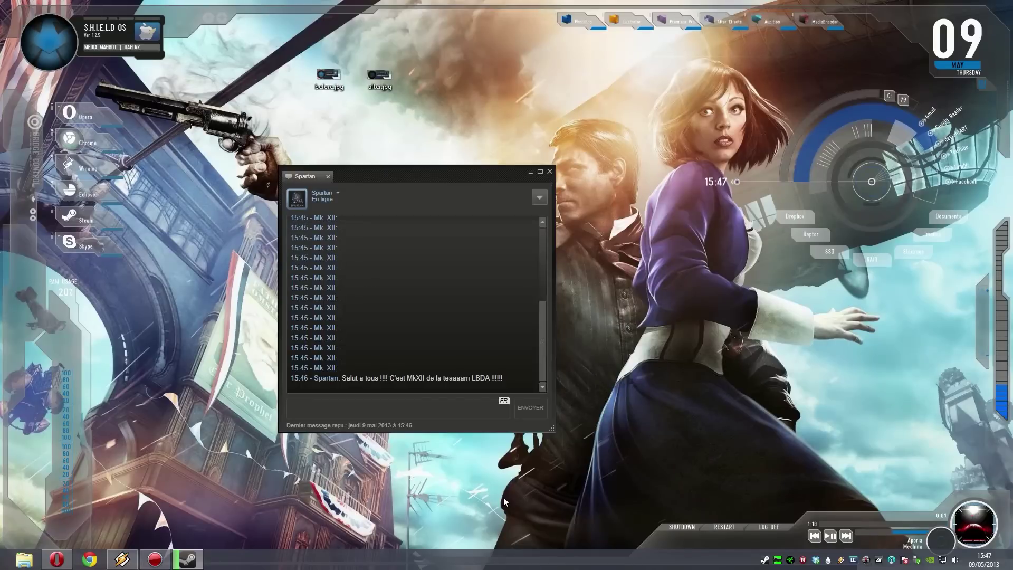
# Close the open chat window to clear the desktop
pyautogui.click(316, 412)
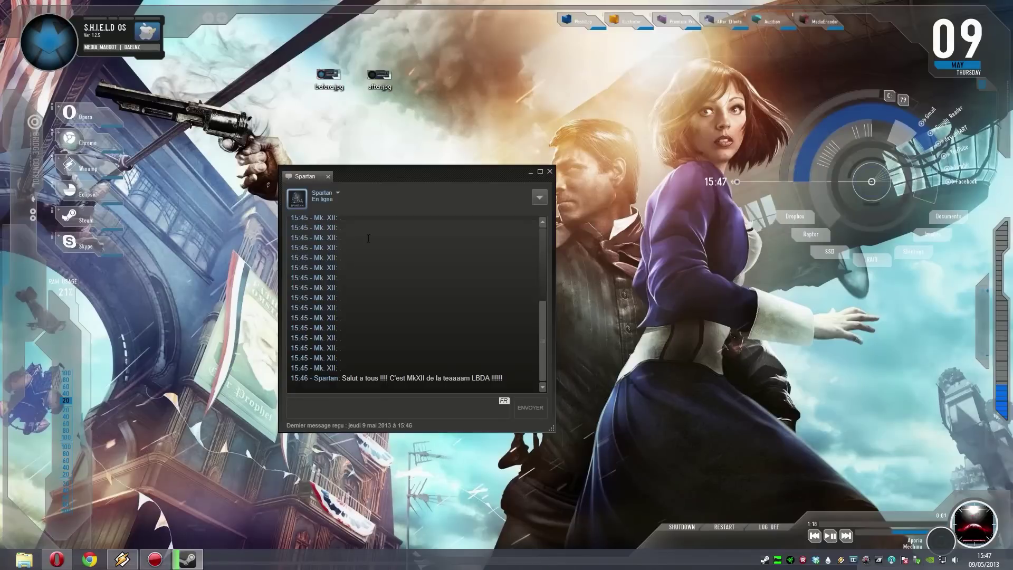
pyautogui.click(550, 173)
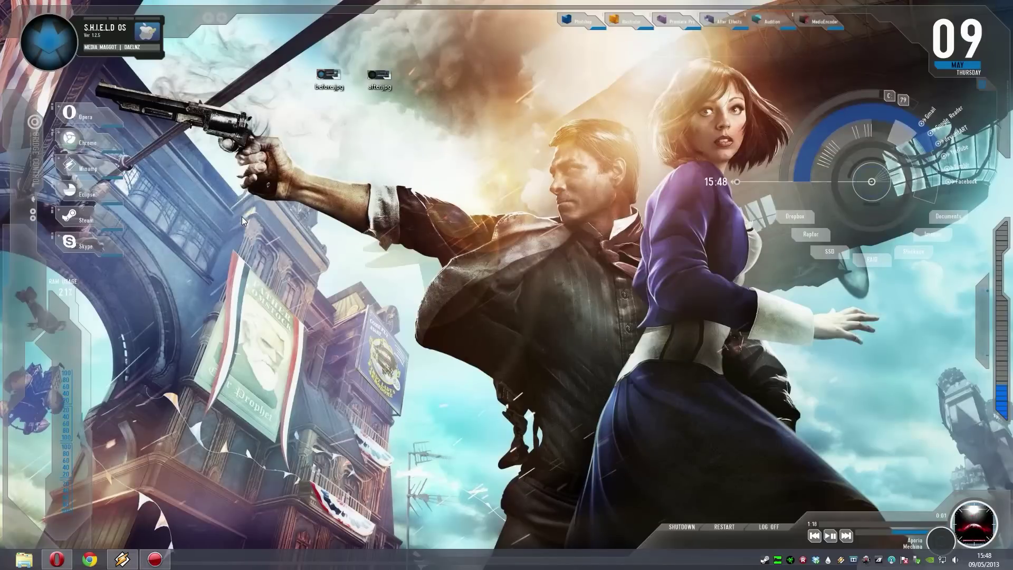
# View before.jpg and after.jpg from the desktop to compare the two tag designs, and close the photo viewer
pyautogui.doubleClick(327, 74)
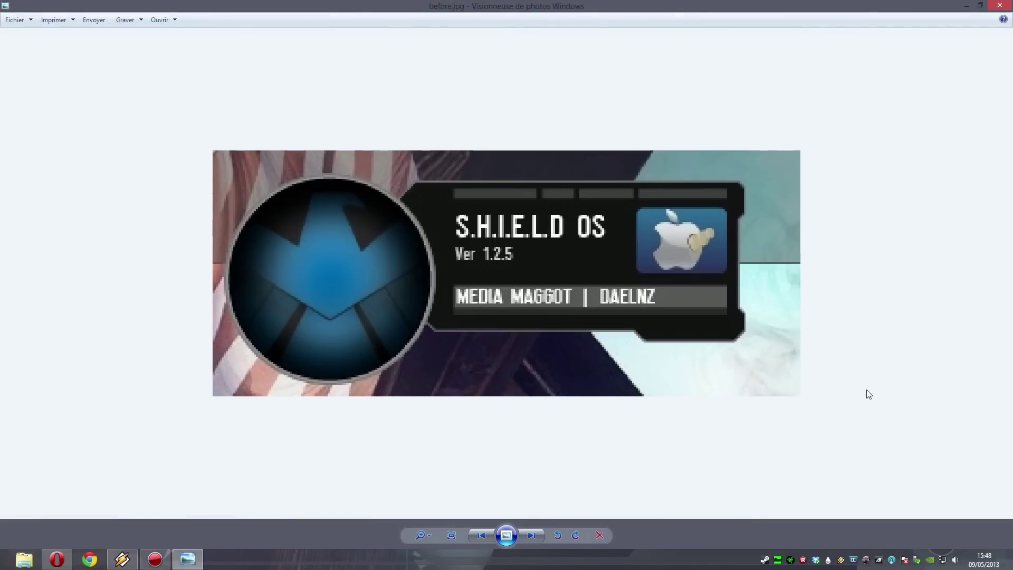
pyautogui.press('Left')
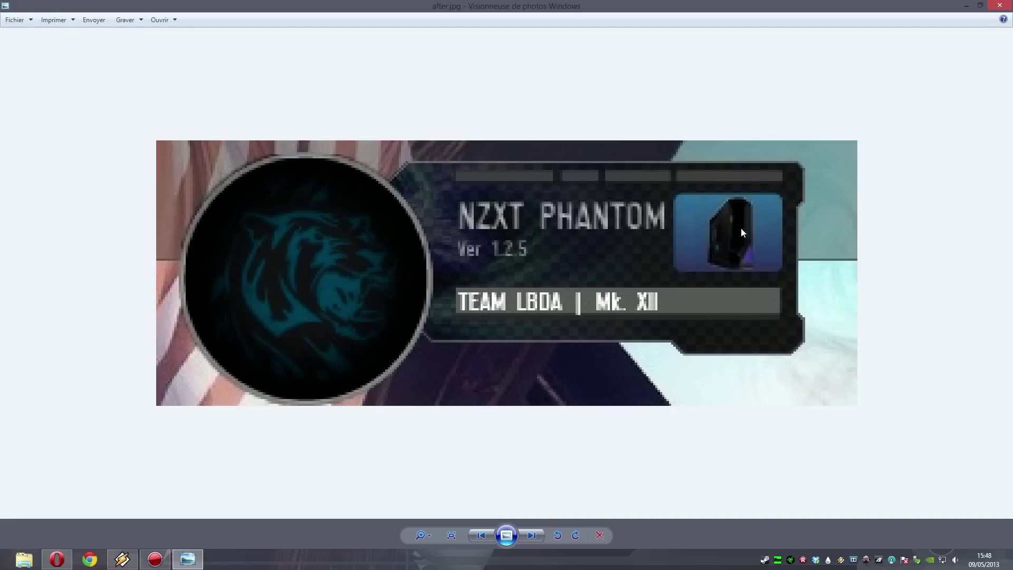
pyautogui.scroll(-4, 421, 174)
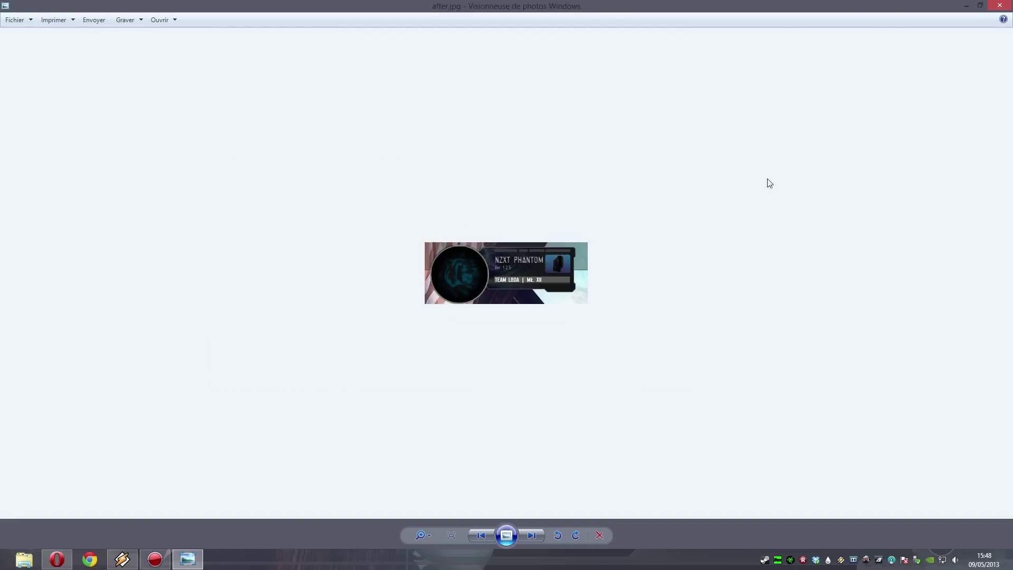
pyautogui.click(1007, 4)
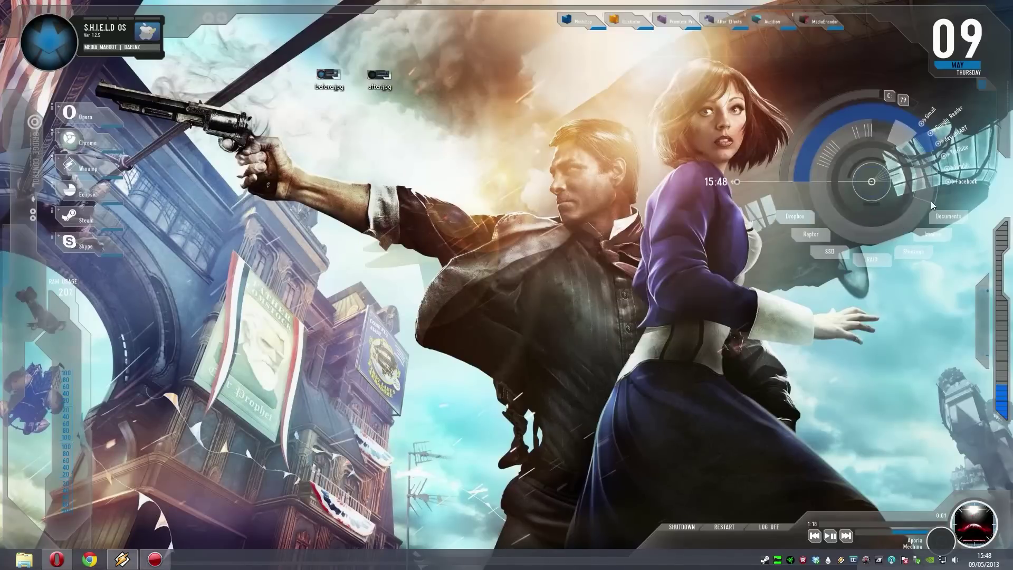
pyautogui.click(948, 215)
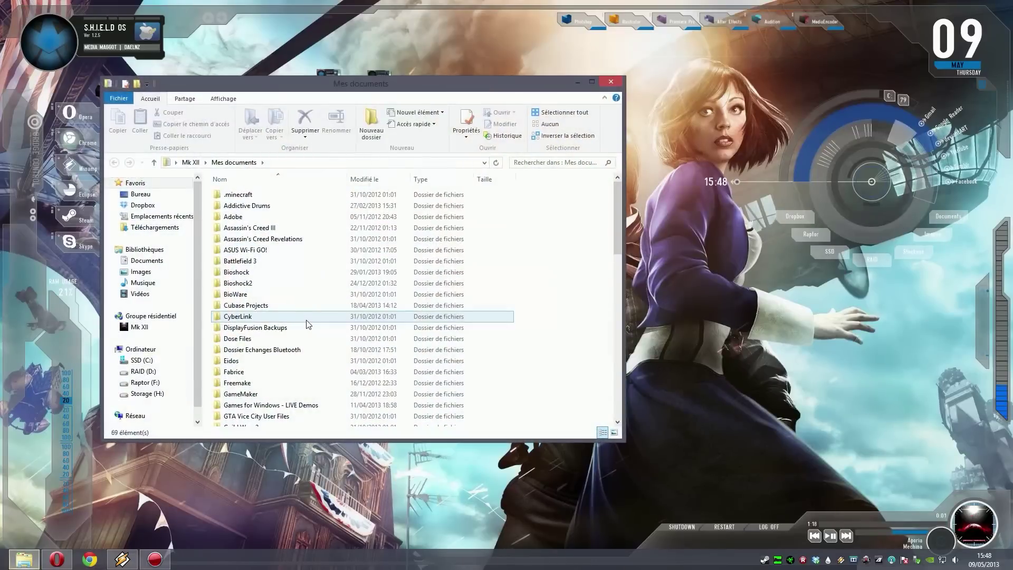
pyautogui.doubleClick(338, 278)
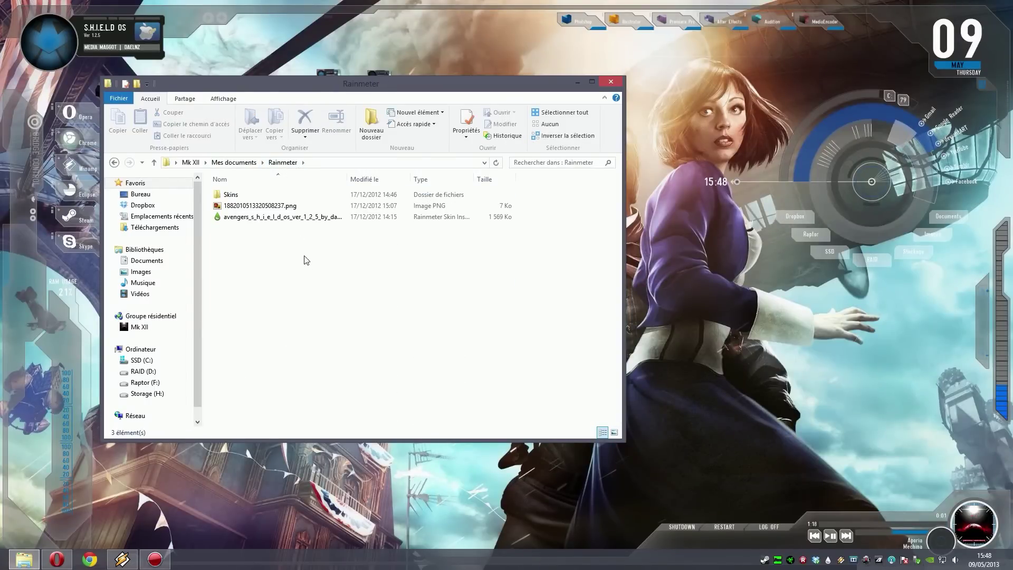
pyautogui.doubleClick(250, 192)
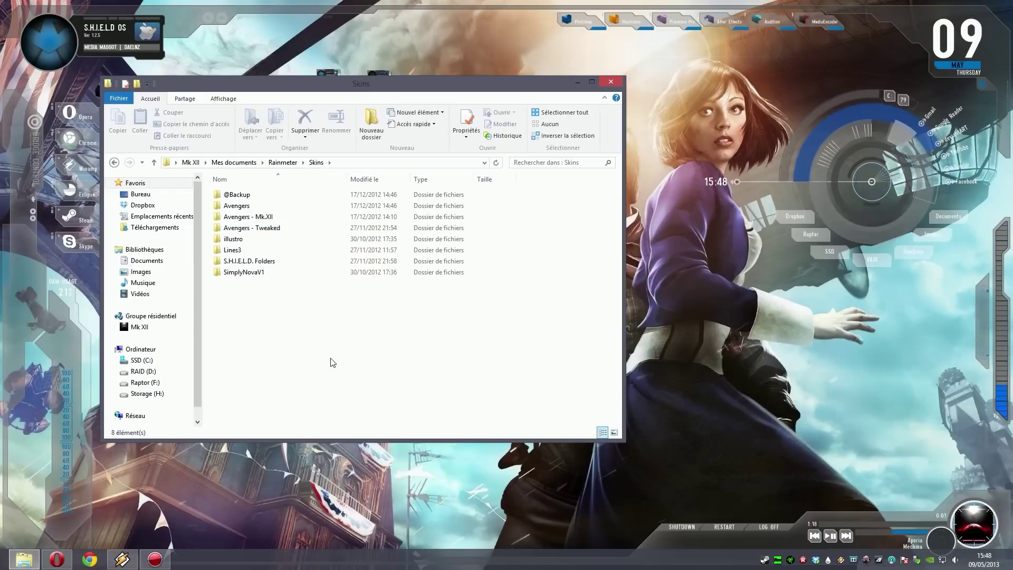
pyautogui.doubleClick(267, 205)
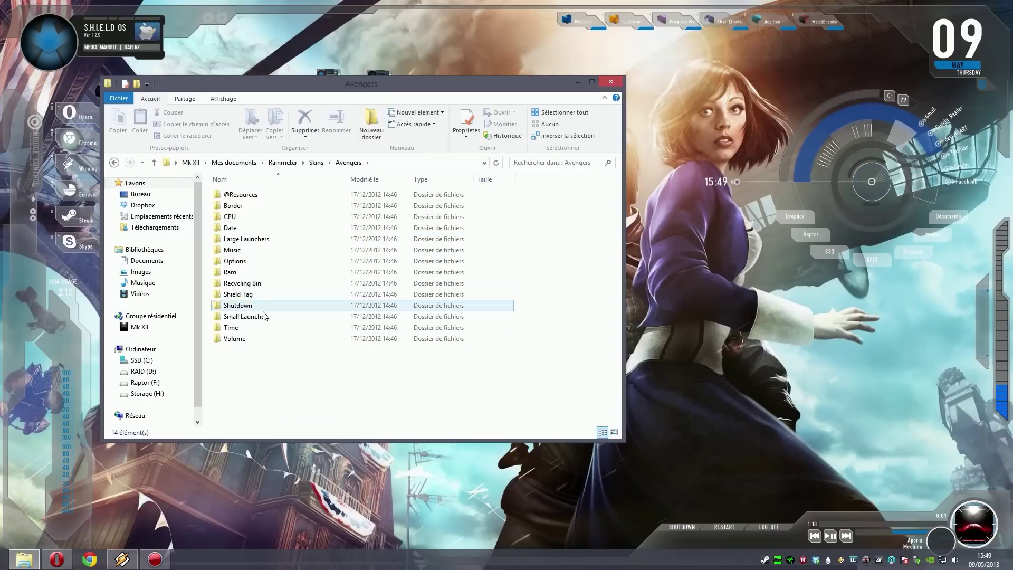
pyautogui.doubleClick(232, 197)
pyautogui.doubleClick(245, 218)
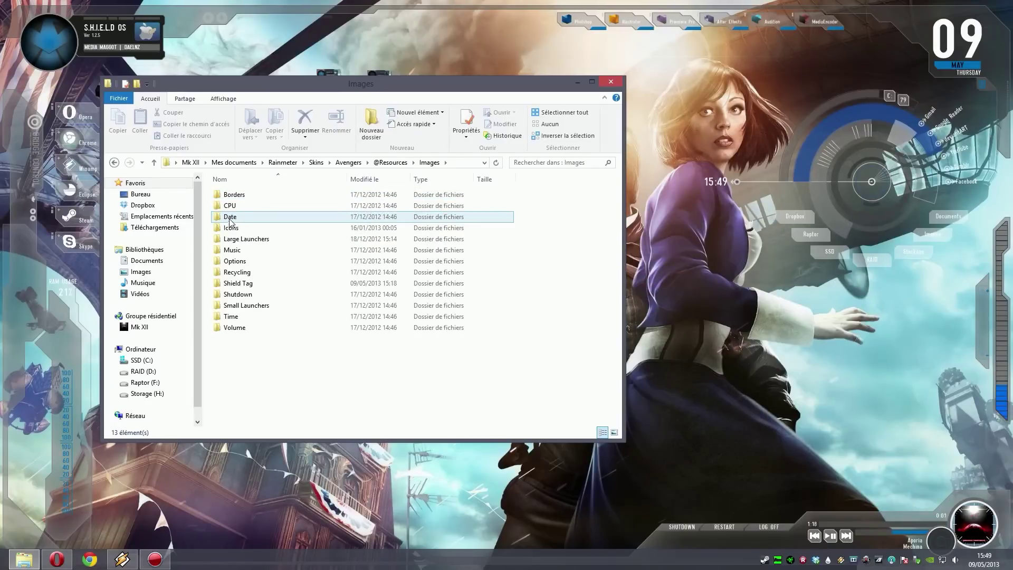
pyautogui.doubleClick(237, 283)
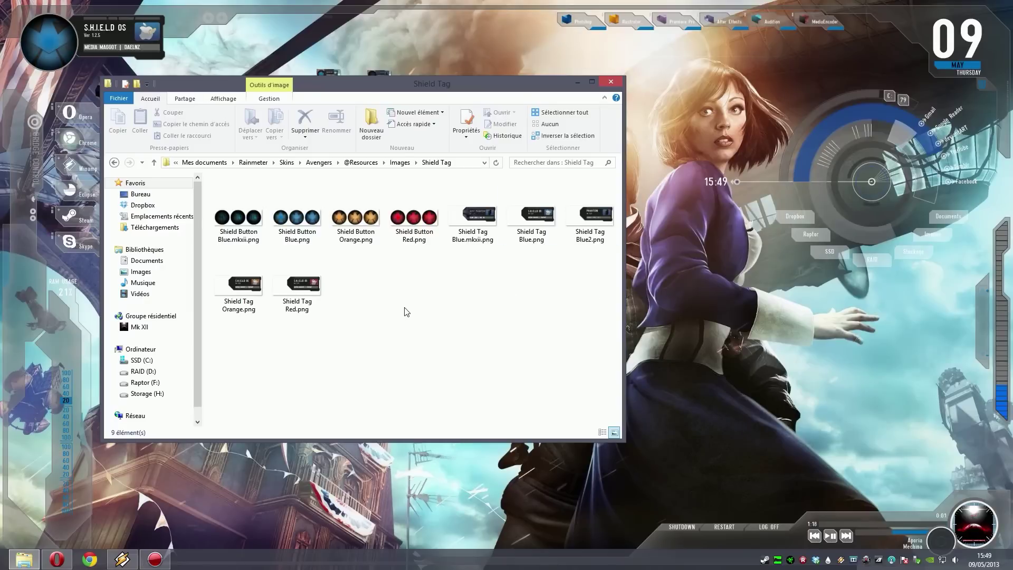
# Identify the Shield Button Blue and Shield Tag Blue images and their mkxii variants in the folder
pyautogui.click(302, 237)
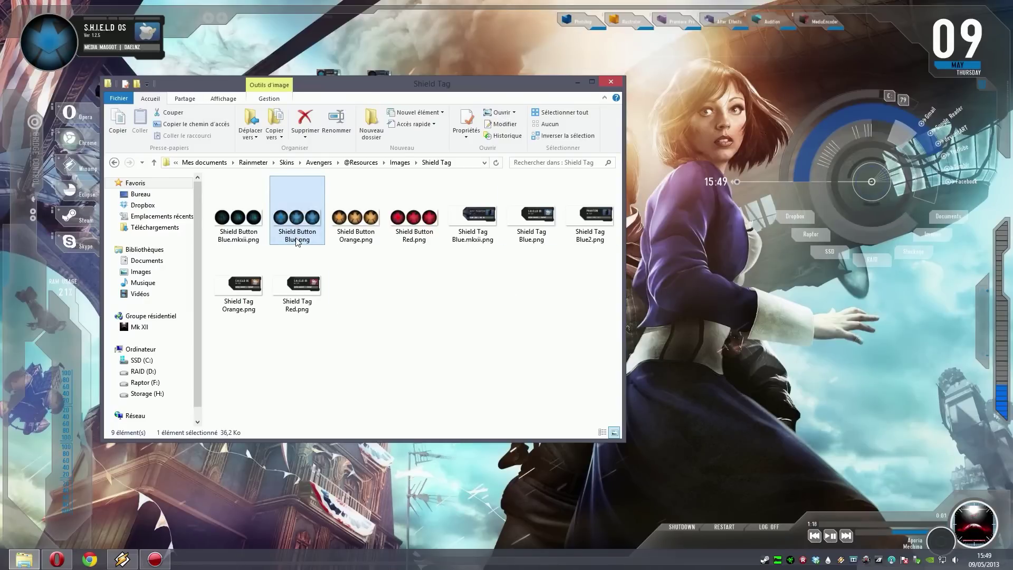
pyautogui.click(532, 237)
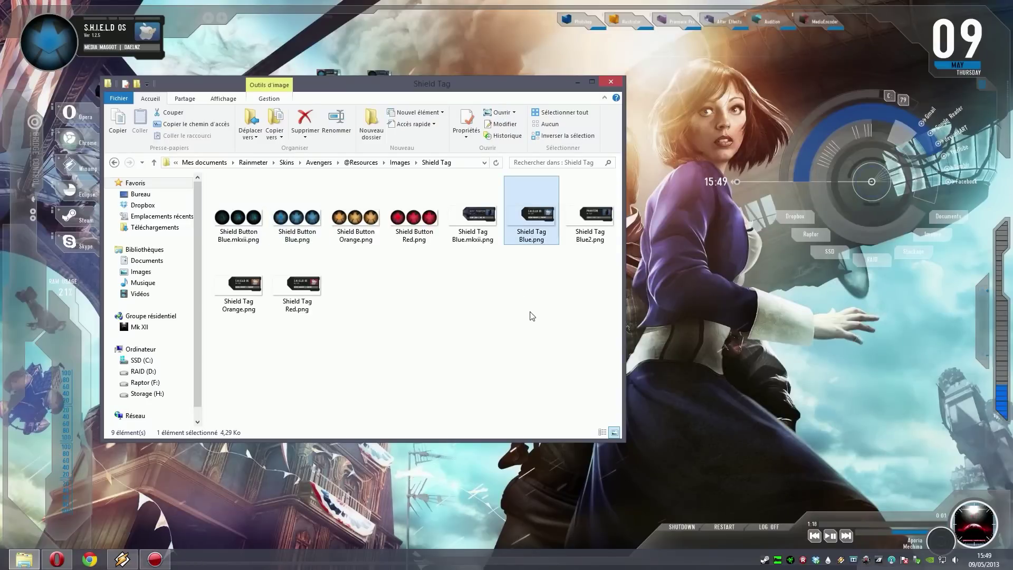
pyautogui.click(531, 317)
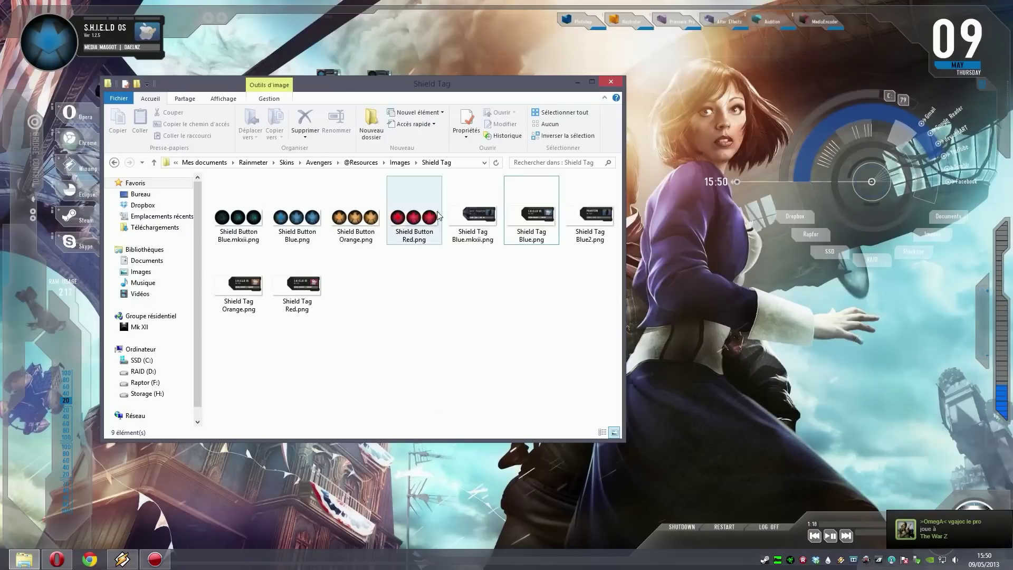
pyautogui.click(297, 217)
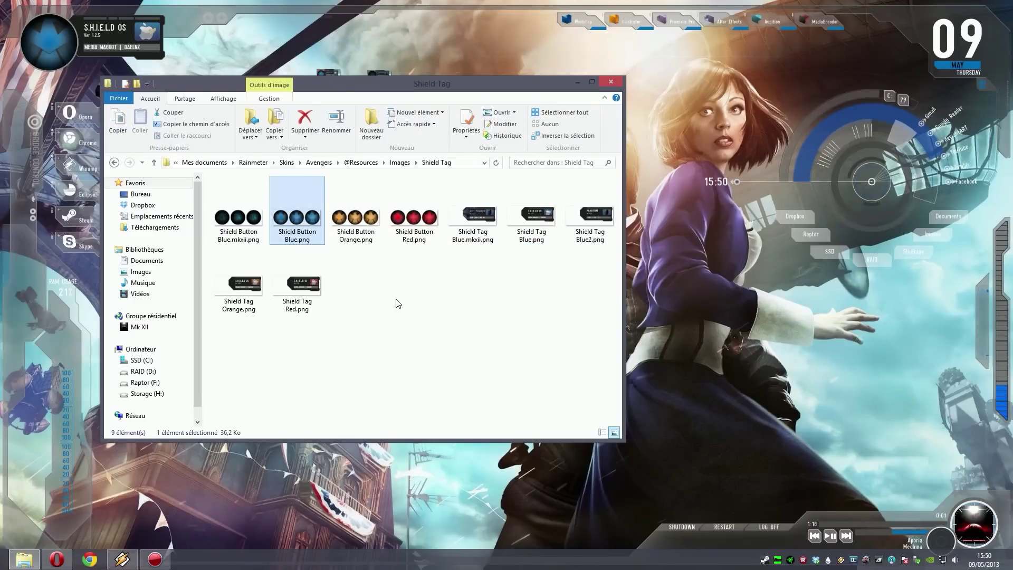
pyautogui.click(526, 232)
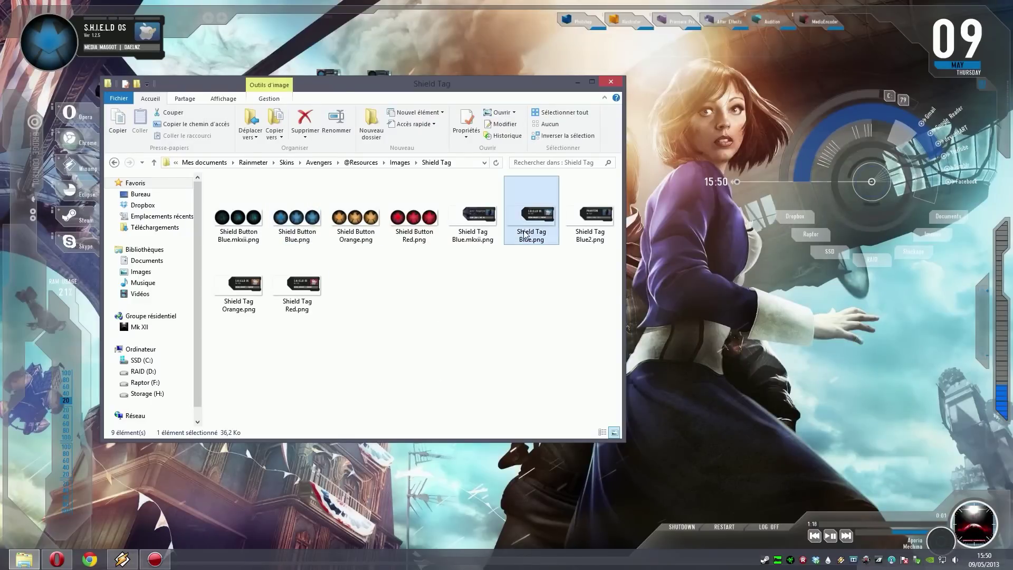
pyautogui.click(254, 228)
pyautogui.click(469, 235)
pyautogui.click(476, 326)
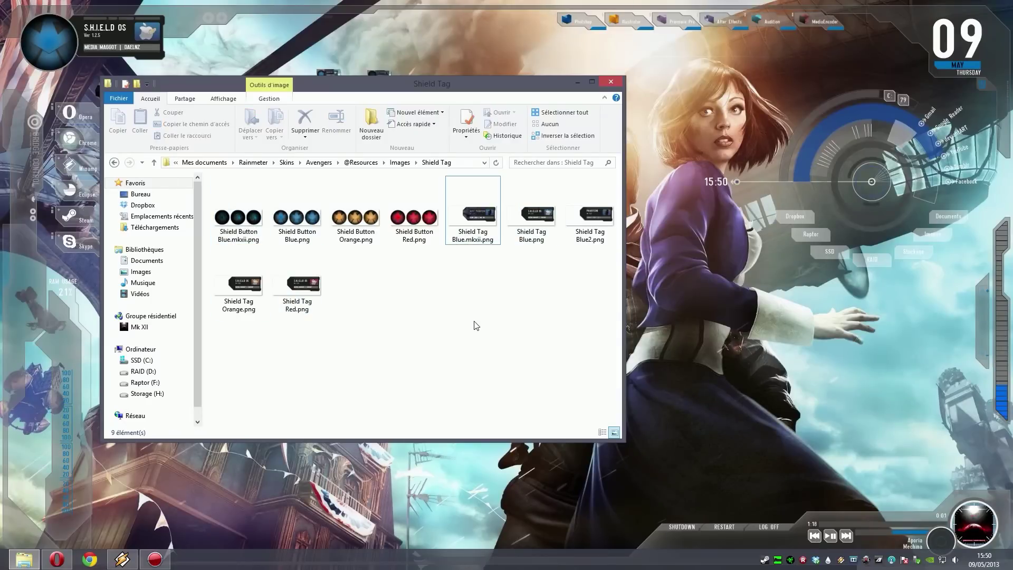
# Rename Shield Button Blue.png as Shield Button Blue.bak.png to keep it as a backup
pyautogui.press('Left')
pyautogui.press('Left')
pyautogui.press('Left')
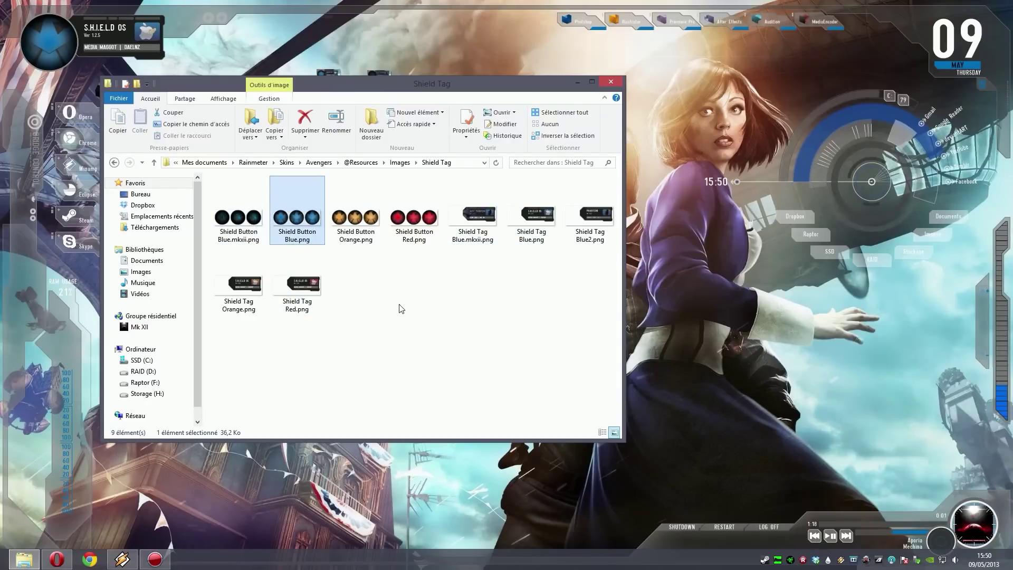
pyautogui.press('F2')
pyautogui.press('Right')
pyautogui.write('.bak')
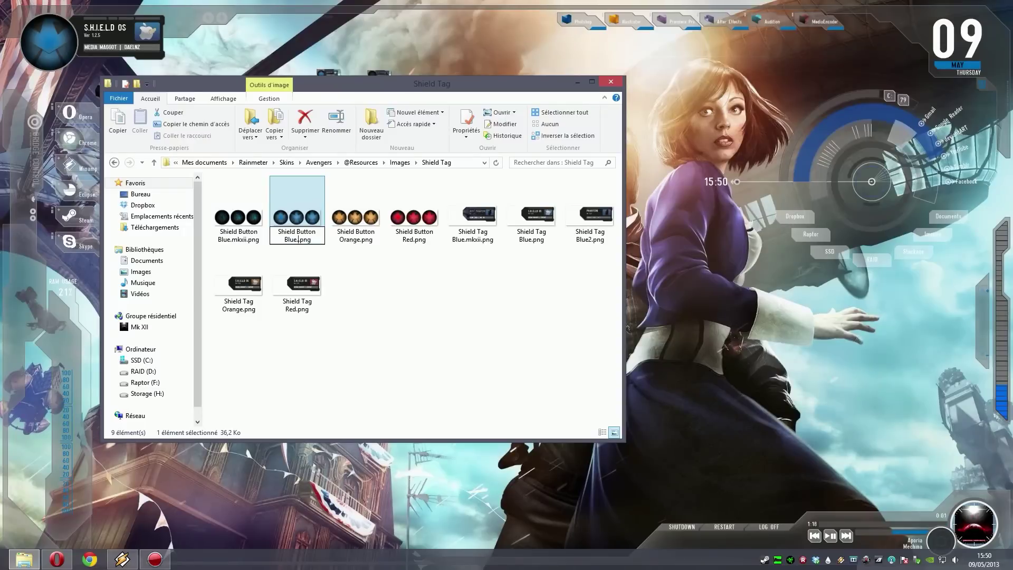
pyautogui.press('Return')
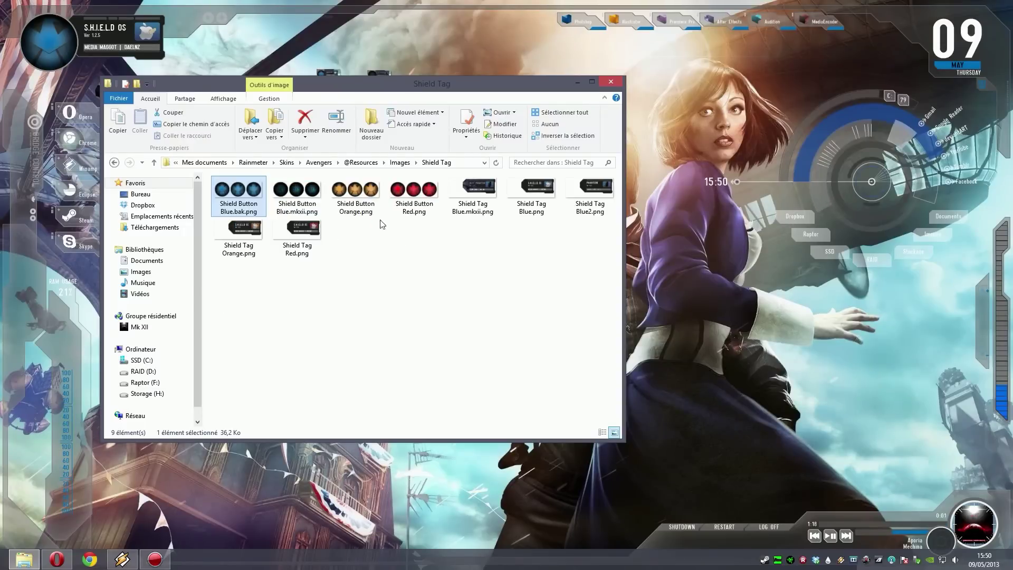
# Rename Shield Tag Blue.png as Shield Tag Blue.bak.png to keep it as a backup
pyautogui.click(516, 192)
pyautogui.press('F2')
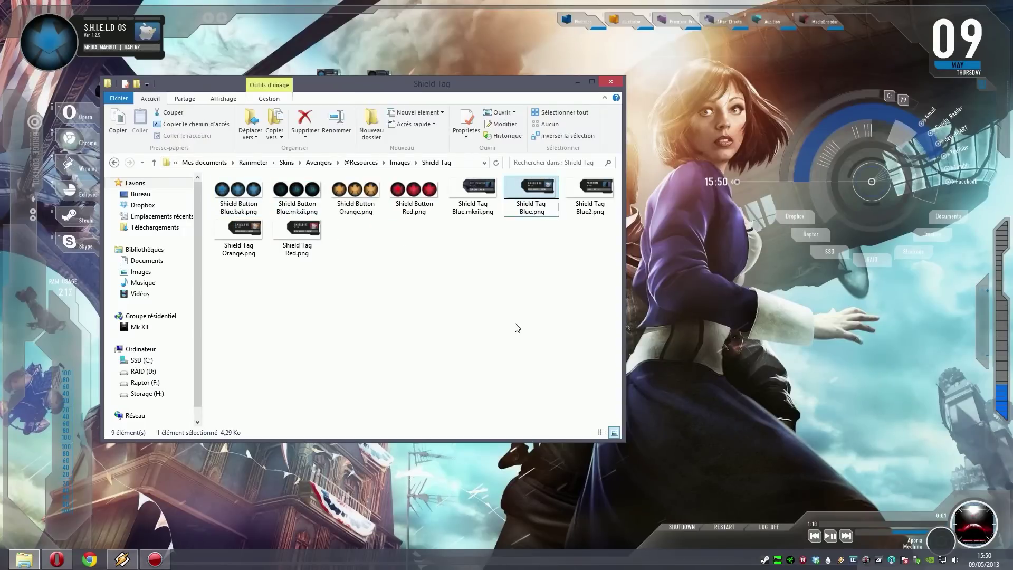
pyautogui.write('.bak')
pyautogui.press('Return')
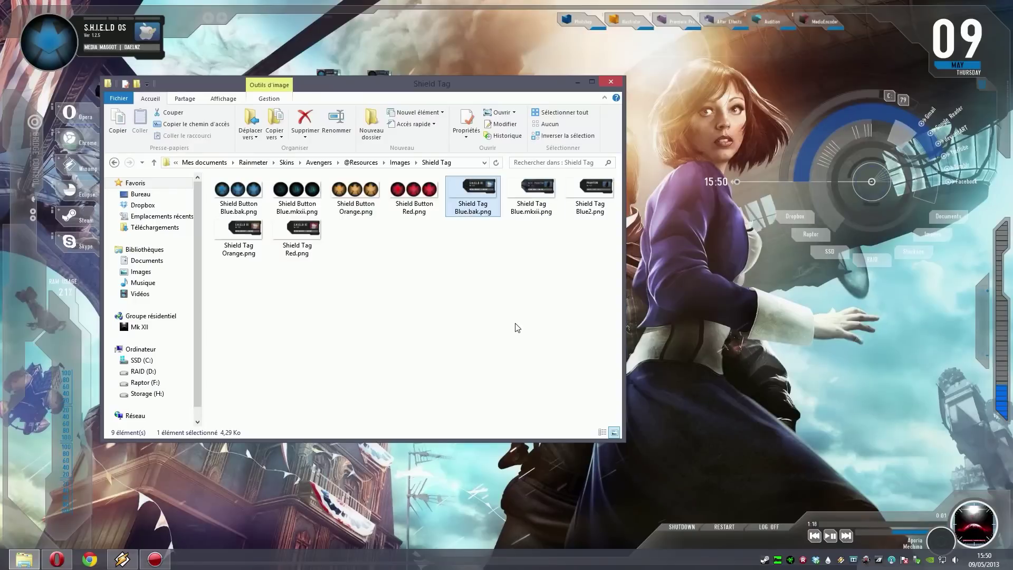
pyautogui.click(518, 327)
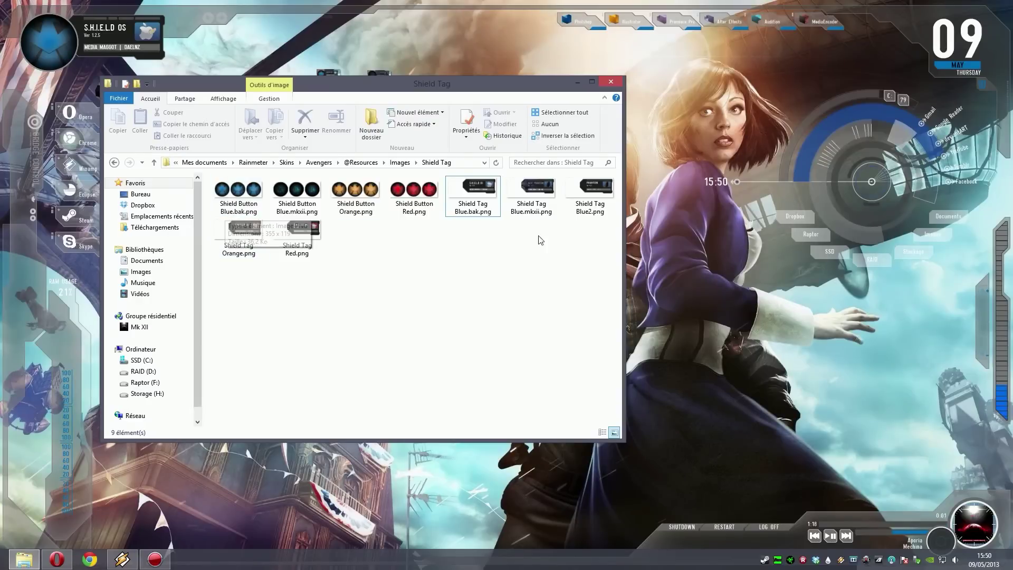
# Duplicate Shield Tag Blue.bak.png in the same folder and rename the copy as Shield Tag Blue.png
pyautogui.moveTo(475, 216); pyautogui.dragTo(508, 272)
pyautogui.click(540, 290)
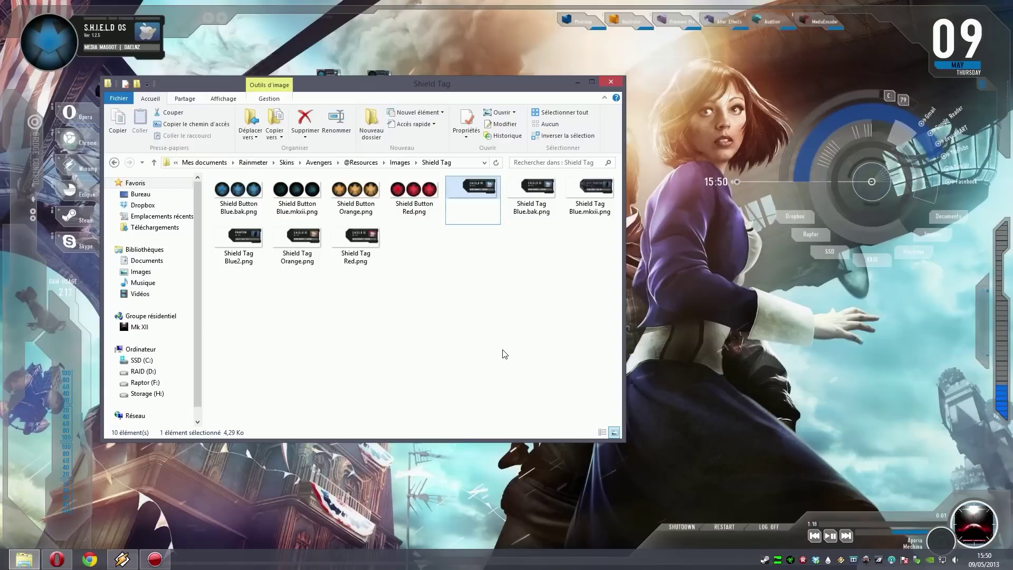
pyautogui.press('F2')
pyautogui.press('Right')
pyautogui.press('BackSpace')
pyautogui.press('BackSpace')
pyautogui.press('BackSpace')
pyautogui.press('BackSpace')
pyautogui.press('BackSpace')
pyautogui.press('BackSpace')
pyautogui.press('BackSpace')
pyautogui.press('BackSpace')
pyautogui.press('BackSpace')
pyautogui.press('BackSpace')
pyautogui.press('BackSpace')
pyautogui.press('BackSpace')
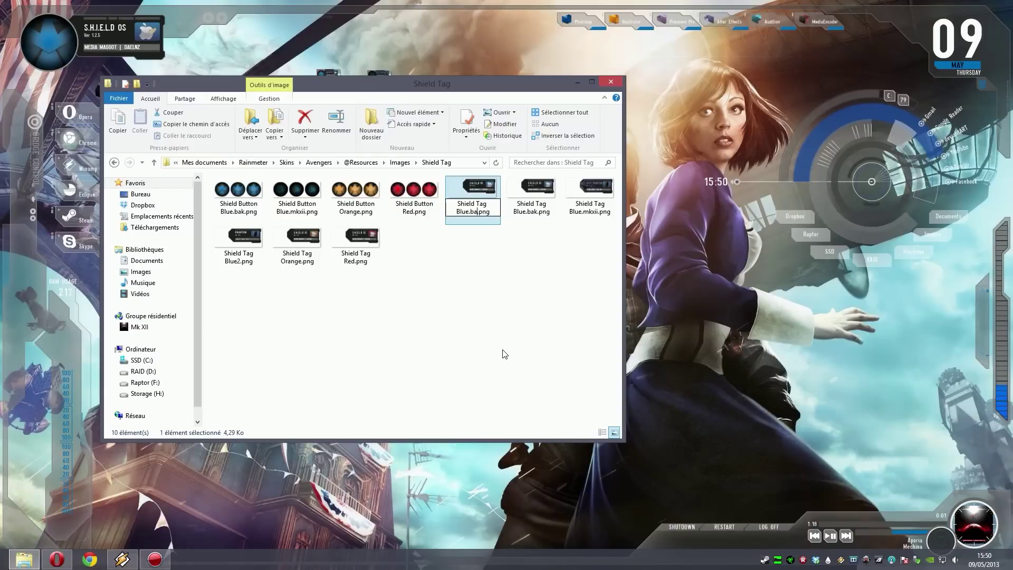
pyautogui.press('Return')
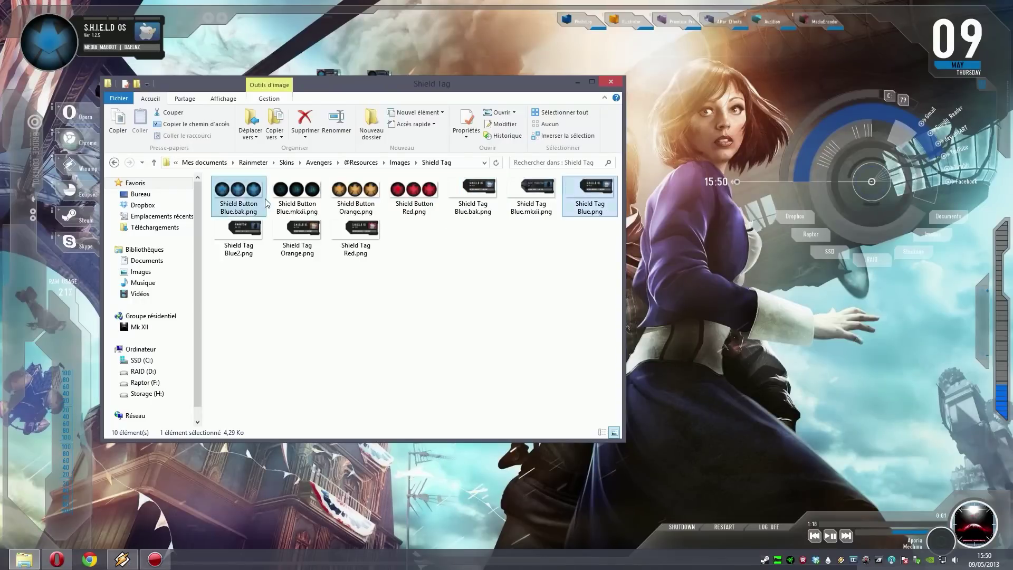
# Duplicate Shield Button Blue.bak.png in the same folder and rename the copy as Shield Button Blue.png
pyautogui.moveTo(241, 194); pyautogui.dragTo(436, 338)
pyautogui.click(470, 354)
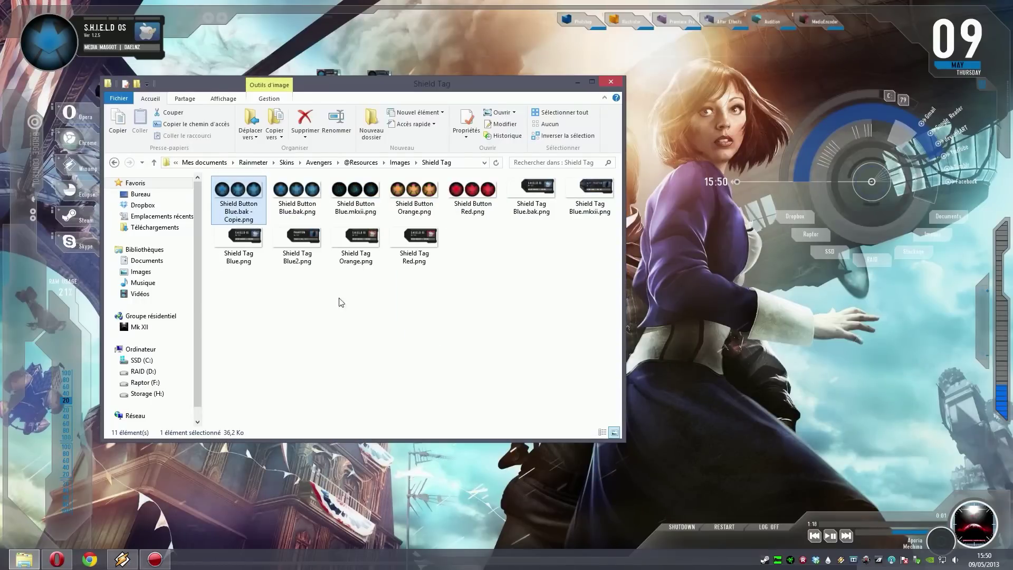
pyautogui.press('F2')
pyautogui.press('Right')
pyautogui.press('BackSpace')
pyautogui.press('BackSpace')
pyautogui.press('BackSpace')
pyautogui.press('BackSpace')
pyautogui.press('BackSpace')
pyautogui.press('BackSpace')
pyautogui.press('BackSpace')
pyautogui.press('BackSpace')
pyautogui.press('BackSpace')
pyautogui.press('BackSpace')
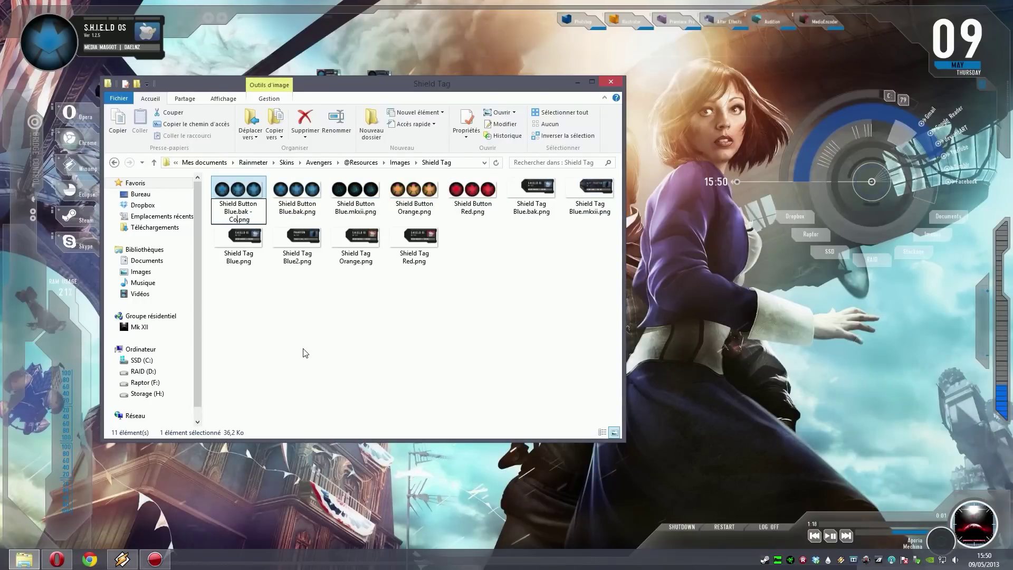
pyautogui.press('BackSpace')
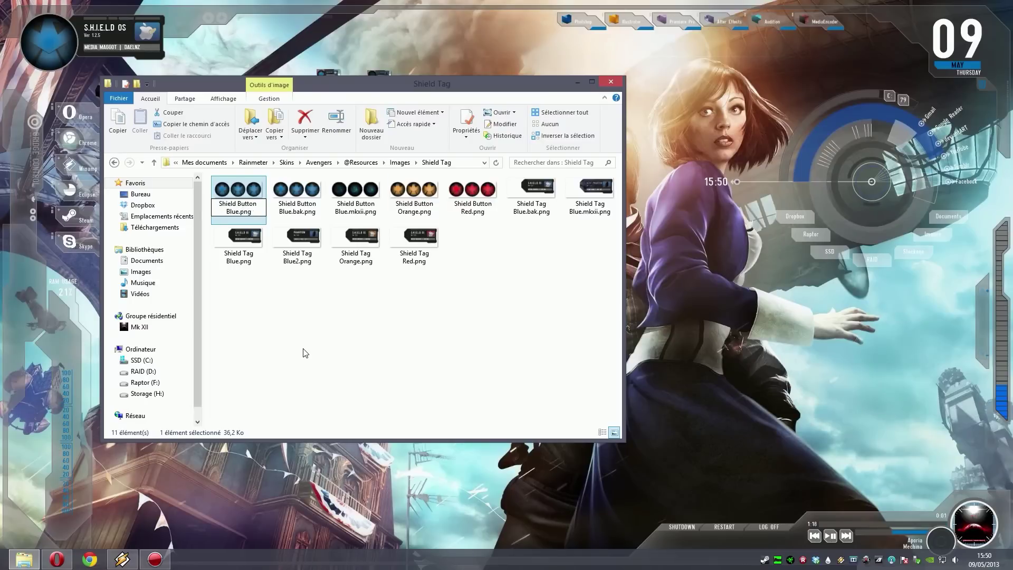
pyautogui.press('Return')
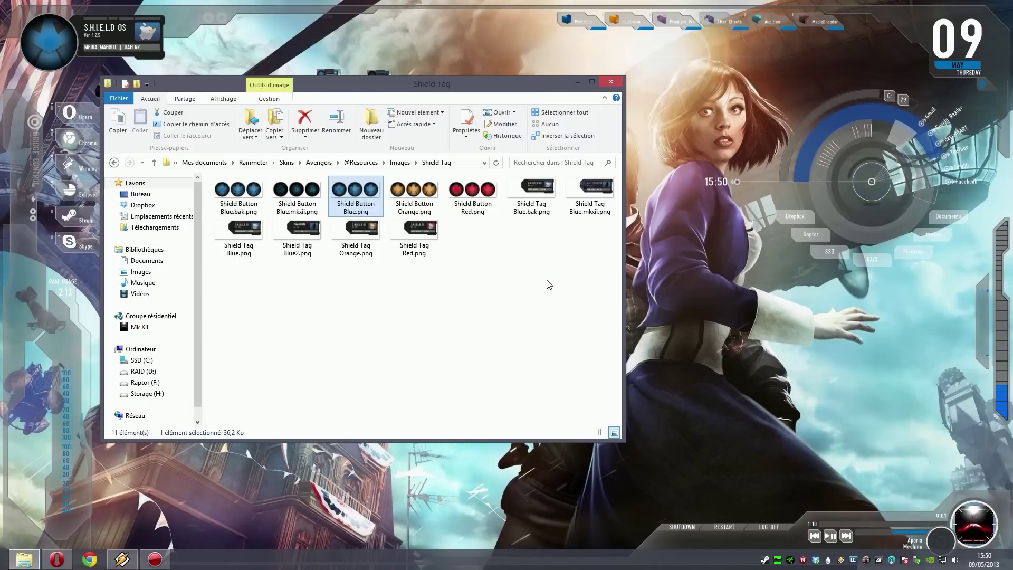
pyautogui.click(549, 284)
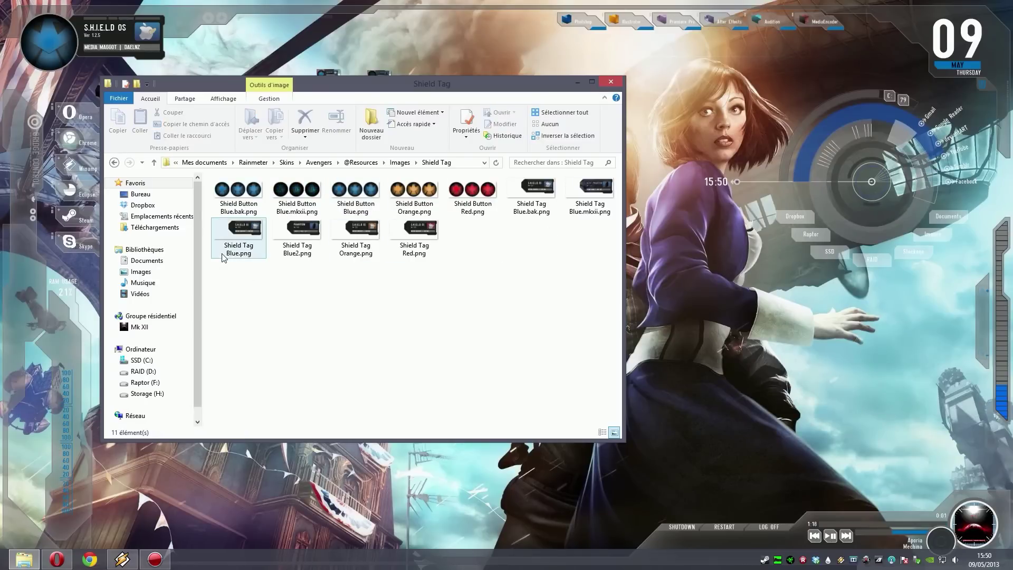
# Refresh the Avengers\Shield Tag skin on the desktop, and go back to the parent Images folder
pyautogui.rightClick(154, 46)
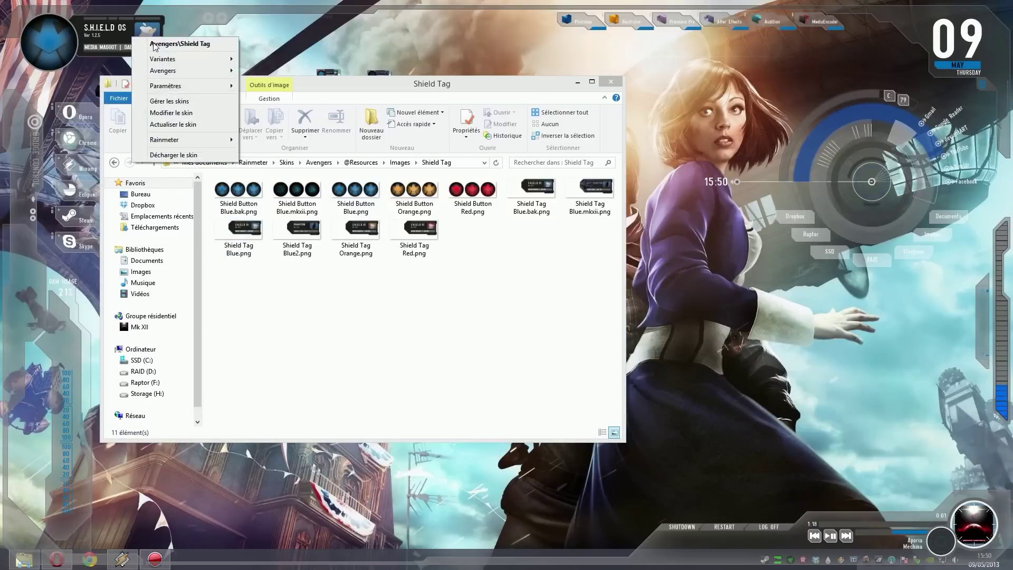
pyautogui.click(180, 125)
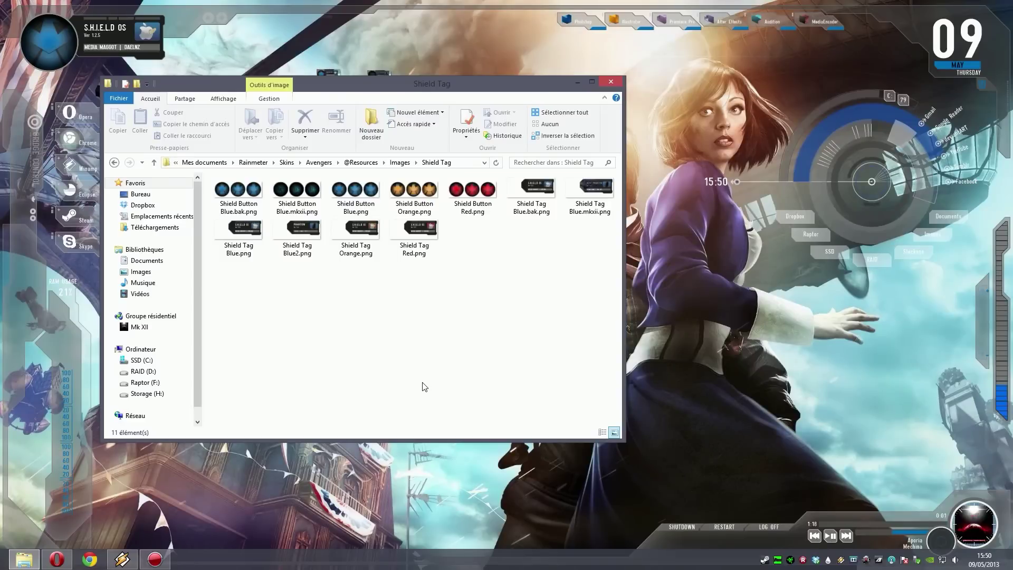
pyautogui.press('BackSpace')
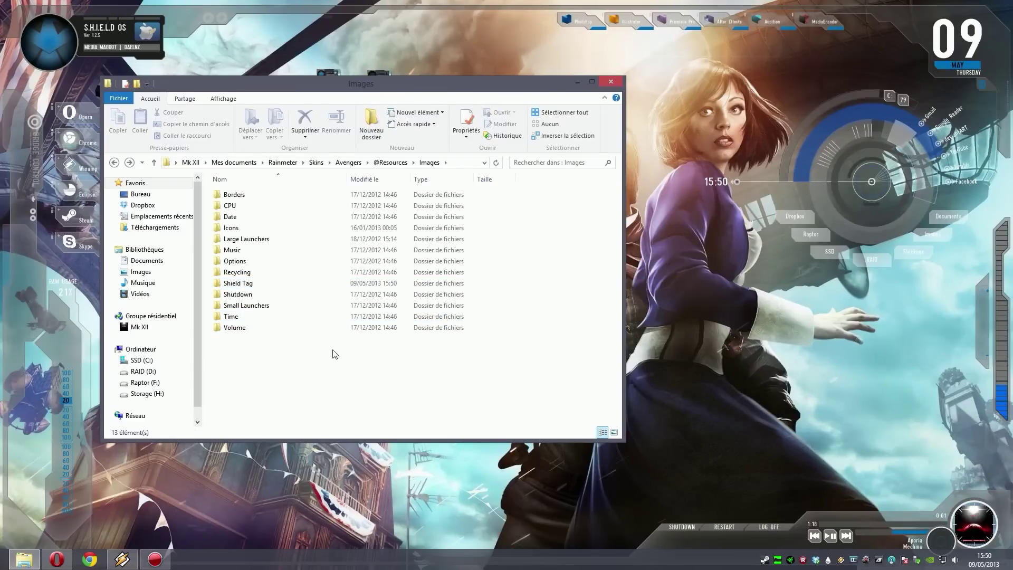
pyautogui.press('BackSpace')
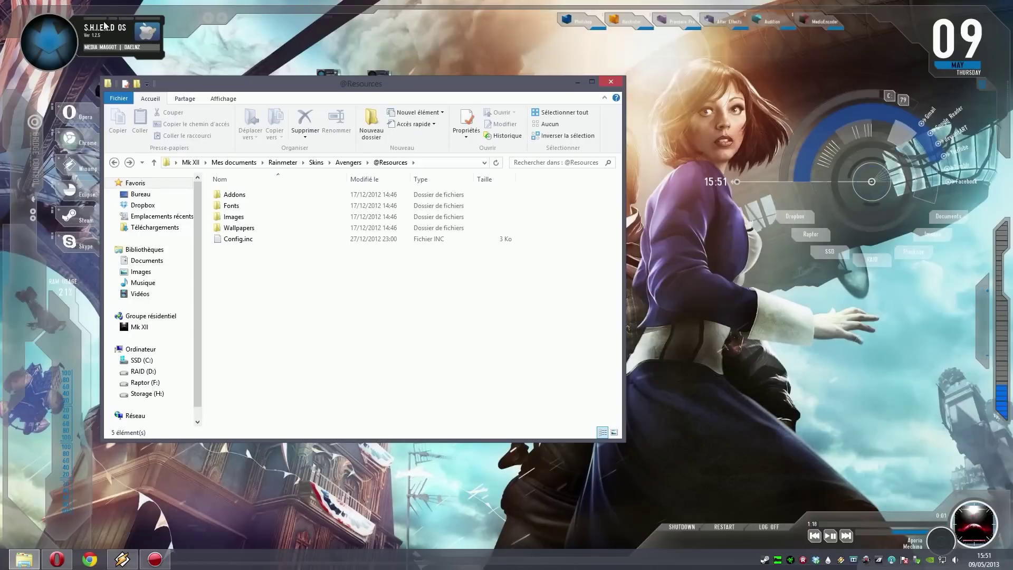
pyautogui.doubleClick(232, 206)
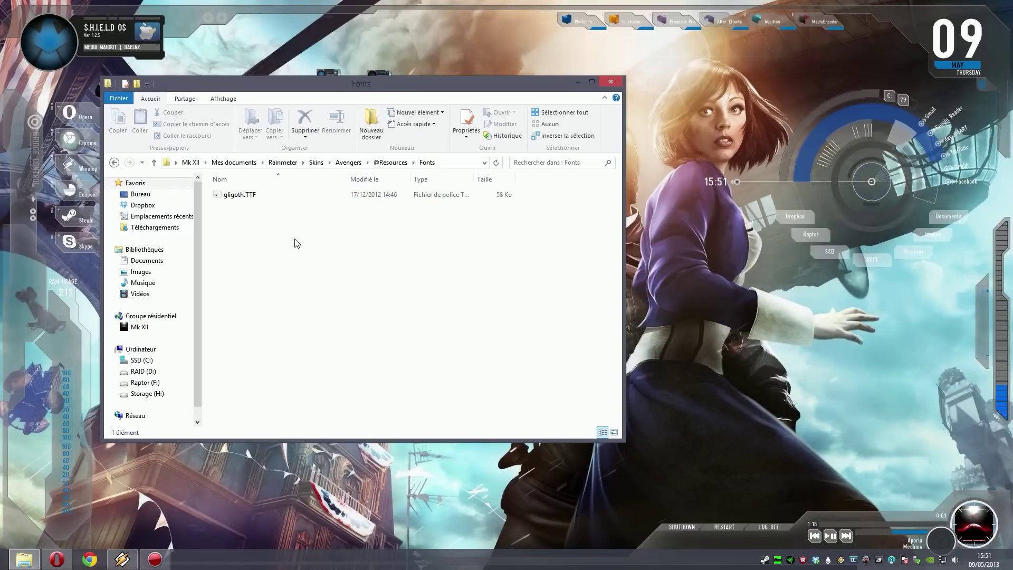
pyautogui.press('BackSpace')
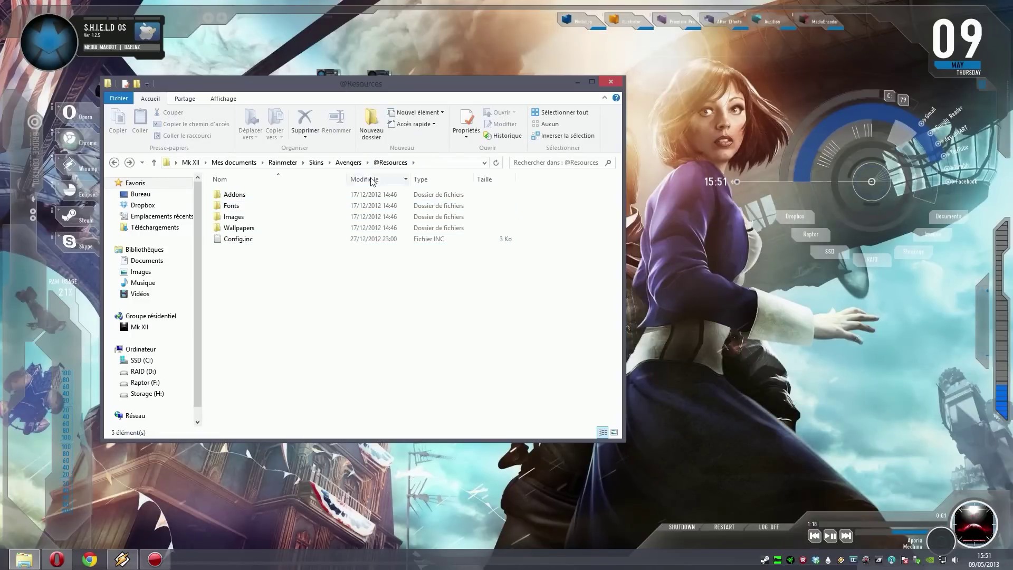
pyautogui.doubleClick(232, 207)
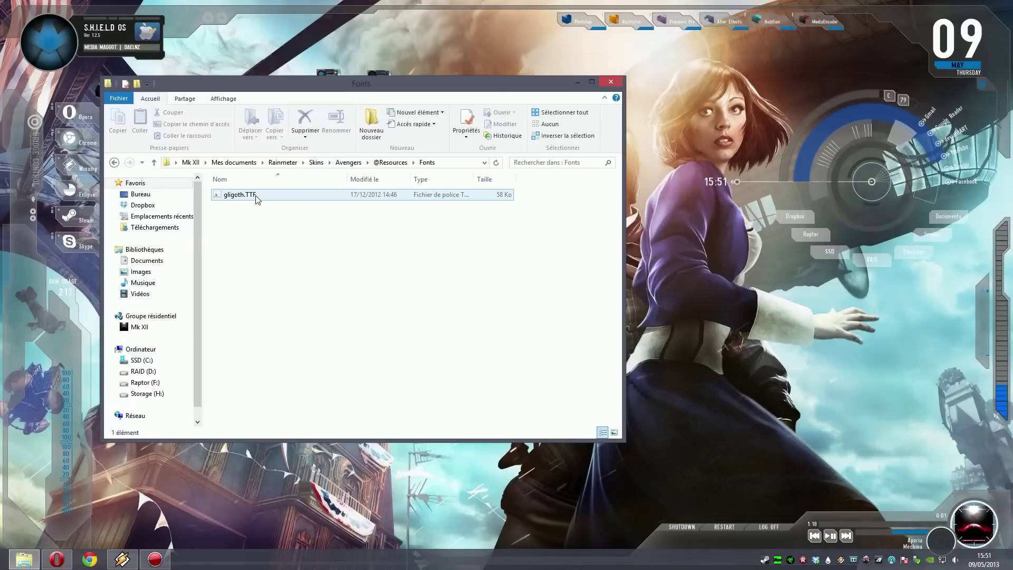
pyautogui.doubleClick(240, 195)
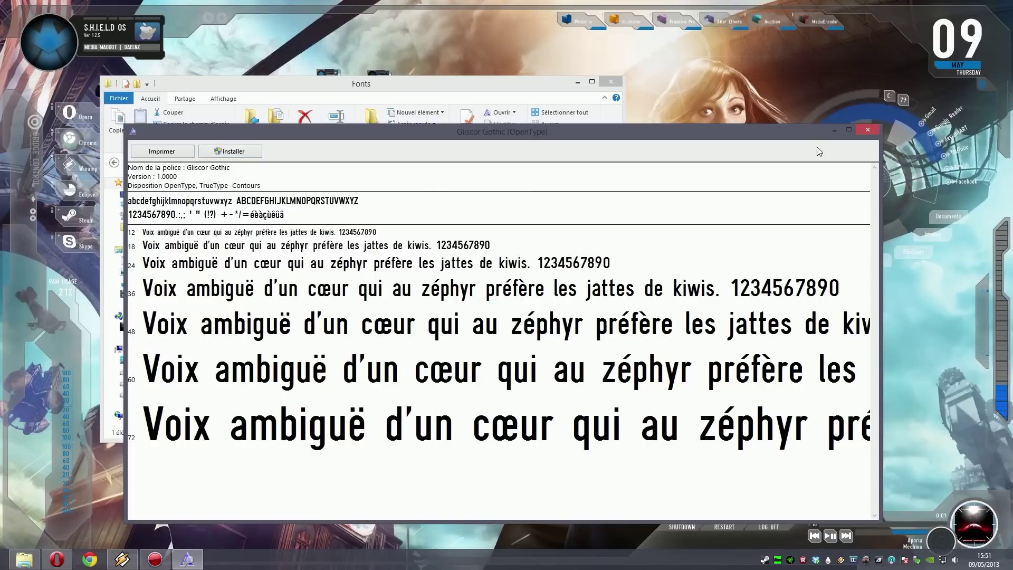
pyautogui.click(868, 130)
pyautogui.click(315, 299)
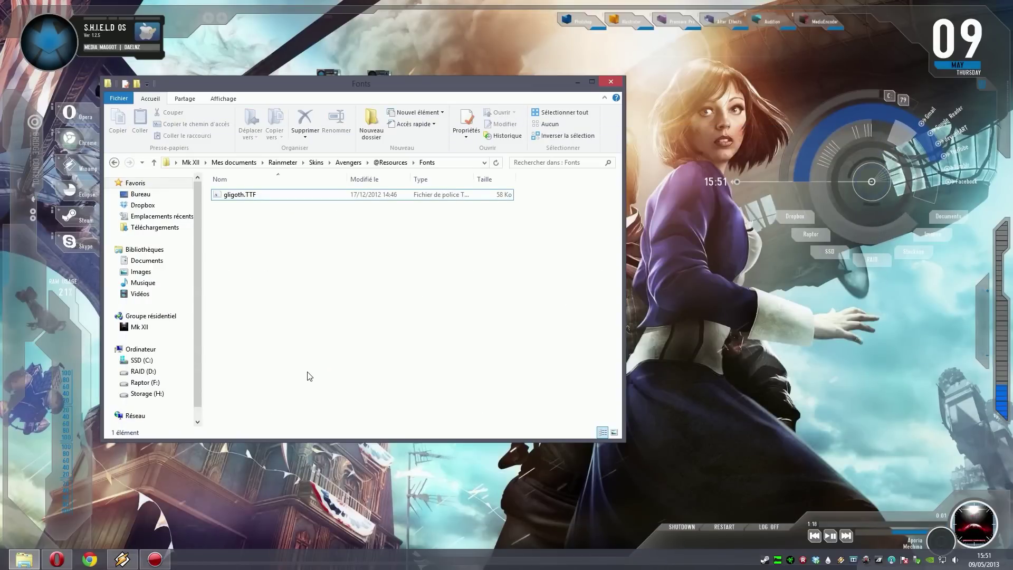
pyautogui.press('BackSpace')
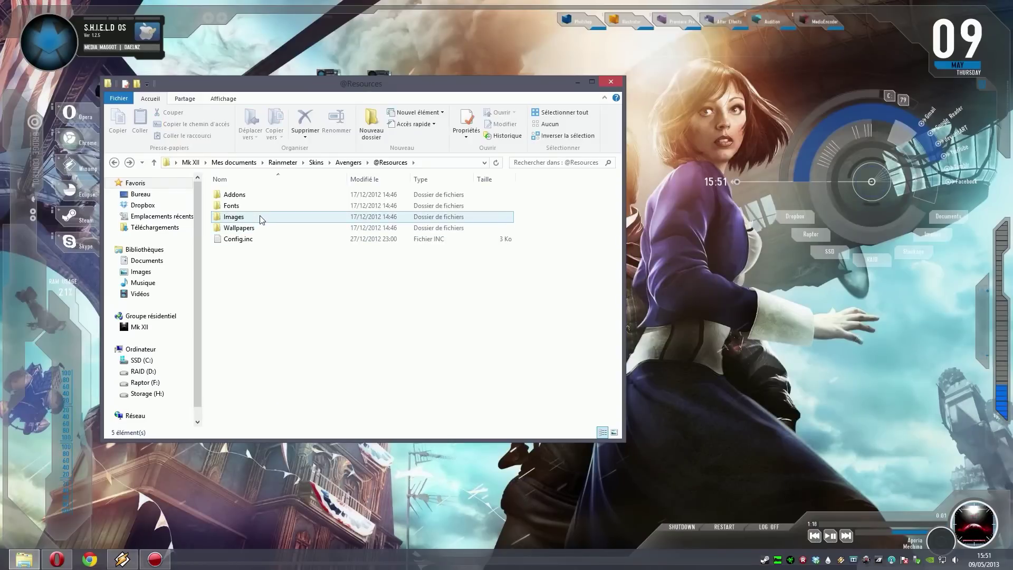
pyautogui.doubleClick(260, 217)
pyautogui.doubleClick(252, 283)
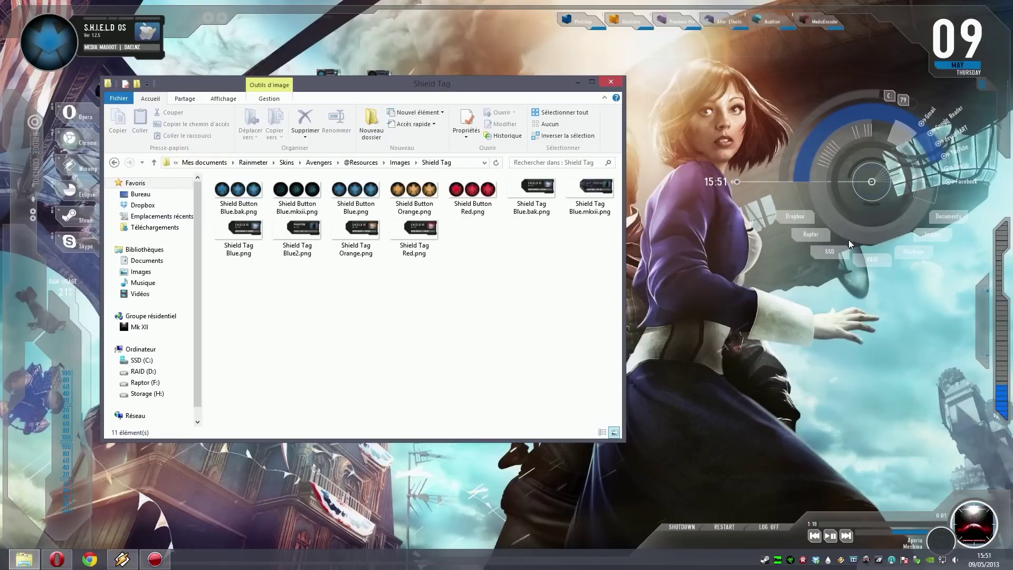
# Create a folder named Shield in Mes images\LBDA, open it, and move its window clear of the Shield Tag window
pyautogui.click(944, 246)
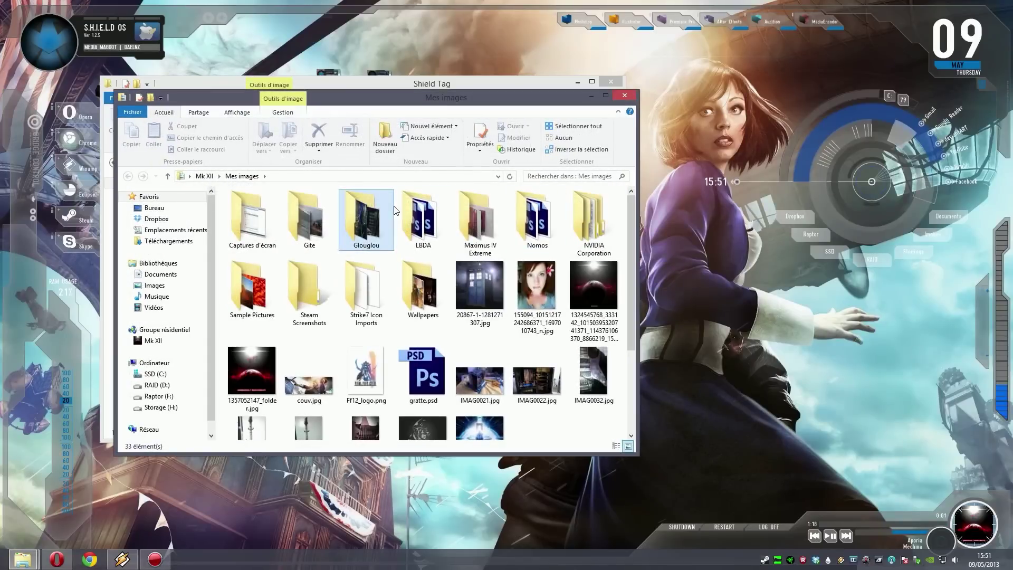
pyautogui.doubleClick(422, 221)
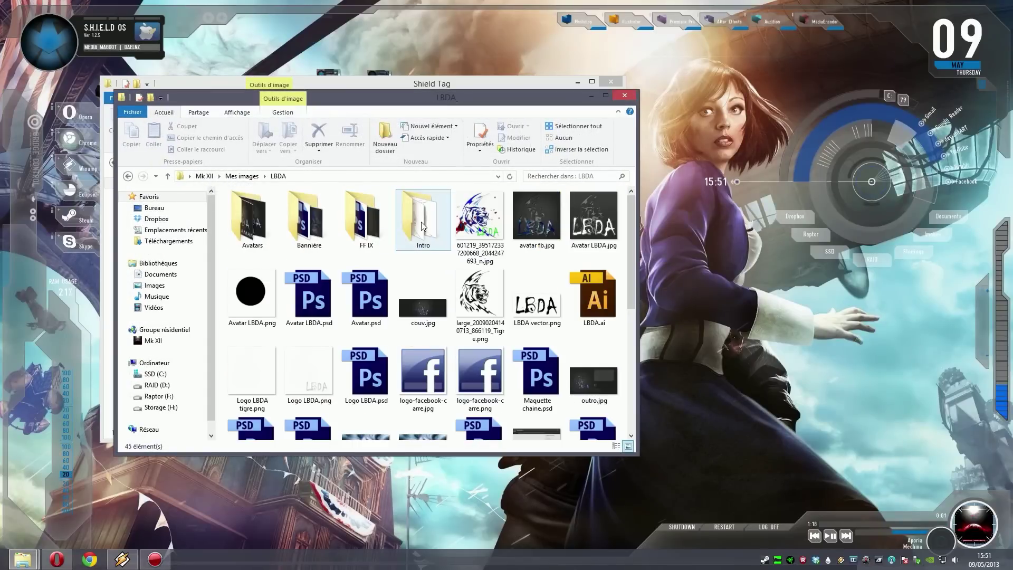
pyautogui.click(385, 135)
pyautogui.write('Shield')
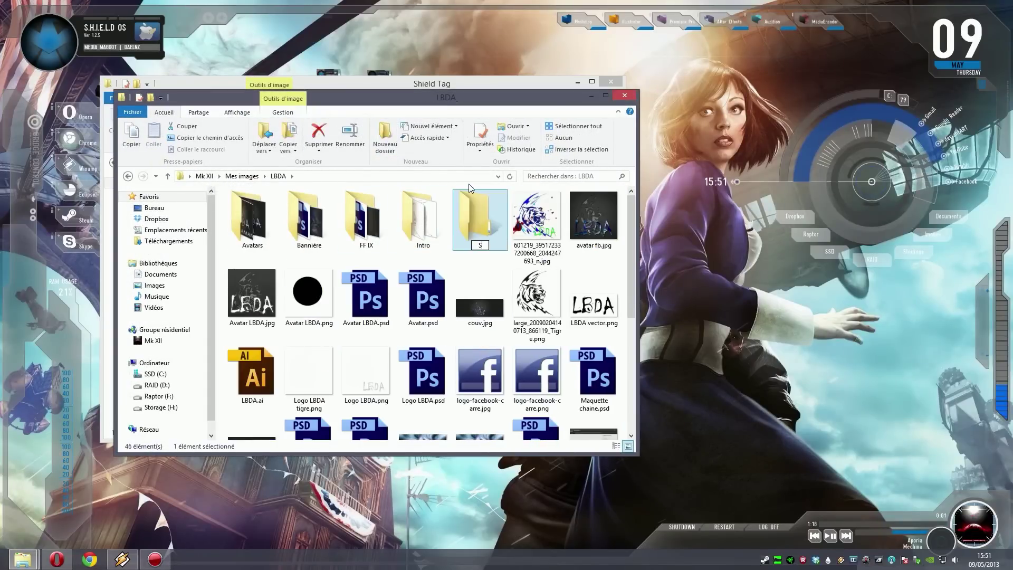
pyautogui.press('Return')
pyautogui.press('Return')
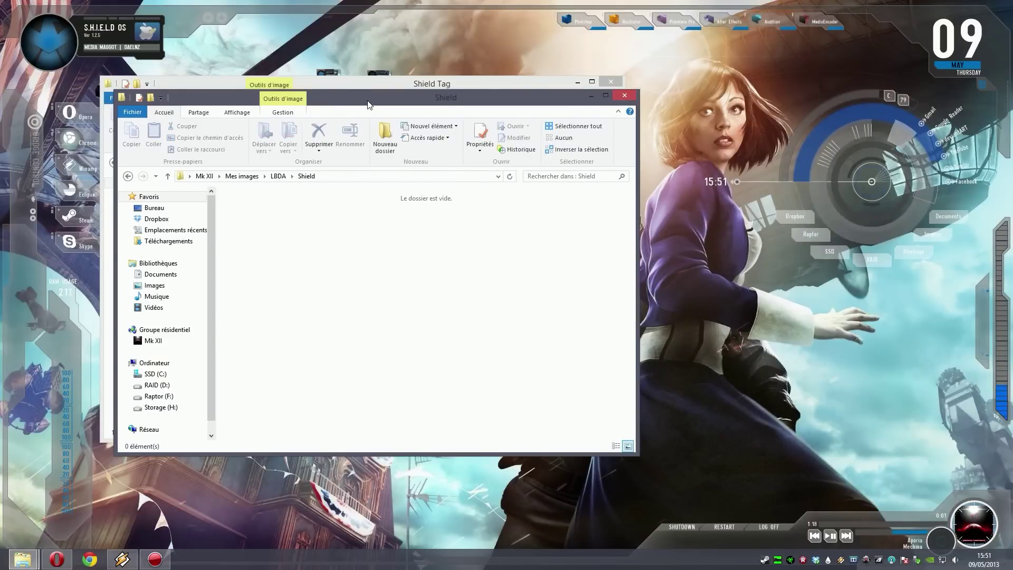
pyautogui.moveTo(364, 104); pyautogui.dragTo(479, 177)
pyautogui.click(444, 95)
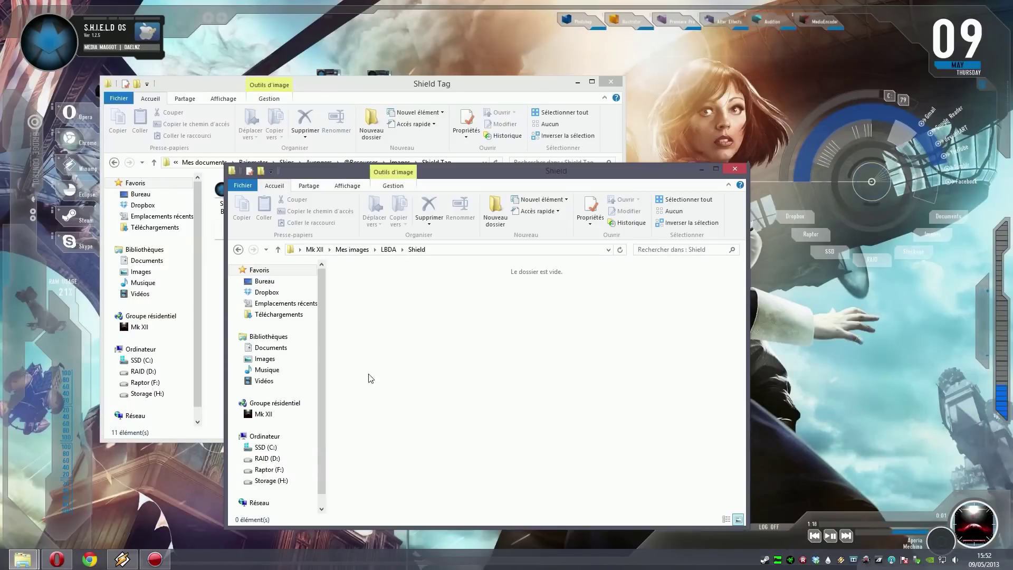
# Launch Adobe Photoshop CS5 from the Windows Start screen
pyautogui.press('super')
pyautogui.scroll(-5, 482, 237)
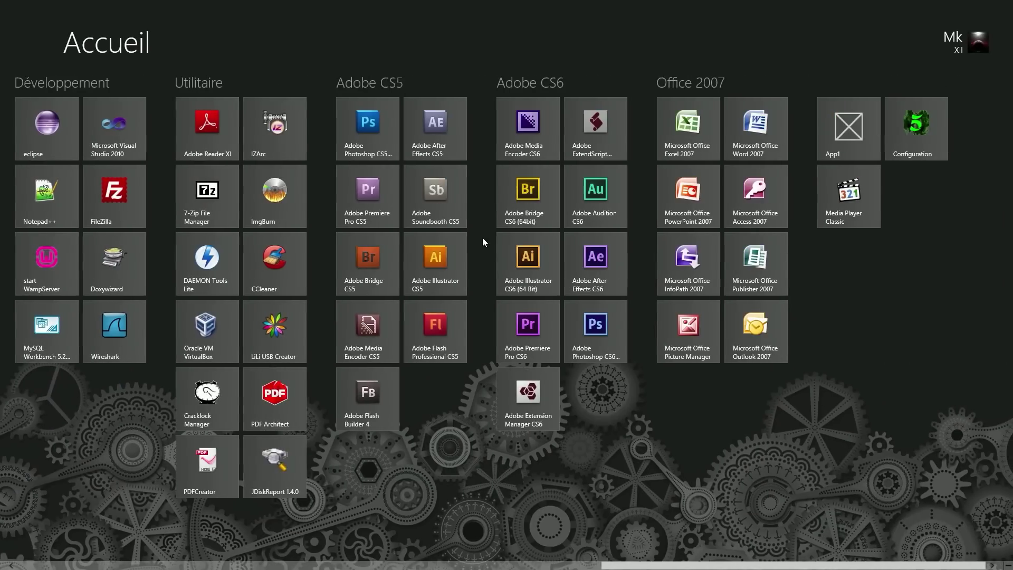
pyautogui.scroll(4, 341, 355)
pyautogui.scroll(-5, 507, 296)
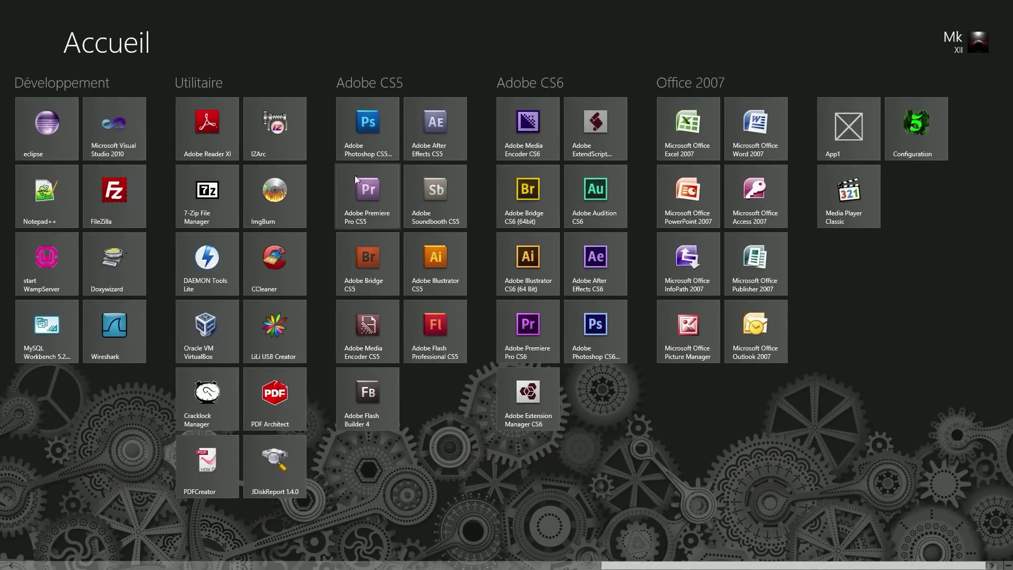
pyautogui.click(370, 150)
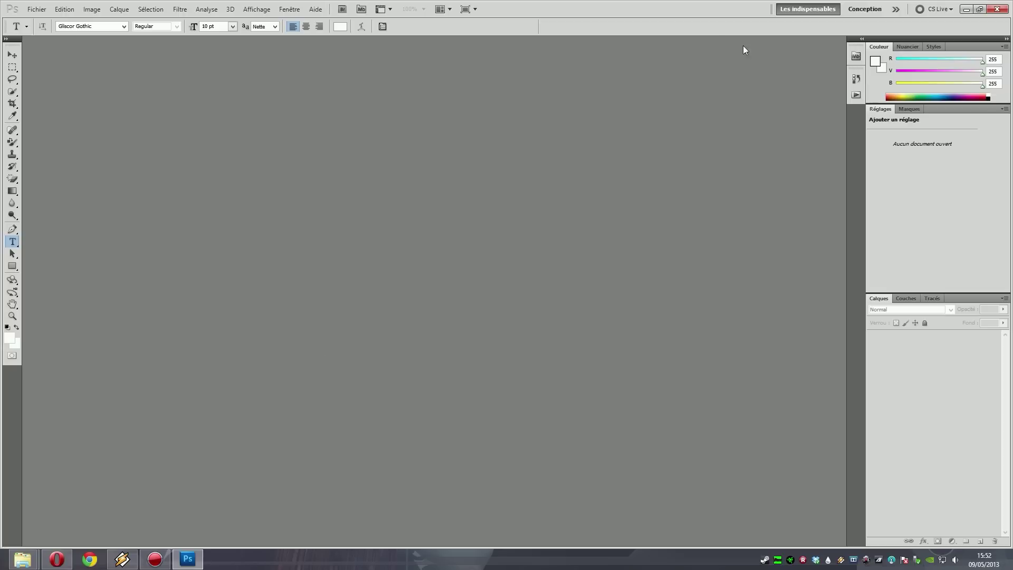
# Open Shield Button Blue.png from the Shield Tag folder in Photoshop, and activate the Rectangular Marquee tool
pyautogui.click(22, 560)
pyautogui.click(73, 510)
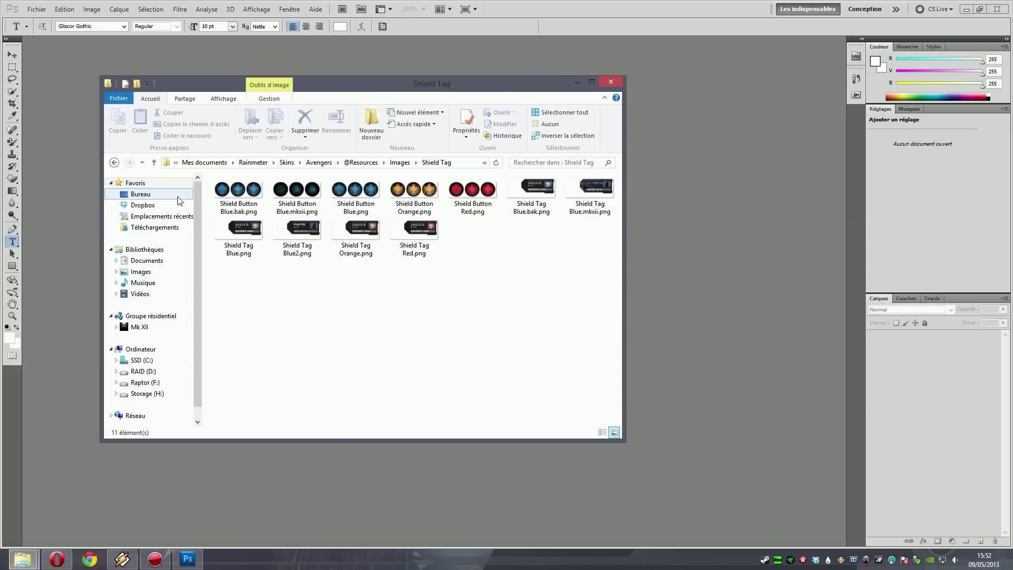
pyautogui.doubleClick(239, 191)
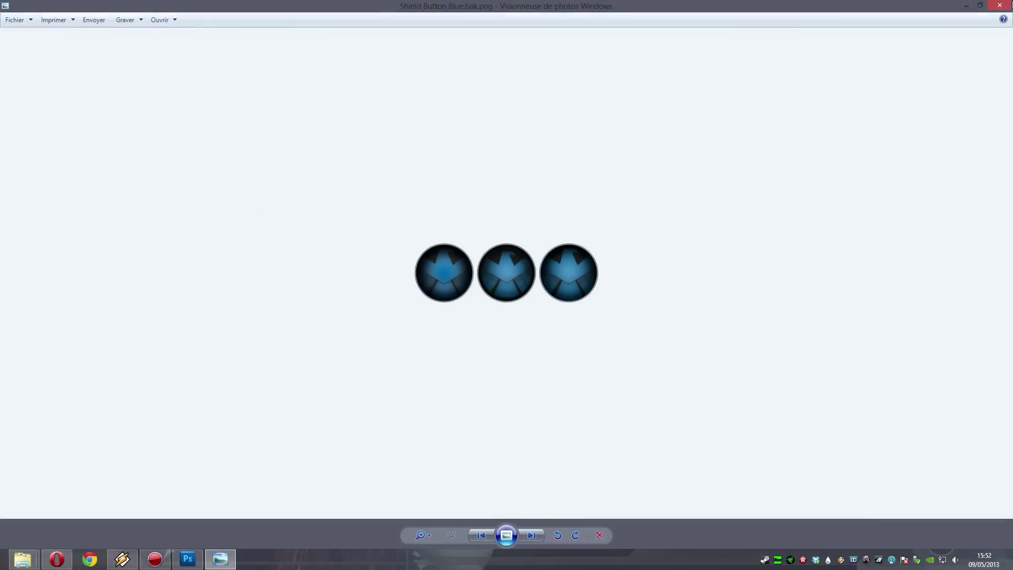
pyautogui.press('Escape')
pyautogui.click(352, 189)
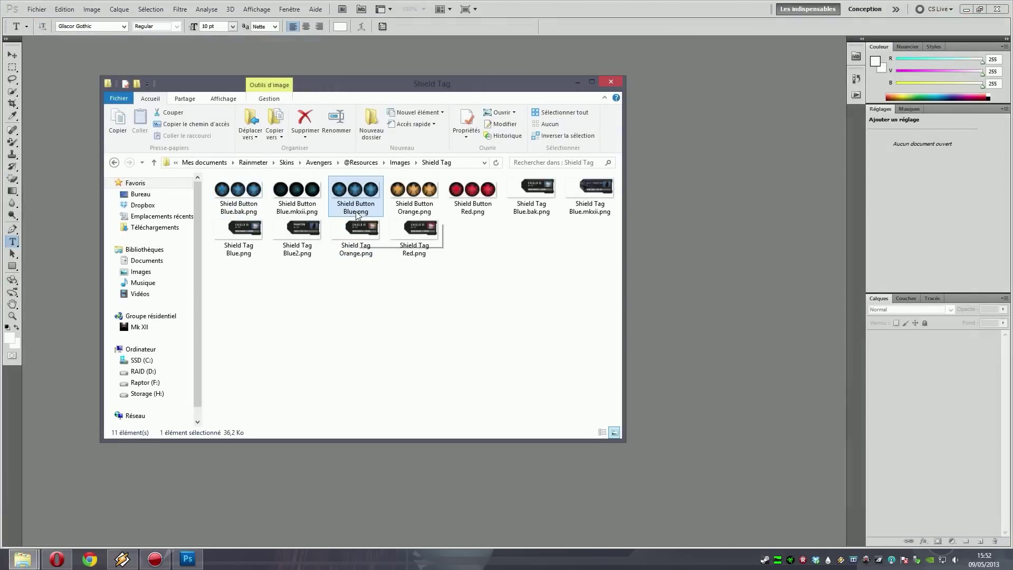
pyautogui.click(661, 209)
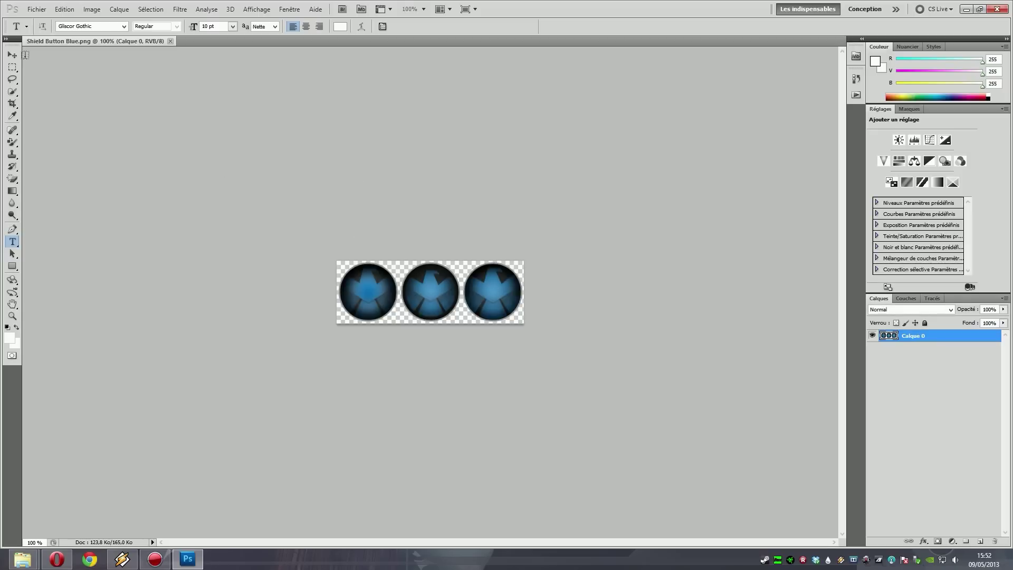
pyautogui.click(13, 67)
pyautogui.scroll(5, 642, 290)
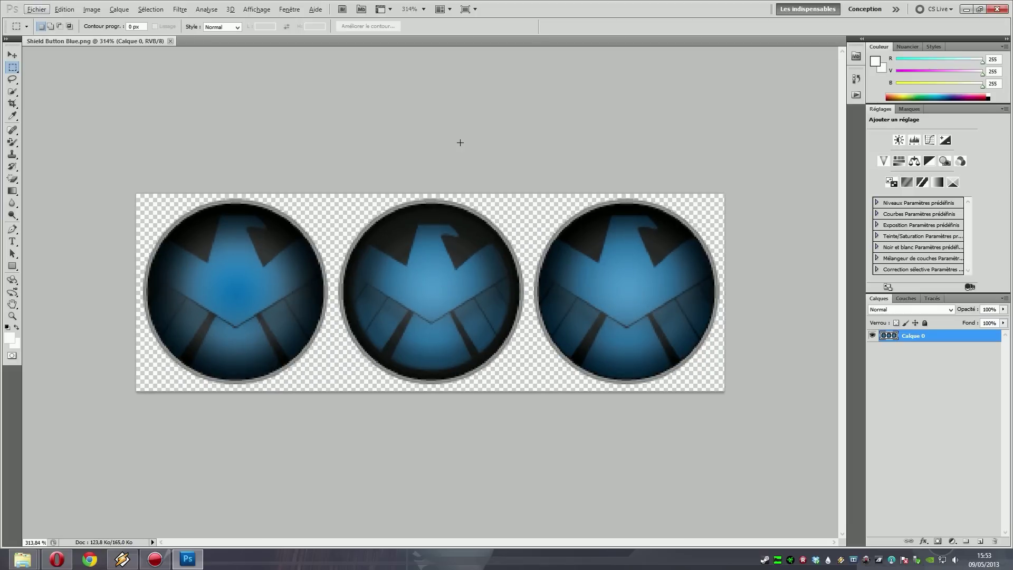
# Uncover the desktop's shield button to compare its states with the three buttons in the image, and maximize Photoshop again
pyautogui.doubleClick(641, 4)
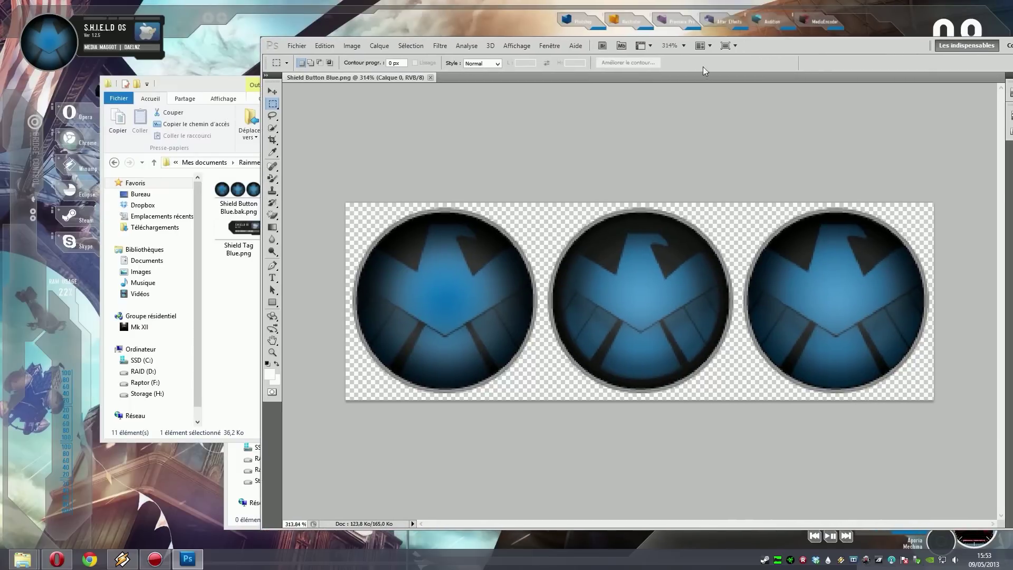
pyautogui.moveTo(775, 51); pyautogui.dragTo(610, 36)
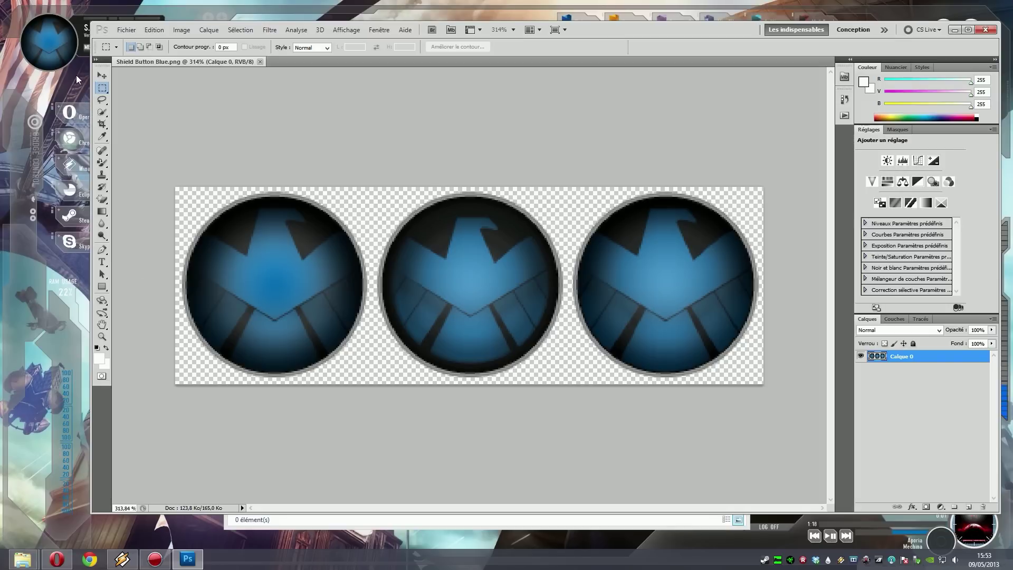
pyautogui.click(50, 48)
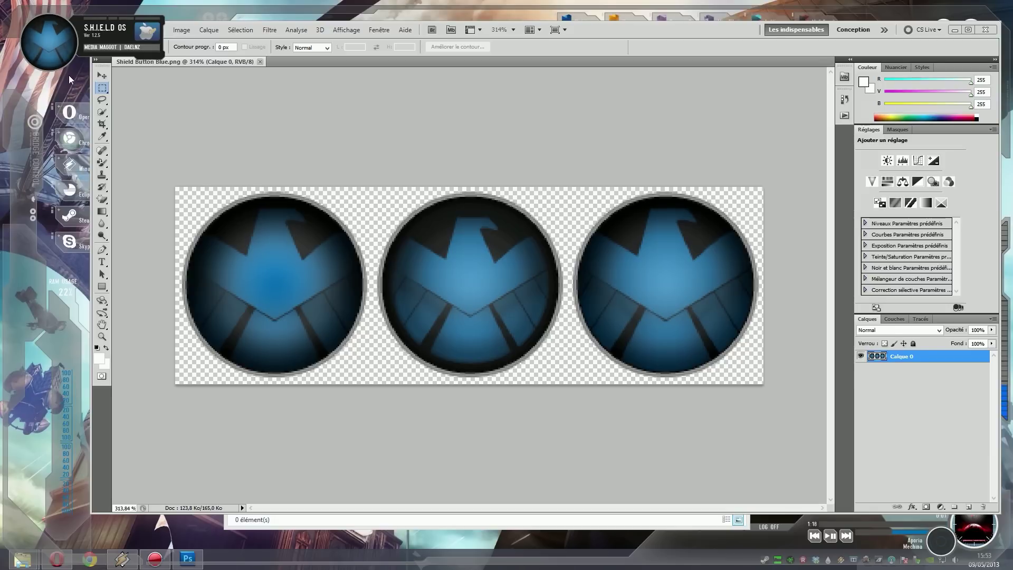
pyautogui.doubleClick(614, 33)
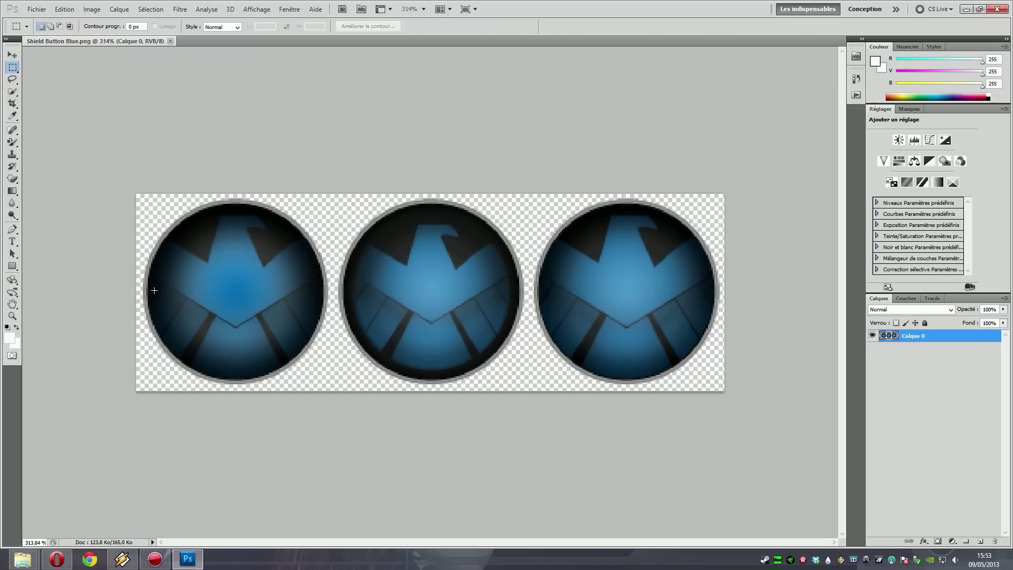
# Select the first button with a rectangular marquee and fit the selection around its circle with Transform Selection, about 69.49% wide and 106.67% high
pyautogui.moveTo(139, 217); pyautogui.dragTo(406, 434)
pyautogui.rightClick(256, 305)
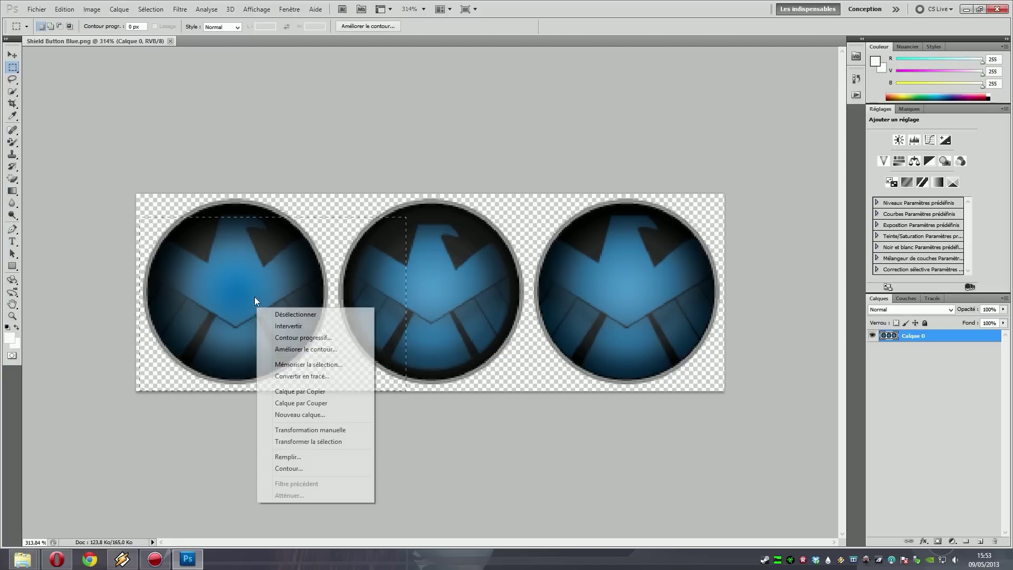
pyautogui.click(295, 442)
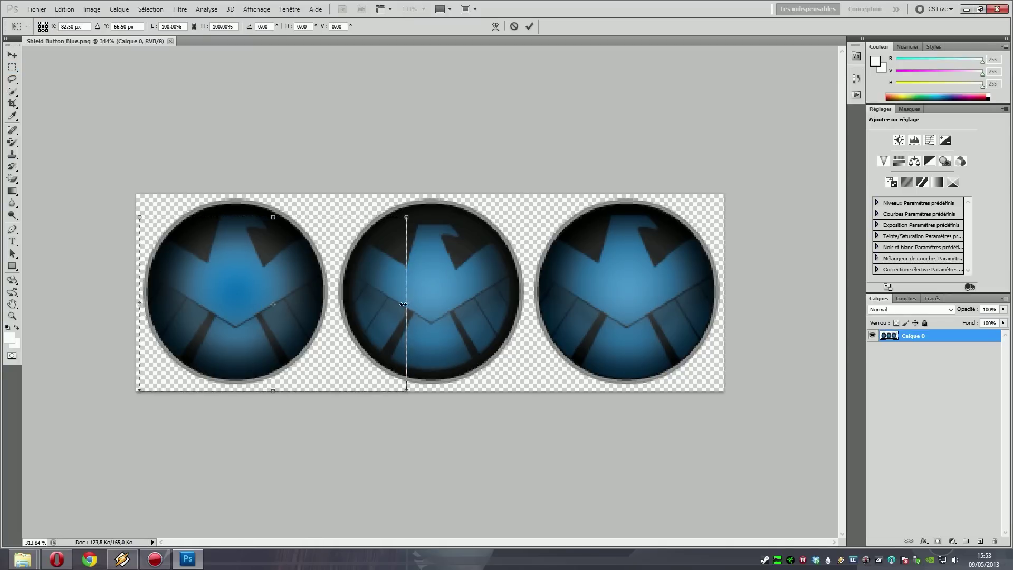
pyautogui.moveTo(404, 304); pyautogui.dragTo(328, 304)
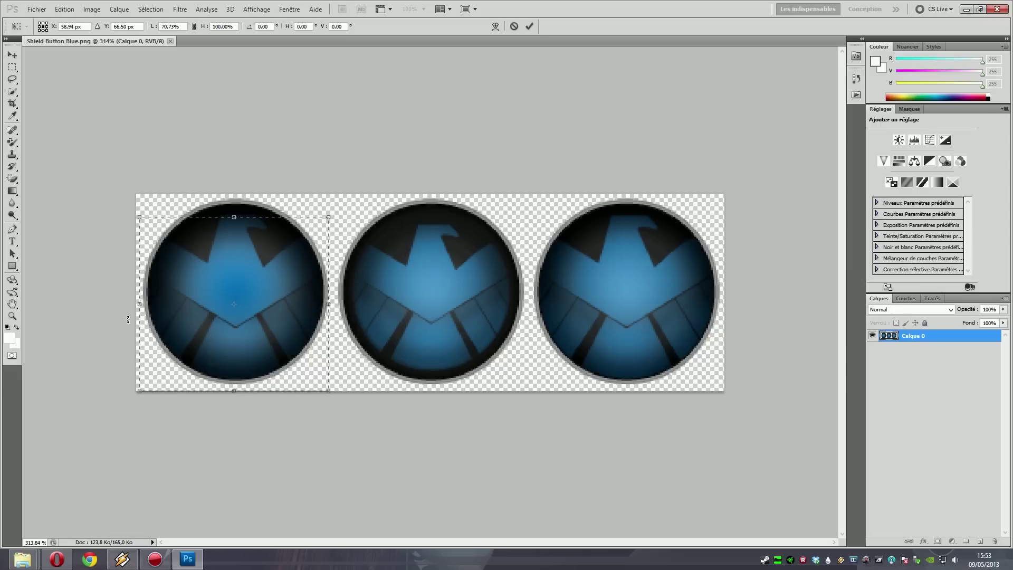
pyautogui.moveTo(139, 304); pyautogui.dragTo(189, 287)
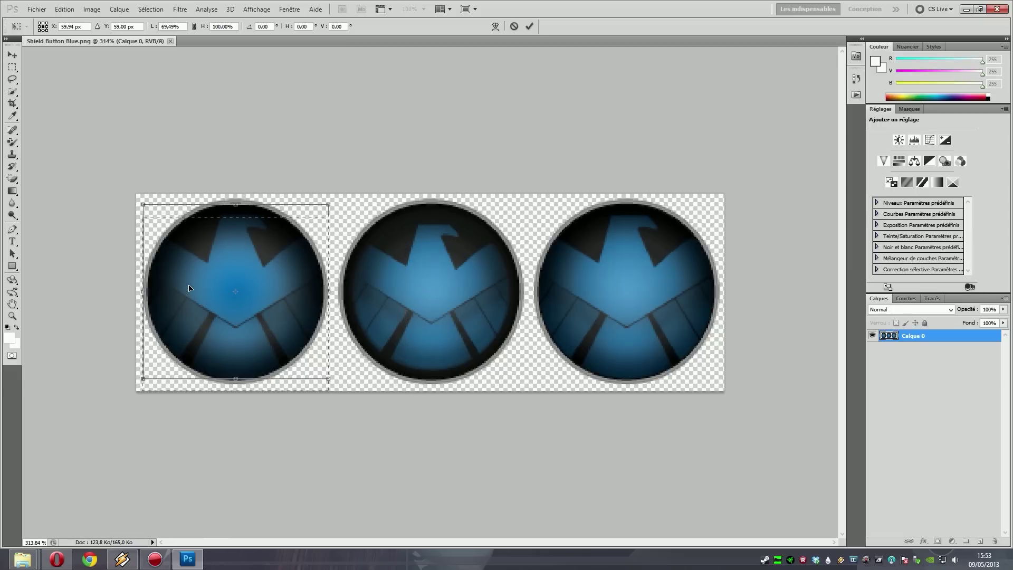
pyautogui.moveTo(235, 378); pyautogui.dragTo(236, 382)
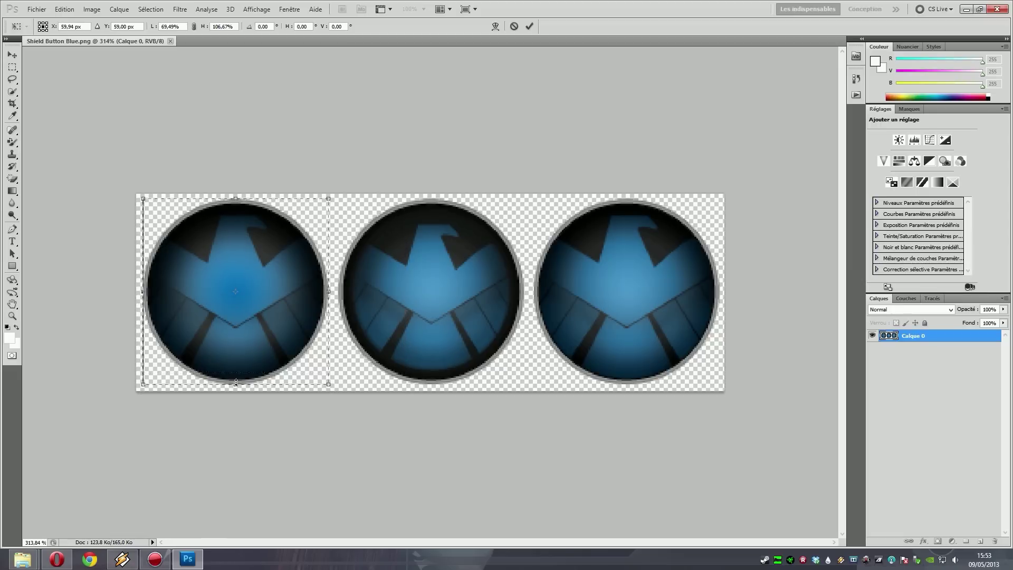
pyautogui.scroll(5, 317, 322)
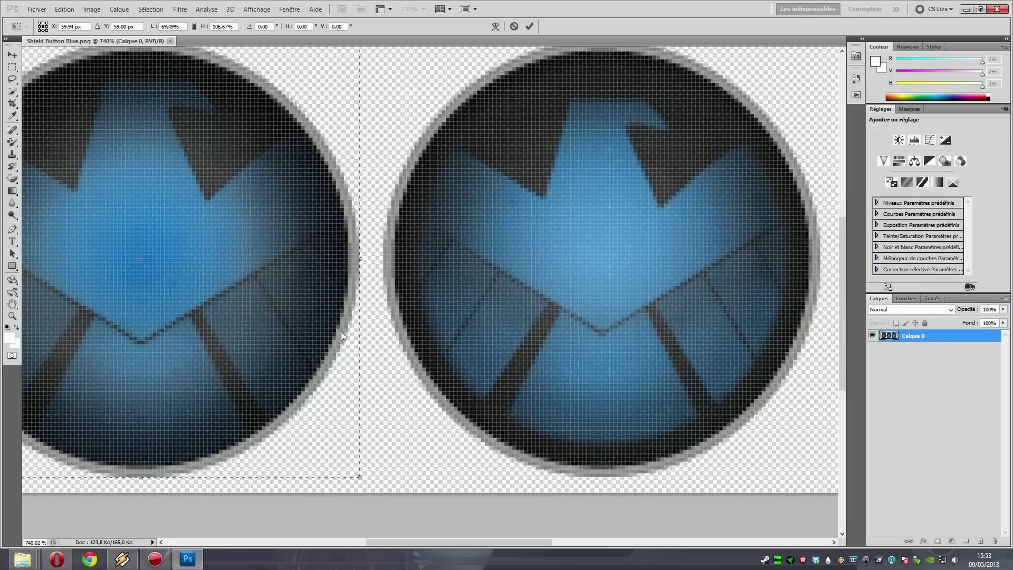
pyautogui.moveTo(468, 541); pyautogui.dragTo(415, 535)
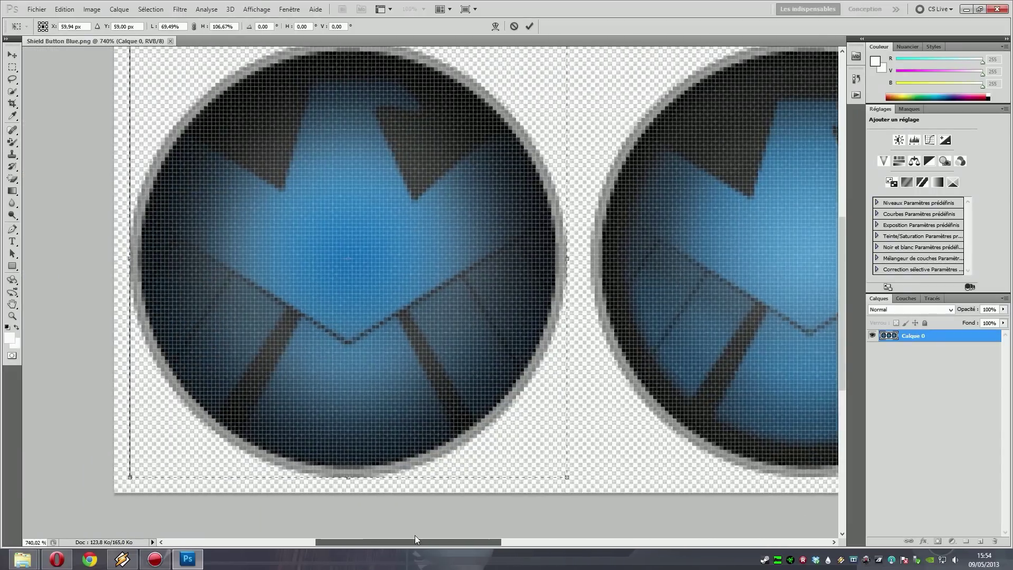
pyautogui.scroll(1, 385, 365)
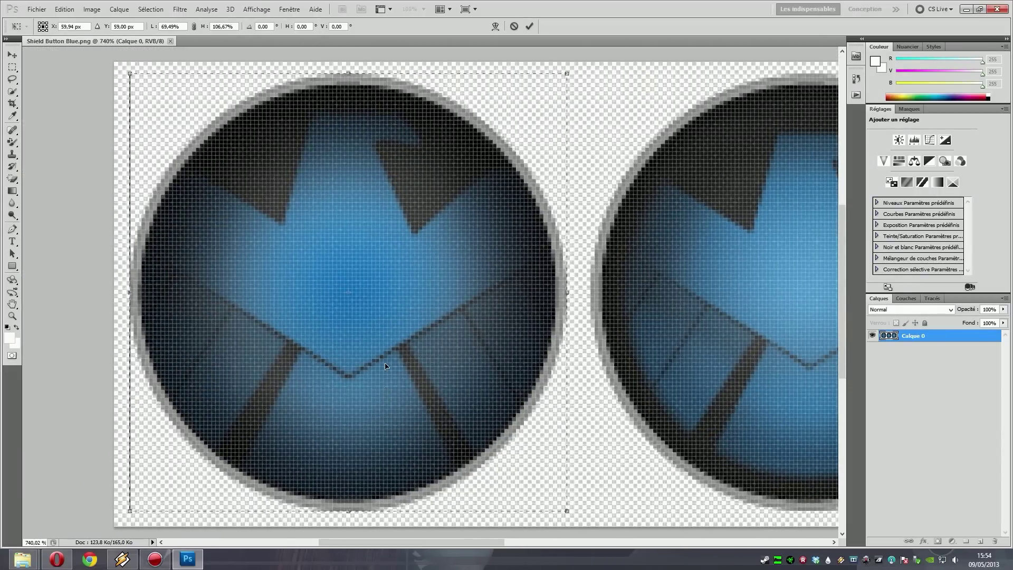
pyautogui.click(529, 26)
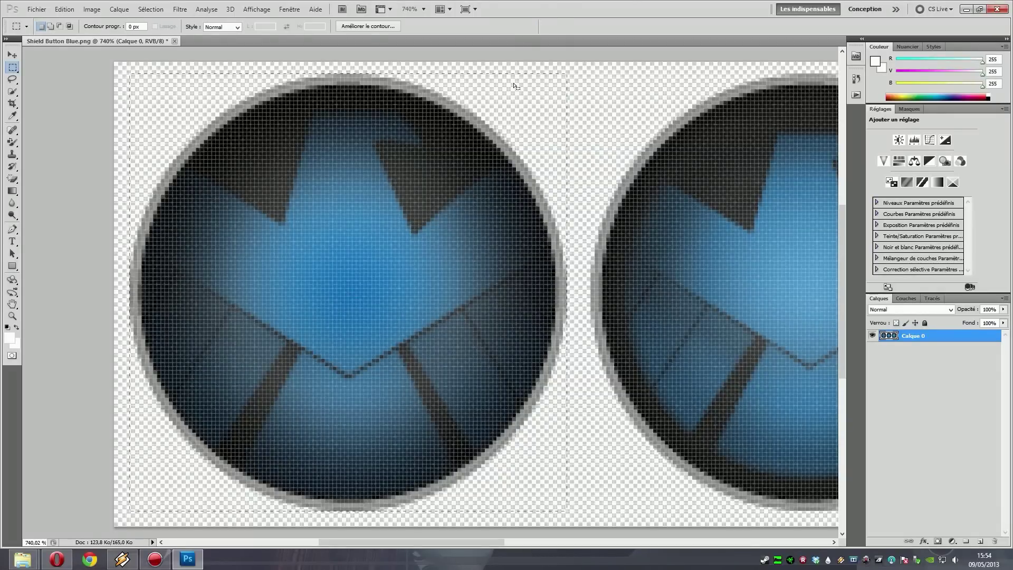
pyautogui.scroll(-1, 393, 276)
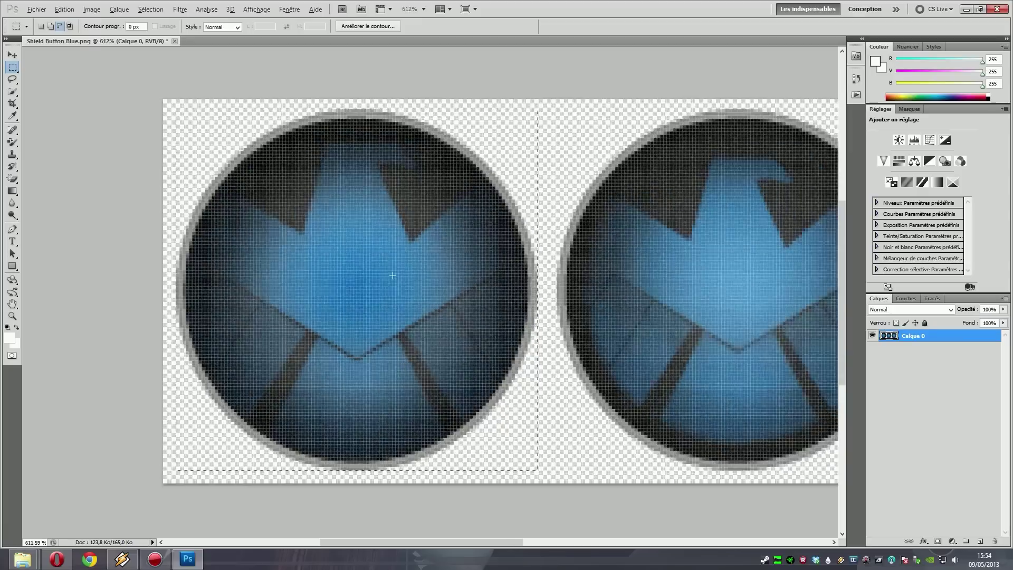
# Create a new 112 × 112 pixel RGB document from the clipboard preset, with its contents set to the background colour
pyautogui.scroll(-2, 393, 276)
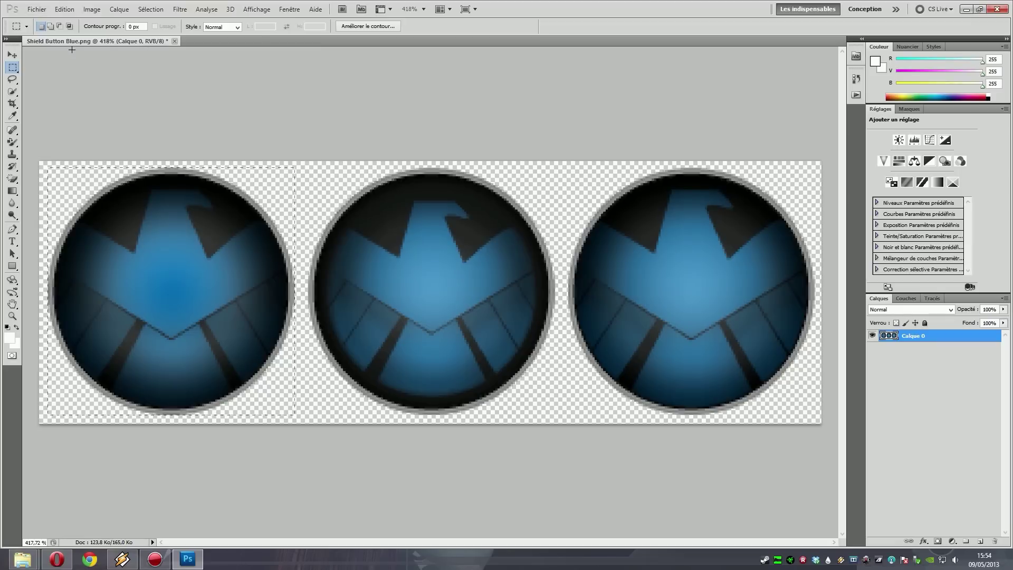
pyautogui.click(42, 12)
pyautogui.click(44, 20)
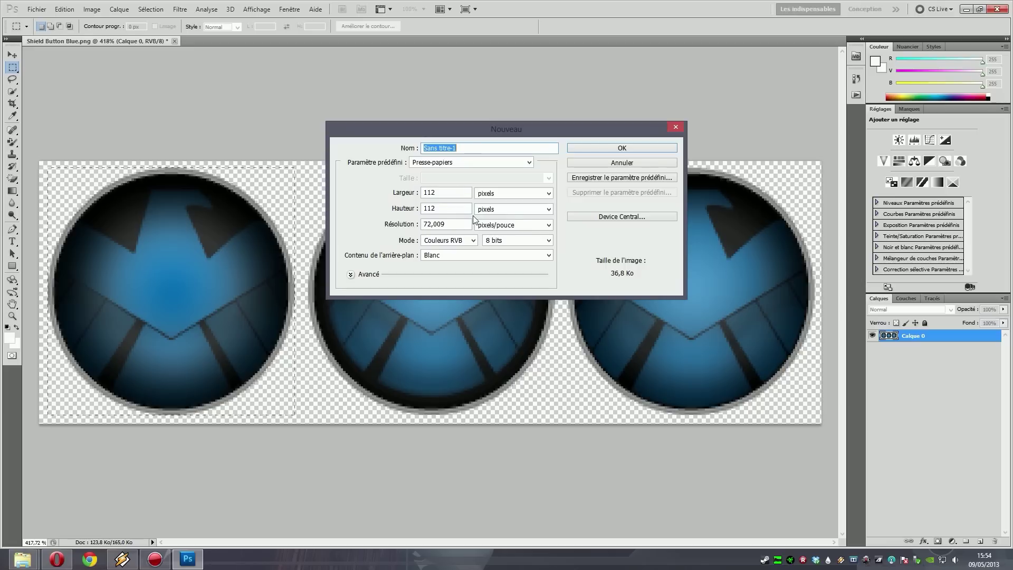
pyautogui.click(460, 256)
pyautogui.click(459, 270)
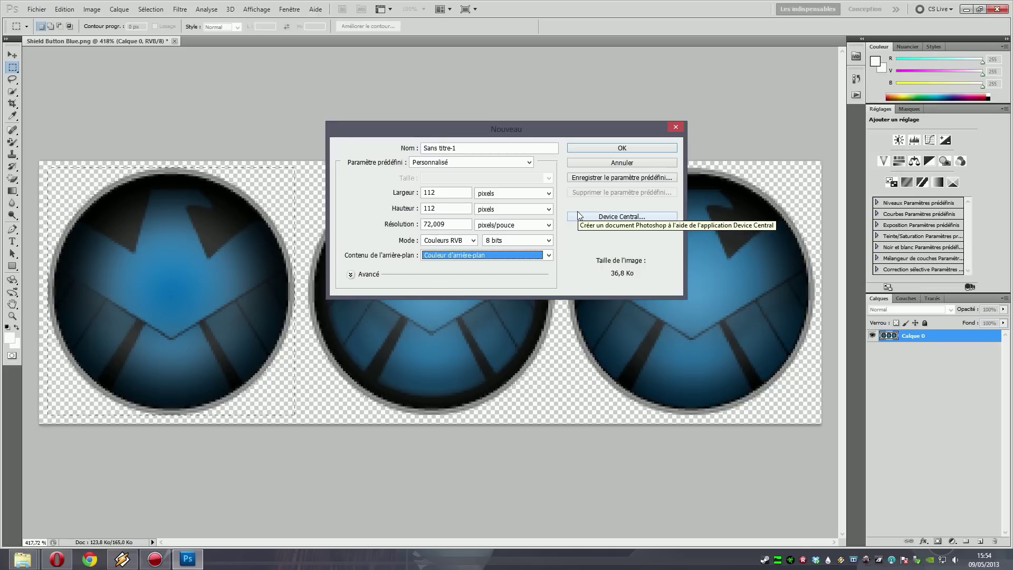
pyautogui.click(585, 150)
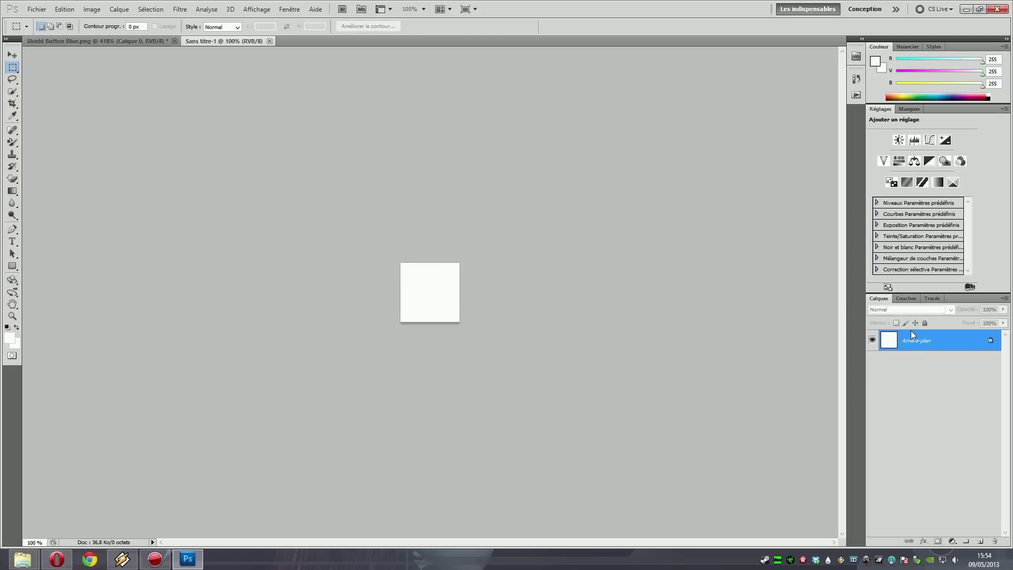
# Convert the new document's locked background into a normal layer named Calque 0
pyautogui.rightClick(916, 345)
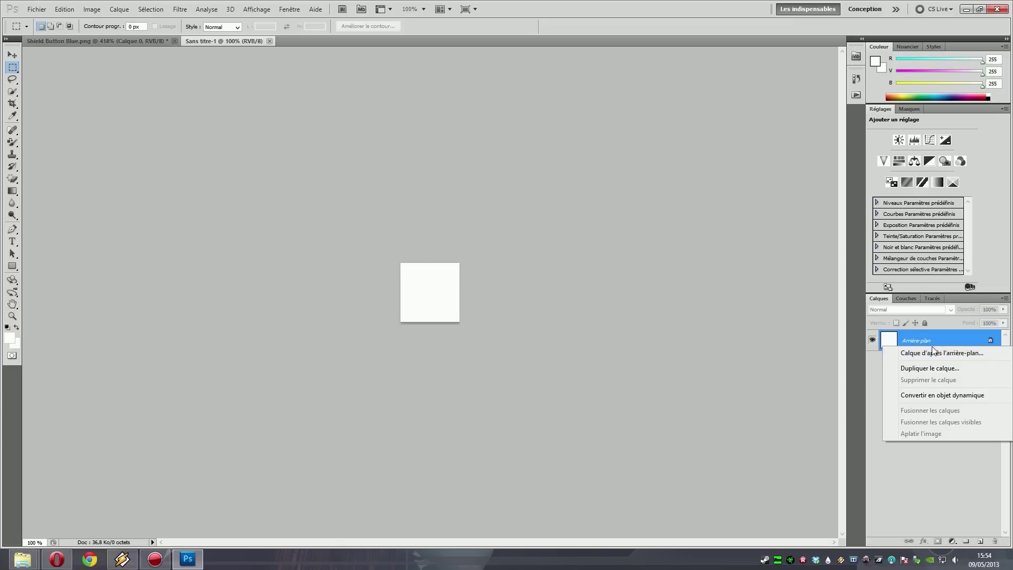
pyautogui.rightClick(913, 338)
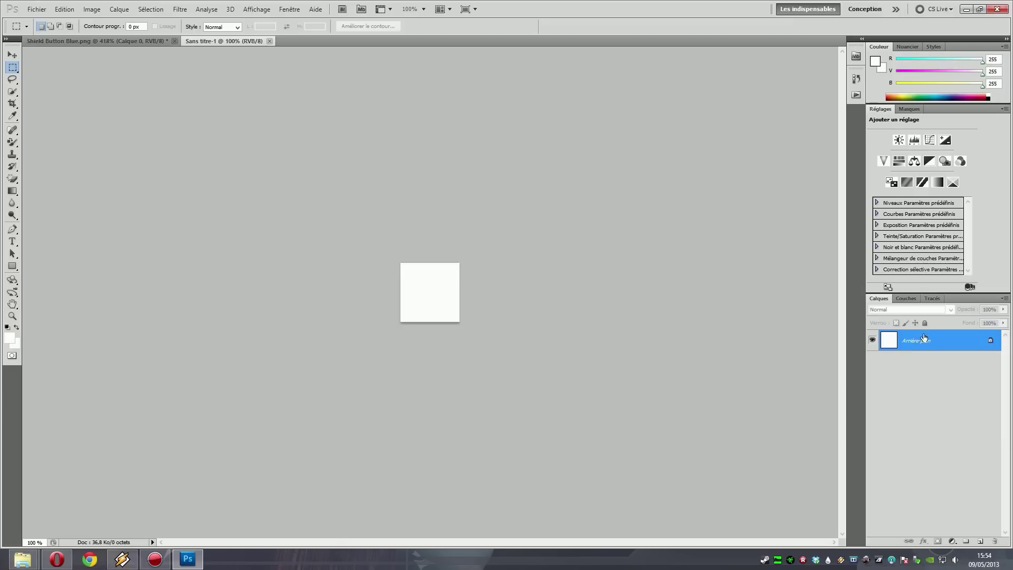
pyautogui.rightClick(918, 338)
pyautogui.click(921, 342)
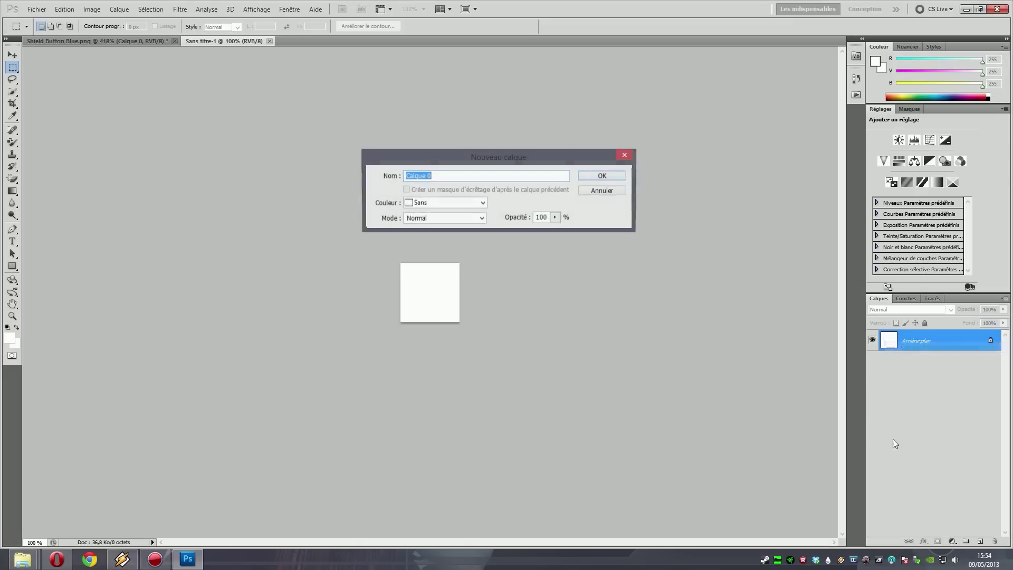
pyautogui.click(595, 180)
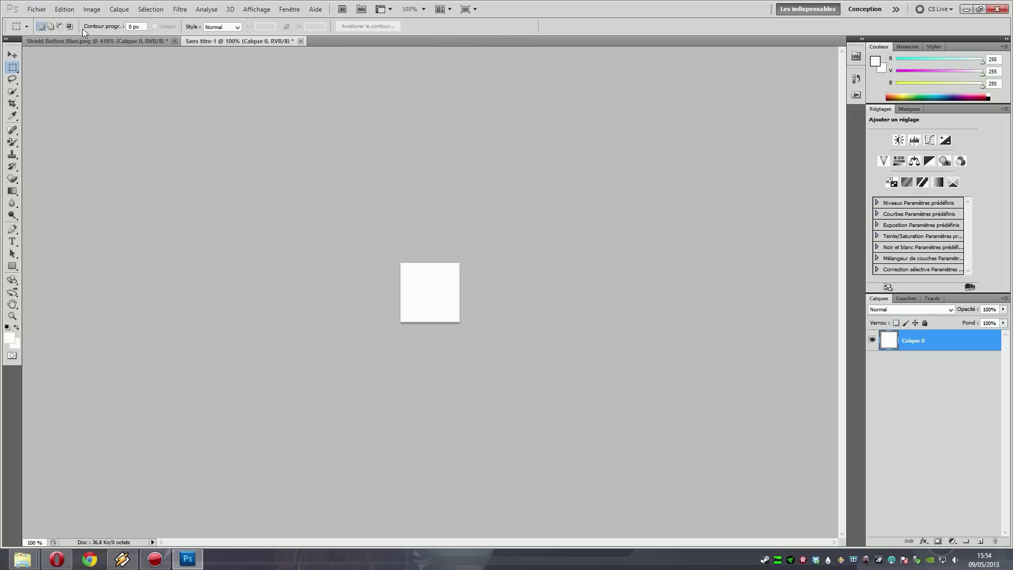
# Paste the copied button into the new document and delete the white Calque 0 layer beneath it
pyautogui.click(73, 9)
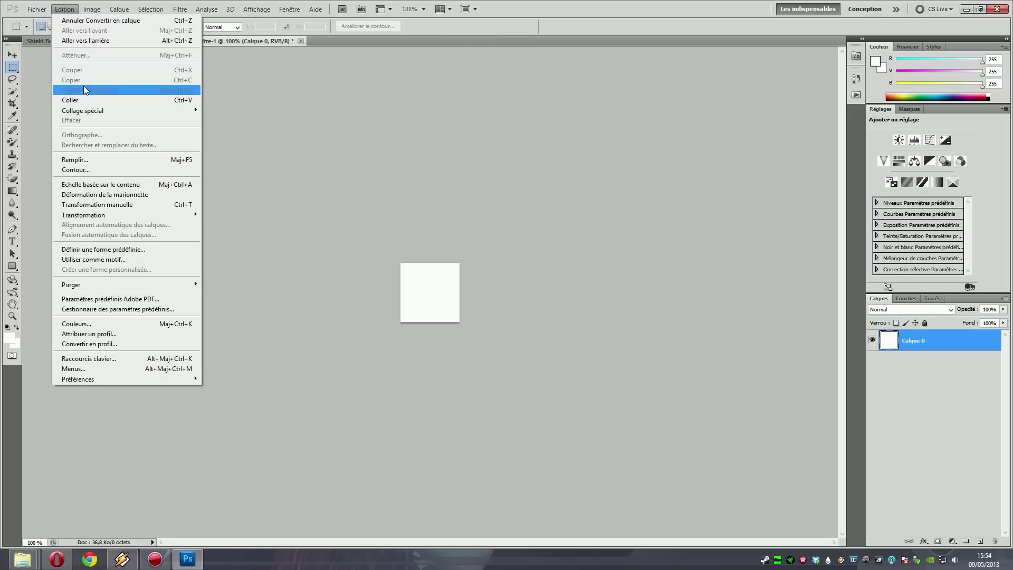
pyautogui.click(79, 100)
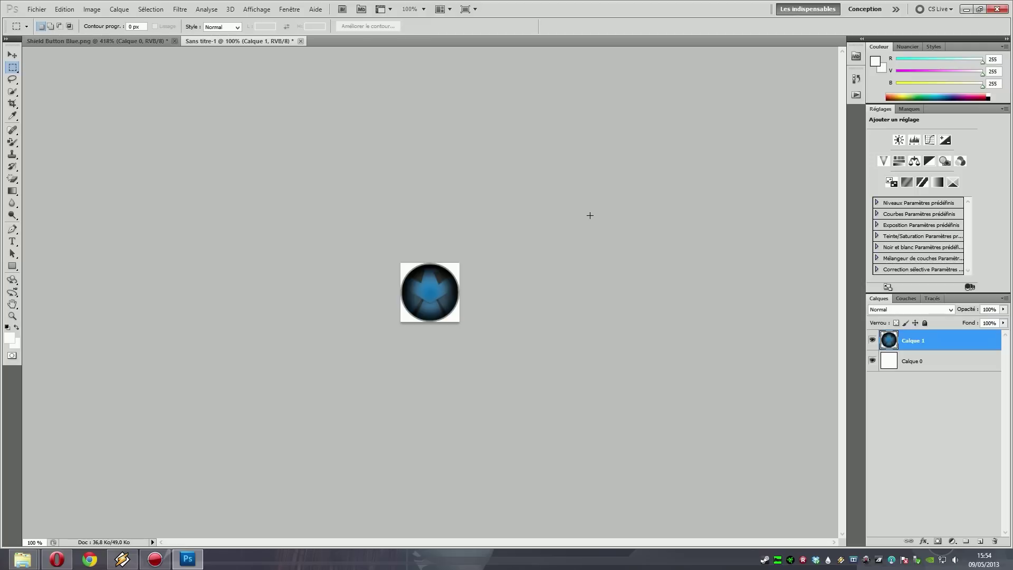
pyautogui.rightClick(933, 363)
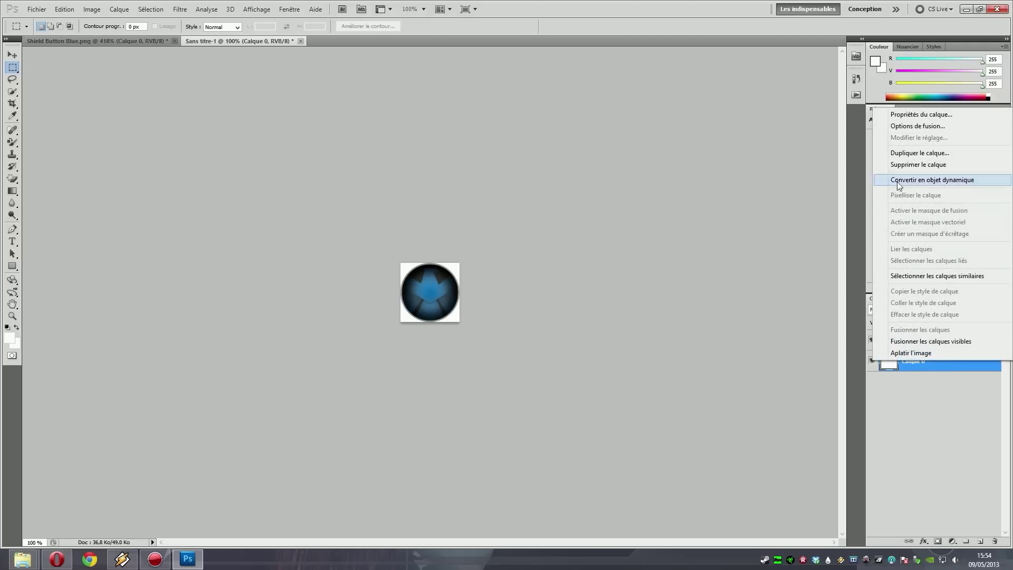
pyautogui.click(919, 165)
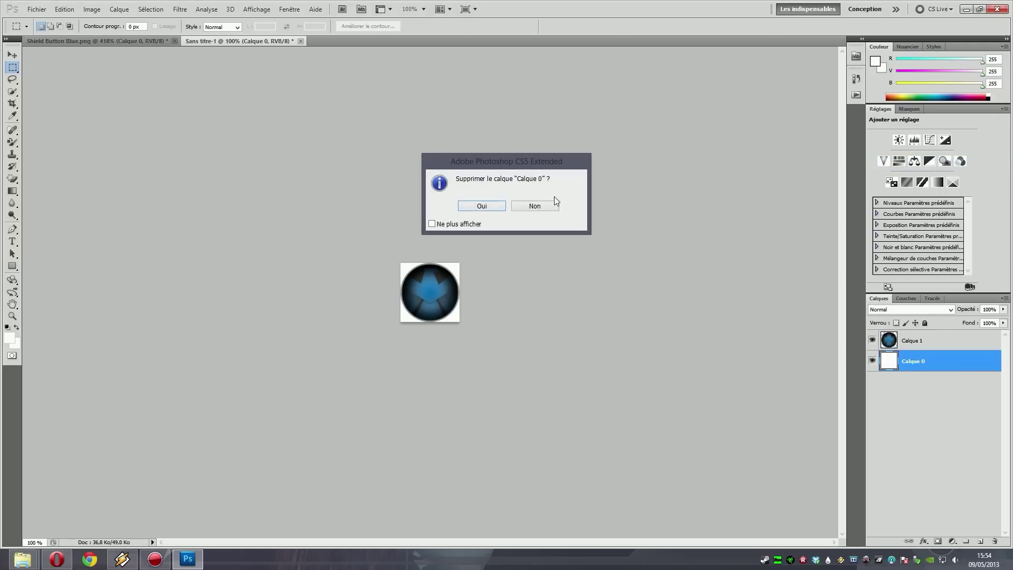
pyautogui.click(477, 203)
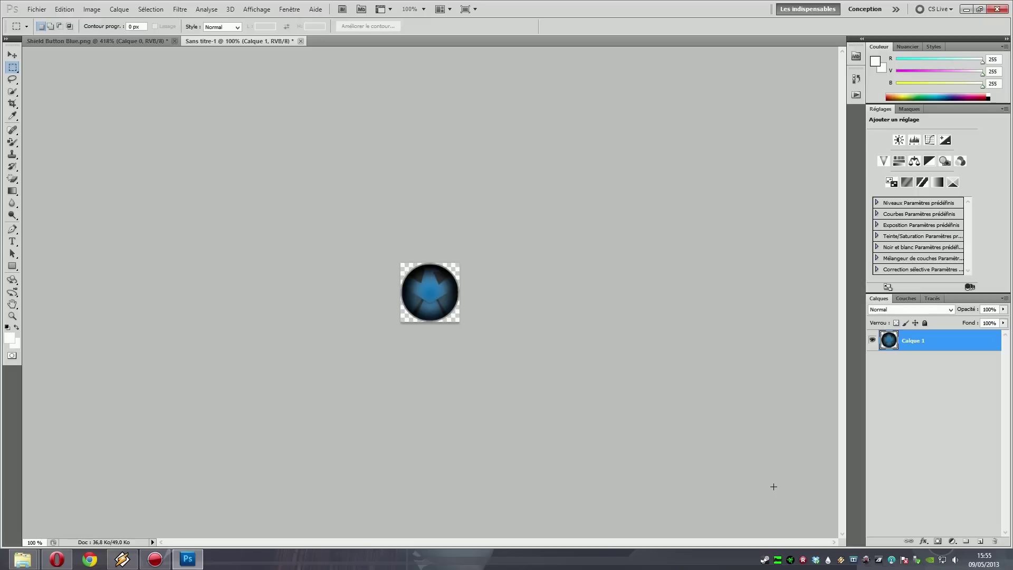
pyautogui.scroll(6, 440, 344)
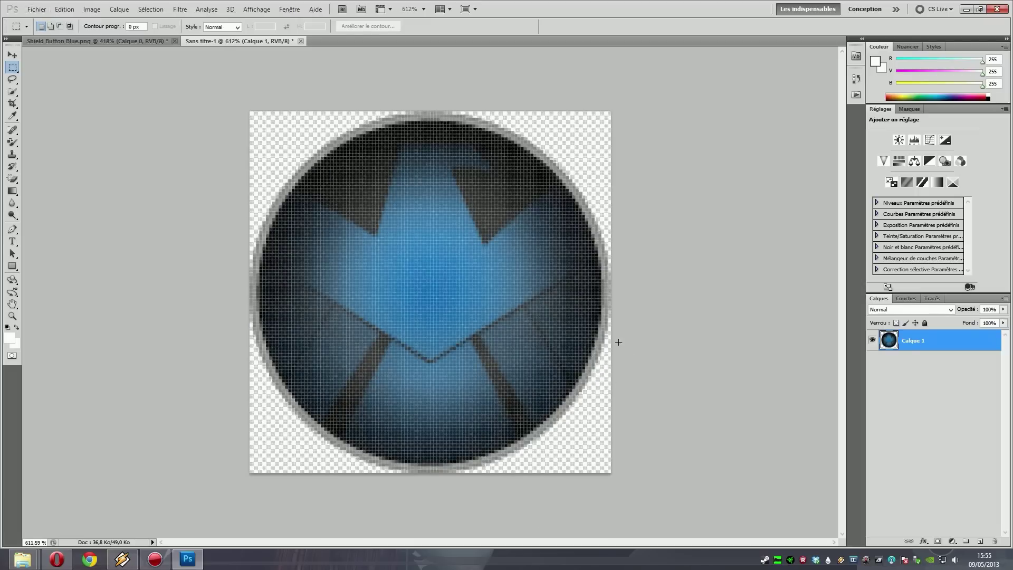
pyautogui.scroll(-5, 615, 342)
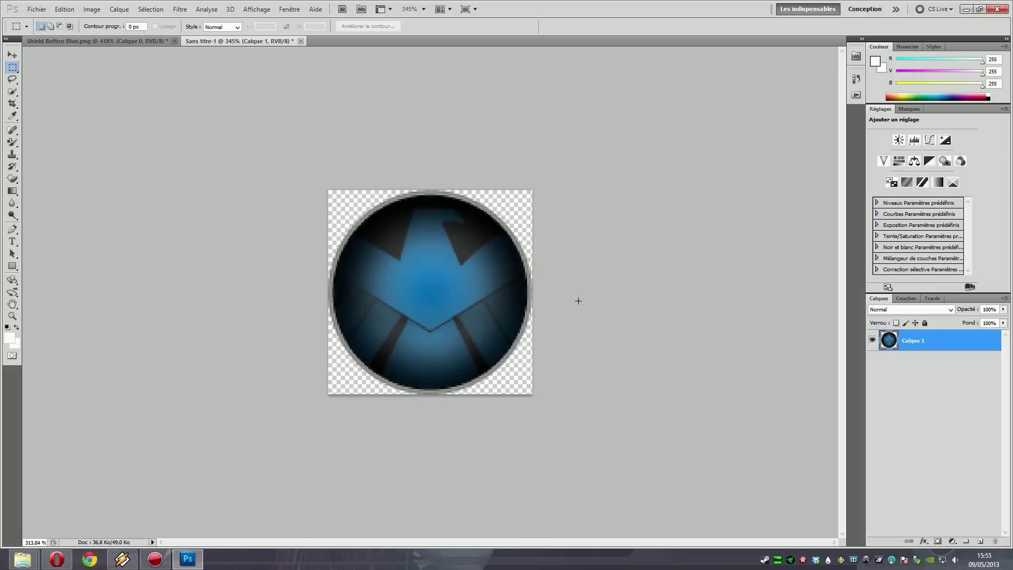
# Examine the customised tag in after.jpg from the desktop at enlarged size, check the incoming chat message, and close the image
pyautogui.click(22, 559)
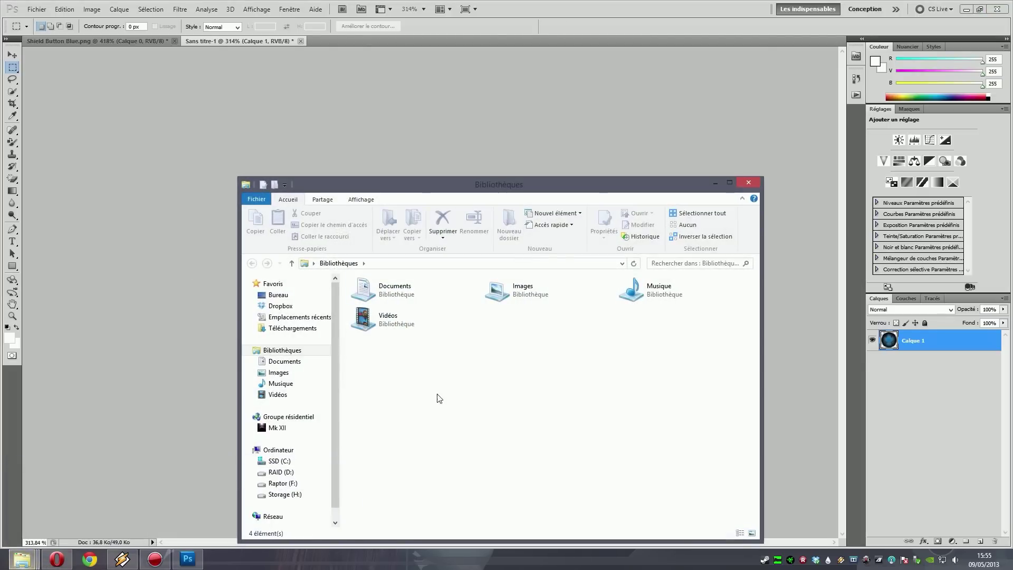
pyautogui.click(278, 294)
pyautogui.press('s')
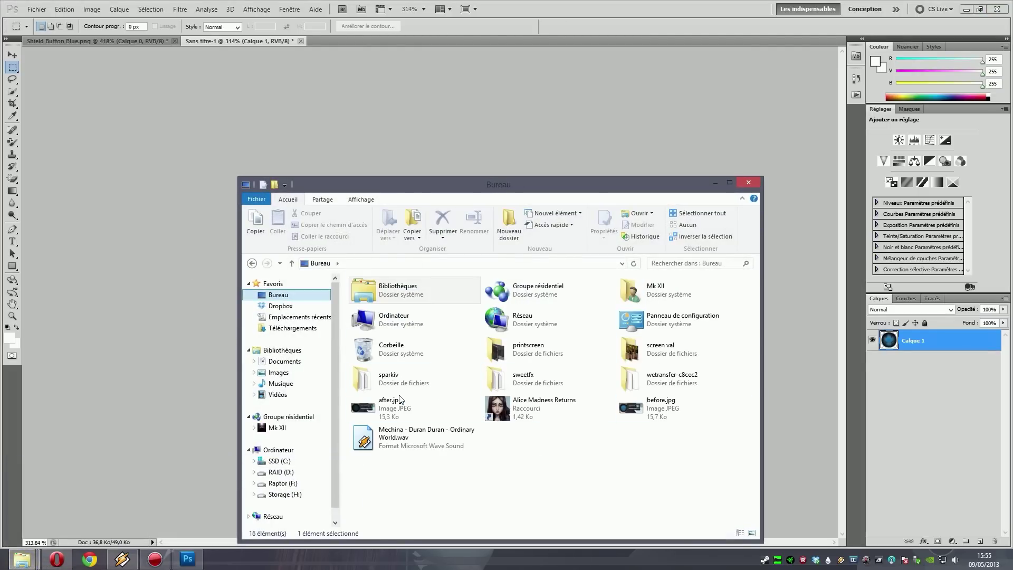
pyautogui.doubleClick(414, 410)
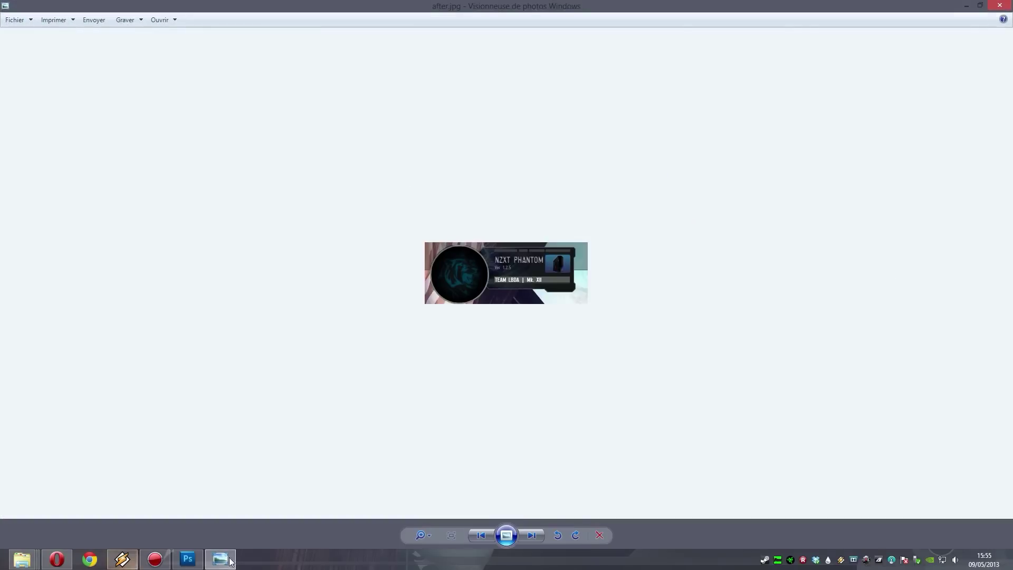
pyautogui.scroll(1, 429, 331)
pyautogui.scroll(4, 379, 309)
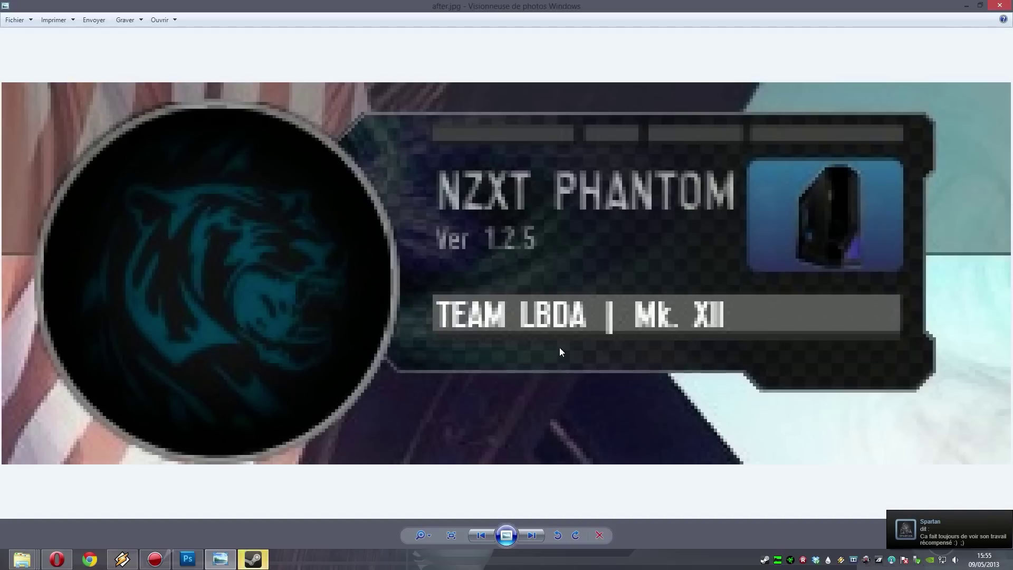
pyautogui.click(961, 539)
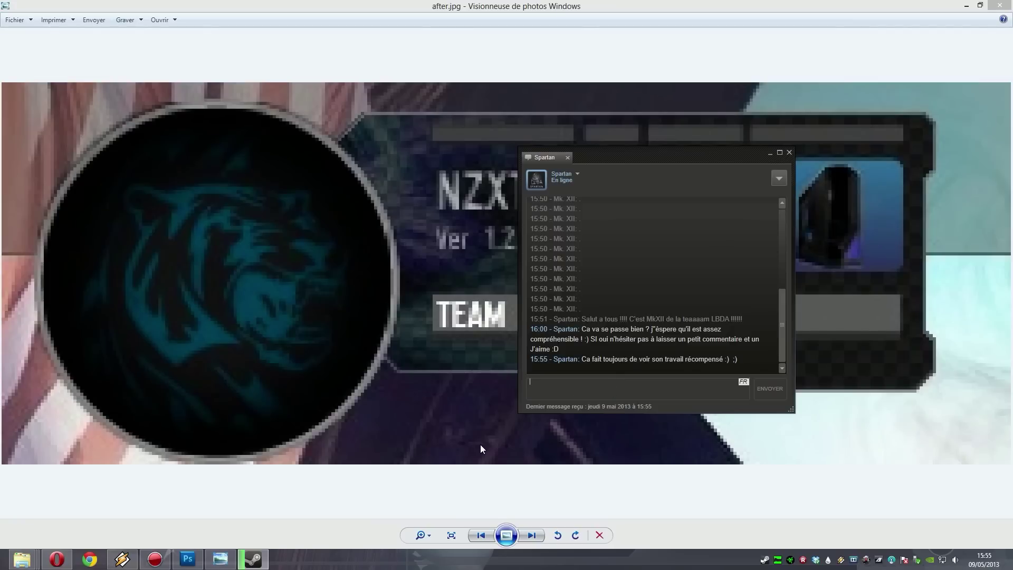
pyautogui.click(715, 115)
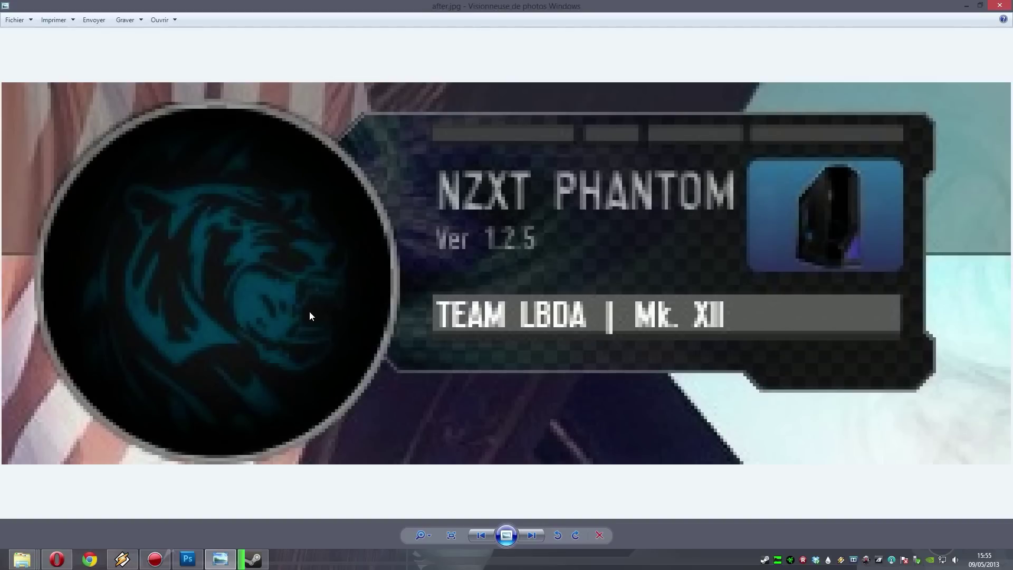
pyautogui.click(994, 5)
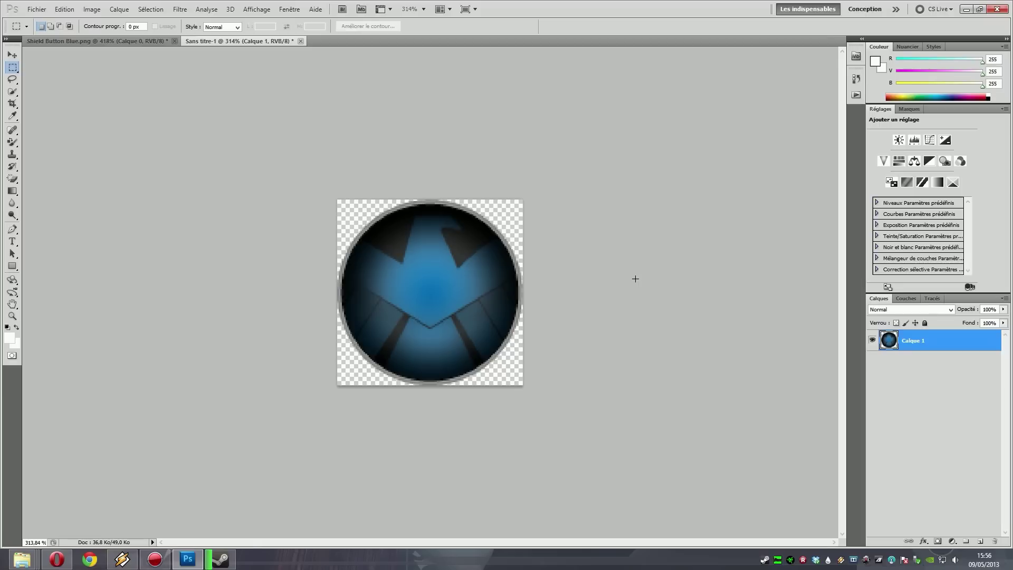
# Draw a circular selection with the Elliptical Marquee tool over the button, centred at about X 40.5 px, Y 49.5 px
pyautogui.scroll(5, 426, 293)
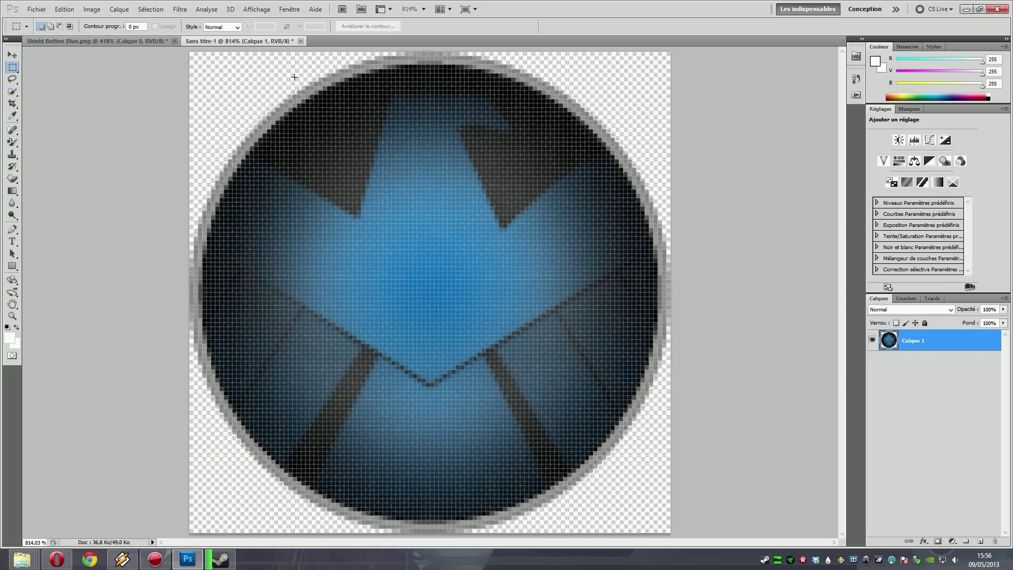
pyautogui.rightClick(15, 71)
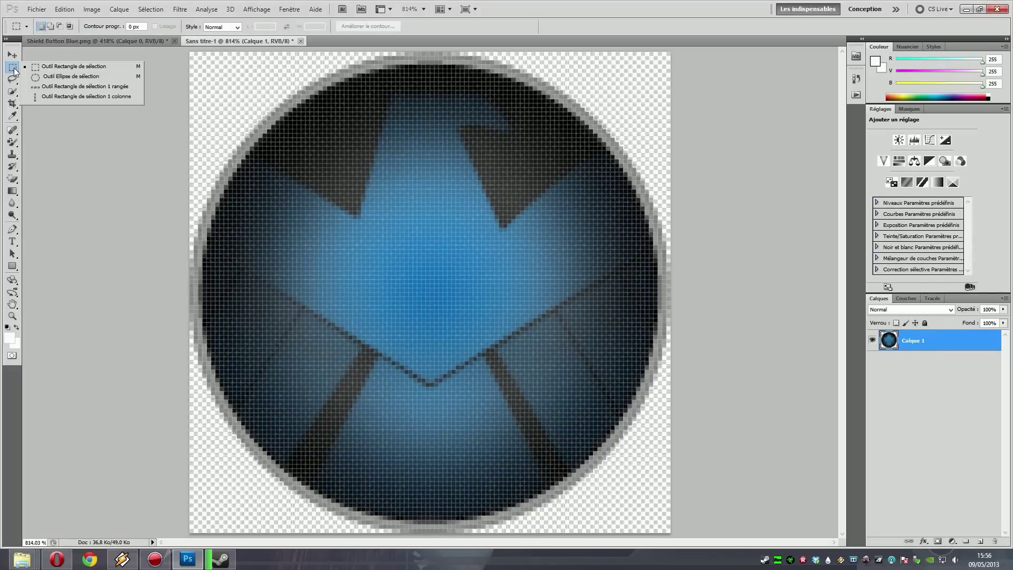
pyautogui.click(14, 70)
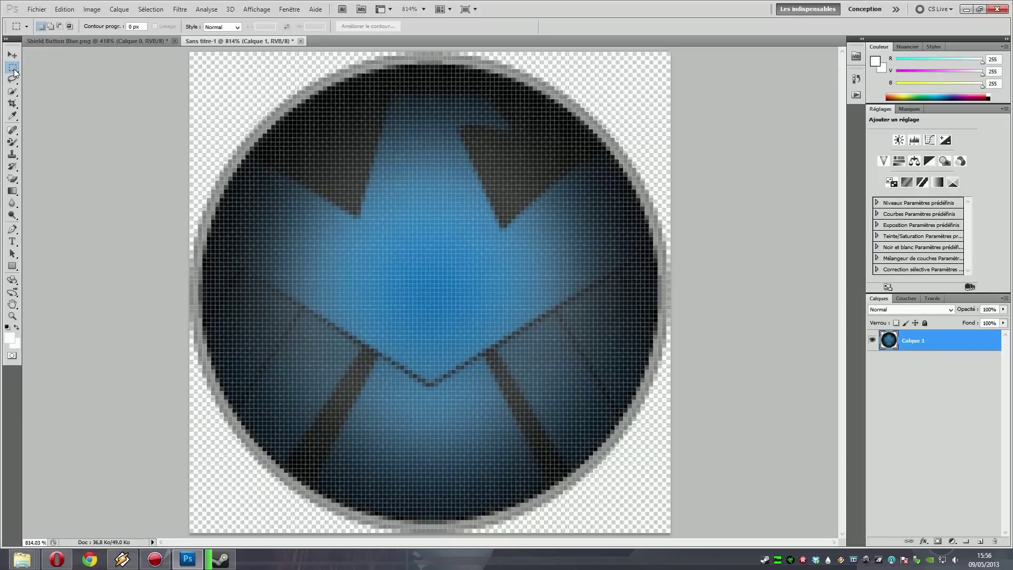
pyautogui.rightClick(14, 70)
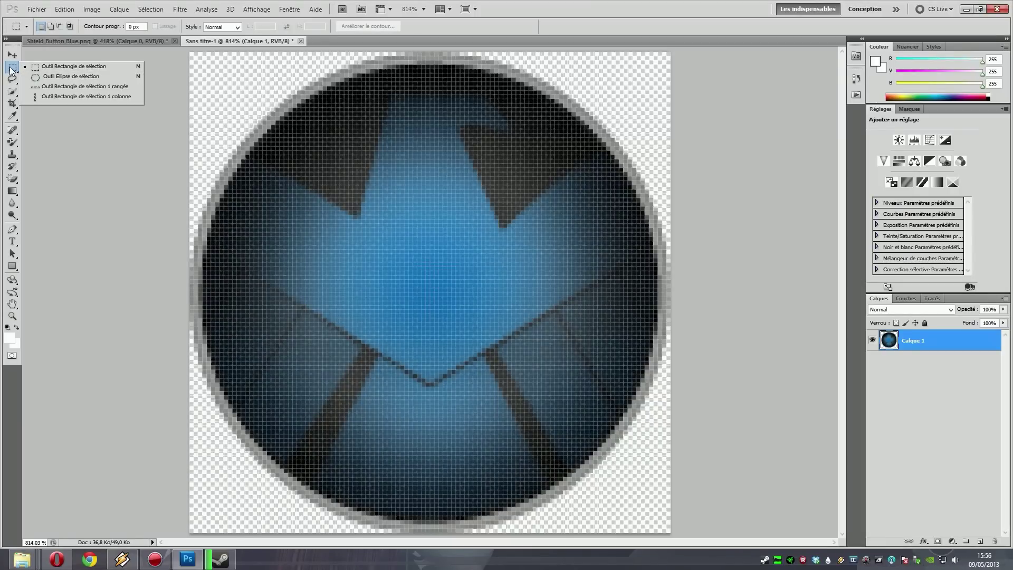
pyautogui.click(7, 71)
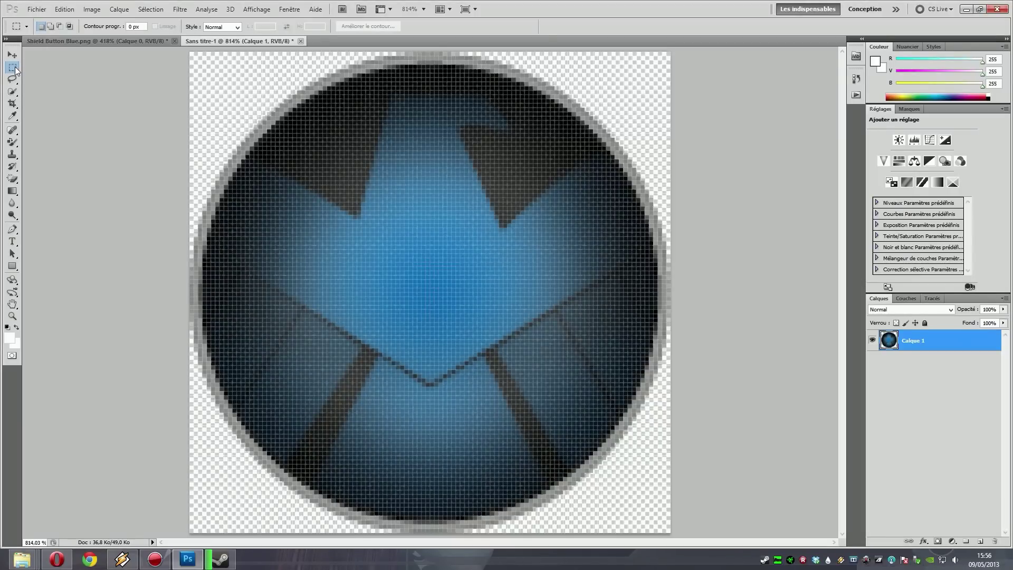
pyautogui.rightClick(16, 70)
pyautogui.click(72, 76)
pyautogui.moveTo(470, 369); pyautogui.dragTo(258, 158)
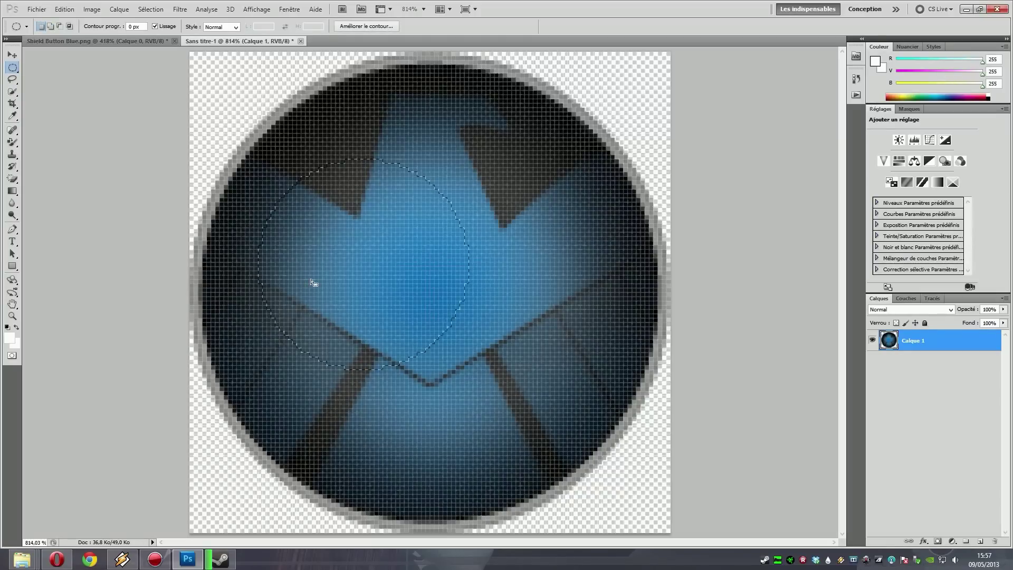
pyautogui.rightClick(343, 255)
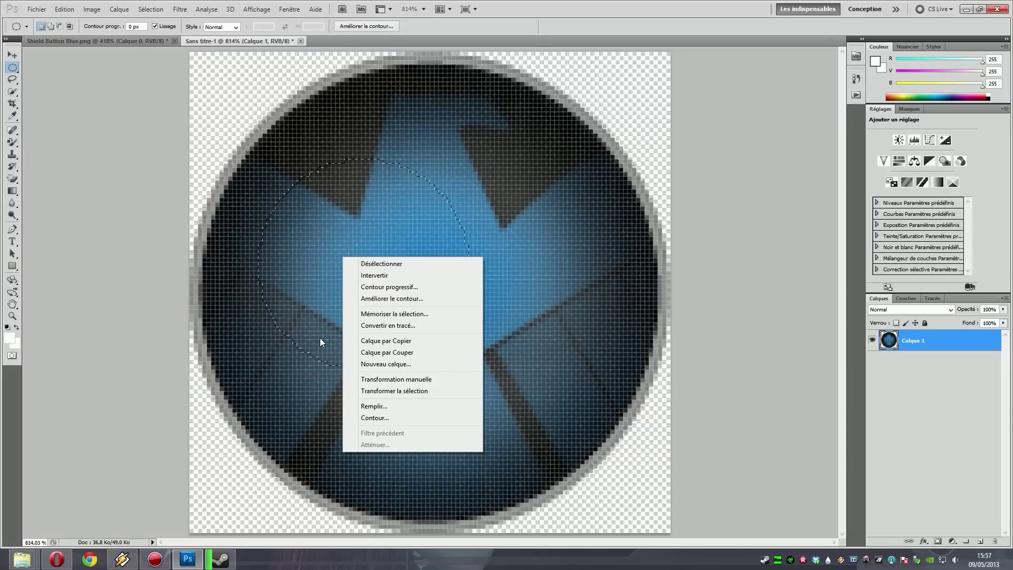
pyautogui.click(394, 390)
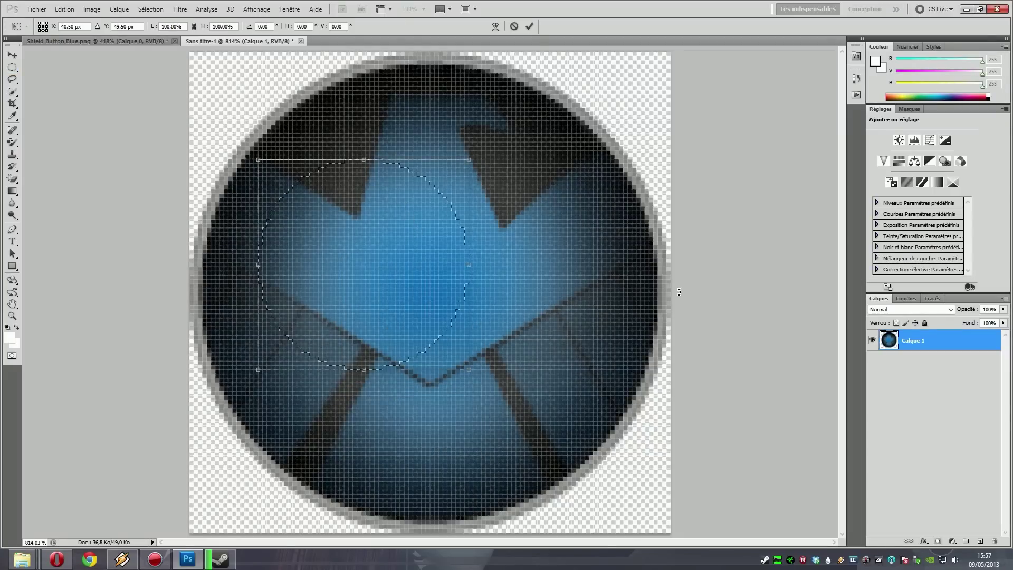
pyautogui.moveTo(400, 251); pyautogui.dragTo(468, 155)
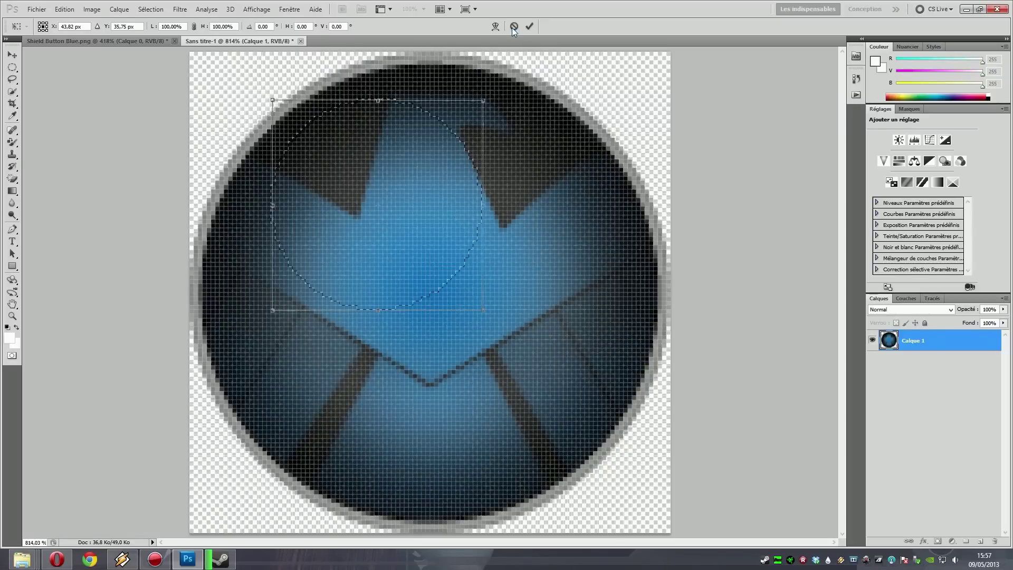
pyautogui.click(529, 26)
# Add a vertical guide at the 50% position of the button document
pyautogui.click(257, 9)
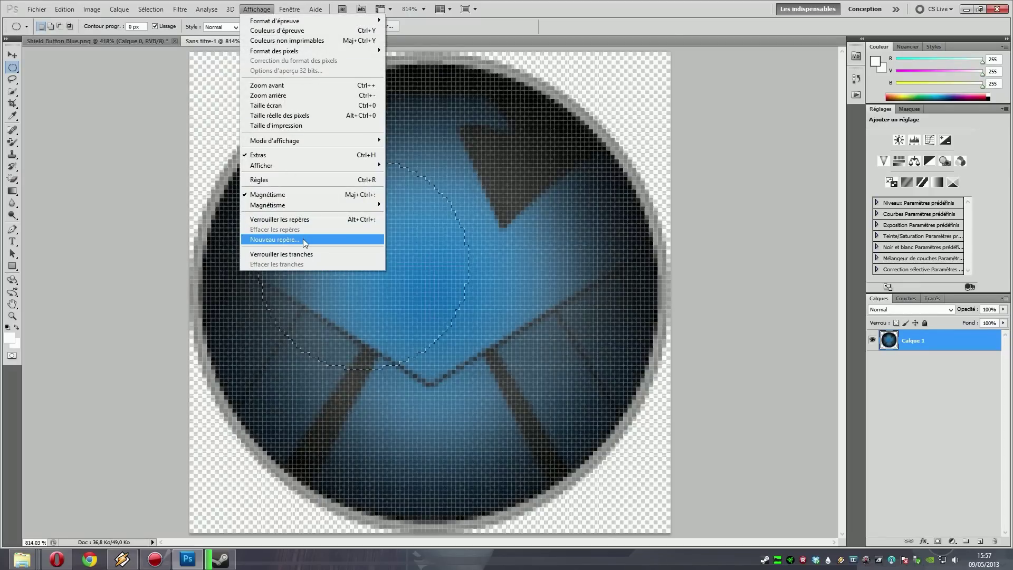
pyautogui.click(268, 10)
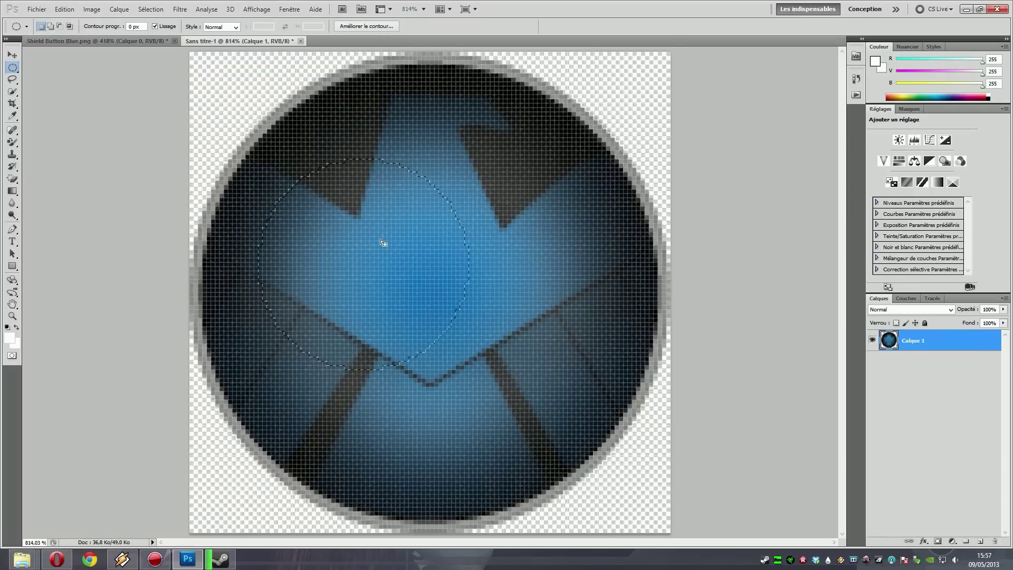
pyautogui.click(257, 9)
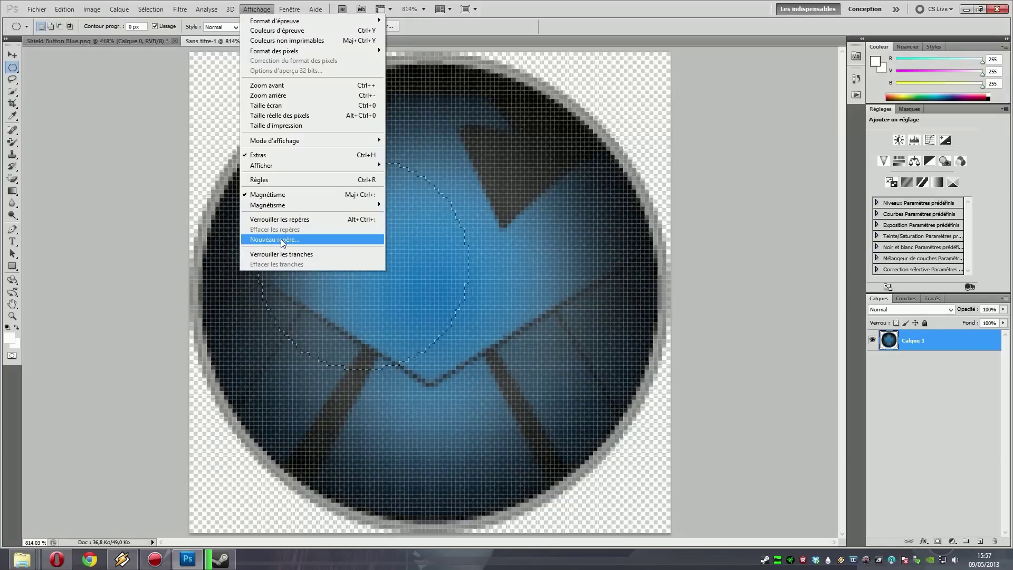
pyautogui.click(274, 239)
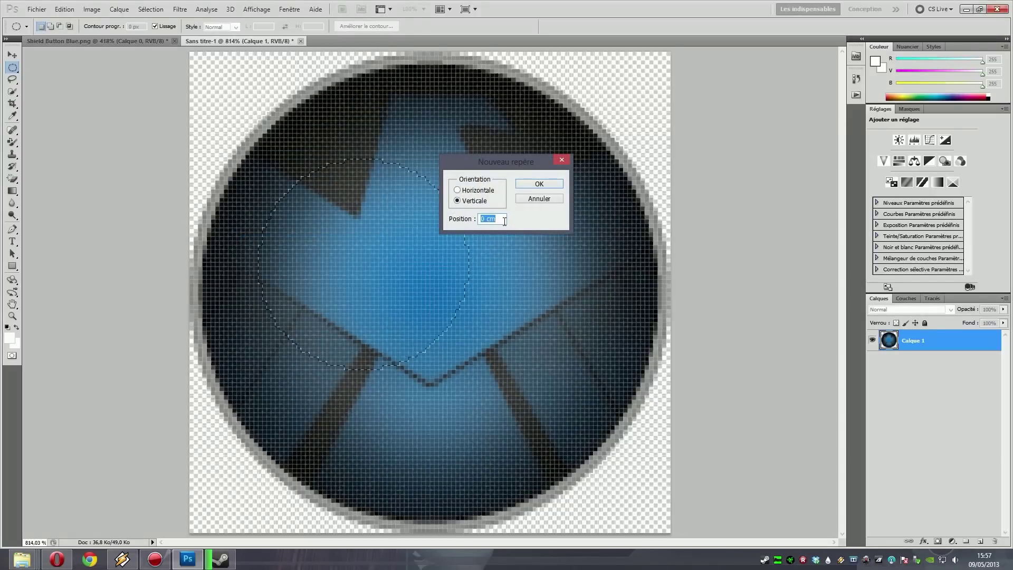
pyautogui.write('50%')
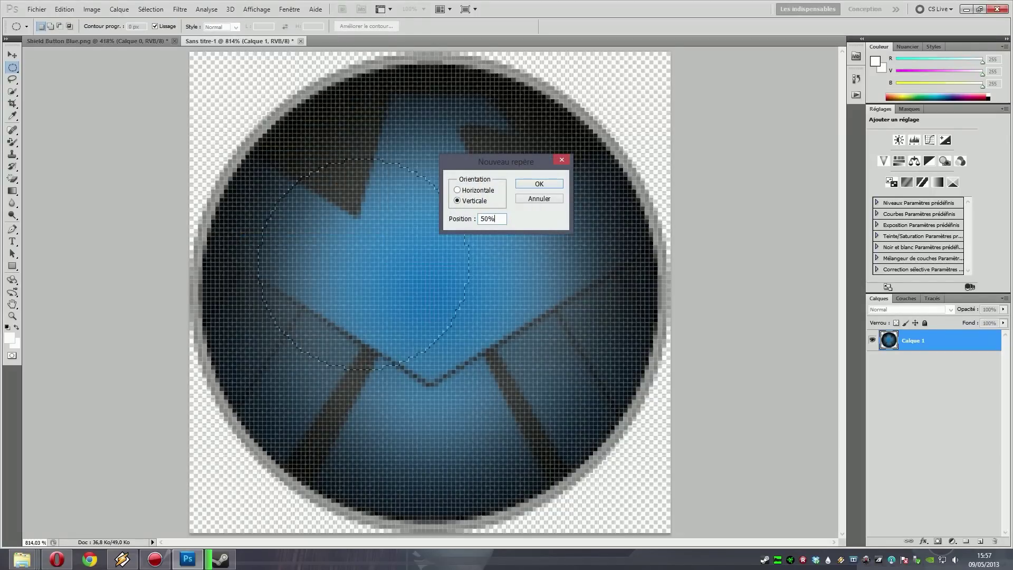
pyautogui.press('Return')
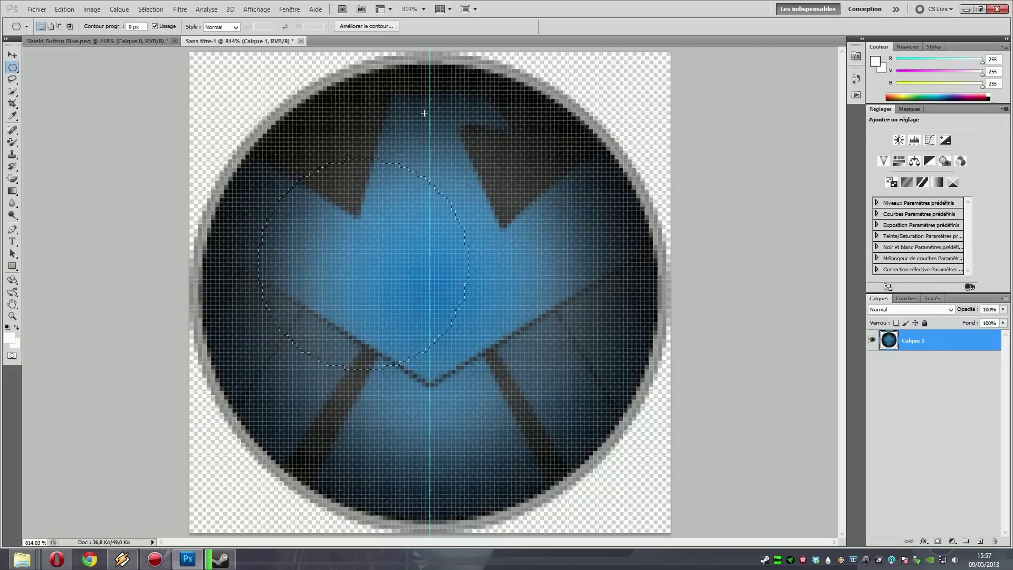
# Add a horizontal guide at the 50% position so it crosses the vertical guide at the canvas centre
pyautogui.click(289, 9)
pyautogui.moveTo(257, 9)
pyautogui.click(274, 239)
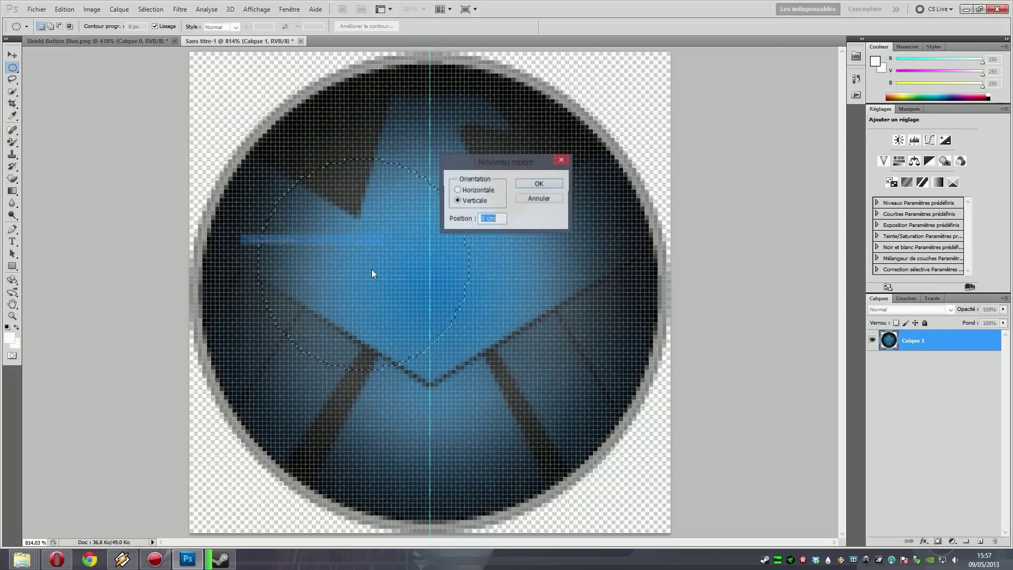
pyautogui.click(457, 190)
pyautogui.moveTo(493, 219); pyautogui.dragTo(422, 224)
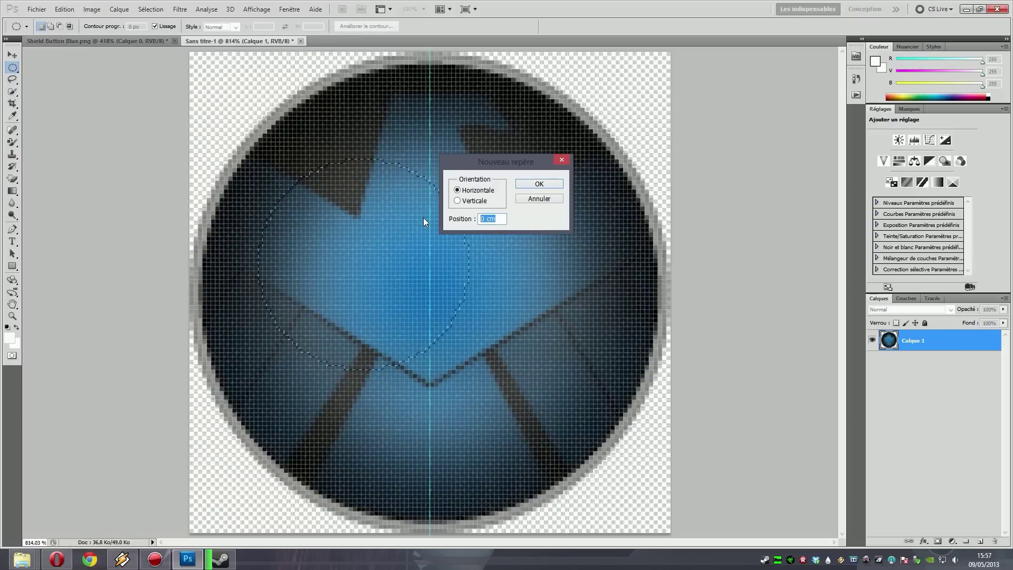
pyautogui.write('50%')
pyautogui.press('Return')
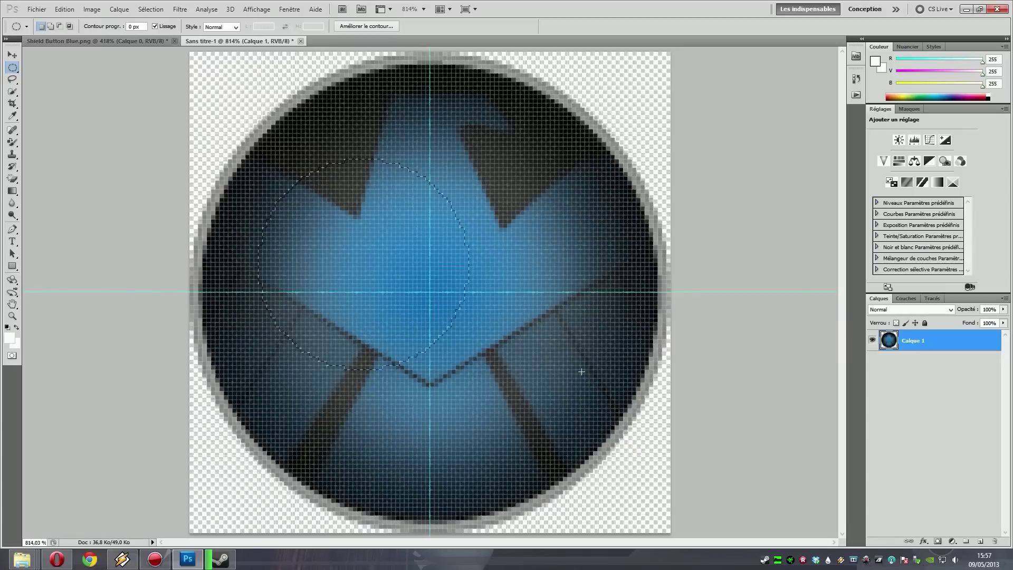
# Transform the circular selection to fit the button's inner edge, scaled to 215.29% width and 215.79% height, centred at X 55.97 px, Y 56.00 px
pyautogui.rightClick(349, 204)
pyautogui.click(400, 337)
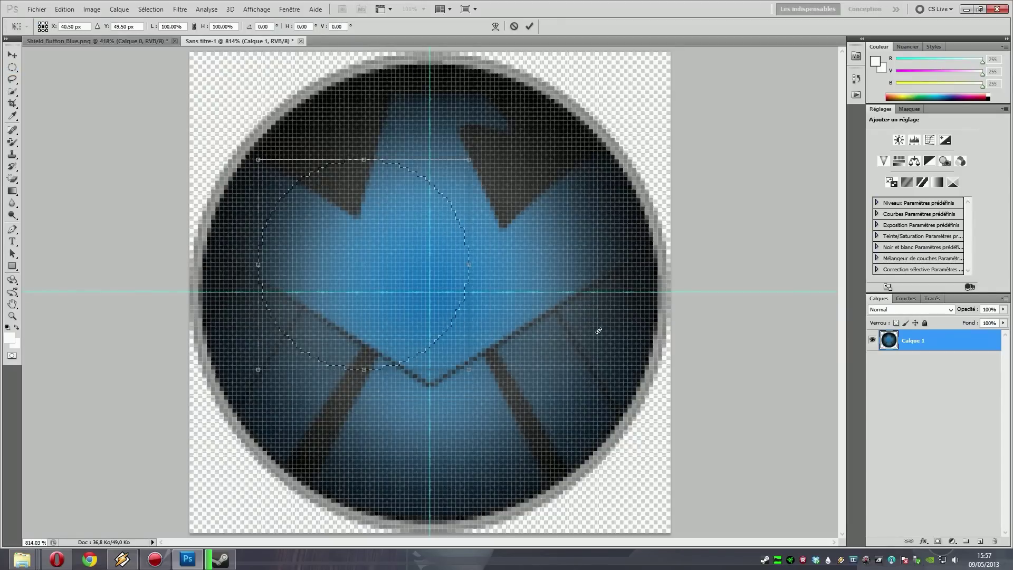
pyautogui.moveTo(339, 267); pyautogui.dragTo(285, 288)
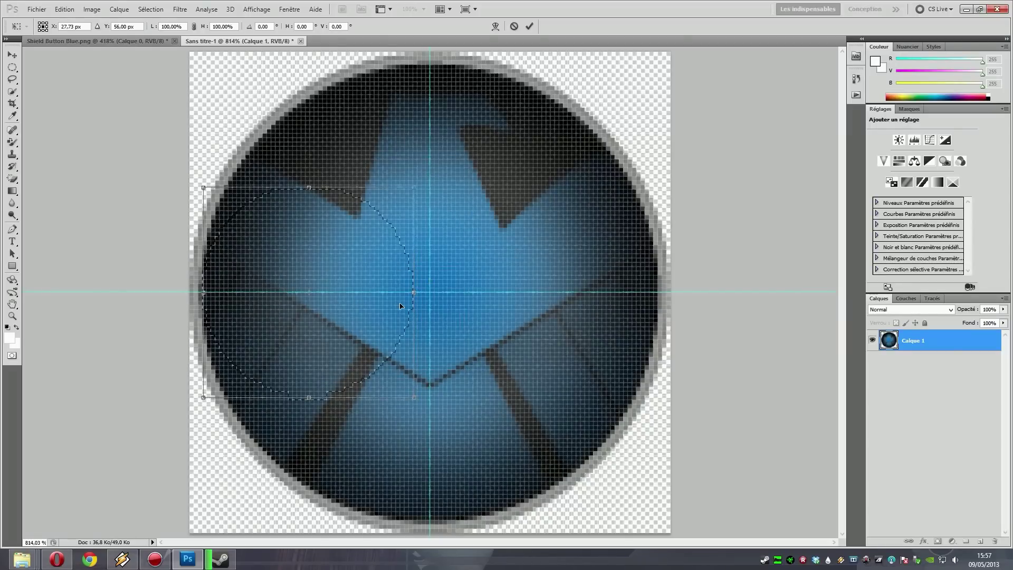
pyautogui.moveTo(415, 292); pyautogui.dragTo(656, 291)
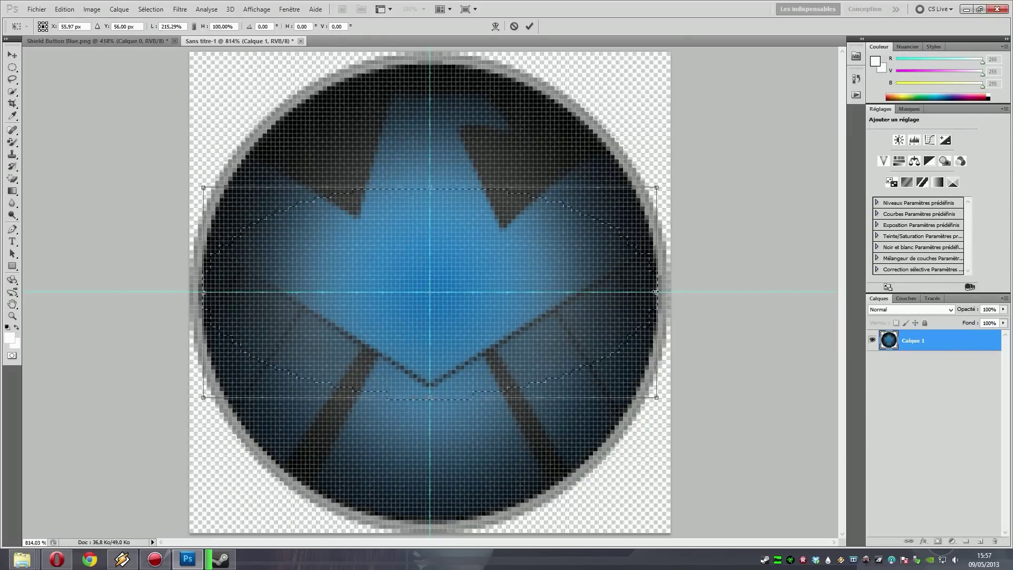
pyautogui.moveTo(432, 190); pyautogui.dragTo(444, 67)
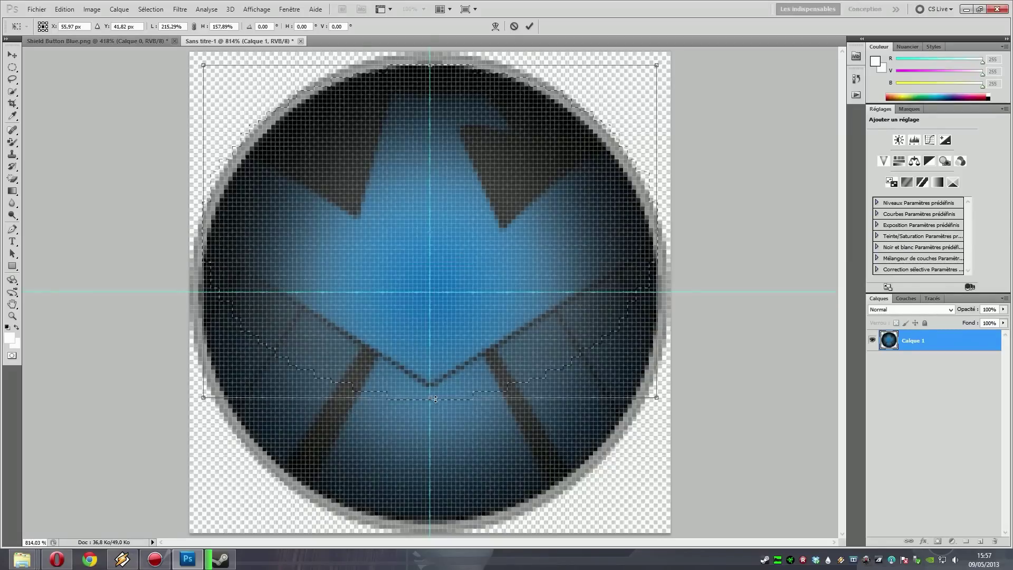
pyautogui.moveTo(437, 397); pyautogui.dragTo(438, 520)
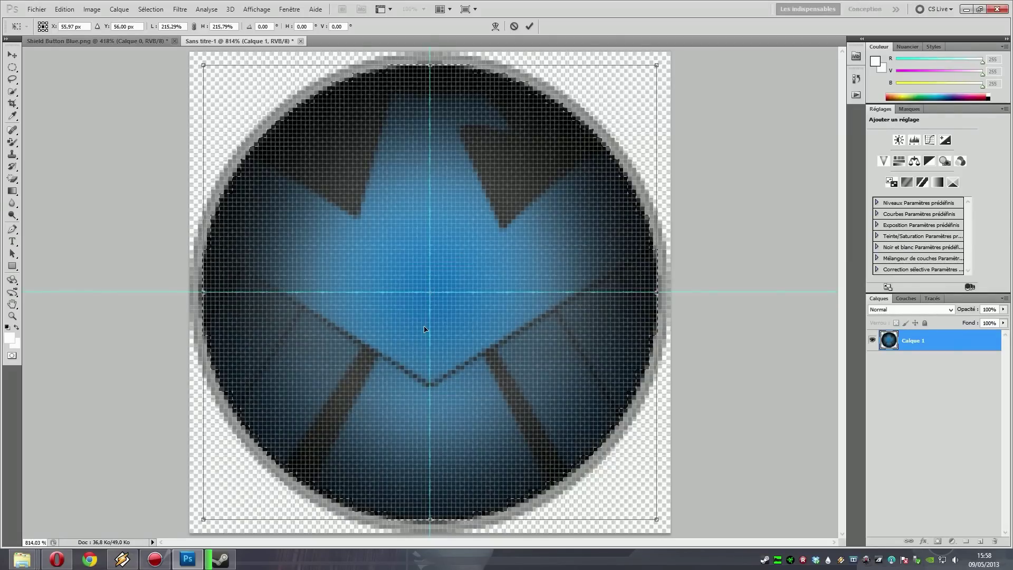
pyautogui.scroll(3, 431, 295)
pyautogui.scroll(2, 430, 296)
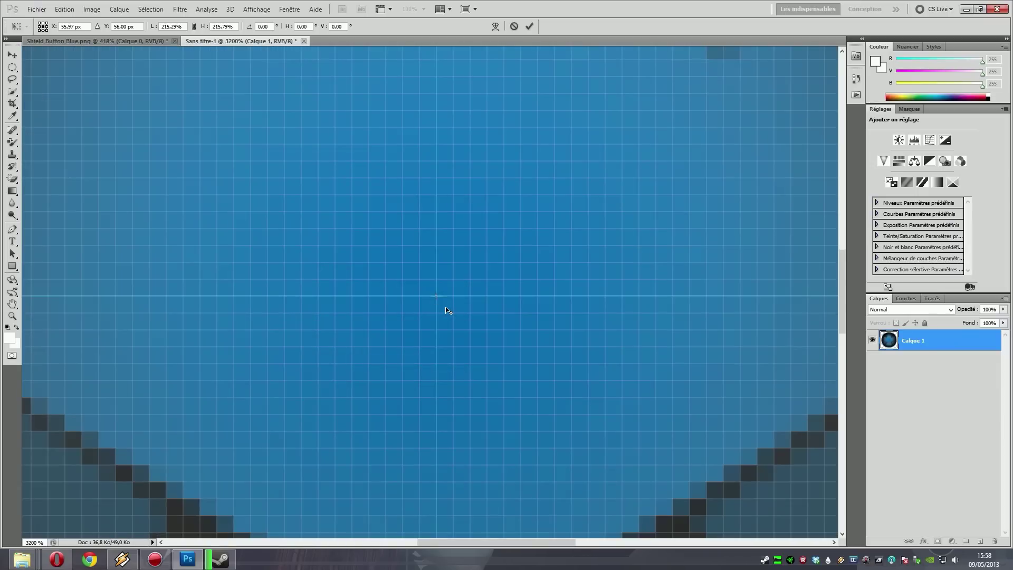
pyautogui.scroll(-9, 446, 311)
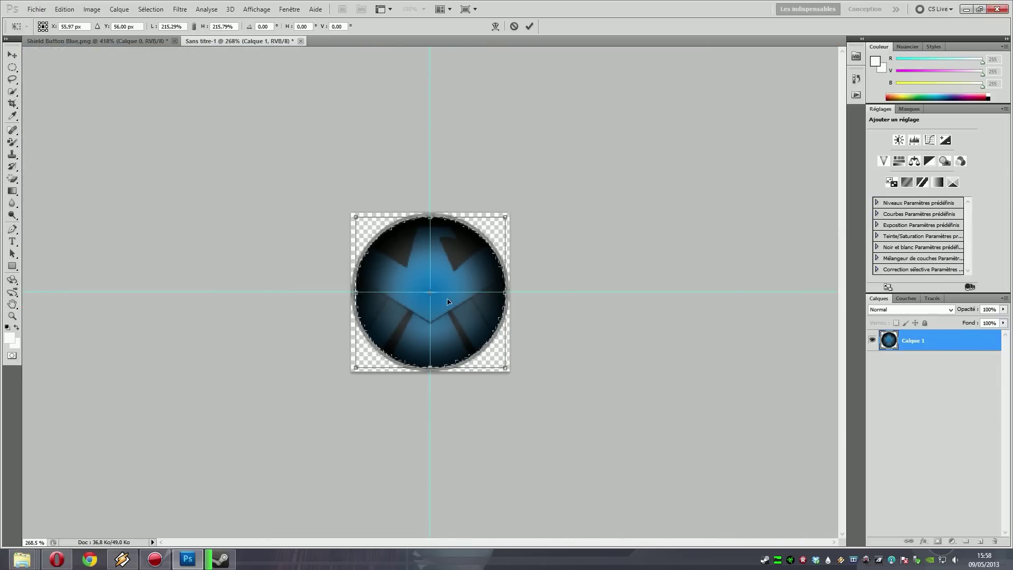
pyautogui.scroll(5, 427, 298)
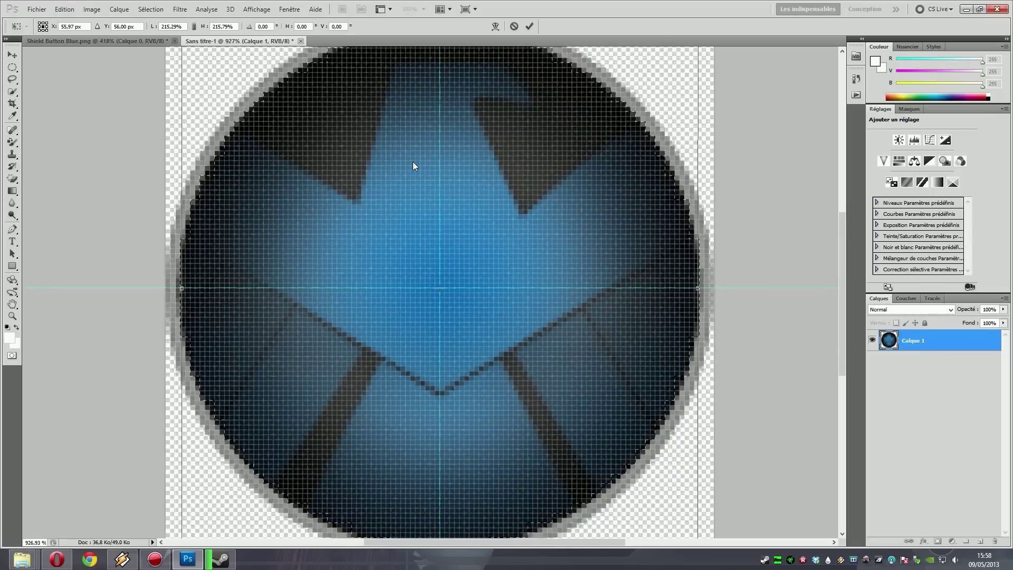
pyautogui.scroll(-2, 413, 165)
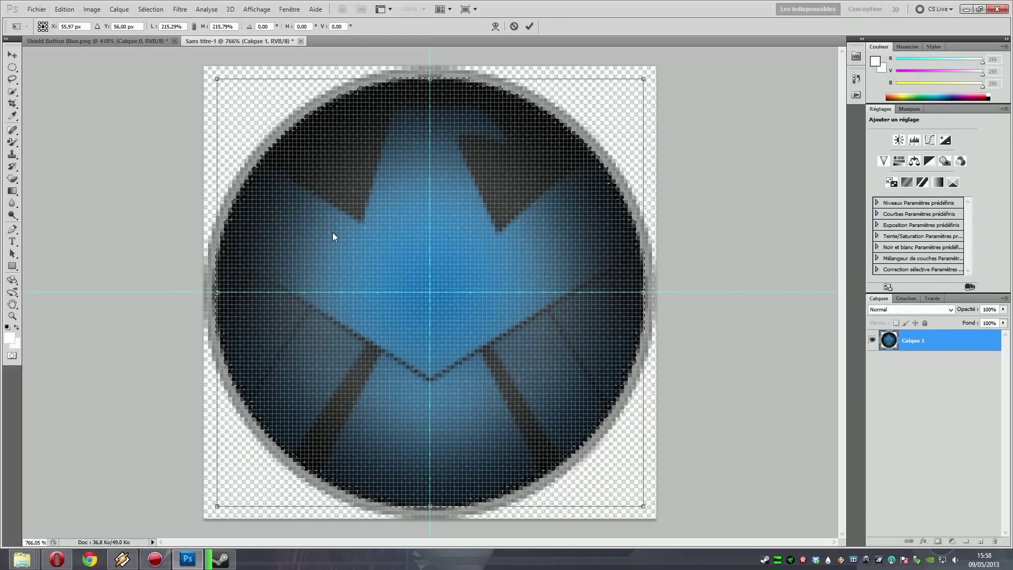
pyautogui.click(531, 26)
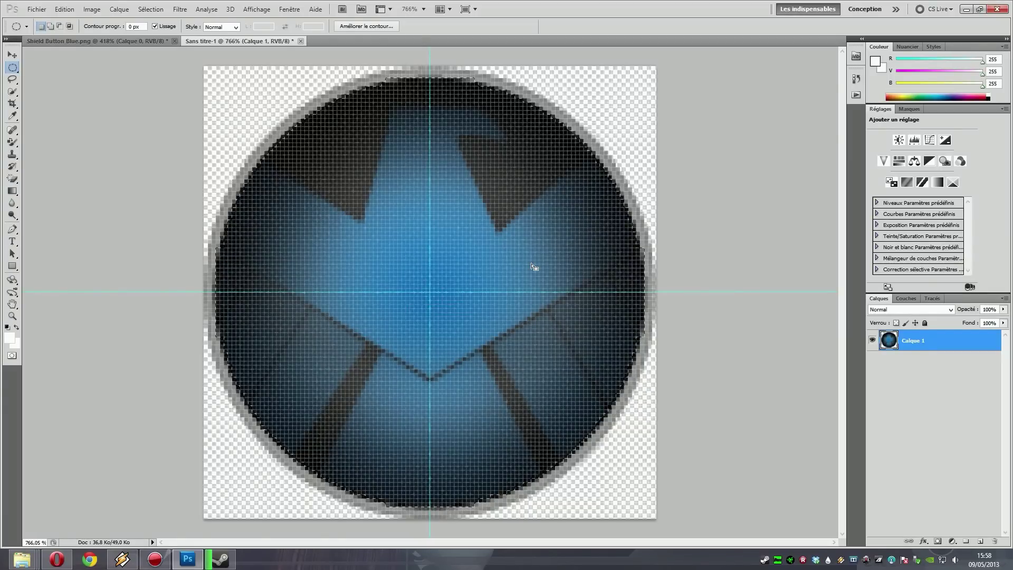
# Delete the selected blue interior of the button from Calque 1, keeping only the grey ring
pyautogui.press('Delete')
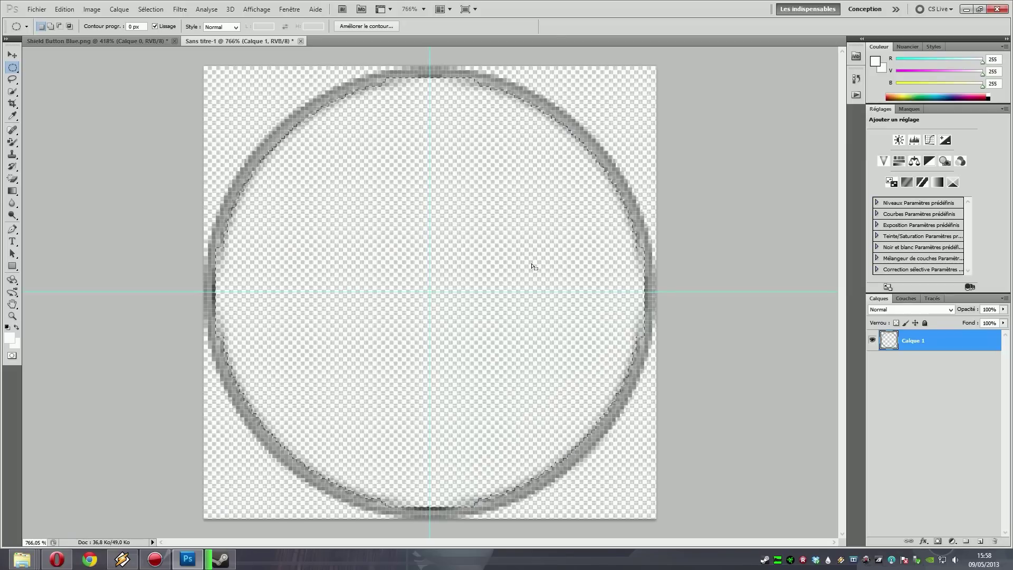
pyautogui.hotkey('ctrl', 'd')
# Create a new empty layer named Fond with Normal mode and 100% opacity
pyautogui.click(119, 9)
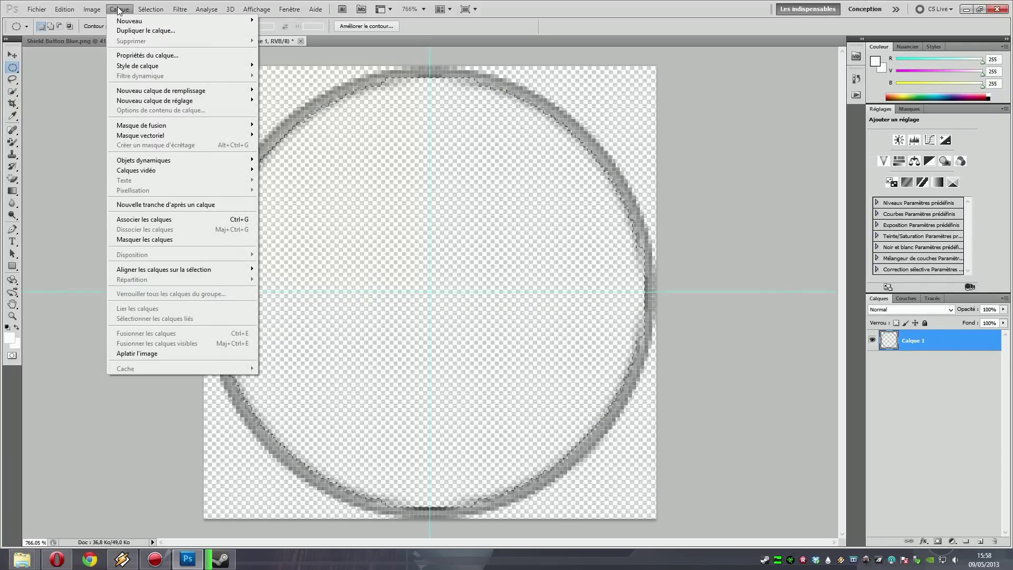
pyautogui.moveTo(222, 21)
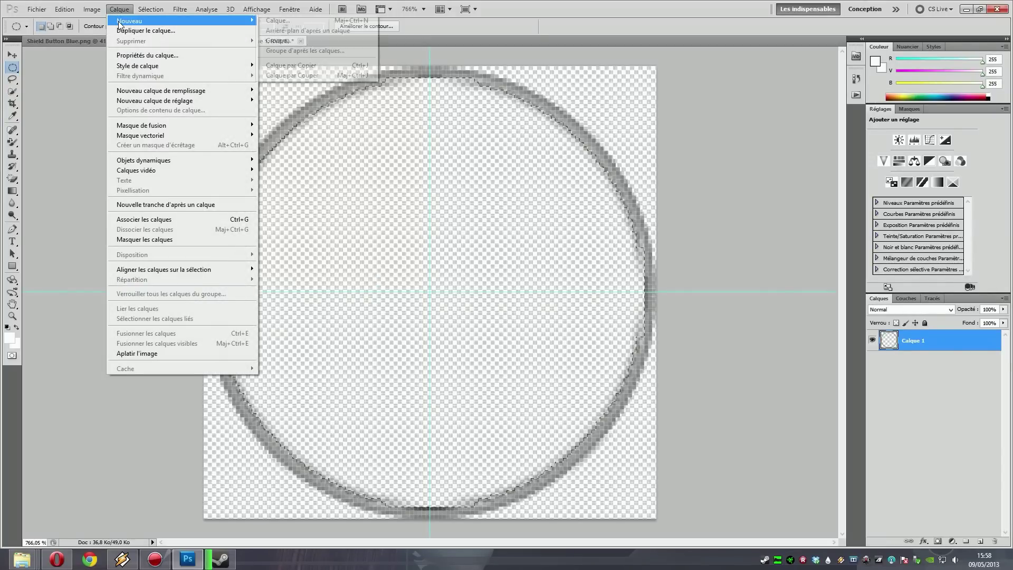
pyautogui.click(285, 22)
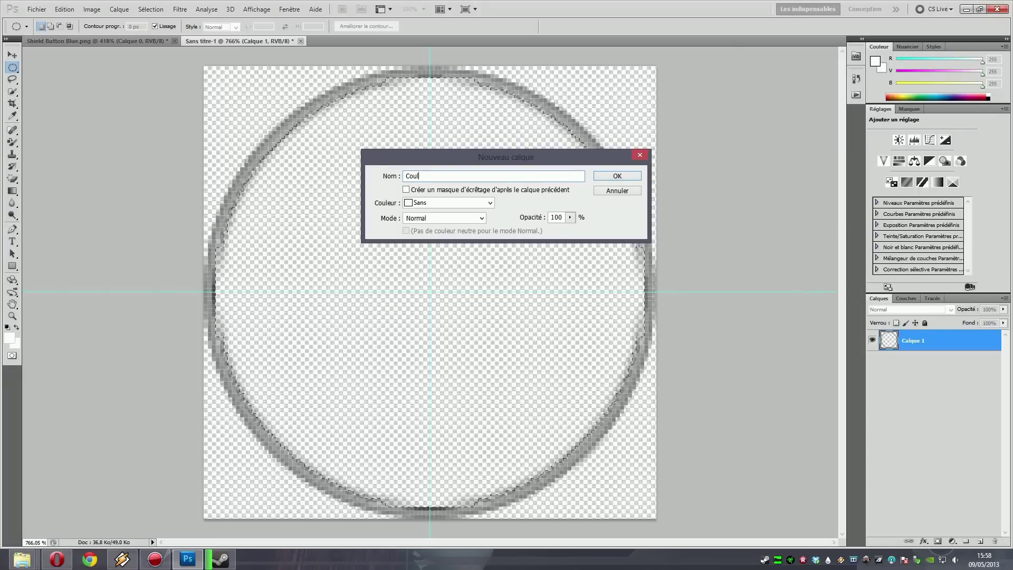
pyautogui.write('Fond')
pyautogui.press('Return')
# Rename the ring layer Calque 1 as Tour and move the Fond layer beneath it
pyautogui.click(914, 362)
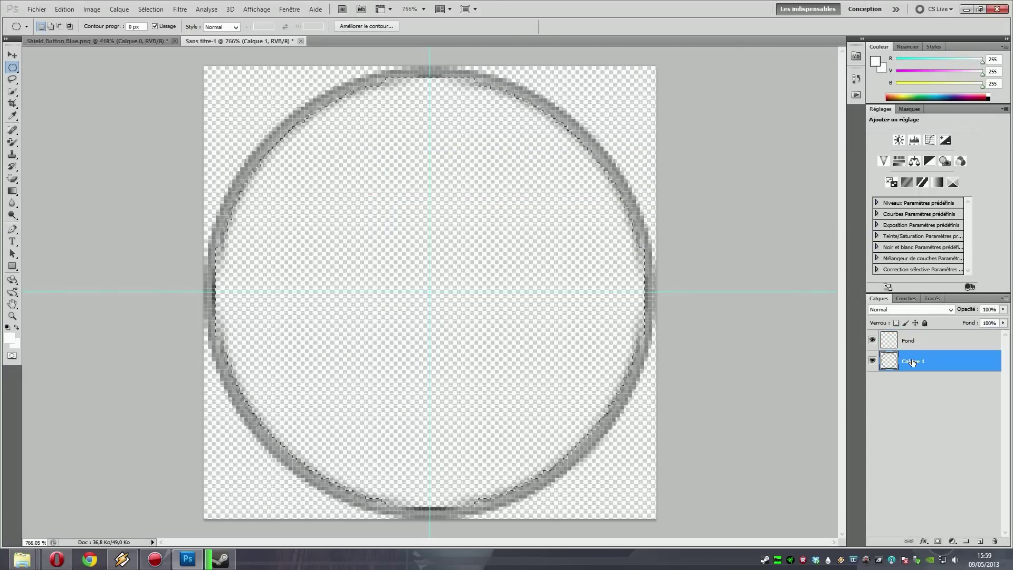
pyautogui.doubleClick(915, 361)
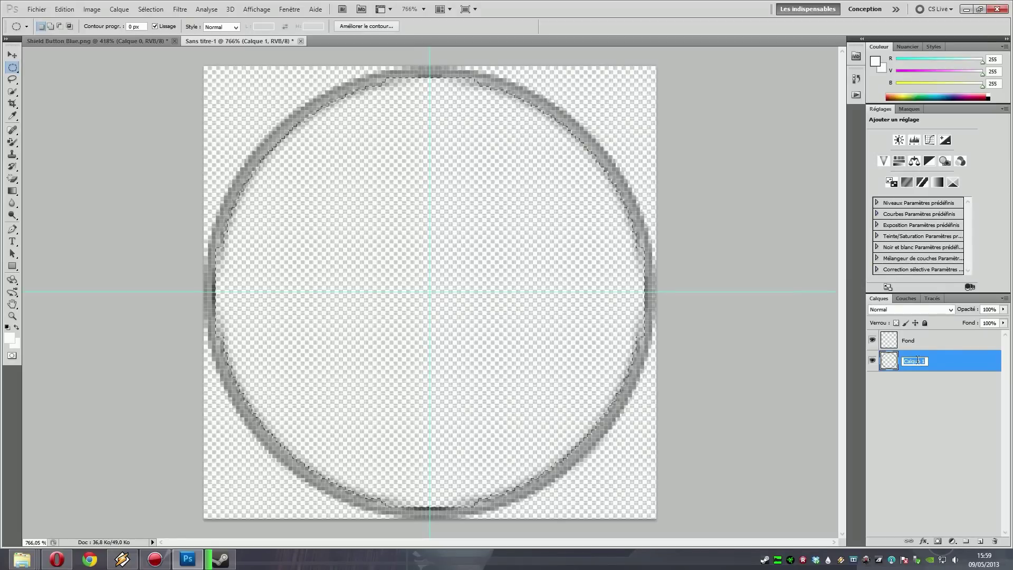
pyautogui.write('Tour')
pyautogui.press('Return')
pyautogui.click(929, 341)
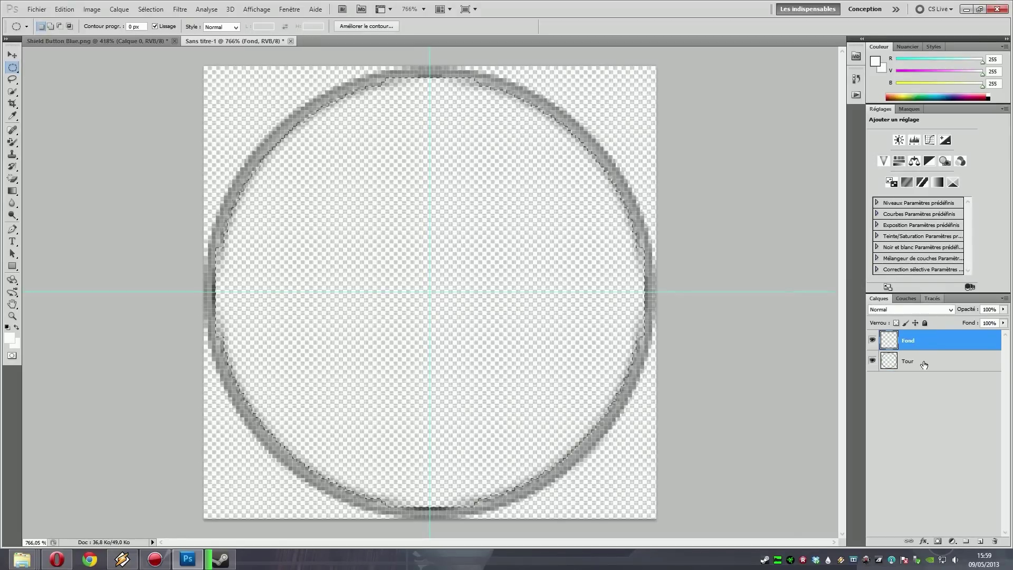
pyautogui.moveTo(923, 344); pyautogui.dragTo(909, 371)
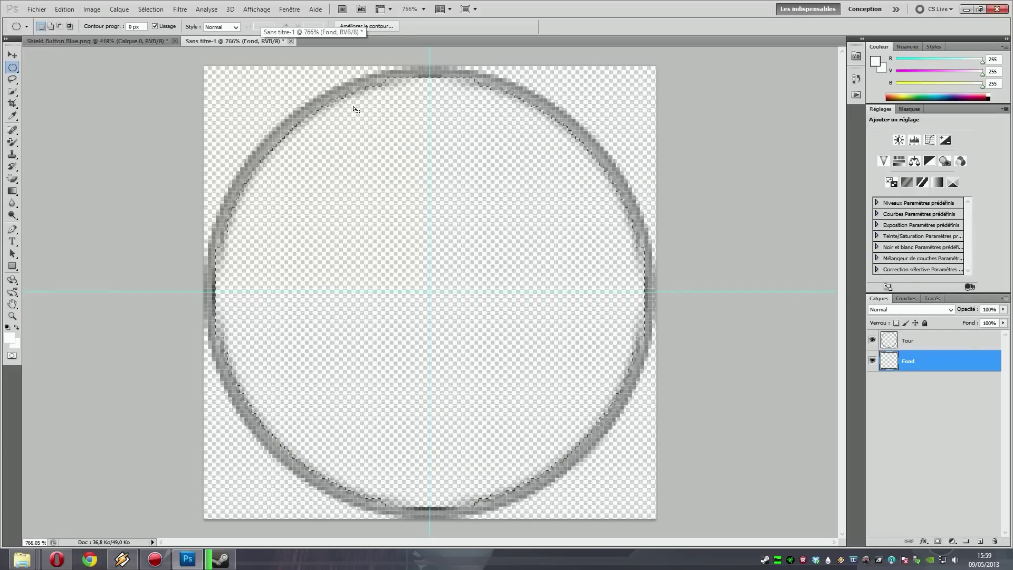
# Set the foreground colour to dark grey 505050 (RGB 80, 80, 80)
pyautogui.click(875, 62)
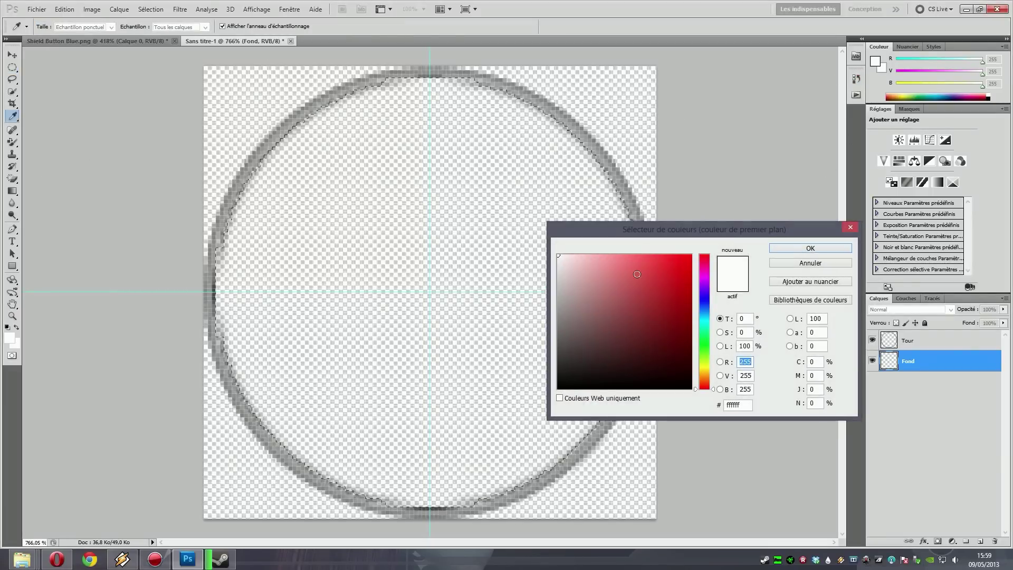
pyautogui.moveTo(562, 325)
pyautogui.mouseDown()
pyautogui.moveTo(527, 302)
pyautogui.moveTo(522, 376)
pyautogui.moveTo(515, 345)
pyautogui.mouseUp()
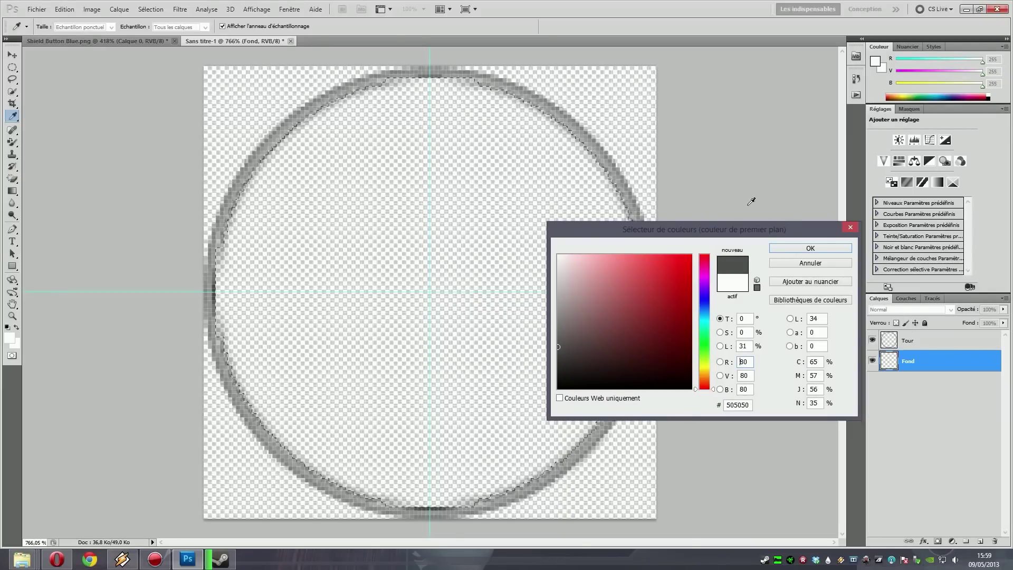
pyautogui.click(815, 249)
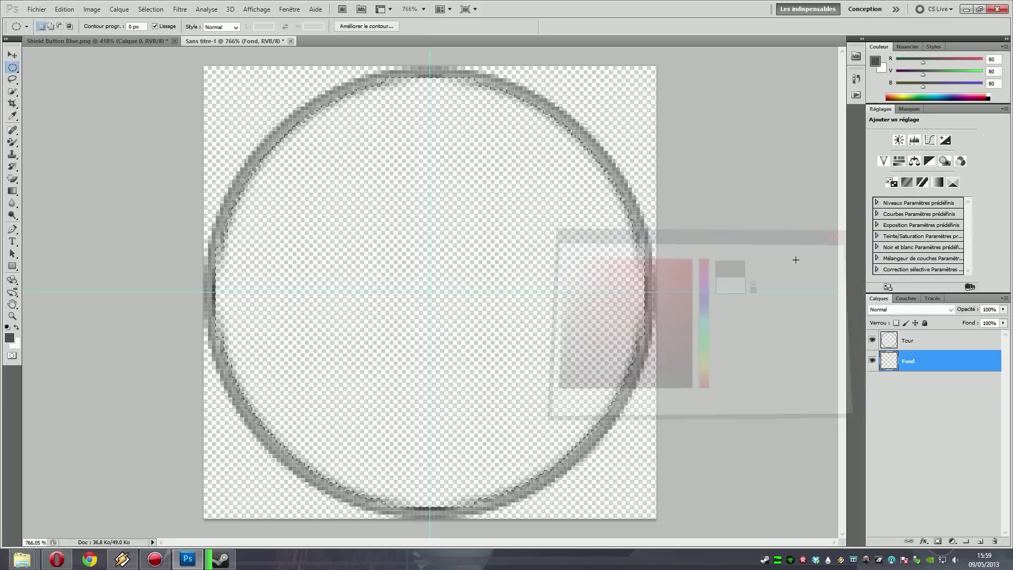
# Fill the circular selection on the Fond layer with the dark grey foreground colour using the Paint Bucket tool
pyautogui.click(13, 193)
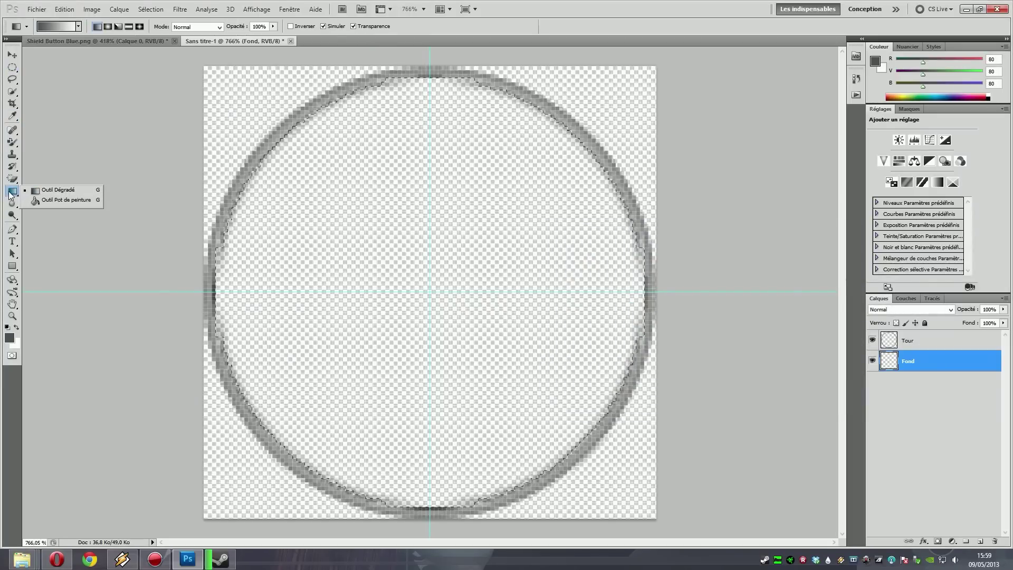
pyautogui.click(11, 194)
pyautogui.click(11, 193)
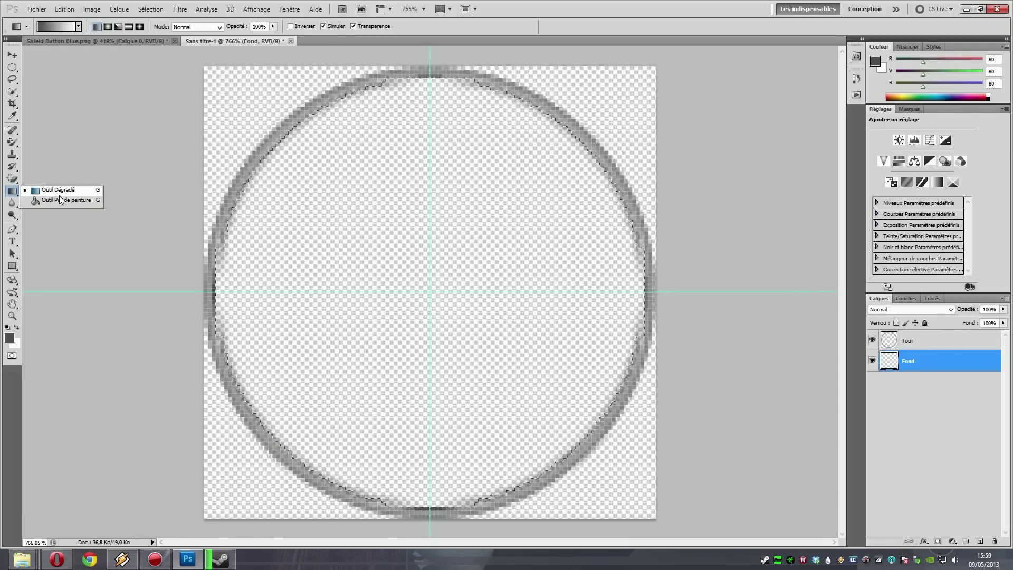
pyautogui.click(60, 200)
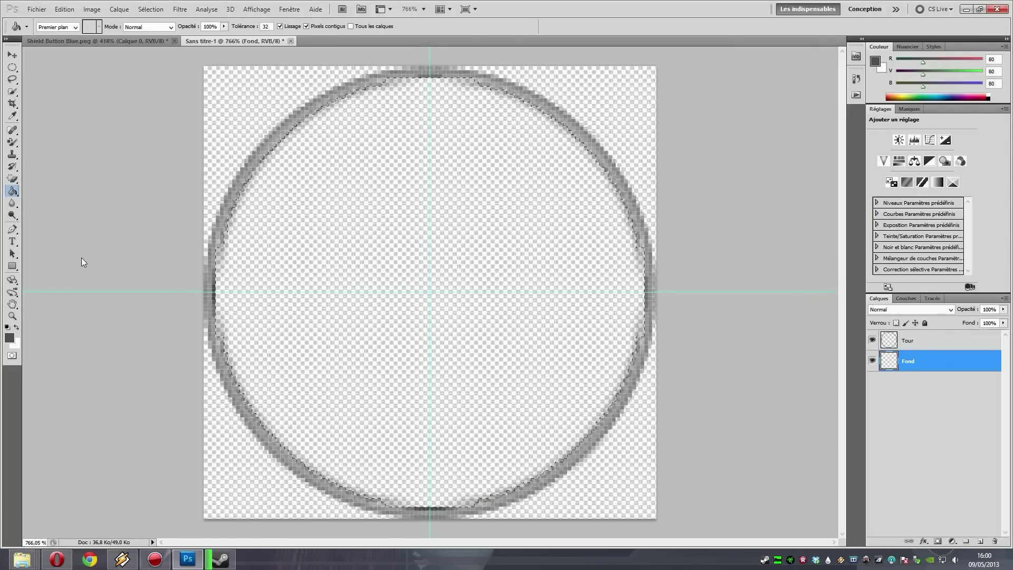
pyautogui.click(307, 207)
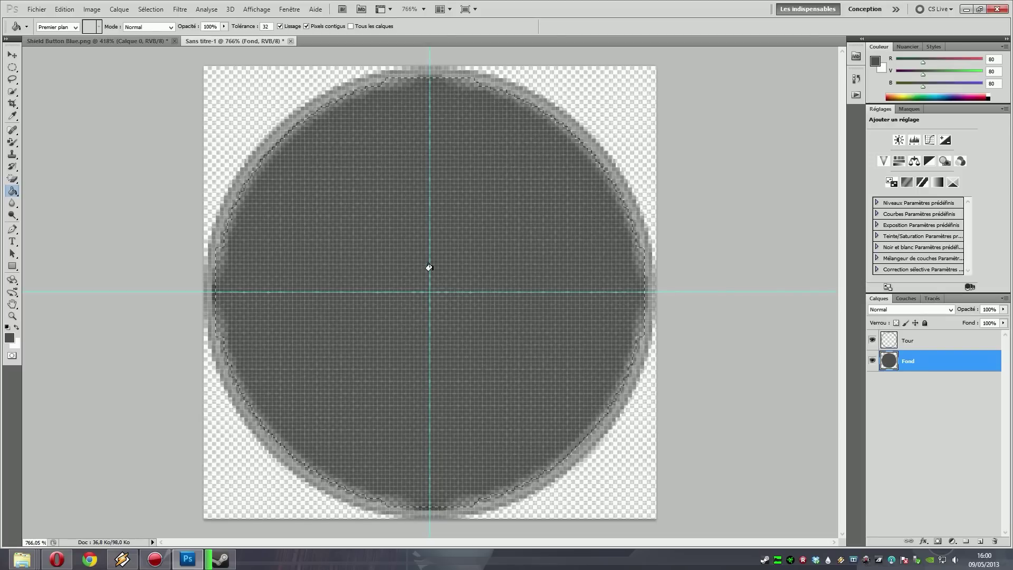
pyautogui.scroll(-4, 430, 267)
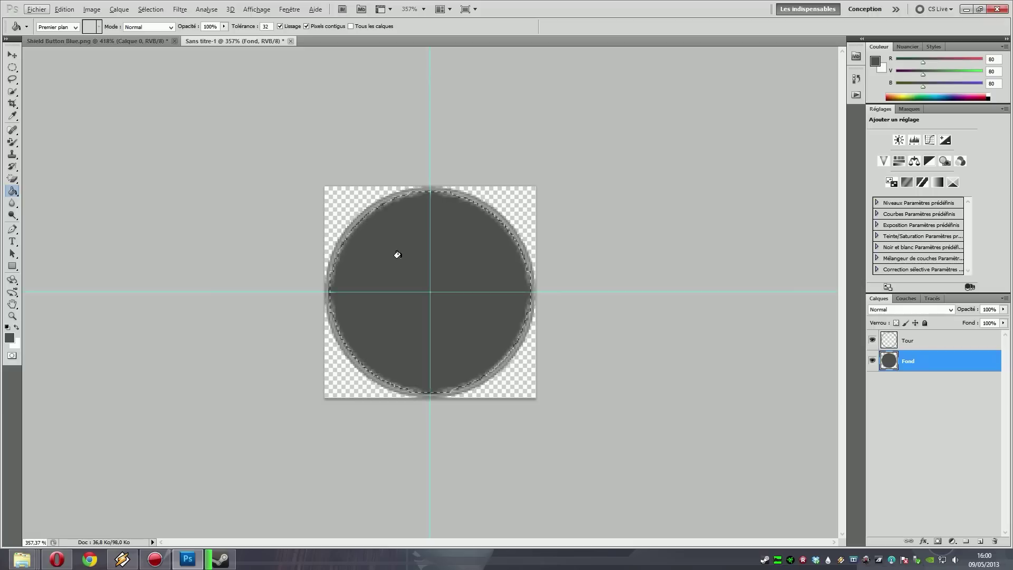
# Set the foreground colour to darker grey 2a2a2a (RGB 42, 42, 42) and refill the circle on the Fond layer with it
pyautogui.press('alt')
pyautogui.click(876, 62)
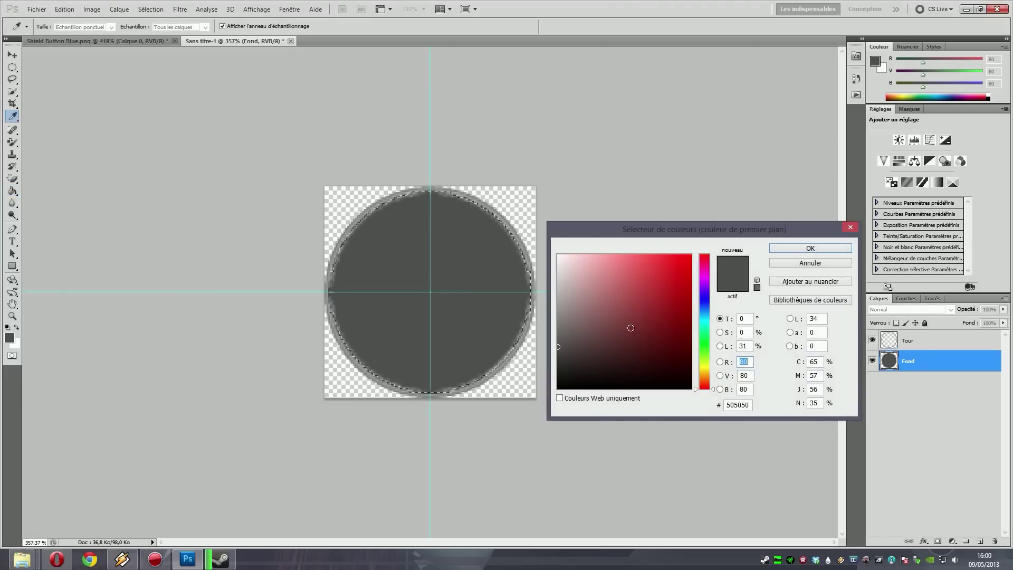
pyautogui.click(556, 360)
pyautogui.moveTo(556, 360); pyautogui.dragTo(556, 367)
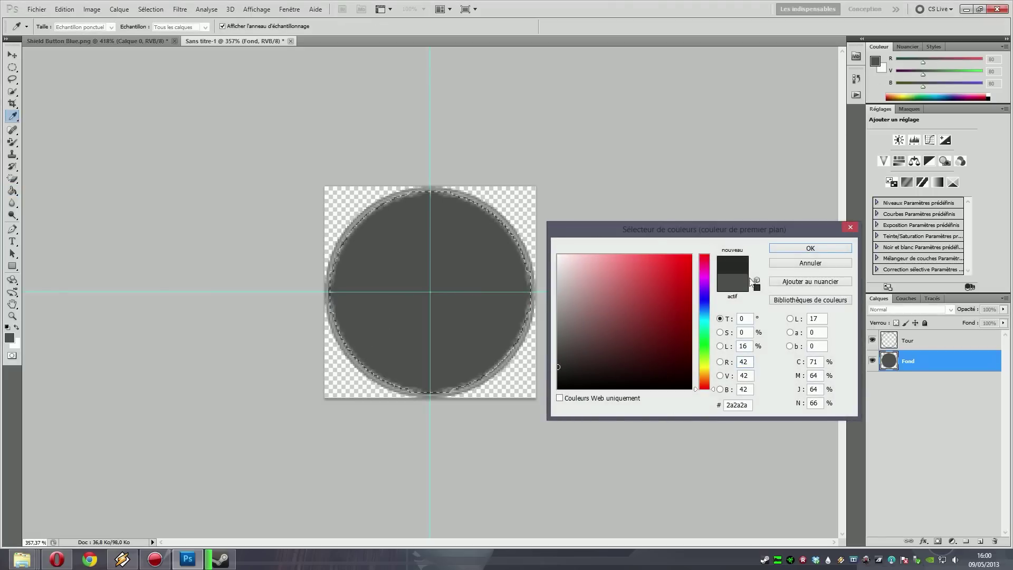
pyautogui.click(784, 249)
pyautogui.press('g')
pyautogui.click(484, 278)
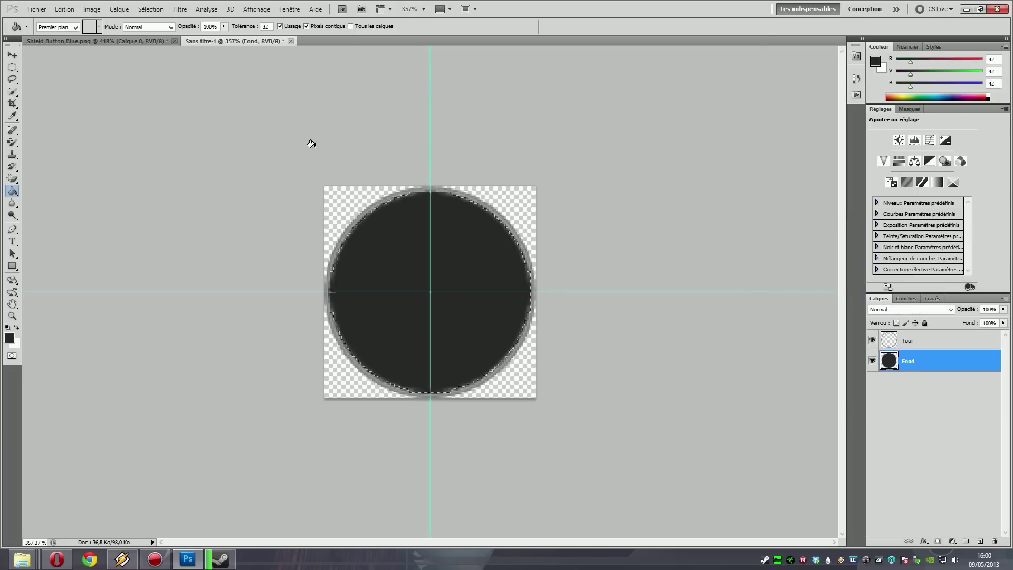
# Sample the dark grey (RGB 48, 48, 48) beside the middle button's eagle in Shield Button Blue.png and refill the Fond circle with it
pyautogui.click(121, 42)
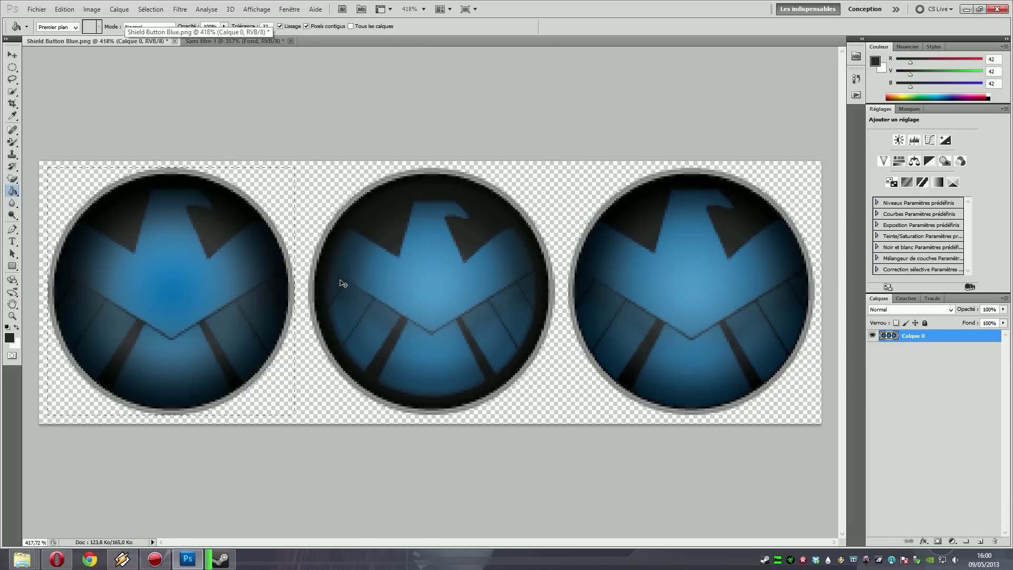
pyautogui.scroll(6, 371, 216)
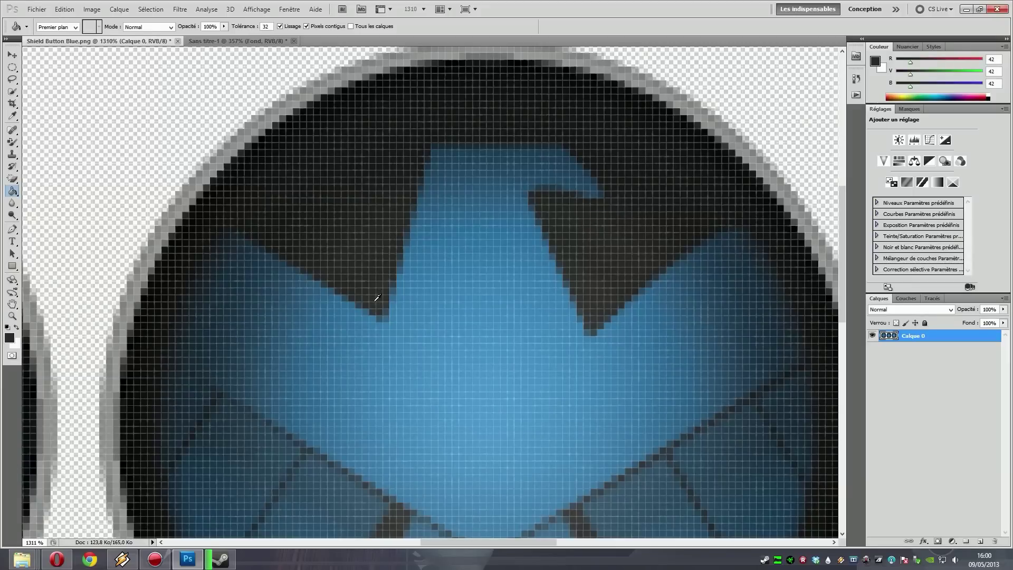
pyautogui.keyDown('alt'); pyautogui.click(377, 298); pyautogui.keyUp('alt')
pyautogui.scroll(-3, 310, 214)
pyautogui.scroll(-2, 310, 215)
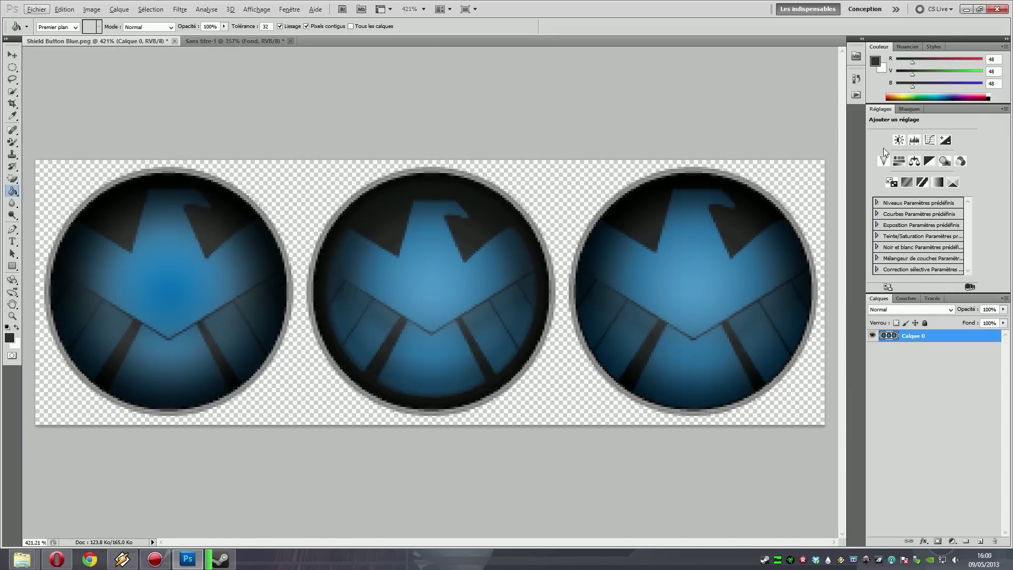
pyautogui.keyDown('alt'); pyautogui.click(399, 248); pyautogui.keyUp('alt')
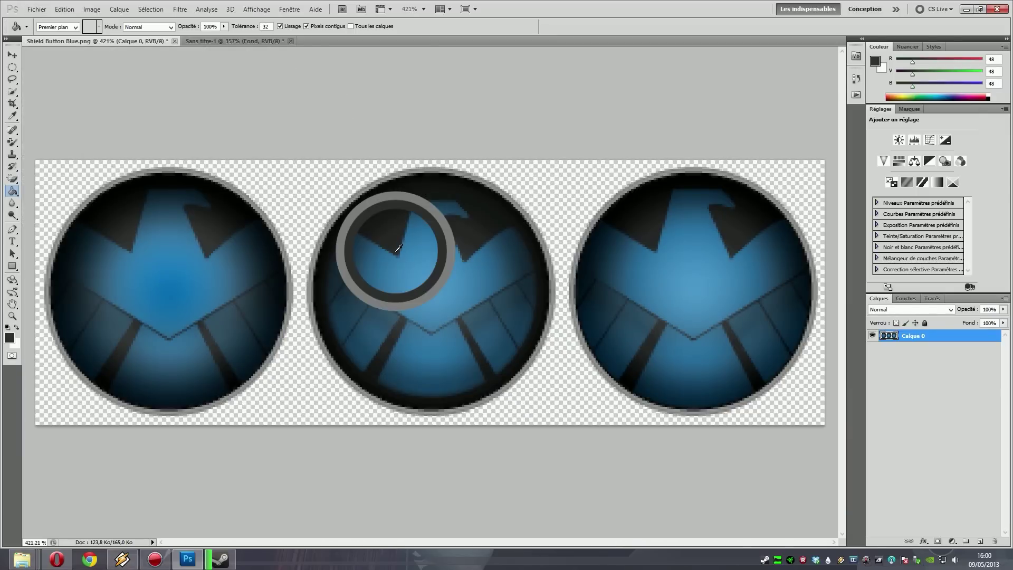
pyautogui.click(249, 40)
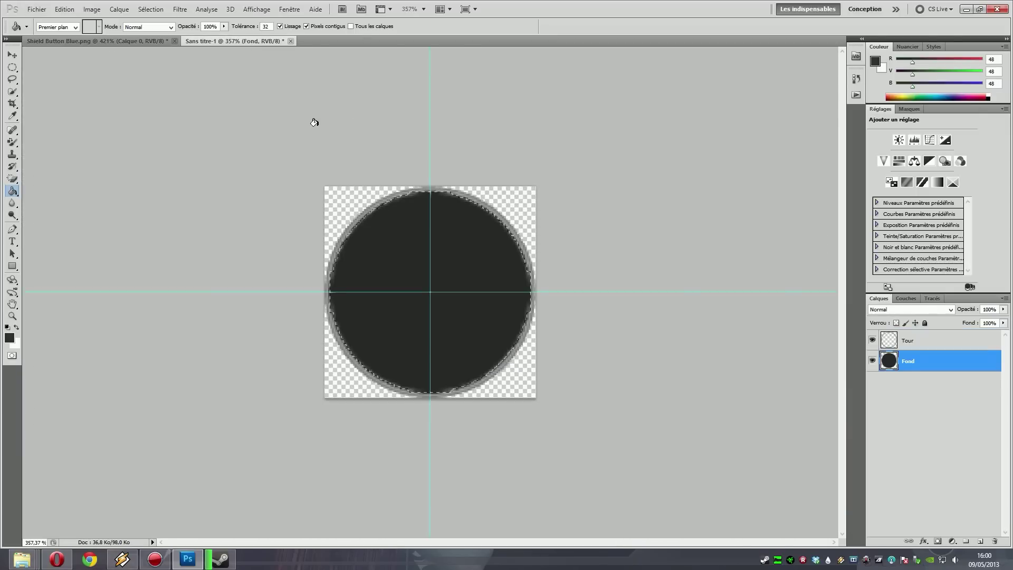
pyautogui.click(392, 235)
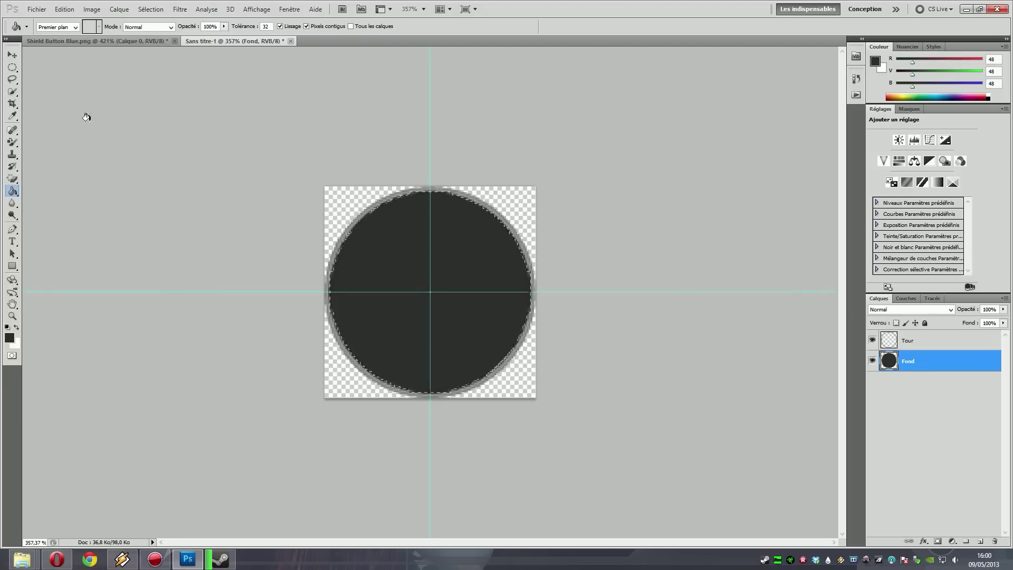
# Check the original buttons in Shield Button Blue.png, and create a new layer named Sombre bordure above Fond in Sans titre-1
pyautogui.click(62, 42)
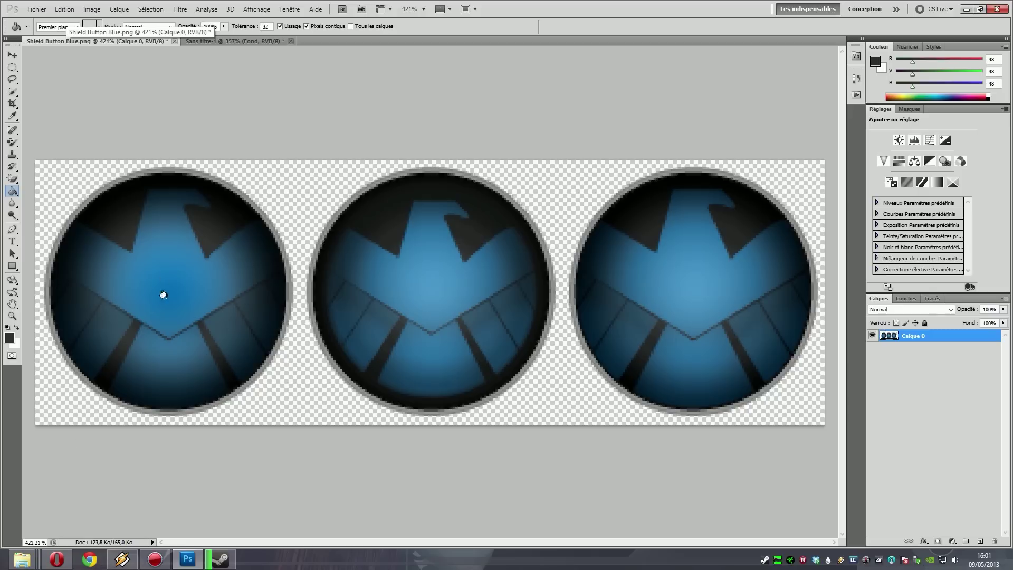
pyautogui.scroll(-5, 172, 323)
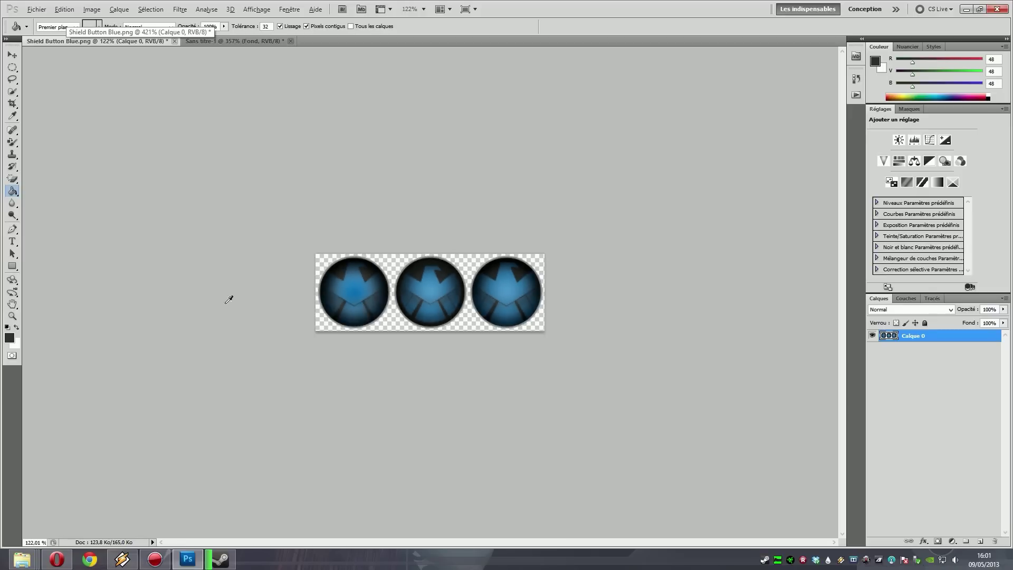
pyautogui.scroll(2, 227, 296)
pyautogui.press('alt')
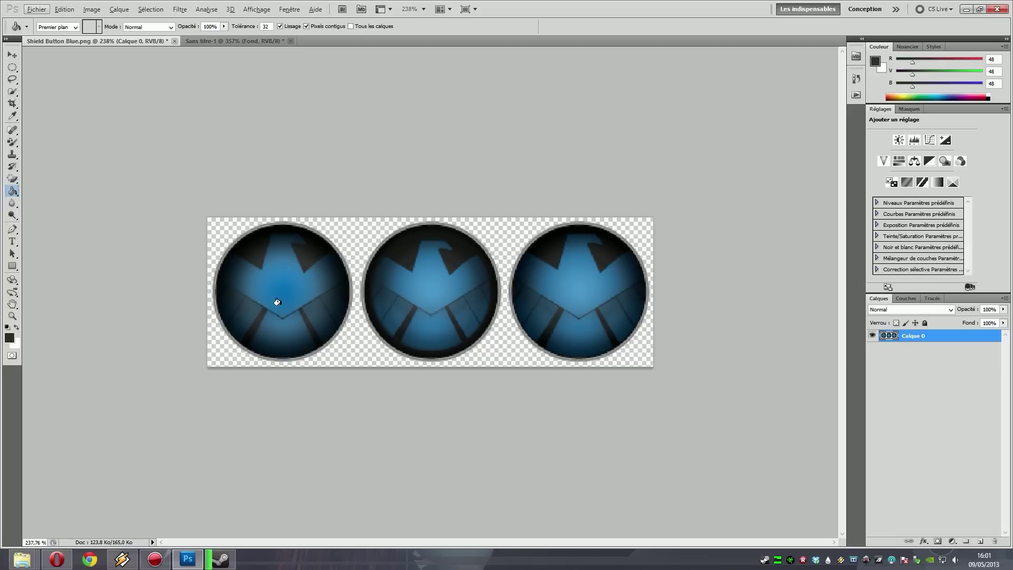
pyautogui.click(222, 43)
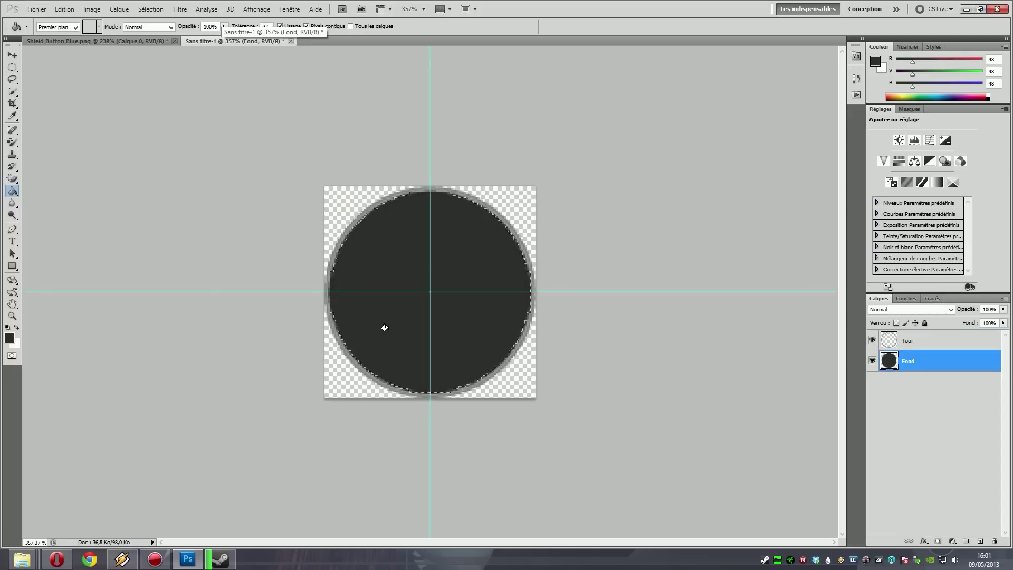
pyautogui.click(119, 8)
pyautogui.moveTo(221, 20)
pyautogui.click(285, 21)
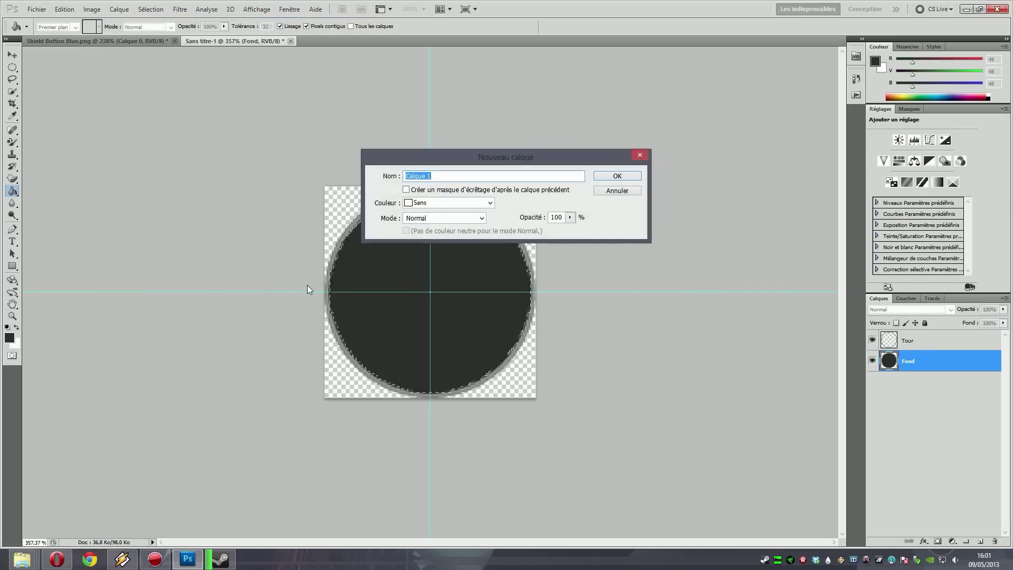
pyautogui.write('Sombre bordure')
pyautogui.press('Return')
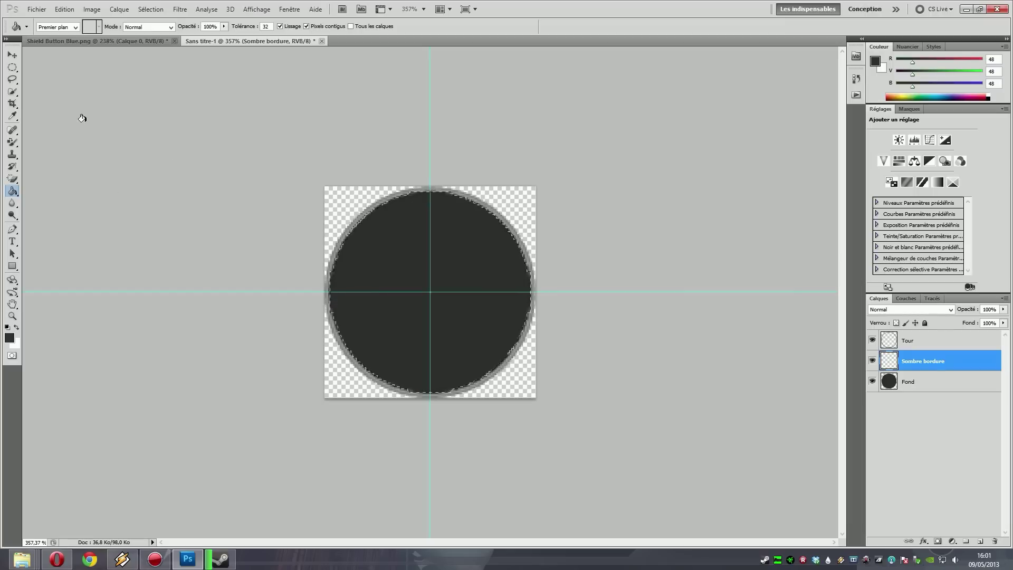
# Set up the Gradient tool in radial mode with black 000000 as the foreground colour
pyautogui.rightClick(11, 193)
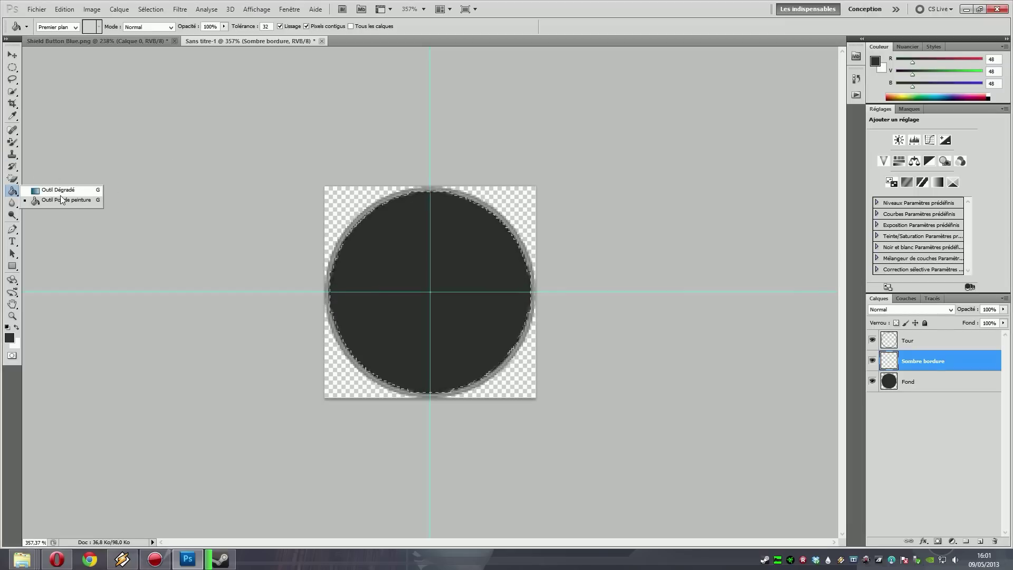
pyautogui.click(58, 190)
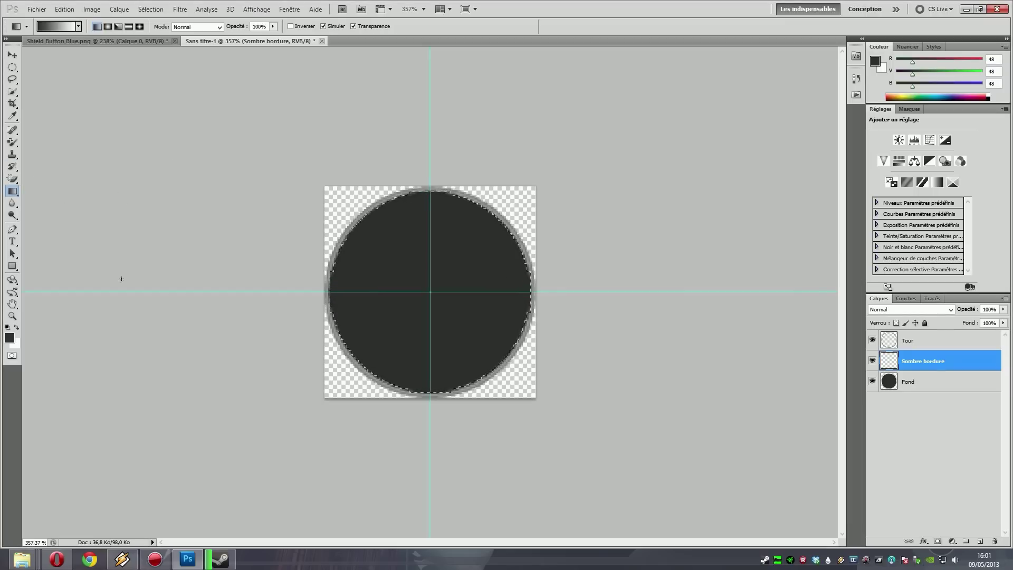
pyautogui.click(875, 61)
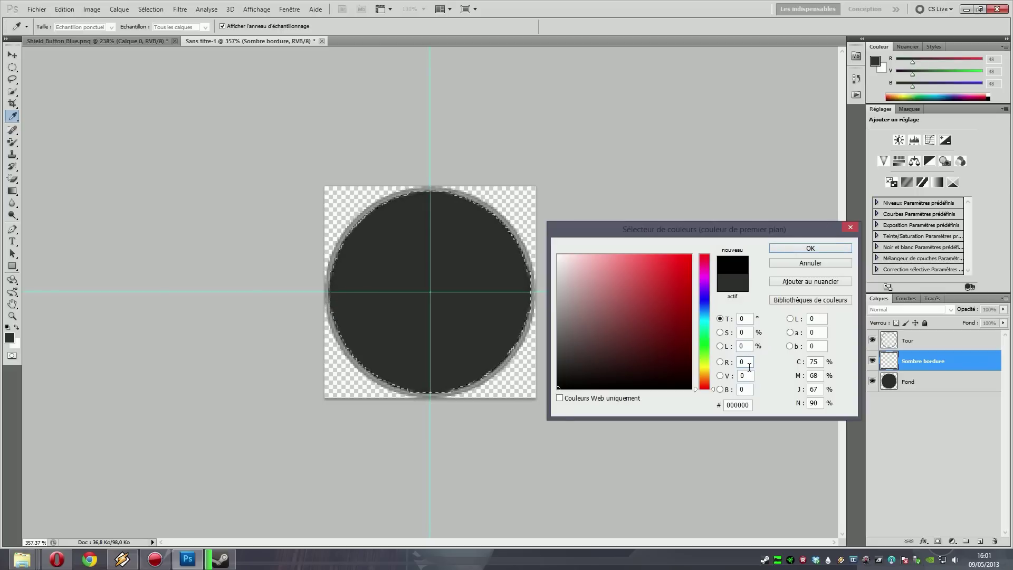
pyautogui.click(811, 248)
pyautogui.press('g')
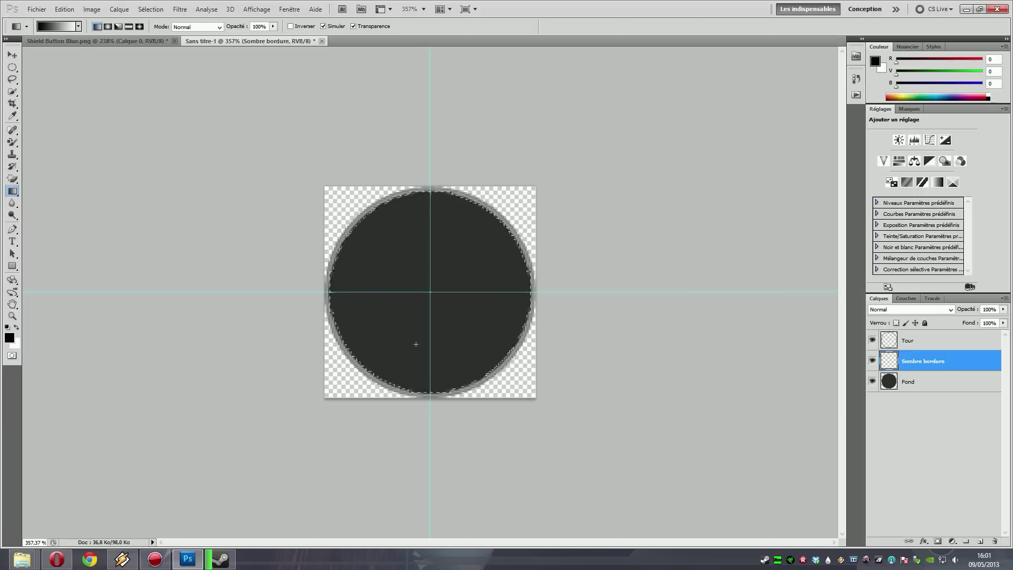
pyautogui.click(108, 27)
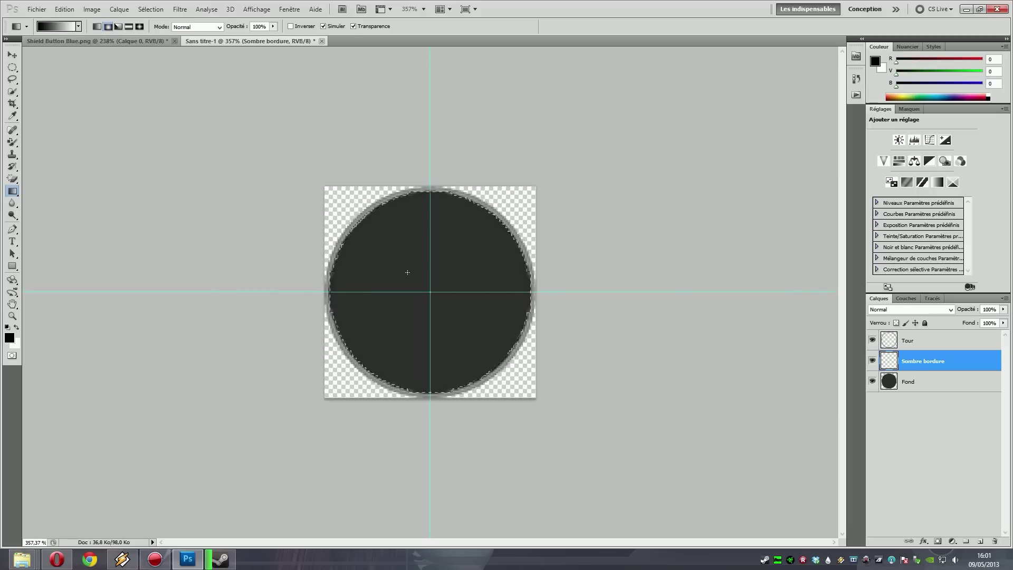
# Try black-to-white radial gradients inside the circle on the Sombre bordure layer and undo them
pyautogui.moveTo(474, 263); pyautogui.dragTo(474, 263)
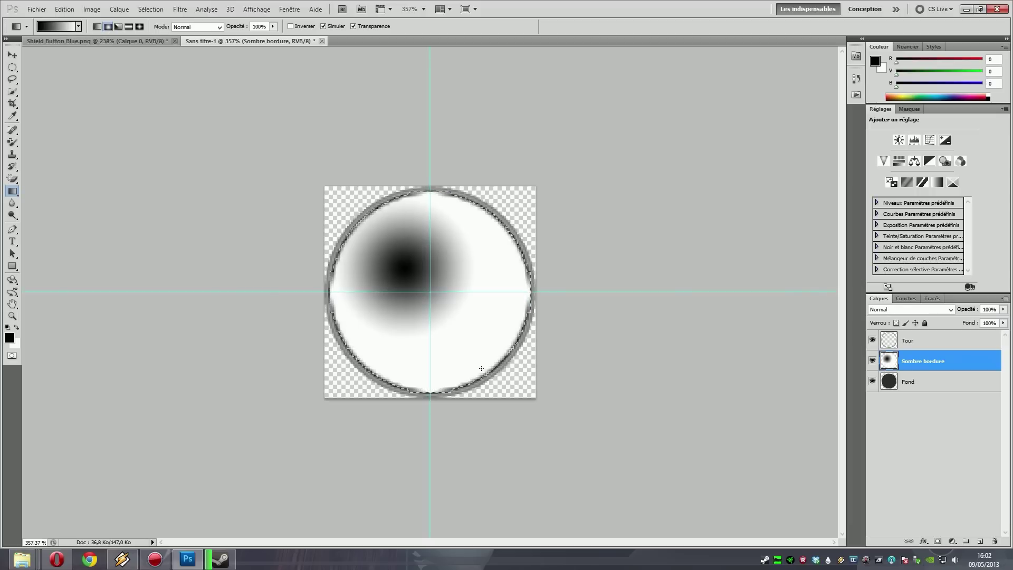
pyautogui.hotkey('ctrl', 'z')
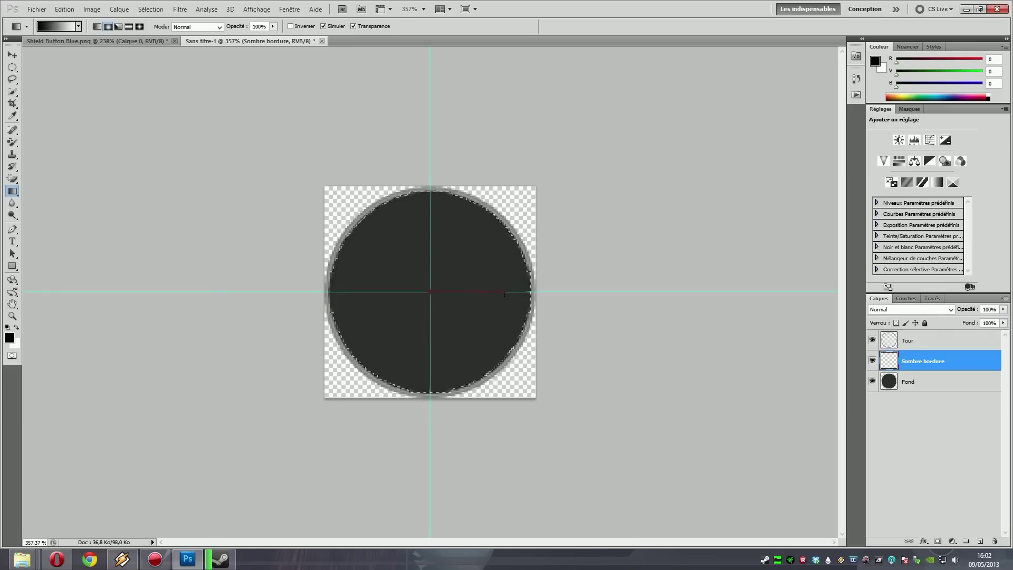
pyautogui.moveTo(504, 294); pyautogui.dragTo(527, 333)
pyautogui.click(78, 27)
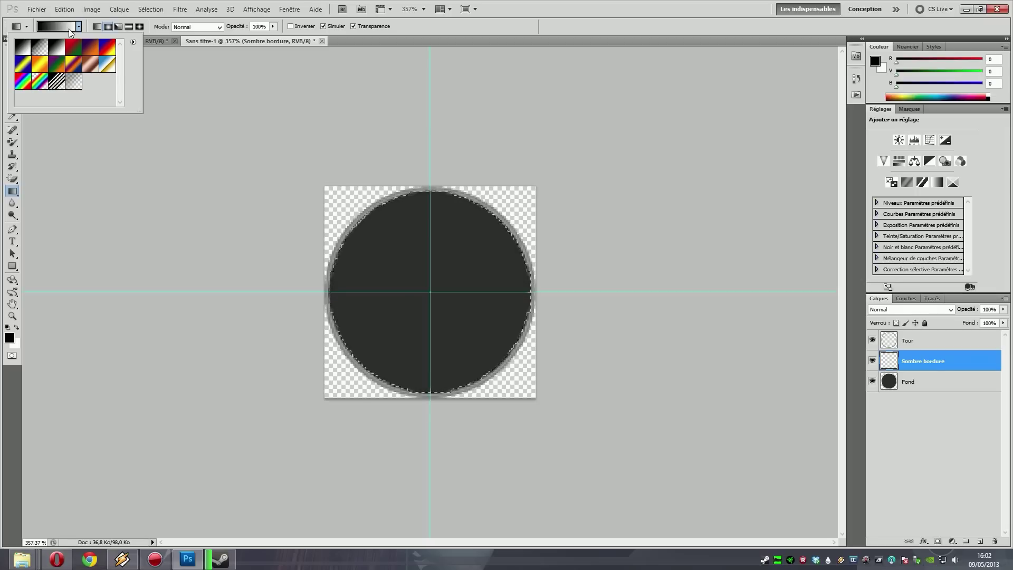
pyautogui.click(77, 27)
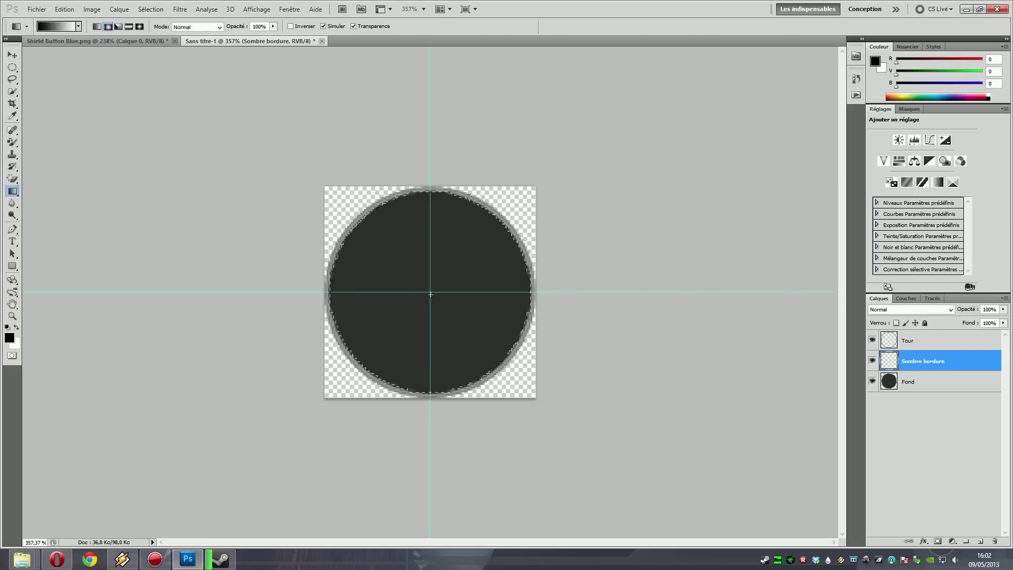
pyautogui.moveTo(431, 295); pyautogui.dragTo(479, 294)
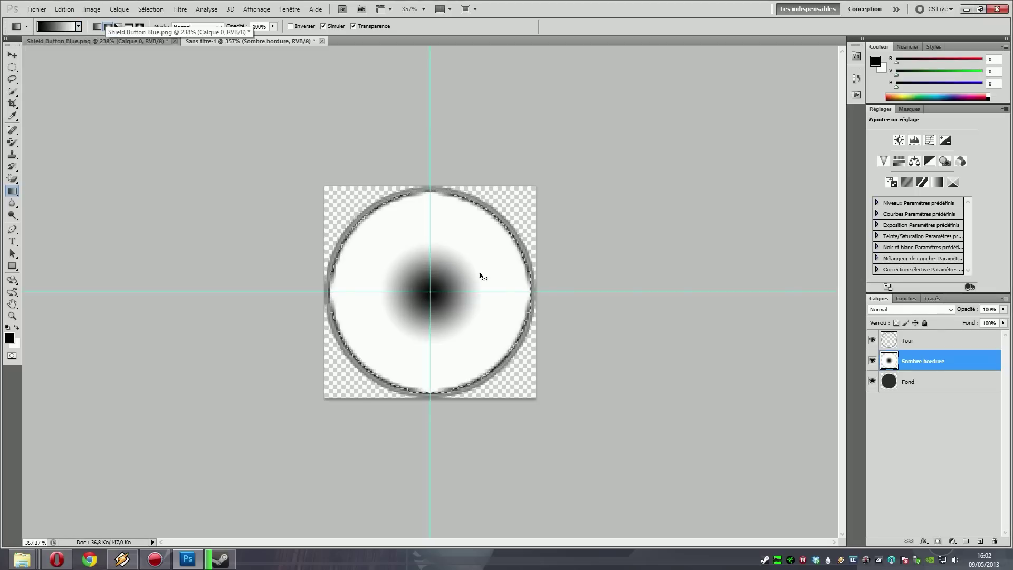
pyautogui.hotkey('ctrl', 'z')
# Choose the foreground-to-transparent gradient preset and enable its Inverser option
pyautogui.click(78, 28)
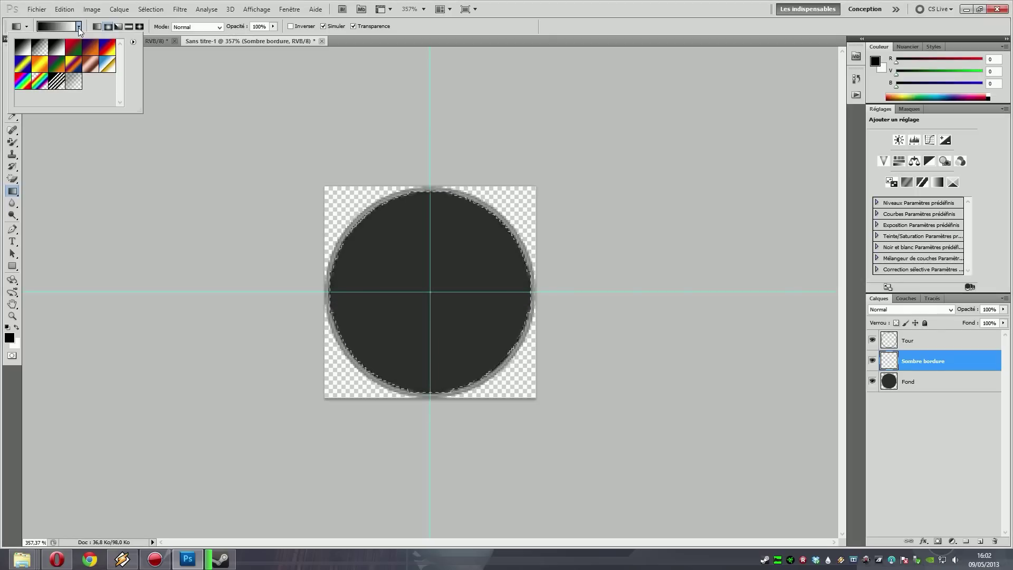
pyautogui.click(39, 47)
pyautogui.click(79, 26)
pyautogui.click(78, 26)
pyautogui.click(70, 59)
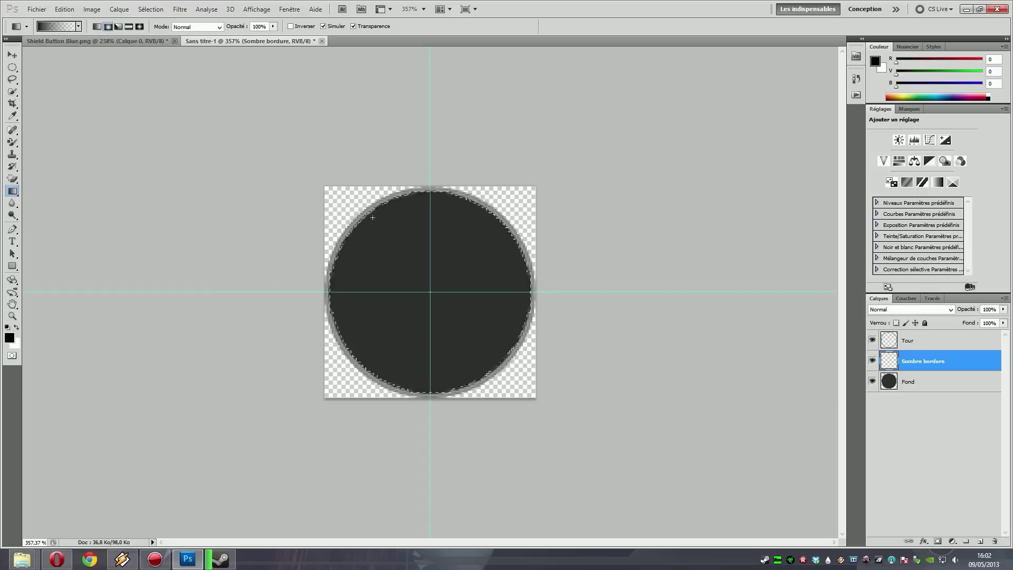
pyautogui.click(299, 29)
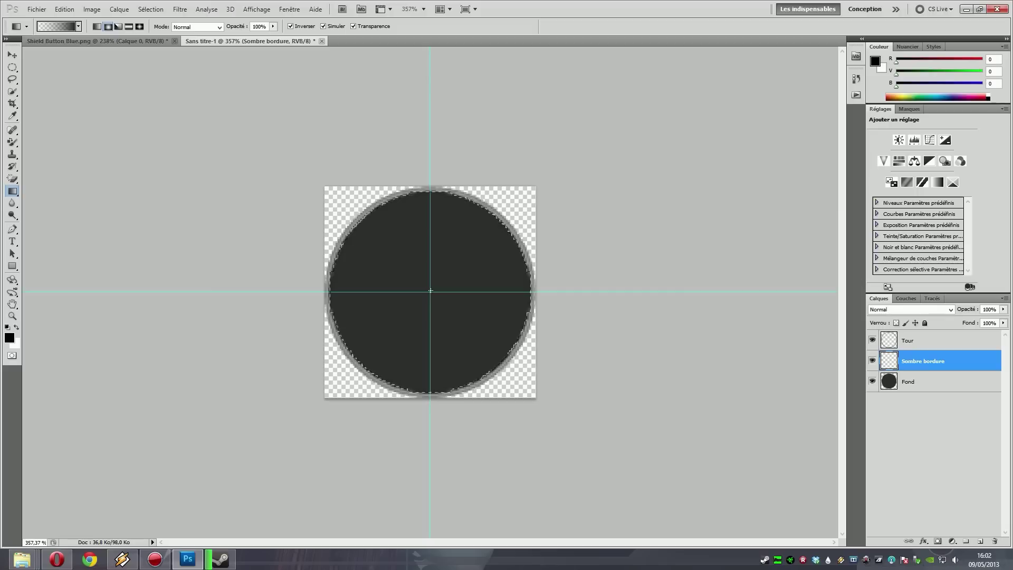
# Apply the reversed radial gradient on the Sombre bordure layer from the guides' intersection to the circle's edge, redoing the first attempt more precisely
pyautogui.moveTo(531, 293); pyautogui.dragTo(532, 293)
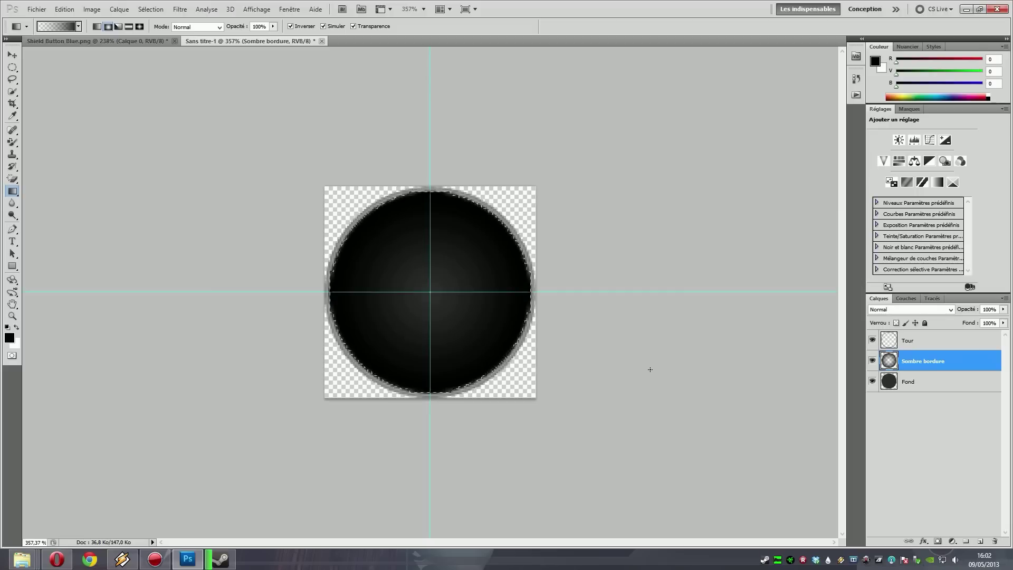
pyautogui.hotkey('ctrl', 'z')
pyautogui.scroll(3, 493, 296)
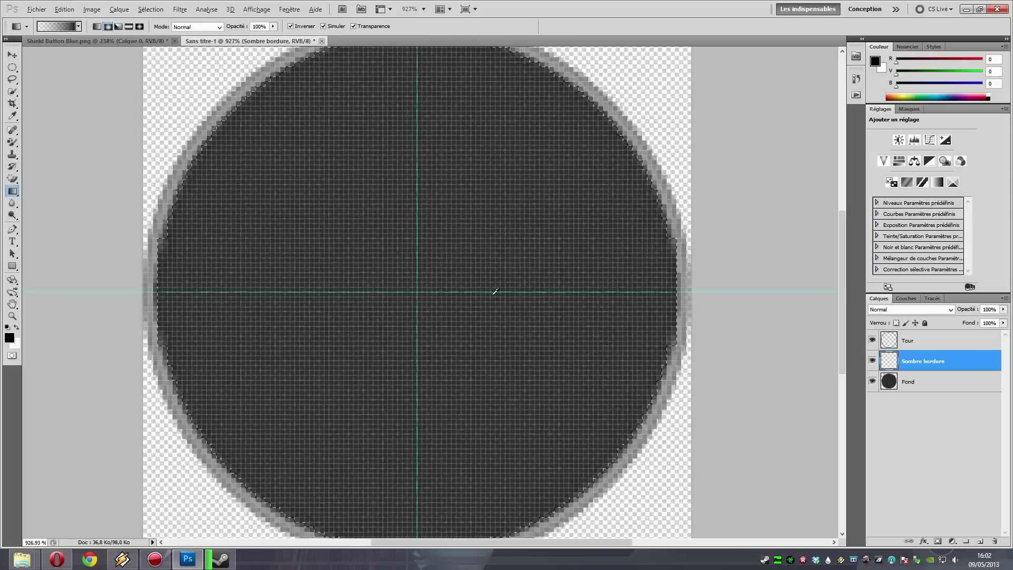
pyautogui.scroll(-1, 408, 286)
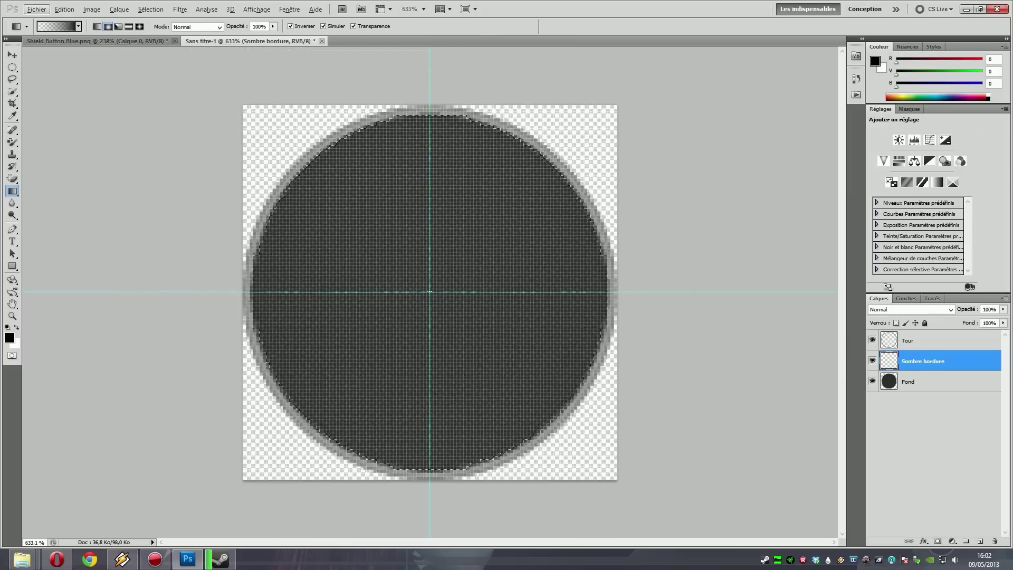
pyautogui.moveTo(429, 292); pyautogui.dragTo(607, 292)
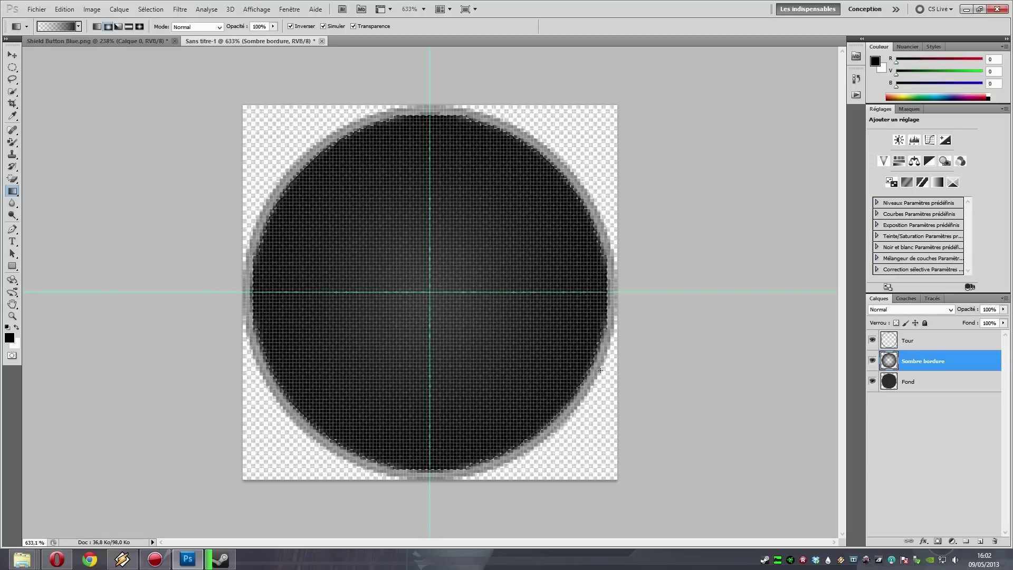
pyautogui.scroll(-5, 460, 328)
pyautogui.press('alt')
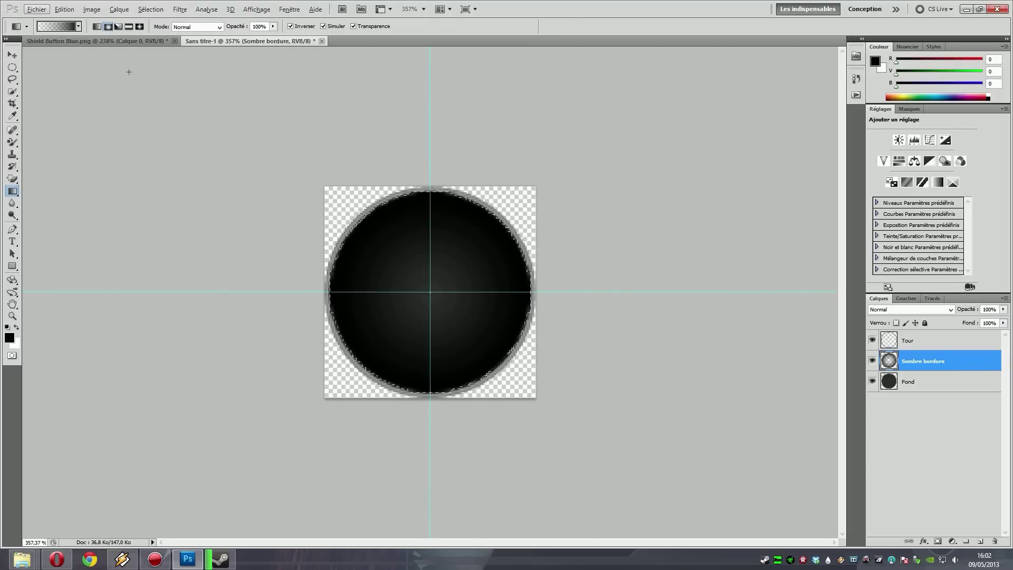
pyautogui.press('Right')
pyautogui.press('Right')
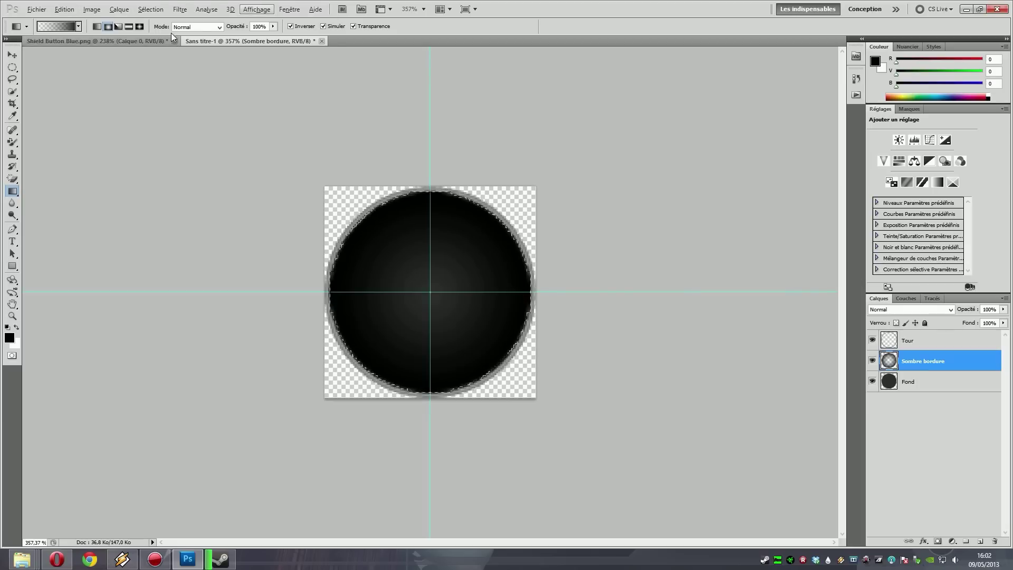
# Create a new layer named Sombre centre above the Sombre bordure layer
pyautogui.click(120, 12)
pyautogui.moveTo(120, 20)
pyautogui.click(285, 21)
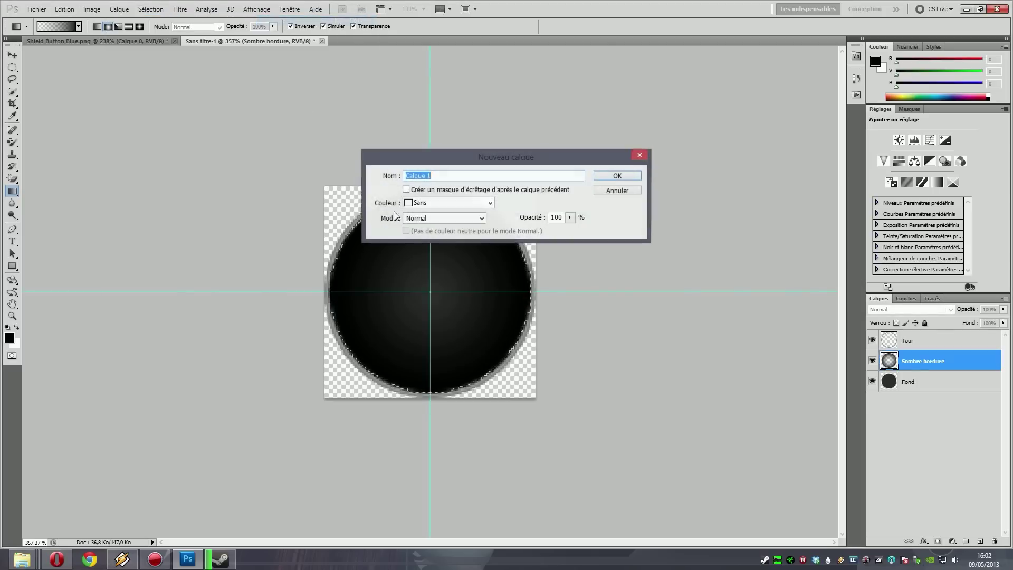
pyautogui.write('Sombre')
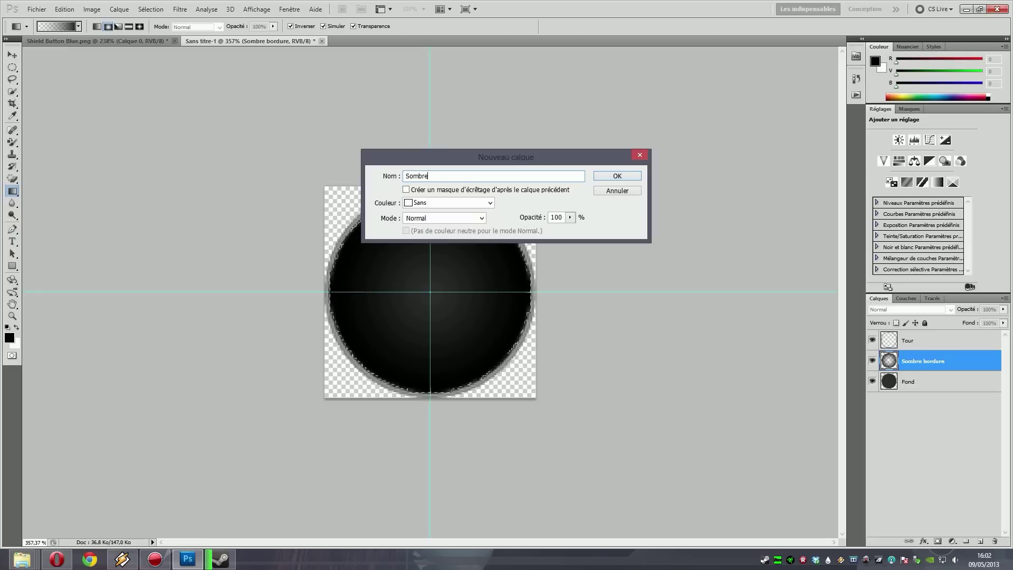
pyautogui.write(' centre')
pyautogui.press('Return')
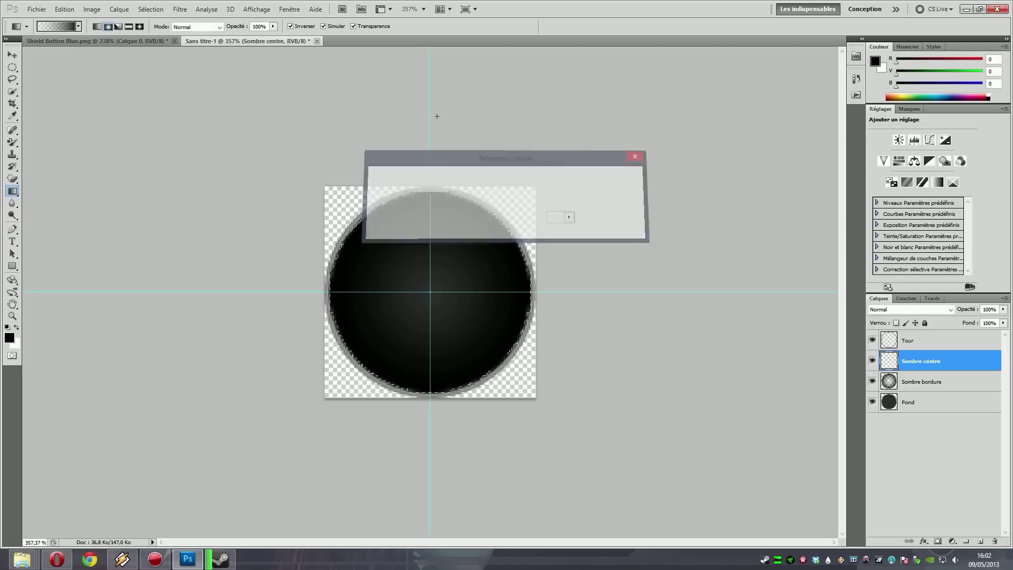
# Disable Inverser, apply a black radial gradient from the guides' intersection on Sombre centre, redoing it wider, compare with Shield Button Blue.png, and deselect
pyautogui.click(291, 26)
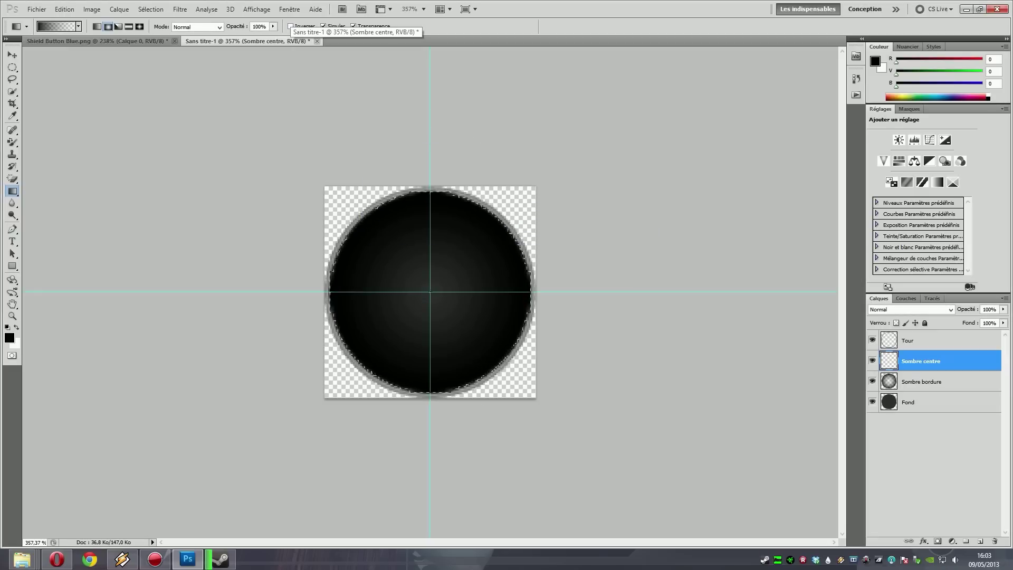
pyautogui.moveTo(455, 291); pyautogui.dragTo(481, 291)
pyautogui.hotkey('ctrl', 'z')
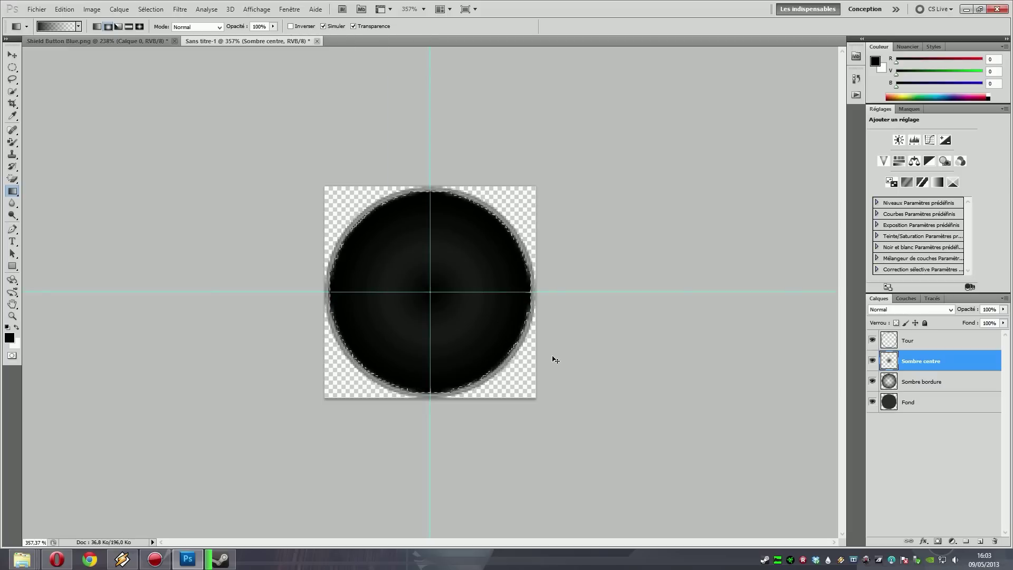
pyautogui.moveTo(430, 292); pyautogui.dragTo(509, 292)
pyautogui.click(98, 41)
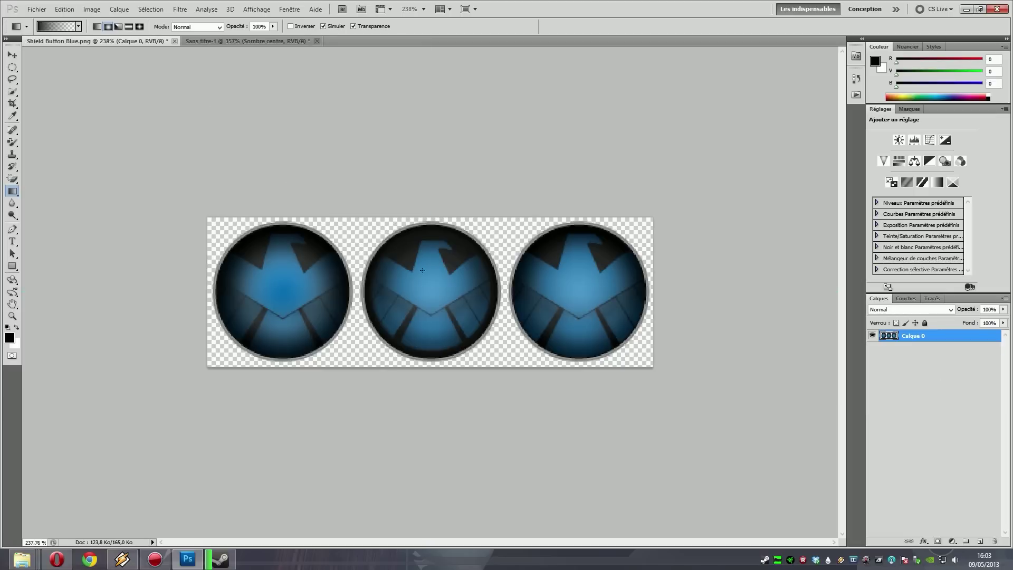
pyautogui.click(228, 41)
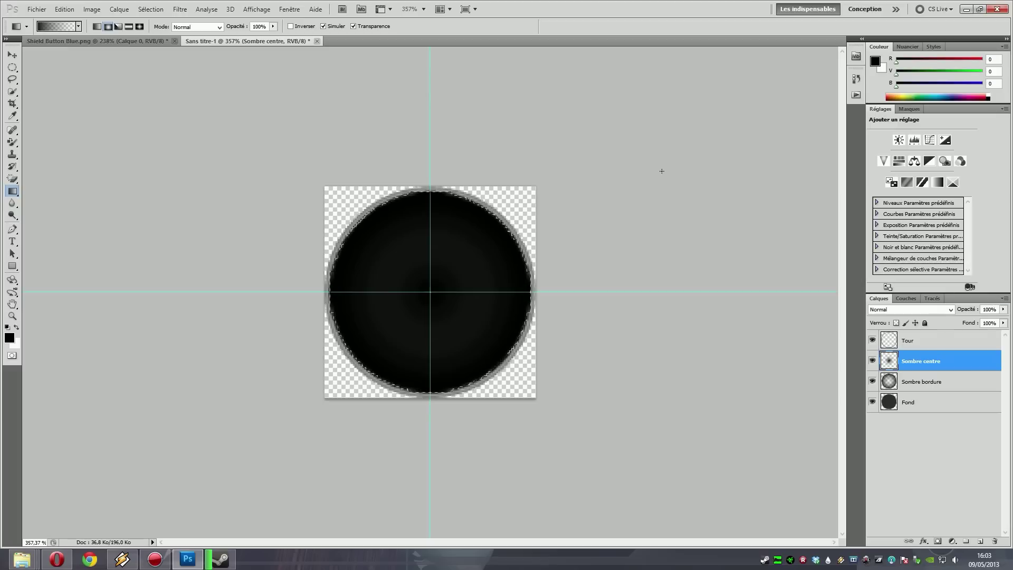
pyautogui.hotkey('ctrl', 'd')
# Switch to File Explorer, close the Bureau window, check the Shield Tag and Shield folders, and return to Photoshop
pyautogui.moveTo(22, 559)
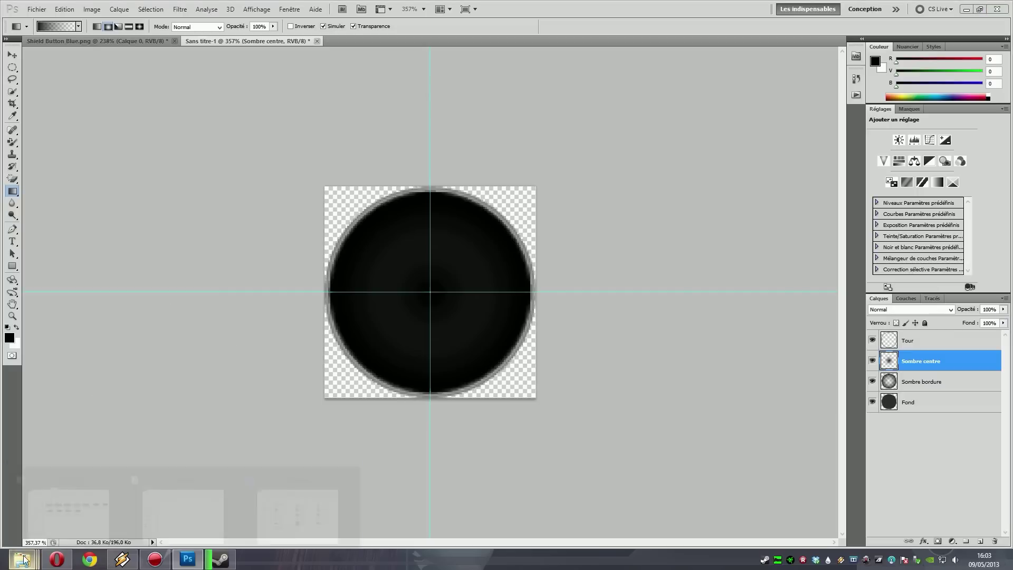
pyautogui.click(298, 500)
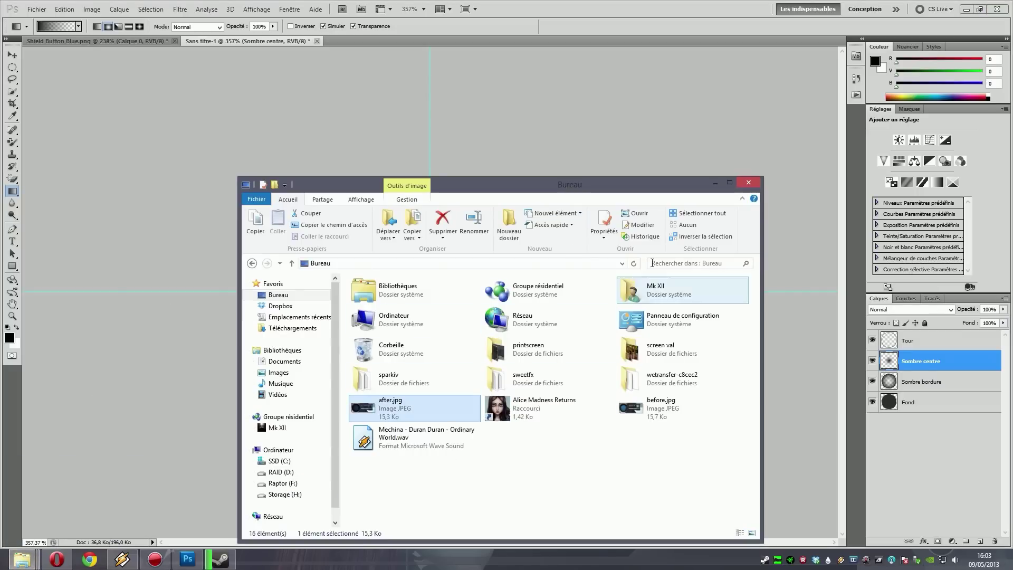
pyautogui.click(748, 182)
pyautogui.moveTo(8, 567)
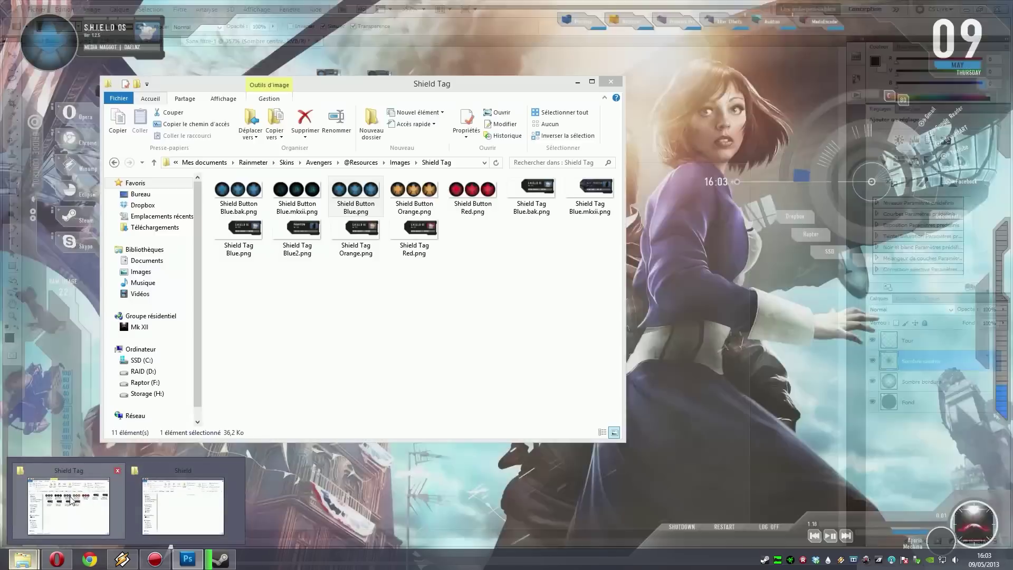
pyautogui.click(71, 501)
pyautogui.click(183, 510)
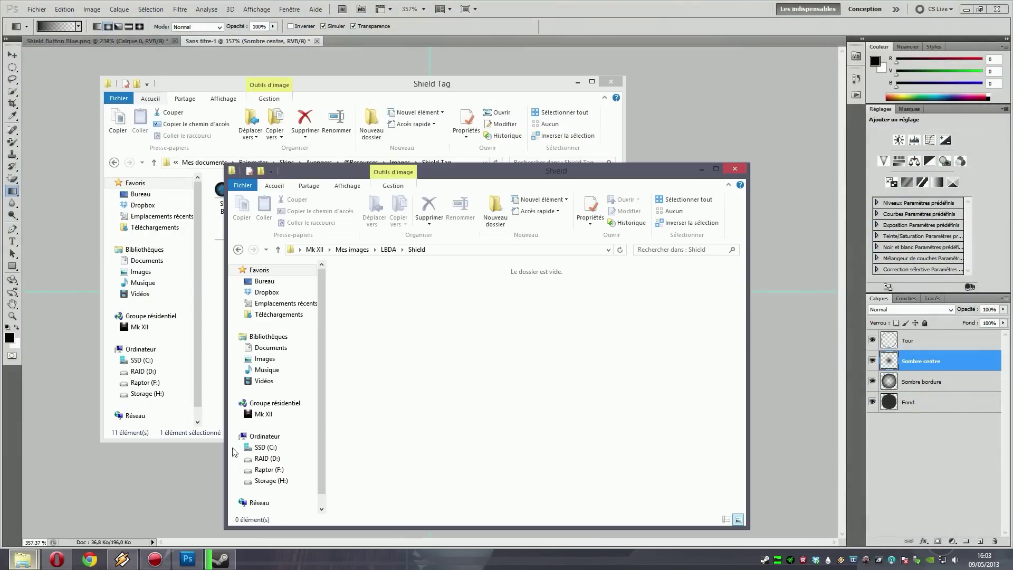
pyautogui.click(475, 28)
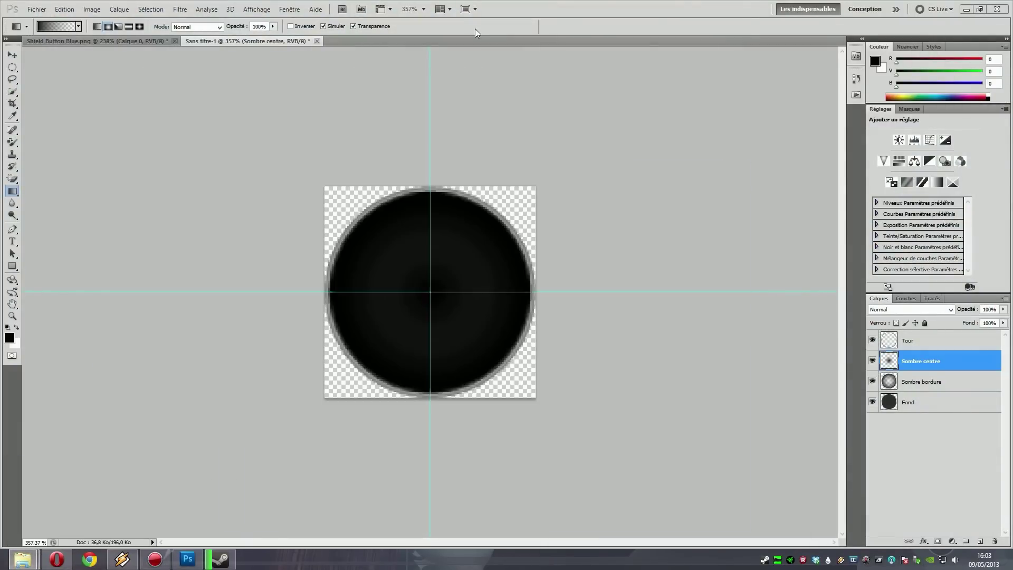
# Start saving the document under a new name and browse to the Shield folder inside Images > LBDA
pyautogui.hotkey('ctrl', 'shift', 's')
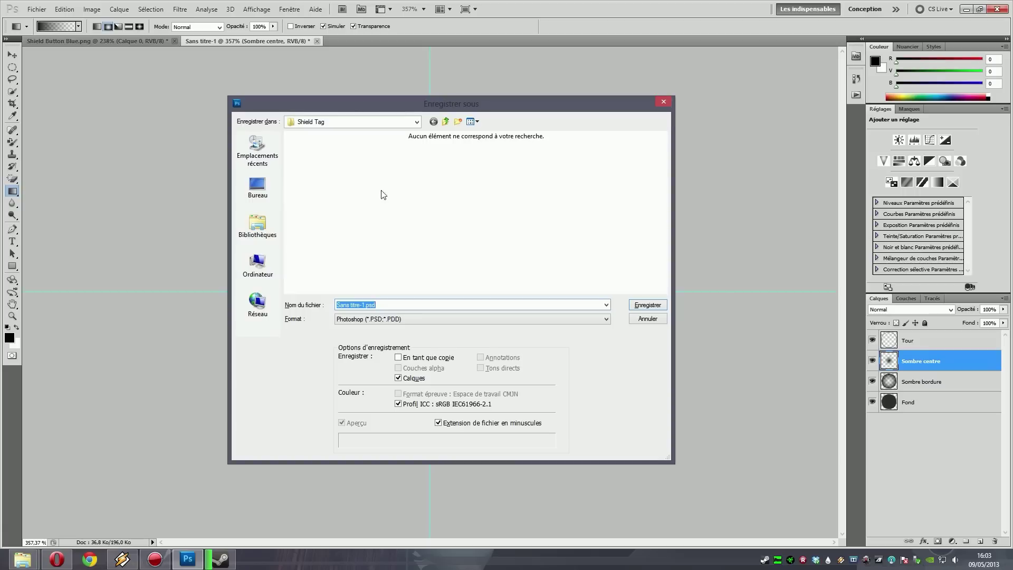
pyautogui.click(388, 125)
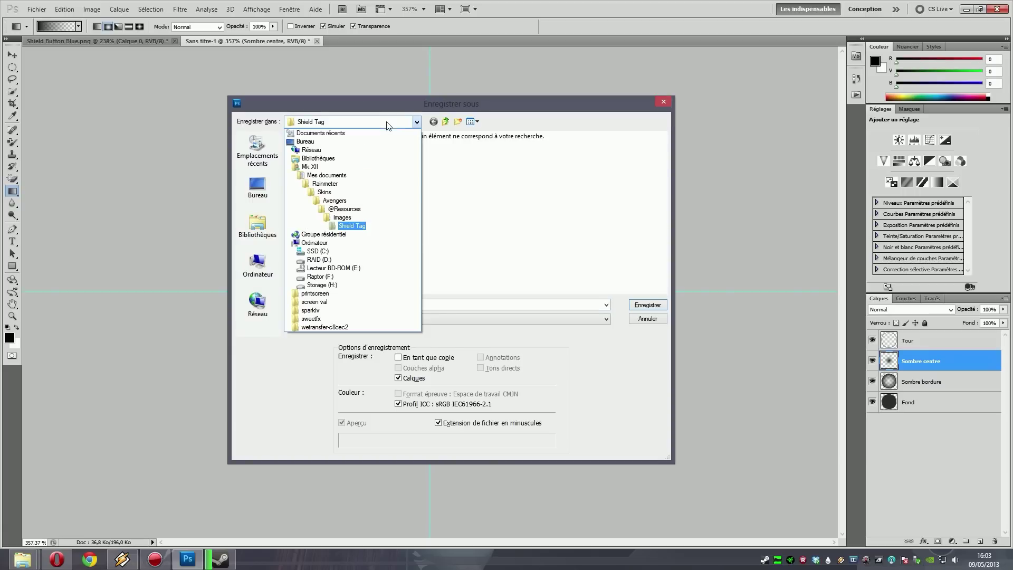
pyautogui.click(274, 224)
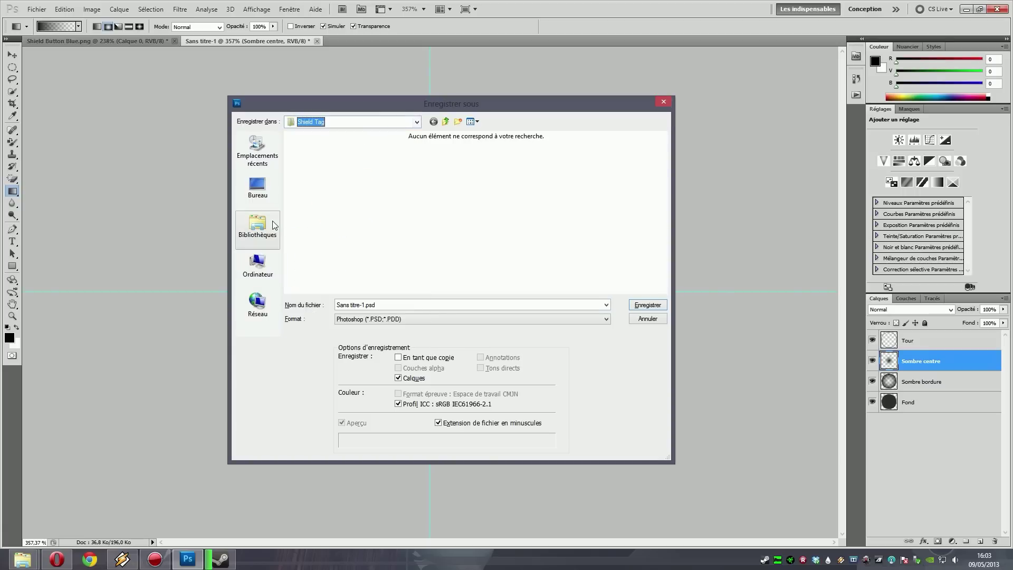
pyautogui.click(274, 225)
pyautogui.doubleClick(414, 153)
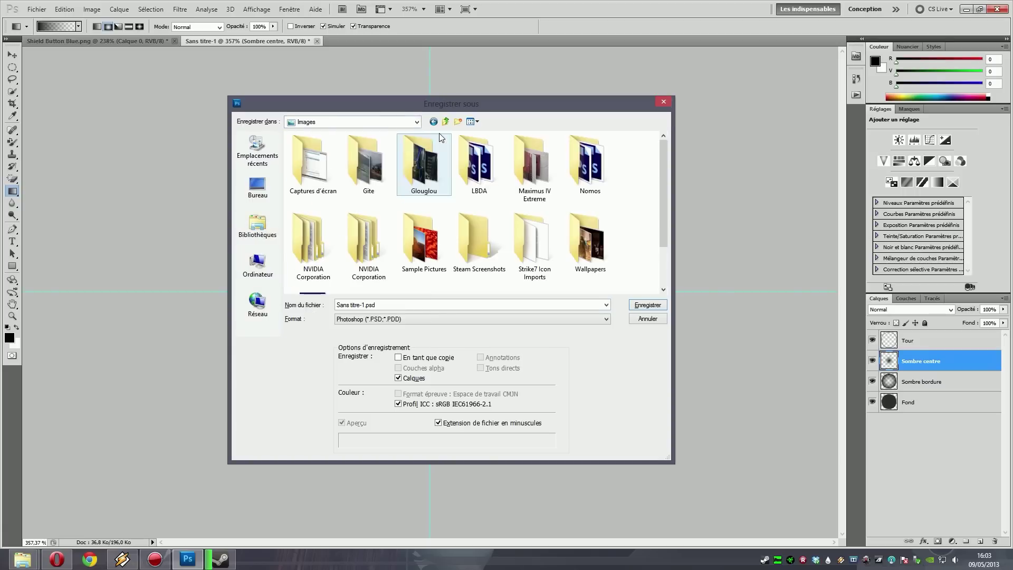
pyautogui.doubleClick(477, 169)
pyautogui.doubleClick(534, 157)
# Name the file button.psd and save it in Photoshop format with its layers
pyautogui.click(362, 303)
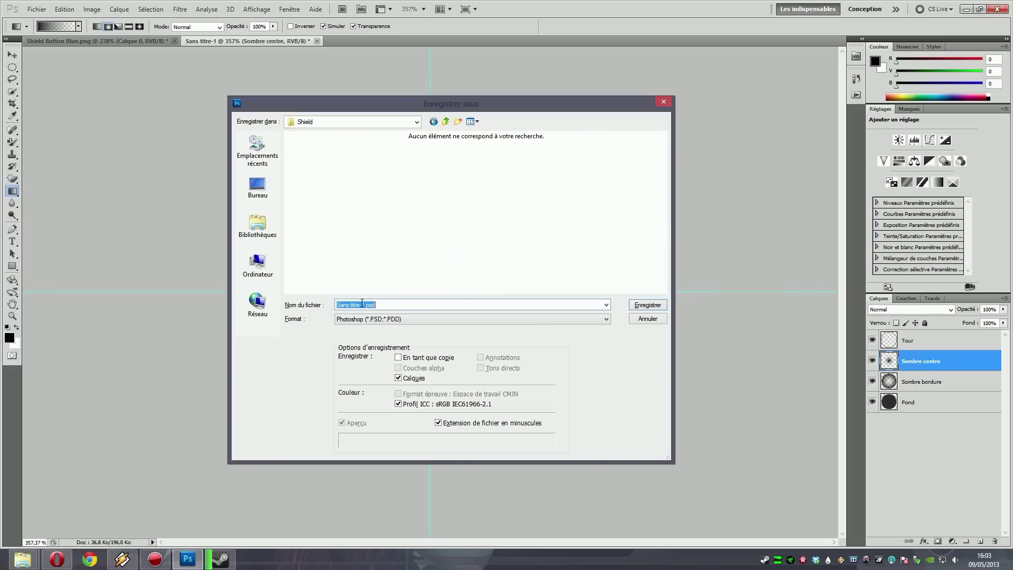
pyautogui.click(362, 304)
pyautogui.hotkey('shift', 'Home')
pyautogui.write('Sombre centre')
pyautogui.press('Return')
pyautogui.click(655, 179)
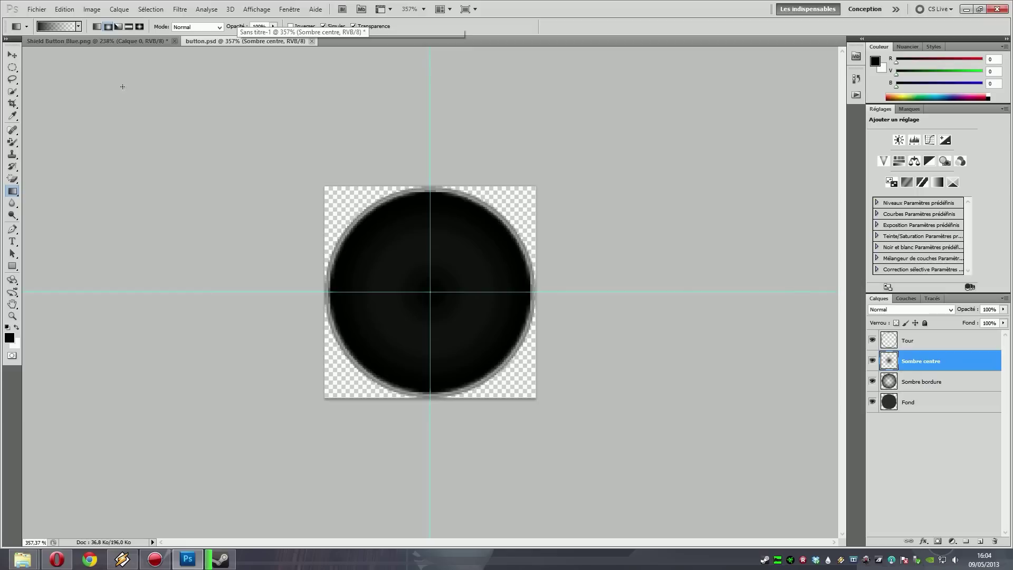
# Open Tigre vector.png from the LBDA folder in File Explorer as a separate Photoshop document
pyautogui.moveTo(23, 559)
pyautogui.click(182, 504)
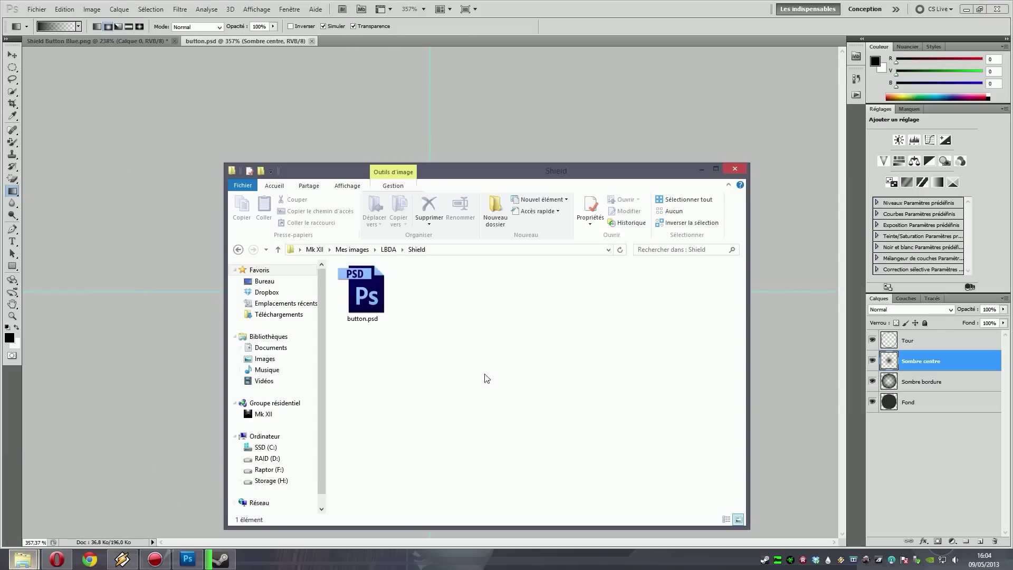
pyautogui.click(388, 249)
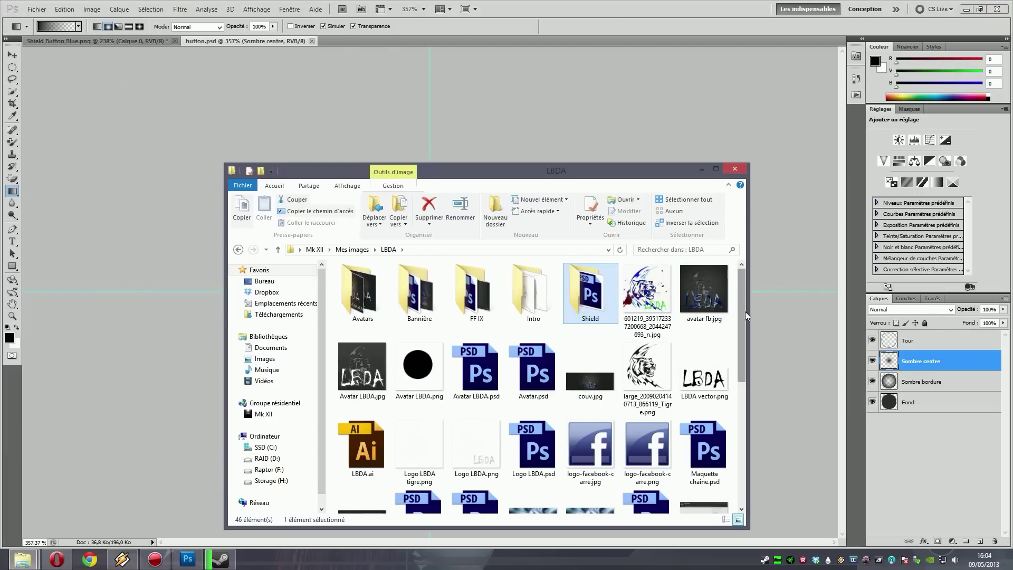
pyautogui.moveTo(746, 315); pyautogui.dragTo(741, 437)
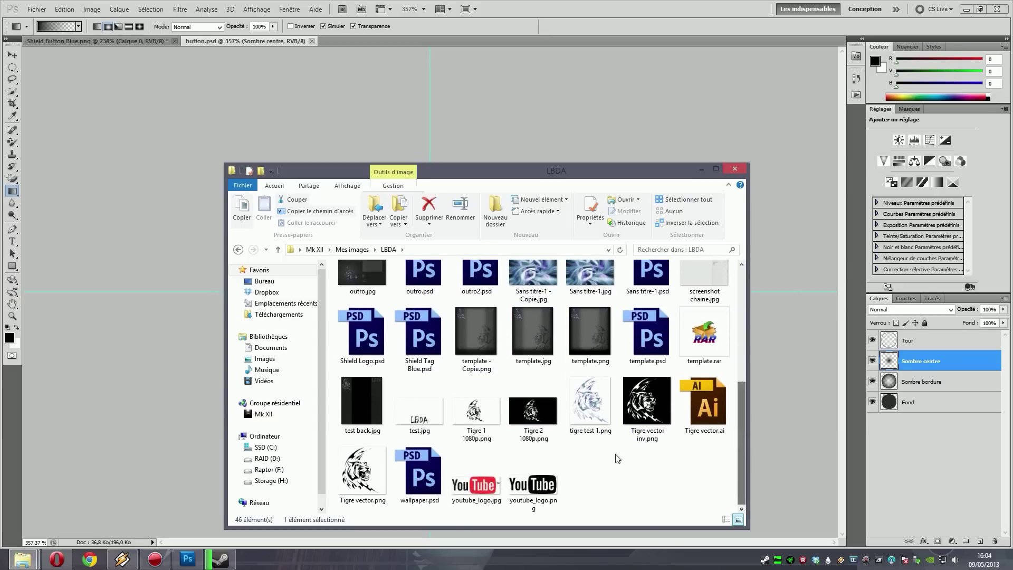
pyautogui.moveTo(363, 472); pyautogui.dragTo(372, 47)
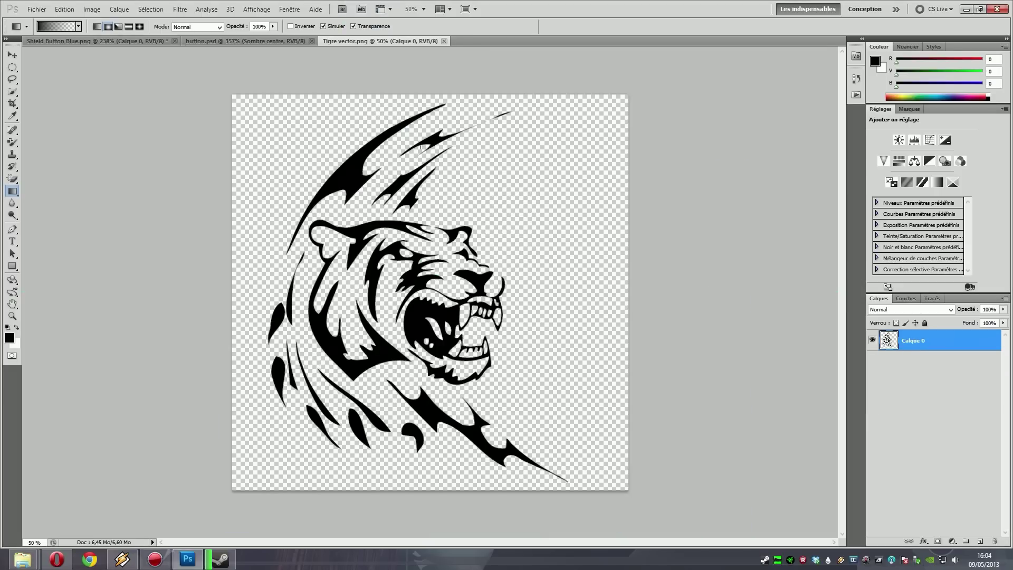
# Select the whole tiger image, copy it, and paste it into button.psd above the Sombre centre layer
pyautogui.press('m')
pyautogui.moveTo(653, 398); pyautogui.dragTo(660, 502)
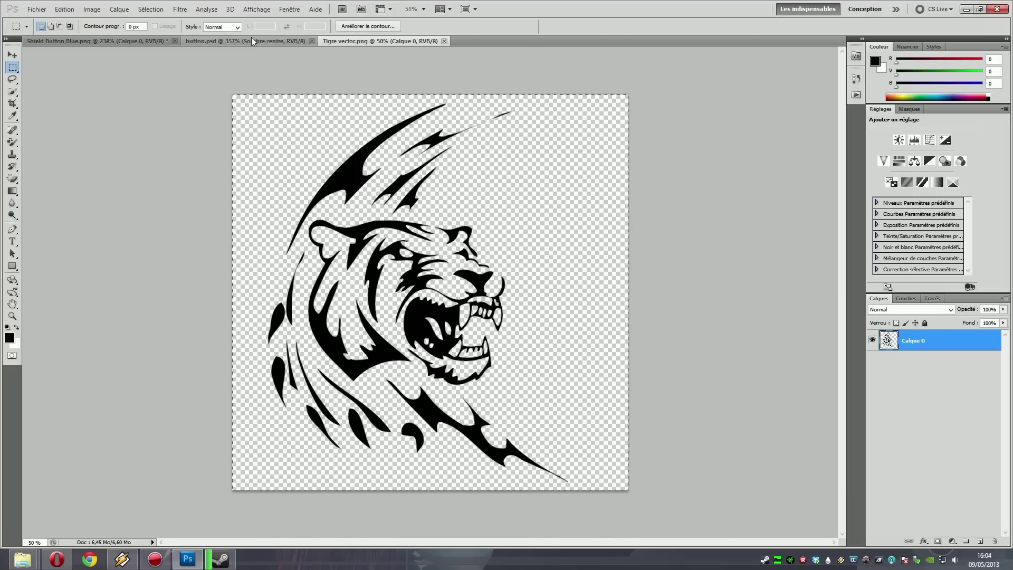
pyautogui.click(72, 9)
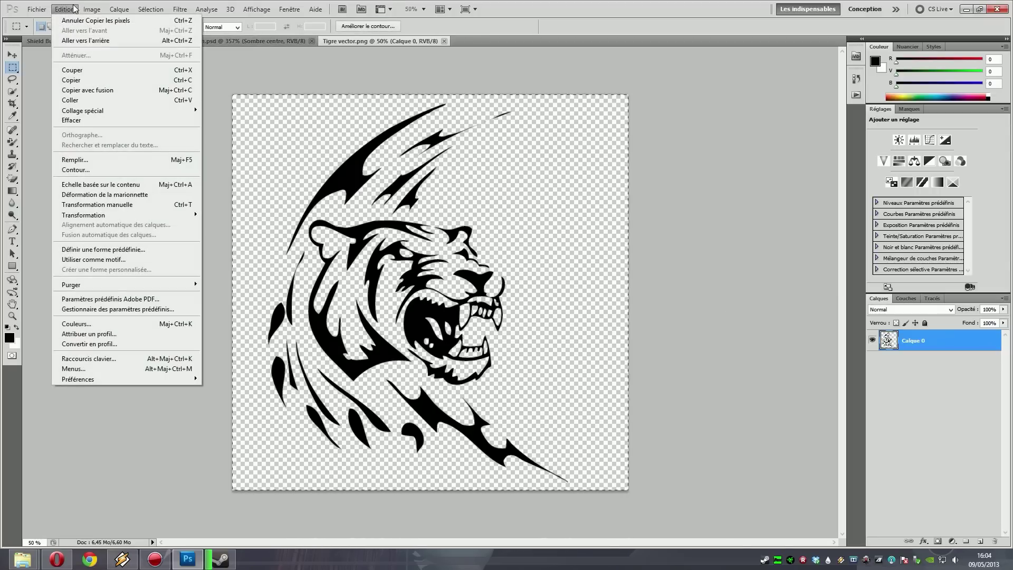
pyautogui.click(84, 80)
pyautogui.click(250, 42)
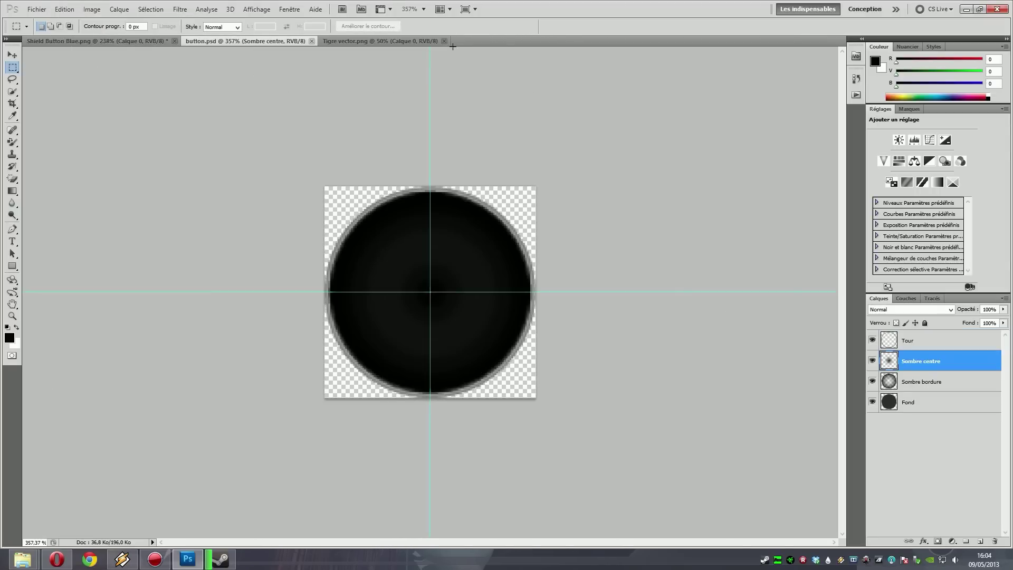
pyautogui.hotkey('ctrl', 'v')
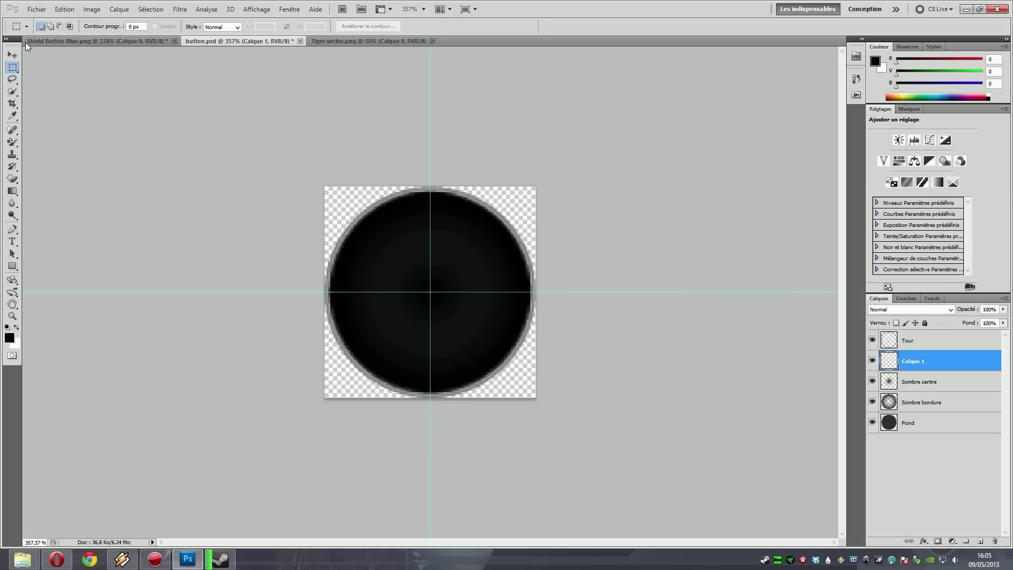
# Scale the pasted tiger layer down proportionally to about 6.2%, keeping its upper-left corner fixed
pyautogui.click(13, 57)
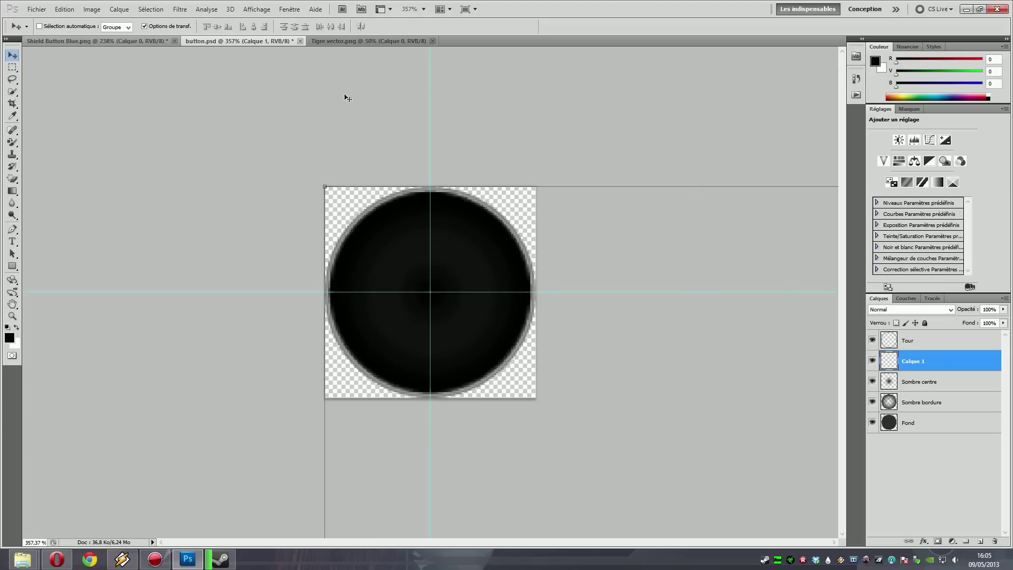
pyautogui.scroll(-5, 549, 213)
pyautogui.scroll(3, 339, 130)
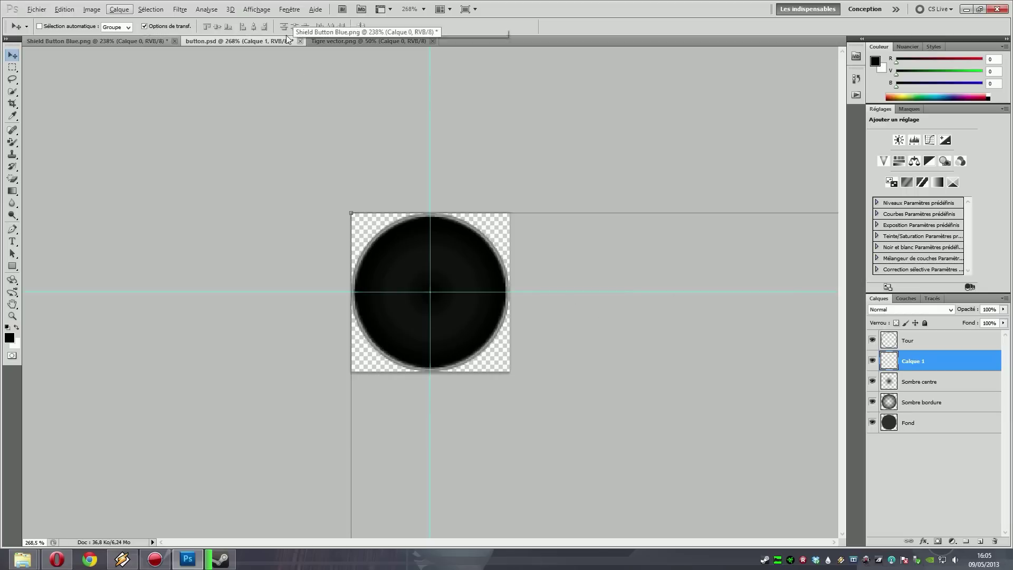
pyautogui.click(145, 26)
pyautogui.click(144, 27)
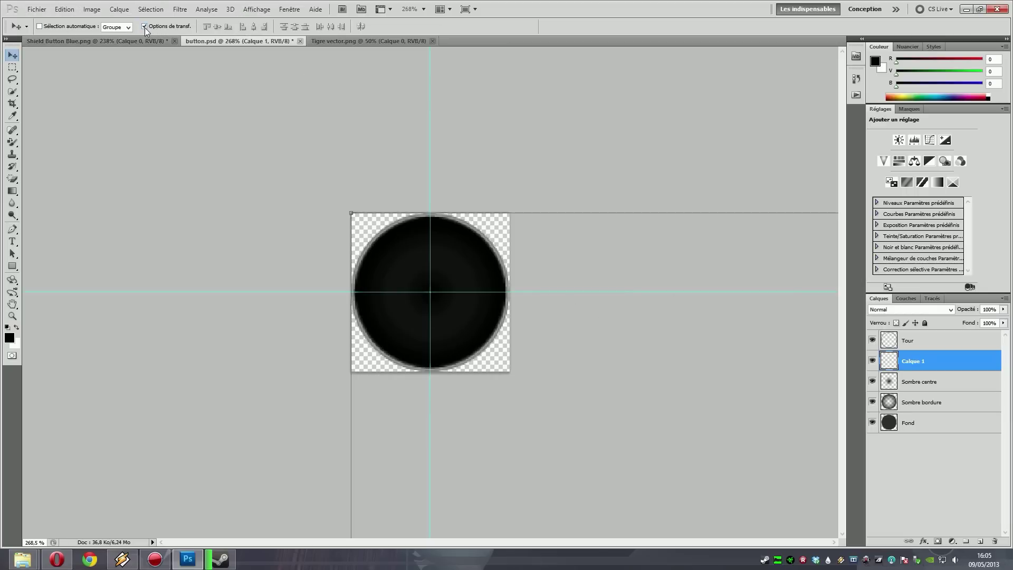
pyautogui.scroll(-10, 554, 189)
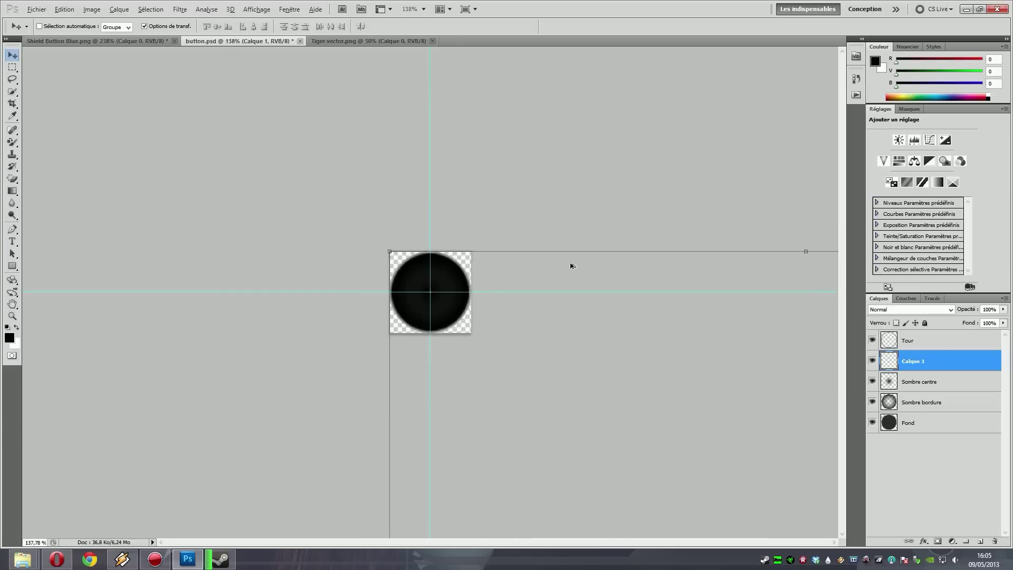
pyautogui.scroll(3, 530, 429)
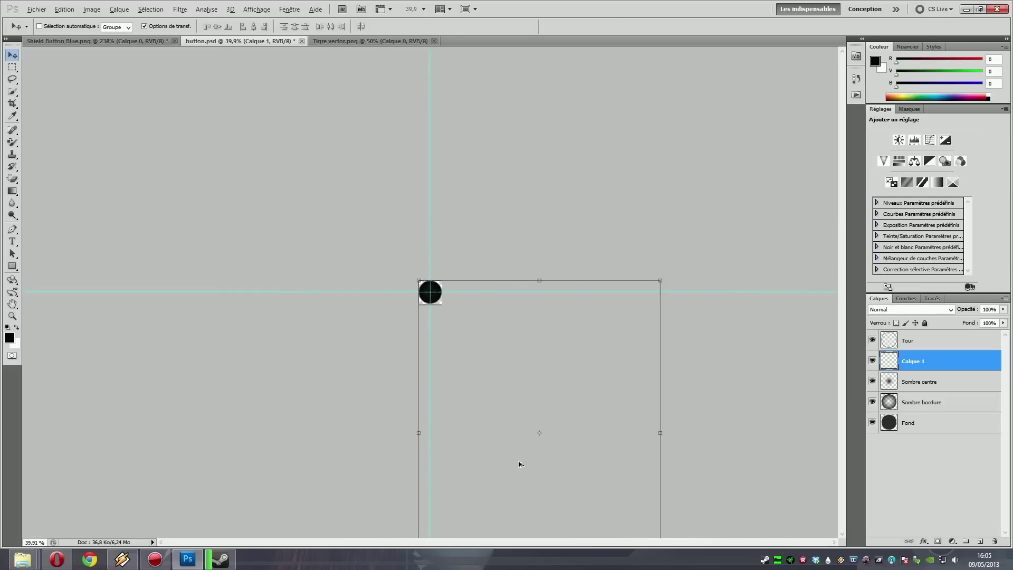
pyautogui.scroll(-2, 520, 464)
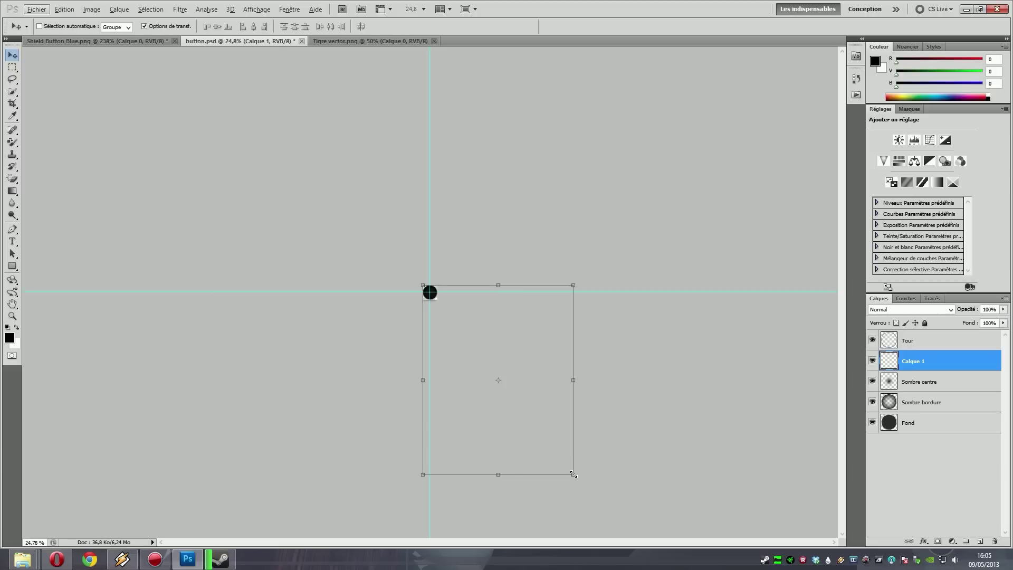
pyautogui.moveTo(573, 475); pyautogui.dragTo(428, 299)
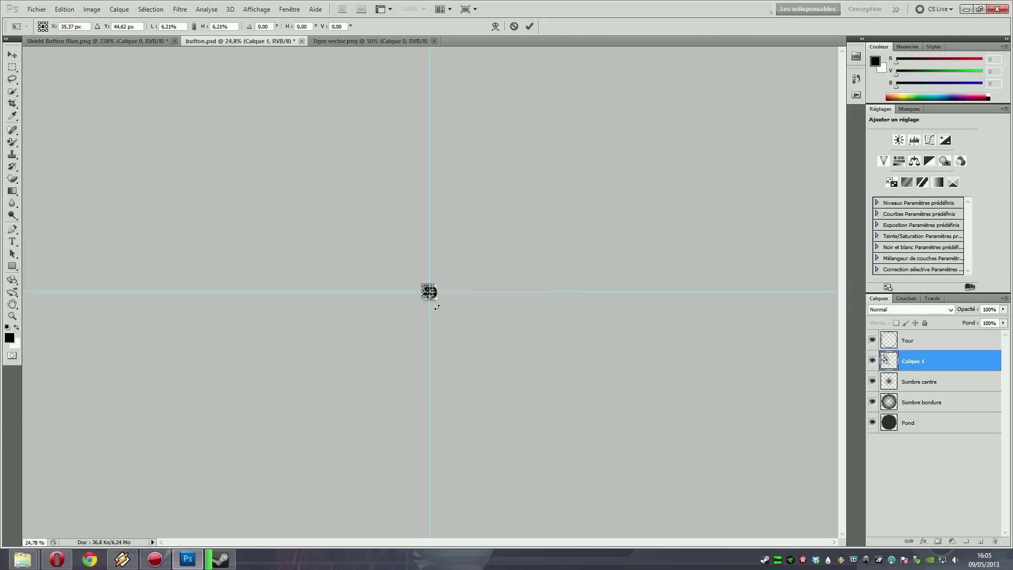
# Scale the pasted tiger proportionally to about 9.13%, position it over the centre of the button, and apply the transformation
pyautogui.scroll(5, 433, 291)
pyautogui.scroll(3, 432, 290)
pyautogui.scroll(-2, 432, 290)
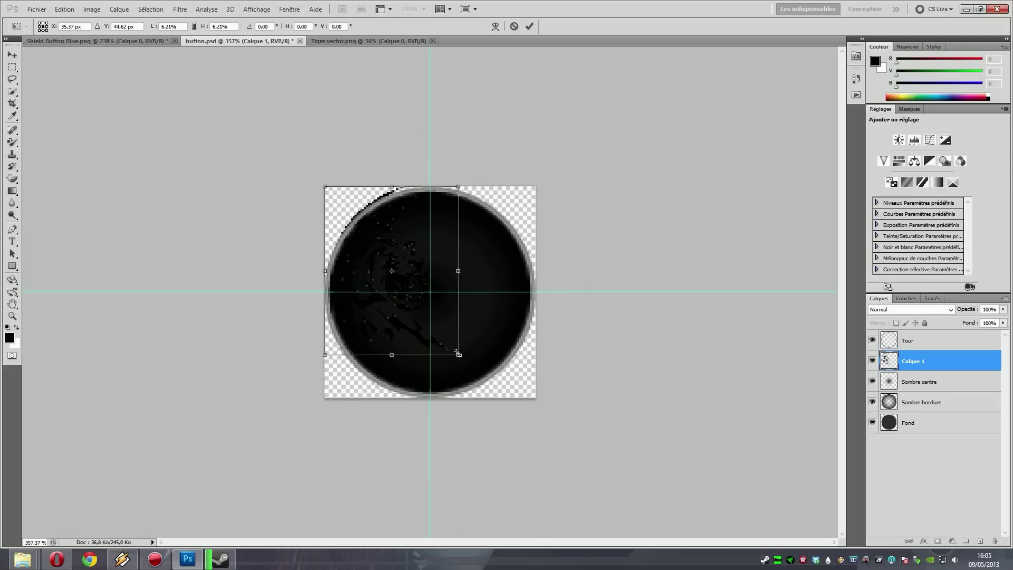
pyautogui.moveTo(459, 355); pyautogui.dragTo(528, 424)
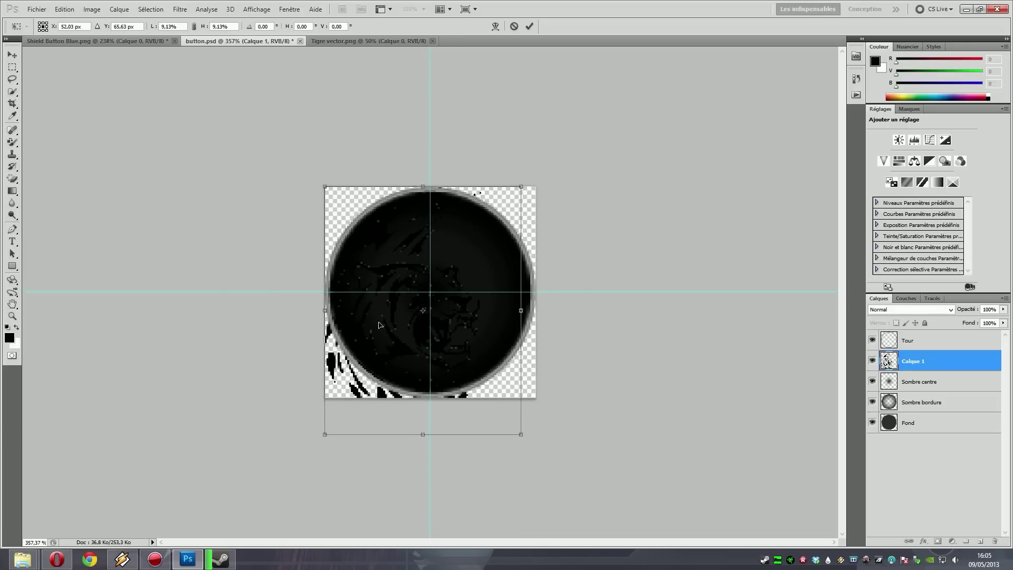
pyautogui.moveTo(396, 342); pyautogui.dragTo(420, 315)
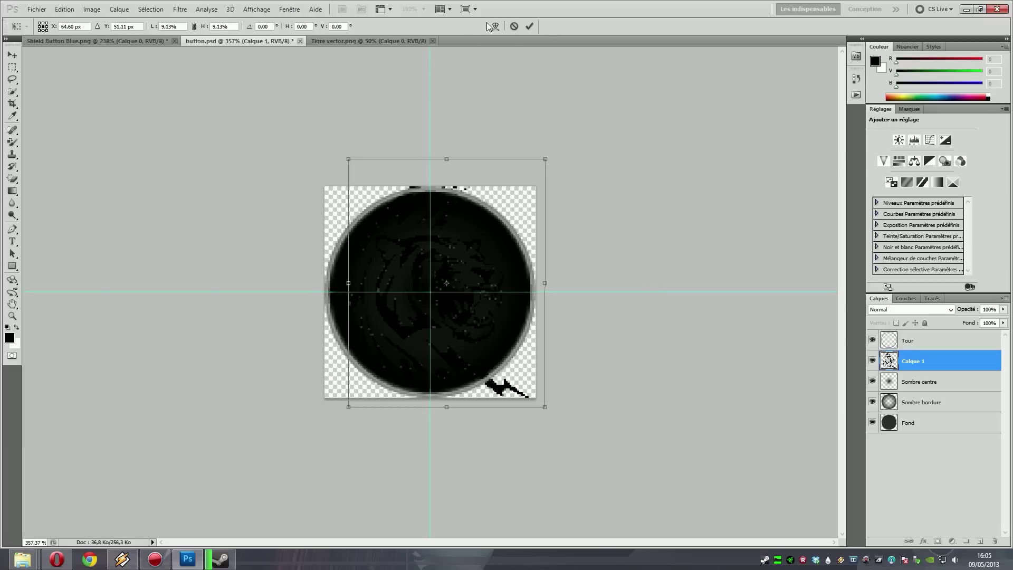
pyautogui.click(529, 25)
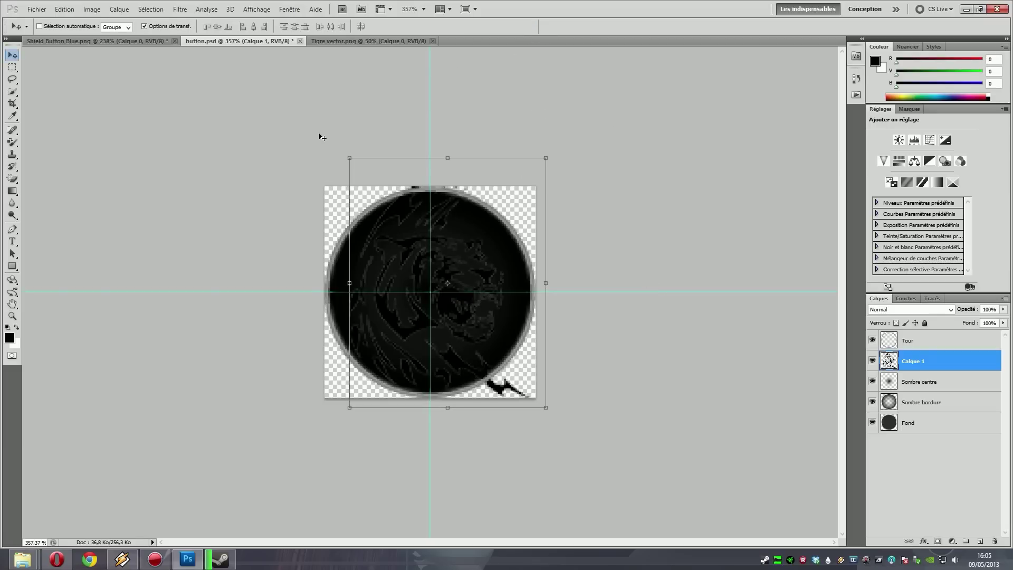
# Invert the colours of the tiger layer so the black logo turns white
pyautogui.click(37, 9)
pyautogui.moveTo(75, 11)
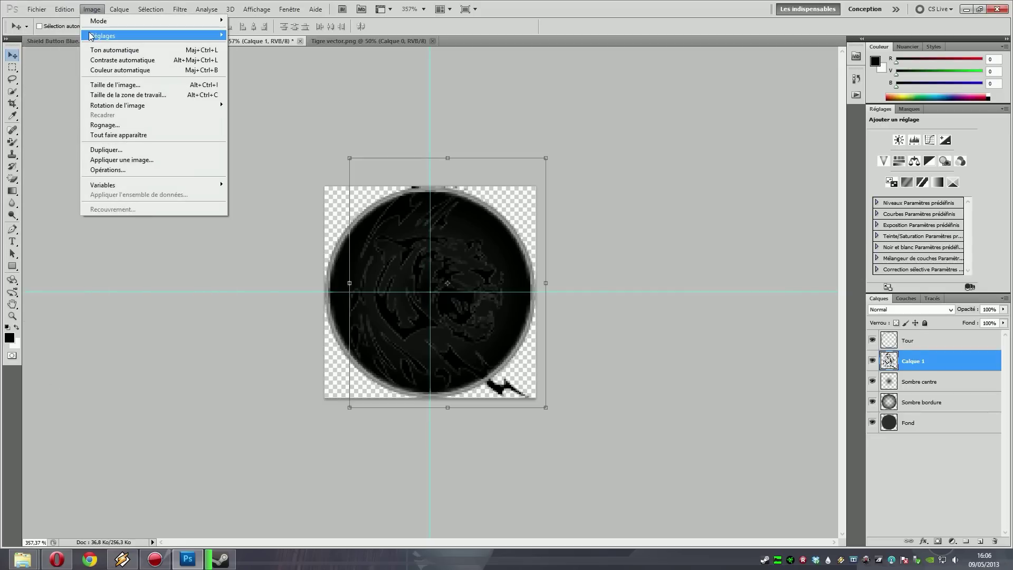
pyautogui.moveTo(105, 36)
pyautogui.click(273, 147)
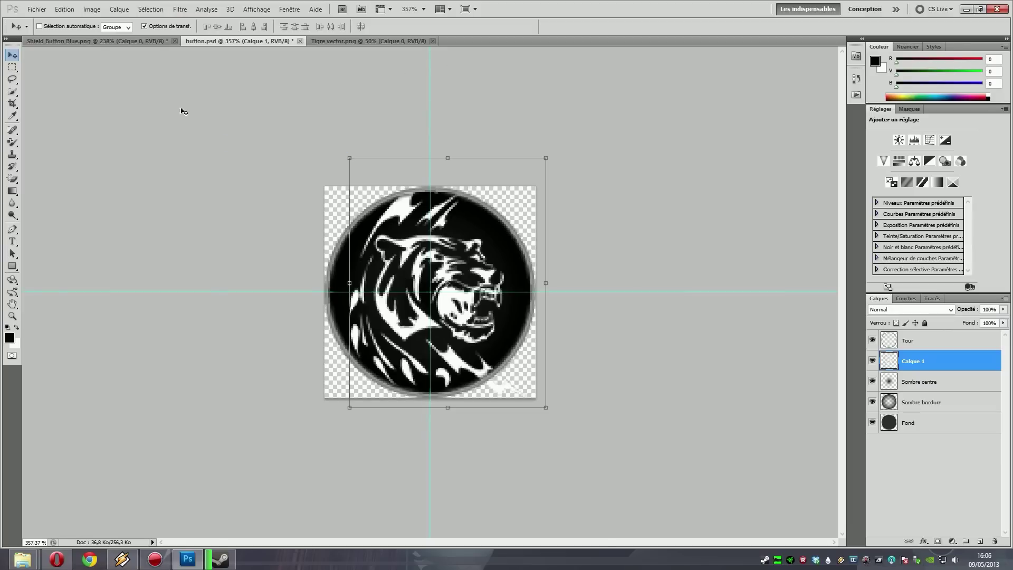
# Draw a circular selection over the tiger and transform the selection to centre it where the two guides cross
pyautogui.click(12, 67)
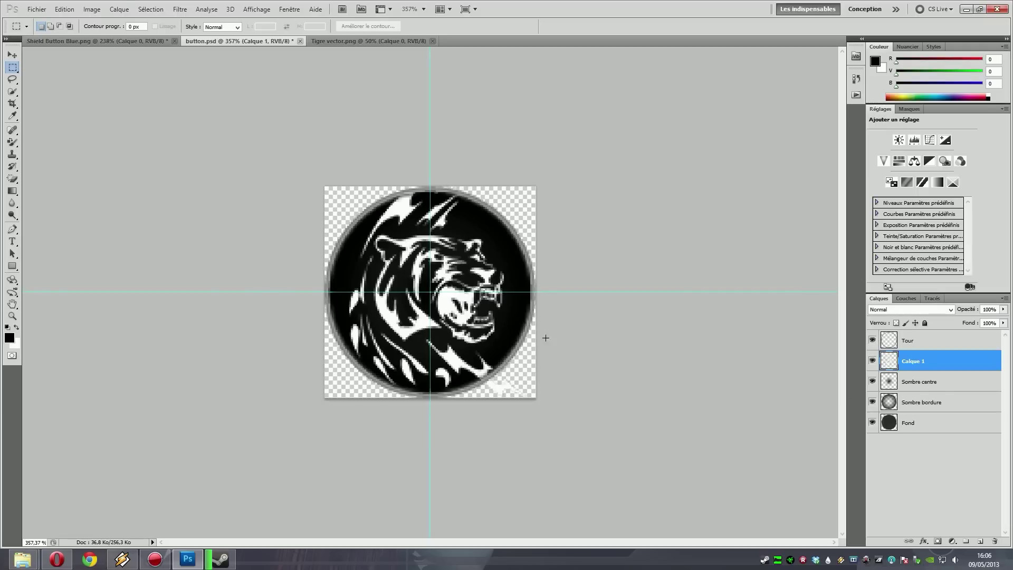
pyautogui.moveTo(13, 67); pyautogui.dragTo(58, 77)
pyautogui.moveTo(346, 226); pyautogui.dragTo(462, 343)
pyautogui.rightClick(409, 257)
pyautogui.click(464, 407)
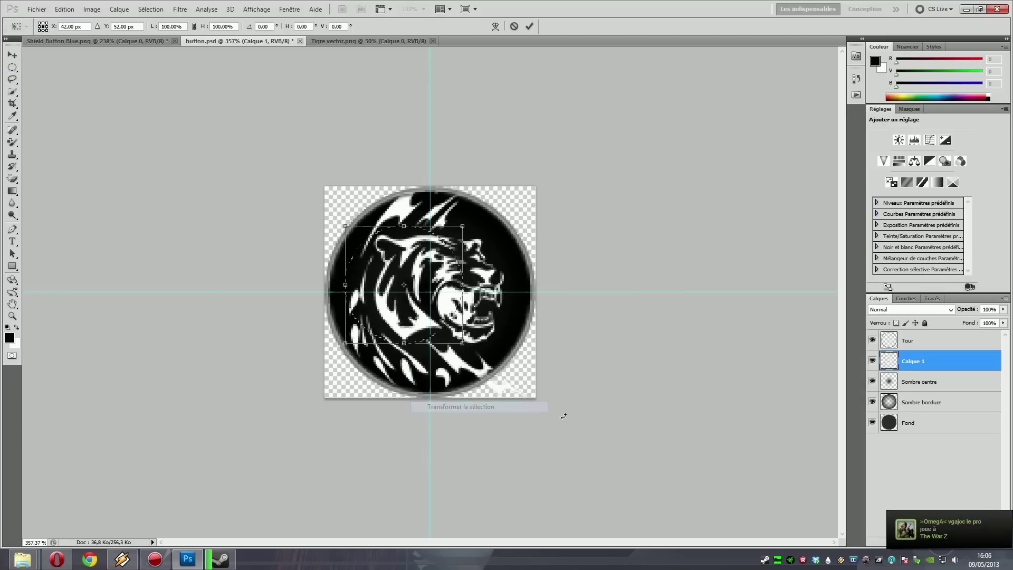
pyautogui.moveTo(404, 267); pyautogui.dragTo(432, 275)
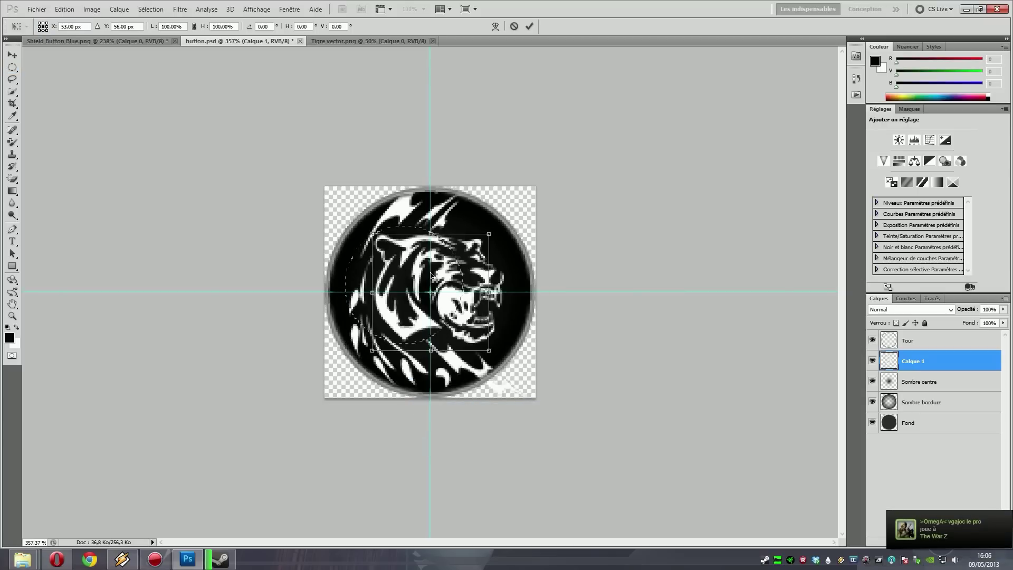
pyautogui.hotkey('ctrl', '0')
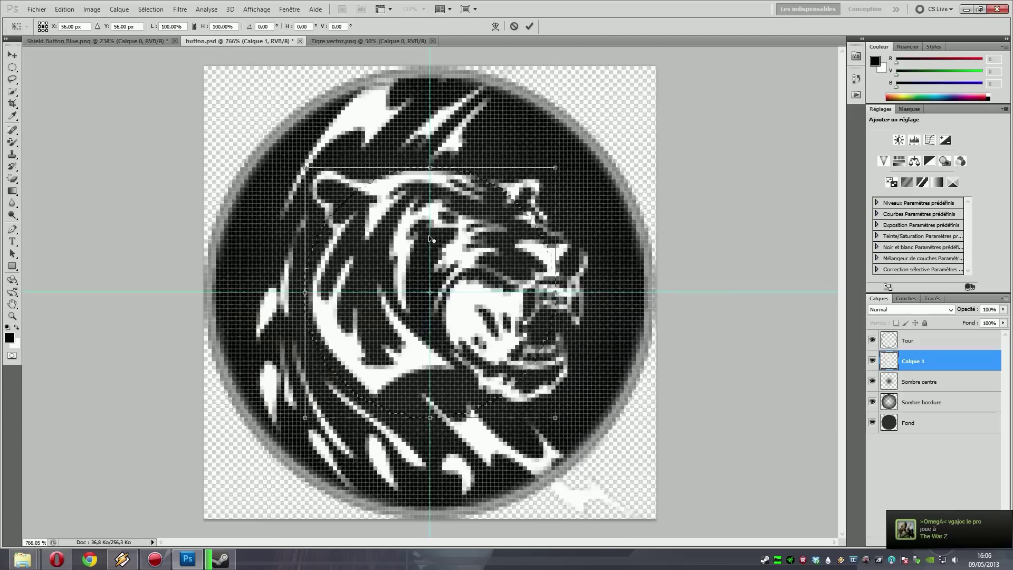
# Stretch the circular selection on all four sides to about 171% so it fits the button's inner disc, and apply it
pyautogui.moveTo(430, 168); pyautogui.dragTo(436, 78)
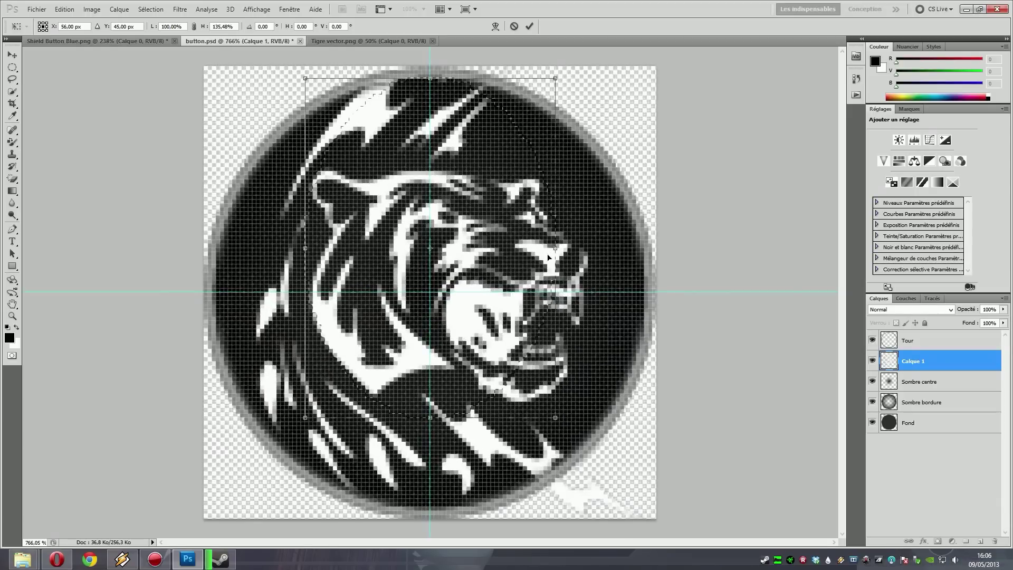
pyautogui.moveTo(430, 417); pyautogui.dragTo(441, 506)
pyautogui.moveTo(557, 295); pyautogui.dragTo(638, 302)
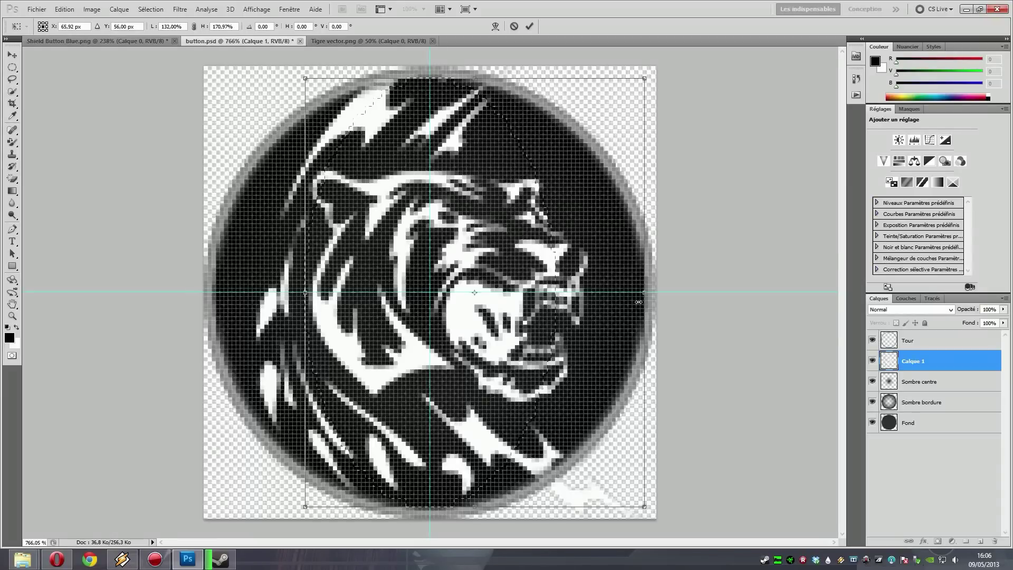
pyautogui.moveTo(307, 302); pyautogui.dragTo(218, 302)
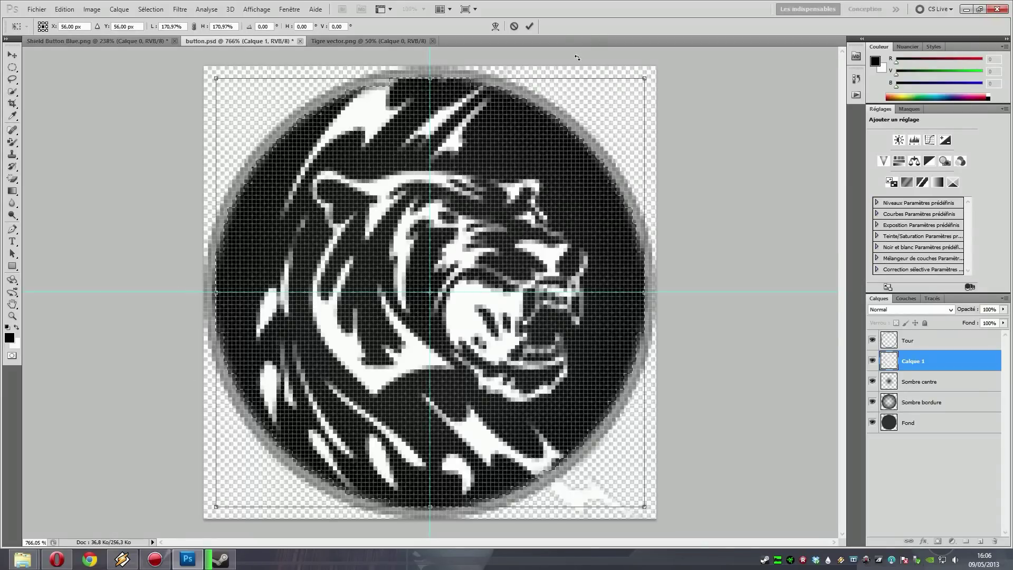
pyautogui.click(530, 25)
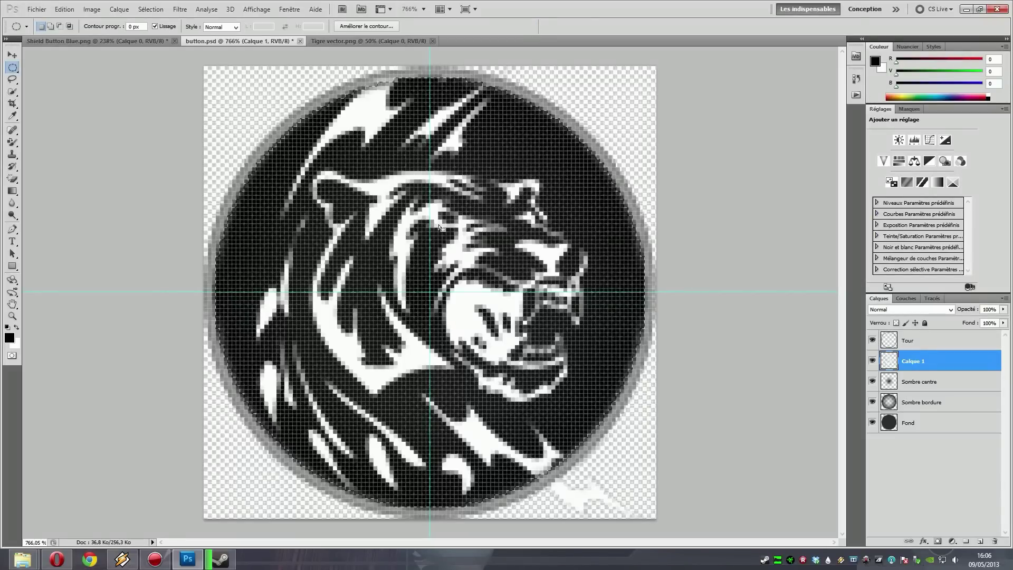
# Invert the selection, delete the tiger parts lying outside the button's inner disc, and deselect
pyautogui.rightClick(337, 183)
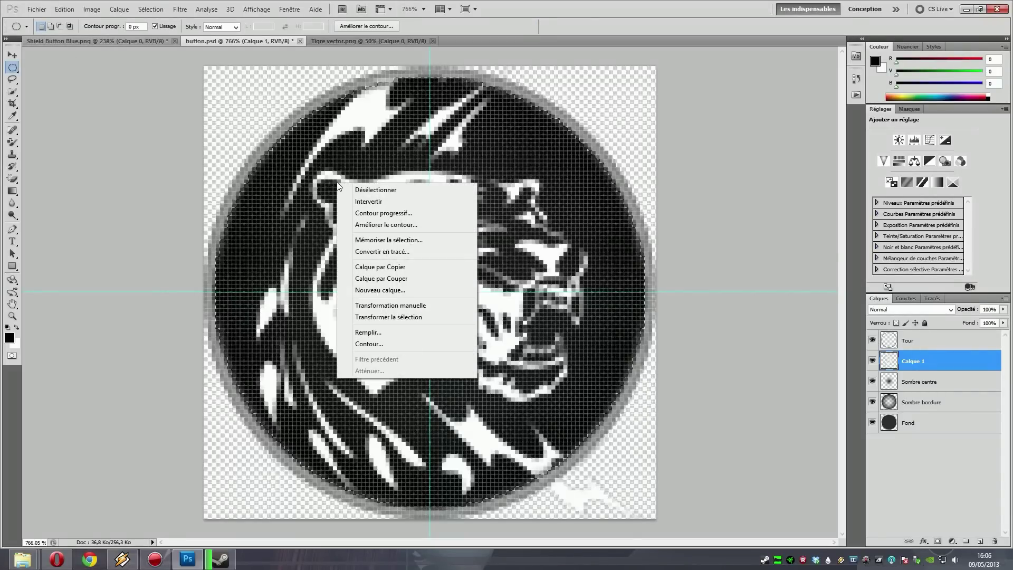
pyautogui.click(438, 198)
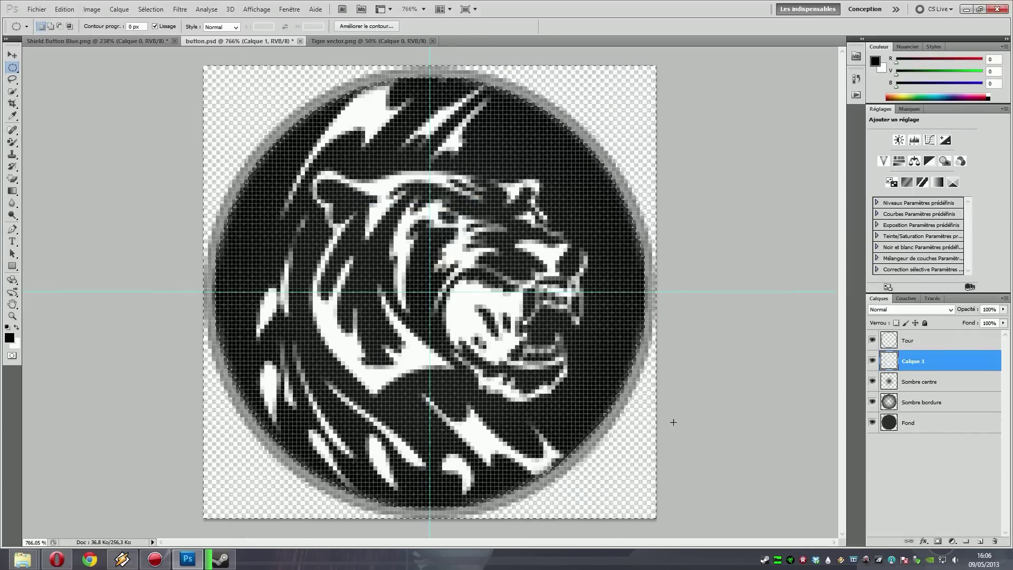
pyautogui.hotkey('ctrl', 'd')
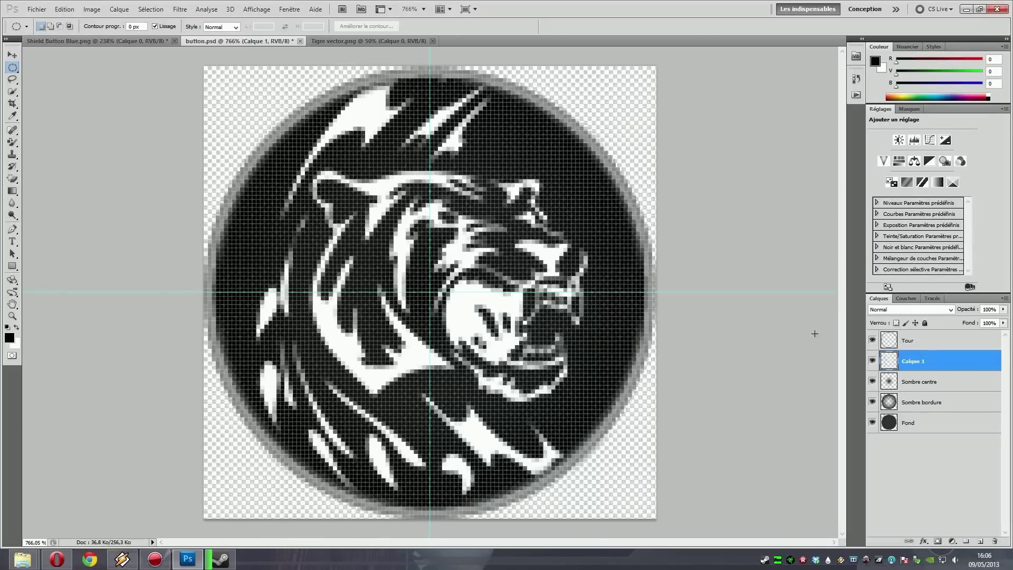
pyautogui.scroll(-3, 578, 305)
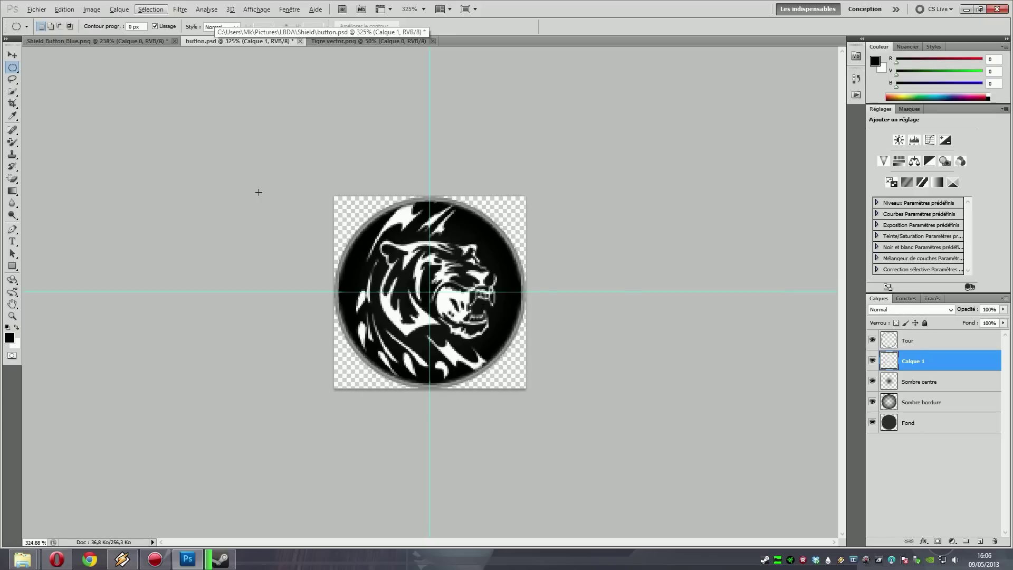
# Check the original buttons in Shield Button Blue.png, and rename the Calque 1 layer in button.psd as Tigre
pyautogui.click(103, 44)
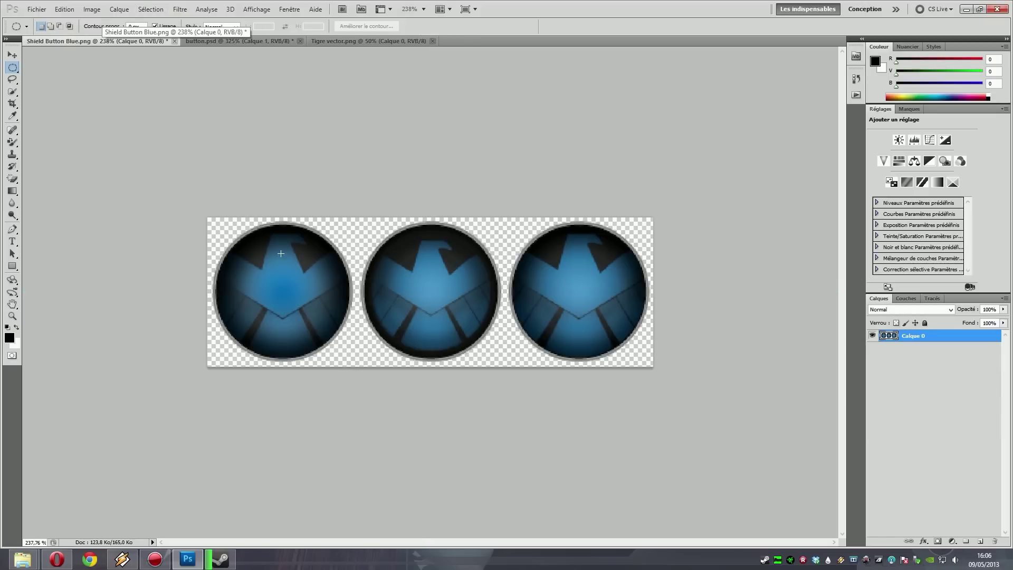
pyautogui.click(252, 42)
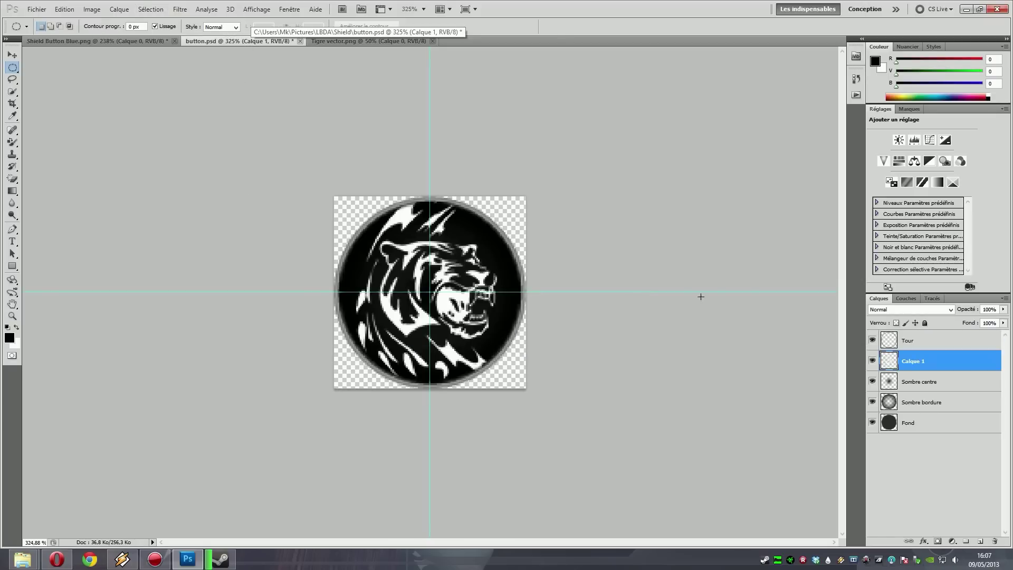
pyautogui.doubleClick(914, 361)
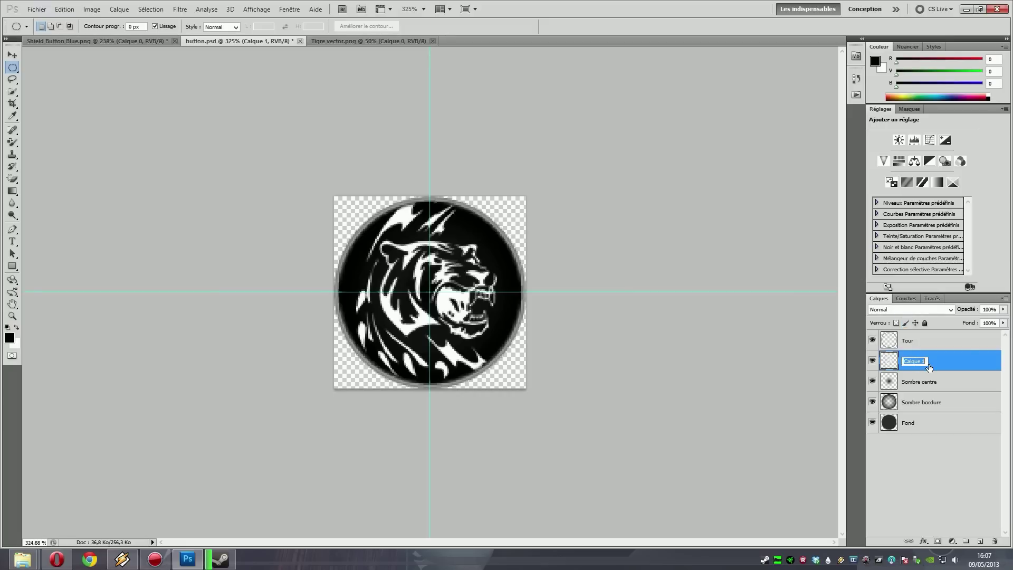
pyautogui.write('Tigre')
pyautogui.press('Return')
pyautogui.rightClick(954, 357)
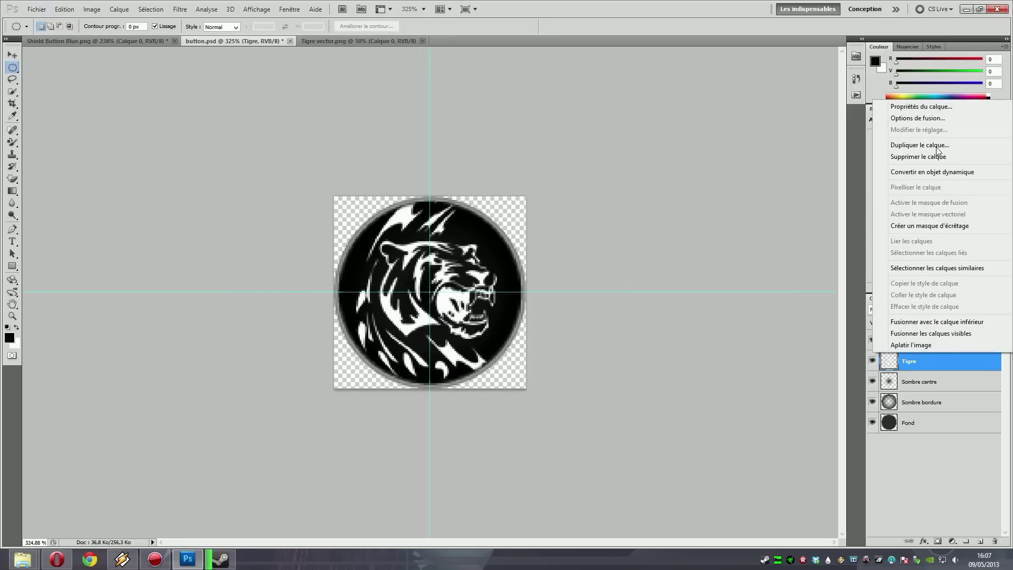
pyautogui.click(908, 116)
pyautogui.click(604, 168)
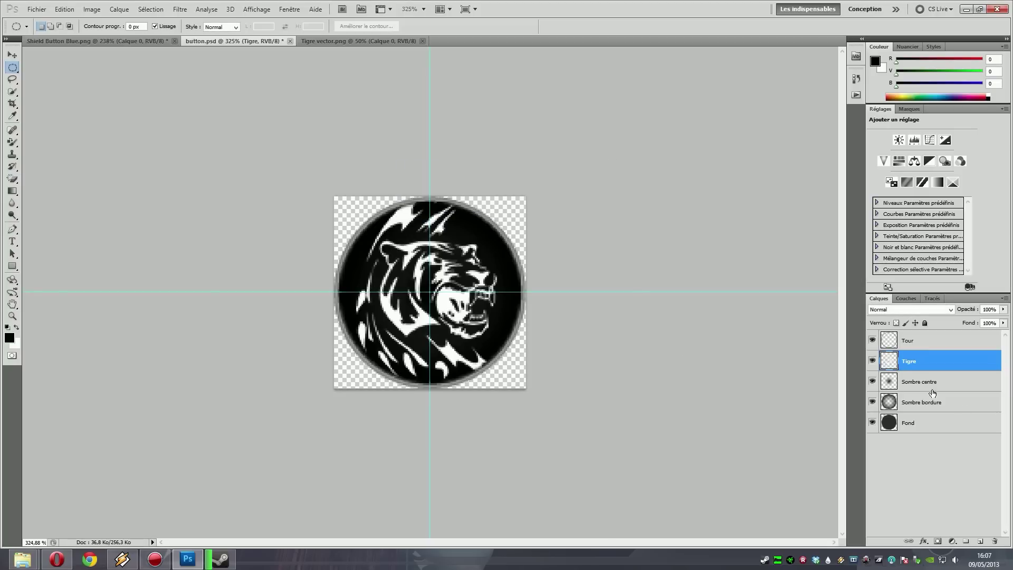
# Move the Tigre layer below Sombre bordure, directly above Fond, and clear all guides from the document
pyautogui.moveTo(910, 364); pyautogui.dragTo(926, 416)
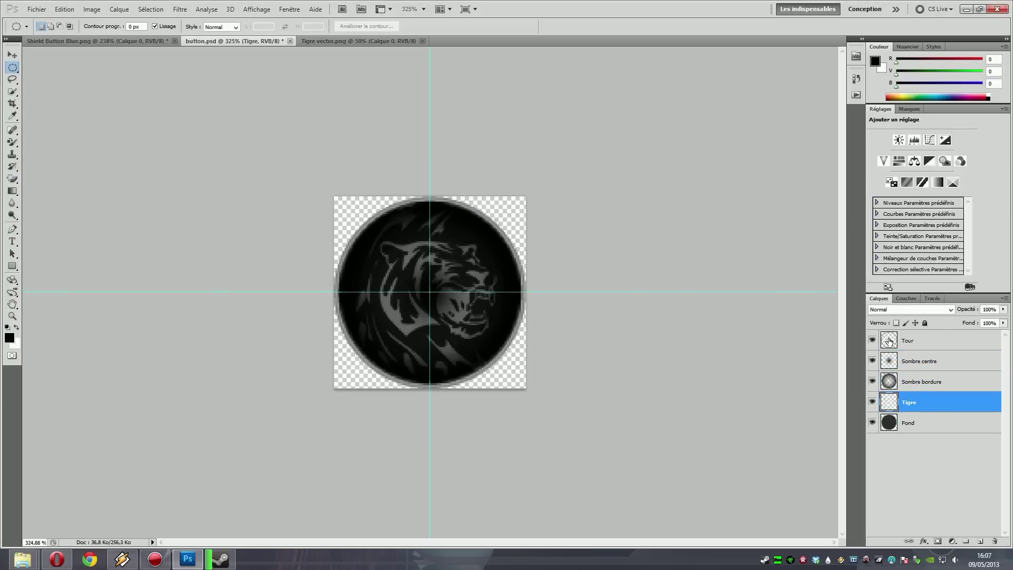
pyautogui.click(939, 388)
pyautogui.click(932, 364)
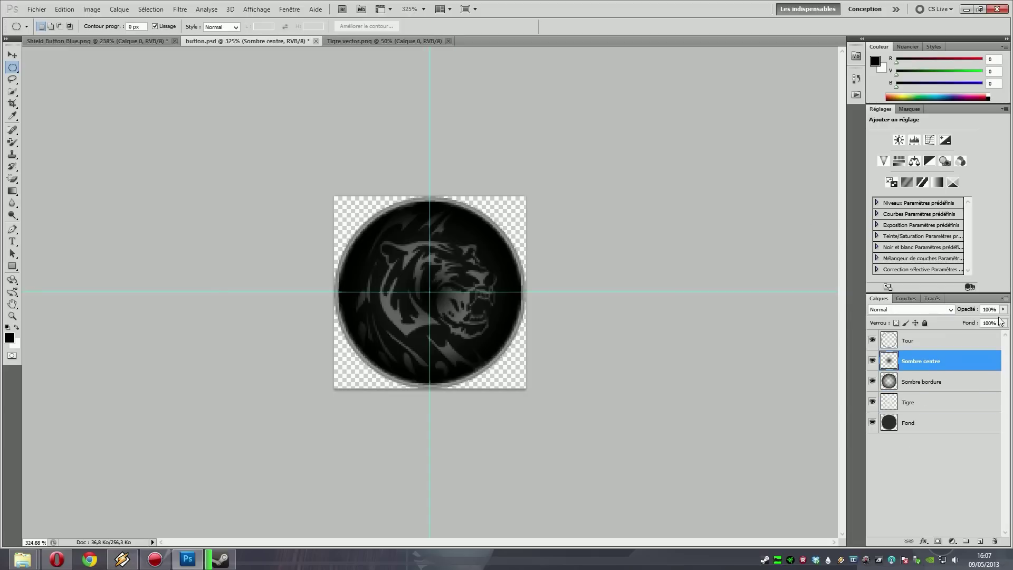
pyautogui.click(256, 9)
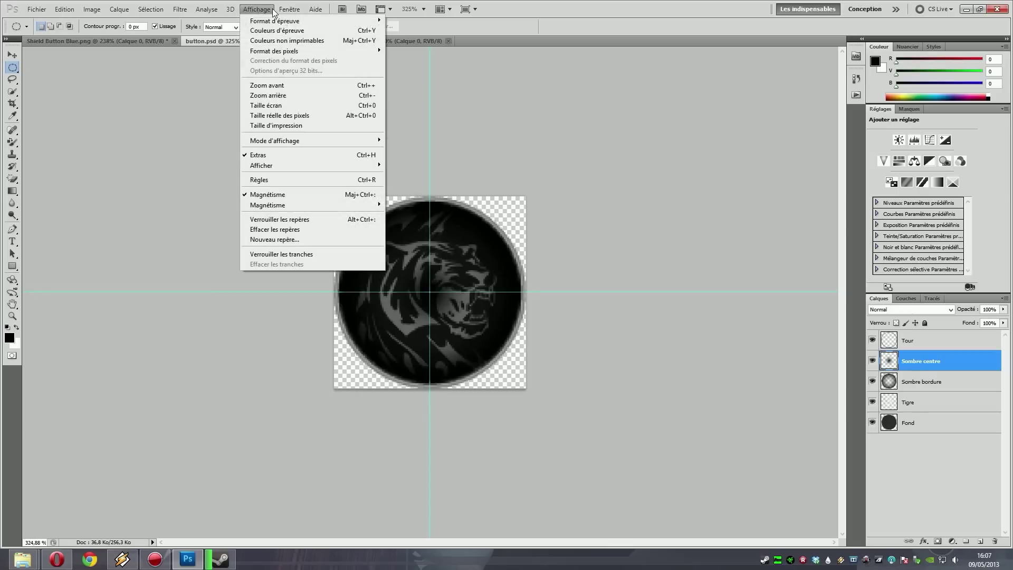
pyautogui.click(289, 230)
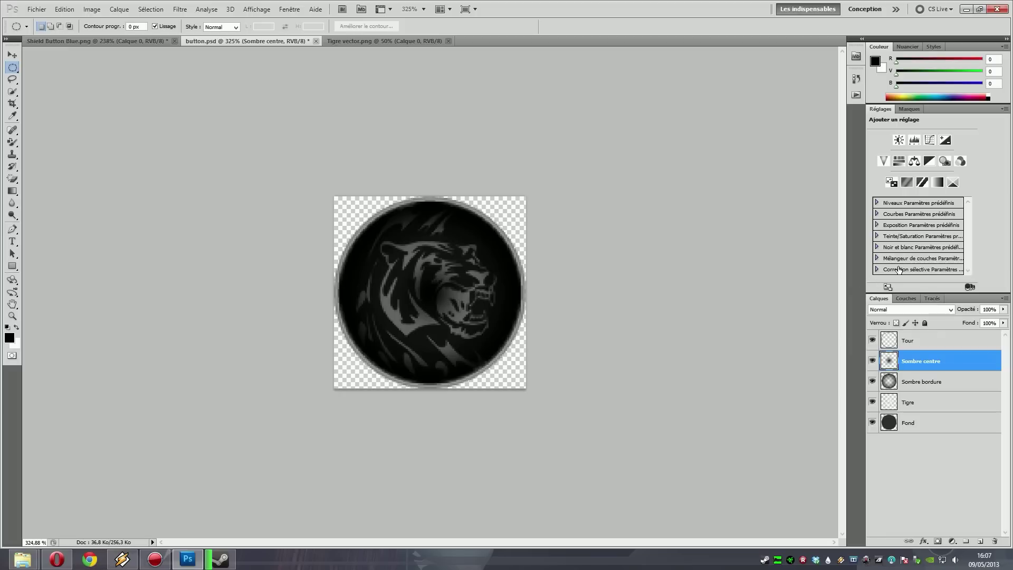
# Set the opacity of the Sombre centre layer to 48% and of the Sombre bordure layer to 93%
pyautogui.click(1003, 309)
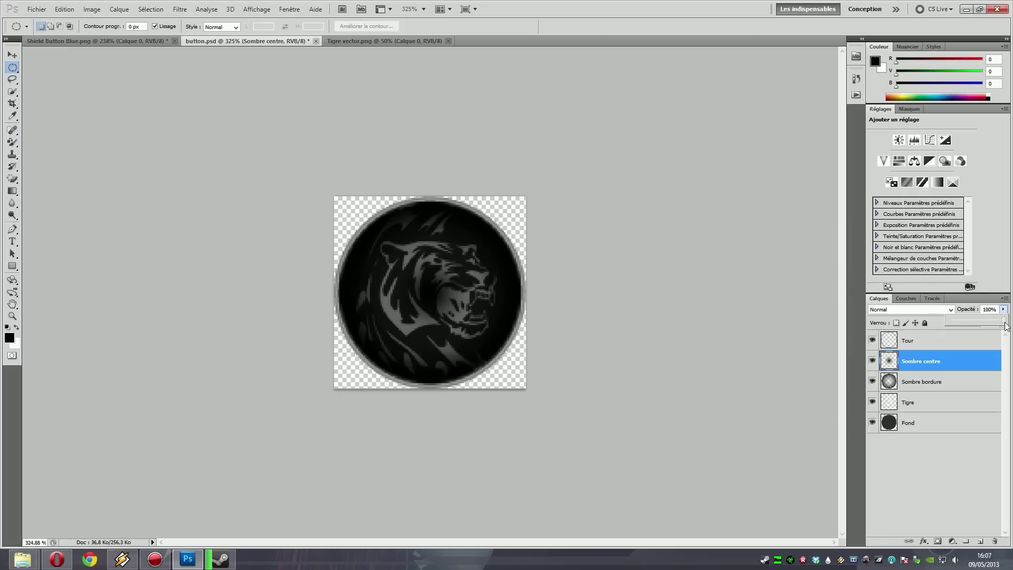
pyautogui.moveTo(1006, 326); pyautogui.dragTo(974, 321)
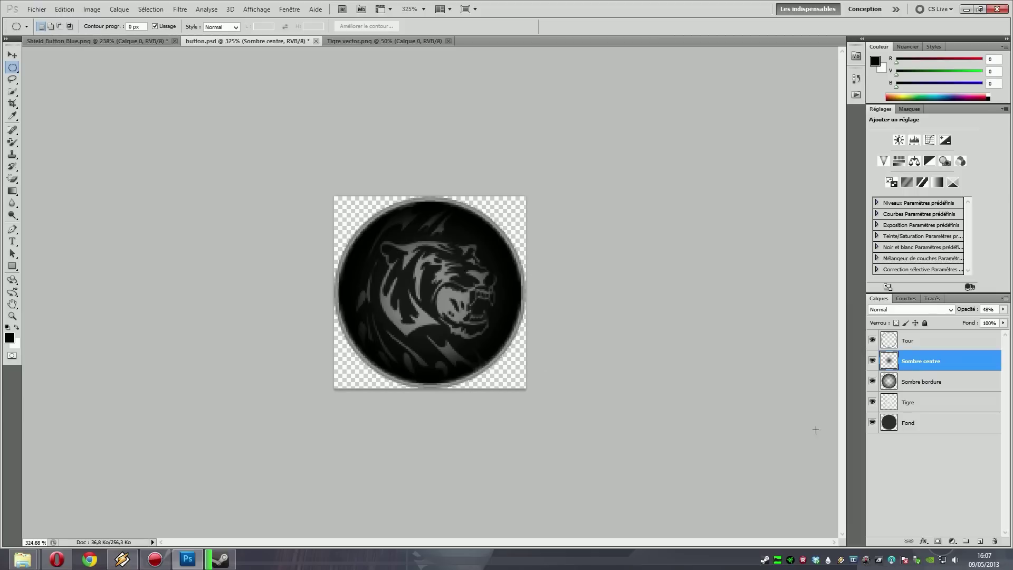
pyautogui.click(930, 394)
pyautogui.click(1003, 310)
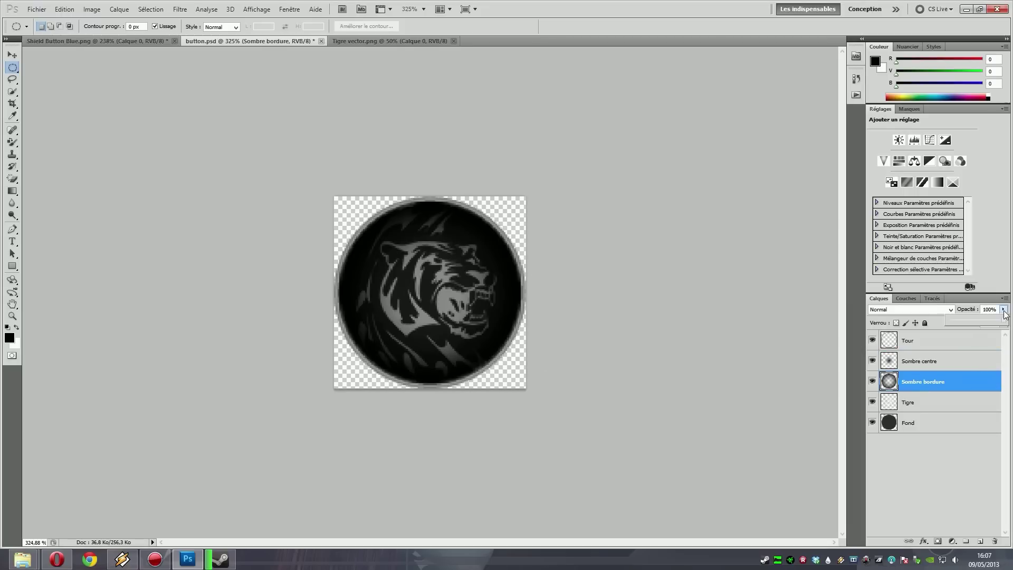
pyautogui.moveTo(972, 320); pyautogui.dragTo(991, 320)
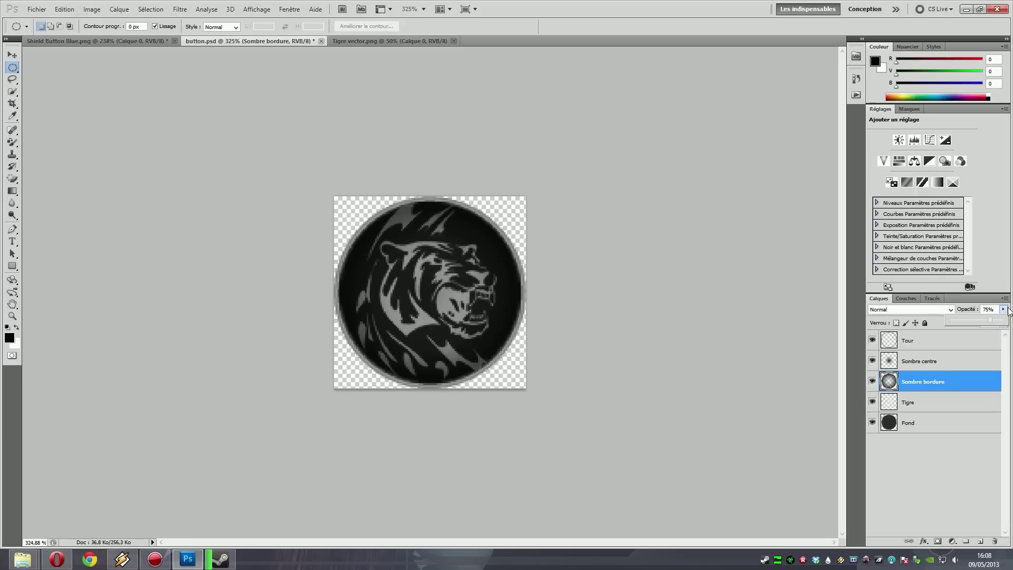
pyautogui.write('93')
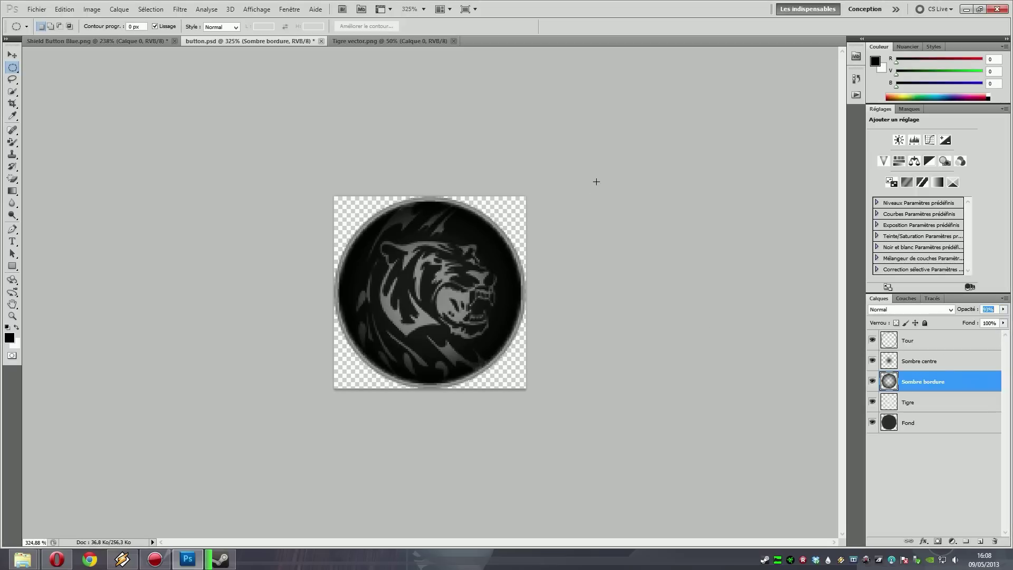
pyautogui.press('Return')
# Save button.psd and compare the tiger button with the original buttons in Shield Button Blue.png
pyautogui.hotkey('ctrl', 's')
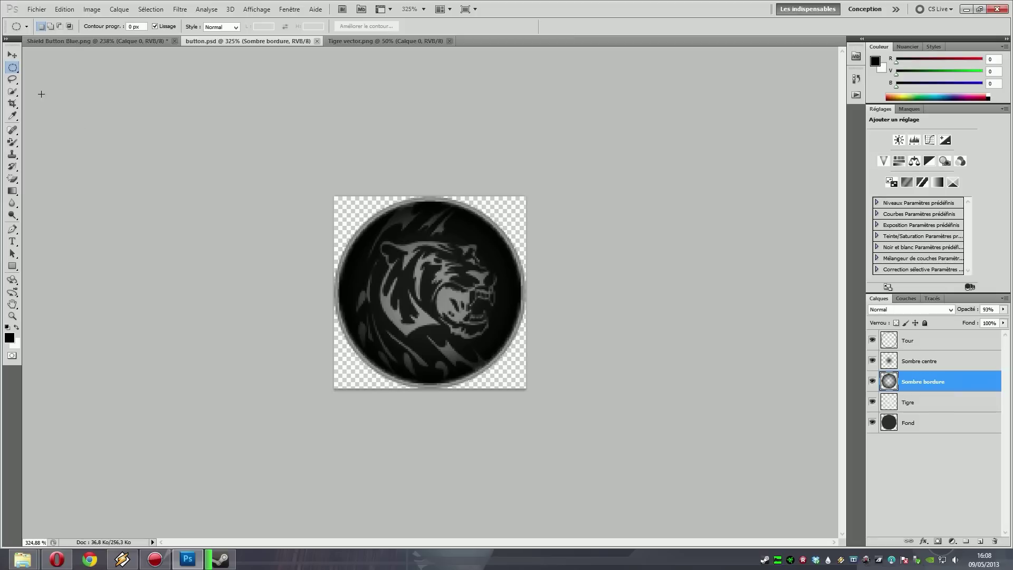
pyautogui.click(67, 41)
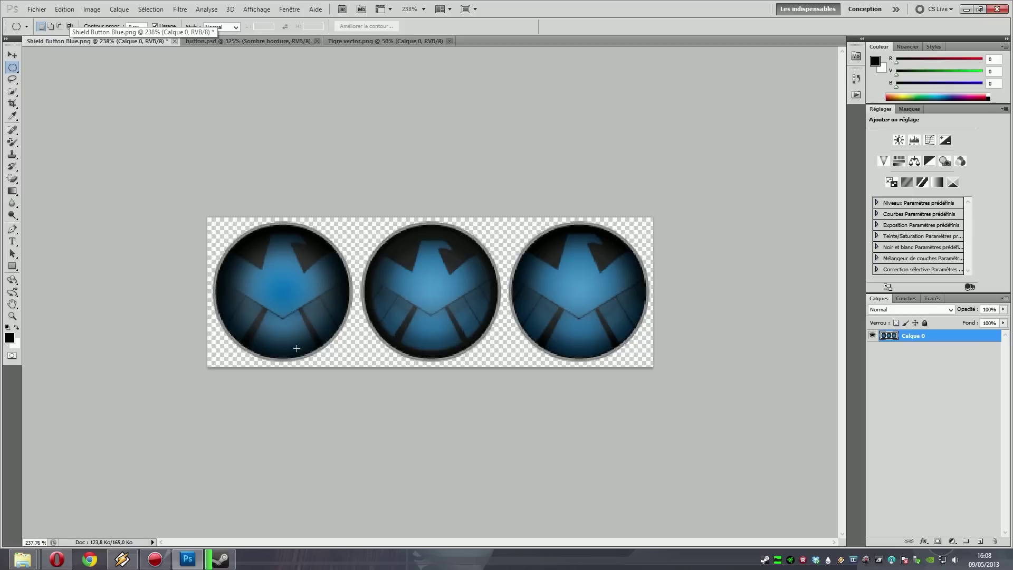
pyautogui.click(211, 42)
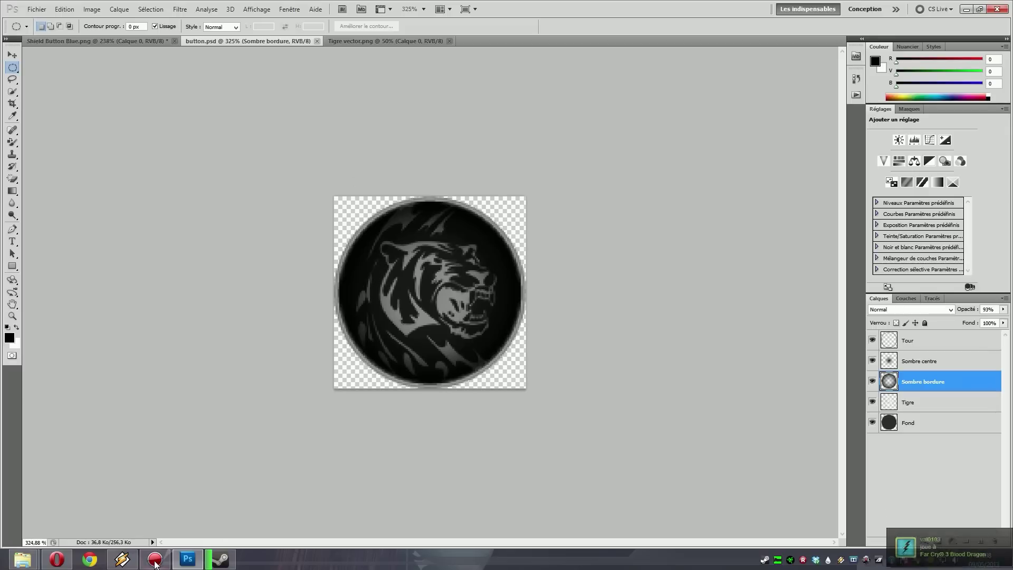
pyautogui.moveTo(41, 551)
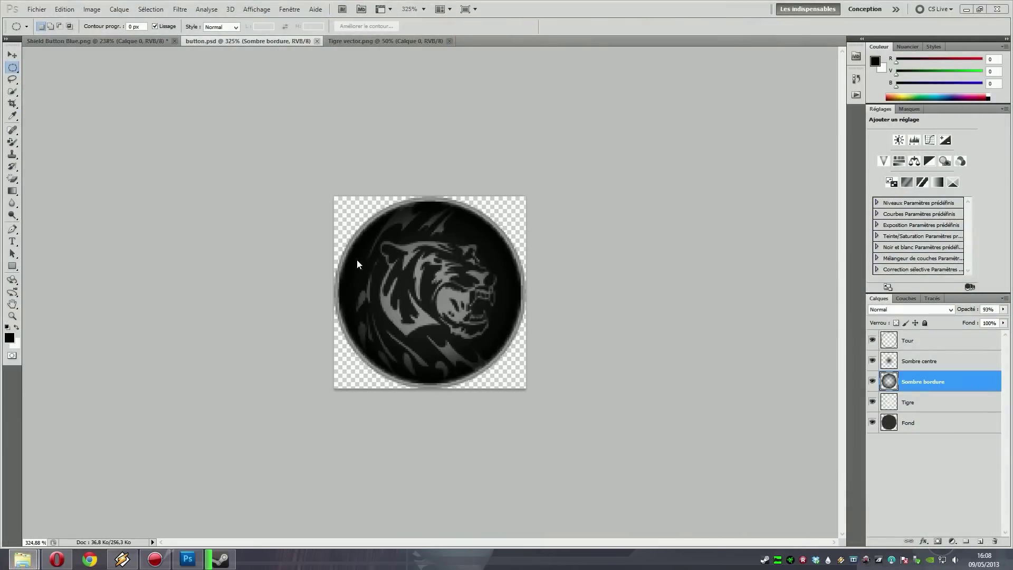
pyautogui.doubleClick(541, 8)
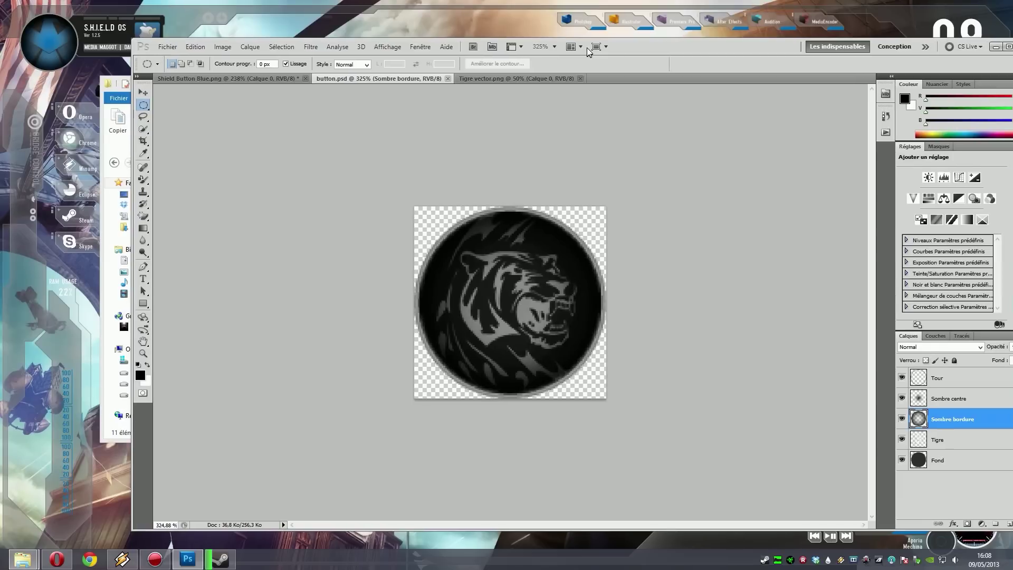
pyautogui.doubleClick(682, 47)
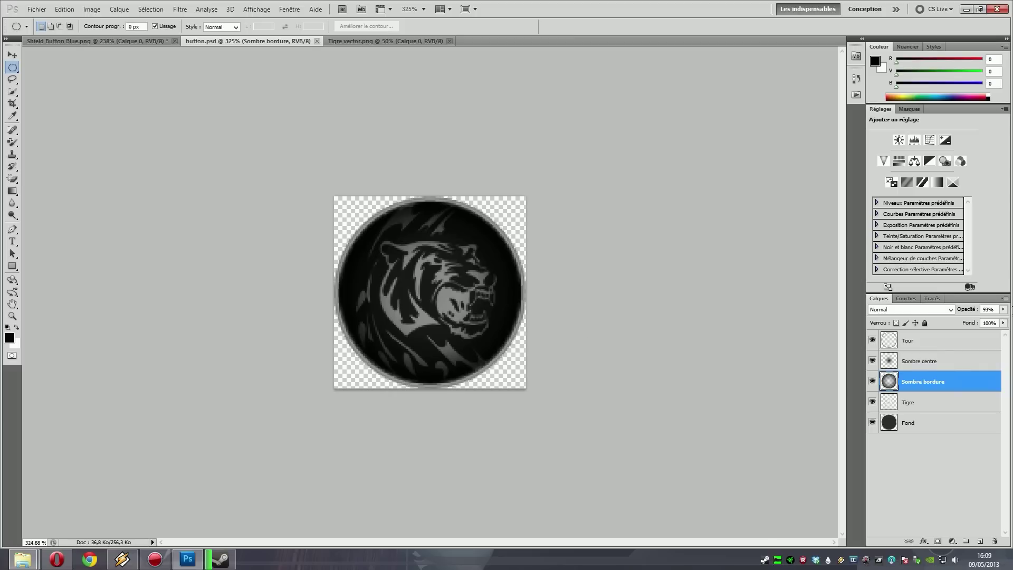
# Add a colour overlay (Incrustation couleur) to the Tigre layer and set its colour to RGB 0, 0, 255
pyautogui.click(929, 401)
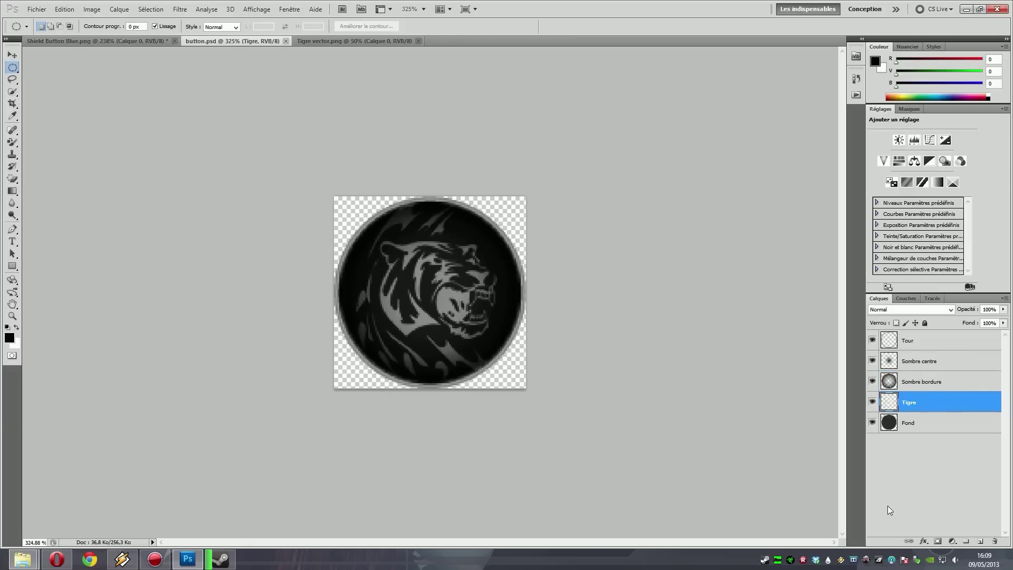
pyautogui.rightClick(932, 409)
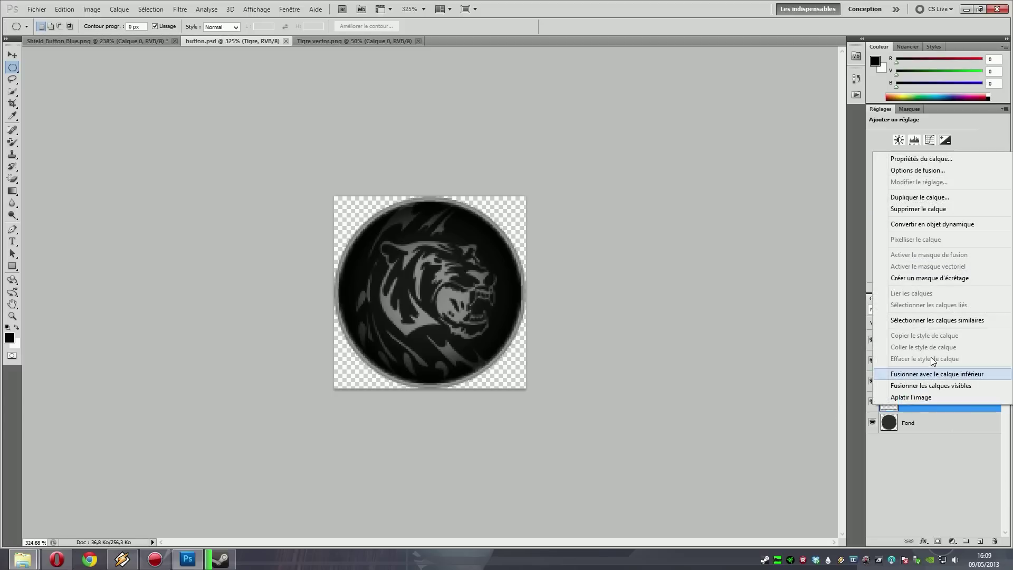
pyautogui.click(918, 170)
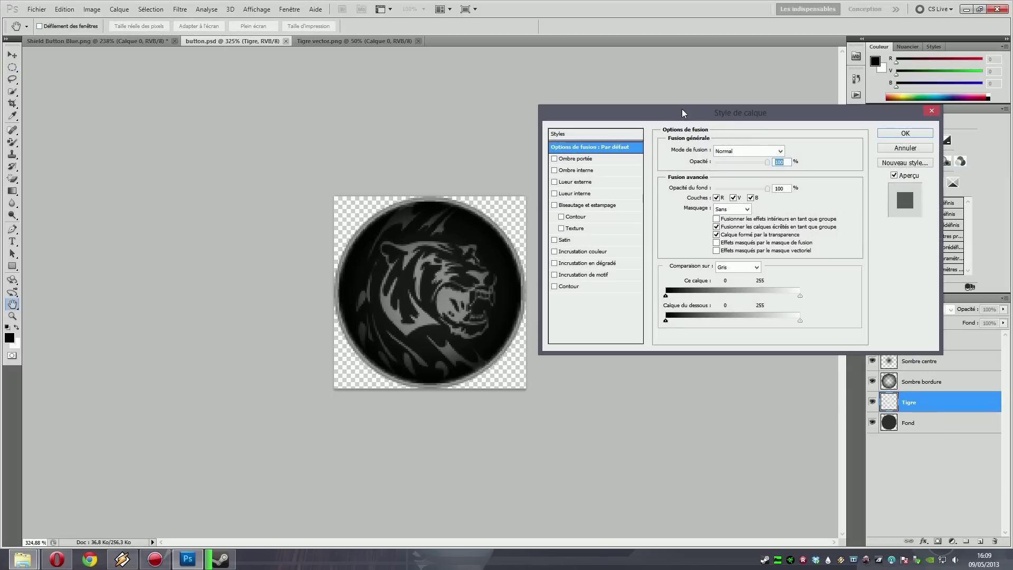
pyautogui.click(591, 253)
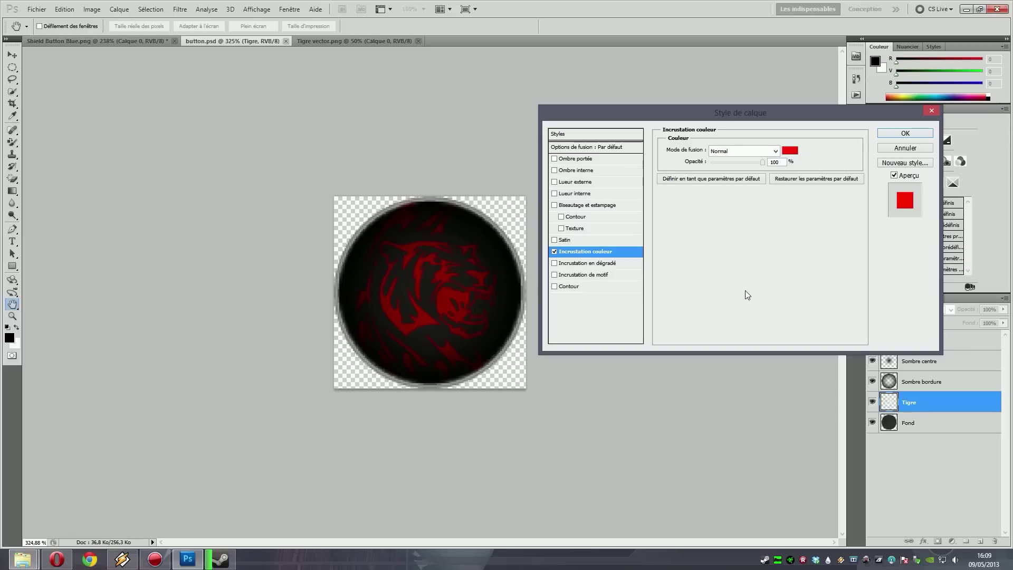
pyautogui.click(790, 151)
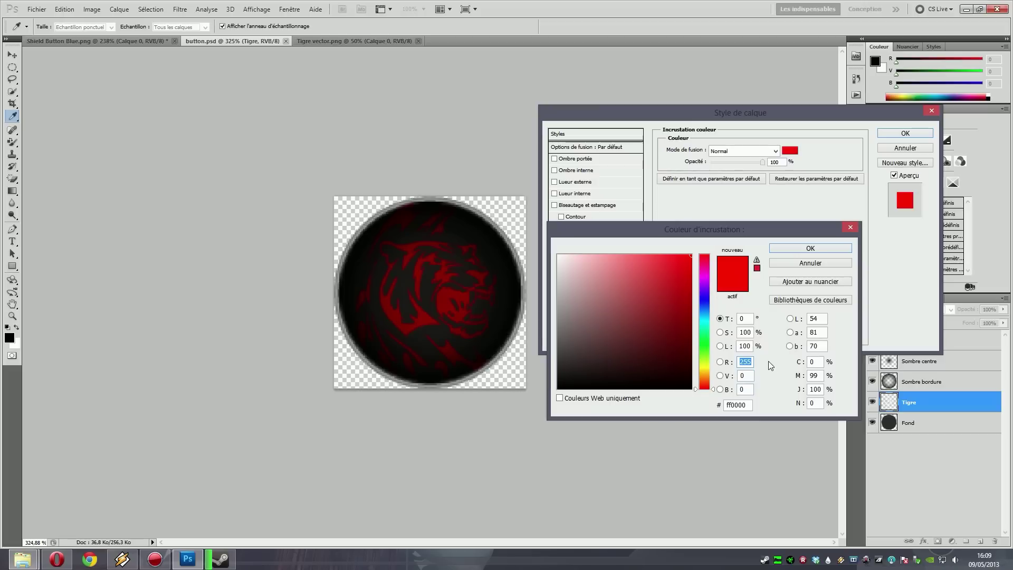
pyautogui.write('0')
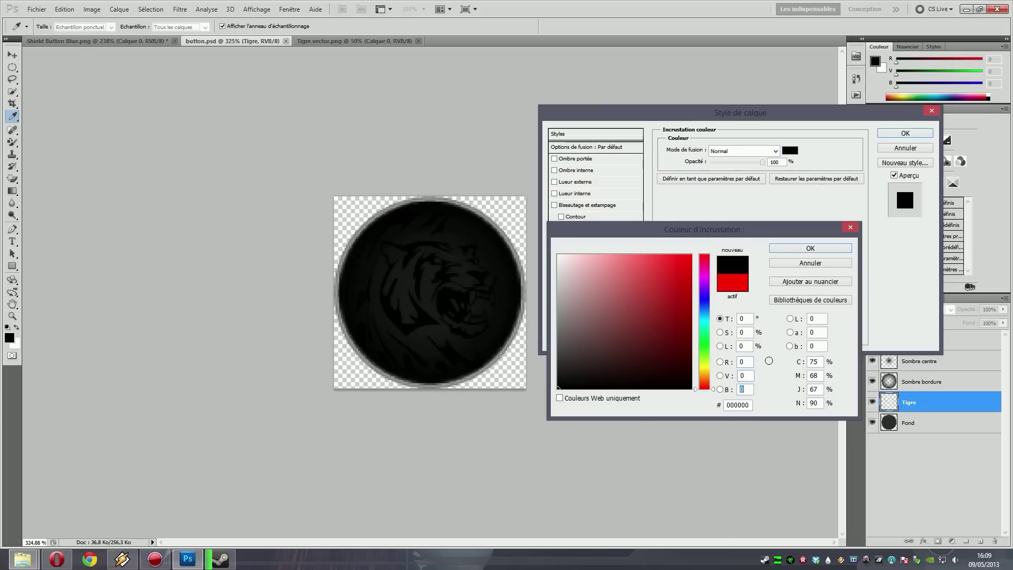
pyautogui.write('255')
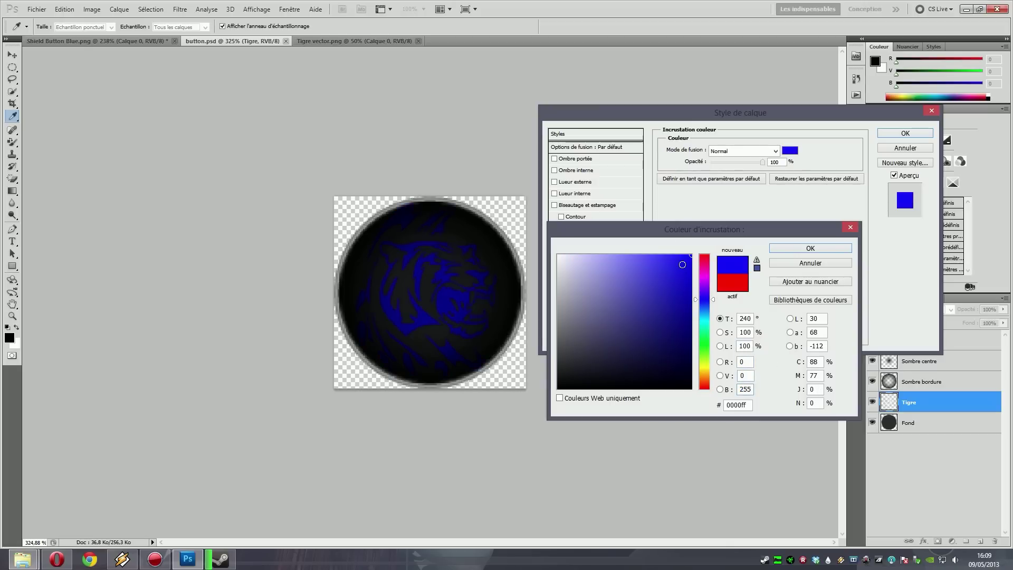
# Change the Tigre overlay colour to a light blue with a hue of 215° and apply the layer style
pyautogui.moveTo(682, 265)
pyautogui.mouseDown()
pyautogui.moveTo(689, 250)
pyautogui.moveTo(667, 242)
pyautogui.moveTo(656, 285)
pyautogui.moveTo(623, 313)
pyautogui.moveTo(665, 290)
pyautogui.moveTo(666, 246)
pyautogui.moveTo(670, 261)
pyautogui.moveTo(657, 249)
pyautogui.moveTo(707, 242)
pyautogui.mouseUp()
pyautogui.moveTo(706, 305); pyautogui.dragTo(706, 309)
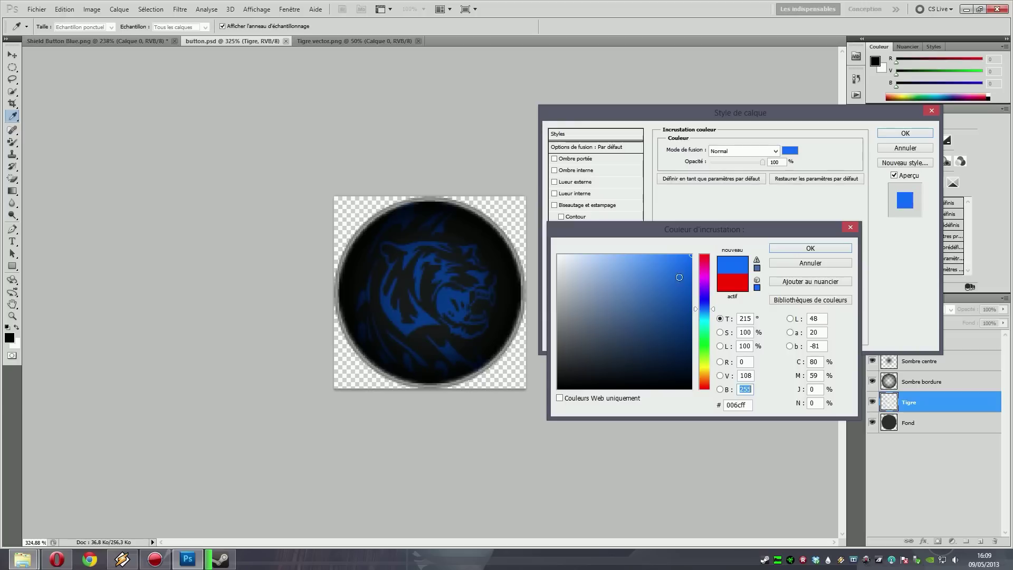
pyautogui.click(651, 257)
pyautogui.click(638, 255)
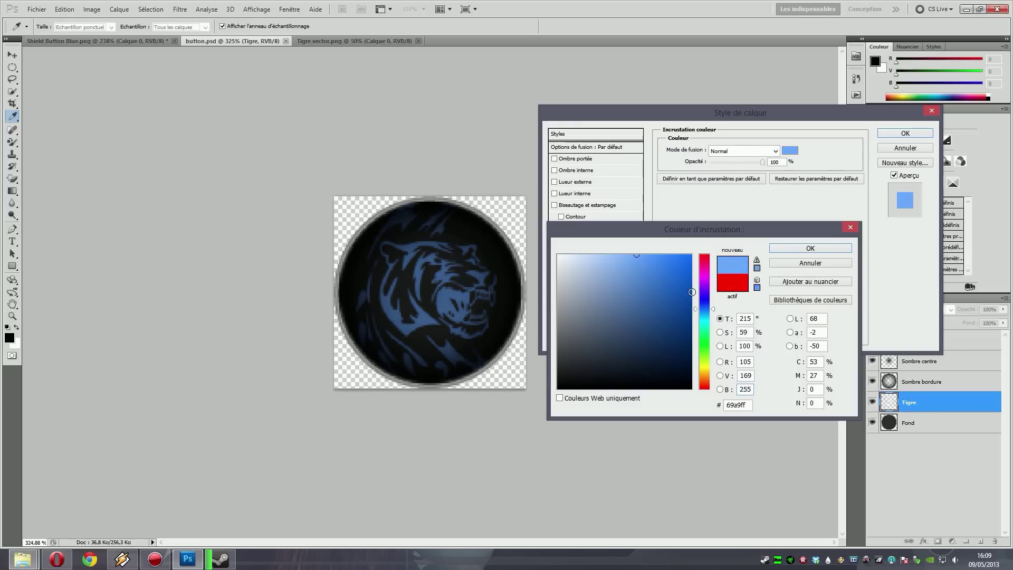
pyautogui.click(611, 255)
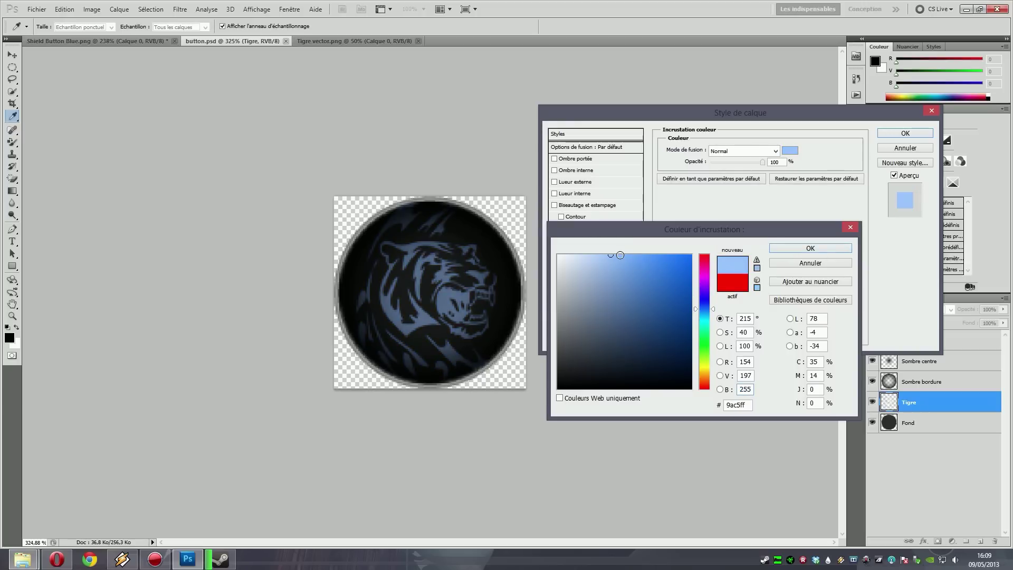
pyautogui.click(620, 255)
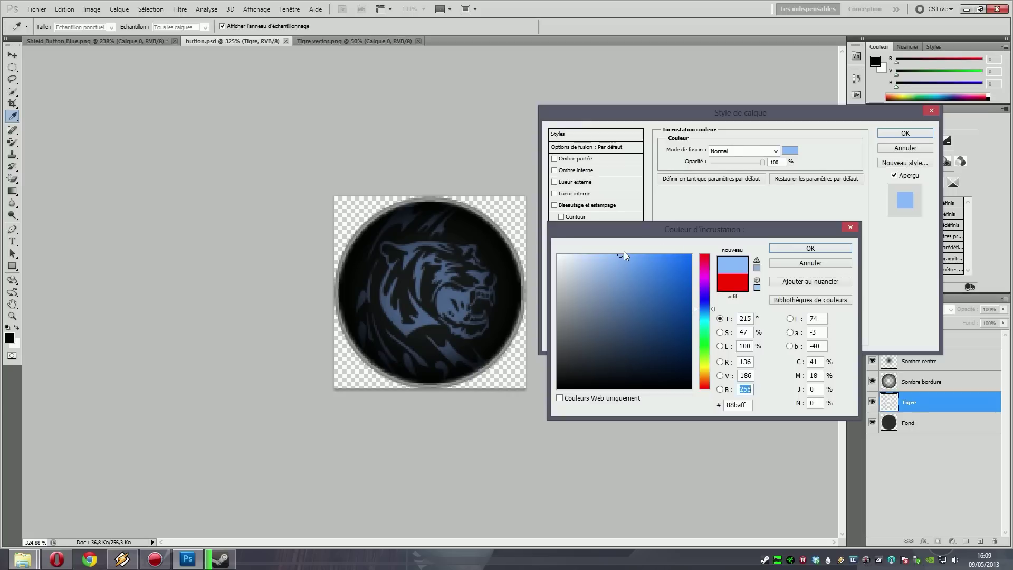
pyautogui.click(626, 252)
pyautogui.click(811, 248)
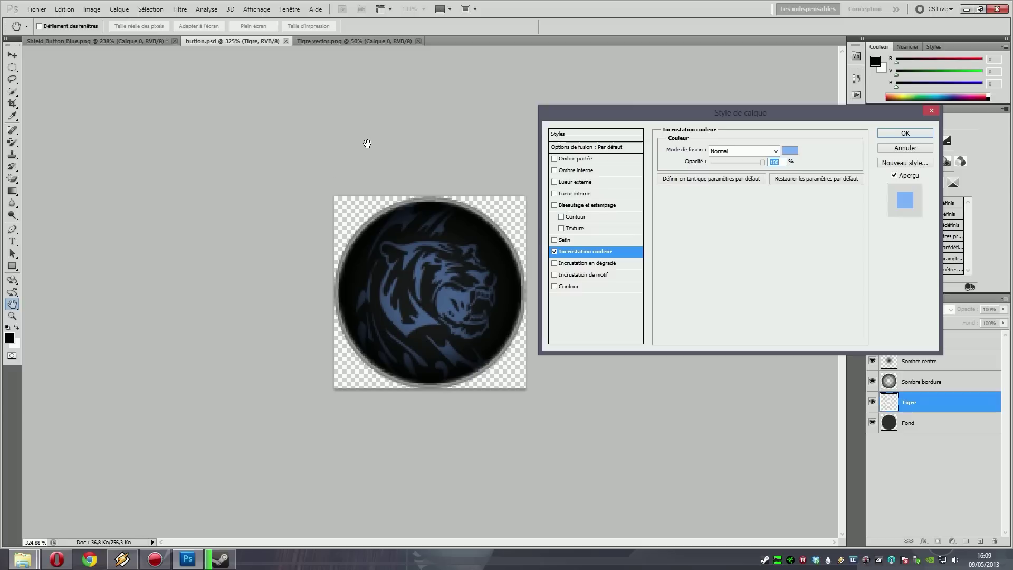
pyautogui.press('Return')
# Save button.psd and compare the blue tiger button with the original buttons in Shield Button Blue.png
pyautogui.hotkey('ctrl', 's')
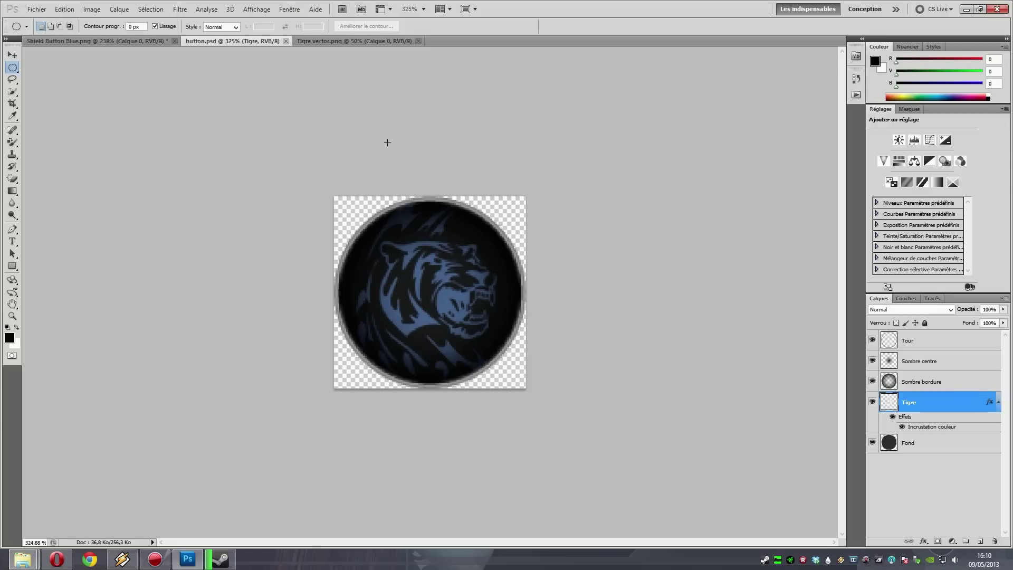
pyautogui.click(128, 44)
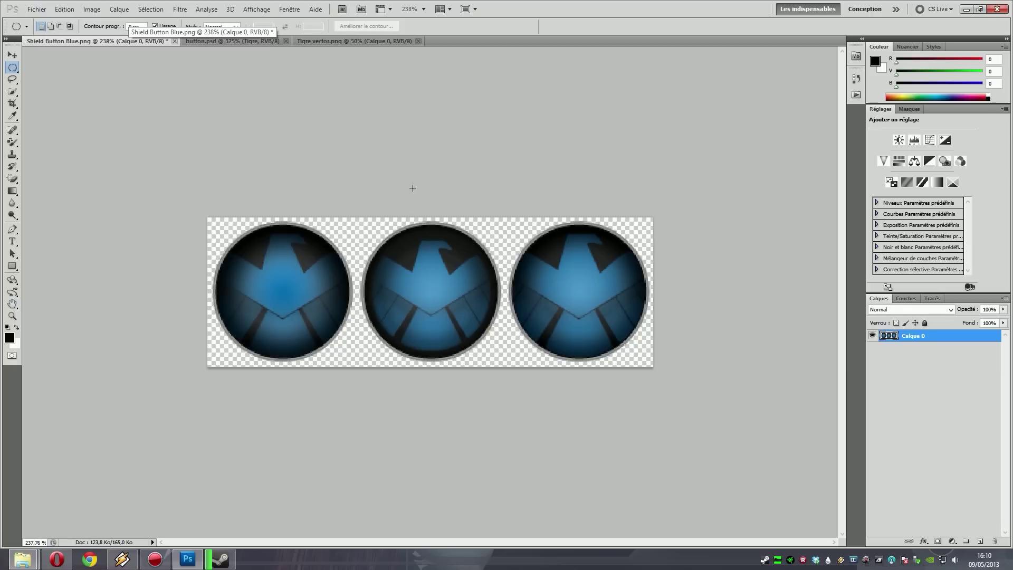
pyautogui.click(252, 45)
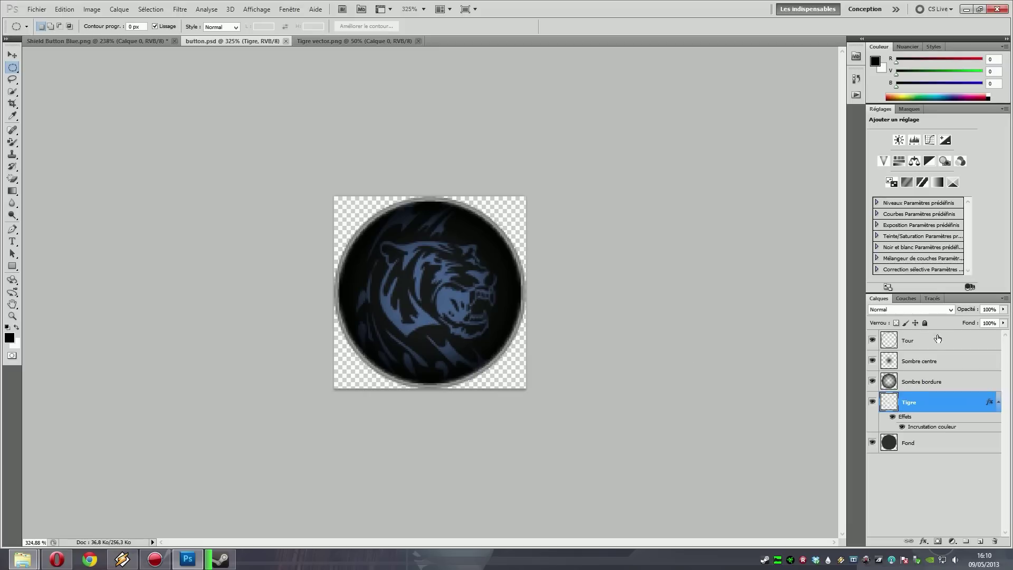
# Merge all visible layers of button.psd into the Tour layer
pyautogui.click(923, 481)
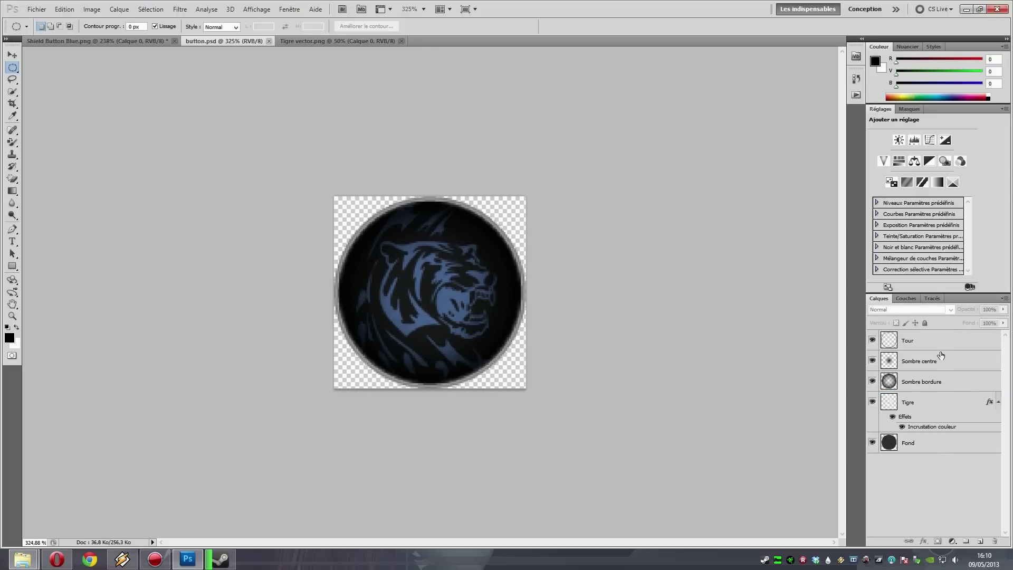
pyautogui.click(929, 340)
pyautogui.rightClick(929, 340)
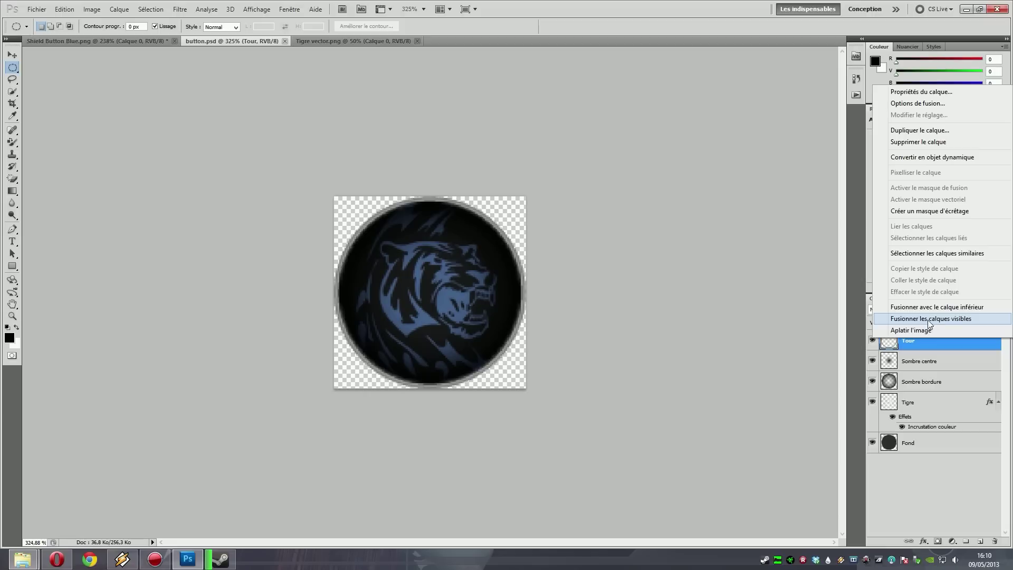
pyautogui.click(929, 319)
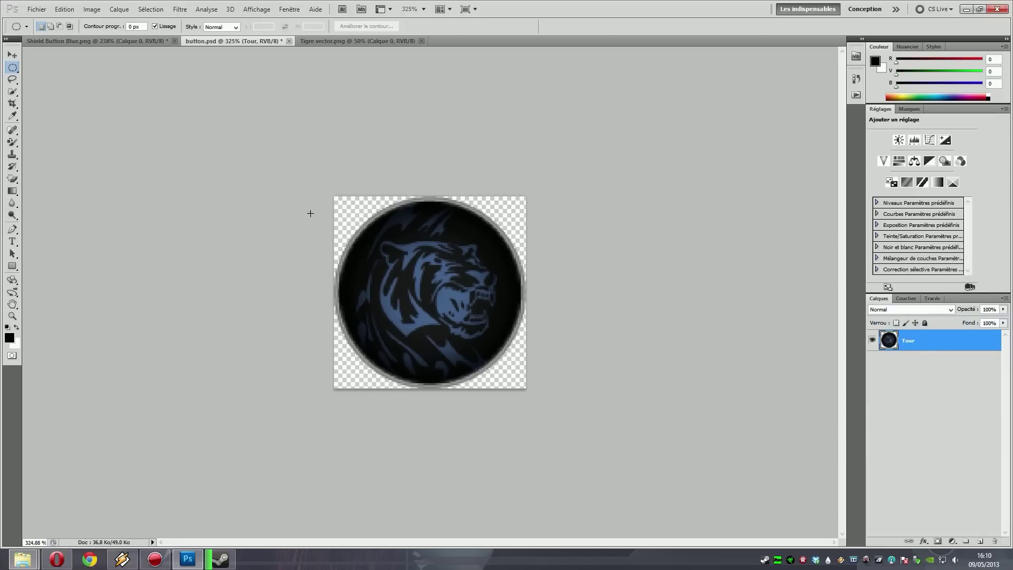
# Select the whole canvas with a rectangular selection, copy the merged button, and clear the selection
pyautogui.moveTo(675, 483); pyautogui.dragTo(674, 484)
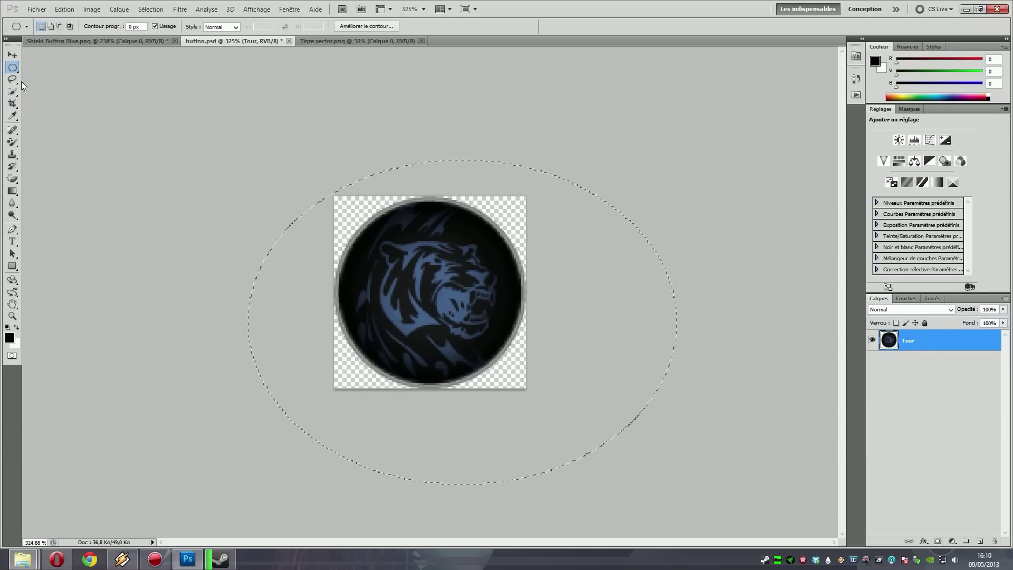
pyautogui.moveTo(15, 67); pyautogui.dragTo(63, 67)
pyautogui.click(63, 66)
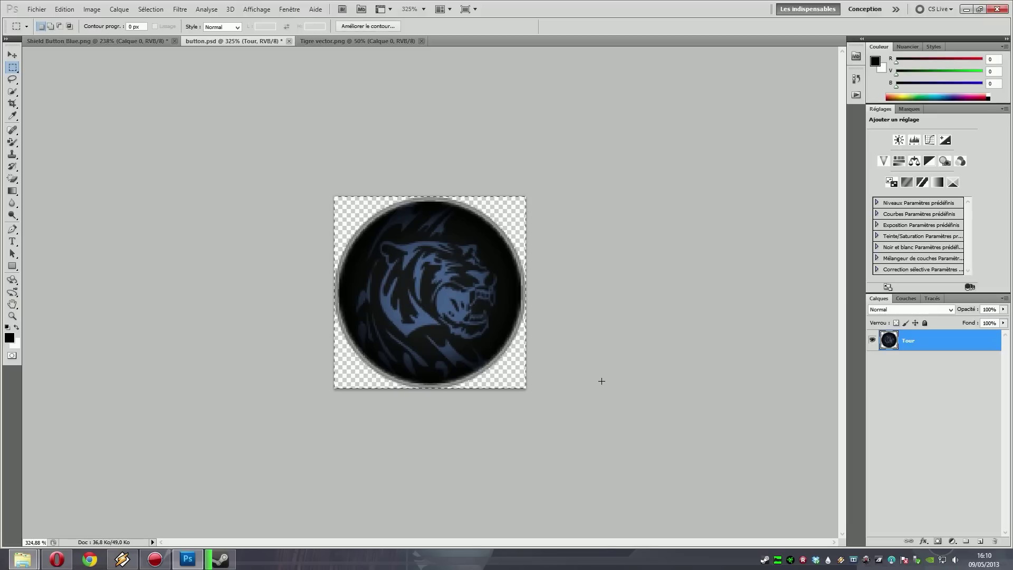
pyautogui.click(603, 337)
# Revert button.psd in the history to the Incrustation couleur state to restore its separate layers
pyautogui.click(857, 79)
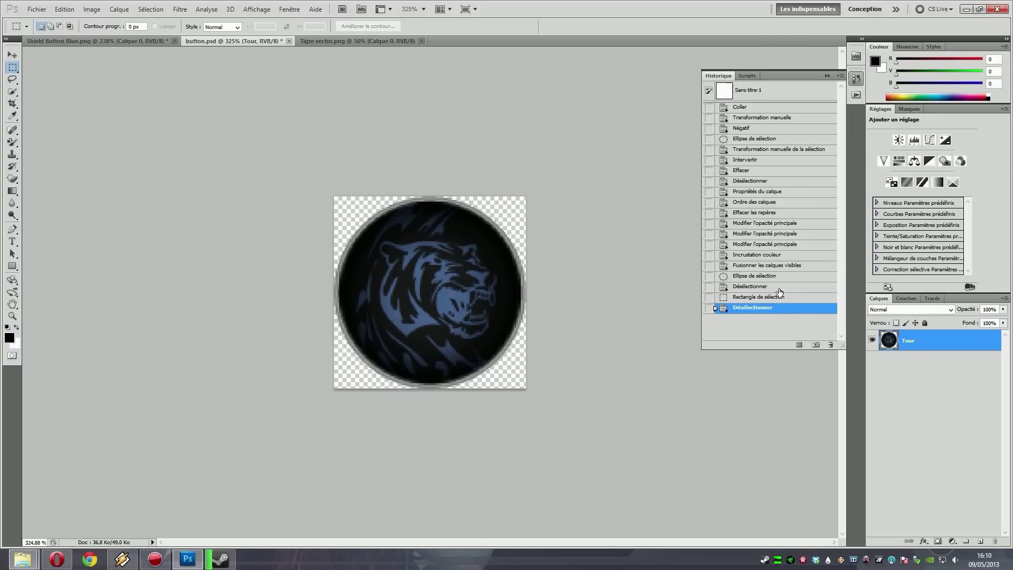
pyautogui.click(767, 269)
pyautogui.click(766, 255)
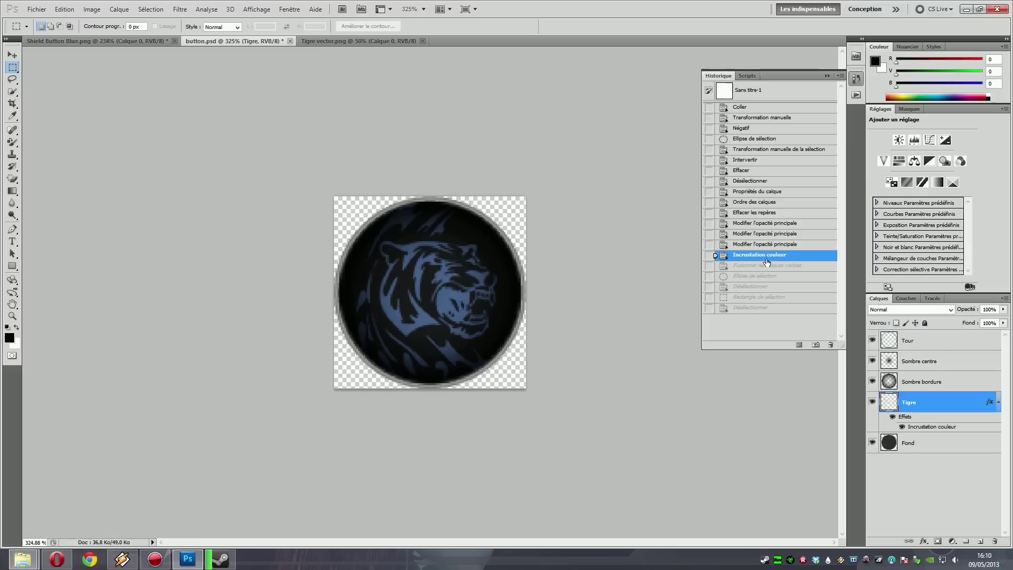
pyautogui.click(853, 80)
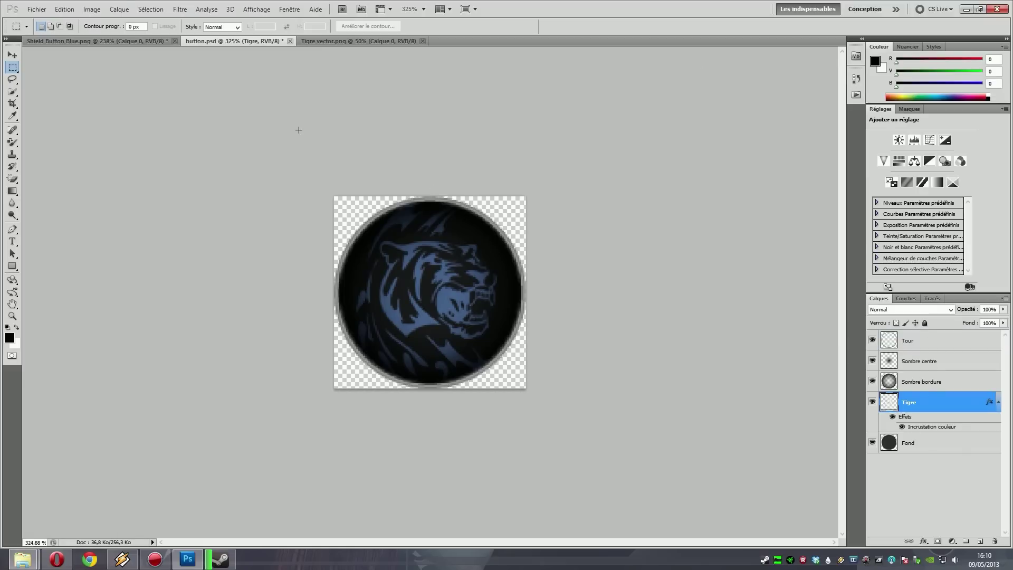
# Paste the copied tiger button into Shield Button Blue.png as a new layer and activate the Move tool
pyautogui.click(88, 42)
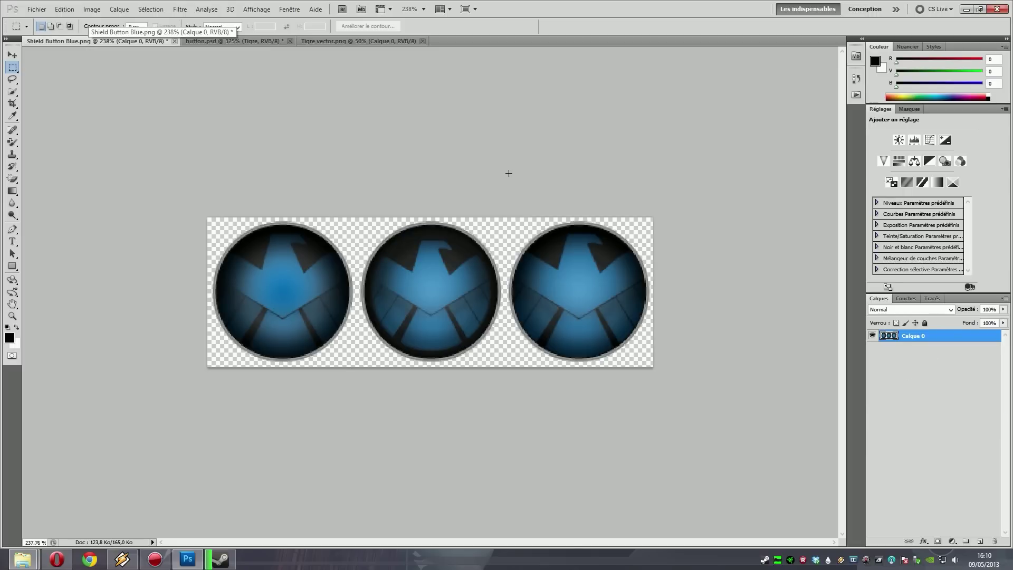
pyautogui.hotkey('ctrl', 'v')
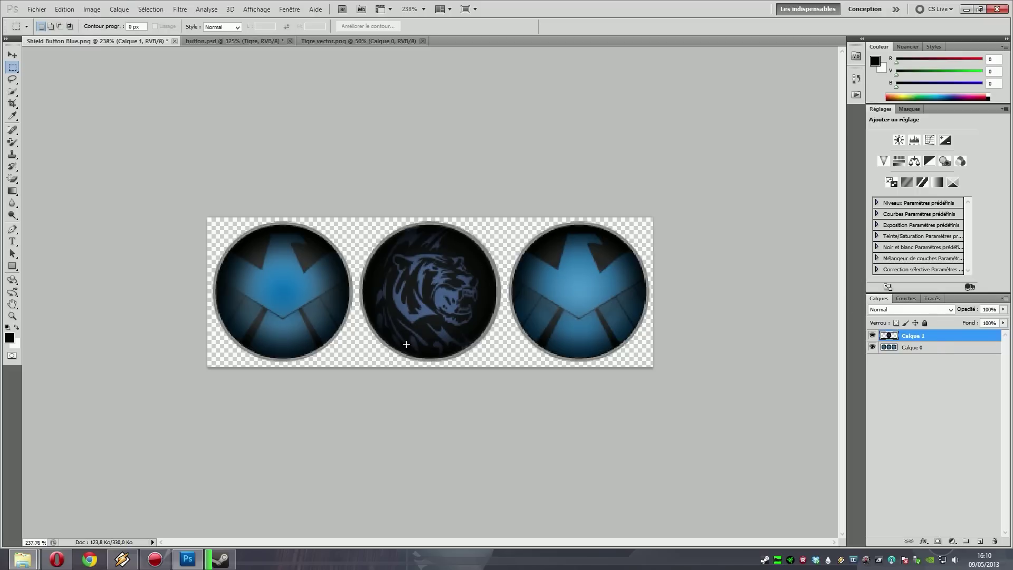
pyautogui.press('v')
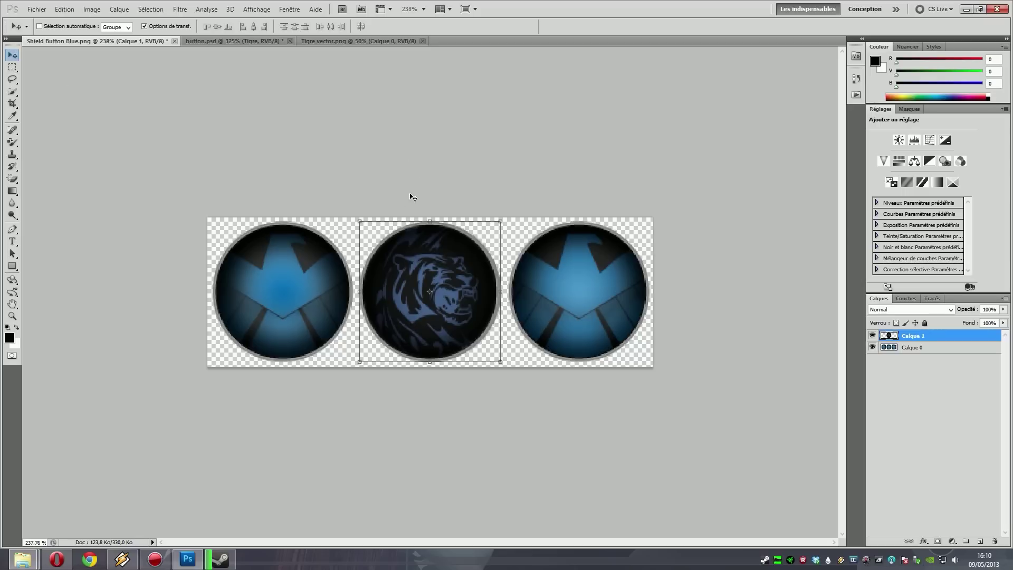
# Add a horizontal guide at 50% in Shield Button Blue.png
pyautogui.click(248, 9)
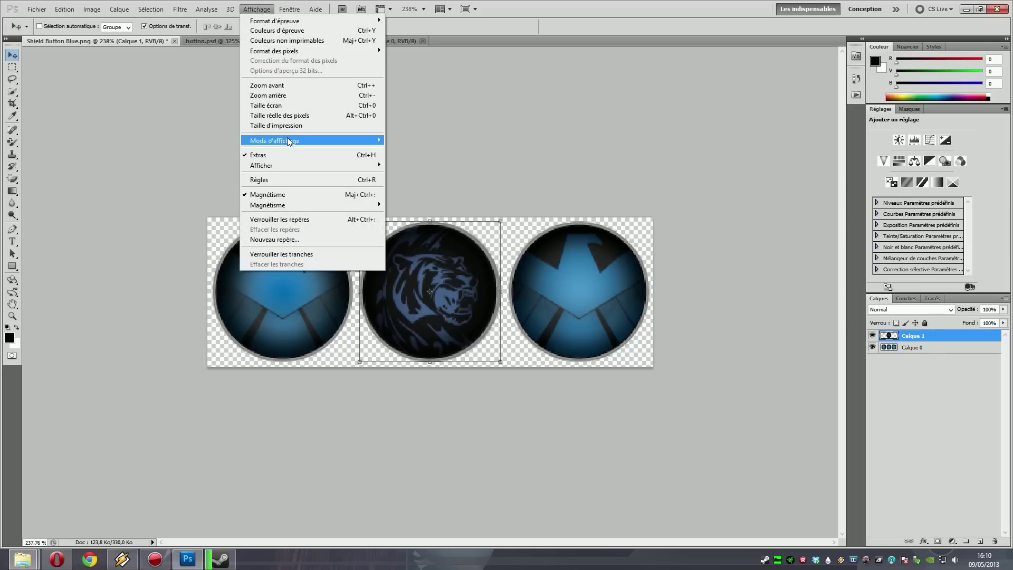
pyautogui.click(285, 235)
pyautogui.click(458, 191)
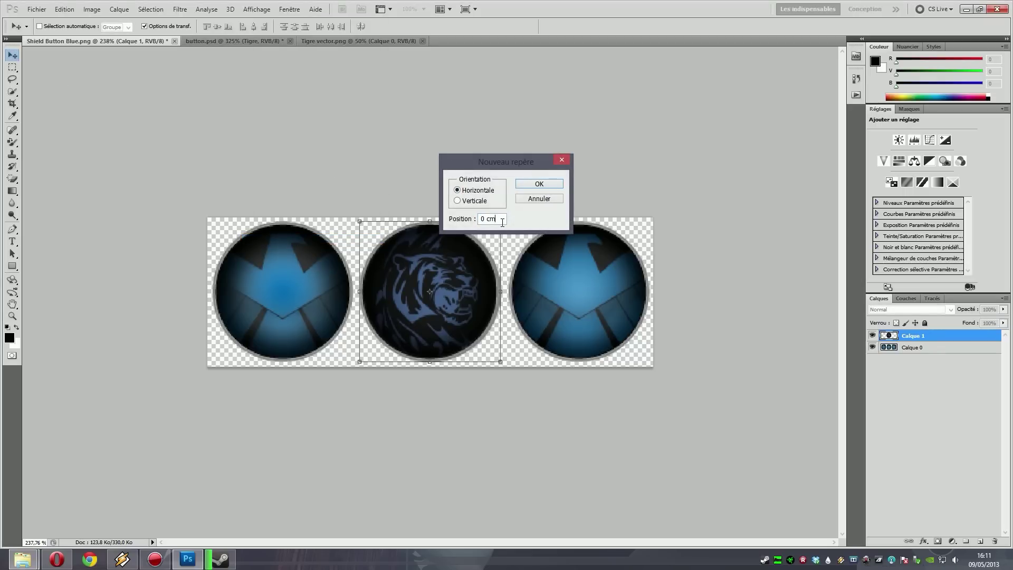
pyautogui.write('50%')
pyautogui.press('Return')
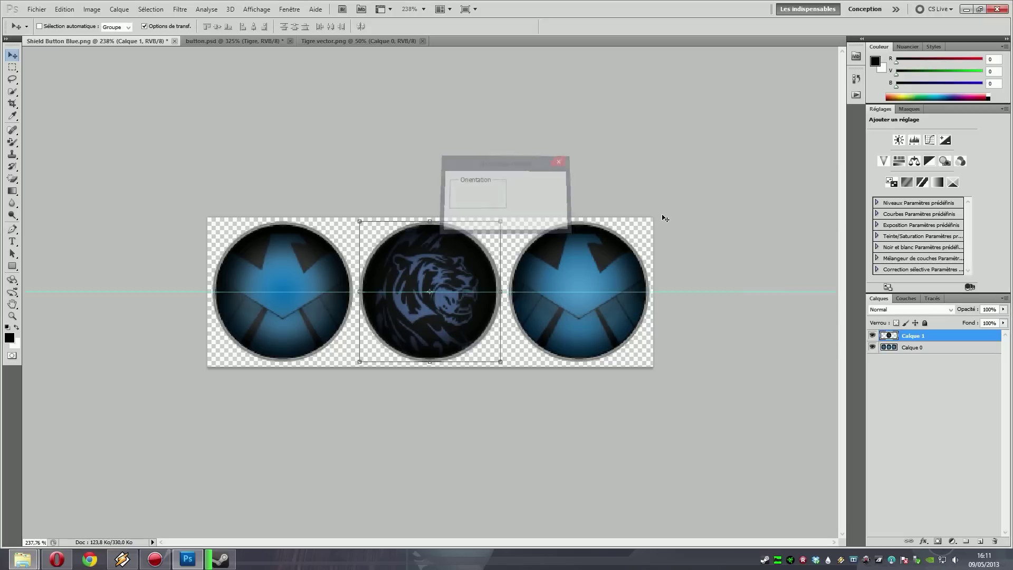
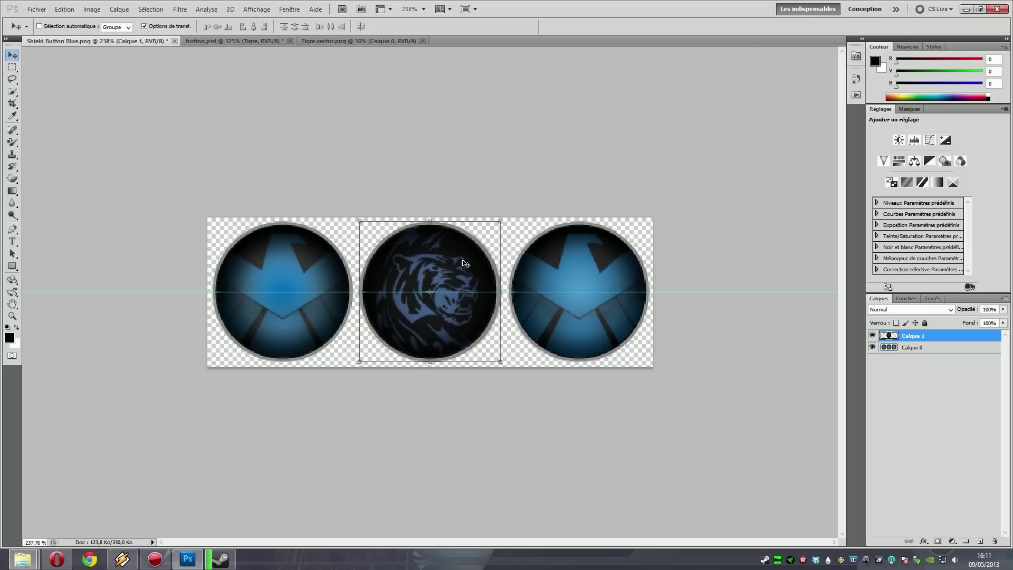
# Move the tiger button exactly over the first original button along the guide, and hide the Calque 0 layer
pyautogui.moveTo(466, 263); pyautogui.dragTo(317, 261)
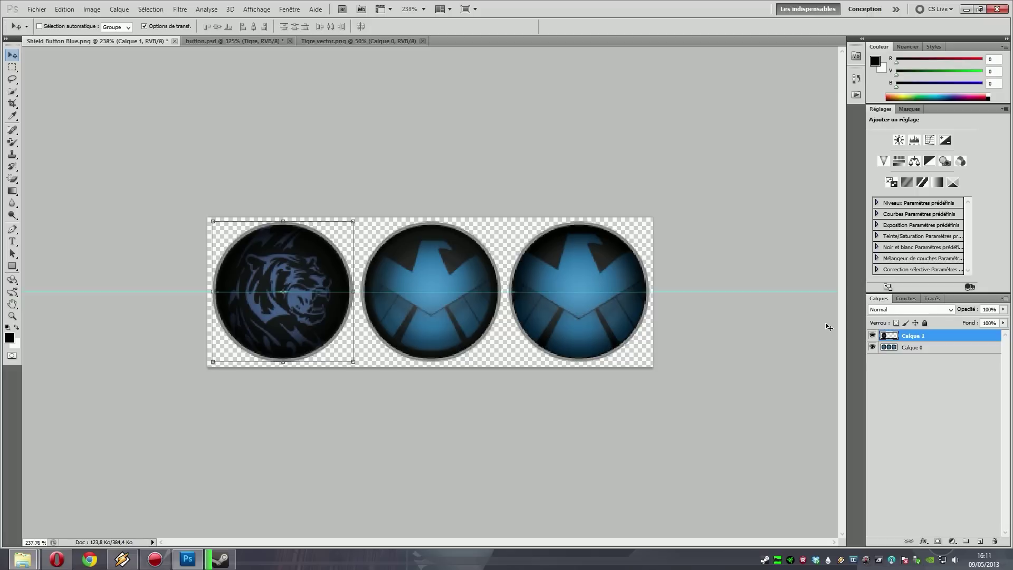
pyautogui.click(872, 348)
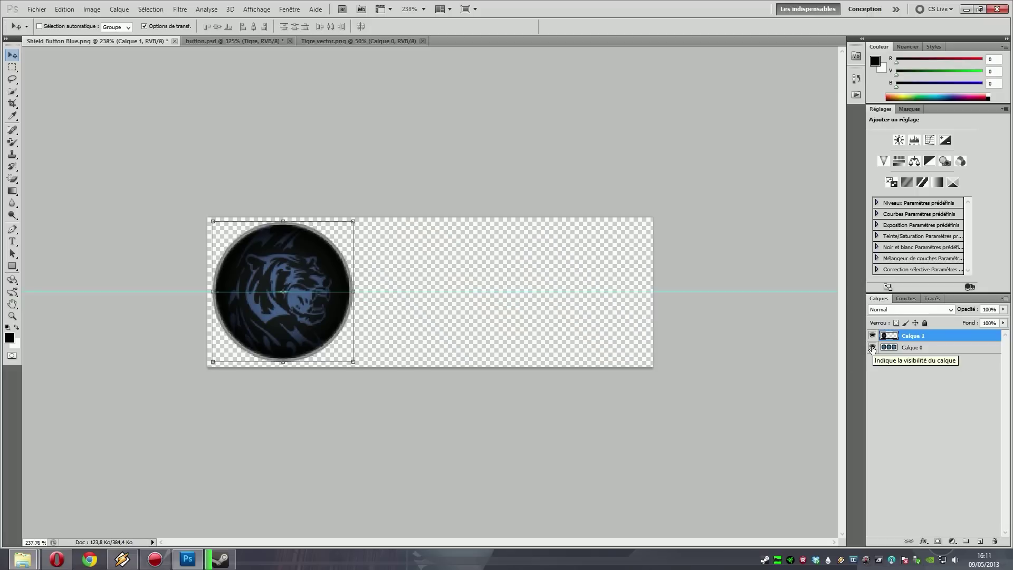
# Show the Calque 0 layer with the original buttons again in Shield Button Blue.png
pyautogui.click(872, 347)
pyautogui.click(873, 347)
pyautogui.click(872, 347)
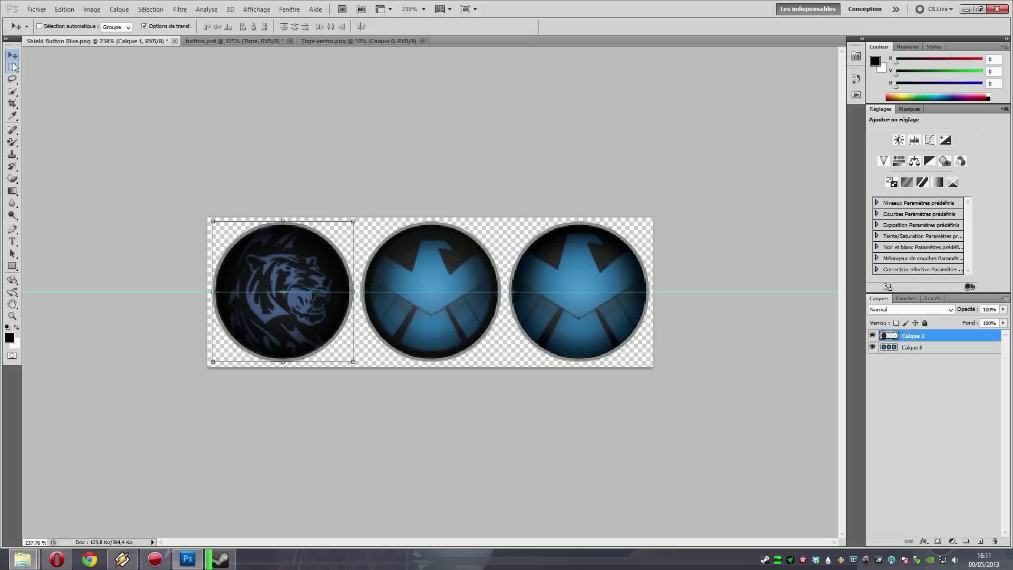
# Copy a brighter tiger button from button.psd by merging its visible layers with the Sombre centre layer hidden
pyautogui.click(233, 37)
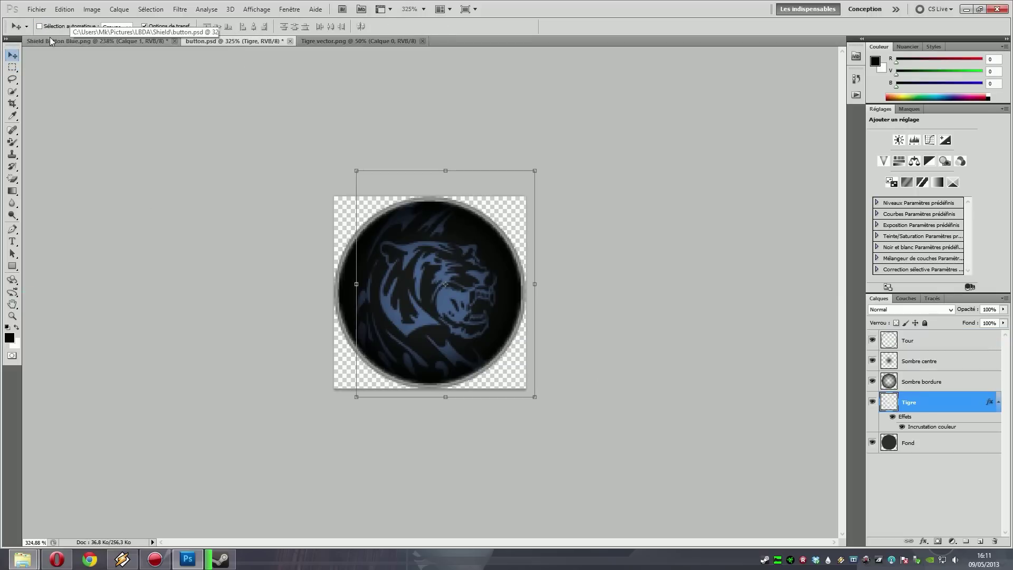
pyautogui.click(13, 68)
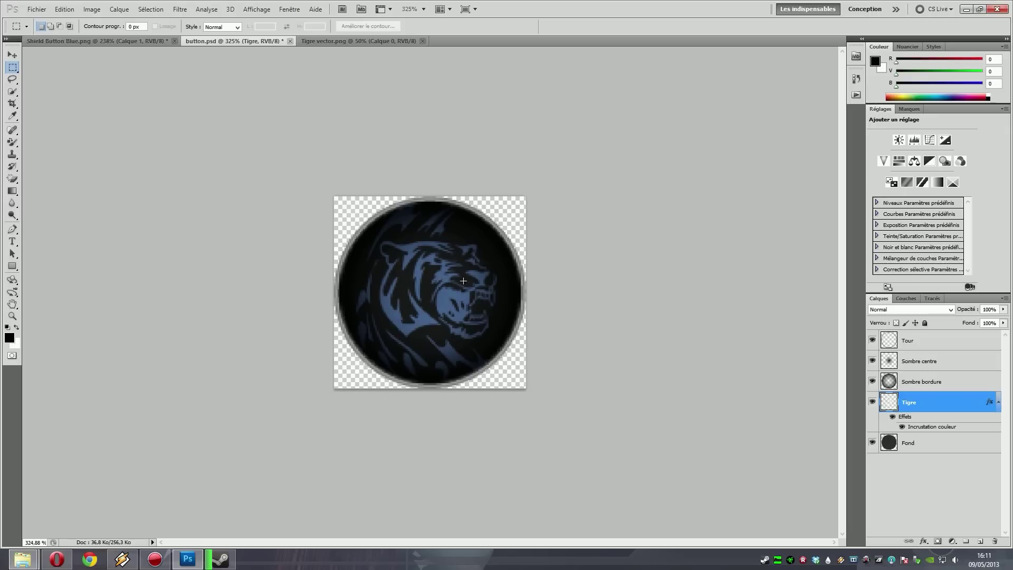
pyautogui.click(125, 40)
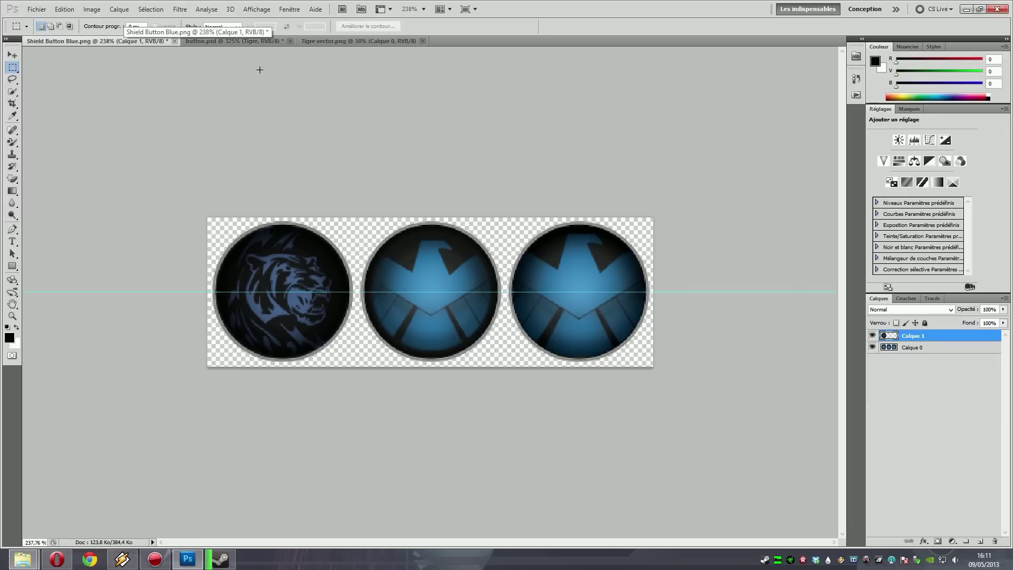
pyautogui.click(211, 40)
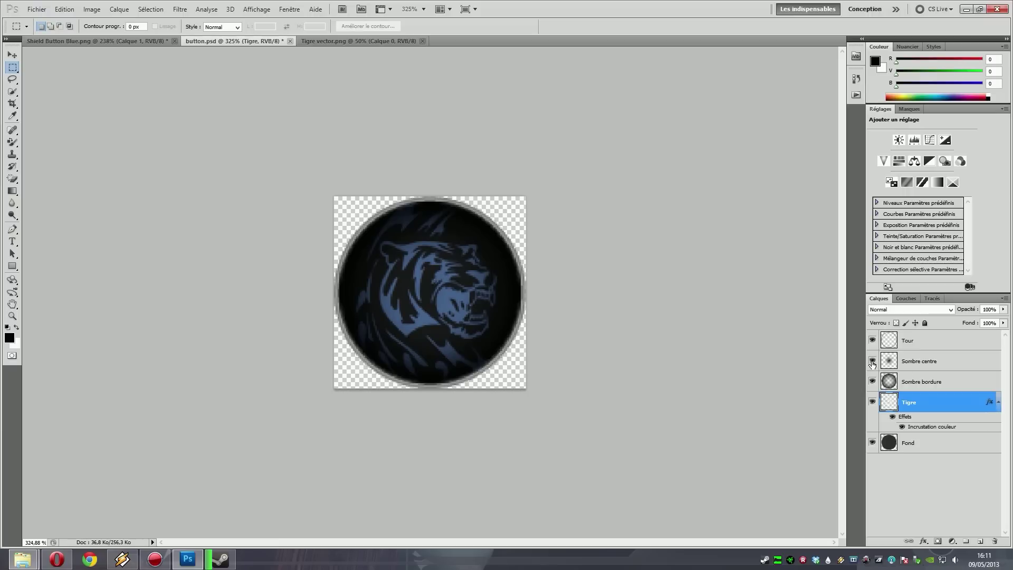
pyautogui.click(872, 362)
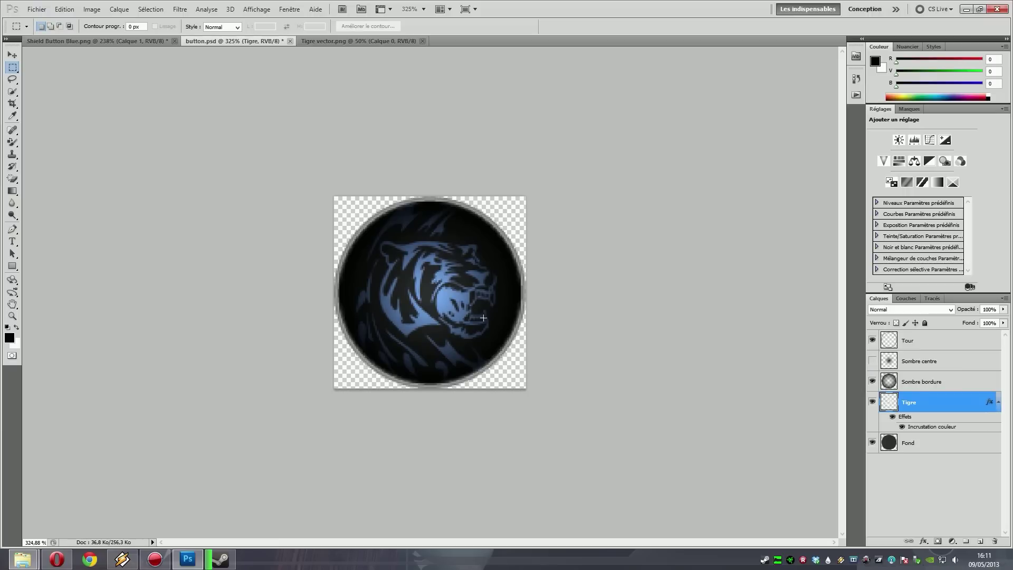
pyautogui.rightClick(923, 403)
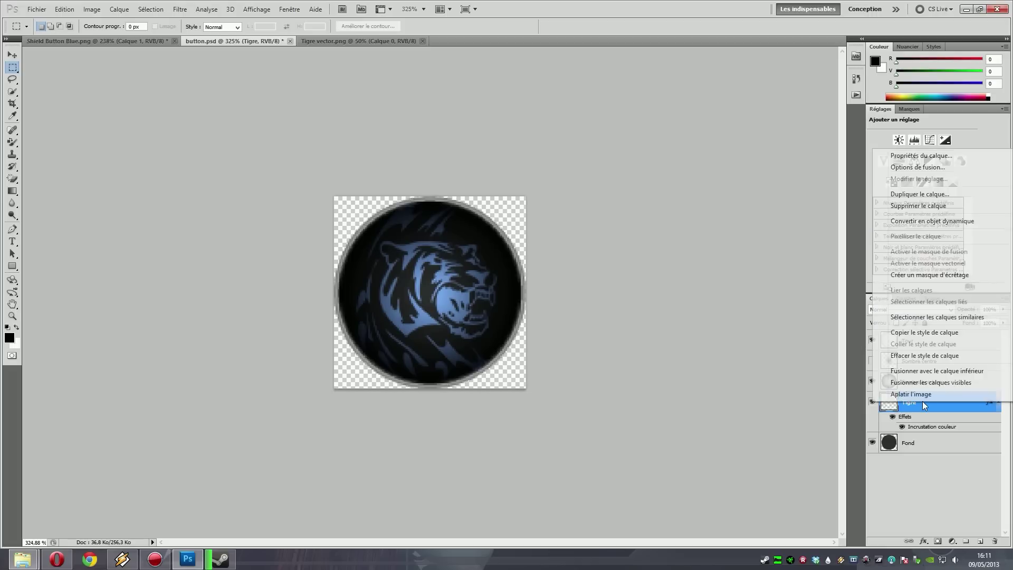
pyautogui.click(937, 383)
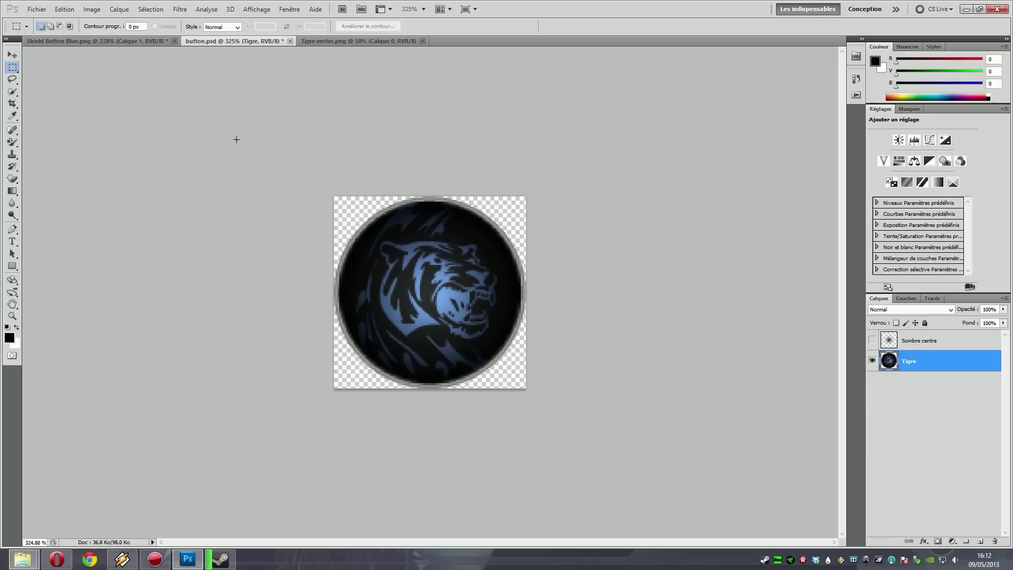
pyautogui.hotkey('ctrl', 'a')
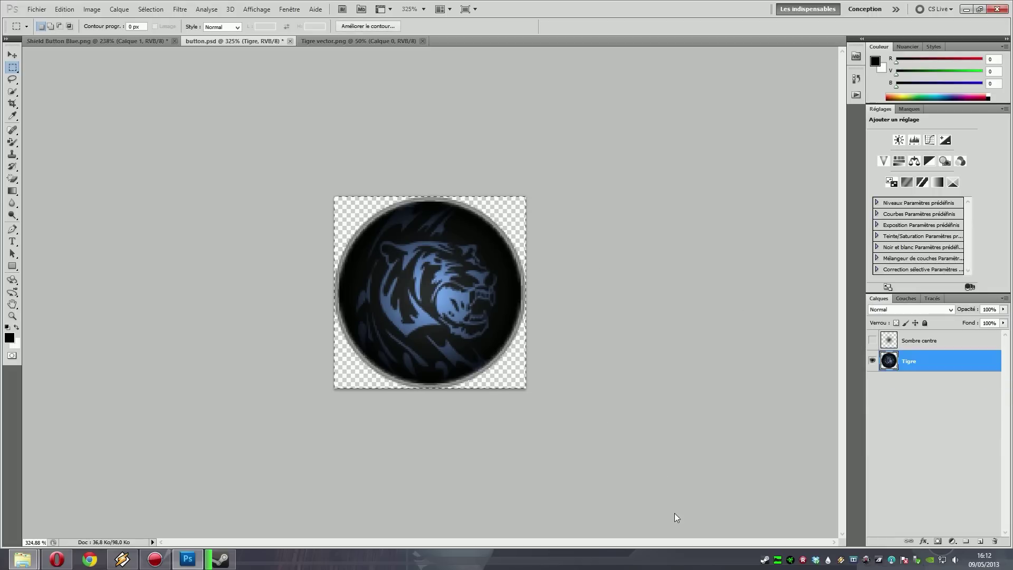
# Revert button.psd in the history to the Incrustation couleur state and show the Sombre centre layer again
pyautogui.click(856, 78)
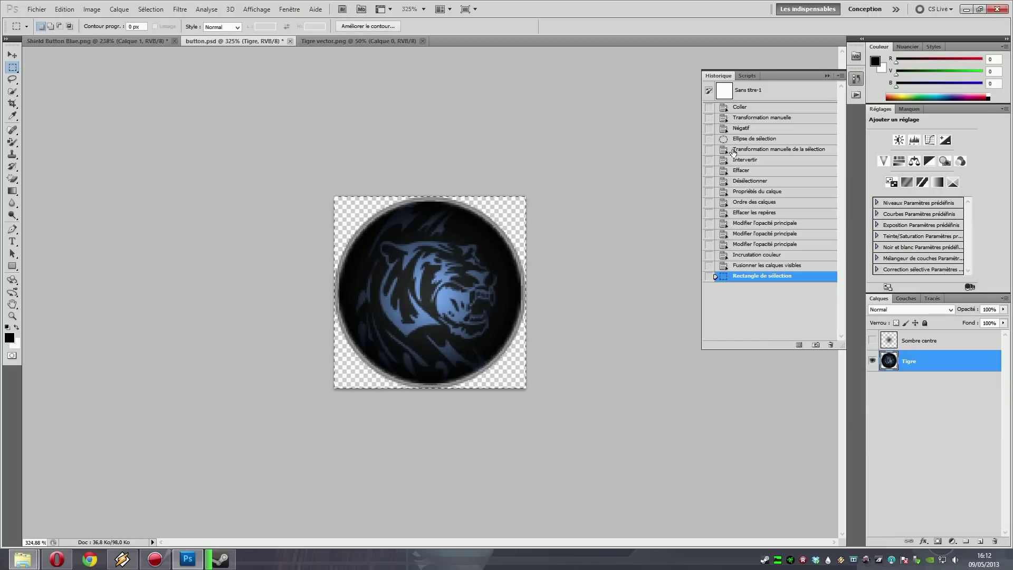
pyautogui.click(770, 255)
pyautogui.click(769, 265)
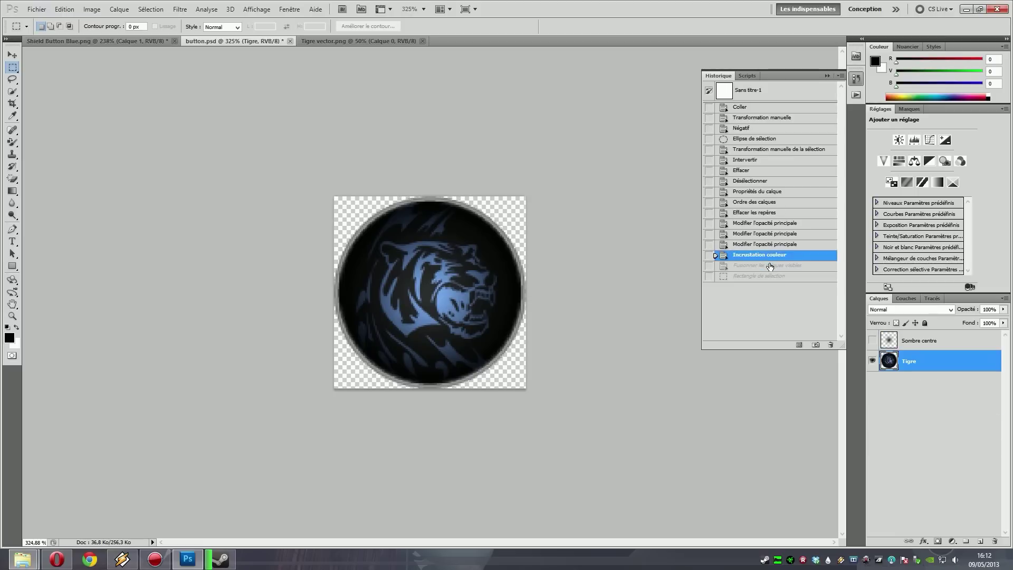
pyautogui.click(770, 255)
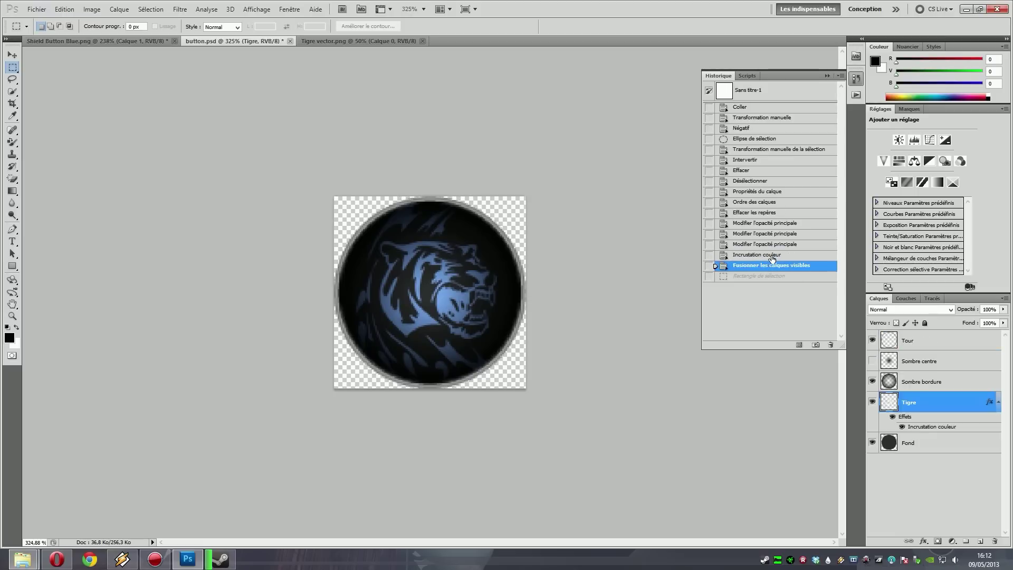
pyautogui.click(934, 473)
pyautogui.click(856, 80)
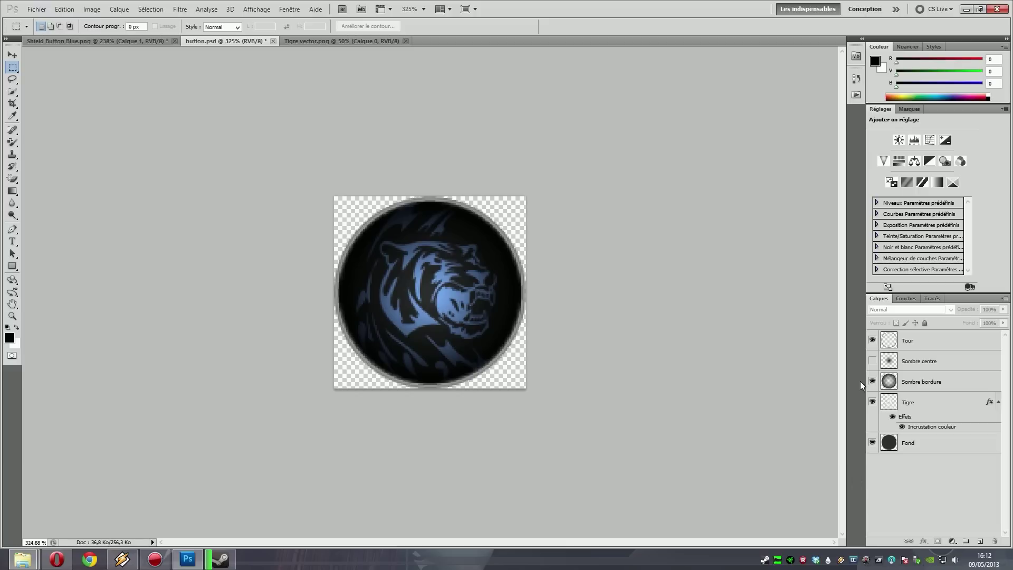
pyautogui.click(871, 362)
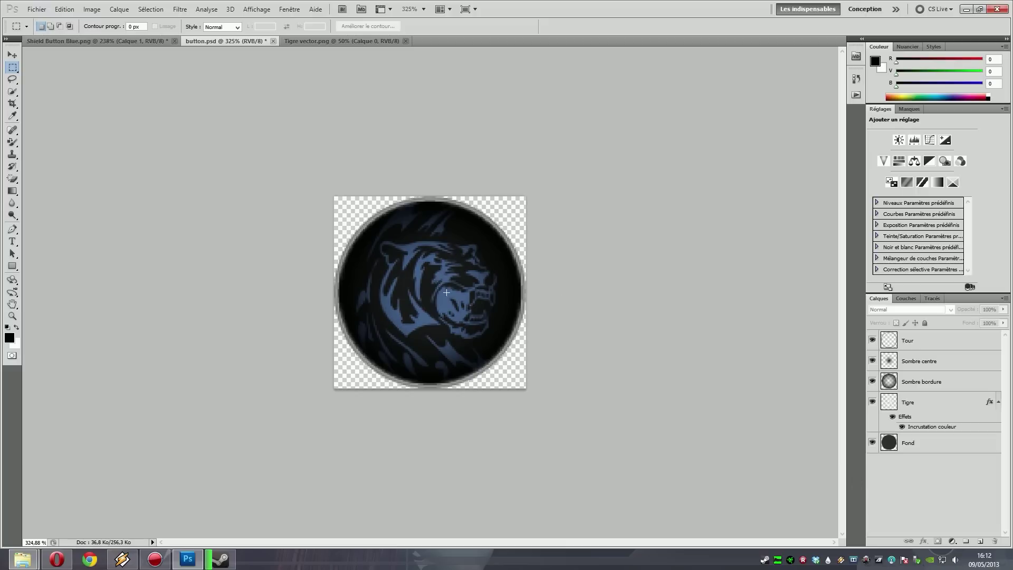
# Paste the brighter tiger button into Shield Button Blue.png and align it exactly over the third original button
pyautogui.click(122, 42)
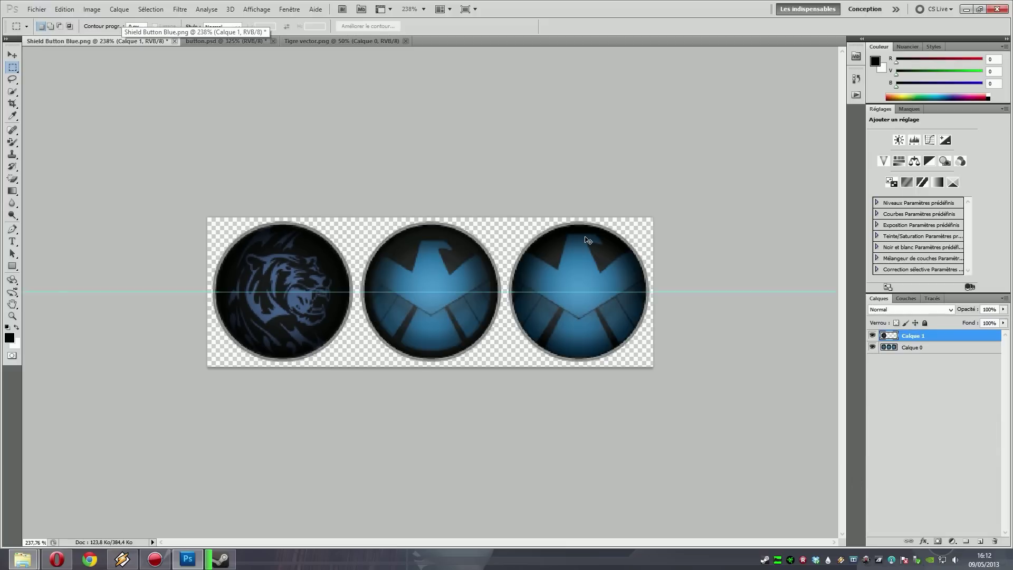
pyautogui.hotkey('ctrl', 'v')
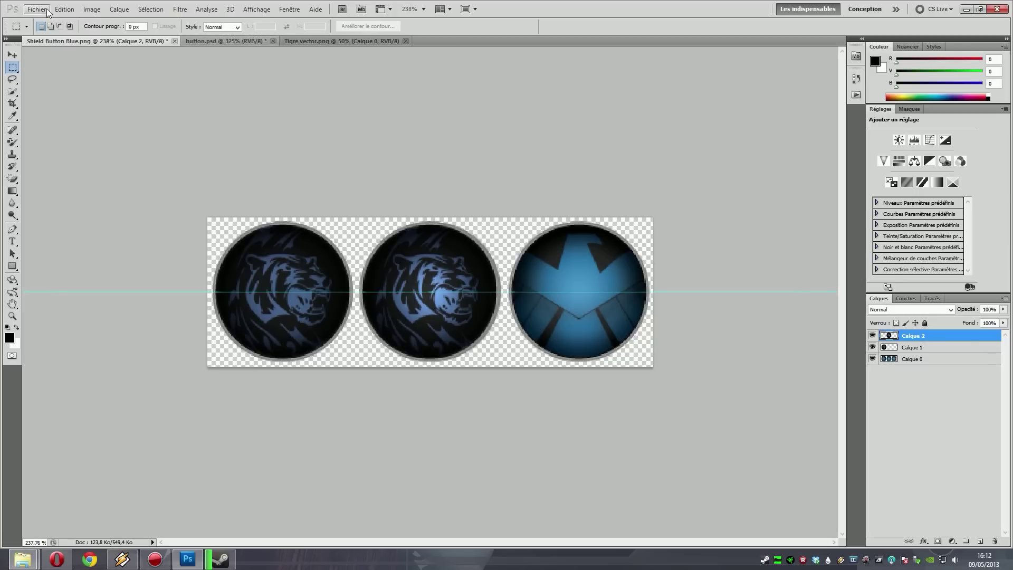
pyautogui.press('v')
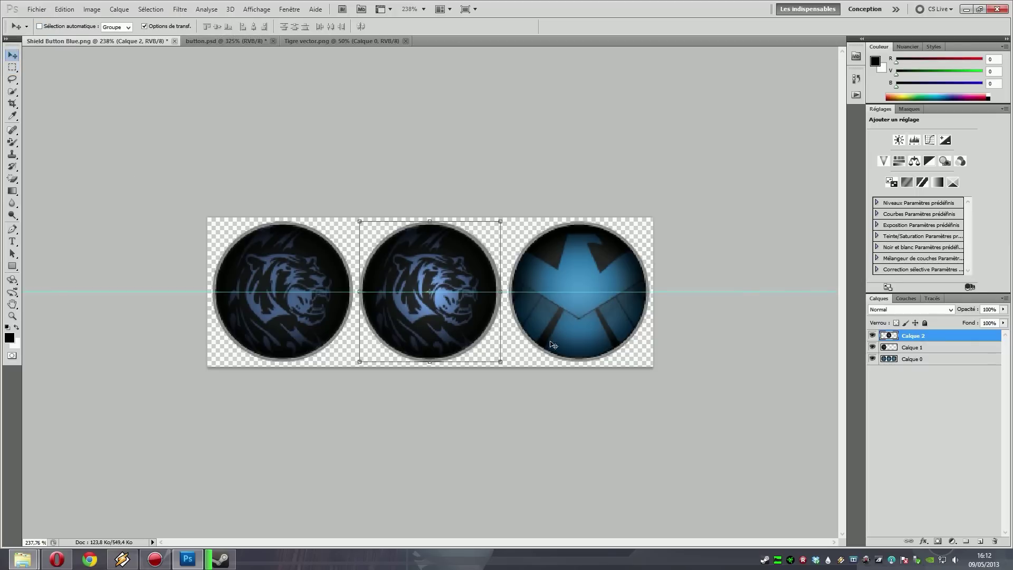
pyautogui.moveTo(417, 258); pyautogui.dragTo(561, 258)
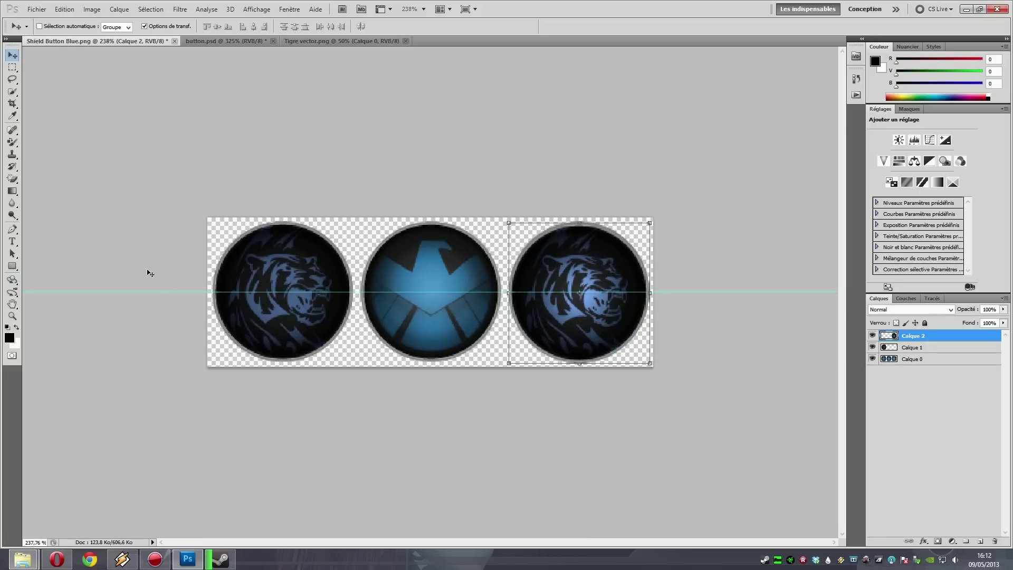
pyautogui.press('Up')
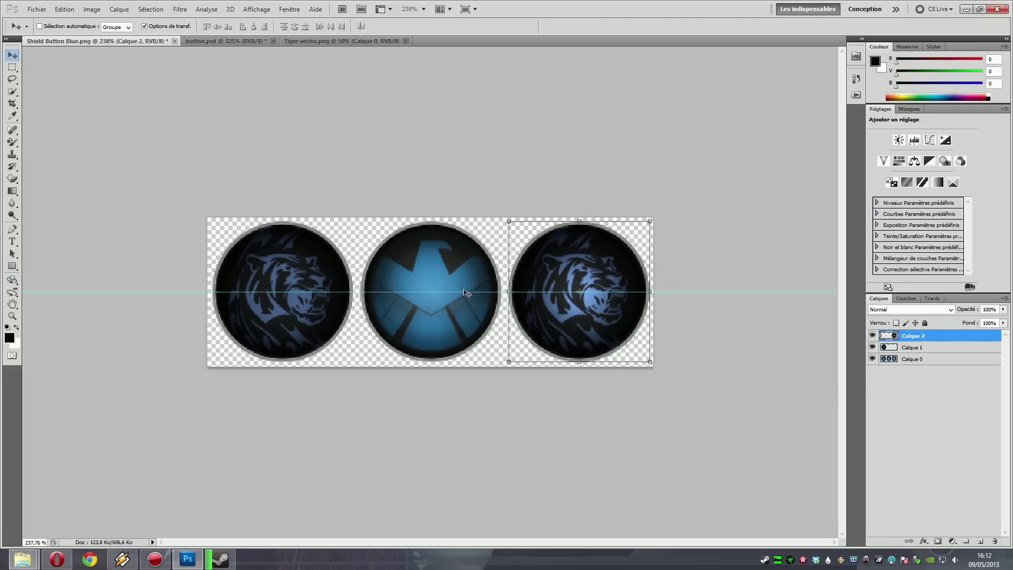
# Scale the tiger on the Tigre layer of button.psd proportionally to about 93% with a free transform
pyautogui.click(225, 39)
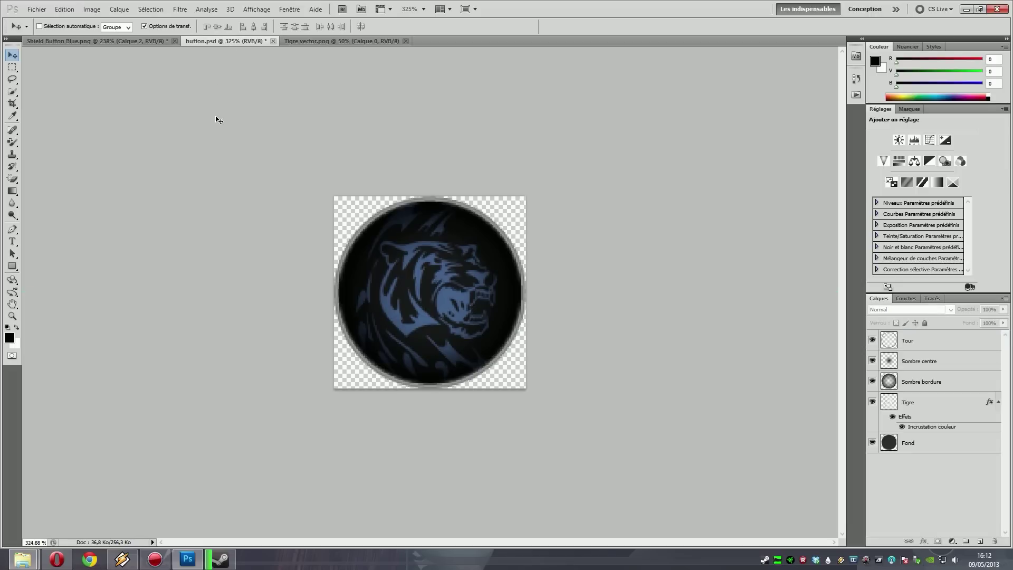
pyautogui.click(79, 40)
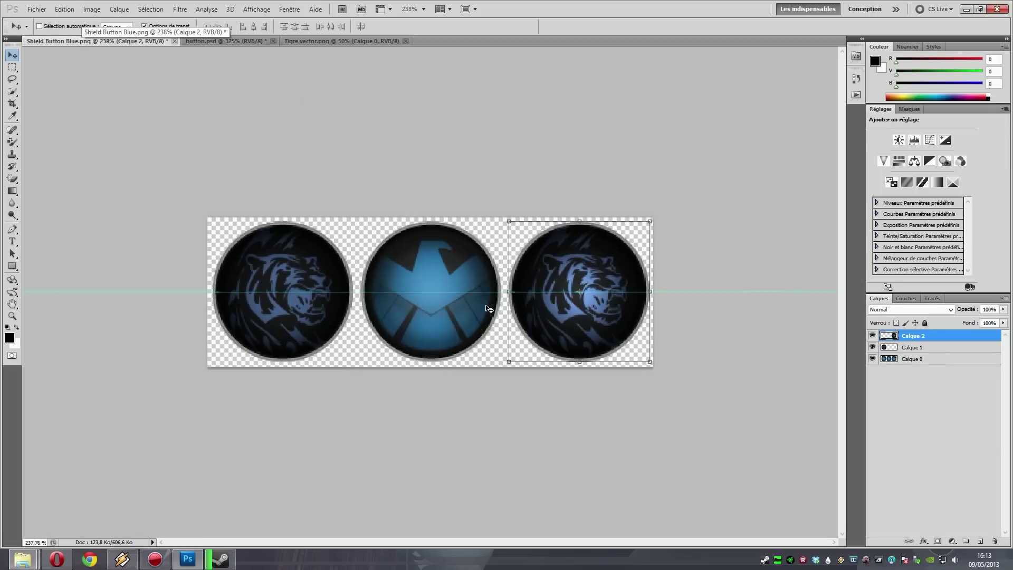
pyautogui.click(227, 41)
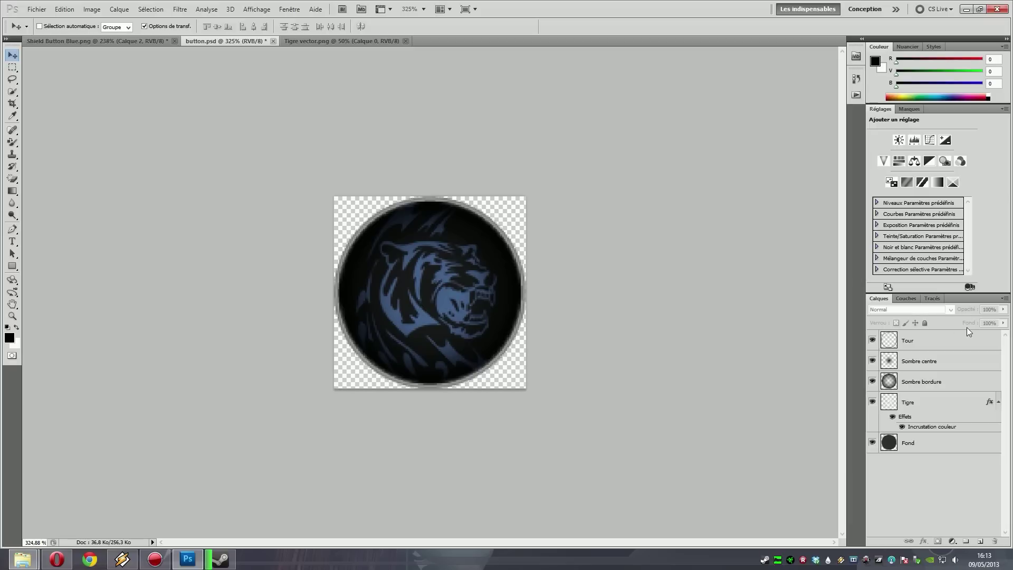
pyautogui.click(927, 406)
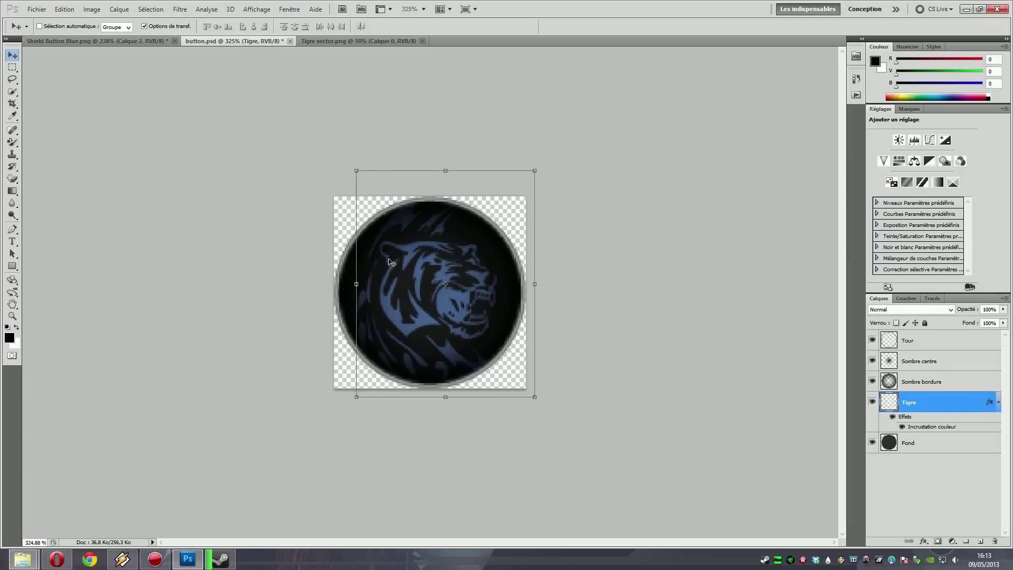
pyautogui.click(12, 67)
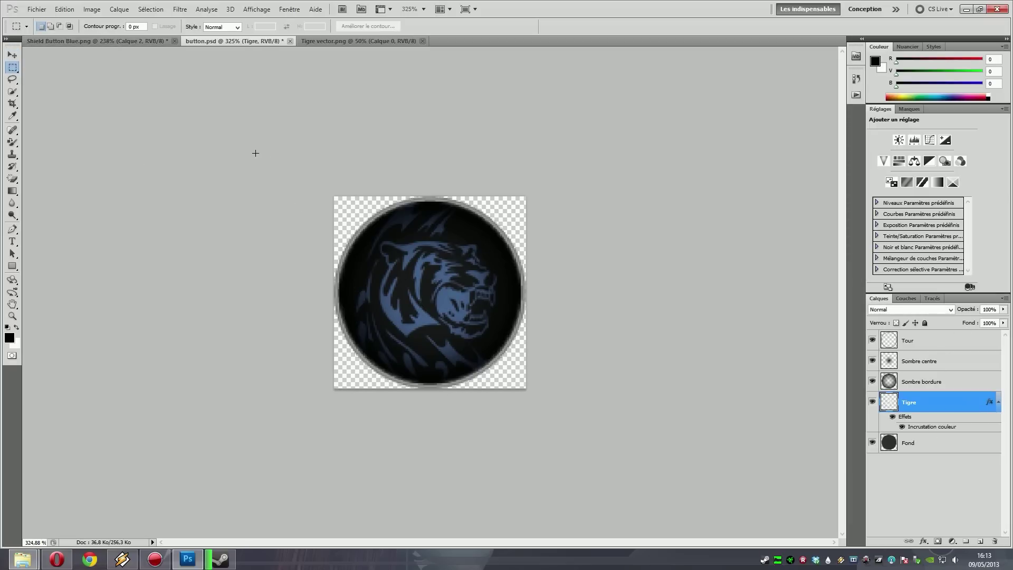
pyautogui.moveTo(256, 153); pyautogui.dragTo(679, 482)
pyautogui.rightClick(471, 283)
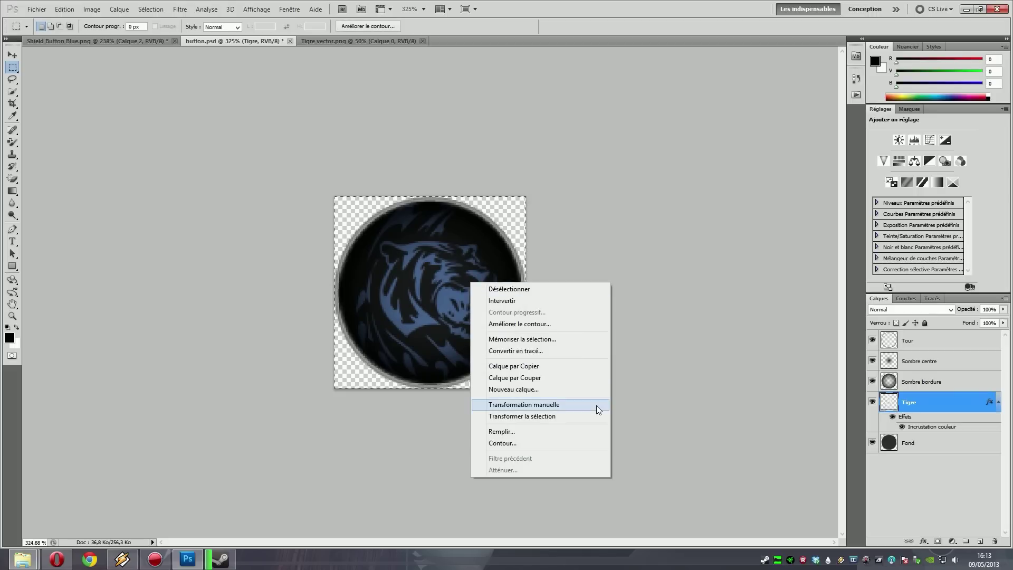
pyautogui.click(589, 404)
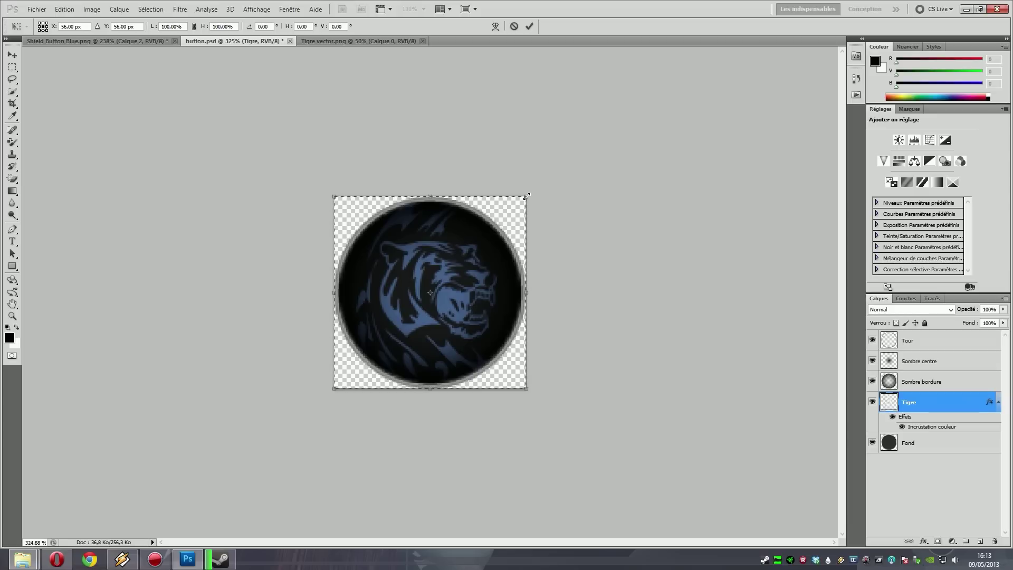
pyautogui.moveTo(526, 198); pyautogui.dragTo(513, 208)
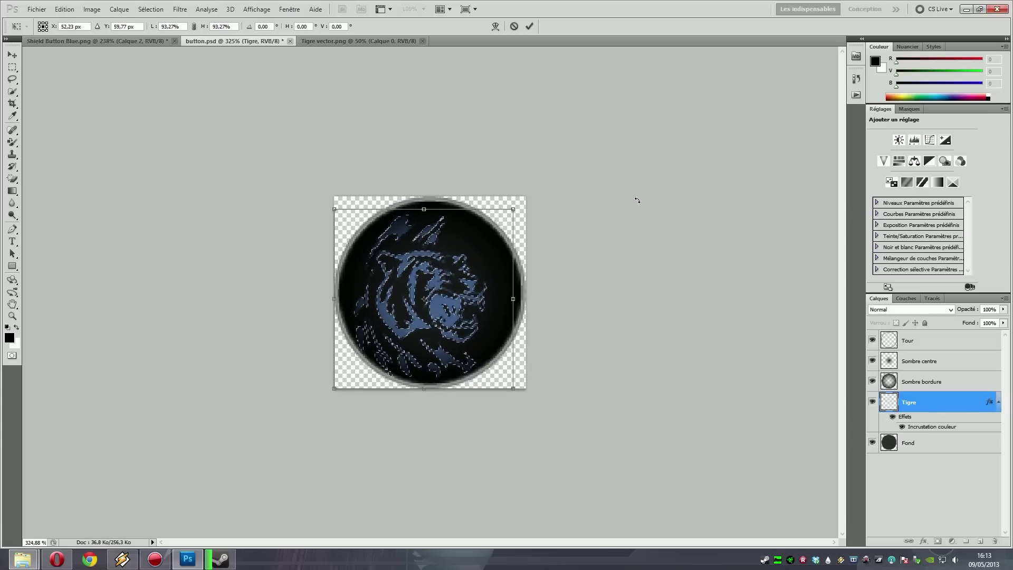
pyautogui.click(529, 26)
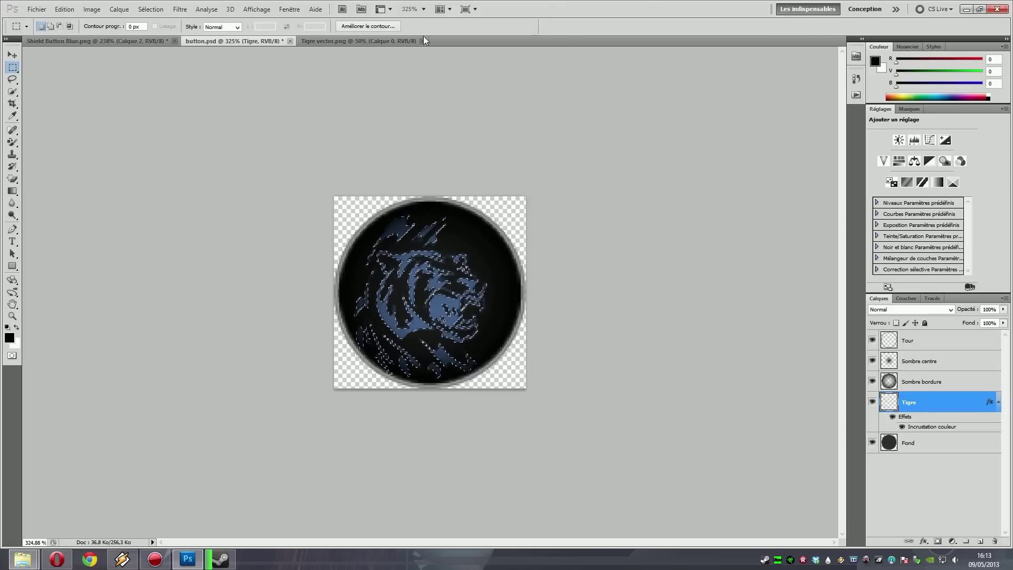
# Add vertical and horizontal guides at 50% in button.psd, centre the scaled tiger on their crossing, and deselect it
pyautogui.click(261, 9)
pyautogui.click(326, 239)
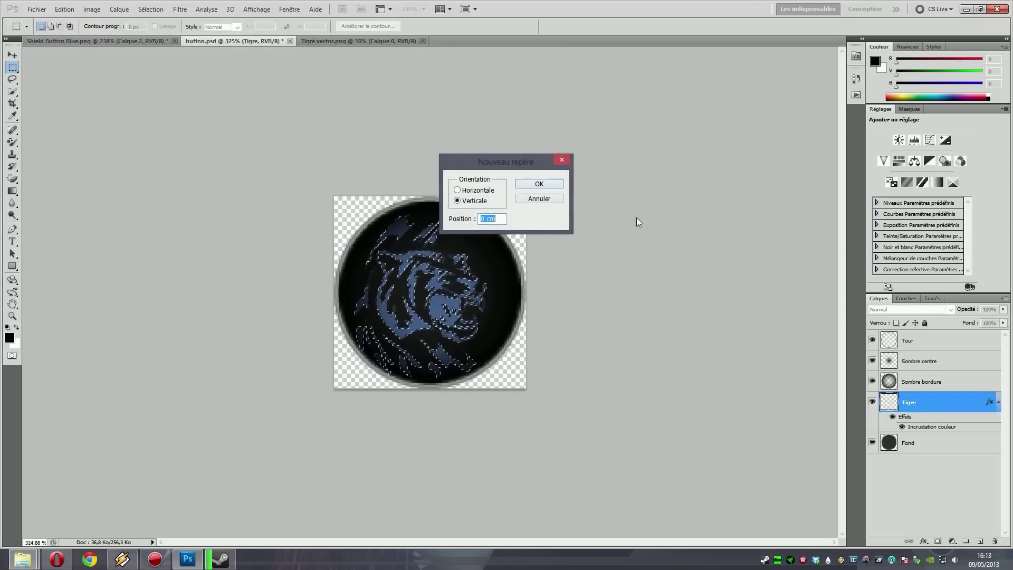
pyautogui.write('50')
pyautogui.press('Return')
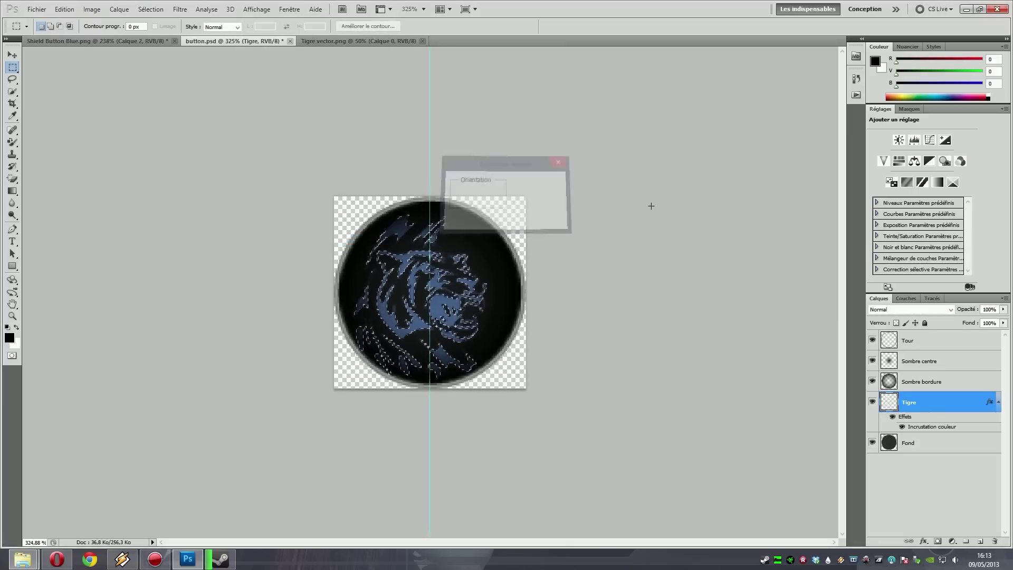
pyautogui.click(256, 9)
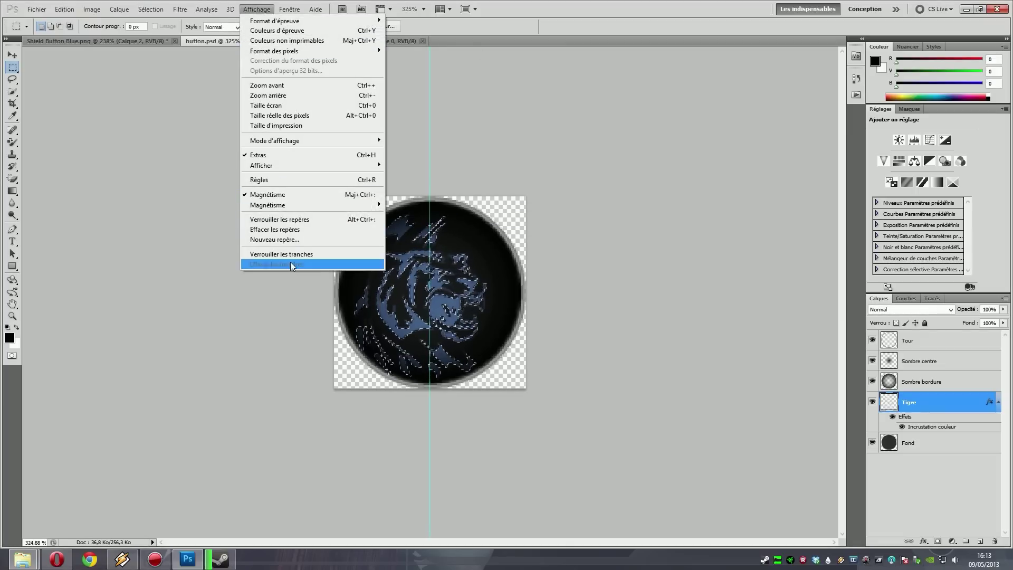
pyautogui.click(275, 240)
pyautogui.click(458, 190)
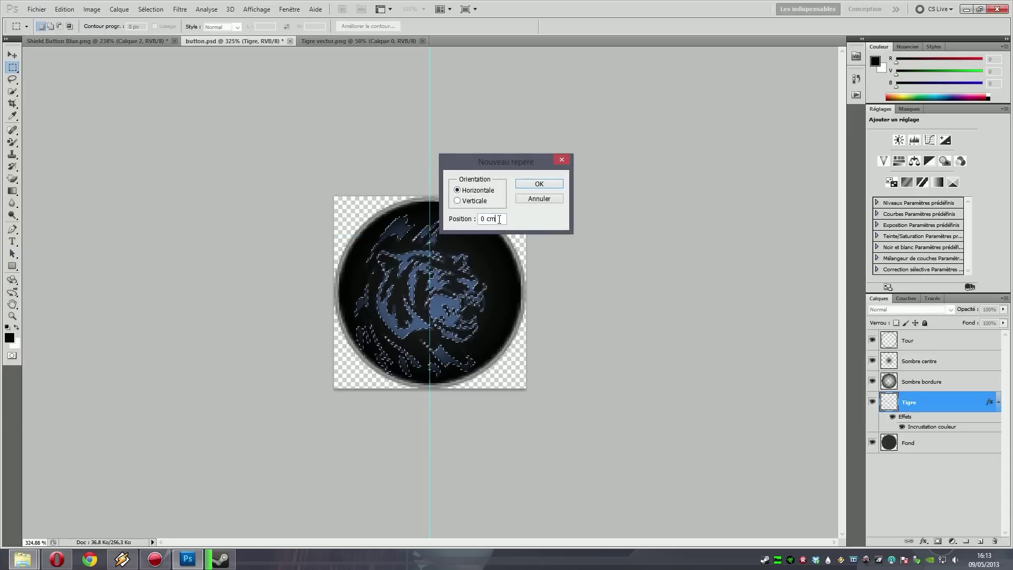
pyautogui.write('50%')
pyautogui.press('Return')
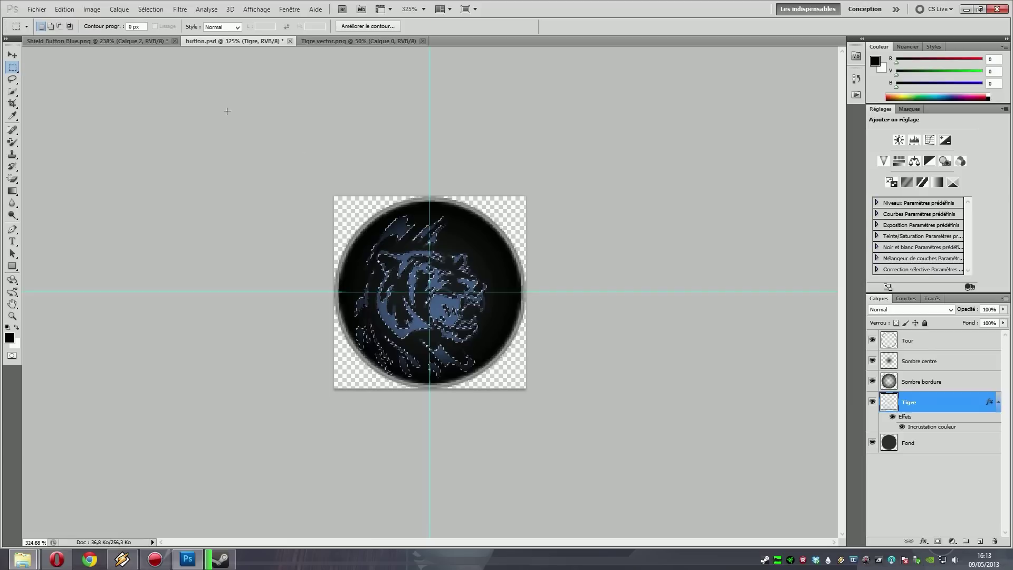
pyautogui.moveTo(406, 258); pyautogui.dragTo(414, 257)
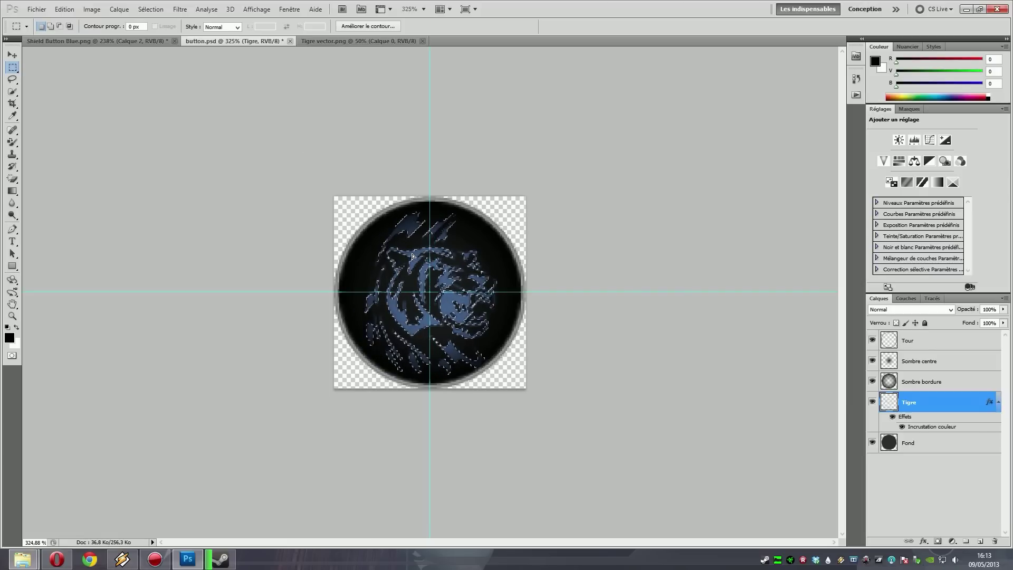
pyautogui.click(611, 337)
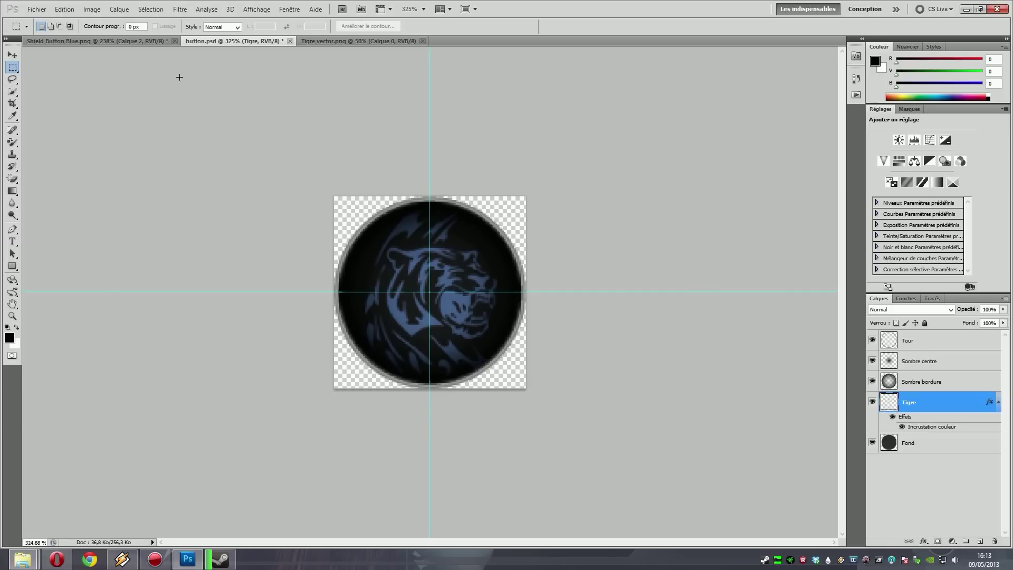
# Merge button.psd's visible layers with Sombre centre hidden and paste the brighter tiger button over the middle button in Shield Button Blue.png
pyautogui.rightClick(922, 412)
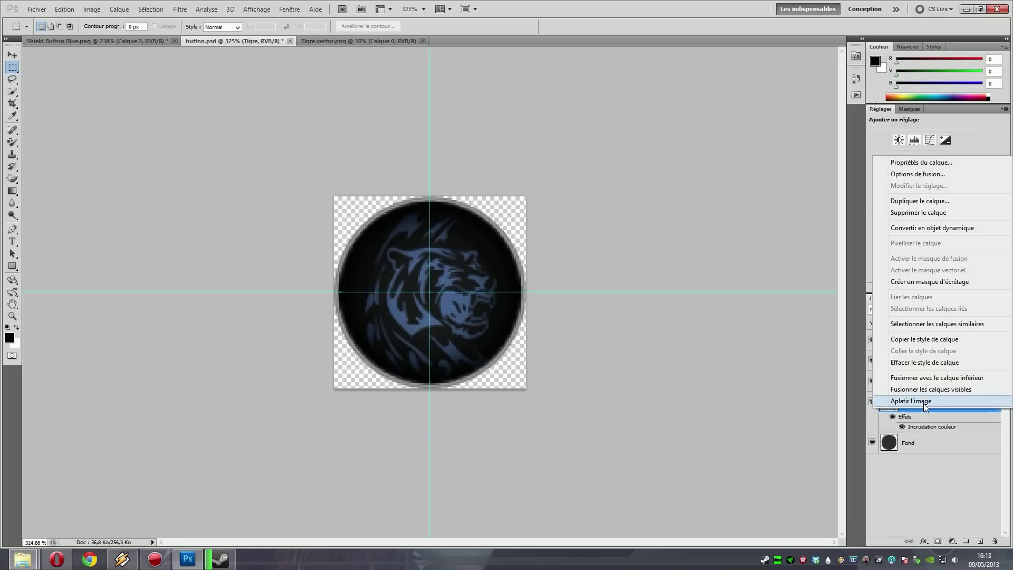
pyautogui.click(926, 389)
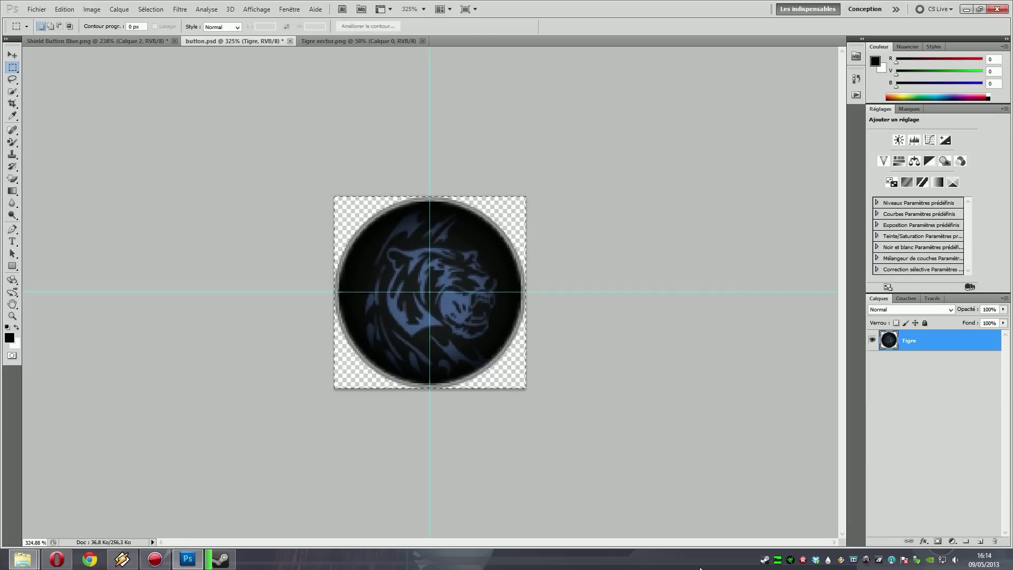
pyautogui.click(856, 78)
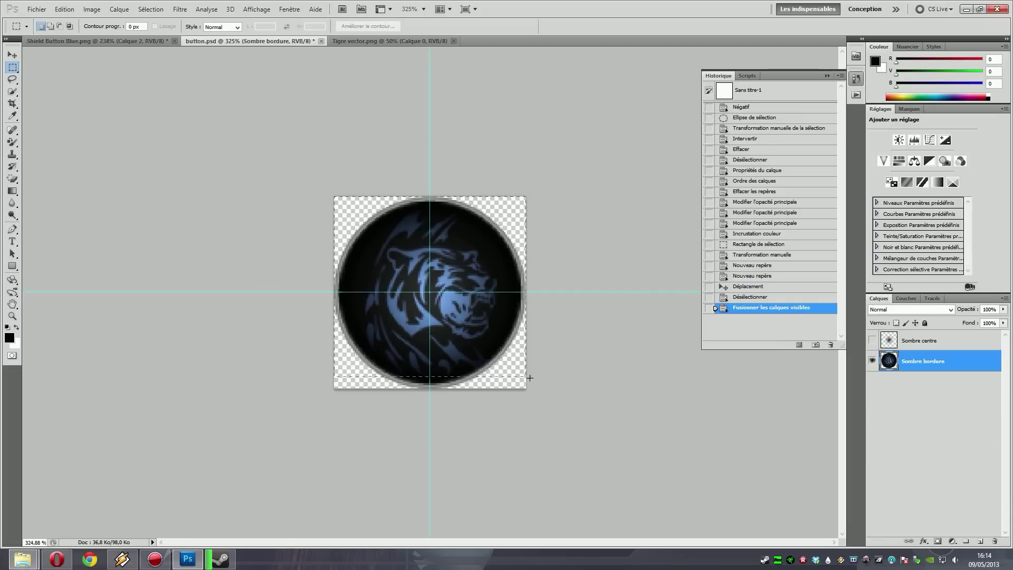
pyautogui.click(127, 41)
pyautogui.hotkey('ctrl', 'v')
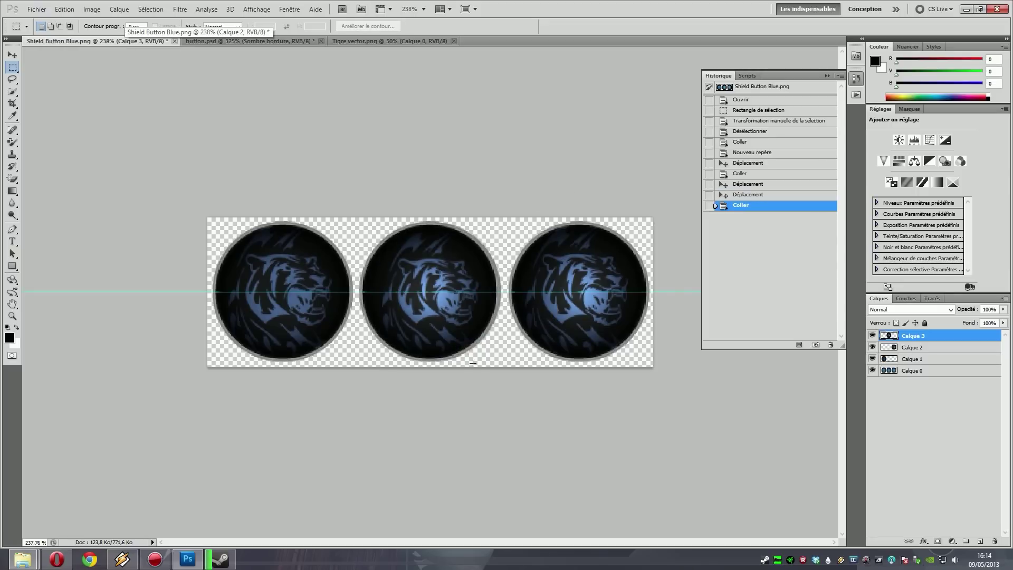
pyautogui.click(856, 78)
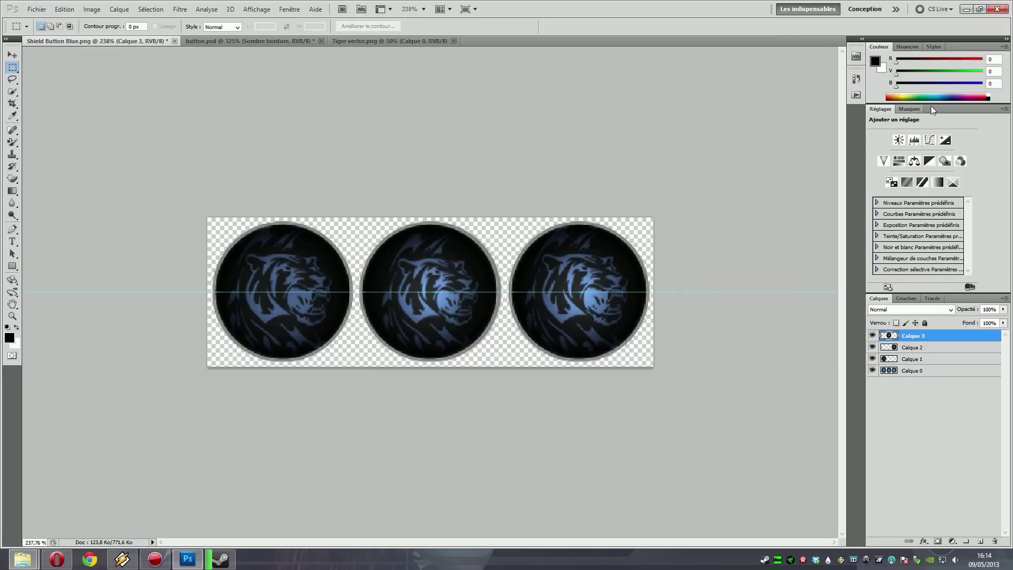
# Shrink the Photoshop window to view the original shield button on the desktop, and maximize the window again
pyautogui.doubleClick(679, 9)
pyautogui.click(81, 88)
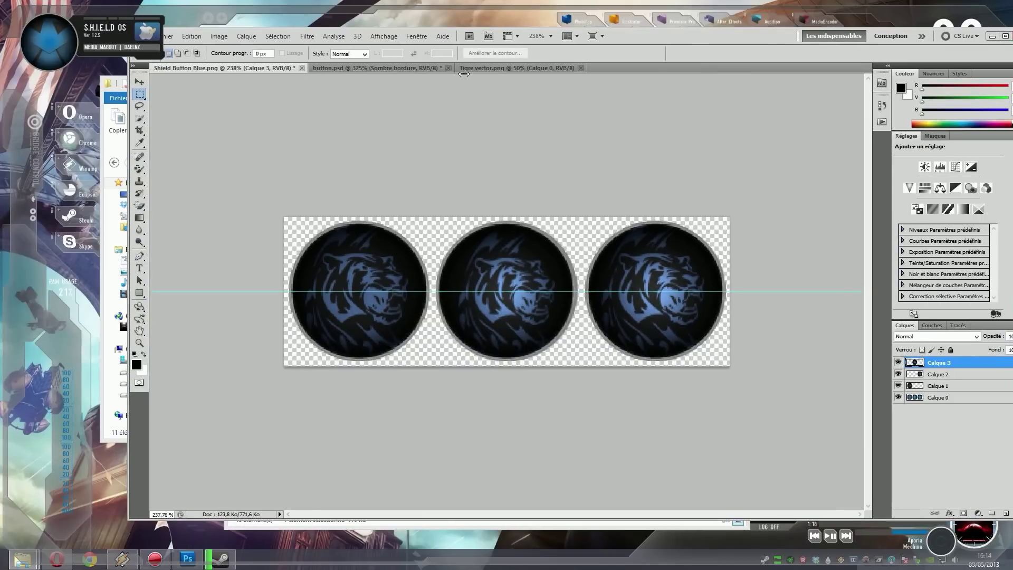
pyautogui.doubleClick(654, 40)
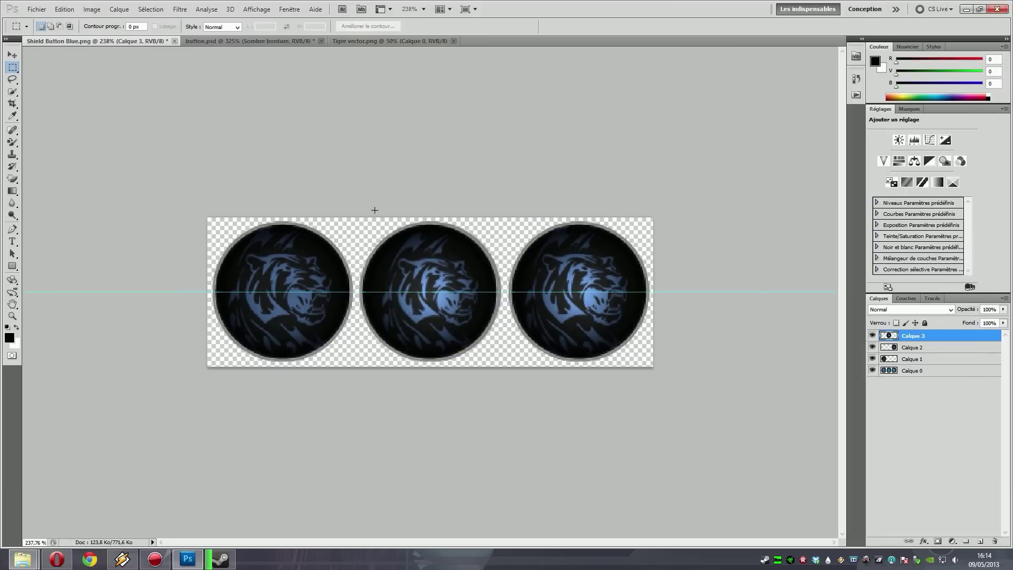
# Clear the guides in Shield Button Blue.png and hide the original buttons on the Calque 0 layer
pyautogui.click(257, 9)
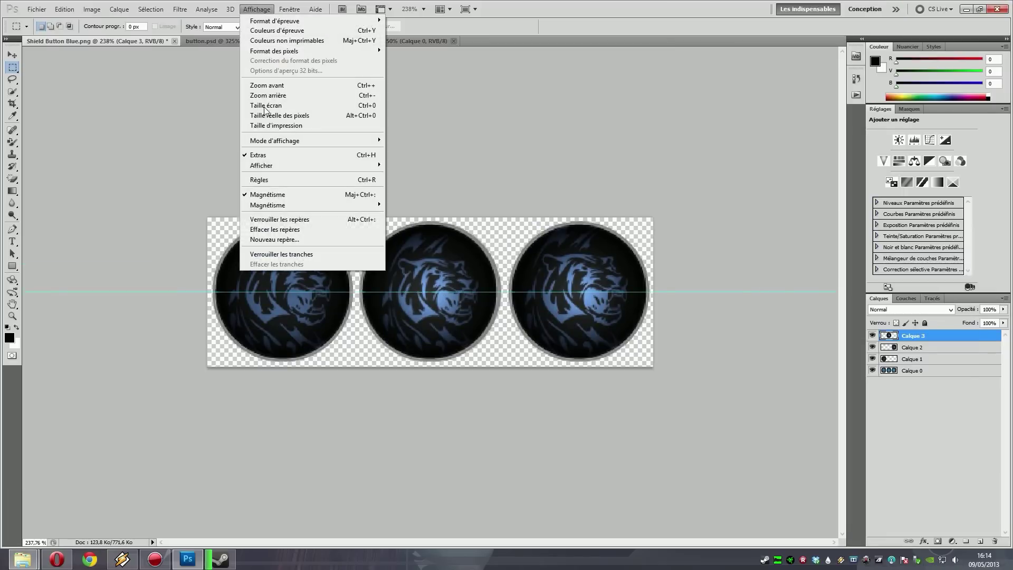
pyautogui.click(273, 230)
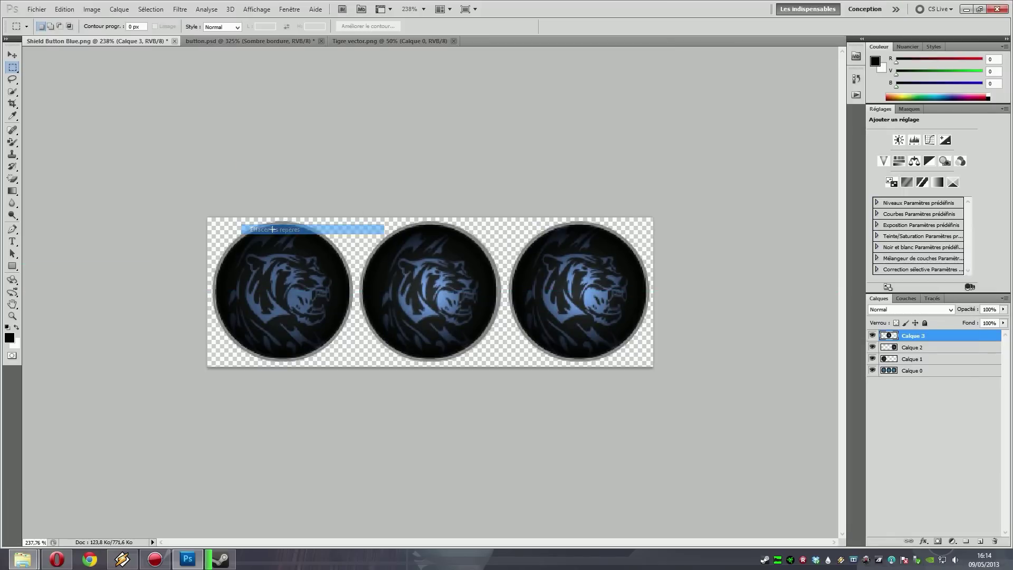
pyautogui.click(910, 371)
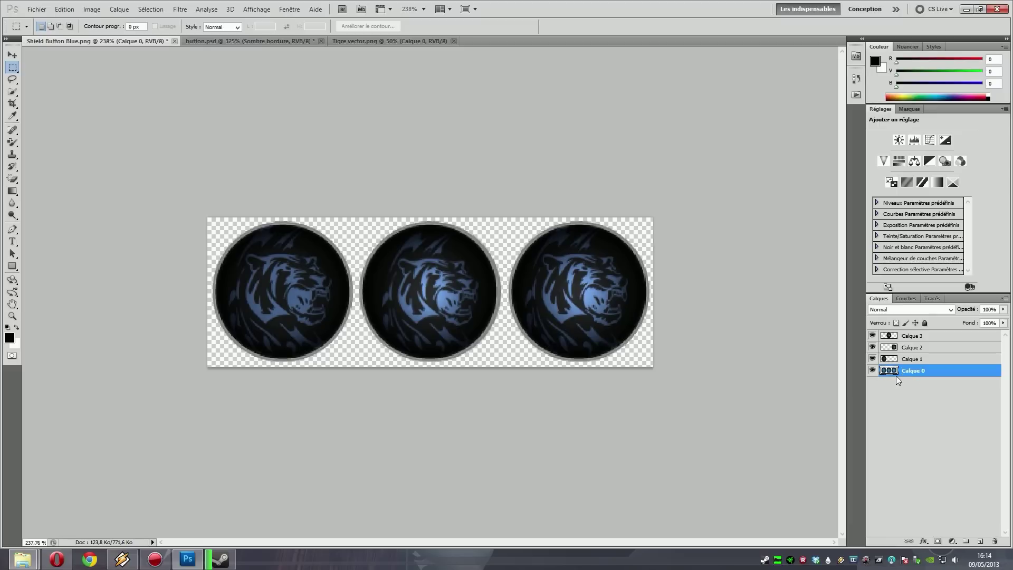
pyautogui.click(872, 371)
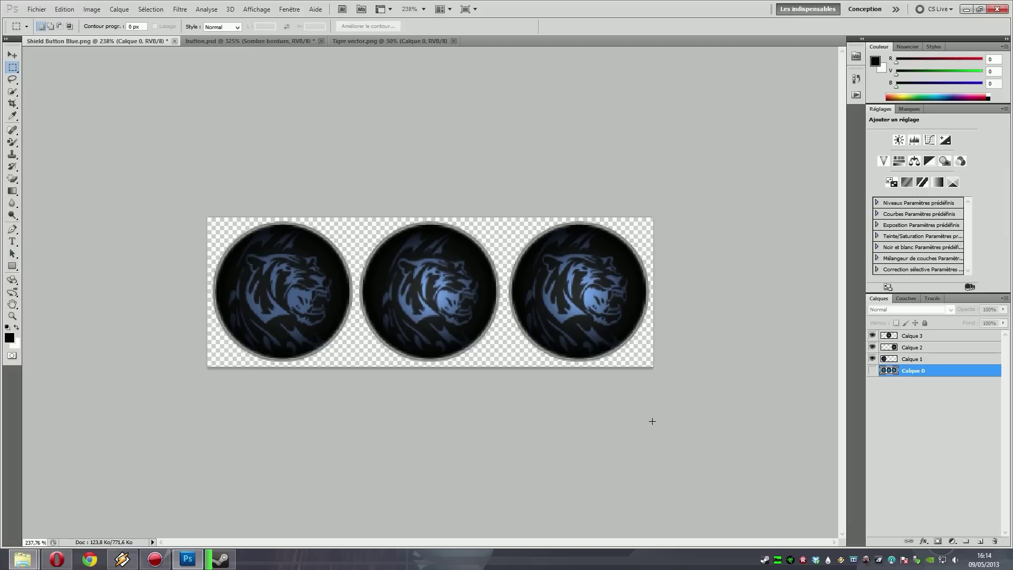
# Save the image as a non-interlaced PNG in the Shield Tag folder, replacing the existing Shield Button Blue.png
pyautogui.hotkey('ctrl', 'shift', 's')
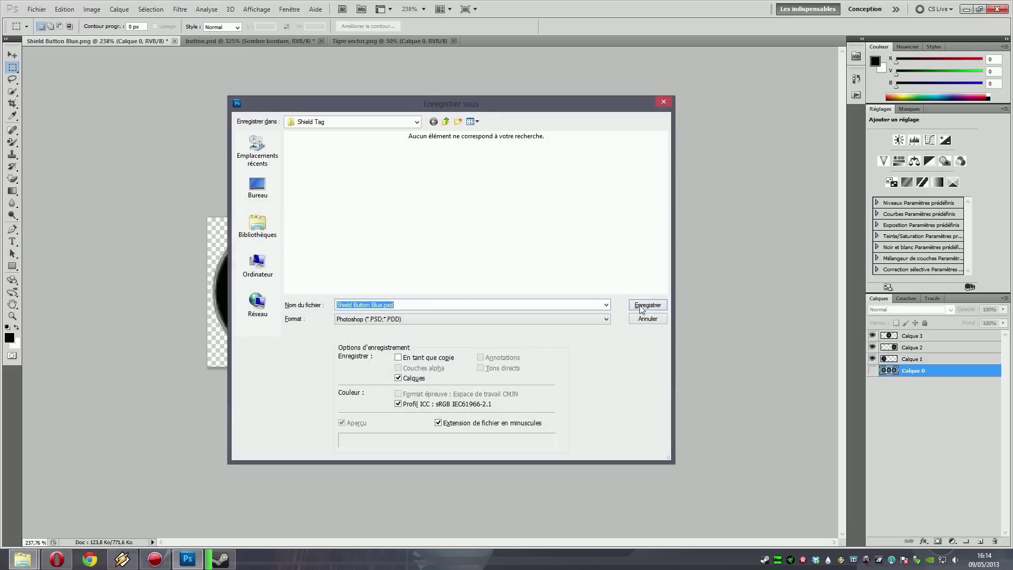
pyautogui.click(372, 123)
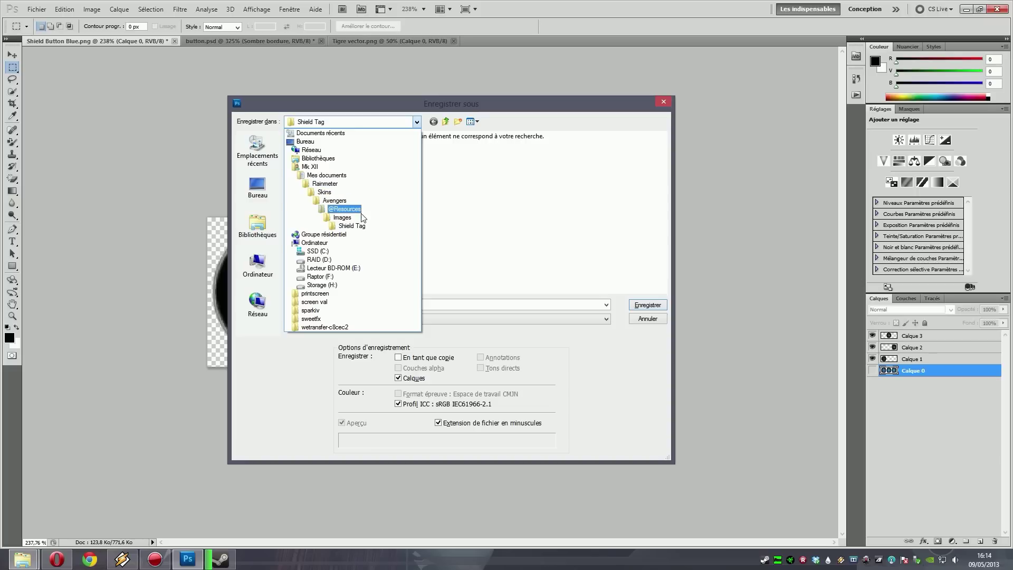
pyautogui.click(575, 284)
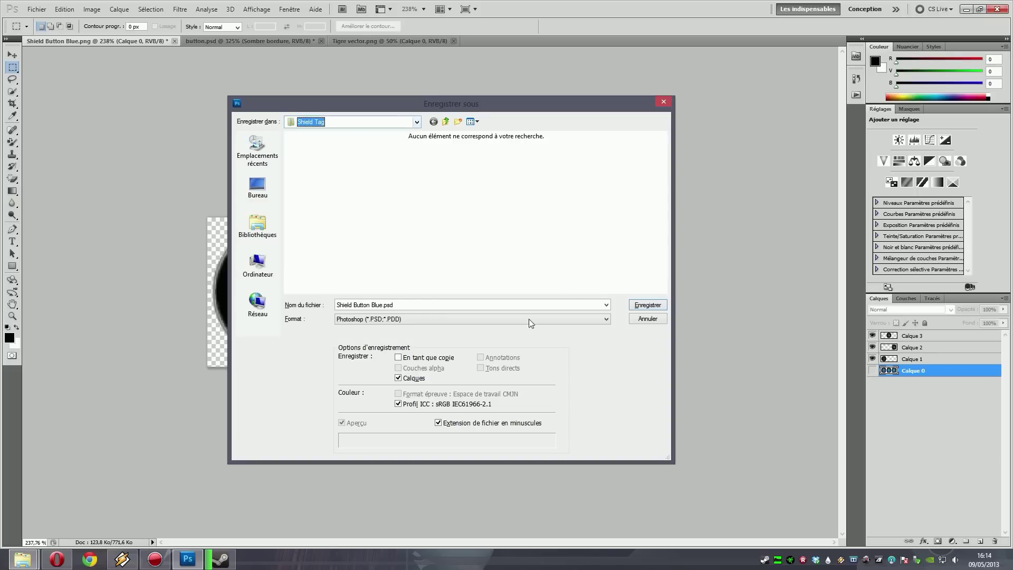
pyautogui.click(401, 318)
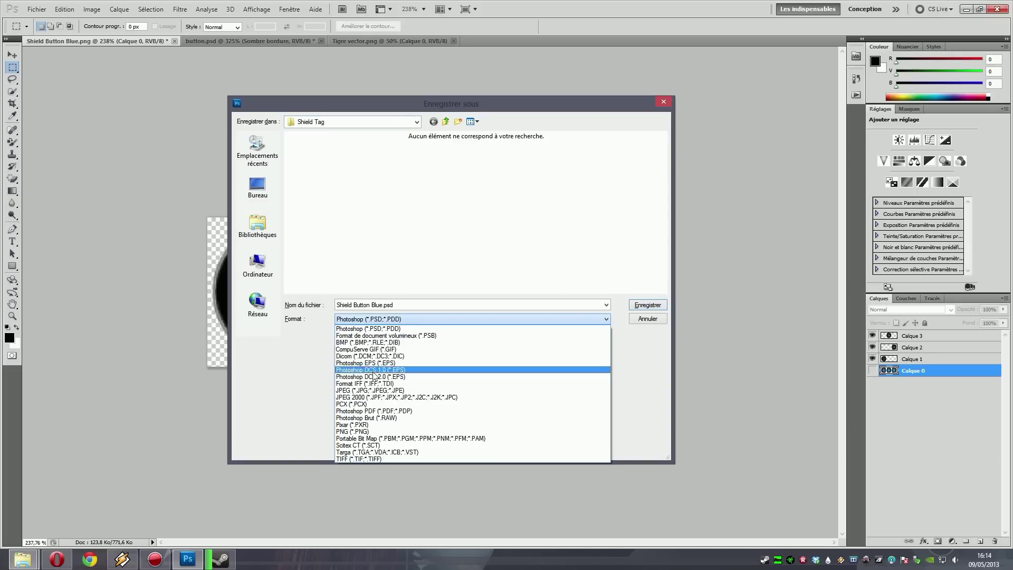
pyautogui.click(378, 432)
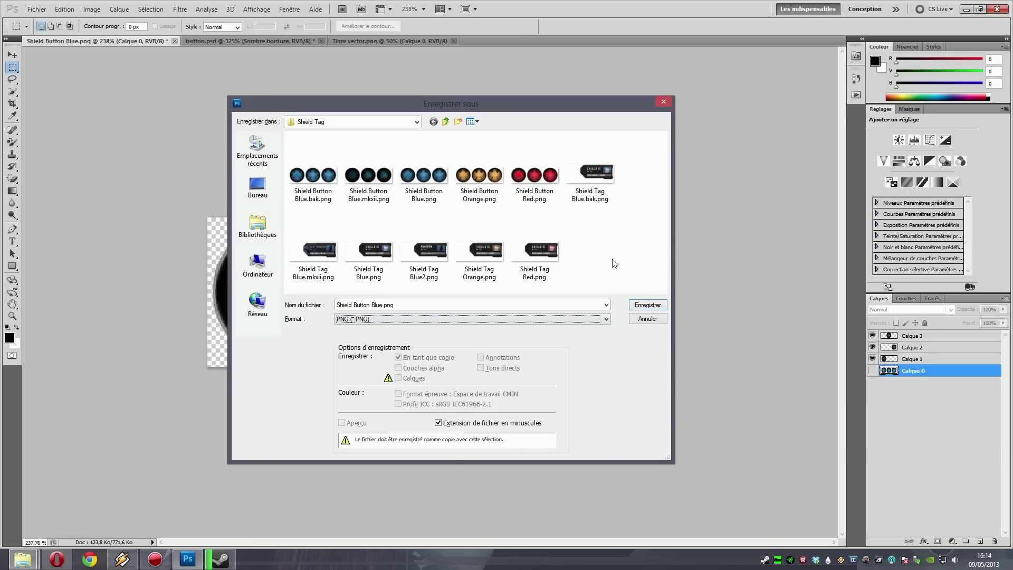
pyautogui.click(429, 199)
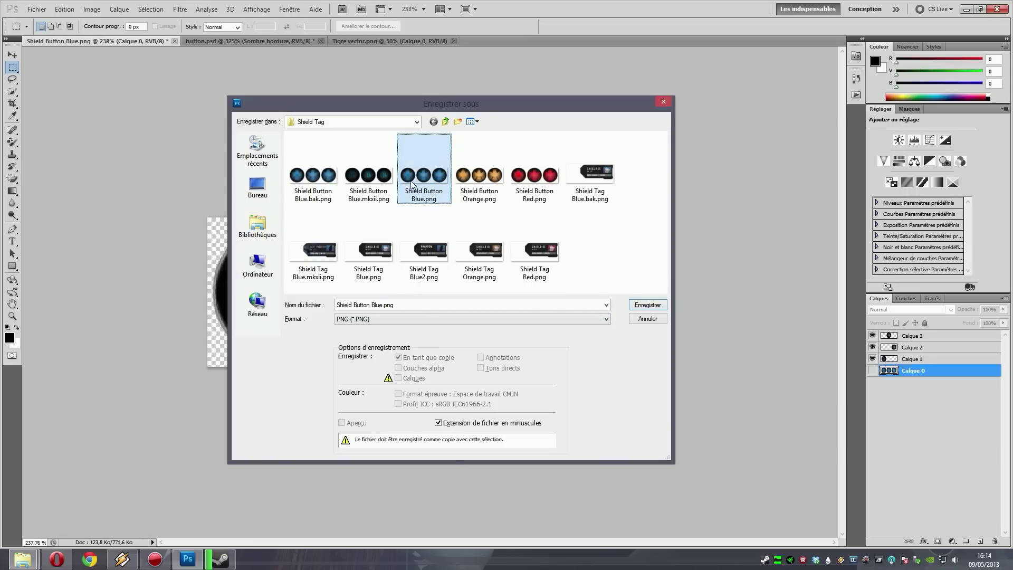
pyautogui.click(641, 305)
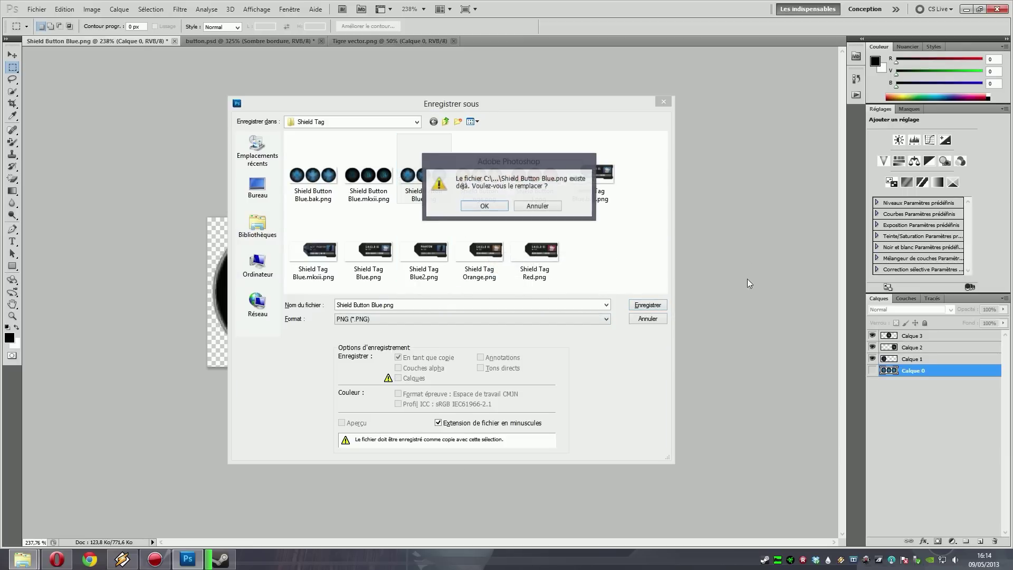
pyautogui.click(485, 205)
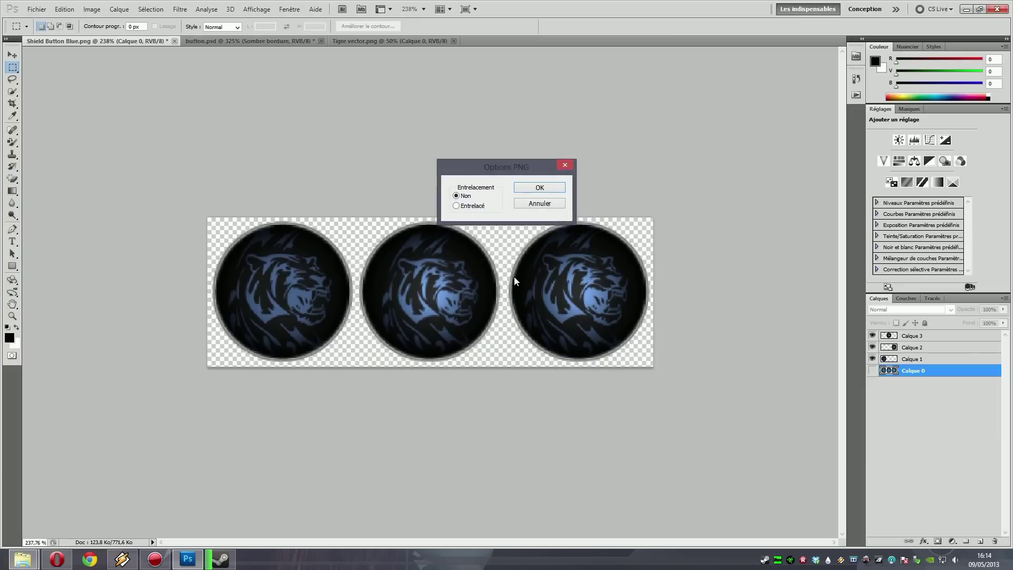
pyautogui.click(541, 183)
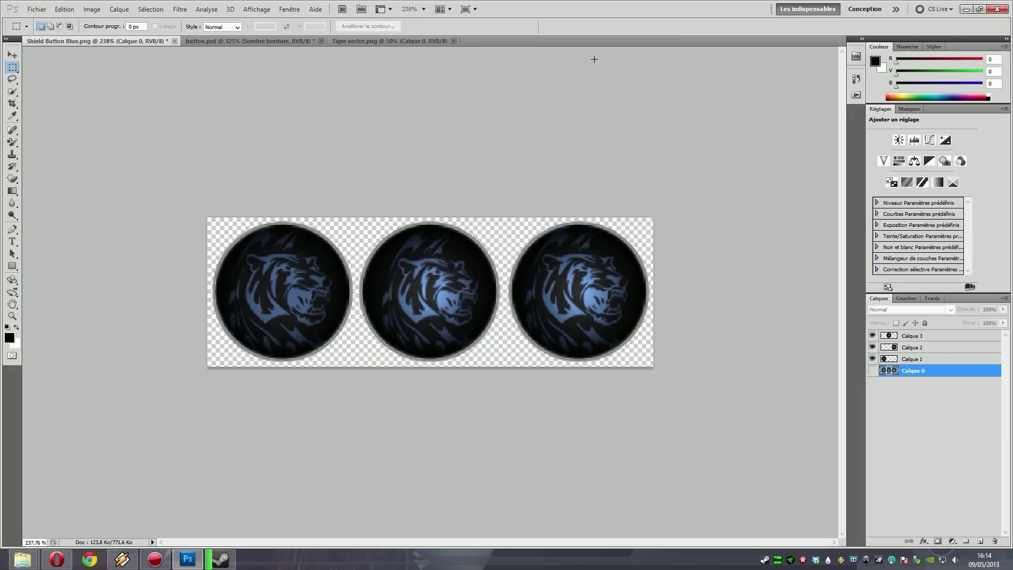
# Minimize Photoshop, refresh the Shield Tag skin on the desktop, test its tiger button, and close the folder window it opens
pyautogui.click(966, 9)
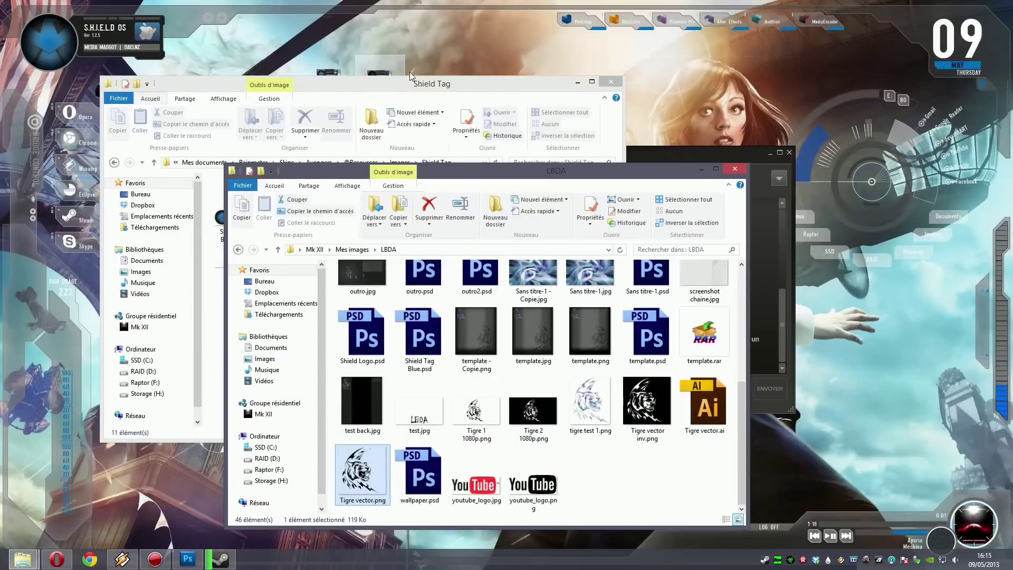
pyautogui.rightClick(46, 51)
pyautogui.click(88, 137)
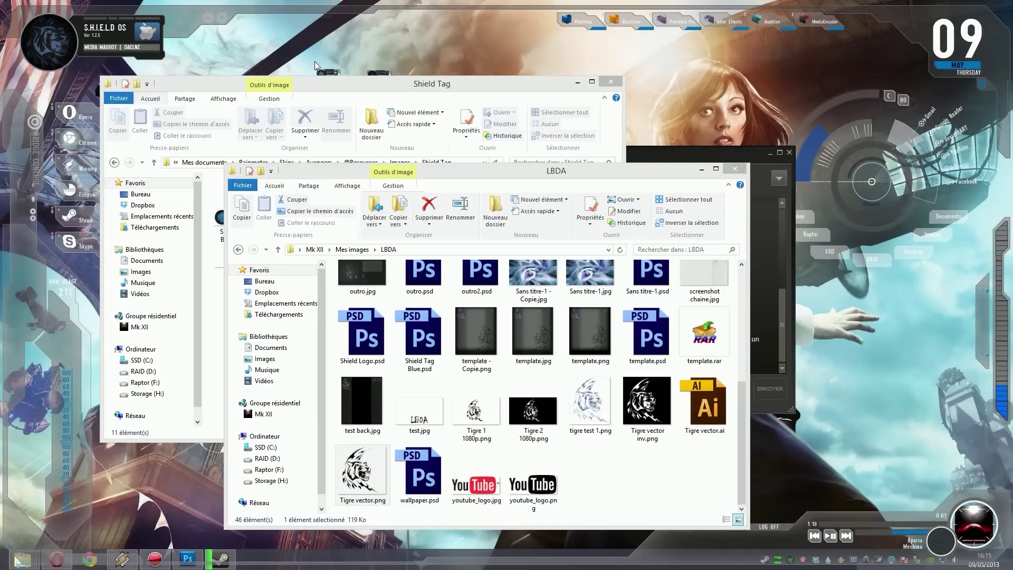
pyautogui.click(53, 53)
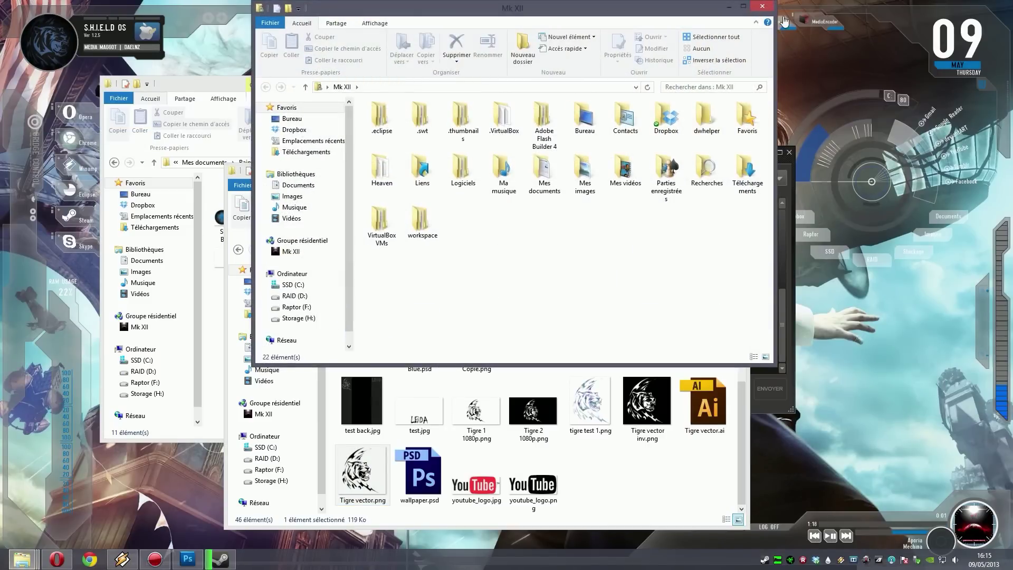
pyautogui.click(762, 6)
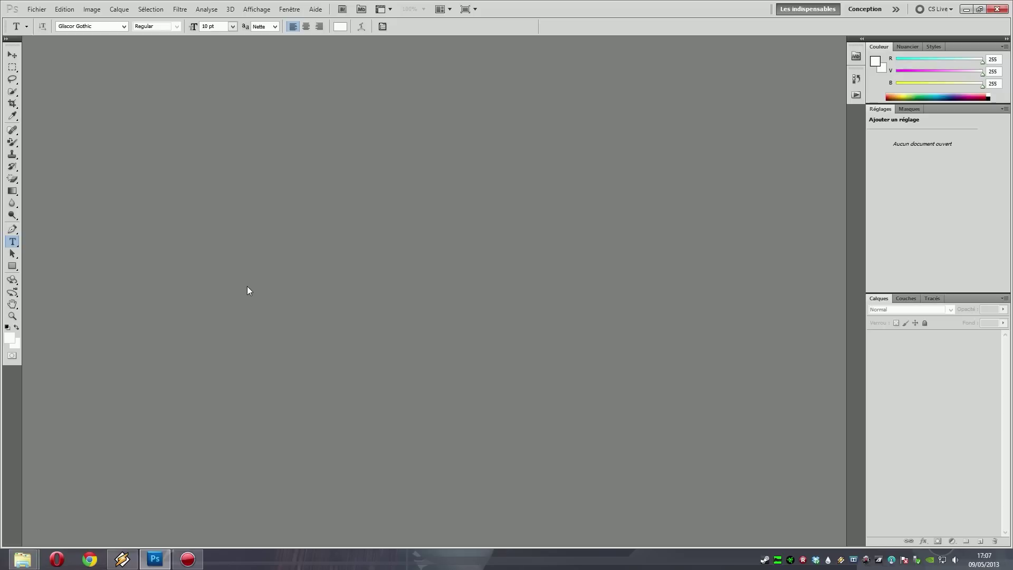
# Look at the Shield folder and at the updated shield tag on the desktop beside the reduced Photoshop window, and maximize Photoshop again
pyautogui.moveTo(22, 559)
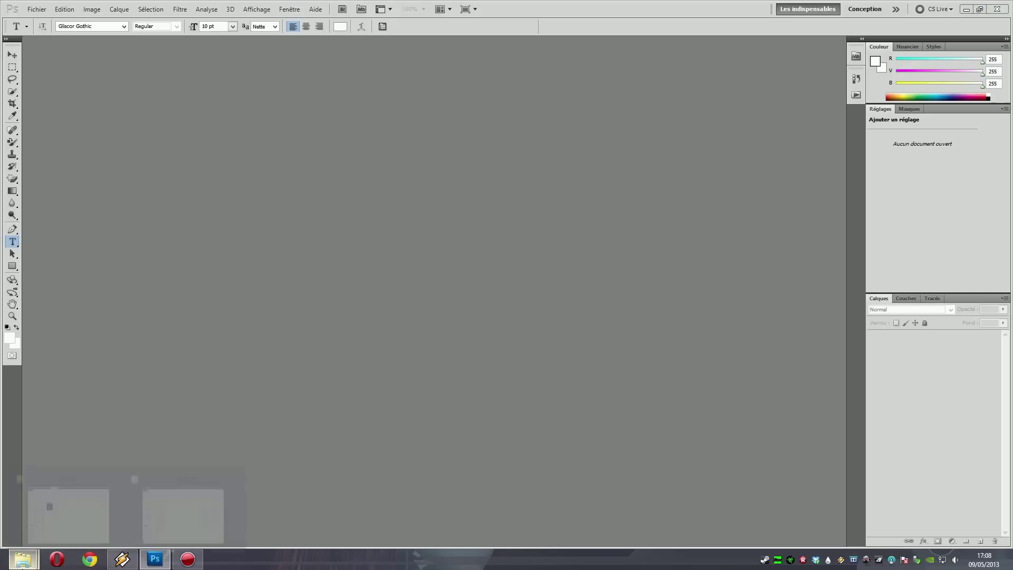
pyautogui.click(101, 492)
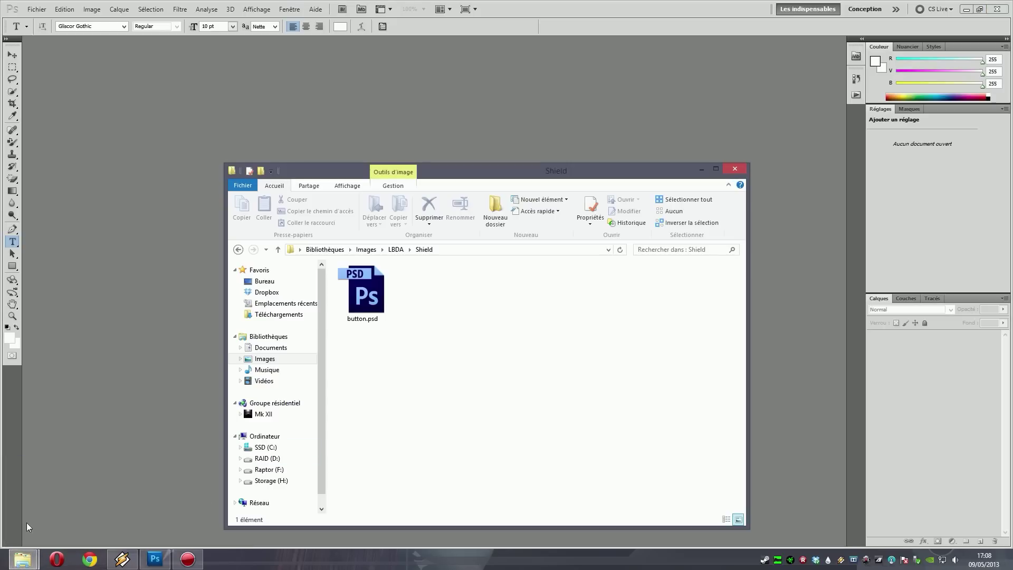
pyautogui.click(225, 466)
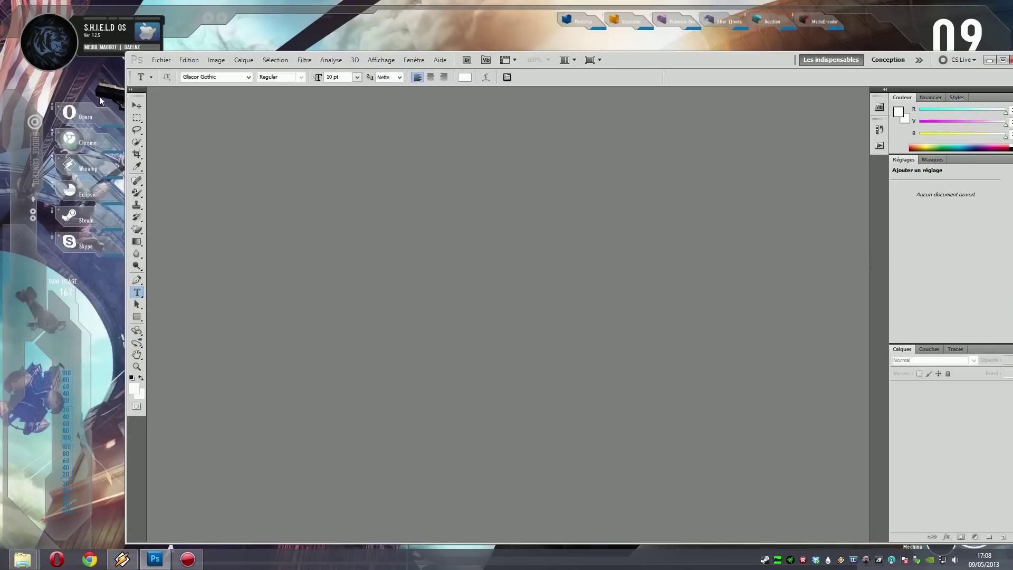
pyautogui.moveTo(674, 58); pyautogui.dragTo(675, 72)
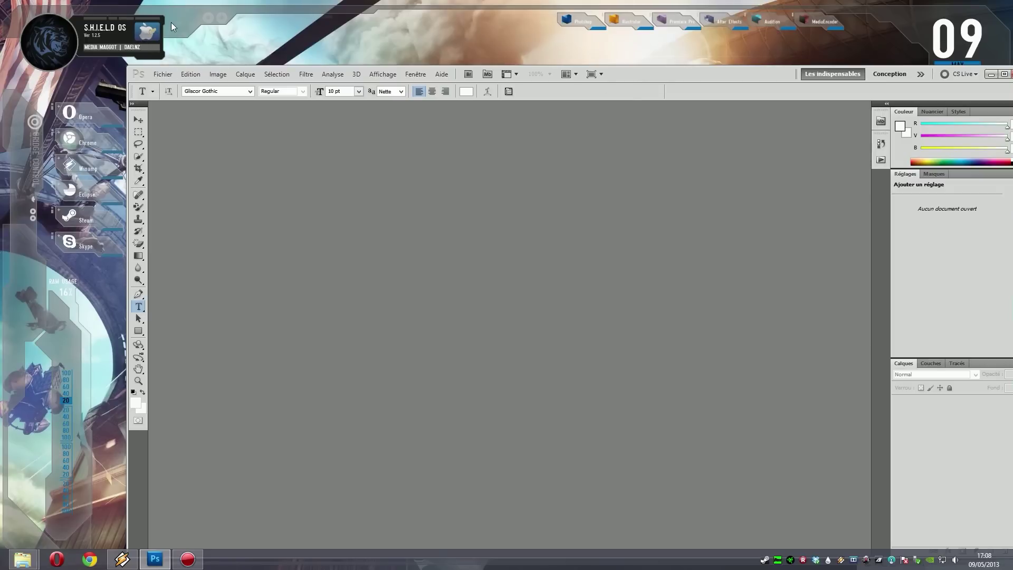
pyautogui.doubleClick(662, 78)
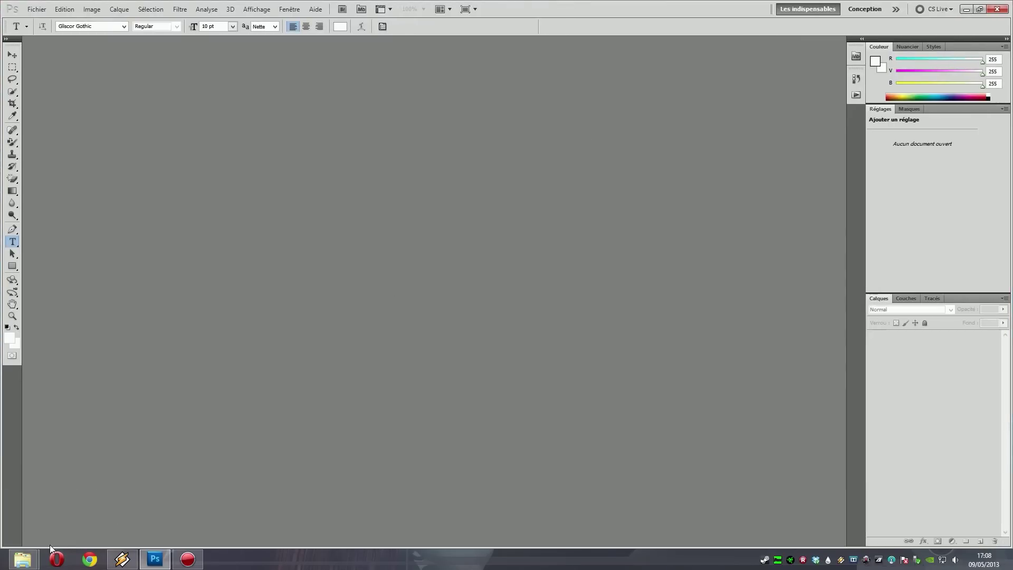
pyautogui.moveTo(24, 559)
pyautogui.click(204, 493)
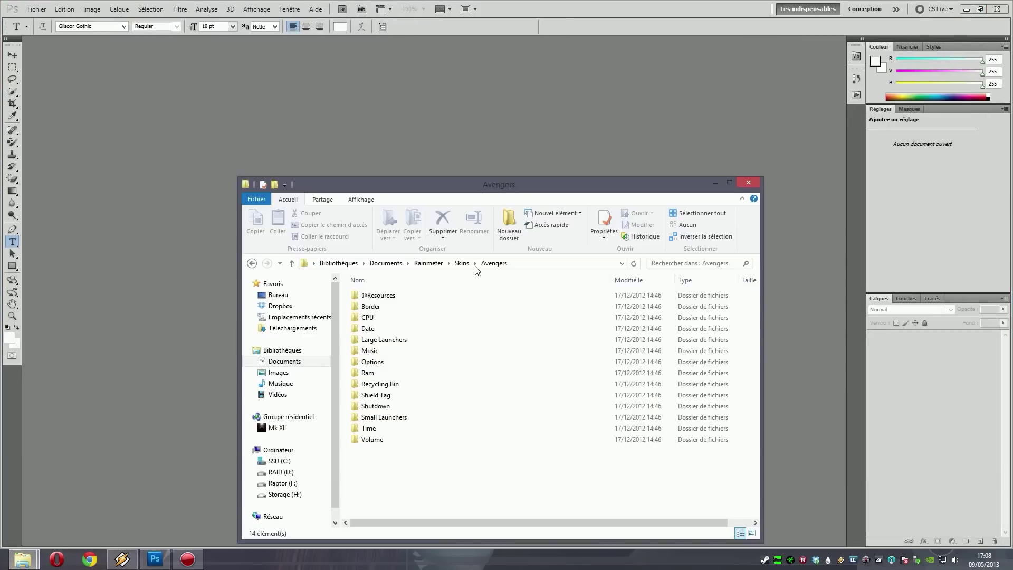
pyautogui.click(266, 495)
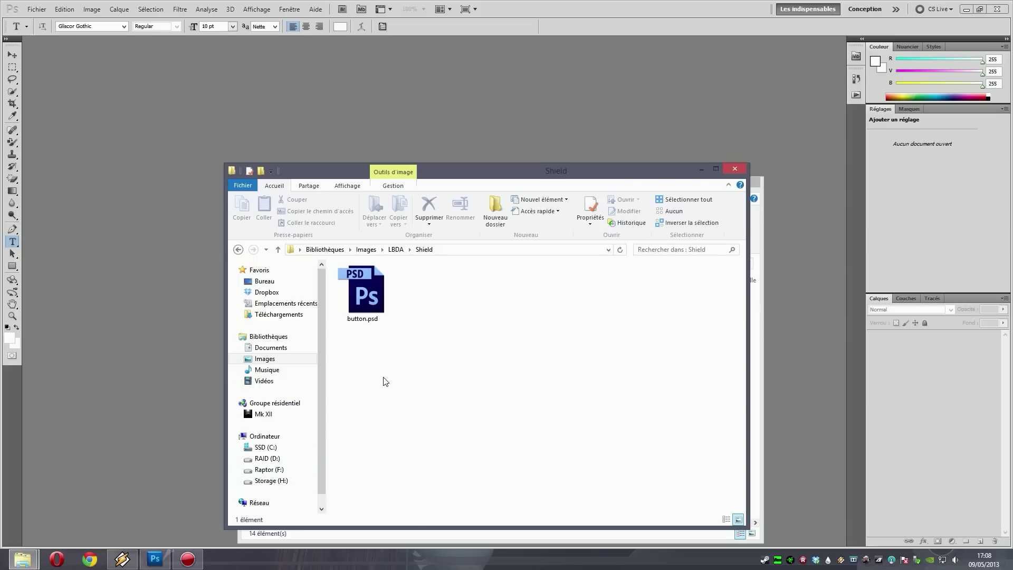
pyautogui.click(385, 536)
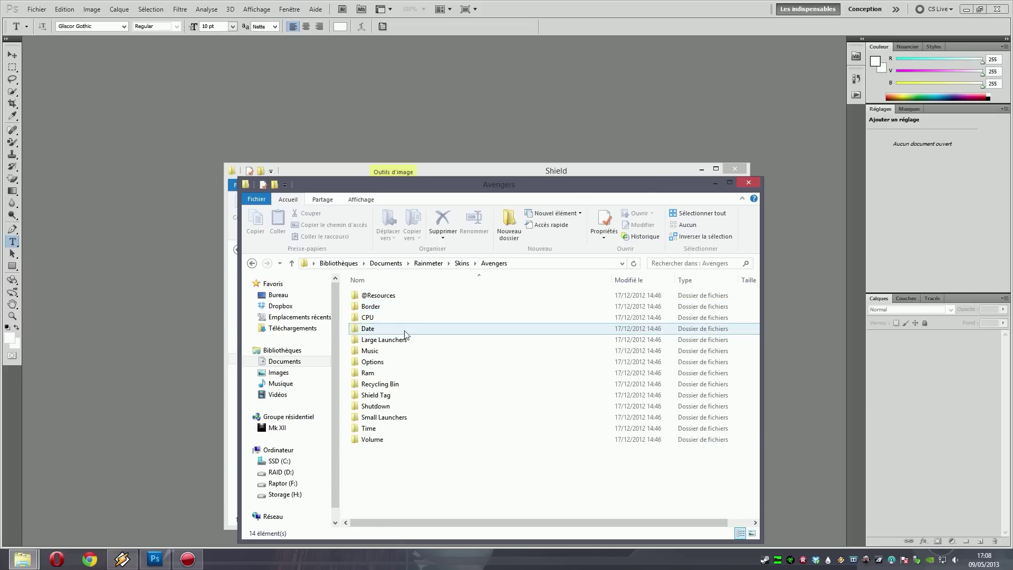
pyautogui.doubleClick(404, 295)
pyautogui.click(391, 307)
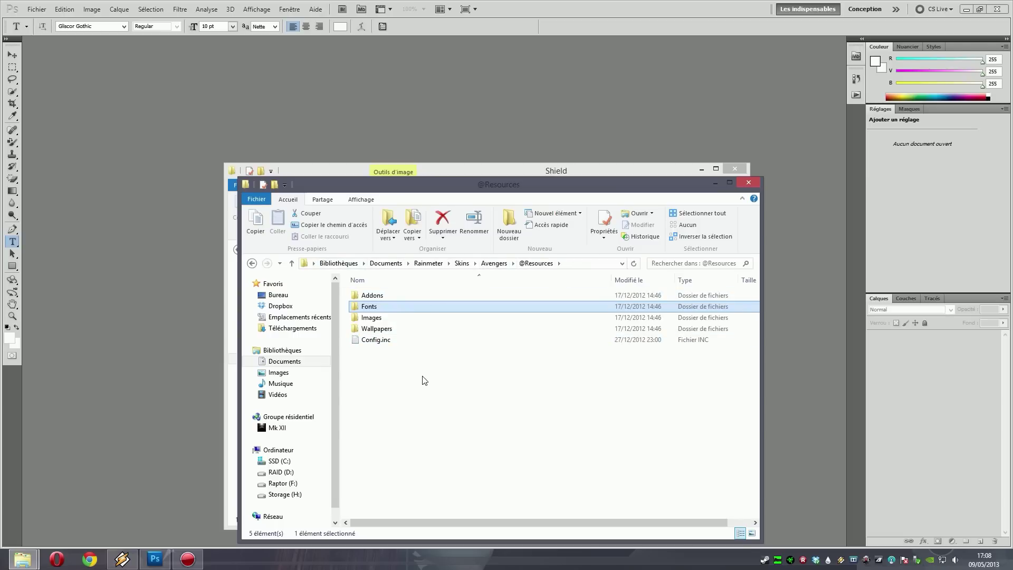
pyautogui.doubleClick(372, 318)
pyautogui.doubleClick(375, 384)
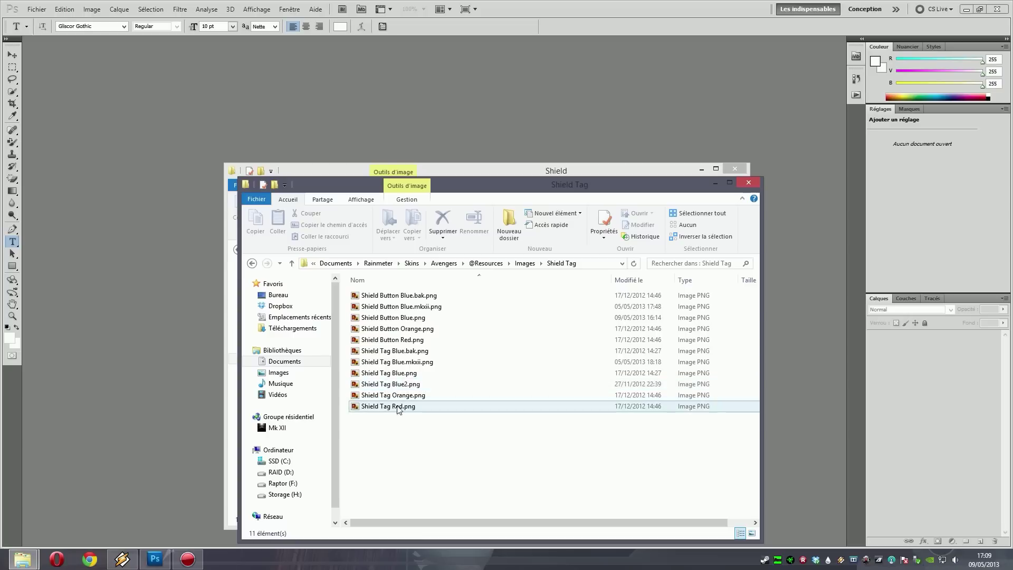
pyautogui.click(752, 534)
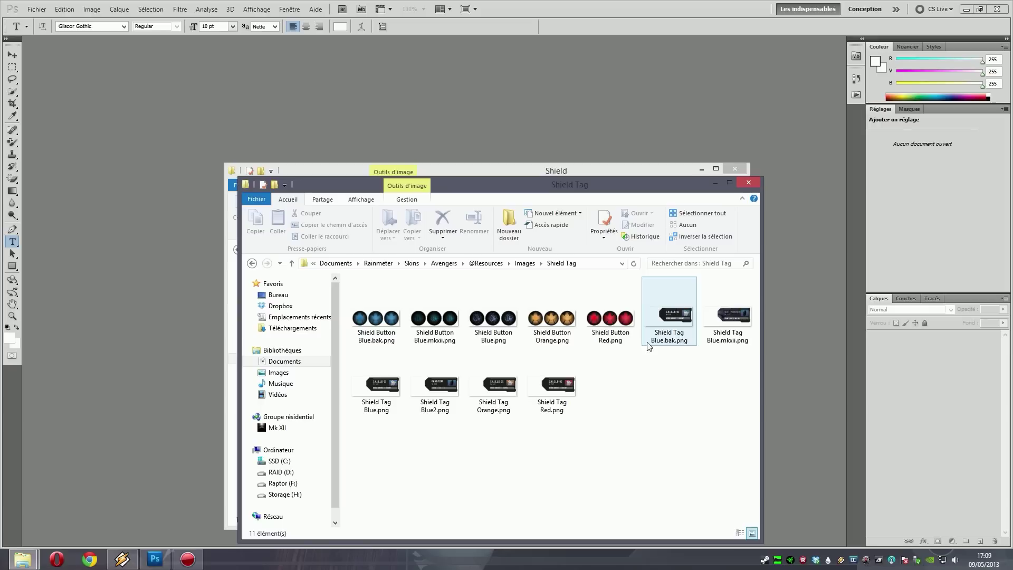
# Open Shield Tag Blue.png from the Shield Tag folder in Photoshop
pyautogui.click(681, 331)
pyautogui.click(384, 389)
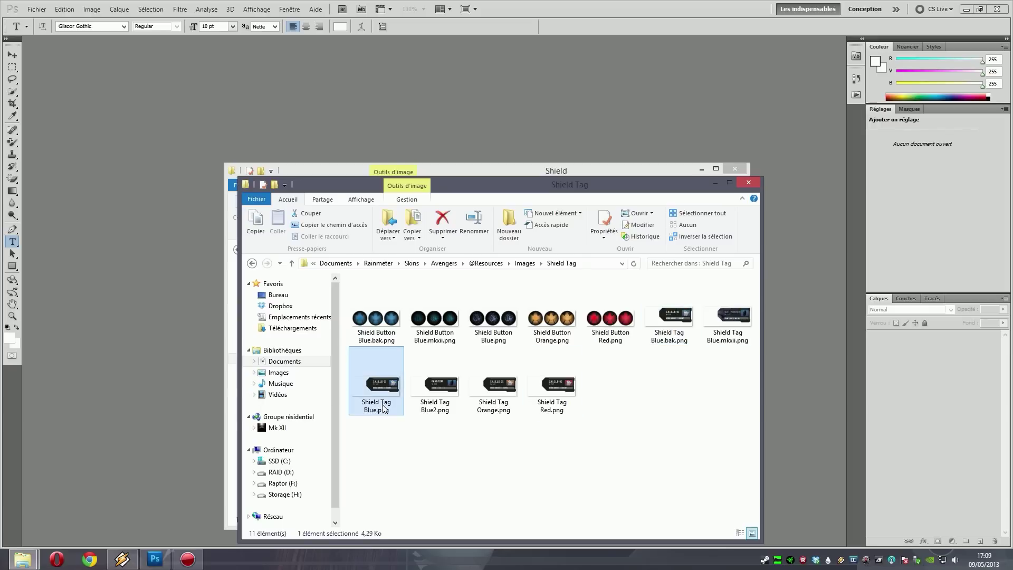
pyautogui.moveTo(385, 389); pyautogui.dragTo(252, 318)
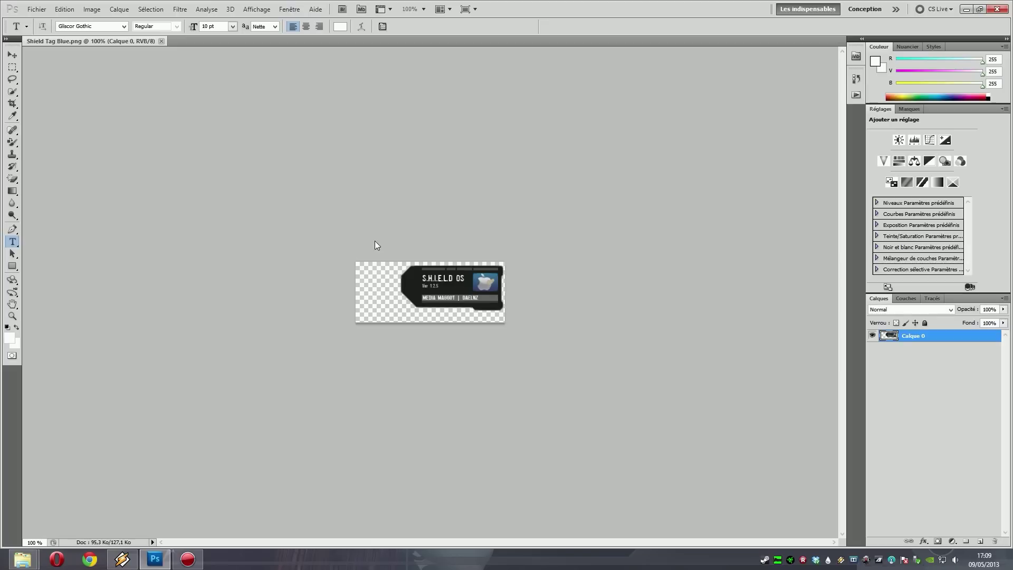
# Examine the opened tag image up close and compare it with the shield tag shown on the desktop
pyautogui.press('m')
pyautogui.hotkey('ctrl', '+')
pyautogui.hotkey('ctrl', '+')
pyautogui.hotkey('ctrl', '+')
pyautogui.hotkey('ctrl', '+')
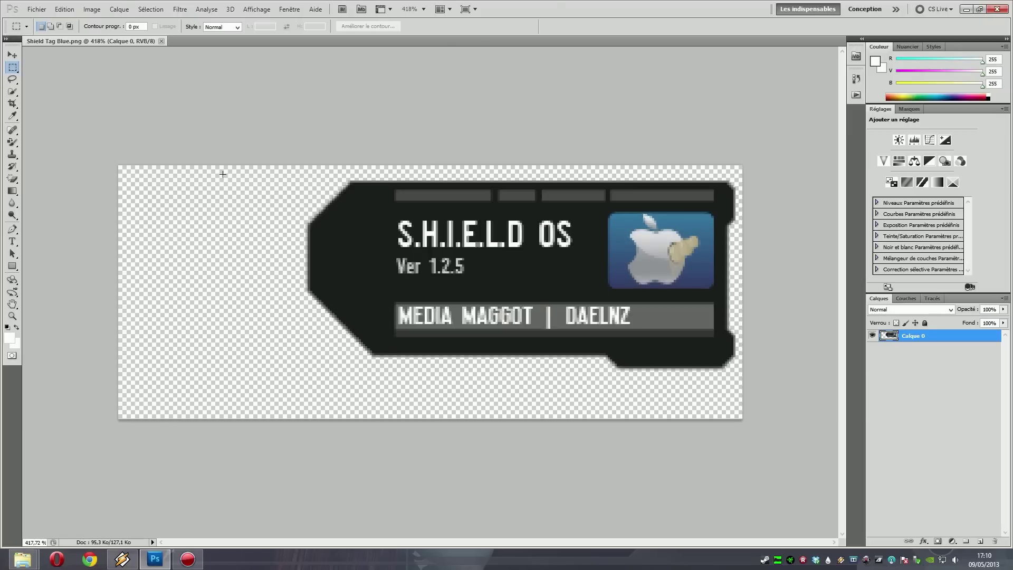
pyautogui.doubleClick(555, 6)
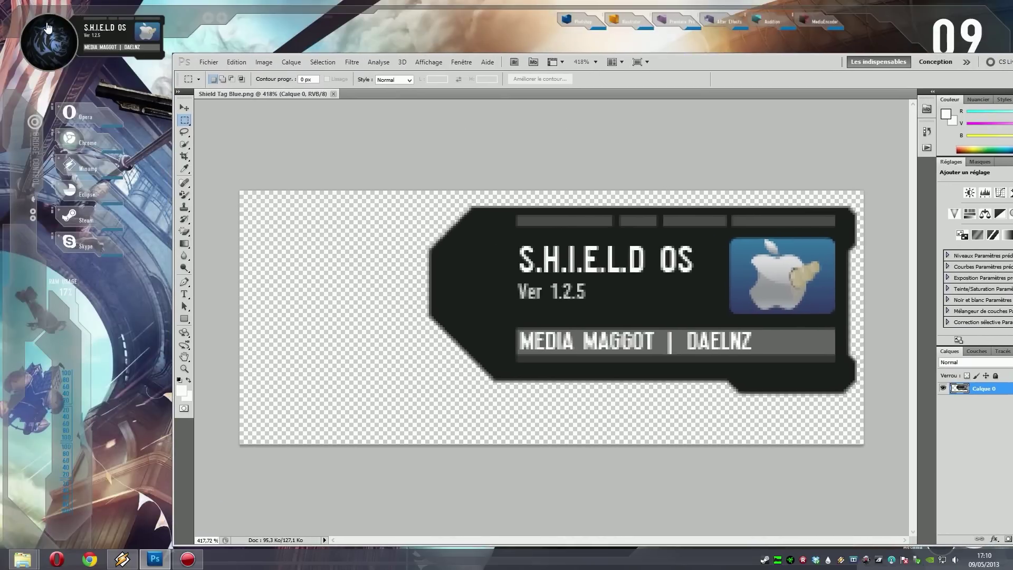
pyautogui.doubleClick(756, 65)
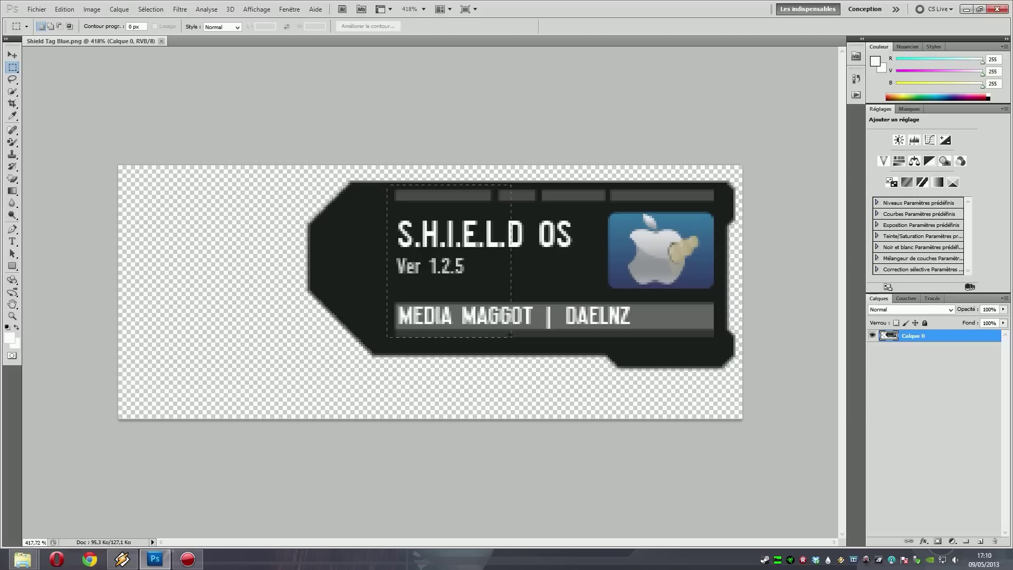
# Cut the rectangular area holding the tag's bars, text and Apple logo, and paste it onto a new layer
pyautogui.moveTo(416, 217); pyautogui.dragTo(720, 342)
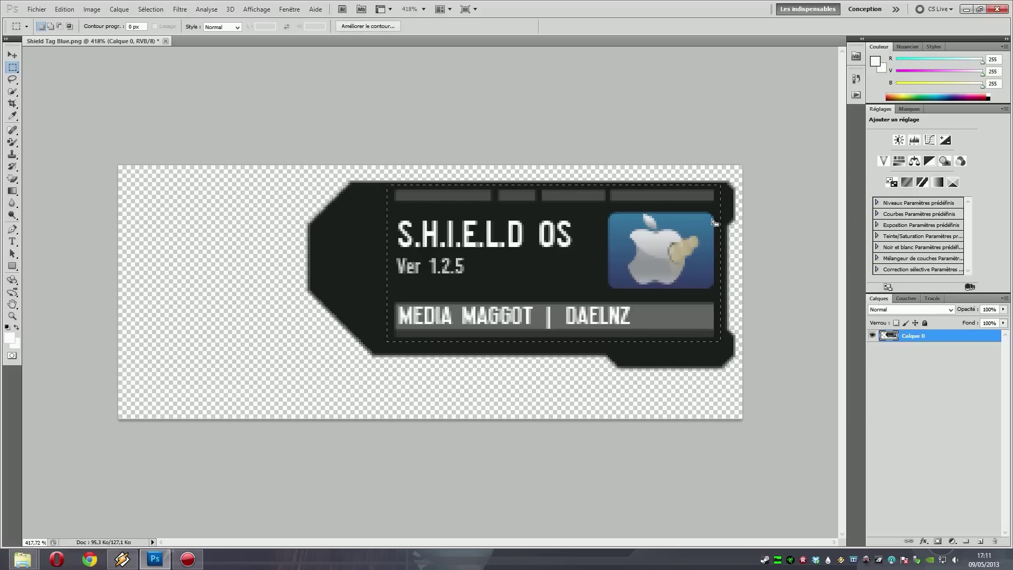
pyautogui.press('Delete')
pyautogui.hotkey('ctrl', 'v')
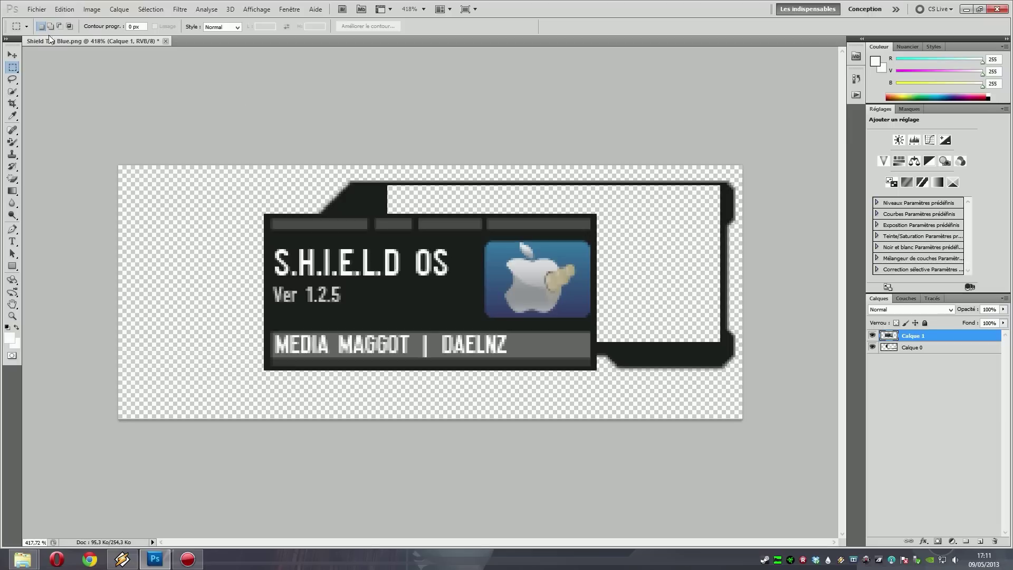
# Move the pasted rectangle back into the opening of the tag's dark frame
pyautogui.click(13, 55)
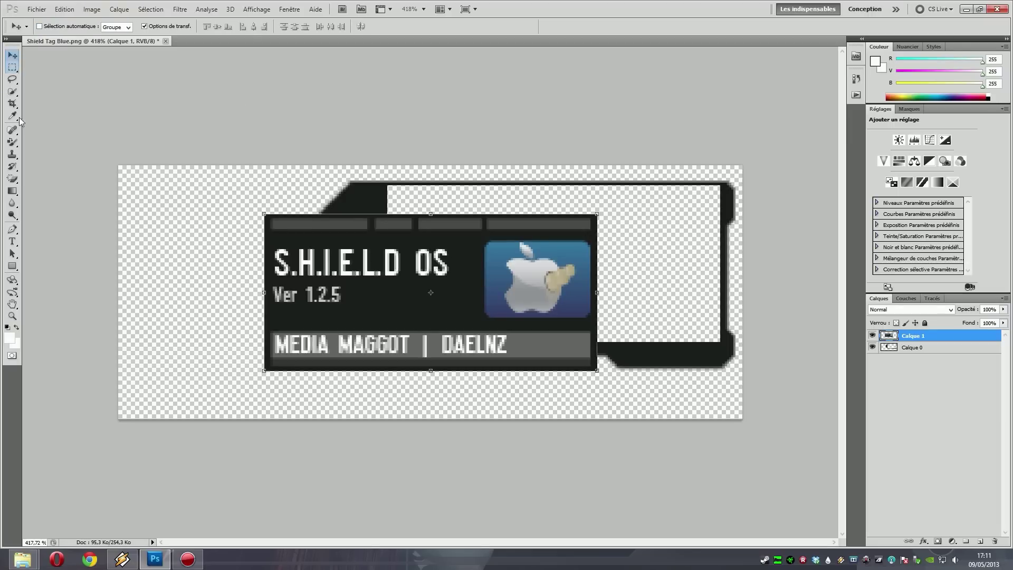
pyautogui.moveTo(360, 284); pyautogui.dragTo(481, 253)
pyautogui.scroll(6, 402, 264)
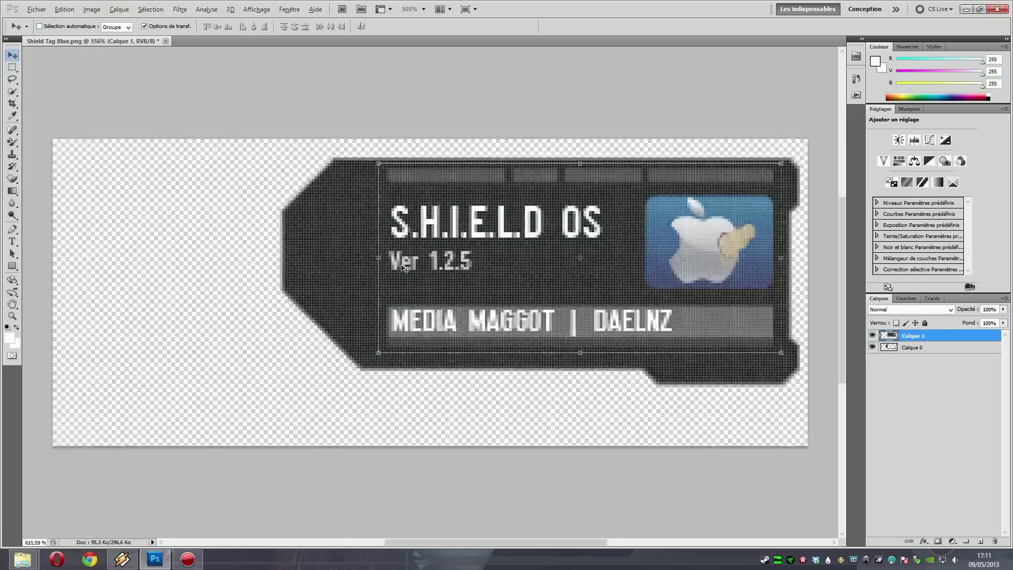
# Hide the Calque 1 layer and make Calque 0 the active layer
pyautogui.scroll(-6, 402, 264)
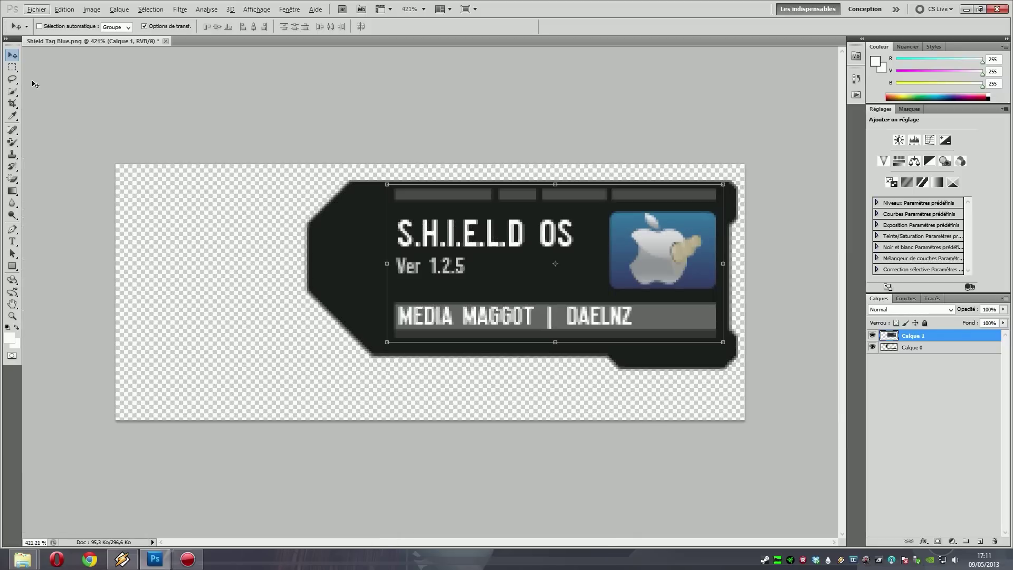
pyautogui.click(13, 67)
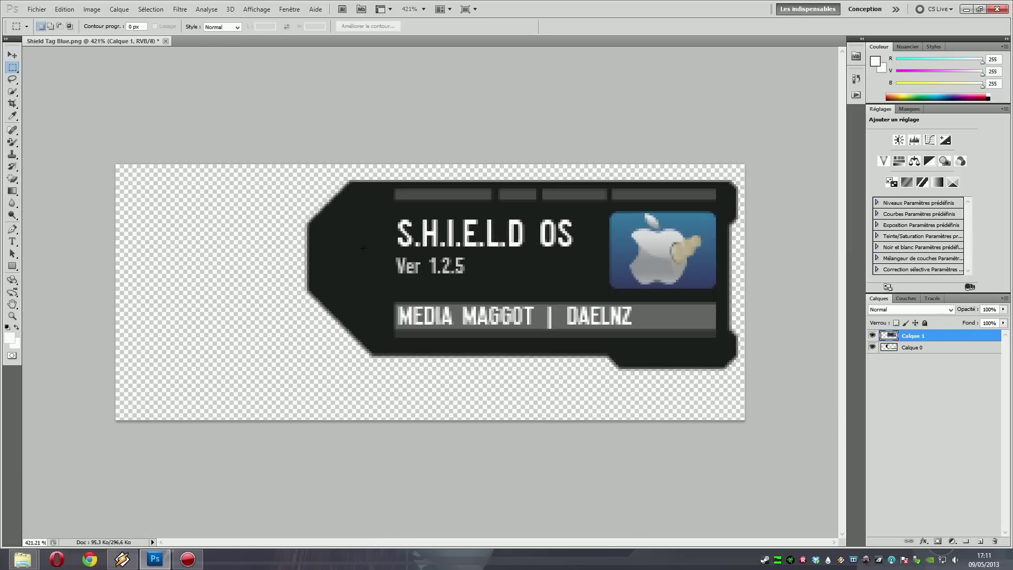
pyautogui.click(873, 335)
pyautogui.click(913, 348)
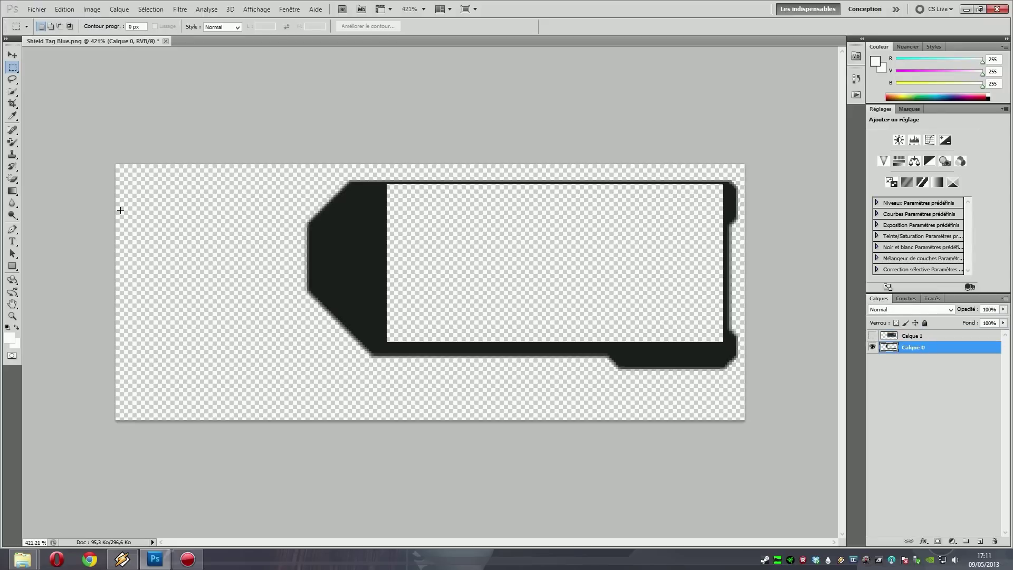
# Fill the transparent rectangular hole in Calque 0 with the tag's own dark colour, sampled for the Paint Bucket
pyautogui.click(12, 190)
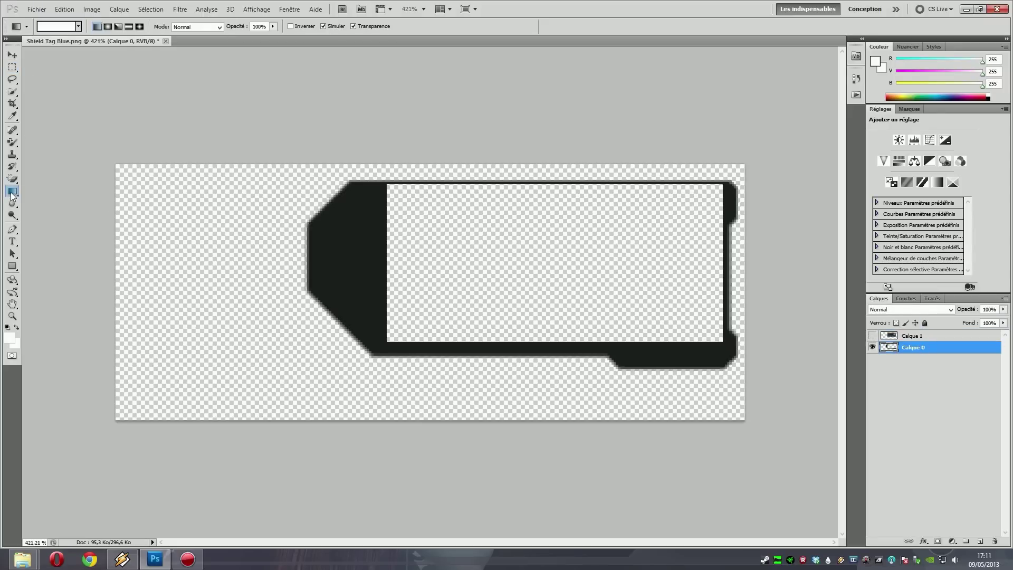
pyautogui.rightClick(12, 191)
pyautogui.click(58, 200)
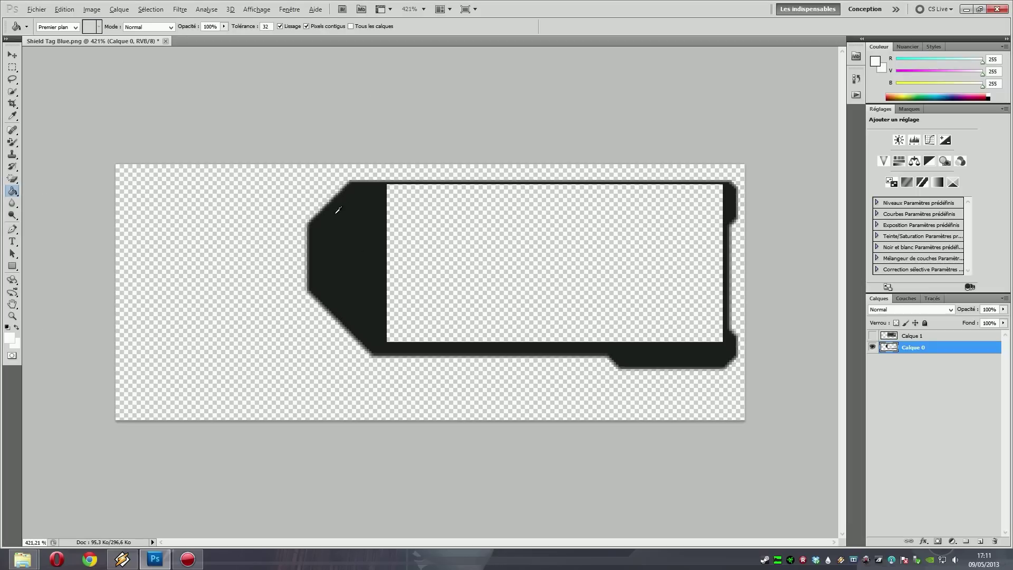
pyautogui.keyDown('alt'); pyautogui.click(370, 253); pyautogui.keyUp('alt')
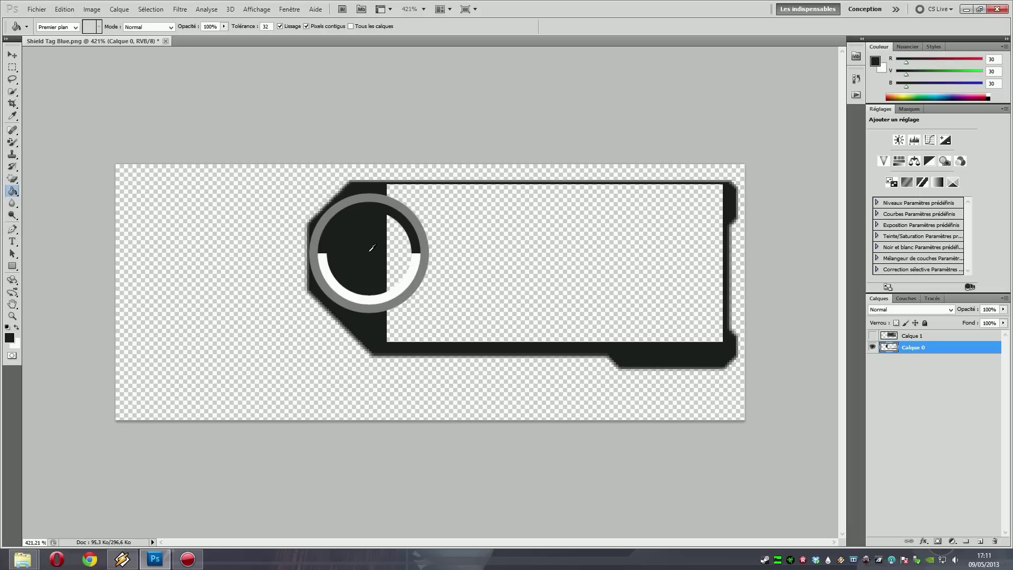
pyautogui.click(442, 220)
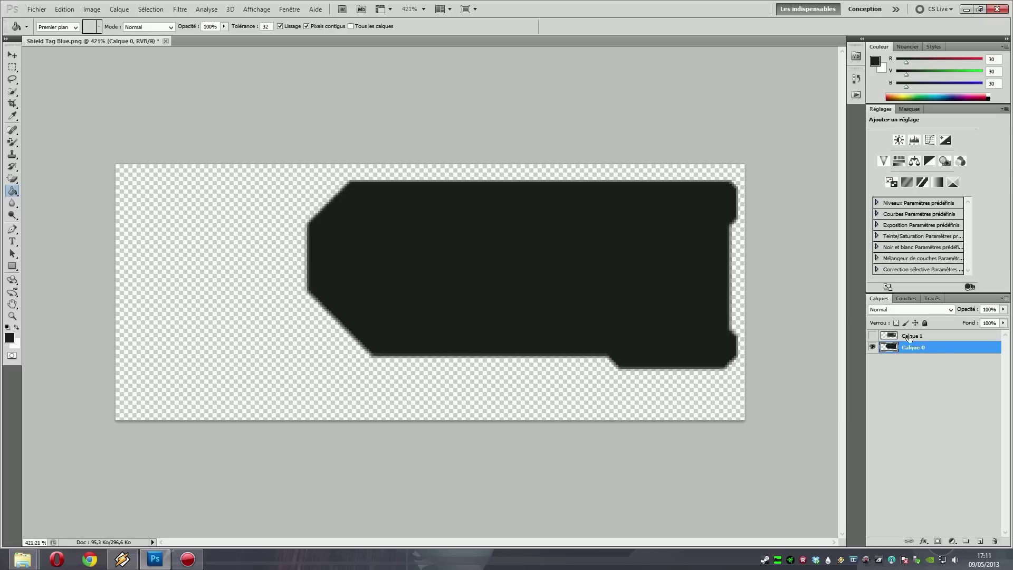
# Compare the filled tag with Calque 1 shown and hidden
pyautogui.click(872, 336)
pyautogui.click(872, 336)
pyautogui.click(13, 68)
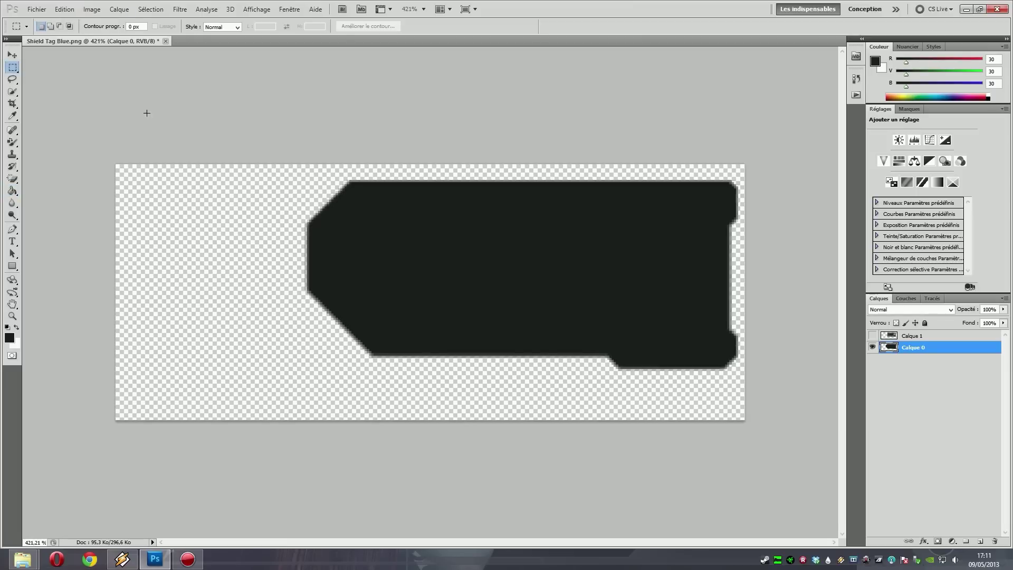
pyautogui.click(913, 337)
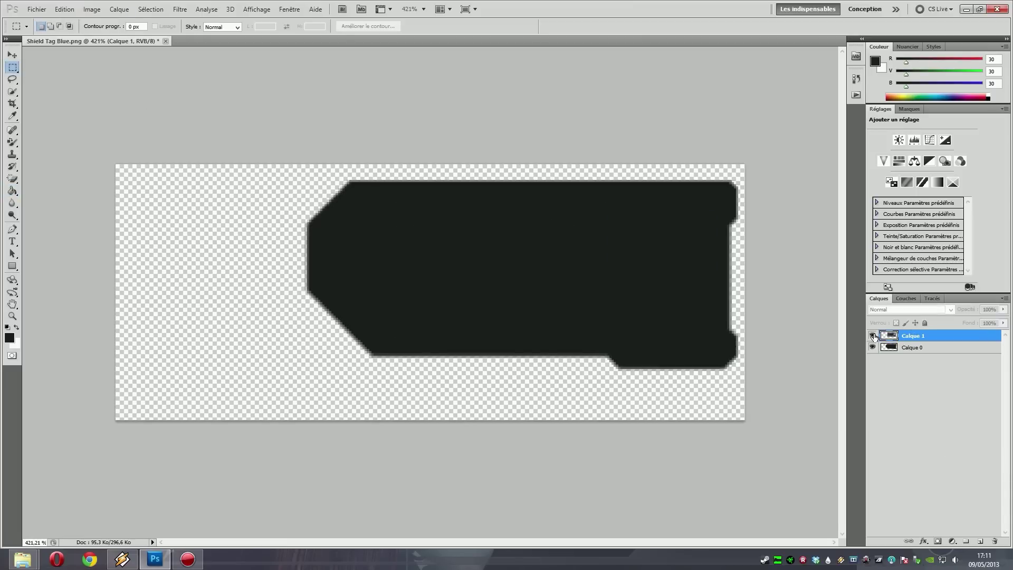
pyautogui.click(873, 336)
pyautogui.click(873, 335)
# Duplicate the Calque 0 layer within Shield Tag Blue.png under the suggested name
pyautogui.click(931, 349)
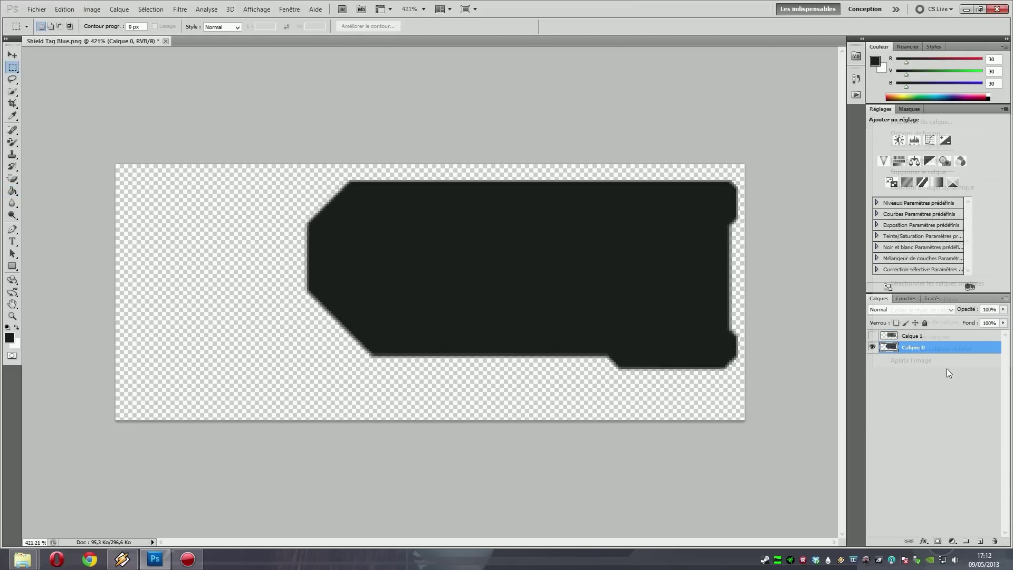
pyautogui.rightClick(937, 356)
pyautogui.press('Escape')
pyautogui.rightClick(934, 349)
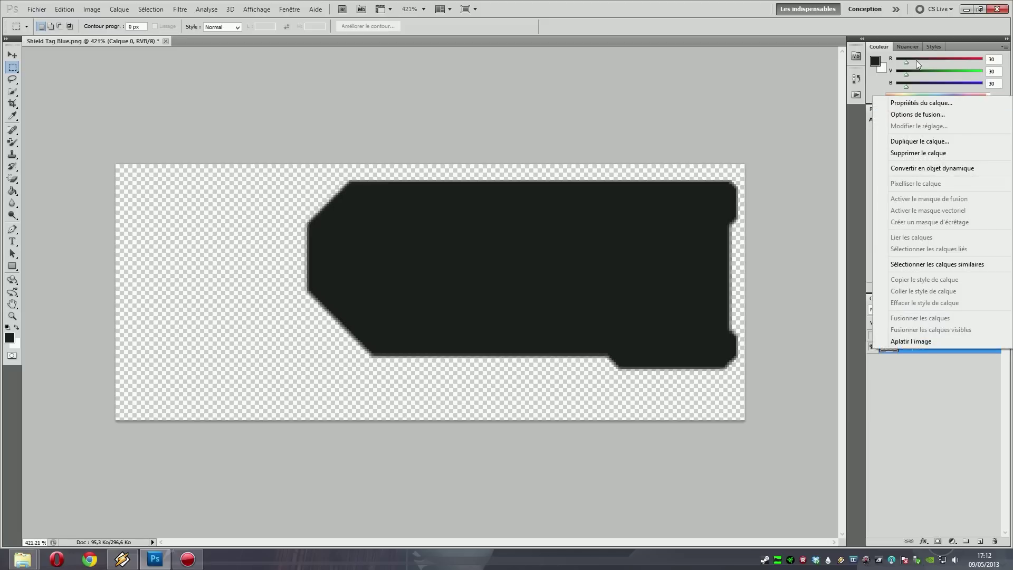
pyautogui.click(920, 141)
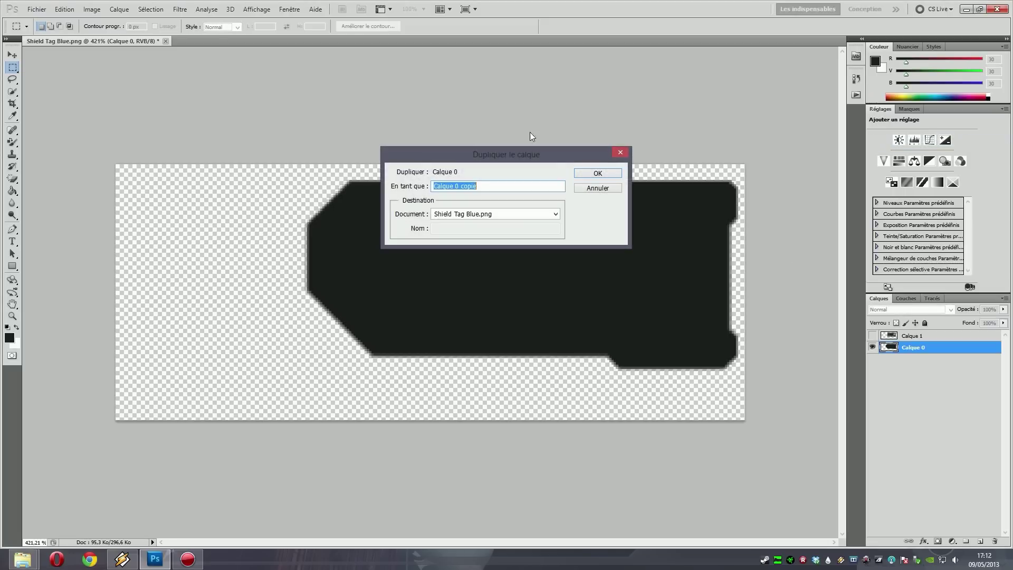
pyautogui.click(595, 173)
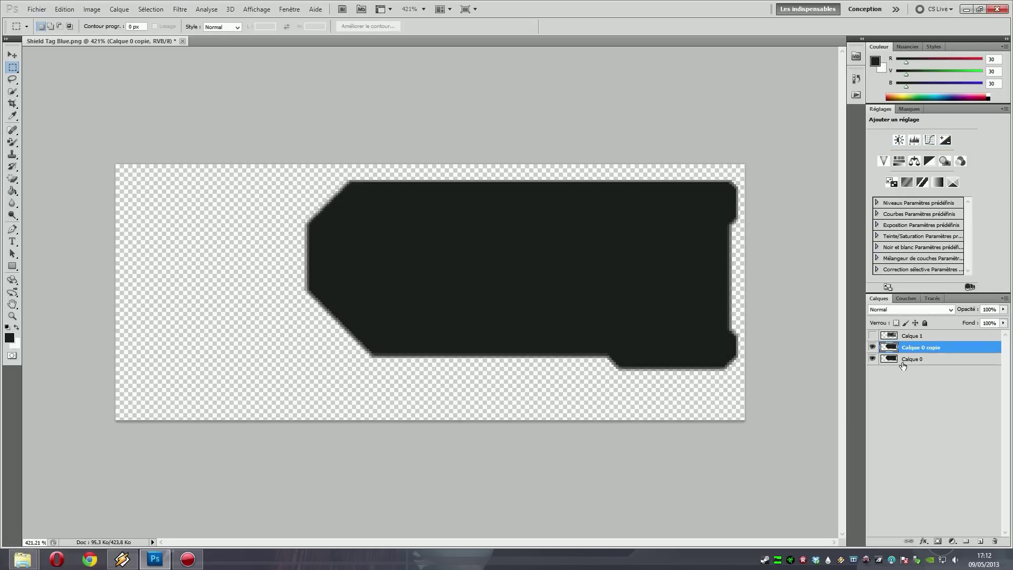
# Hide the duplicate layer Calque 0 copie and make the original Calque 0 active
pyautogui.click(873, 347)
pyautogui.click(922, 359)
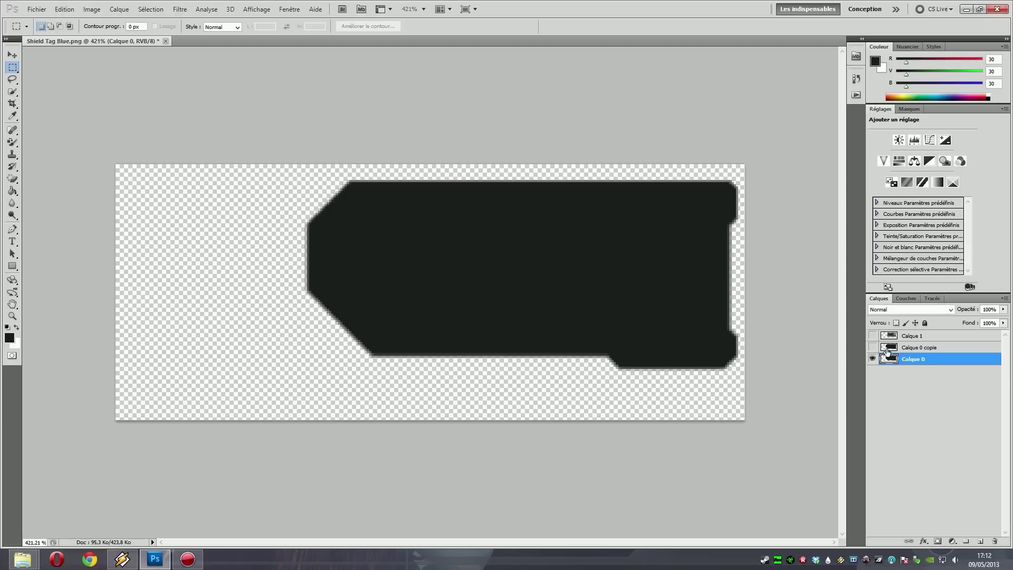
pyautogui.click(873, 347)
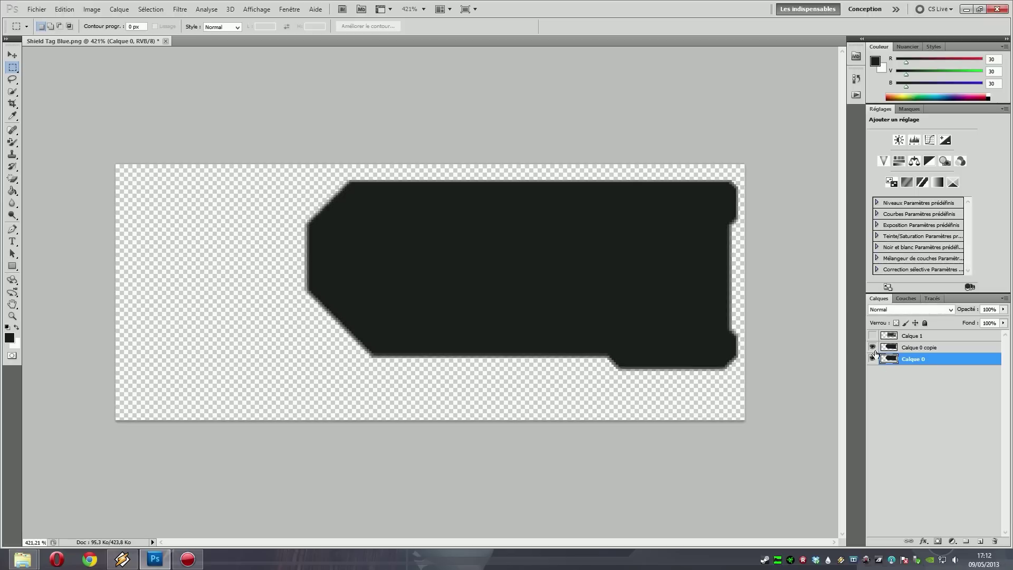
pyautogui.click(872, 347)
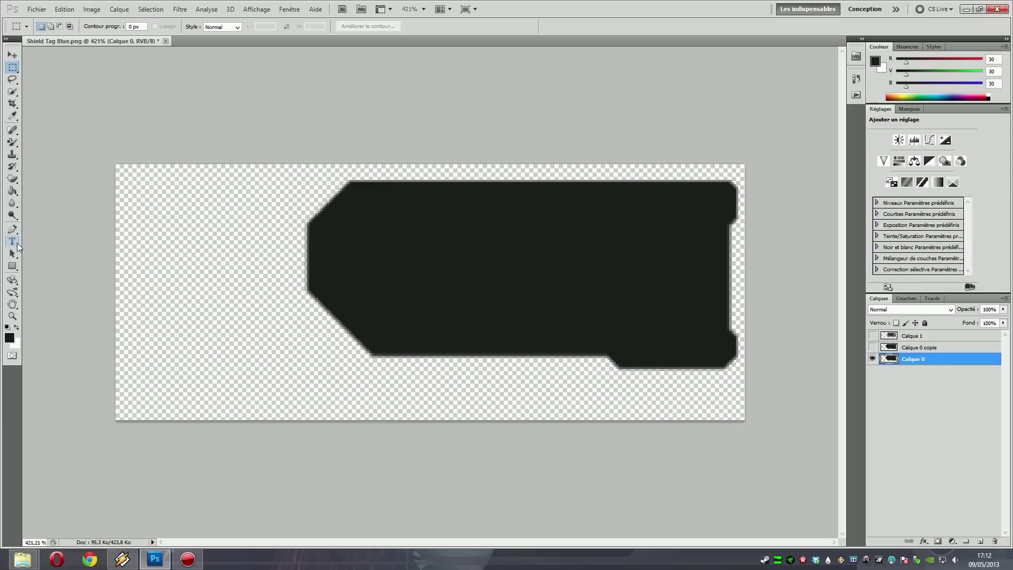
# Choose the Magic Eraser and set its tolerance to 30
pyautogui.click(13, 180)
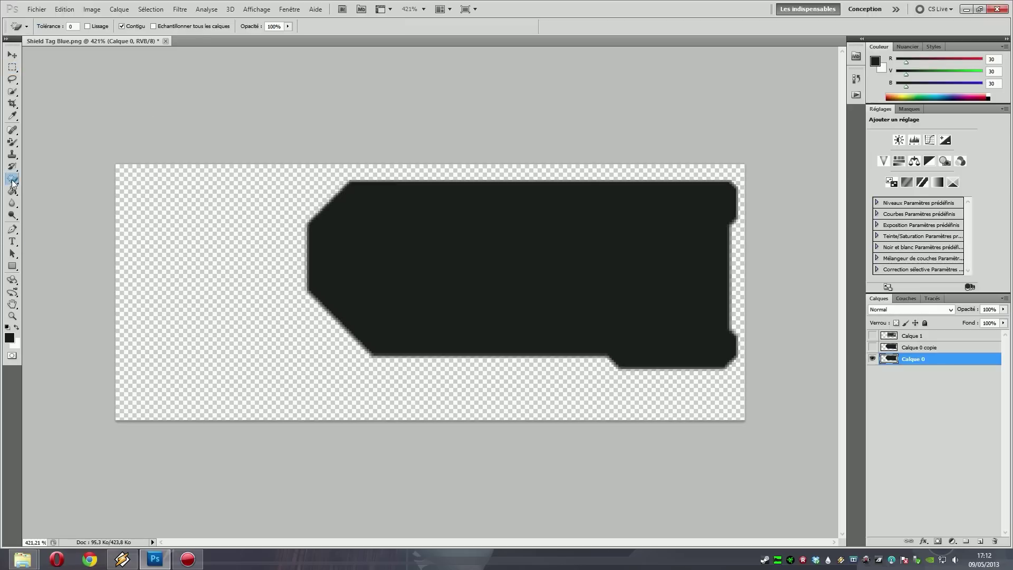
pyautogui.rightClick(12, 181)
pyautogui.click(47, 178)
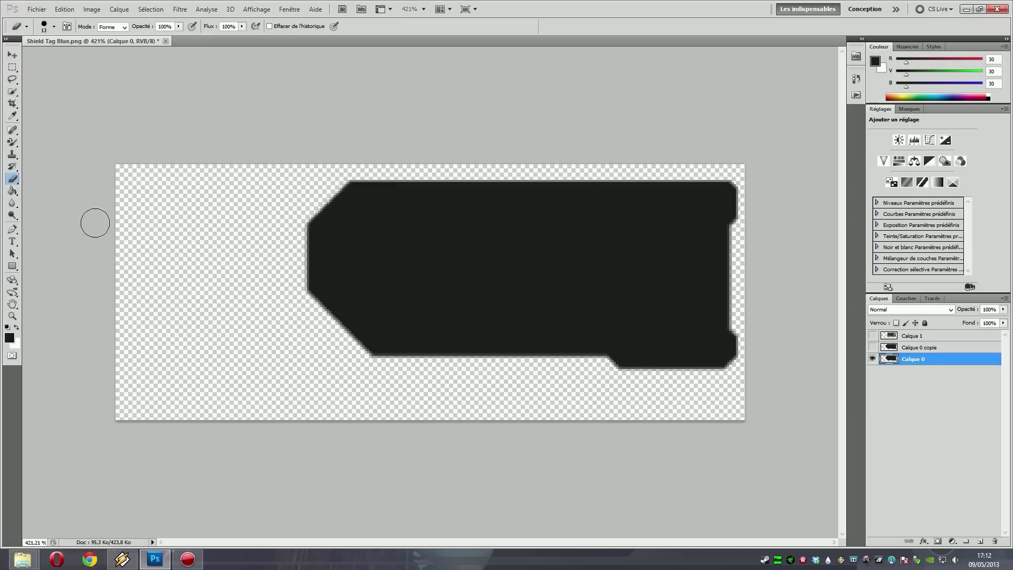
pyautogui.rightClick(13, 180)
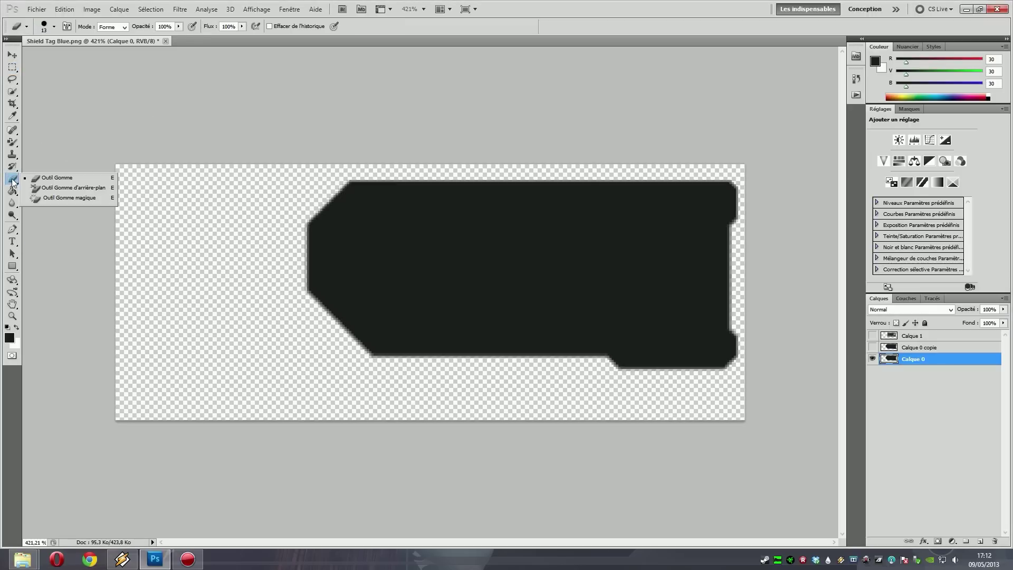
pyautogui.click(52, 198)
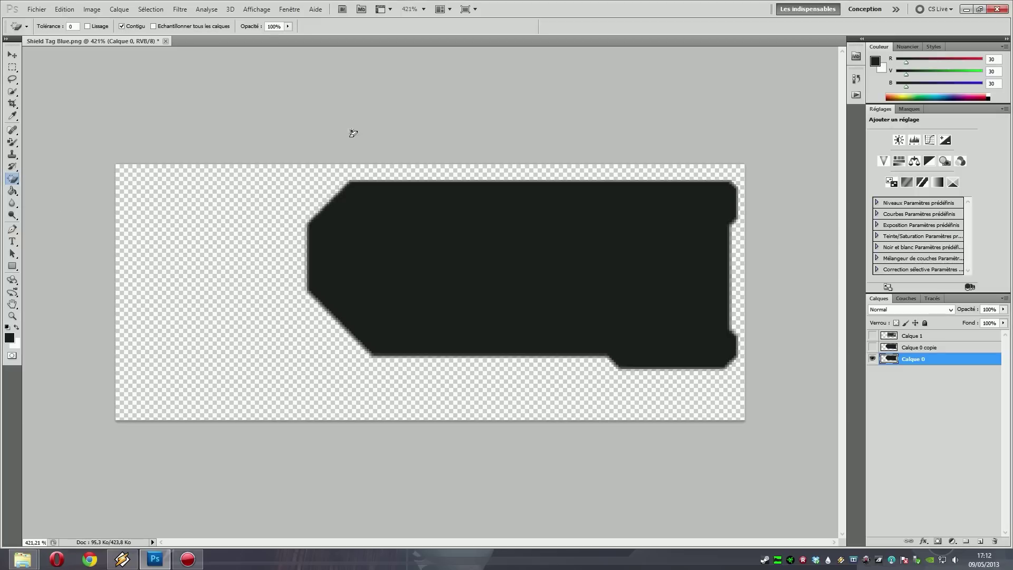
pyautogui.click(72, 26)
pyautogui.write('30')
# Try erasing Calque 0's dark fill, undo it, and erase the fill again with Lissage enabled, leaving only the outline
pyautogui.click(504, 219)
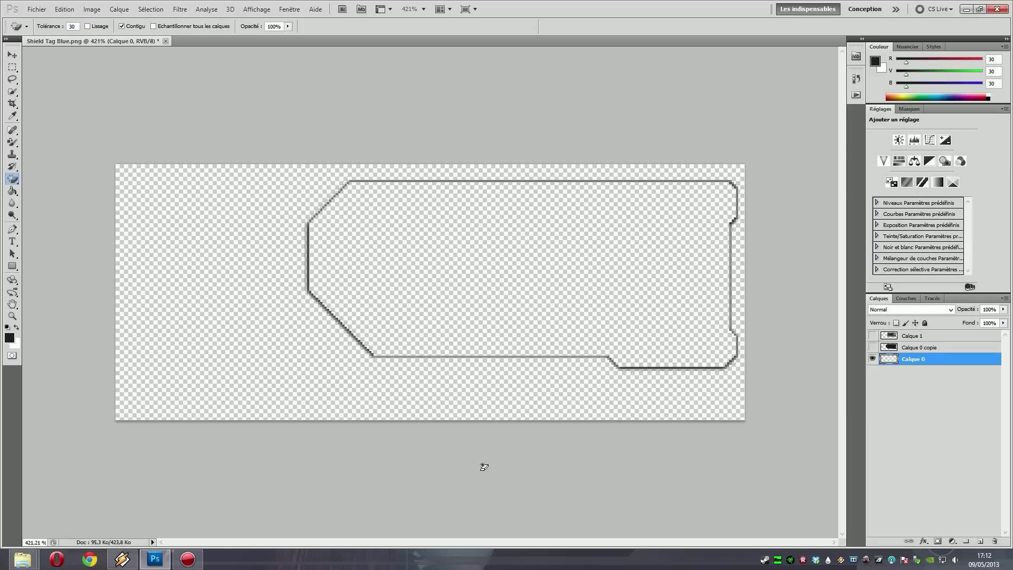
pyautogui.hotkey('ctrl', 'z')
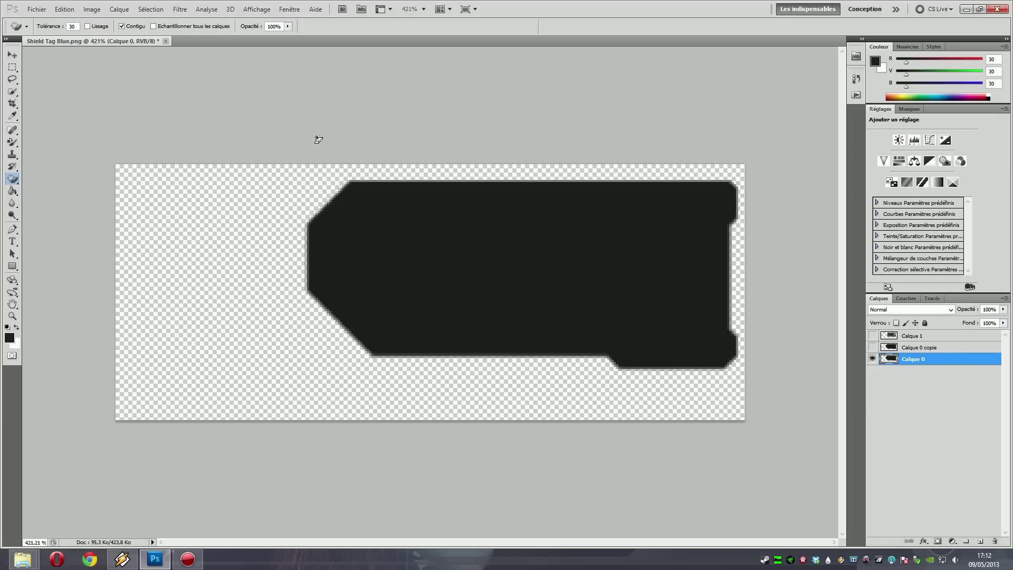
pyautogui.click(69, 26)
pyautogui.click(95, 27)
pyautogui.click(545, 268)
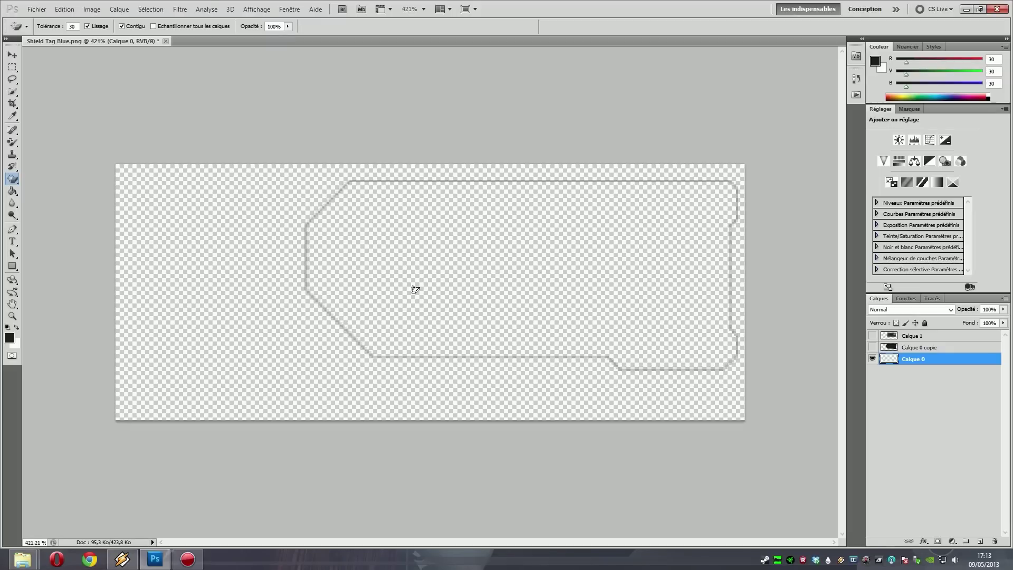
pyautogui.rightClick(11, 178)
pyautogui.click(45, 174)
pyautogui.click(13, 70)
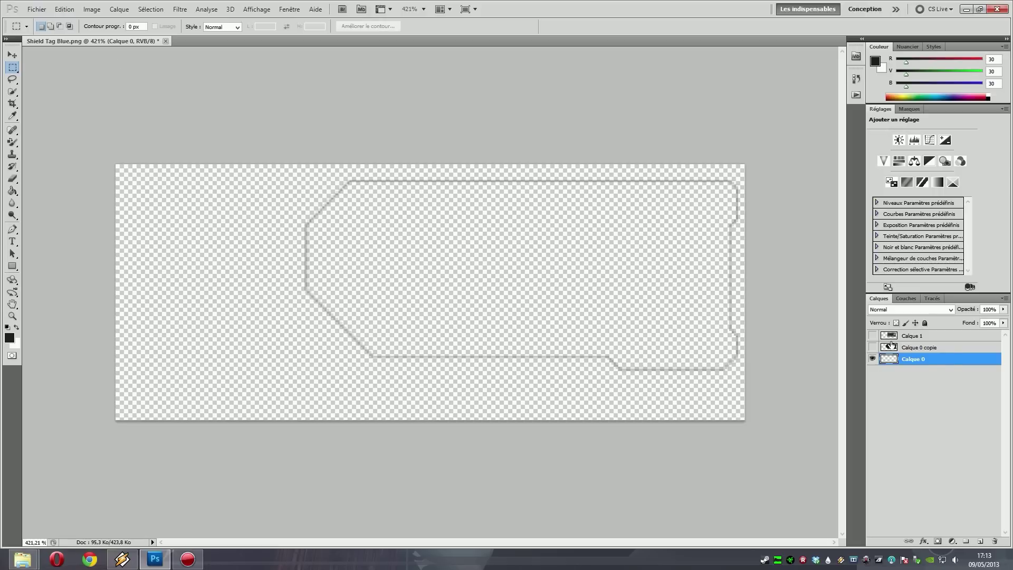
# Rename the outline layer Calque 0 to "Tour" and move it above Calque 1
pyautogui.doubleClick(916, 359)
pyautogui.write('Tour')
pyautogui.press('Return')
pyautogui.moveTo(943, 360); pyautogui.dragTo(942, 336)
# Show Calque 0 copie, compare it with and without the Tour outline, and leave Tour hidden with Calque 0 copie active
pyautogui.click(873, 359)
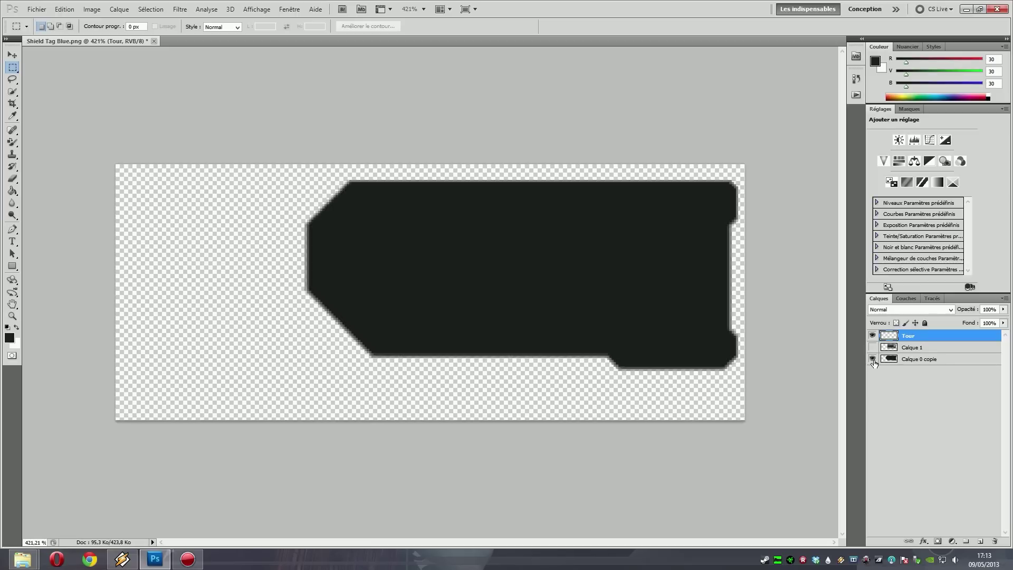
pyautogui.click(872, 335)
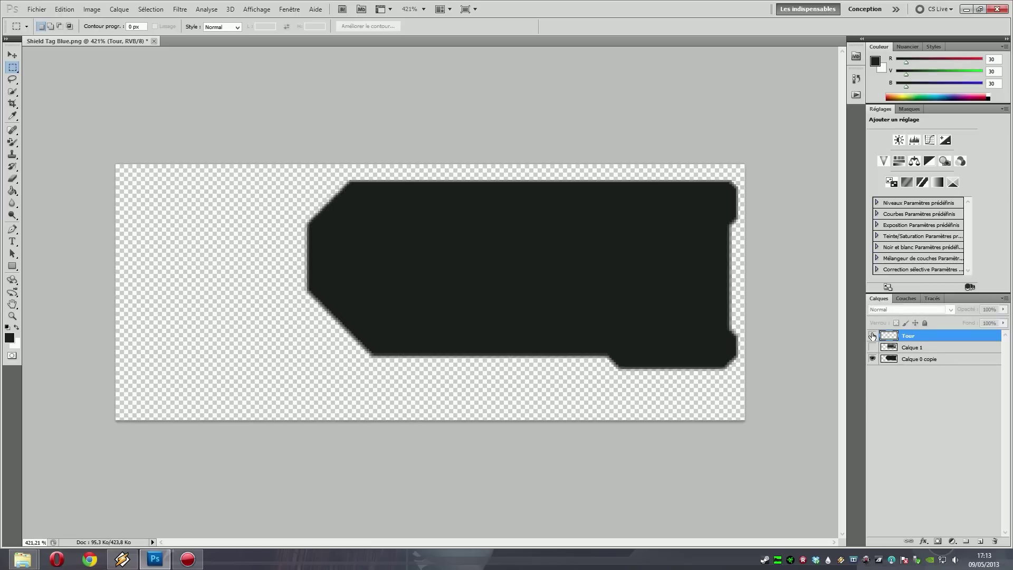
pyautogui.click(872, 336)
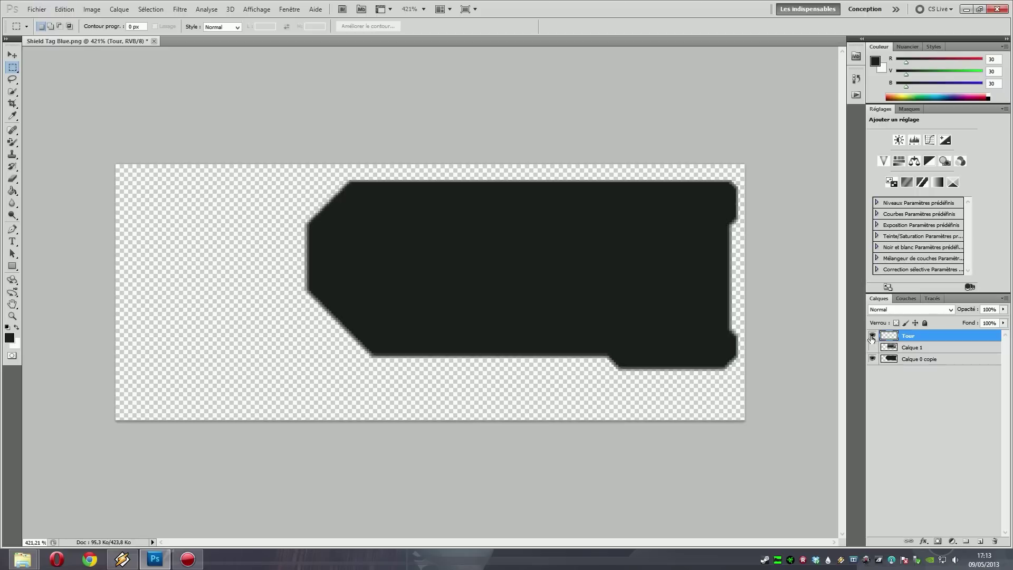
pyautogui.click(872, 336)
pyautogui.click(922, 361)
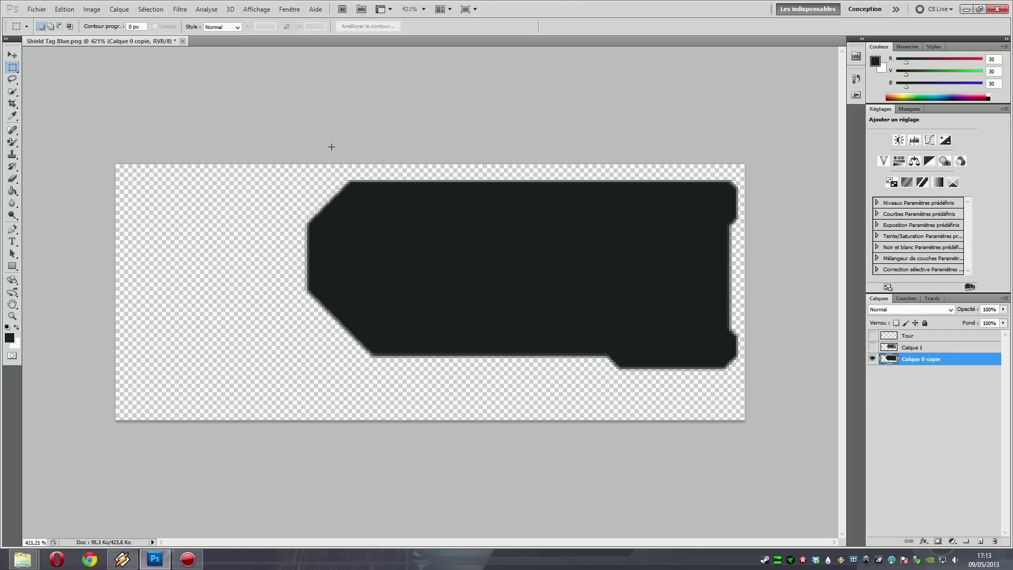
# Open after.jpg from the Bureau folder in the photo viewer, examine the finished tag enlarged, and return to Photoshop
pyautogui.middleClick(39, 561)
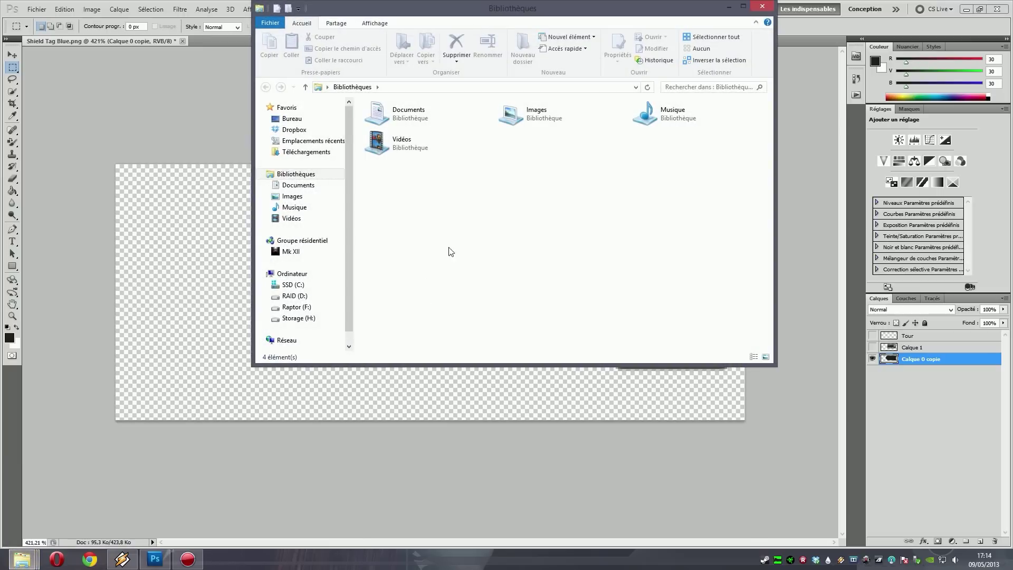
pyautogui.click(292, 119)
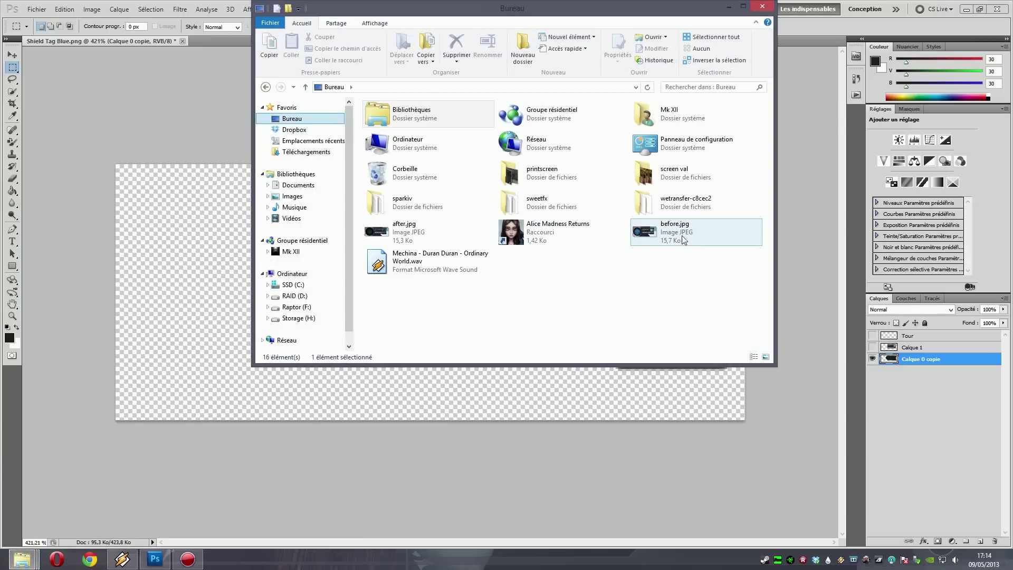
pyautogui.click(404, 227)
pyautogui.doubleClick(404, 227)
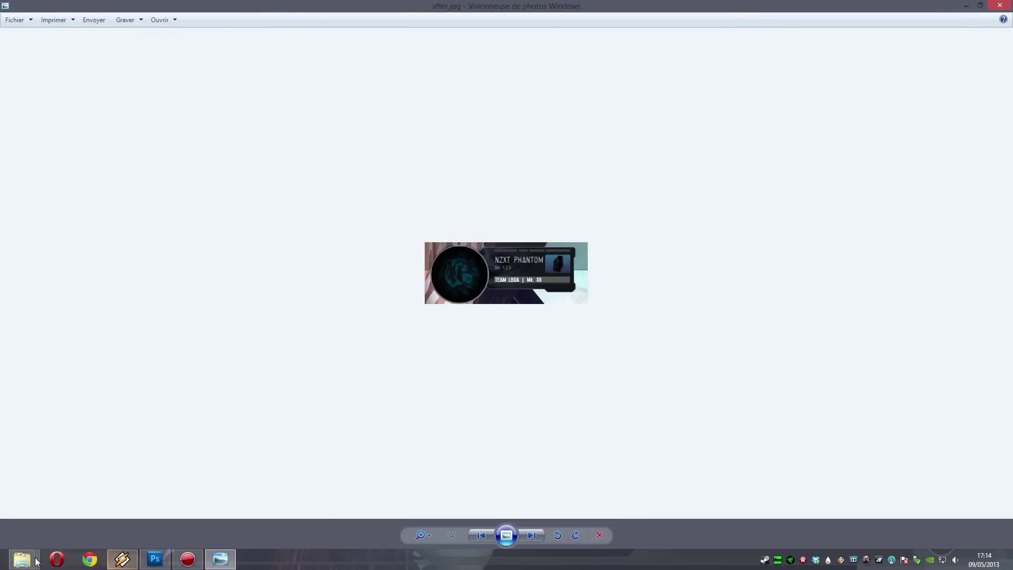
pyautogui.moveTo(21, 560)
pyautogui.scroll(3, 524, 389)
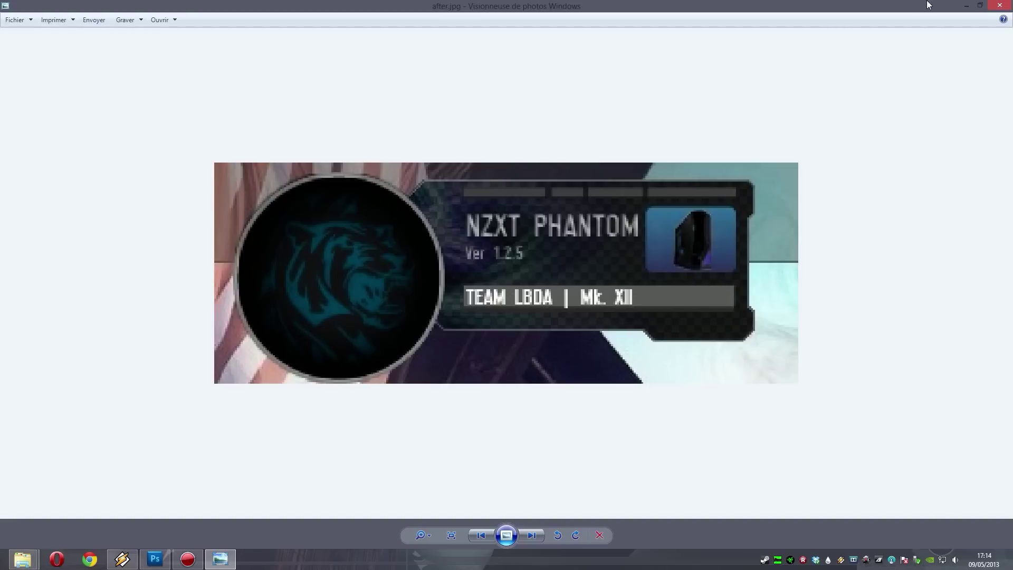
pyautogui.click(967, 5)
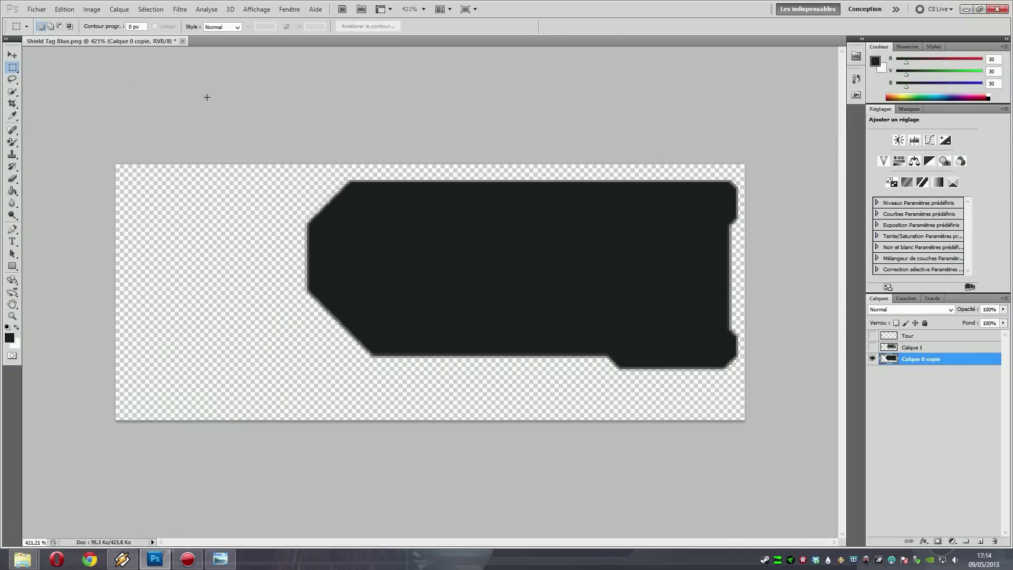
pyautogui.click(12, 191)
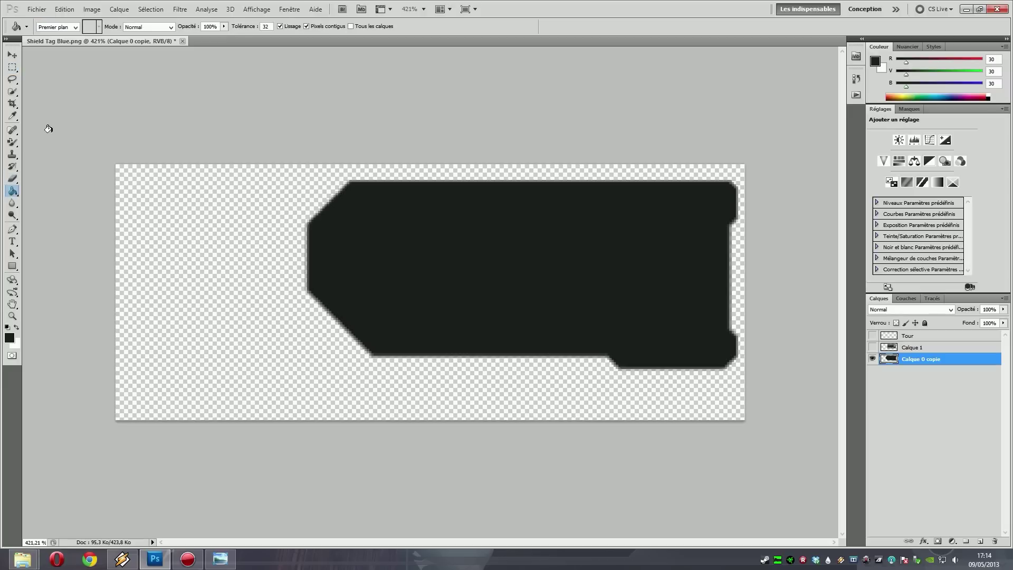
pyautogui.click(73, 31)
pyautogui.click(53, 43)
pyautogui.click(90, 27)
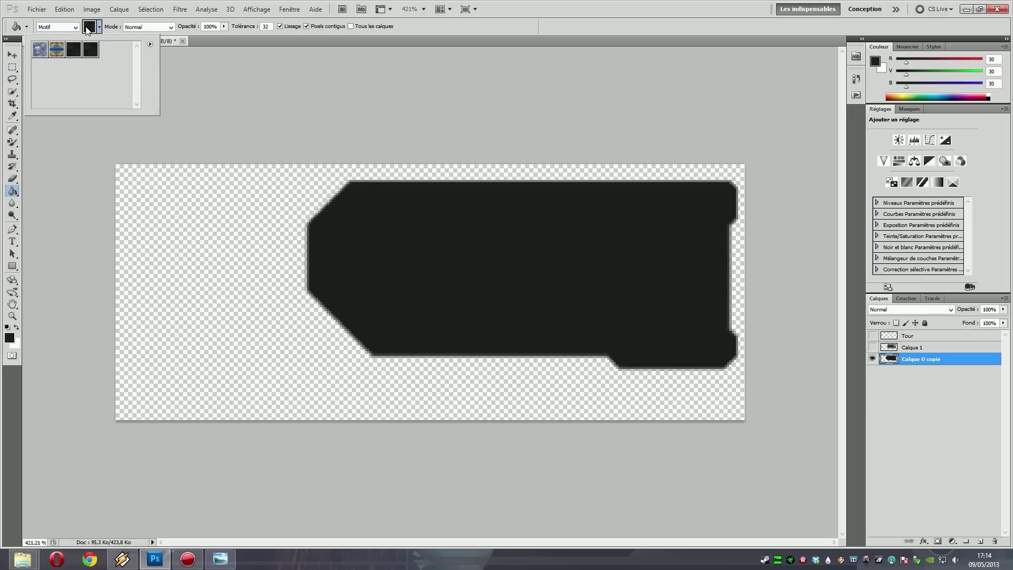
pyautogui.click(90, 26)
pyautogui.click(73, 27)
pyautogui.click(53, 36)
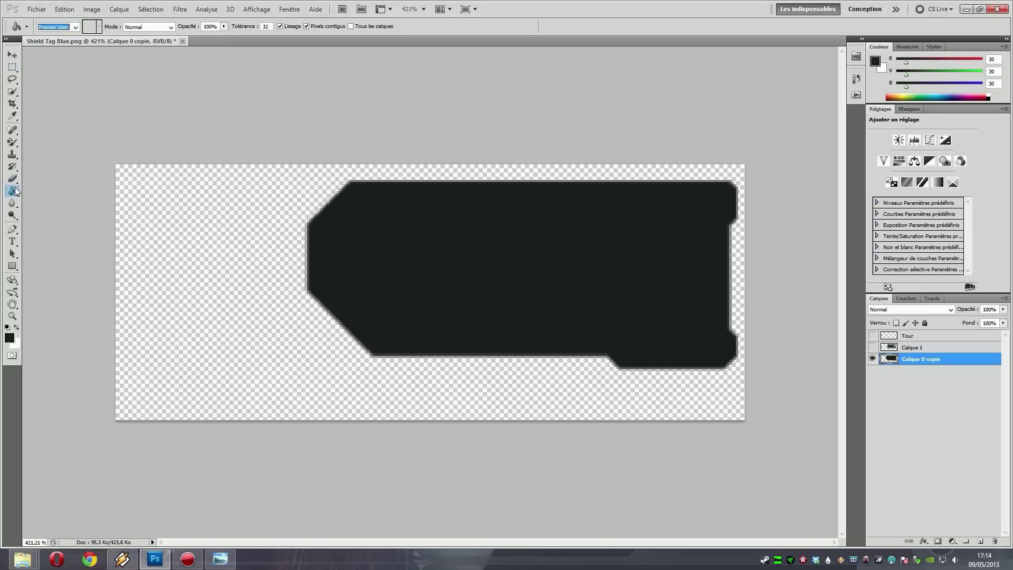
pyautogui.click(13, 67)
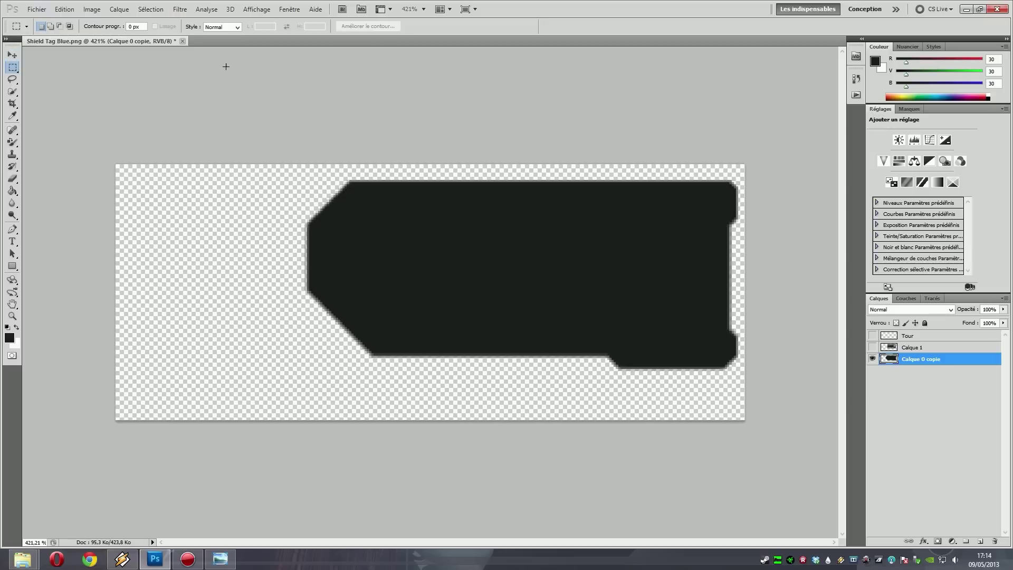
# Find Mk. XII.jpg in the LBDA Avatars folder in File Explorer and open it in Photoshop as its own document
pyautogui.moveTo(22, 559)
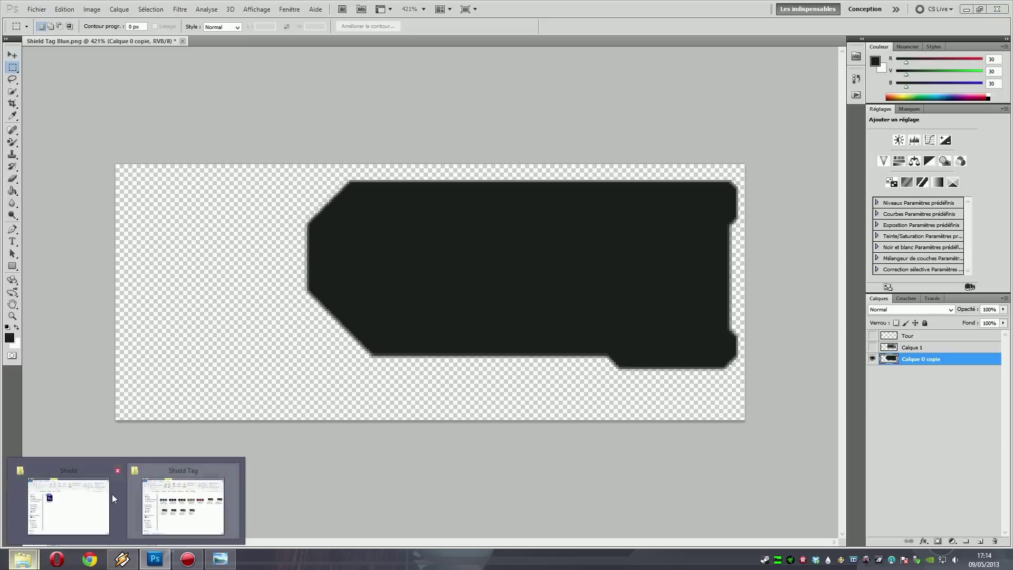
pyautogui.click(190, 499)
pyautogui.click(396, 249)
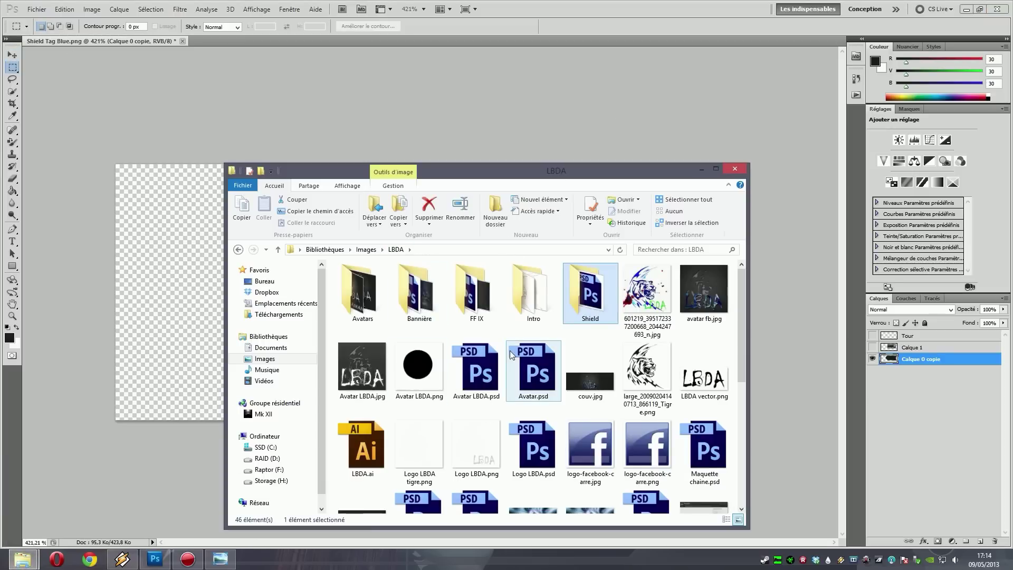
pyautogui.moveTo(580, 381)
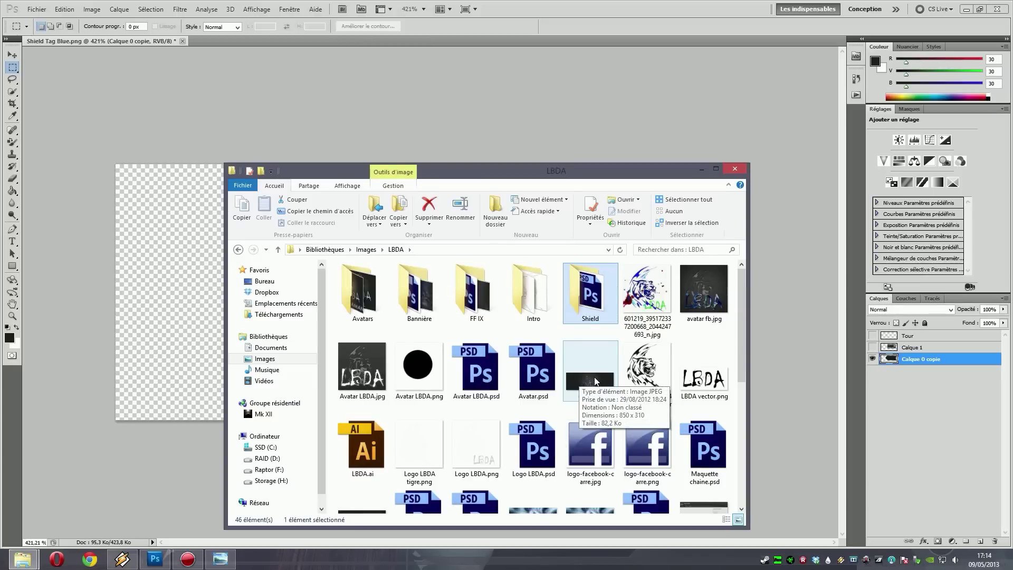
pyautogui.click(591, 379)
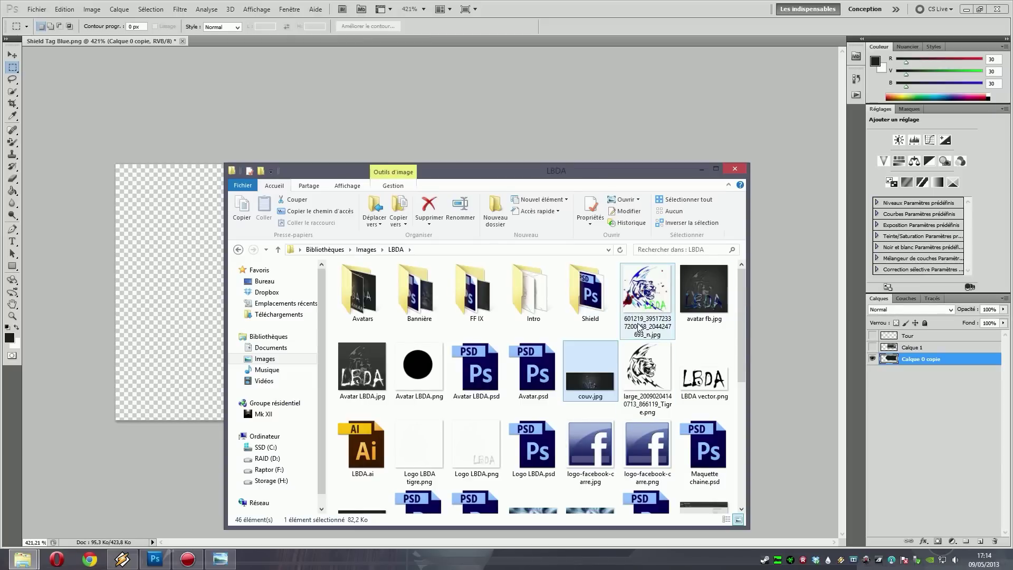
pyautogui.doubleClick(363, 293)
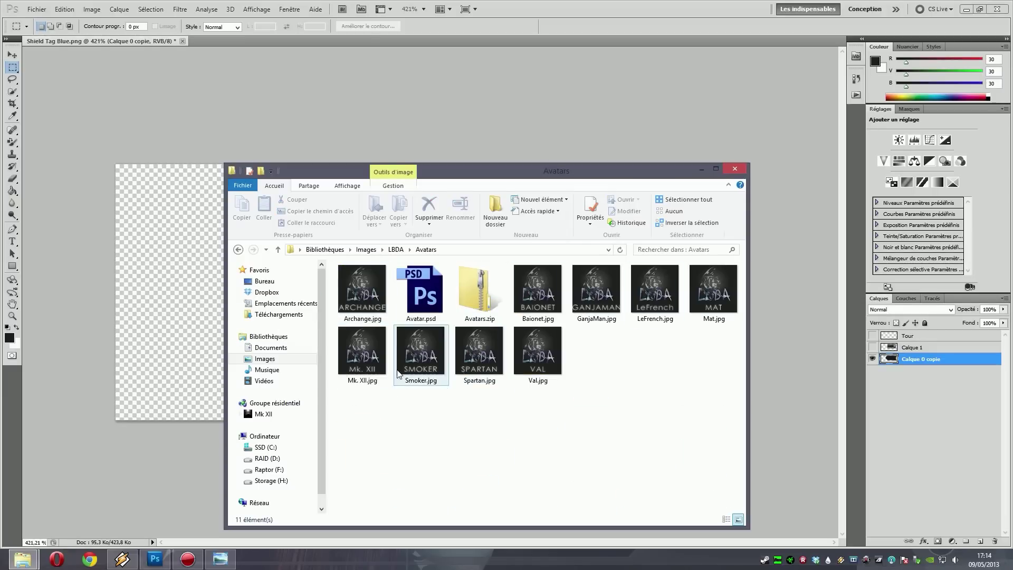
pyautogui.moveTo(362, 350); pyautogui.dragTo(335, 45)
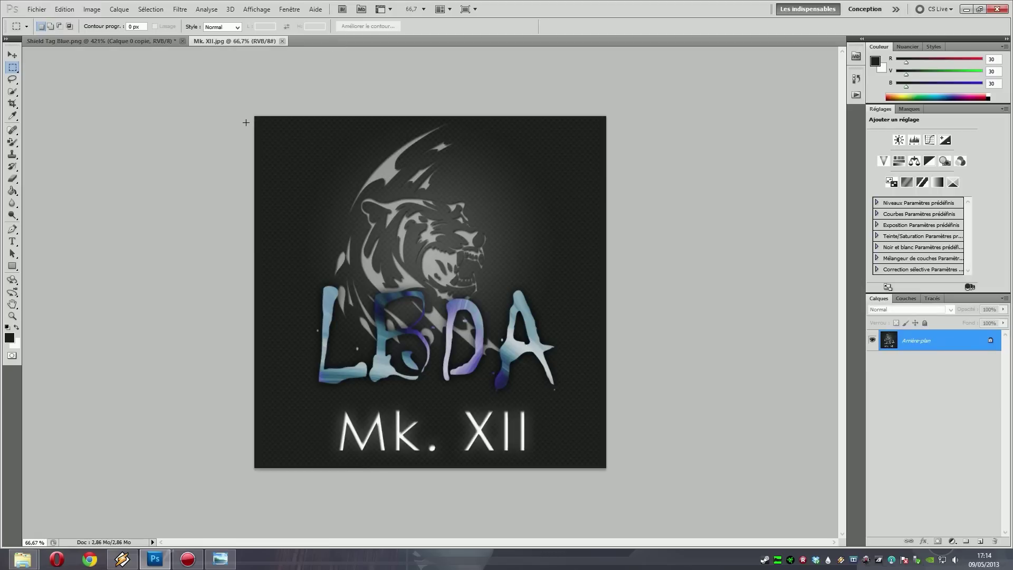
# Select the 16 × 16 pixel repeating checker tile in the upper-left corner of Mk. XII.jpg and copy it
pyautogui.scroll(8, 246, 122)
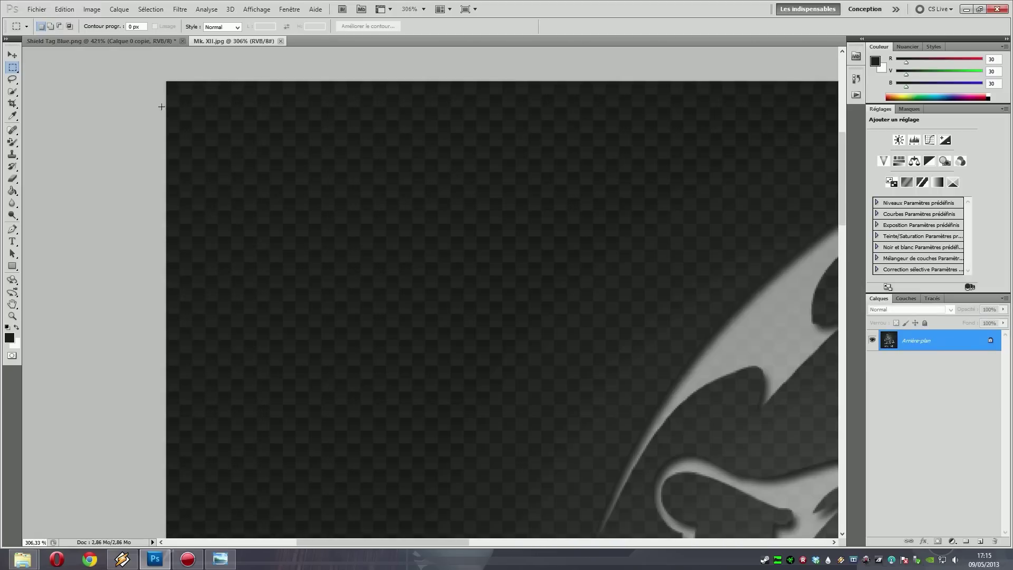
pyautogui.scroll(2, 161, 107)
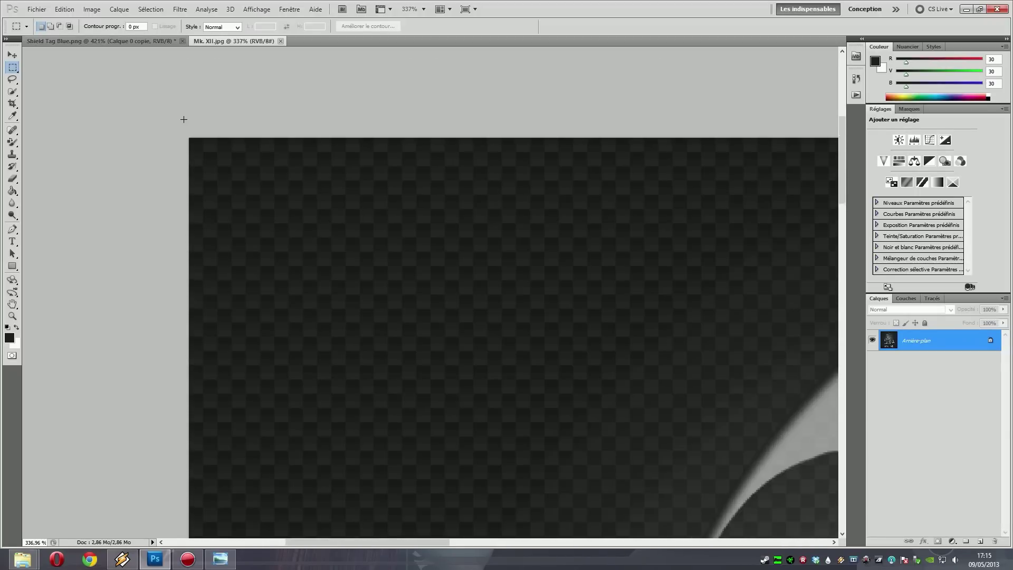
pyautogui.scroll(1, 212, 142)
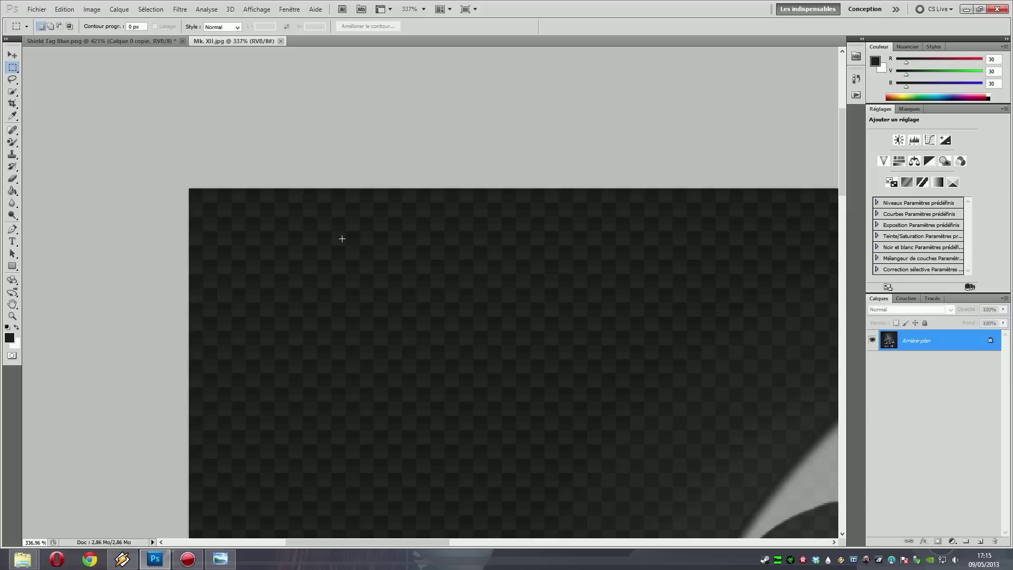
pyautogui.scroll(5, 181, 188)
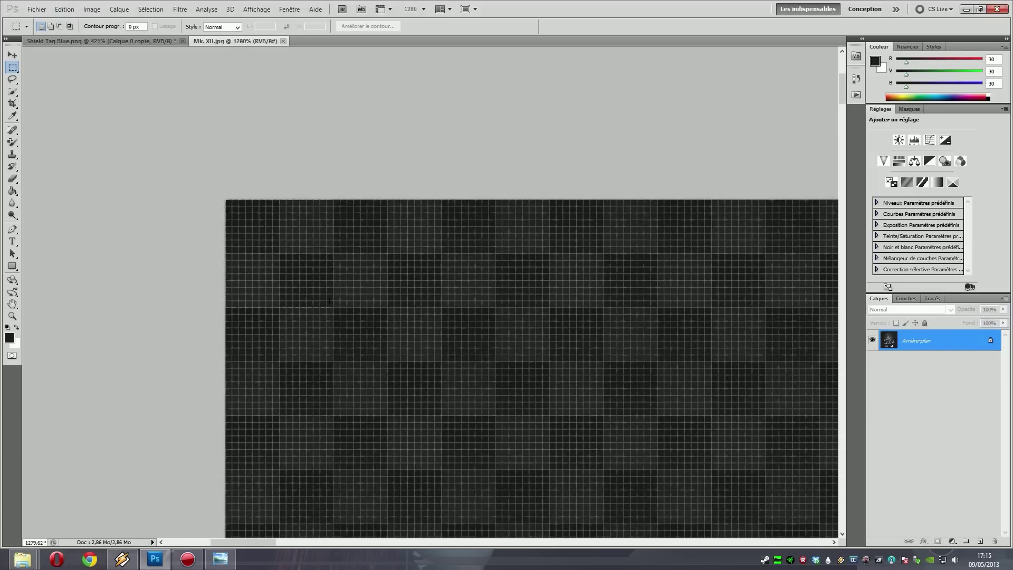
pyautogui.scroll(-5, 439, 301)
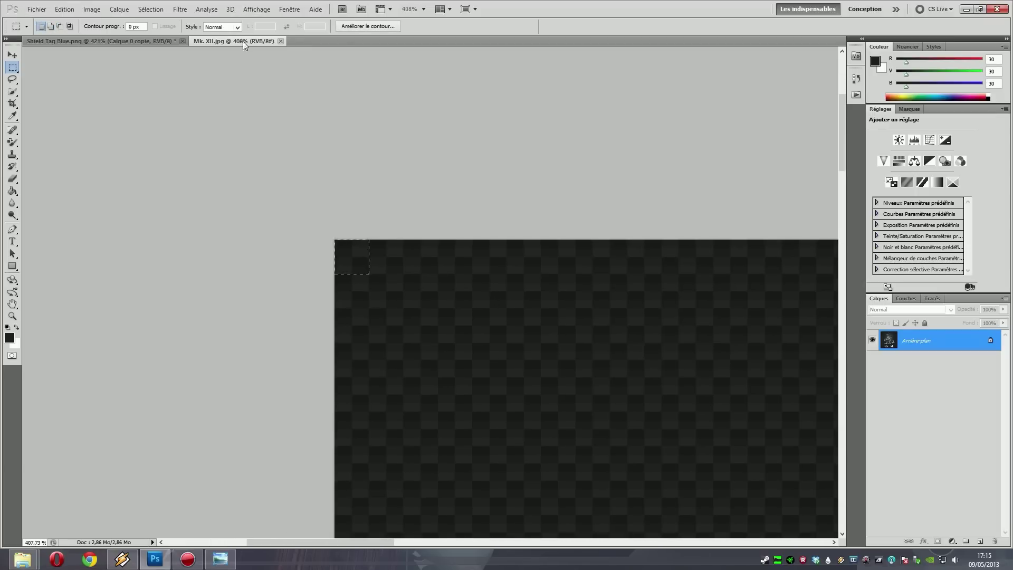
# Create a new transparent 16 × 16 pixel document from the clipboard preset and paste the checker tile into it
pyautogui.hotkey('ctrl', 'n')
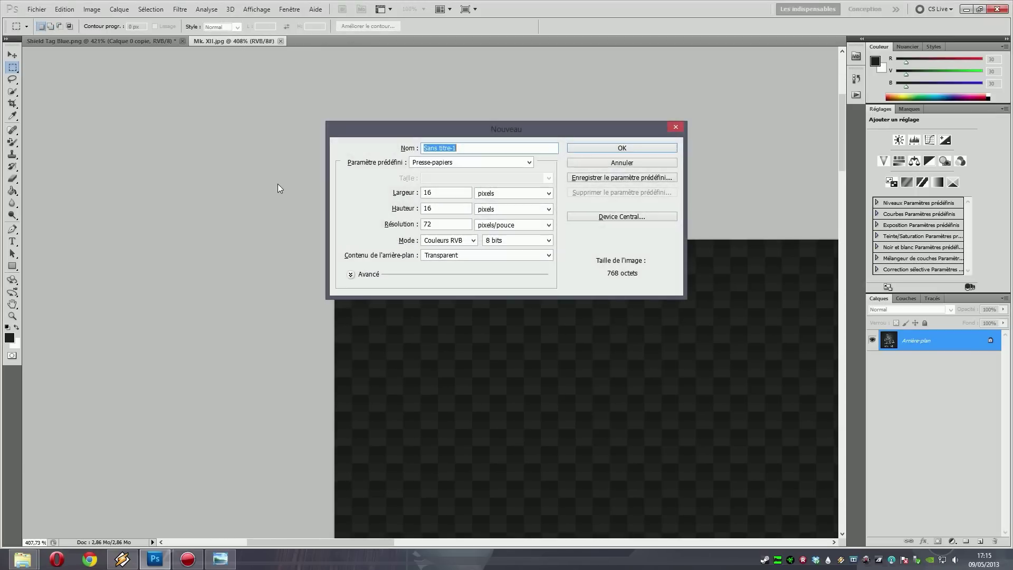
pyautogui.click(593, 150)
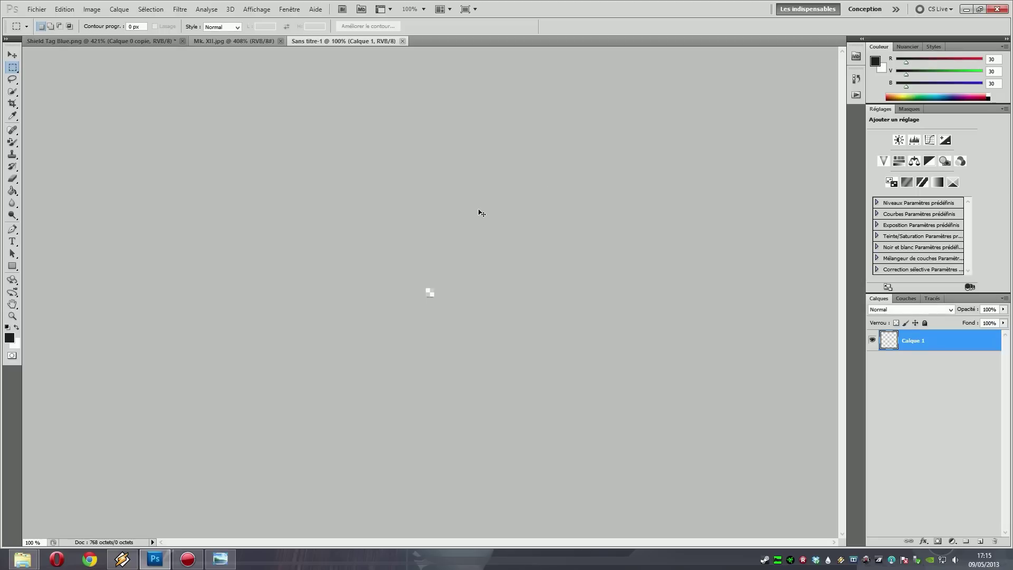
pyautogui.hotkey('ctrl', 'v')
pyautogui.scroll(5, 440, 284)
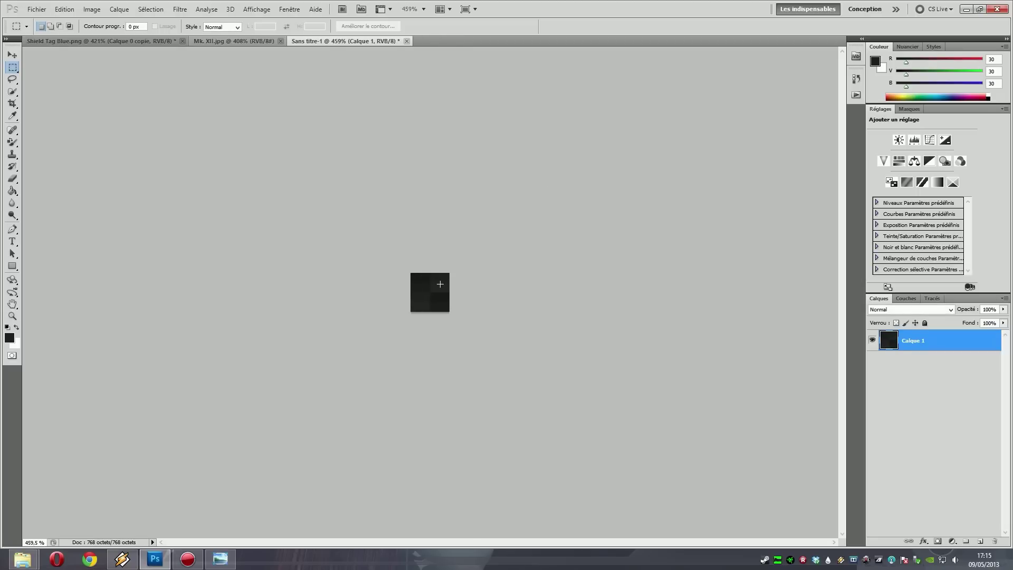
pyautogui.scroll(3, 473, 294)
pyautogui.scroll(-3, 473, 294)
# Resize the tile image to 8 × 8 pixels with the Au plus proche (conserve les contours nets) resampling method
pyautogui.hotkey('ctrl', 'alt', 'i')
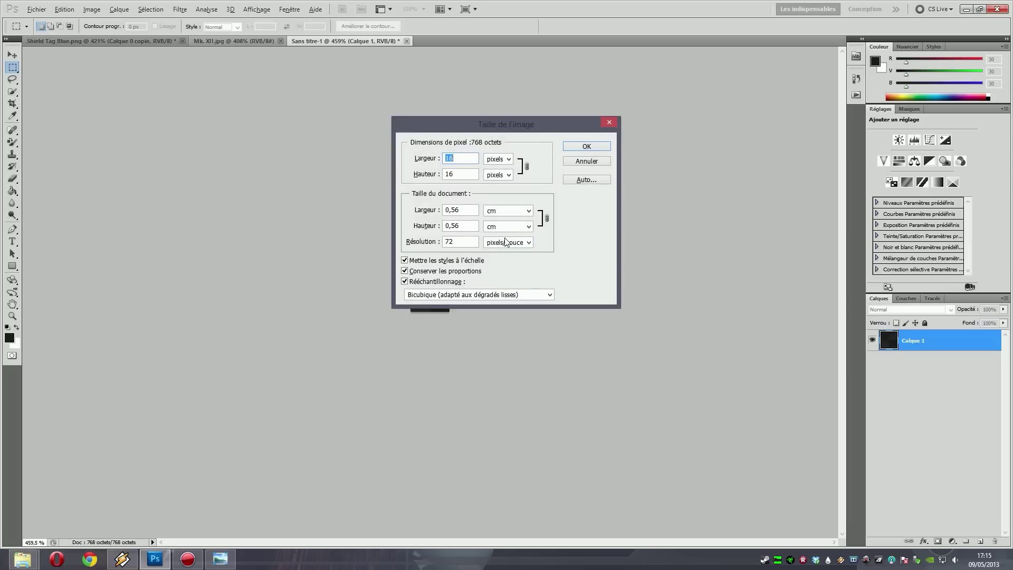
pyautogui.write('8')
pyautogui.click(443, 295)
pyautogui.click(413, 306)
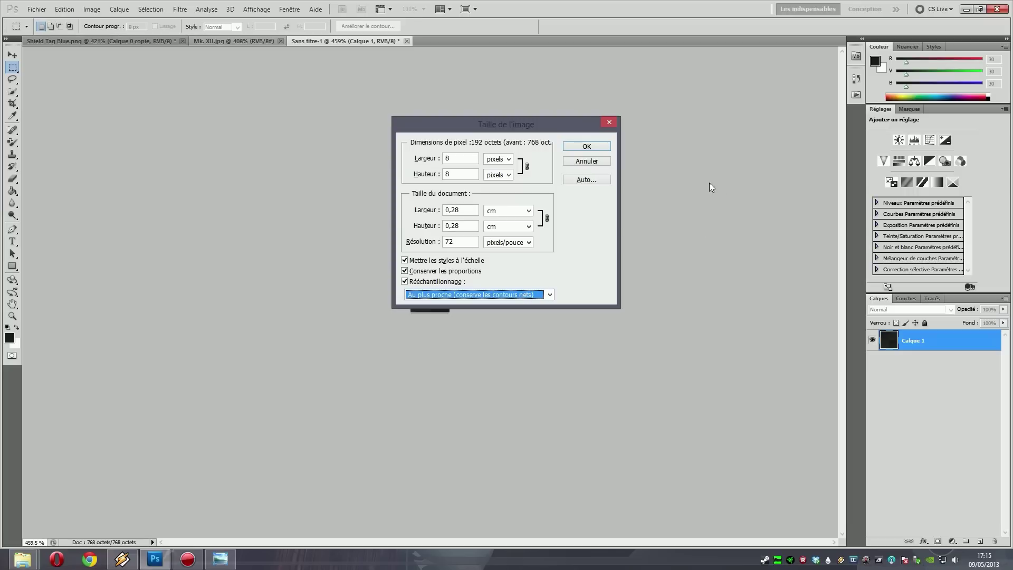
pyautogui.click(570, 149)
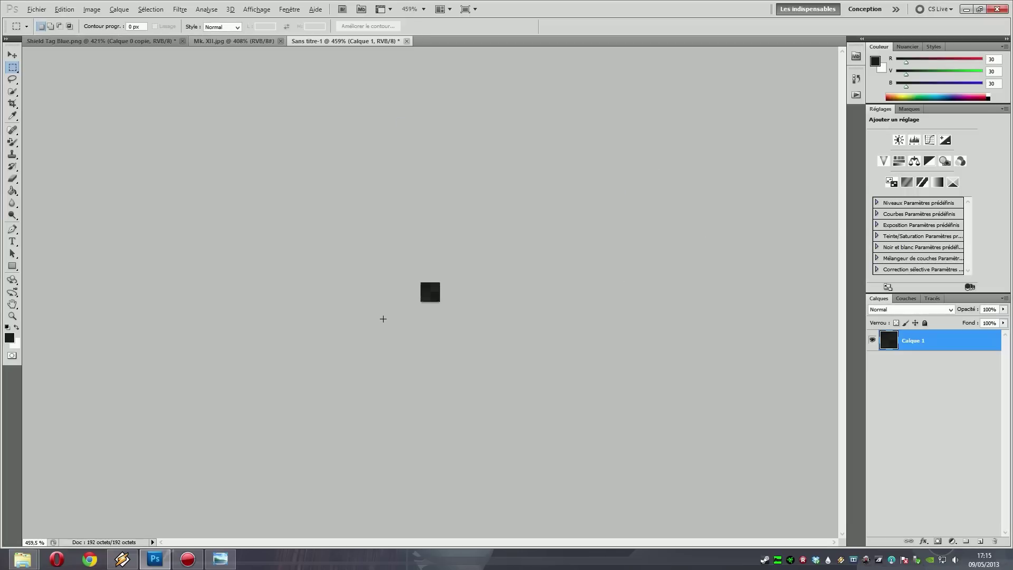
# Define the reduced checker tile as a pattern with the default name and close the tile document and Mk. XII.jpg
pyautogui.press('alt')
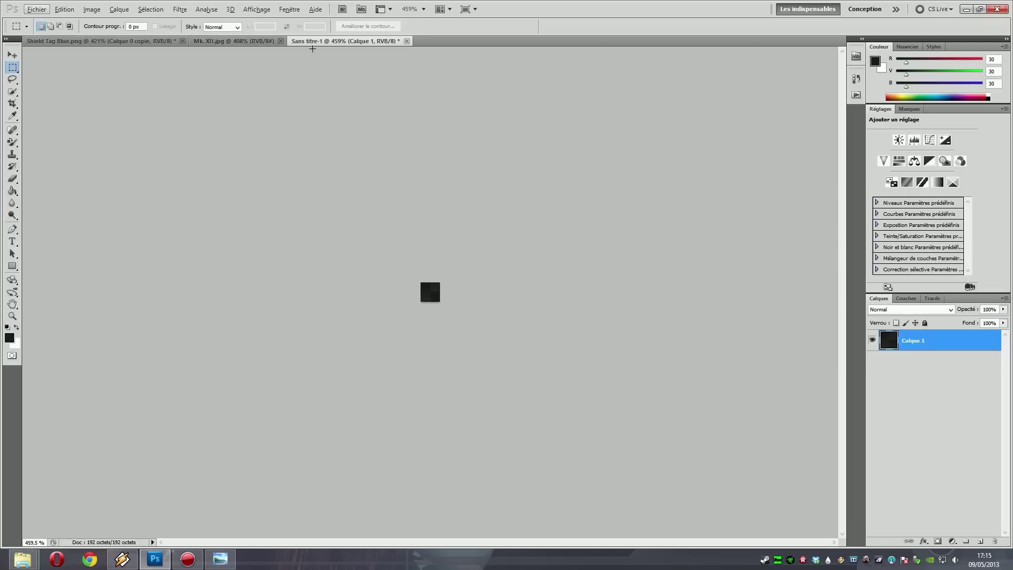
pyautogui.press('alt')
pyautogui.click(65, 9)
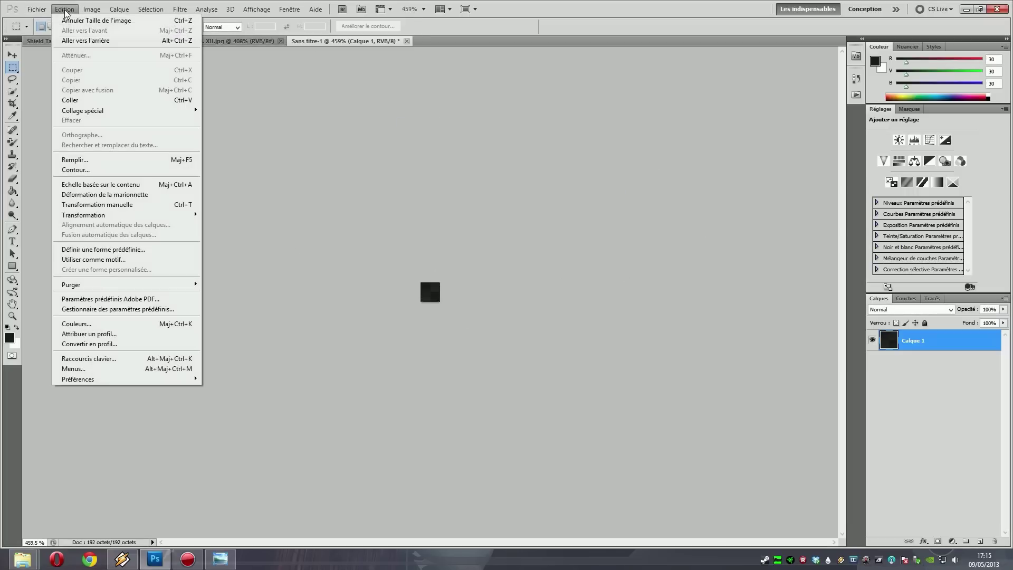
pyautogui.click(102, 263)
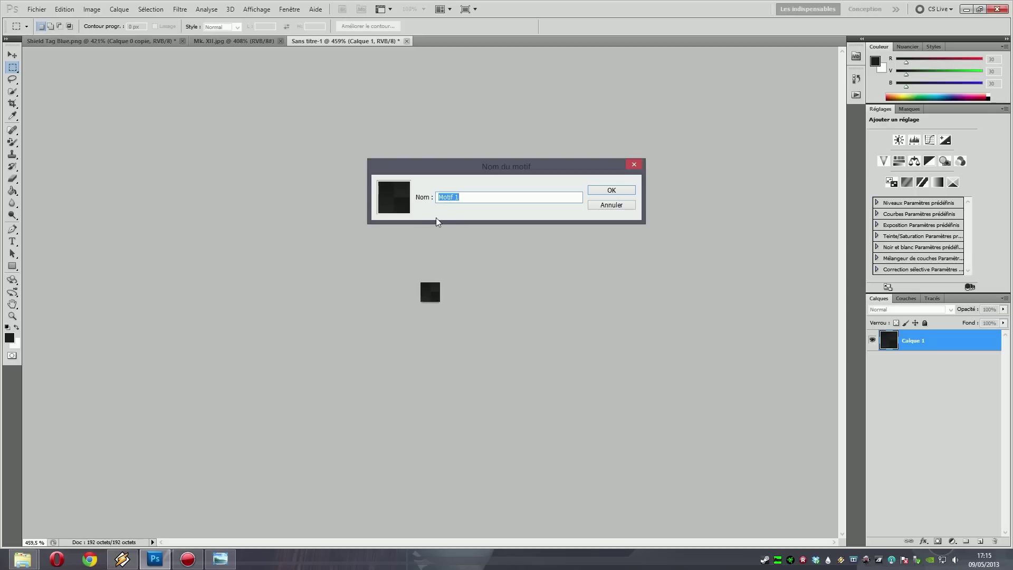
pyautogui.press('Return')
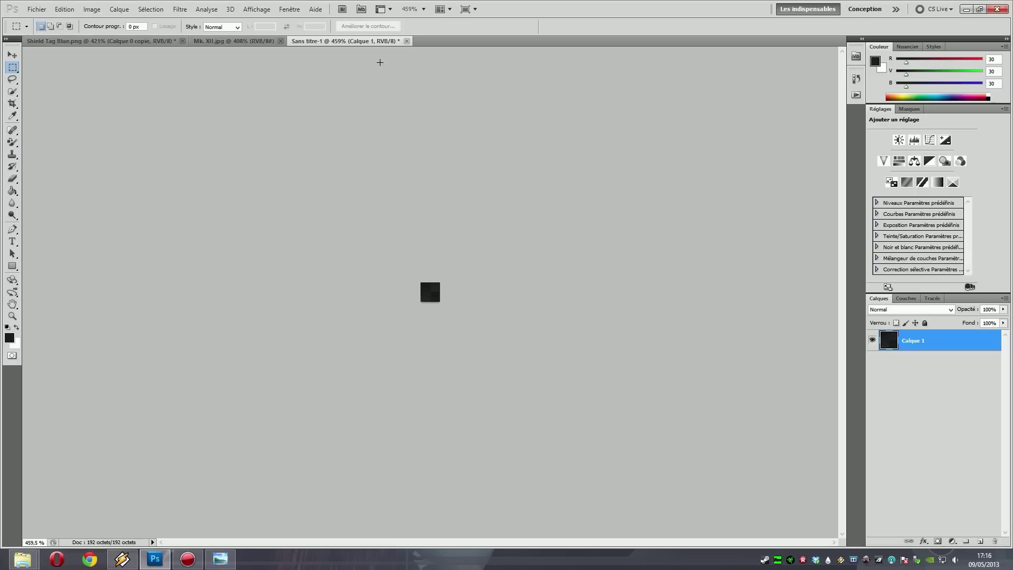
pyautogui.click(407, 41)
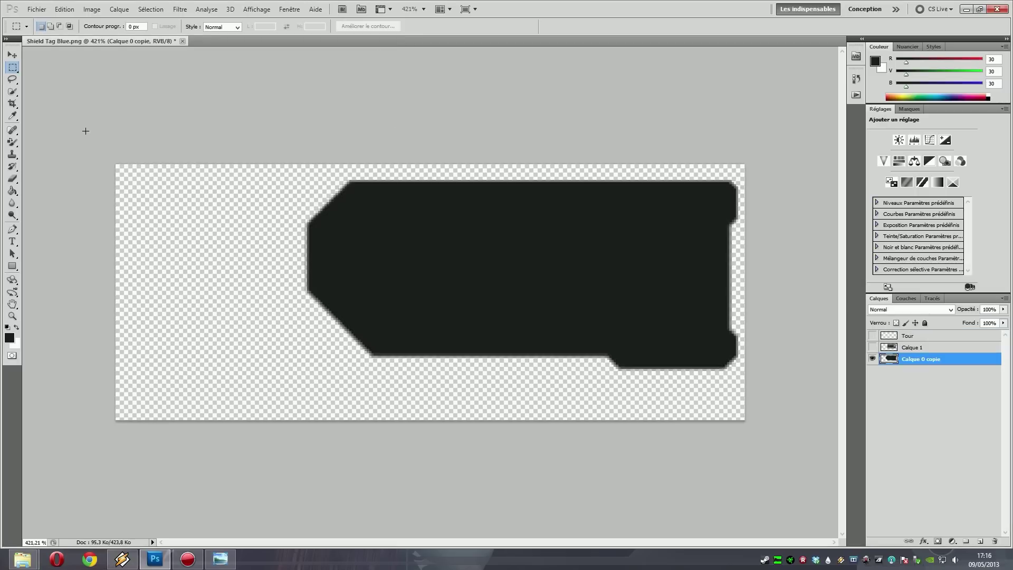
# Try filling the dark background on Calque 0 copie with the dark checker Motif using the Paint Bucket, and undo the fill
pyautogui.click(13, 193)
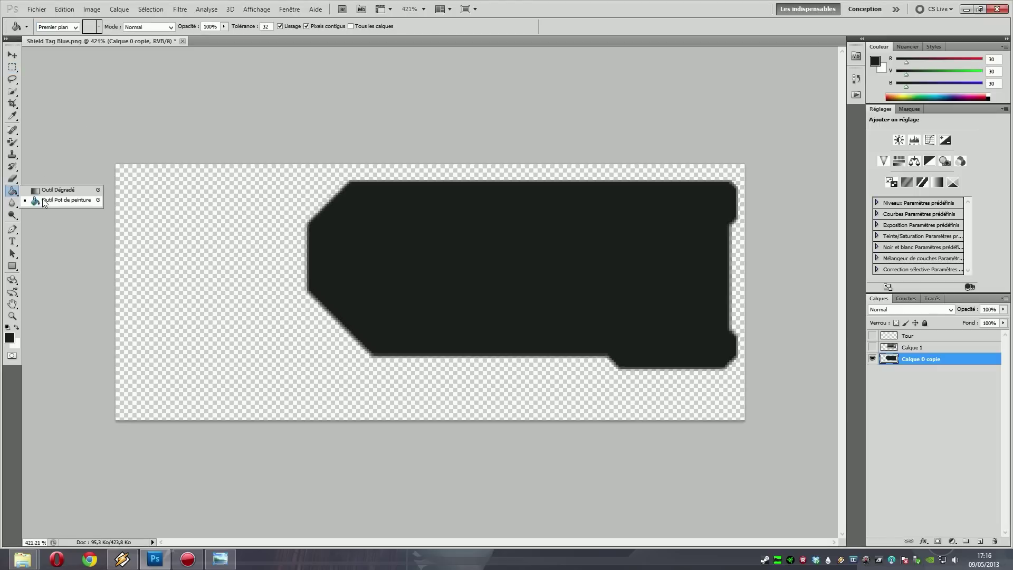
pyautogui.click(79, 203)
pyautogui.click(72, 28)
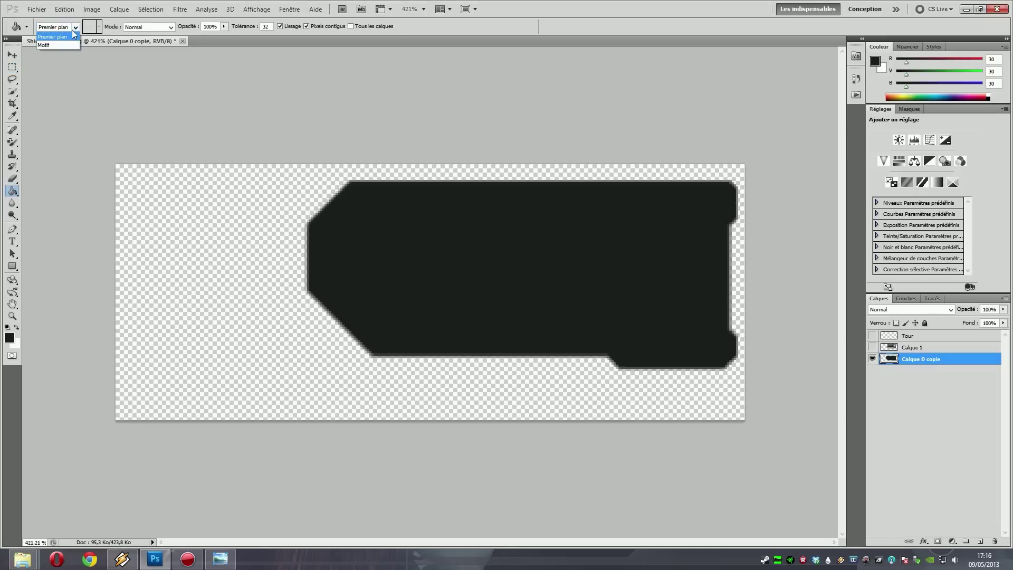
pyautogui.click(69, 38)
pyautogui.click(98, 27)
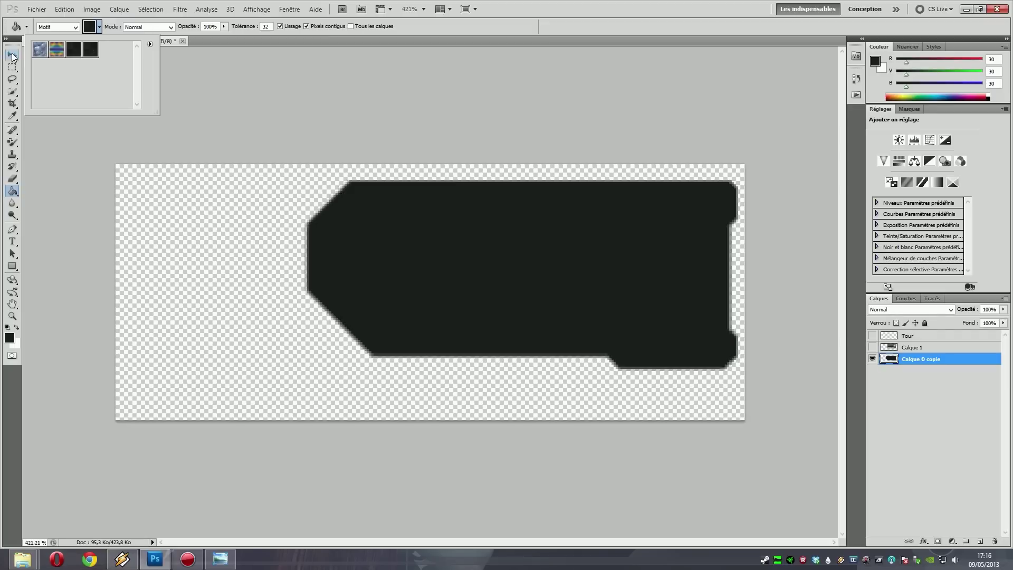
pyautogui.click(99, 27)
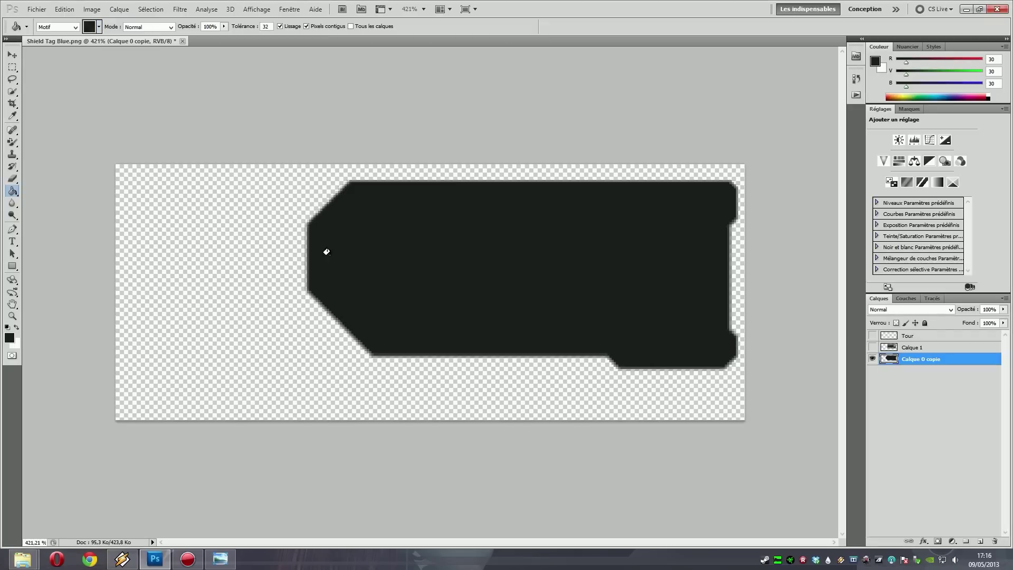
pyautogui.click(381, 254)
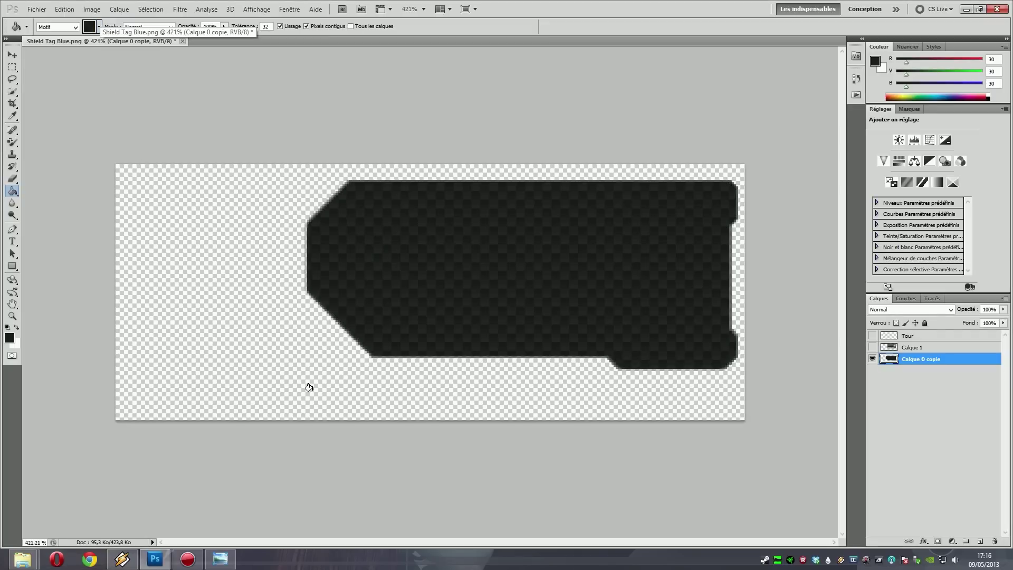
pyautogui.hotkey('ctrl', 'z')
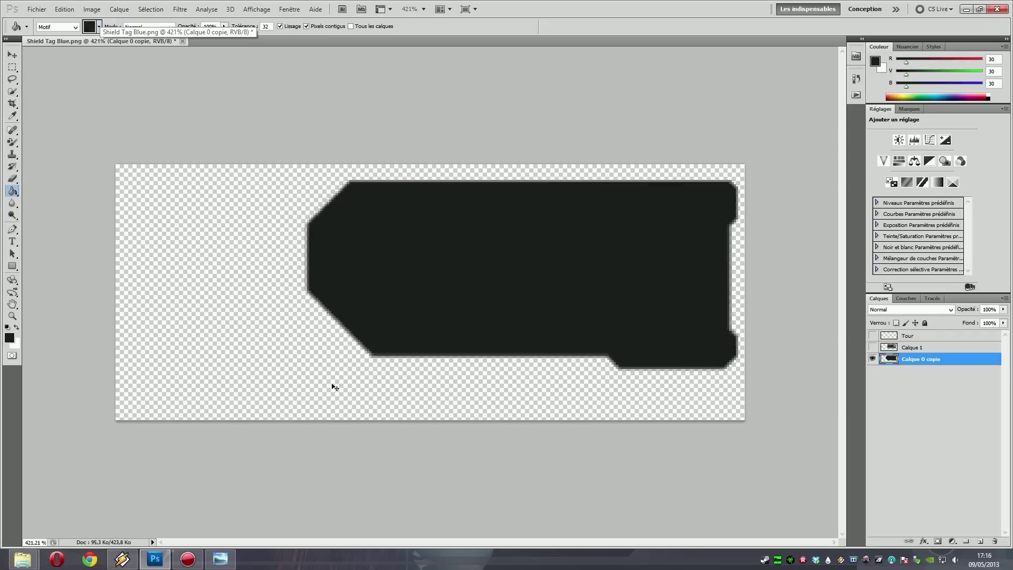
# Apply an Incrustation de motif effect with the dark checker pattern to Calque 0 copie at 100% opacity in Normal mode
pyautogui.rightClick(948, 360)
pyautogui.click(936, 111)
pyautogui.press('Return')
pyautogui.rightClick(953, 361)
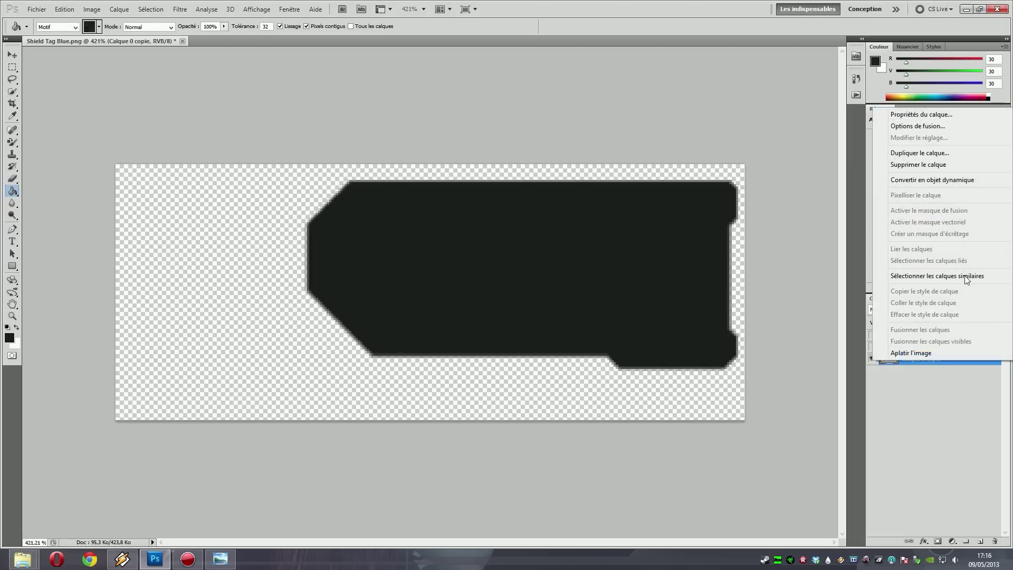
pyautogui.click(911, 128)
pyautogui.moveTo(738, 105); pyautogui.dragTo(419, 138)
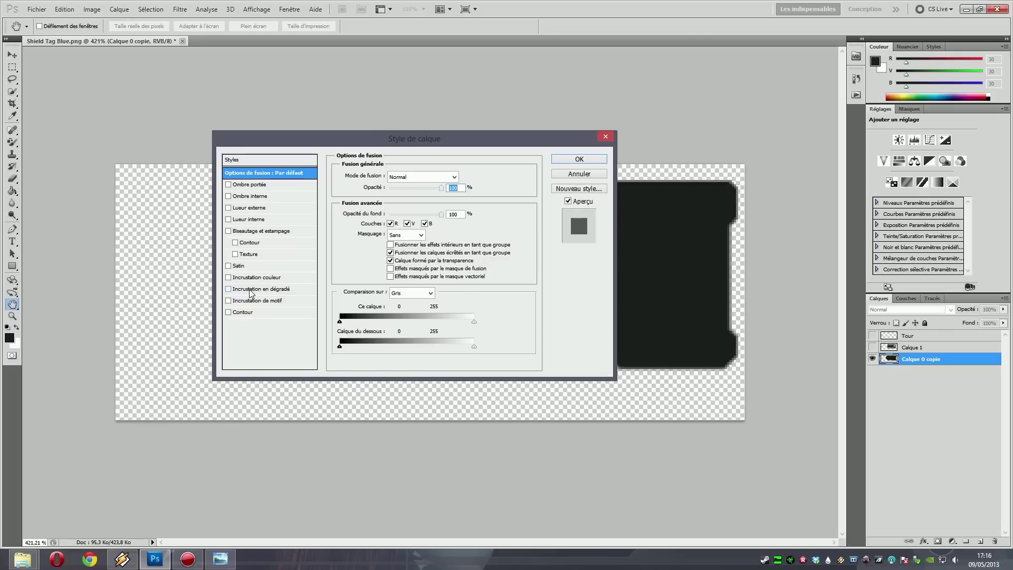
pyautogui.click(243, 301)
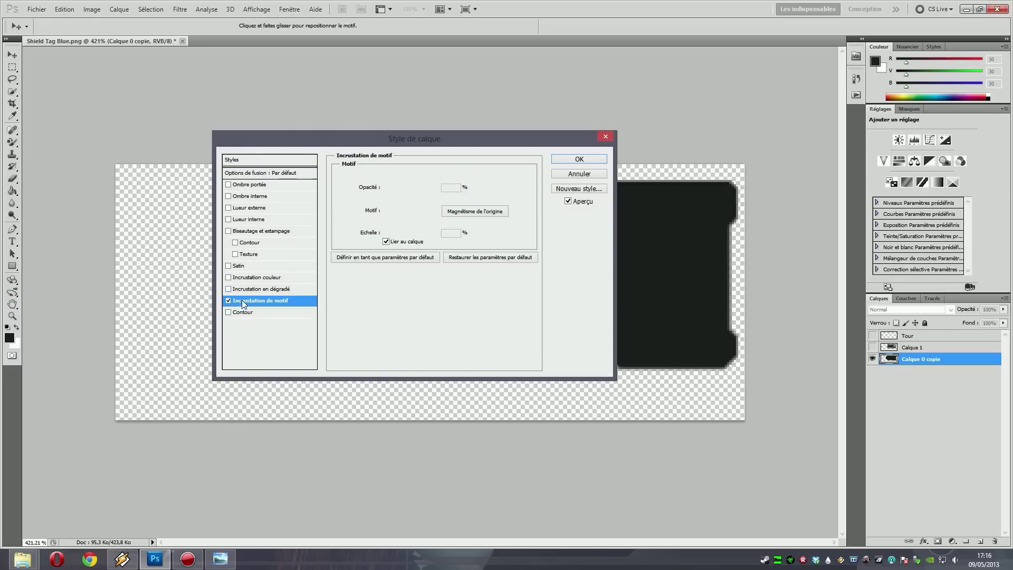
pyautogui.click(418, 211)
pyautogui.click(402, 244)
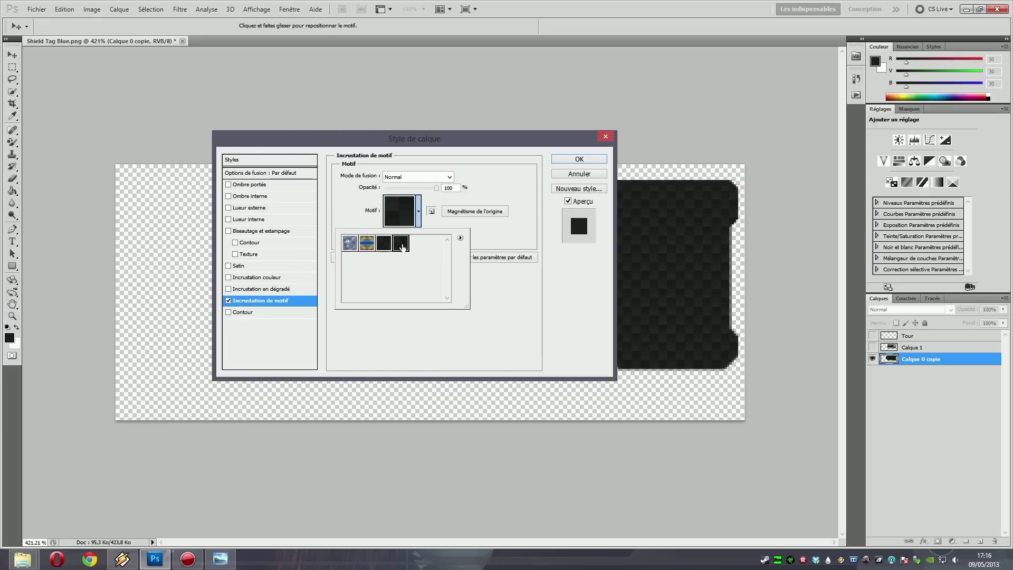
pyautogui.click(425, 317)
pyautogui.moveTo(480, 144); pyautogui.dragTo(387, 221)
pyautogui.click(463, 237)
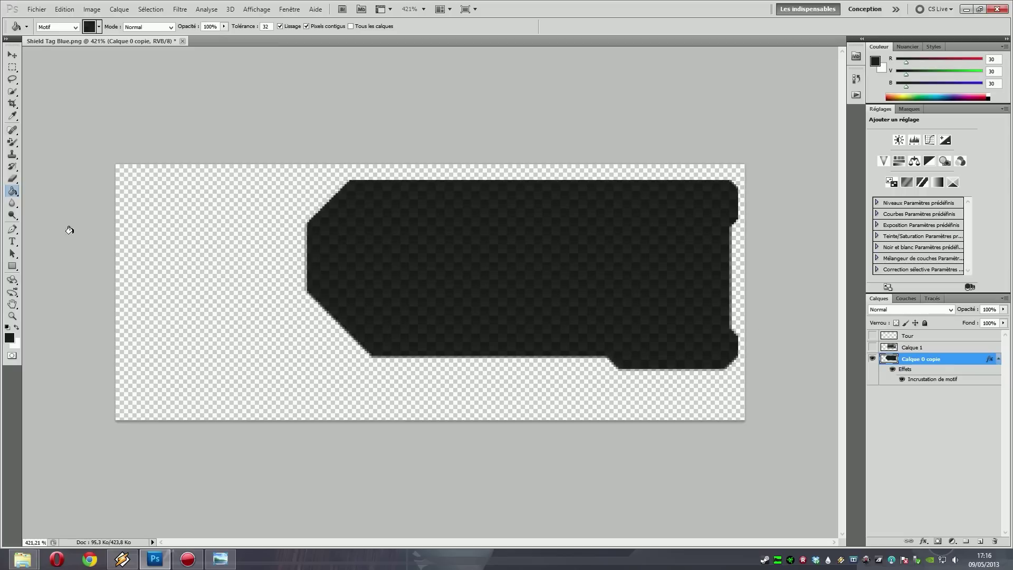
# Set the Paint Bucket's fill source to Premier plan and switch to the rectangular marquee tool
pyautogui.click(57, 27)
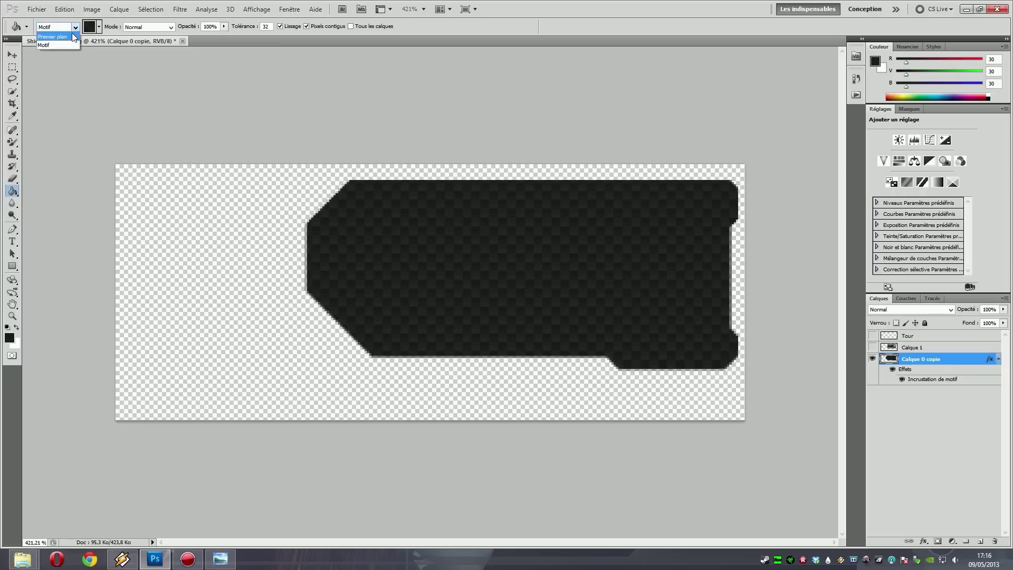
pyautogui.click(53, 35)
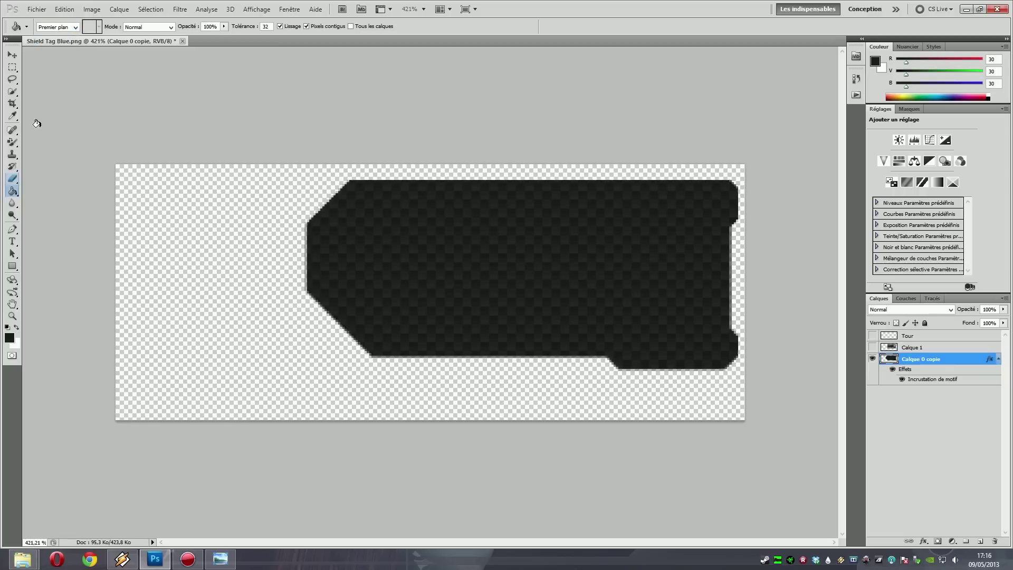
pyautogui.click(13, 69)
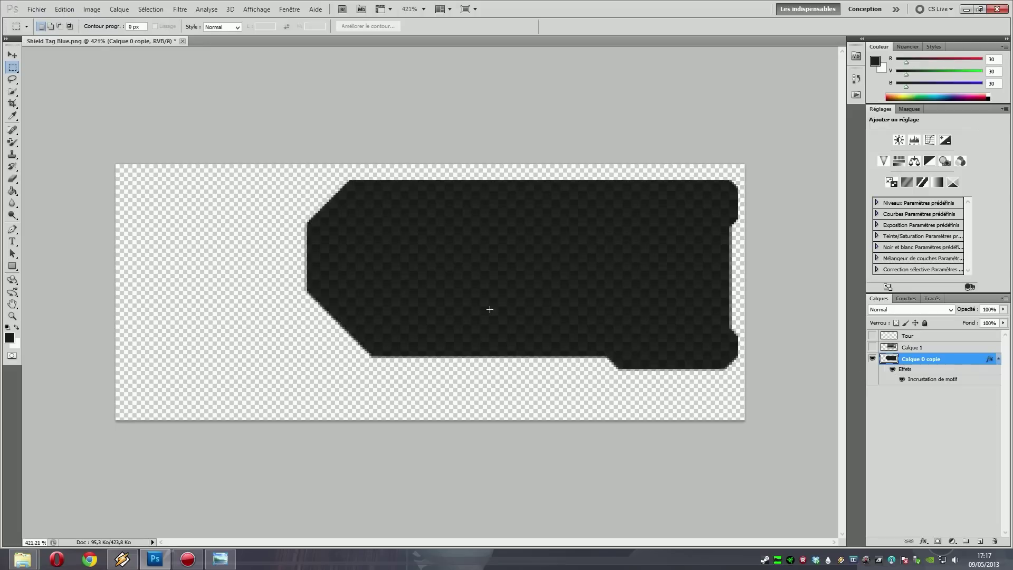
# Toggle the visibility of the Tour layer to compare the checkered background with and without its outline
pyautogui.click(873, 336)
pyautogui.click(872, 336)
pyautogui.click(873, 336)
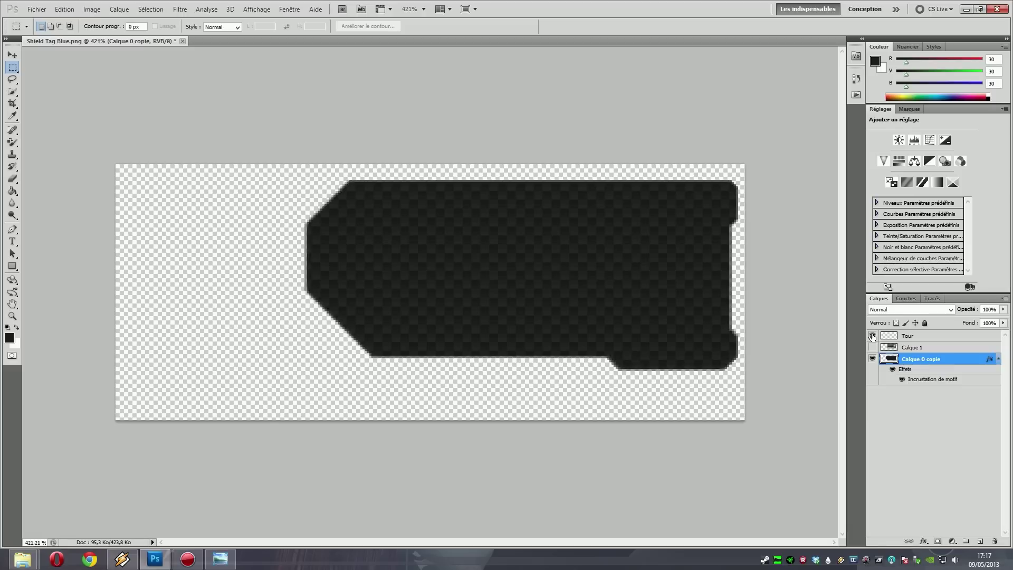
pyautogui.click(873, 336)
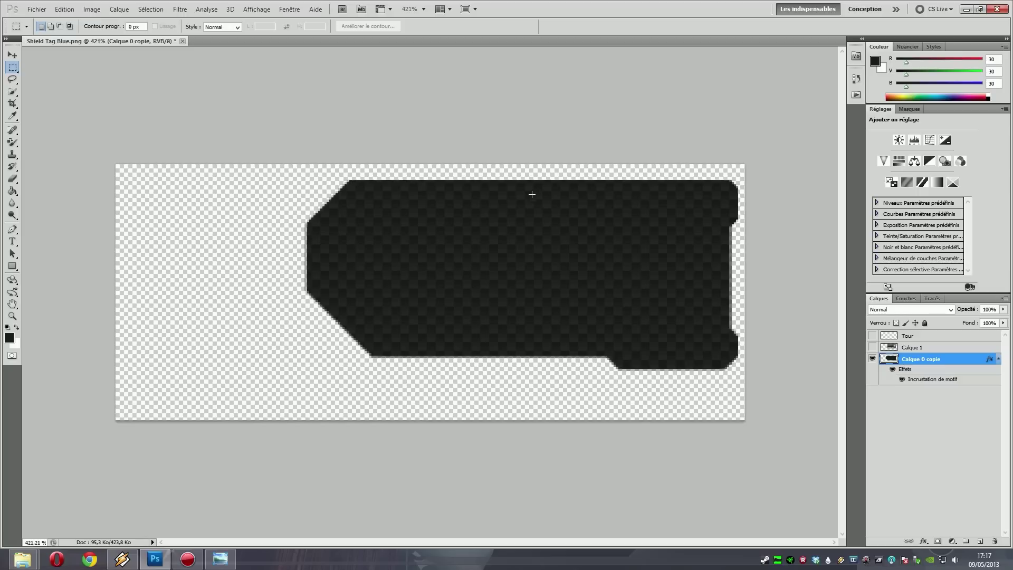
# Save the document as tag.psd in the Shield folder under Images > LBDA, with Maximiser la compatibilité enabled
pyautogui.hotkey('ctrl', 'shift', 's')
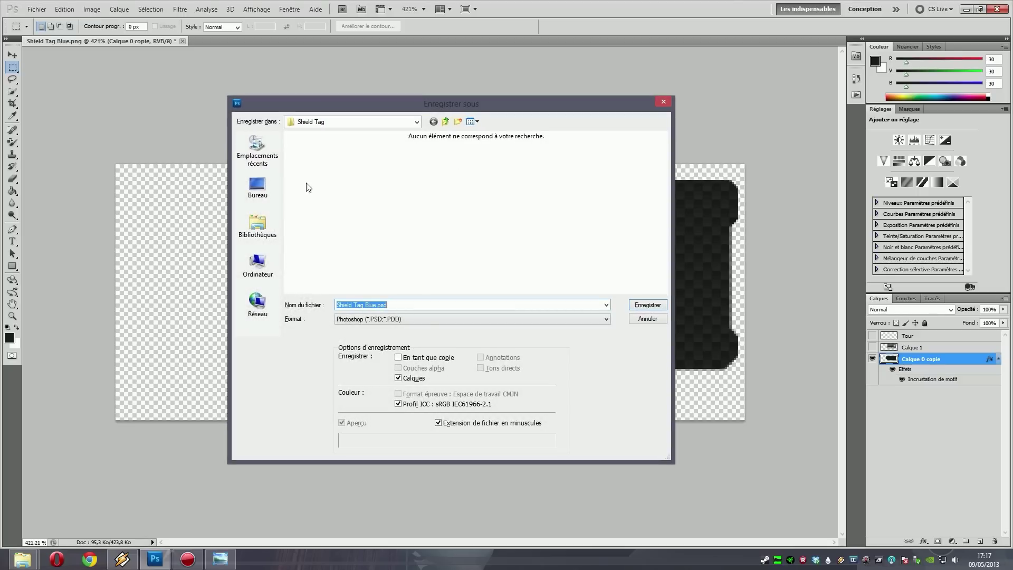
pyautogui.click(258, 225)
pyautogui.doubleClick(452, 142)
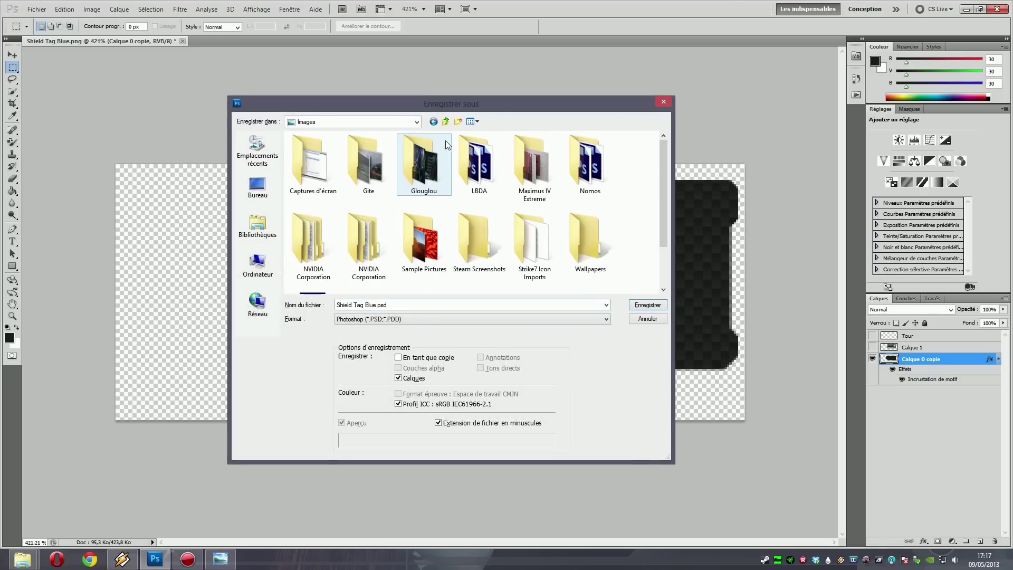
pyautogui.doubleClick(479, 161)
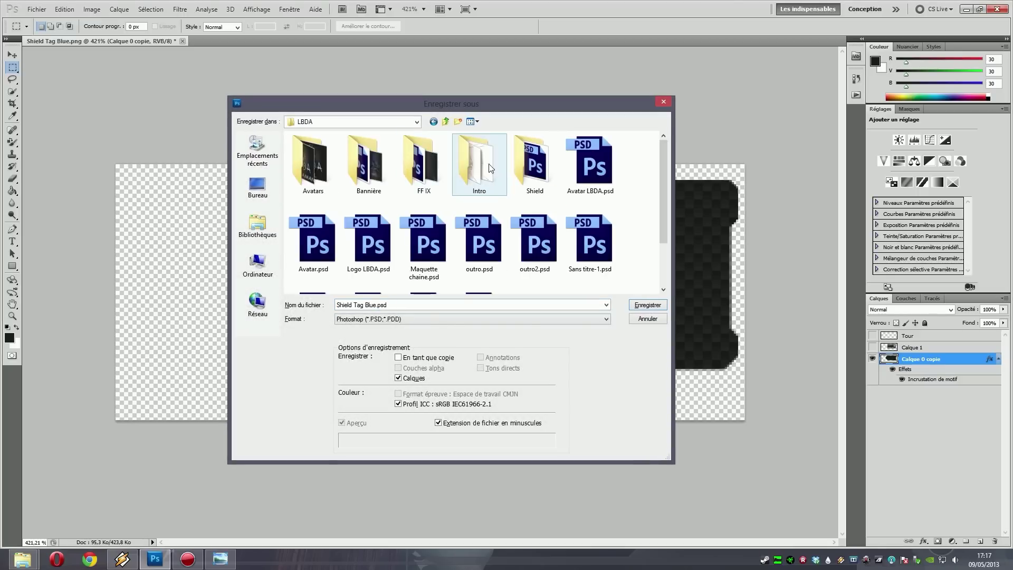
pyautogui.doubleClick(535, 164)
pyautogui.click(382, 304)
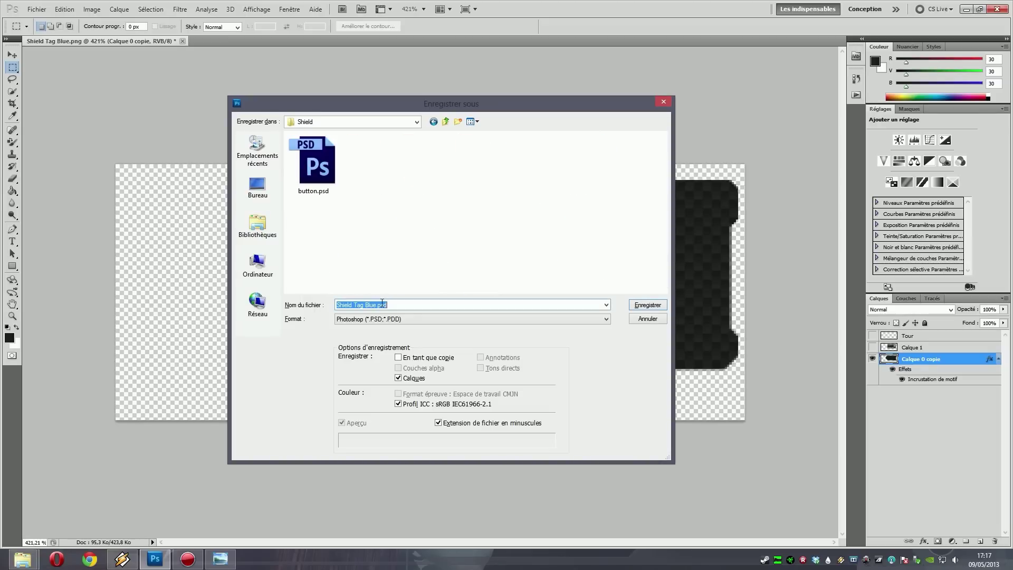
pyautogui.click(379, 305)
pyautogui.hotkey('shift', 'Home')
pyautogui.write('Shield')
pyautogui.press('Return')
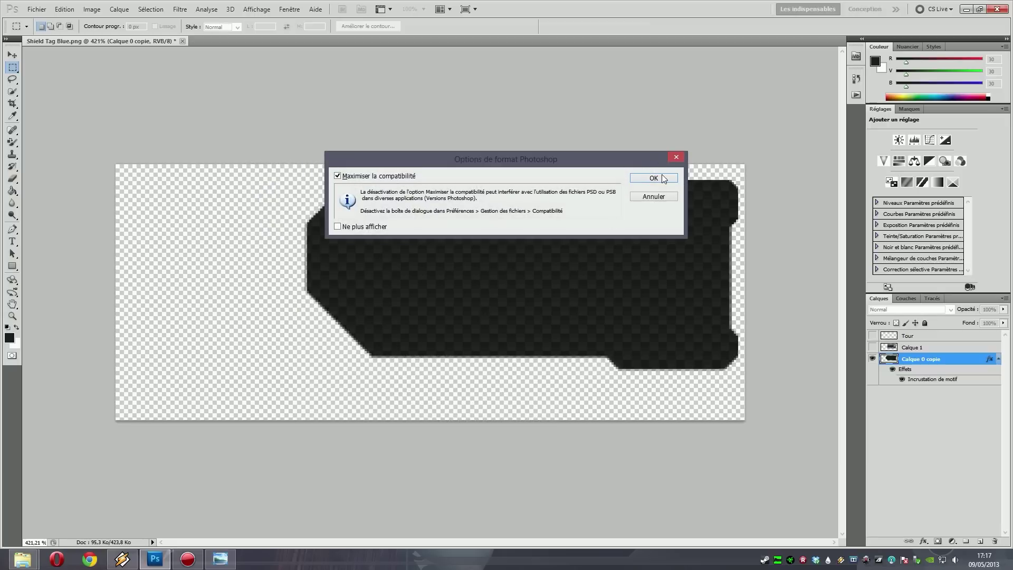
pyautogui.press('Return')
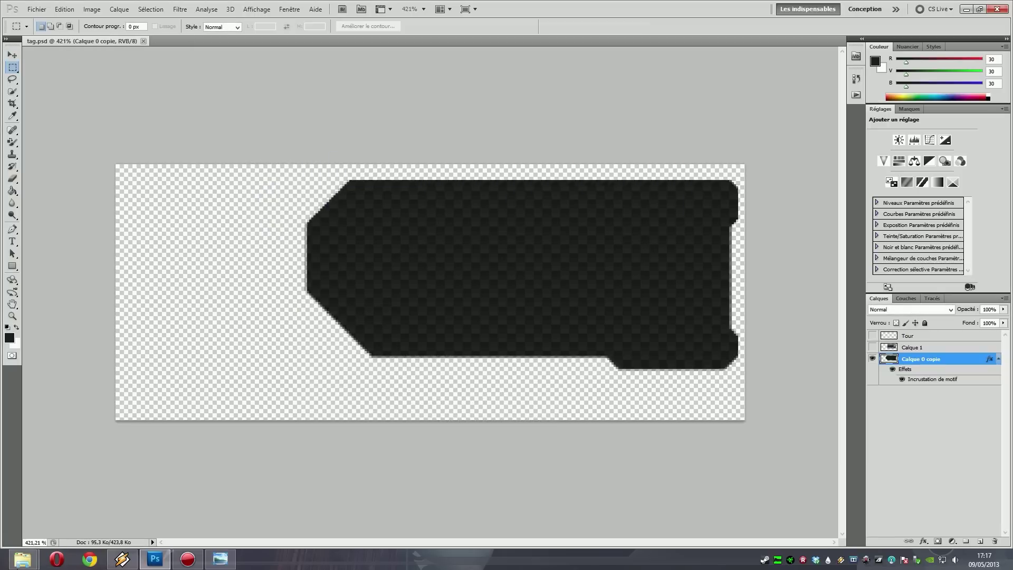
# Open Sans titre-1.jpg from the LBDA pictures folder as a separate document
pyautogui.moveTo(22, 559)
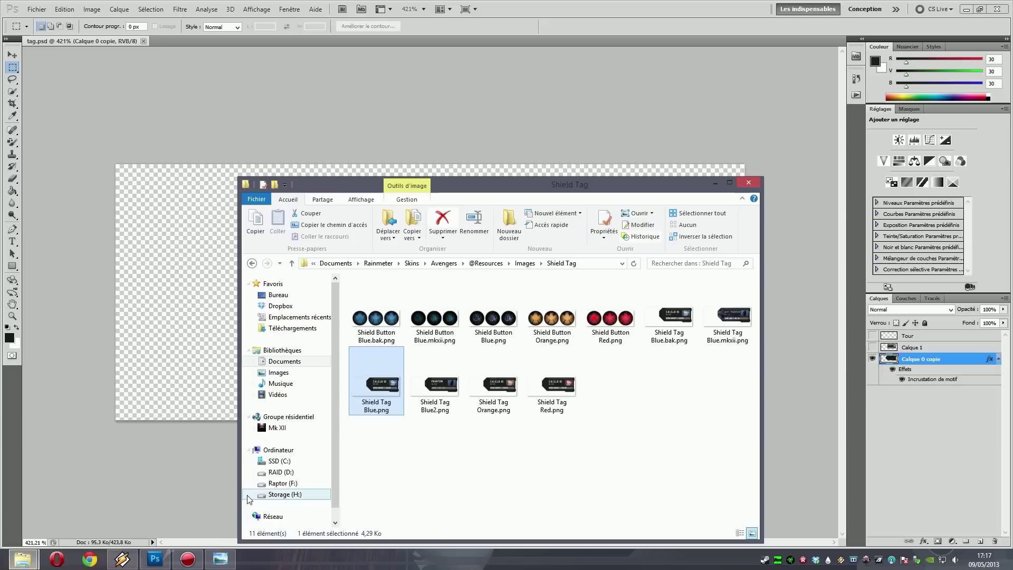
pyautogui.click(183, 501)
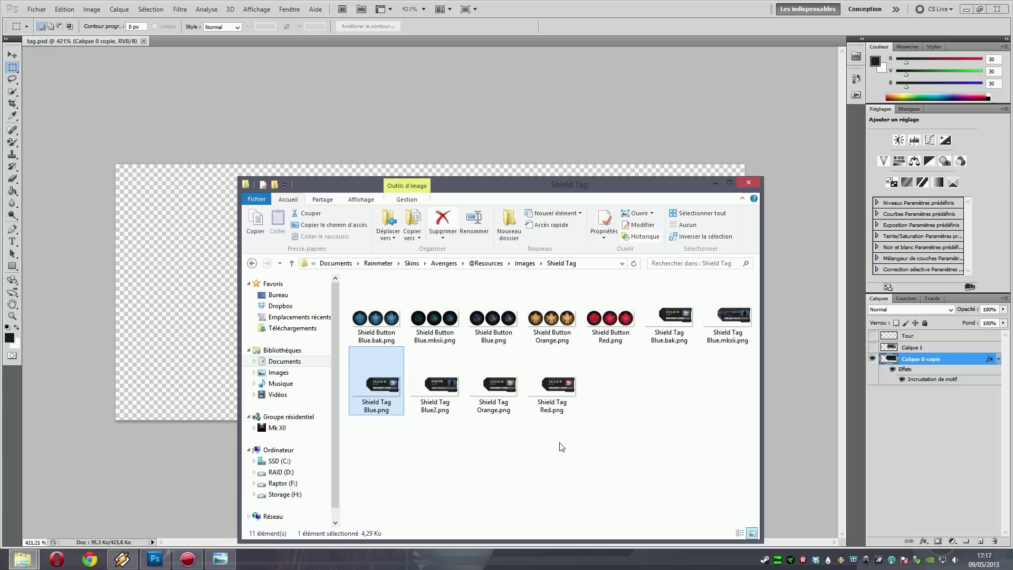
pyautogui.moveTo(22, 560)
pyautogui.click(68, 501)
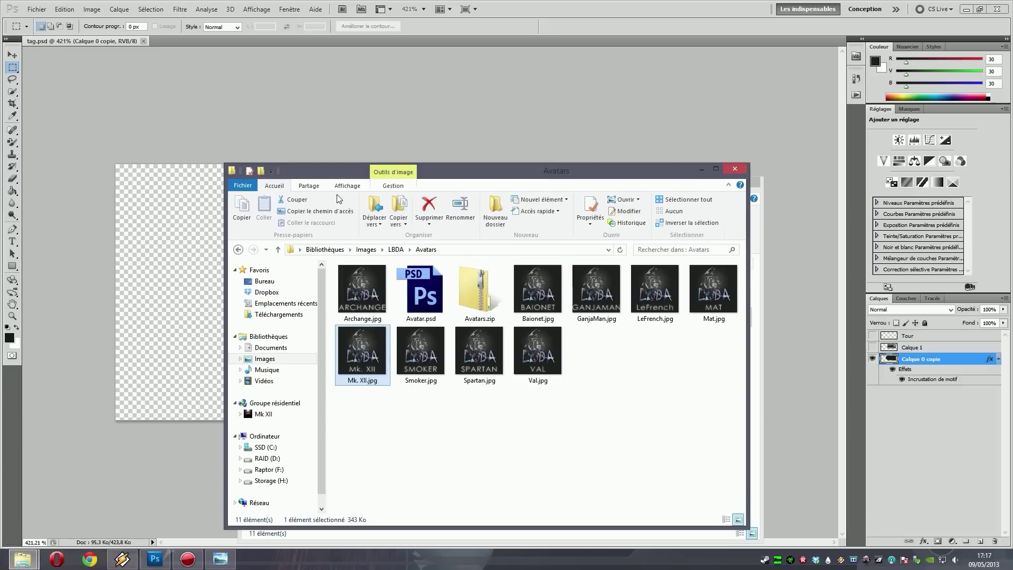
pyautogui.click(396, 249)
pyautogui.scroll(-5, 548, 368)
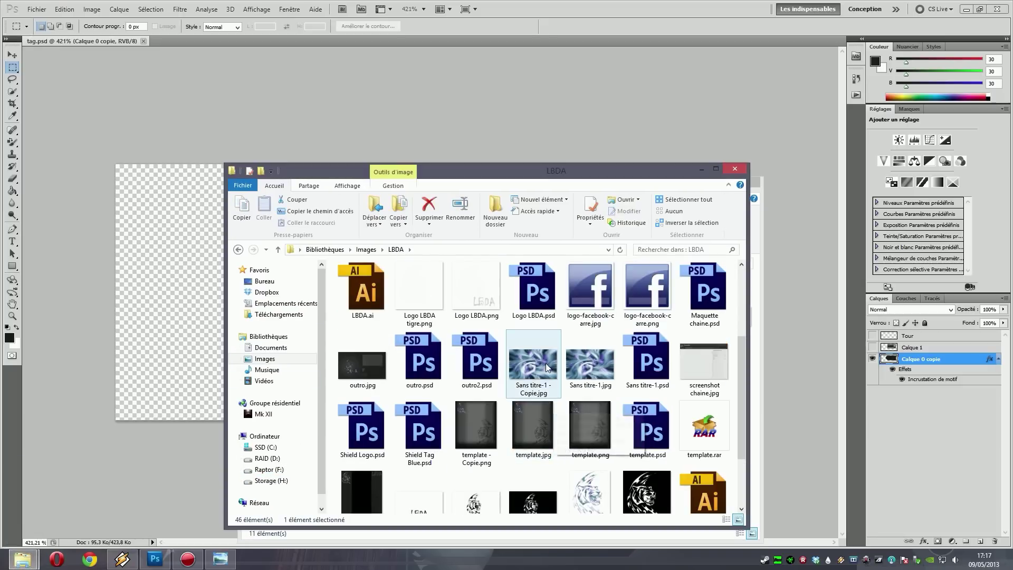
pyautogui.moveTo(590, 364); pyautogui.dragTo(295, 48)
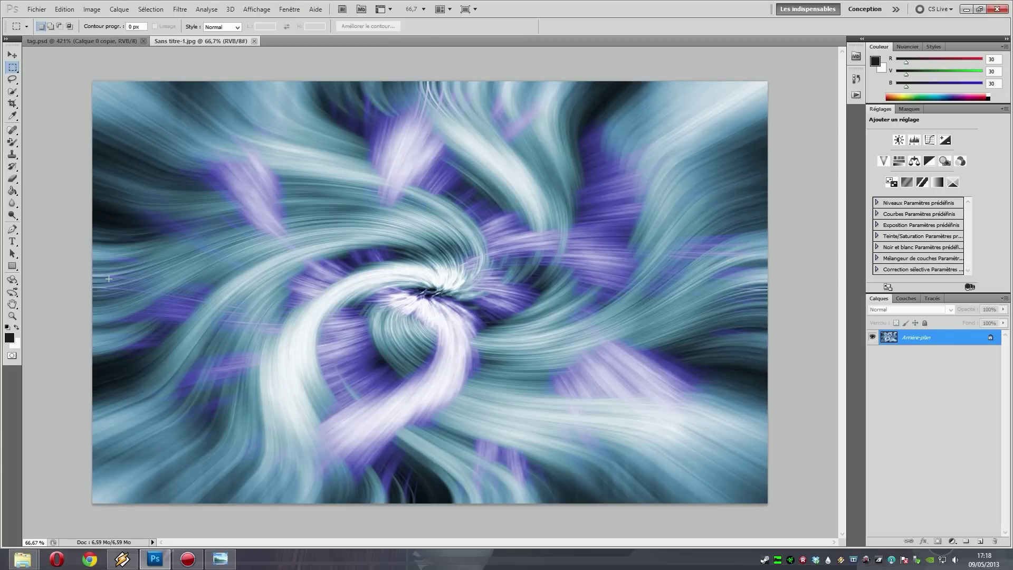
# Copy the entire swirl image and paste it into tag.psd above Calque 0 copie
pyautogui.hotkey('ctrl', 'a')
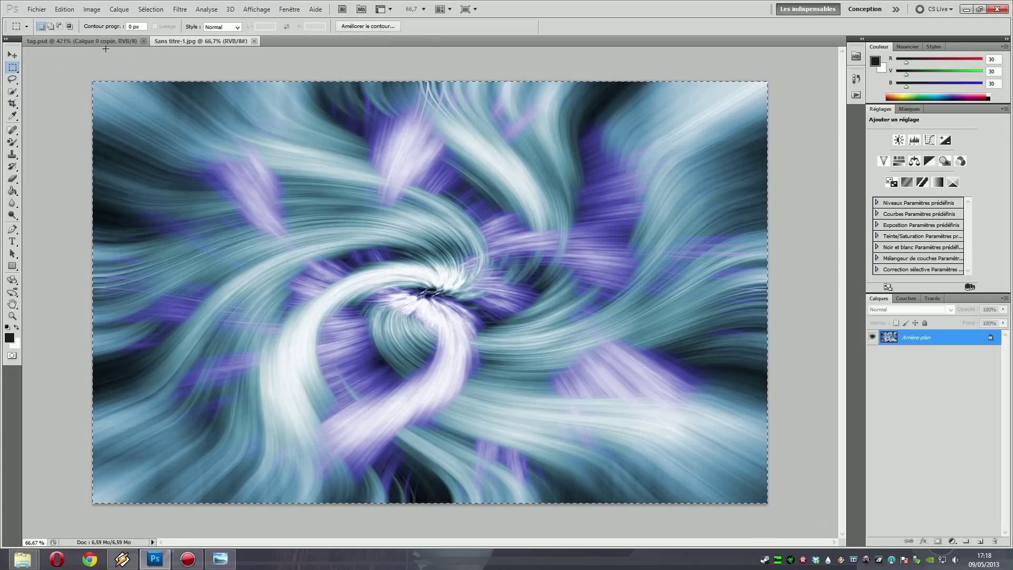
pyautogui.click(88, 40)
pyautogui.hotkey('ctrl', 'v')
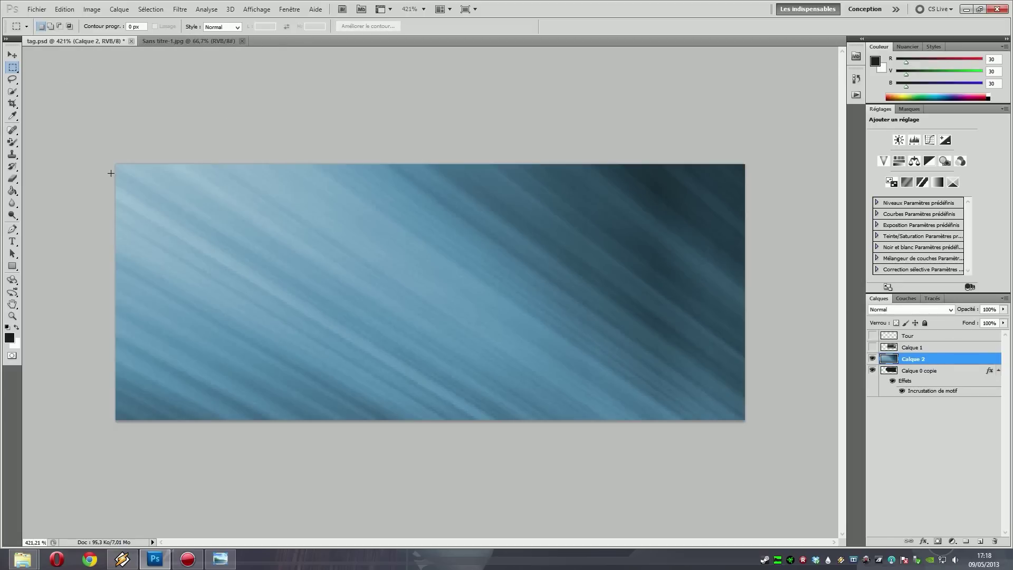
# Scale the pasted swirl image on Calque 2 proportionally to about 15.7% so that it covers the whole canvas width
pyautogui.scroll(-10, 116, 172)
pyautogui.press('alt')
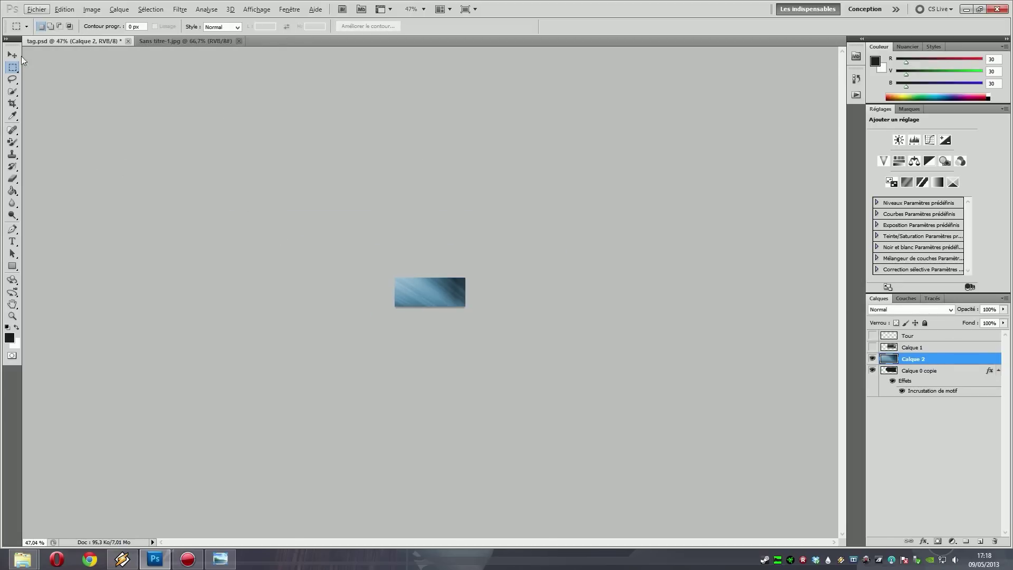
pyautogui.click(15, 56)
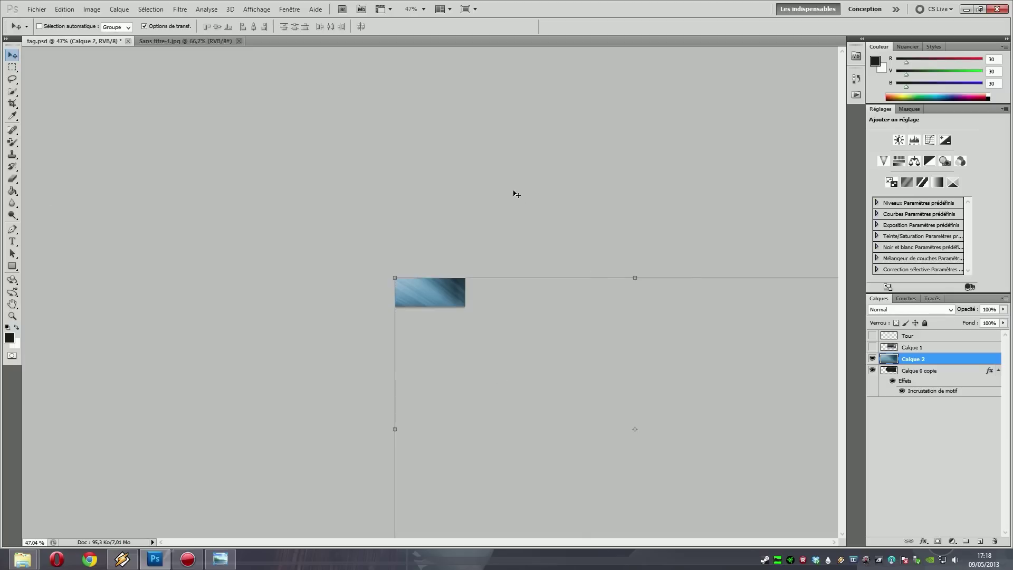
pyautogui.hotkey('ctrl', '0')
pyautogui.press('alt')
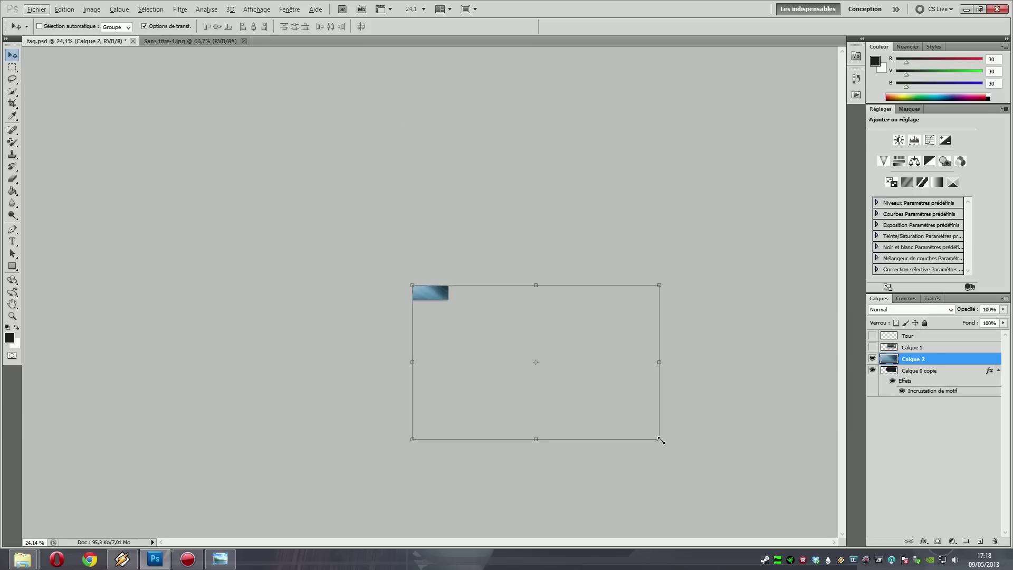
pyautogui.moveTo(659, 439); pyautogui.dragTo(445, 274)
pyautogui.hotkey('ctrl', '0')
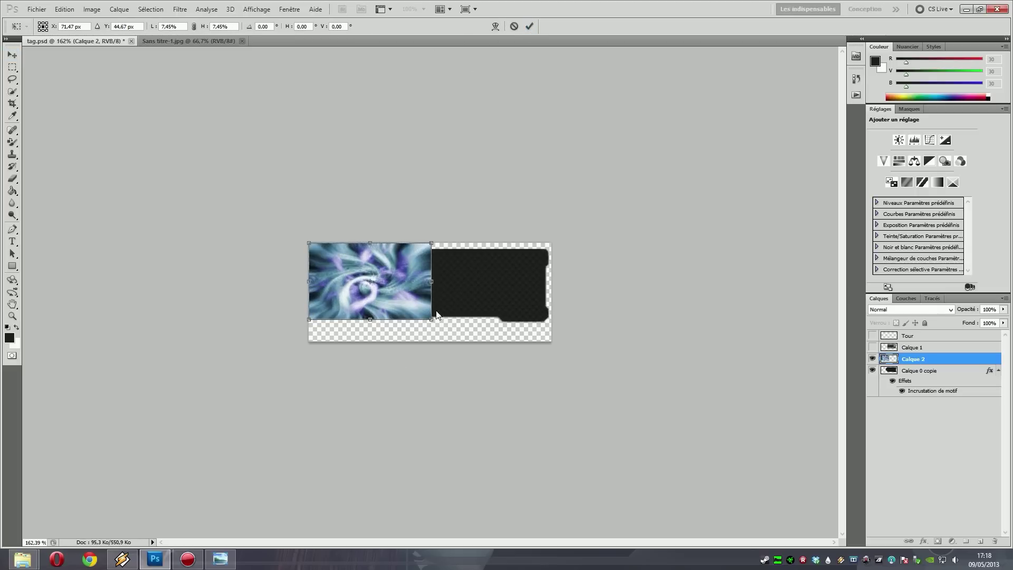
pyautogui.scroll(2, 549, 418)
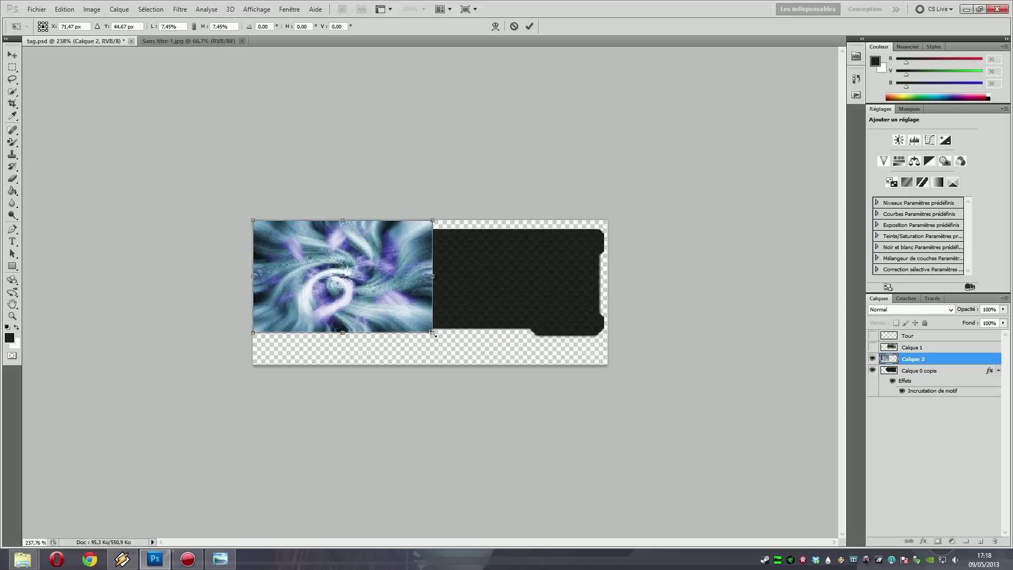
pyautogui.moveTo(433, 337); pyautogui.dragTo(631, 456)
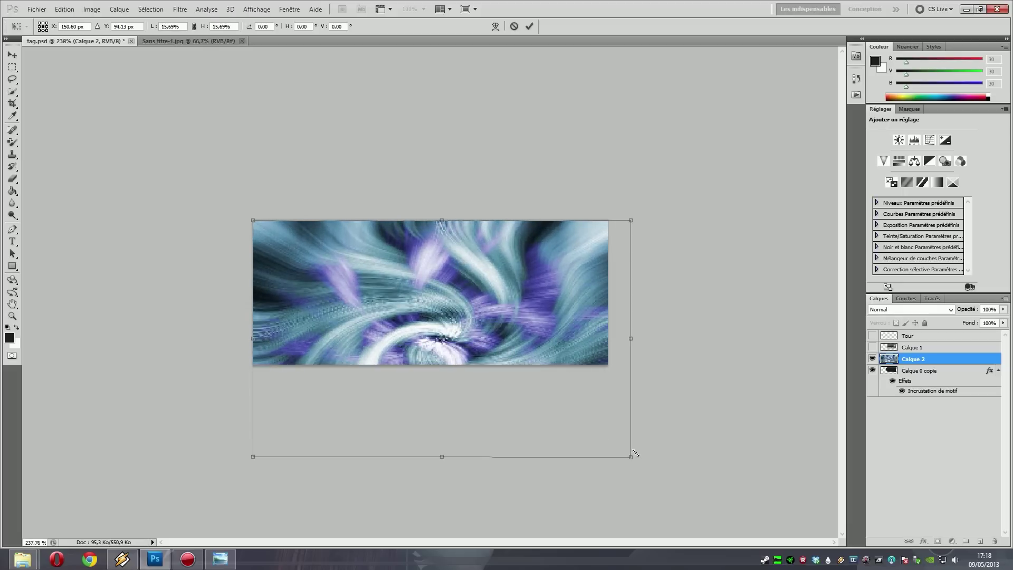
# Lower Calque 2's opacity to 30%, enlarge the swirl to about 20.6% and centre it at X 85 px, Y 50 px over the tag
pyautogui.click(1003, 309)
pyautogui.moveTo(982, 321); pyautogui.dragTo(970, 322)
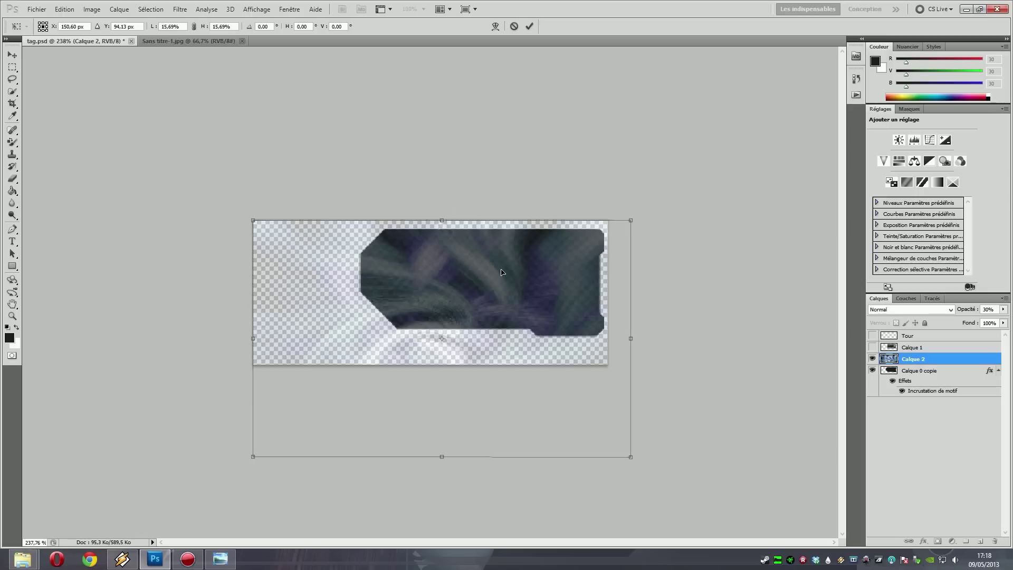
pyautogui.moveTo(502, 273); pyautogui.dragTo(435, 247)
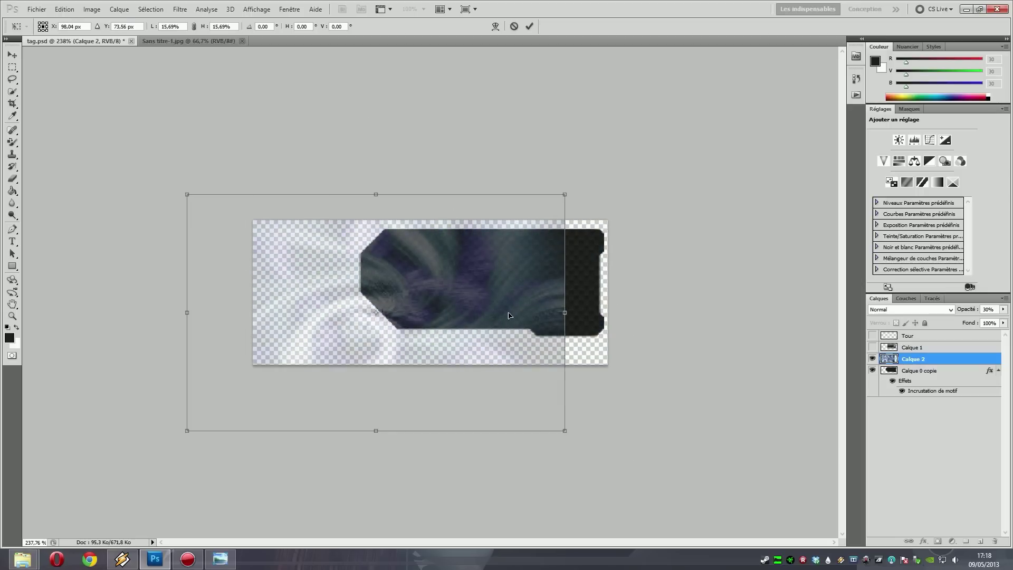
pyautogui.moveTo(510, 316); pyautogui.dragTo(487, 271)
pyautogui.moveTo(543, 387); pyautogui.dragTo(667, 445)
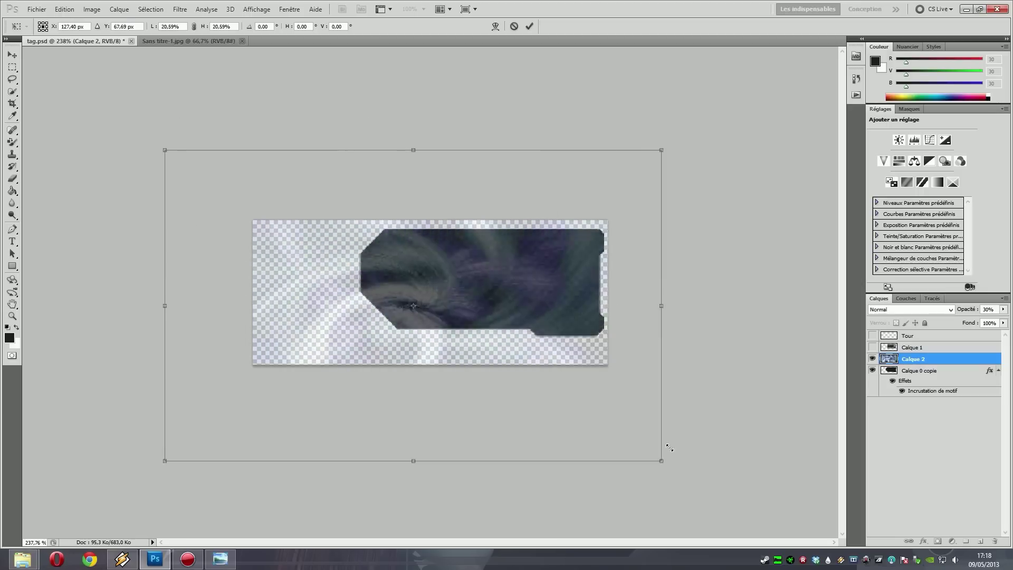
pyautogui.moveTo(538, 307); pyautogui.dragTo(470, 281)
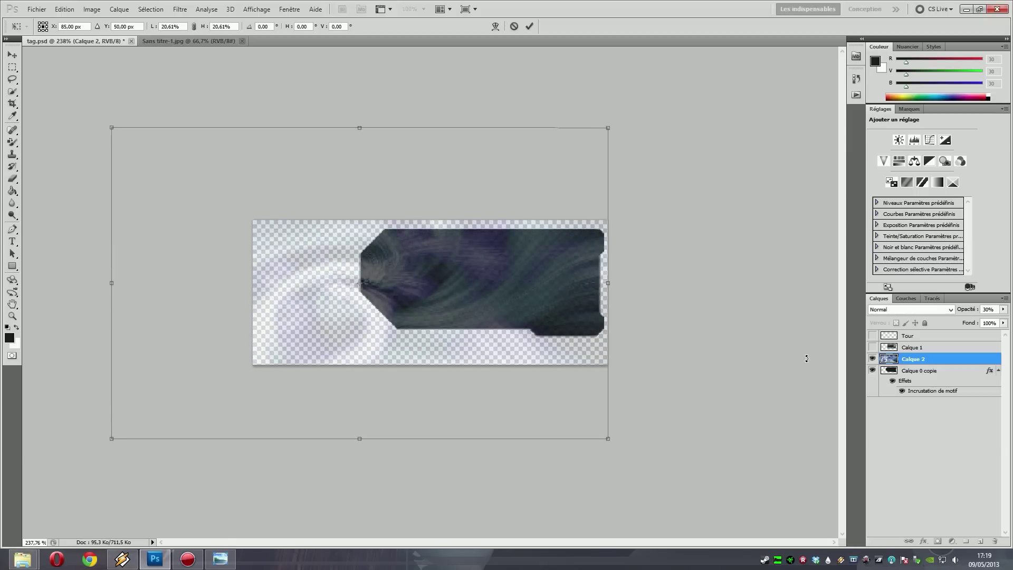
# Restore Calque 2's opacity to 100% and apply the transformation
pyautogui.click(1003, 311)
pyautogui.moveTo(971, 323); pyautogui.dragTo(1005, 317)
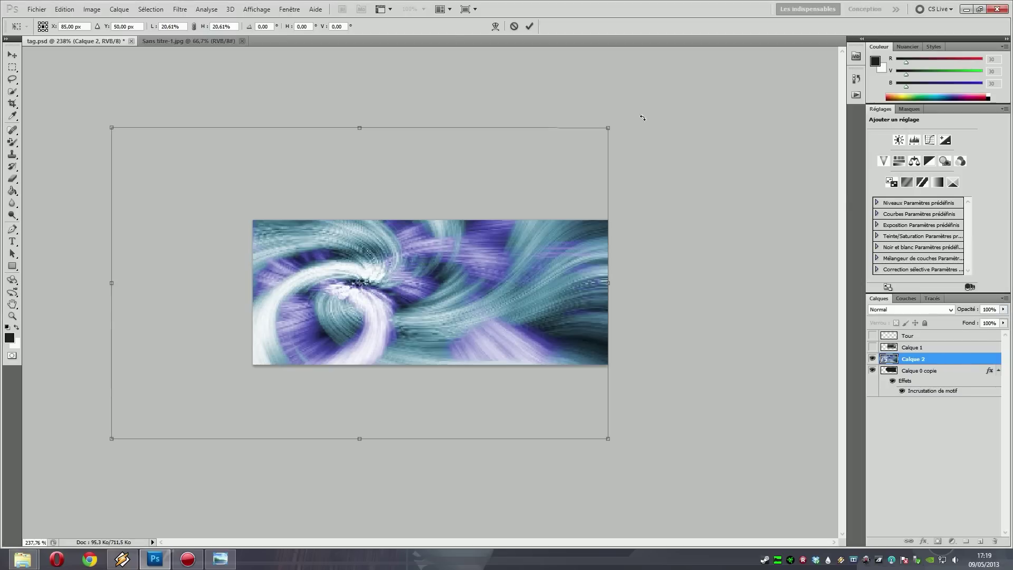
pyautogui.click(530, 26)
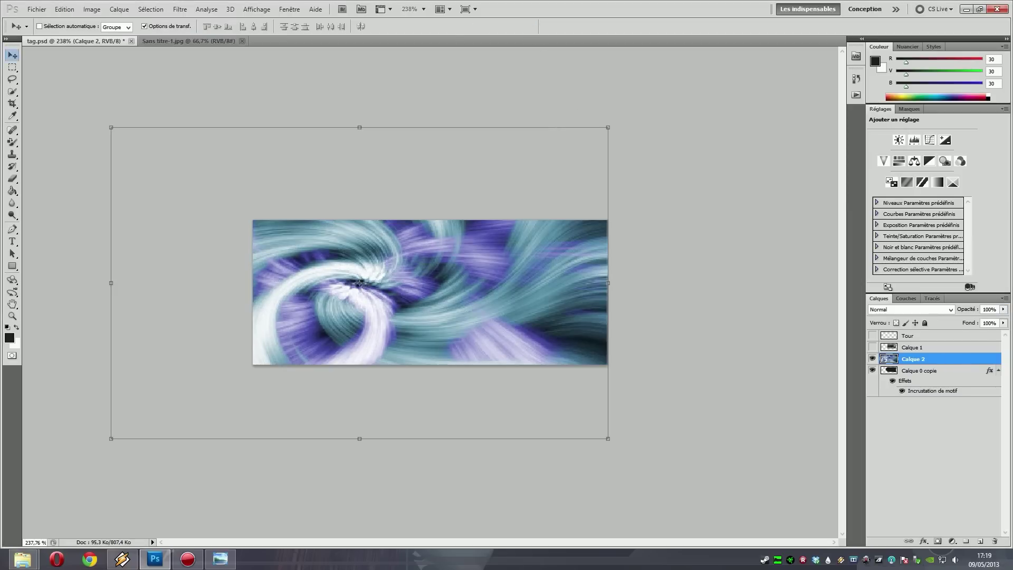
# Hide Calque 2 and show it again to compare the swirl with the checkered tag background beneath
pyautogui.click(13, 67)
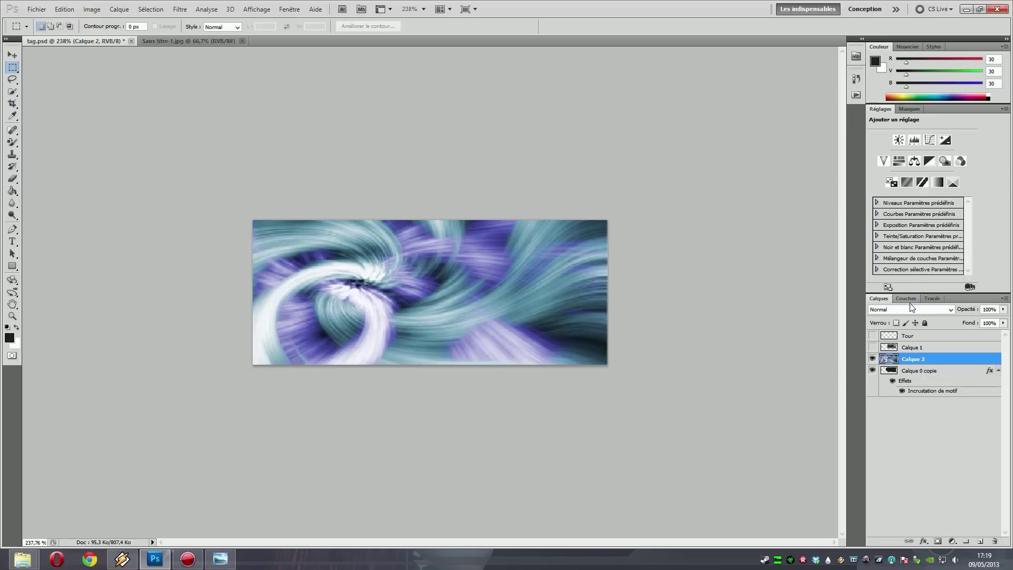
pyautogui.click(951, 311)
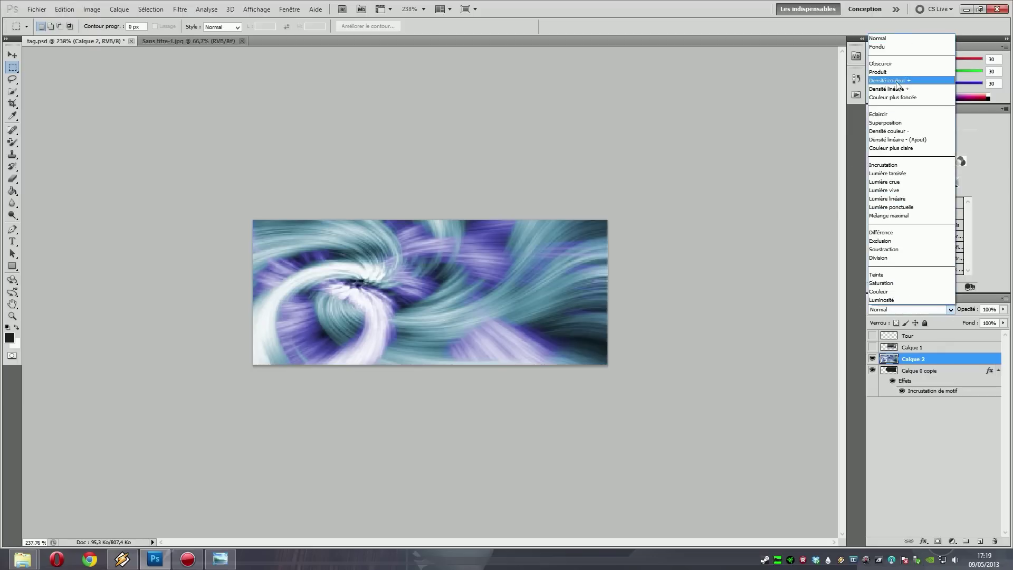
pyautogui.click(952, 311)
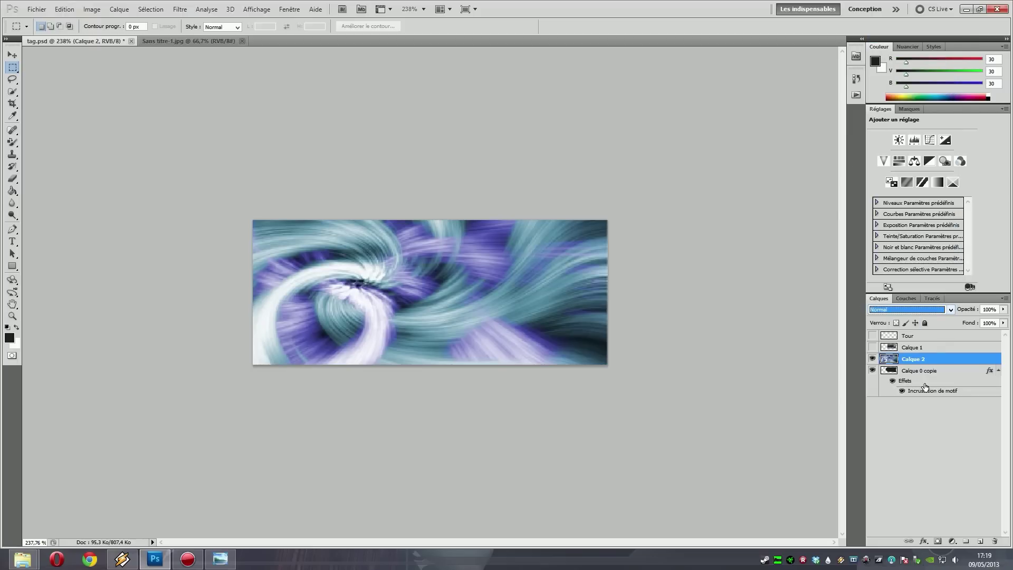
pyautogui.click(930, 371)
pyautogui.click(924, 359)
pyautogui.click(873, 360)
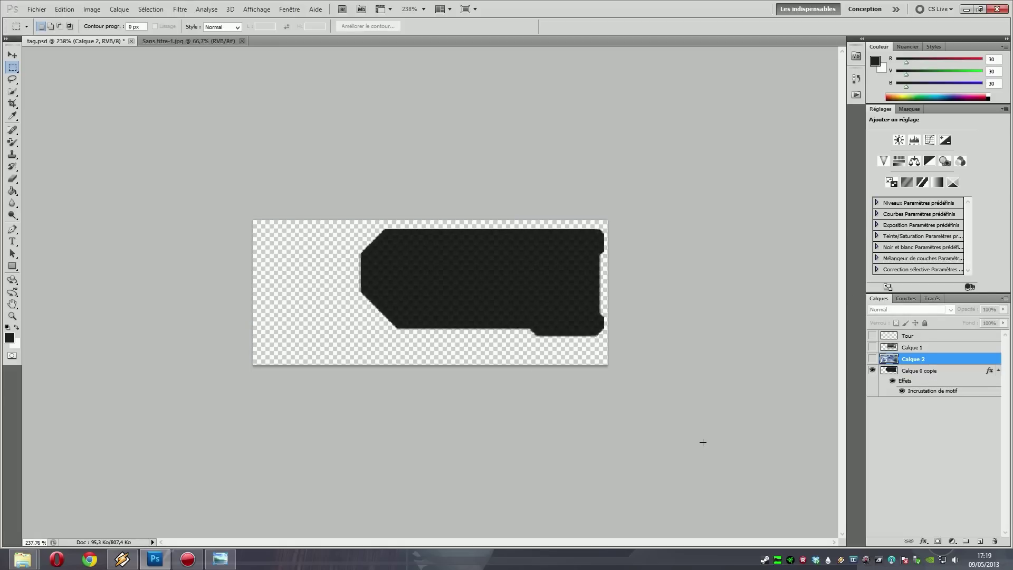
pyautogui.click(872, 359)
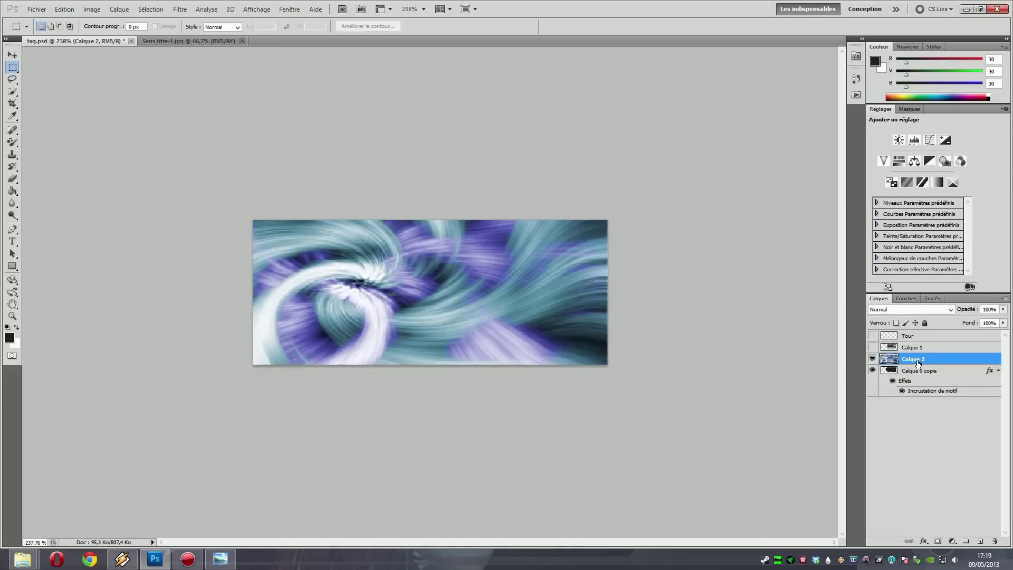
# Try the Lumière crue blending mode on Calque 2, and set it to Lumière tamisée
pyautogui.click(937, 309)
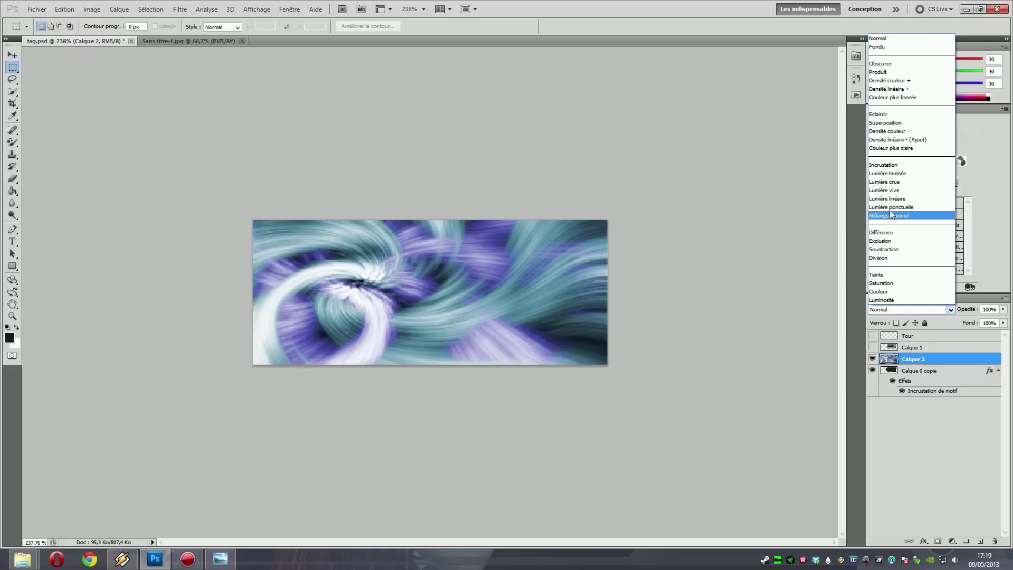
pyautogui.click(891, 182)
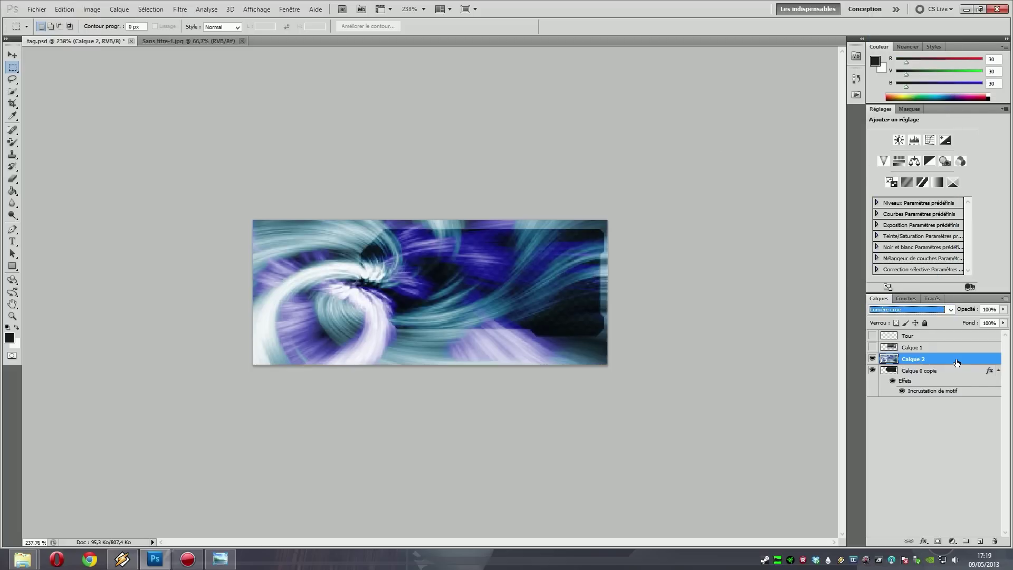
pyautogui.click(926, 309)
pyautogui.click(900, 192)
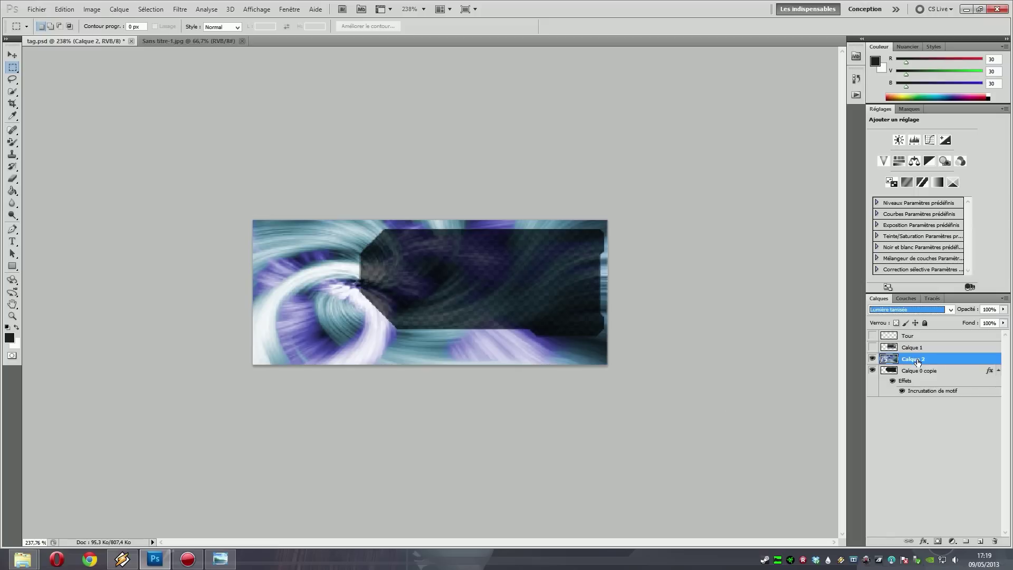
# Show only the Tour outline layer and select the area inside the outline with the Quick Selection tool
pyautogui.click(909, 338)
pyautogui.click(874, 337)
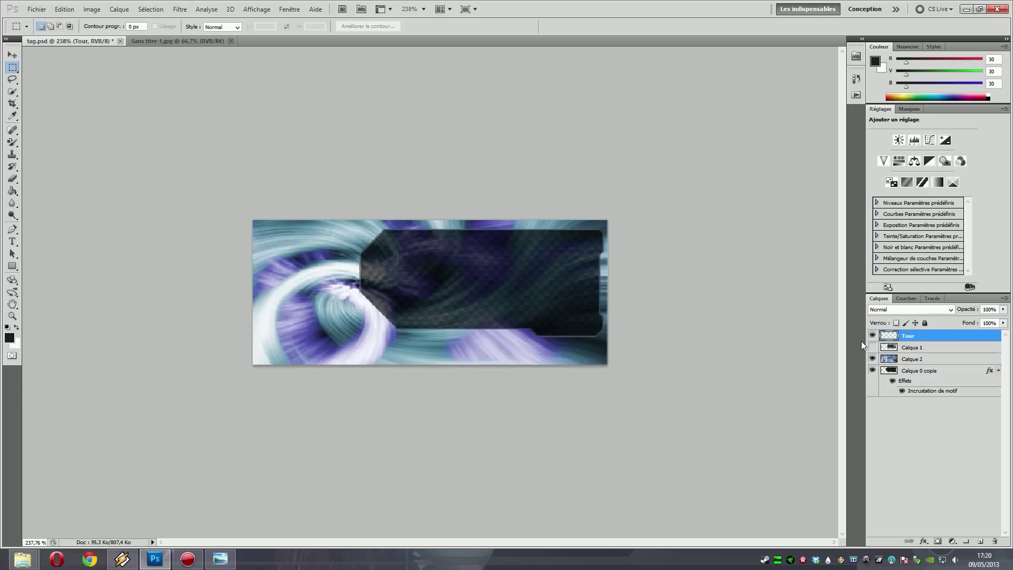
pyautogui.click(13, 92)
pyautogui.click(491, 284)
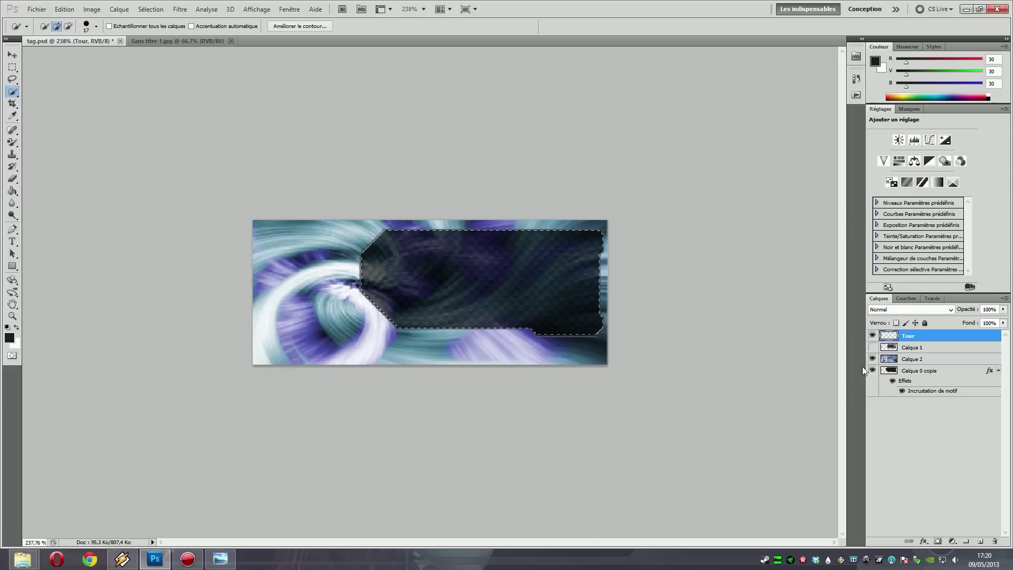
pyautogui.keyDown('alt'); pyautogui.click(871, 335); pyautogui.keyUp('alt')
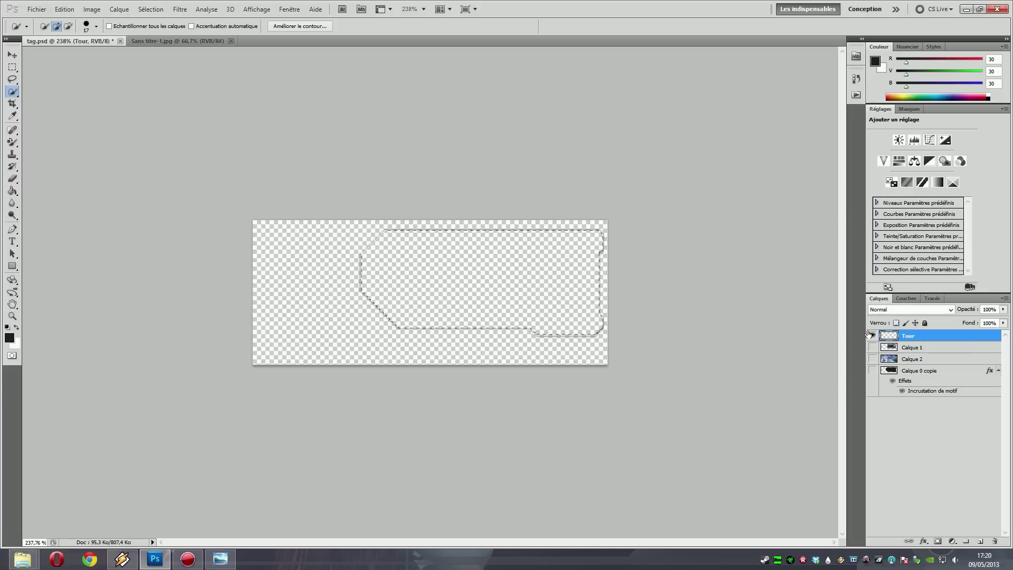
pyautogui.hotkey('ctrl', 'd')
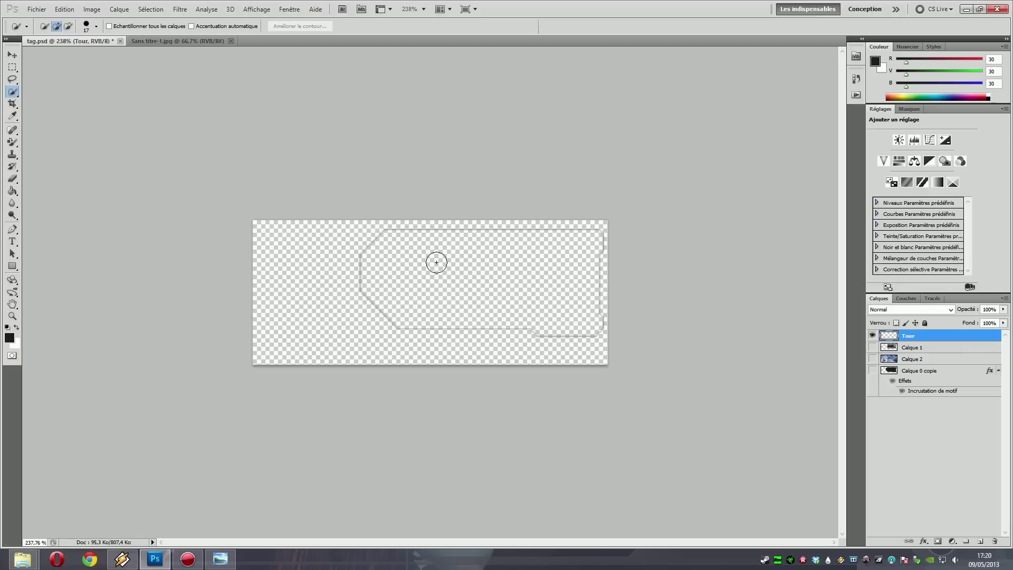
pyautogui.scroll(3, 437, 262)
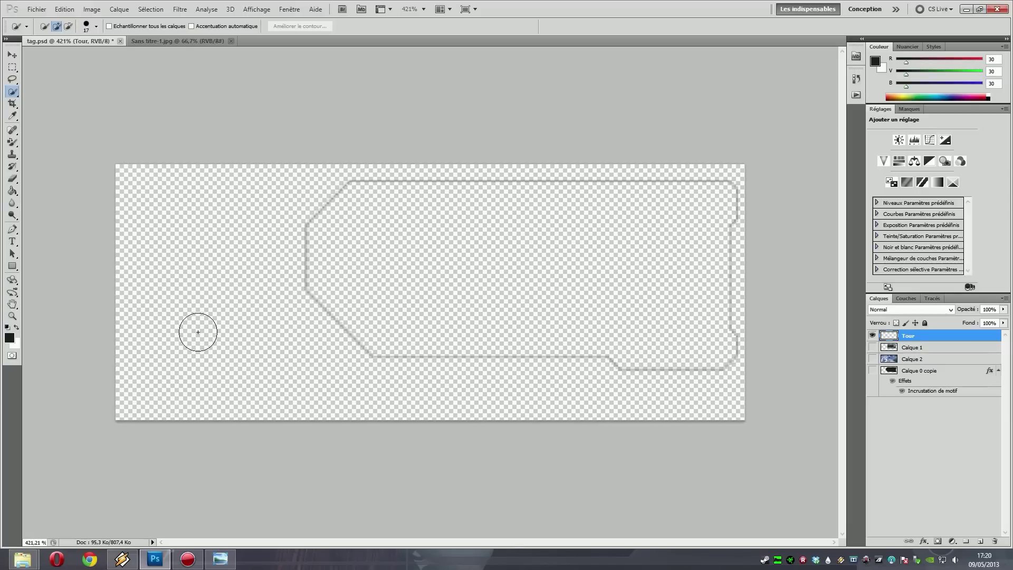
pyautogui.click(449, 233)
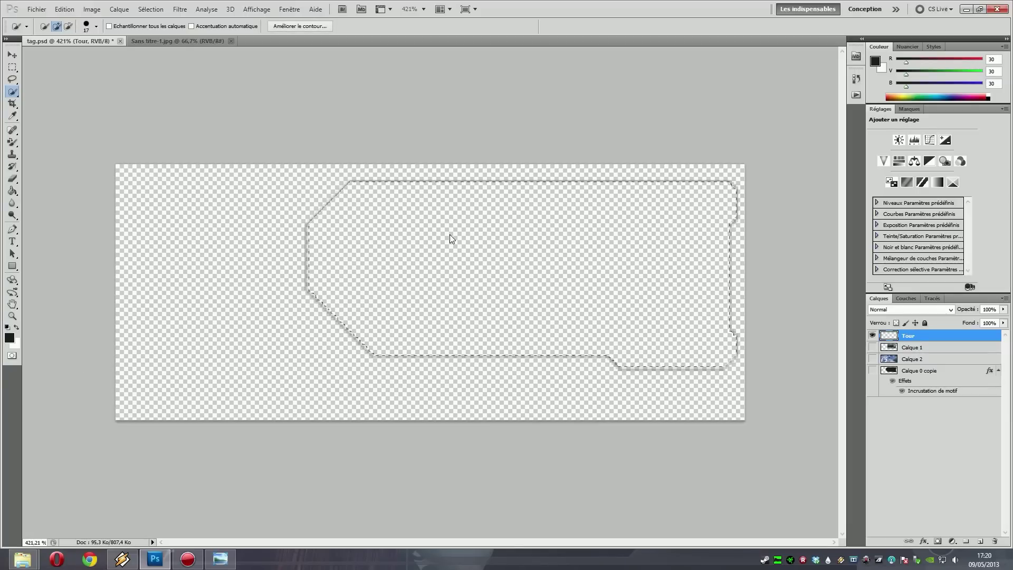
# Show Calque 2 and Calque 0 copie again and make Calque 2 the active layer
pyautogui.click(873, 359)
pyautogui.click(873, 371)
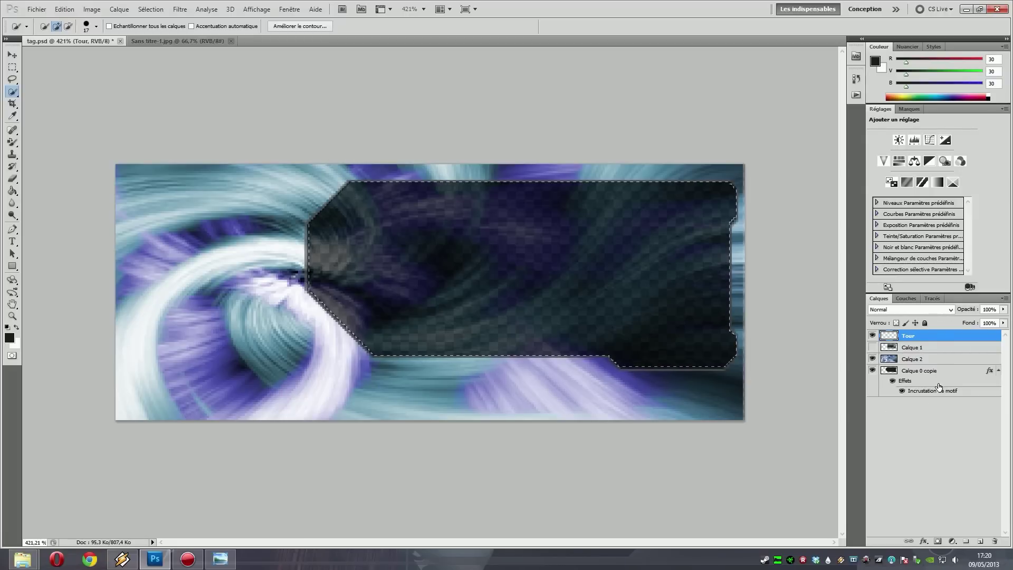
pyautogui.click(918, 360)
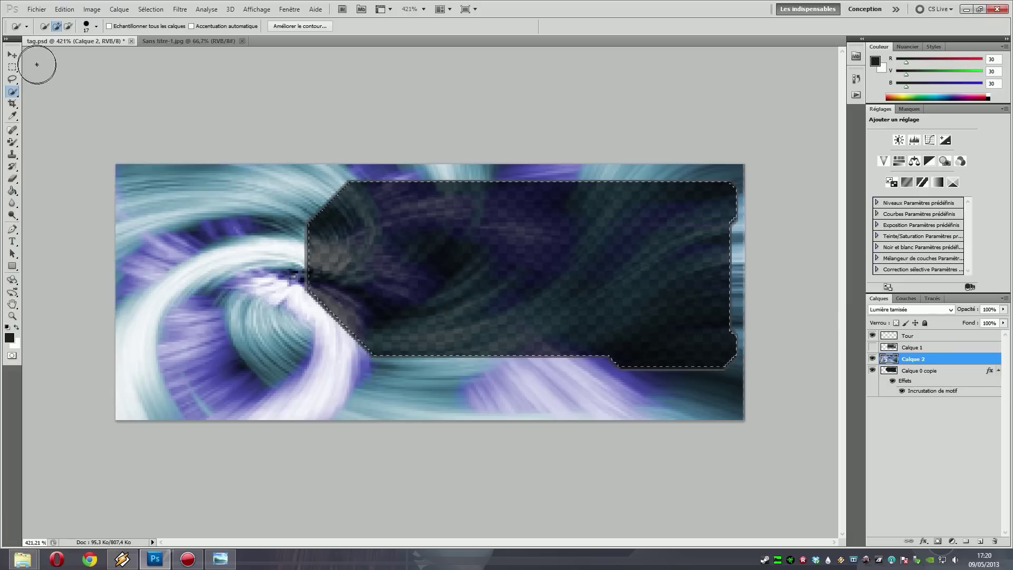
# Invert the selection, delete the part of the swirl outside the tag shape on Calque 2, and deselect
pyautogui.click(14, 67)
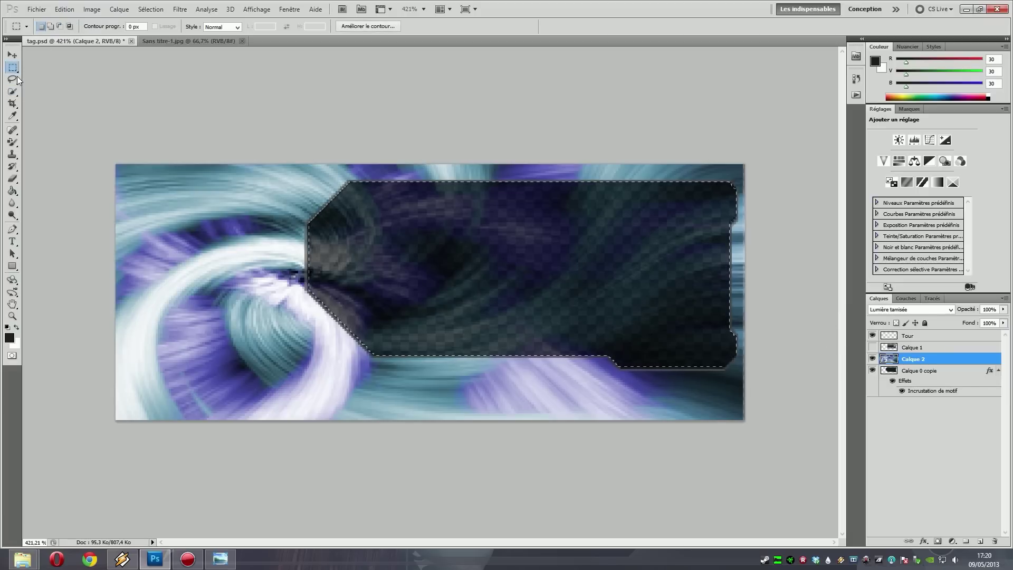
pyautogui.rightClick(427, 264)
pyautogui.click(453, 285)
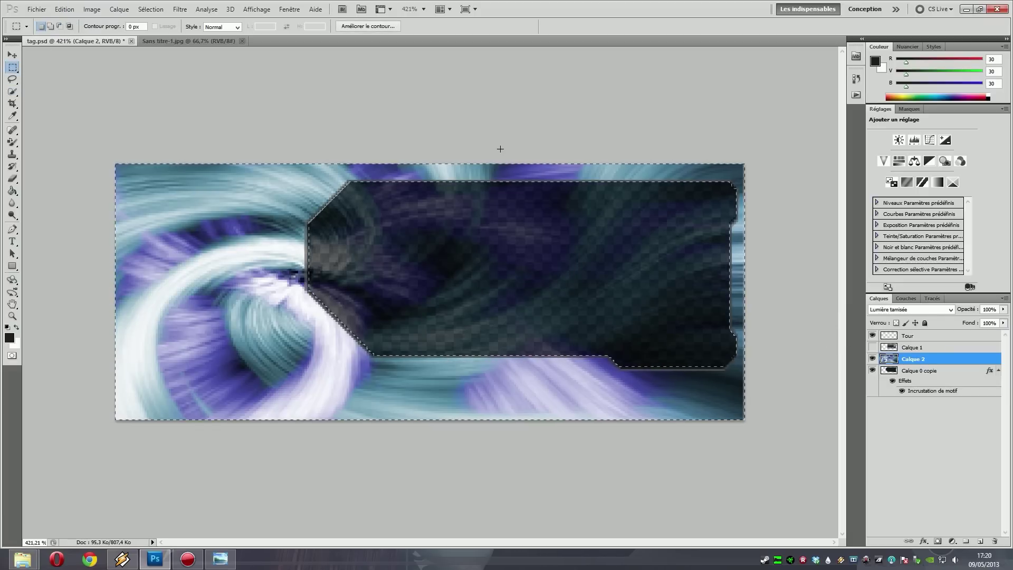
pyautogui.press('Delete')
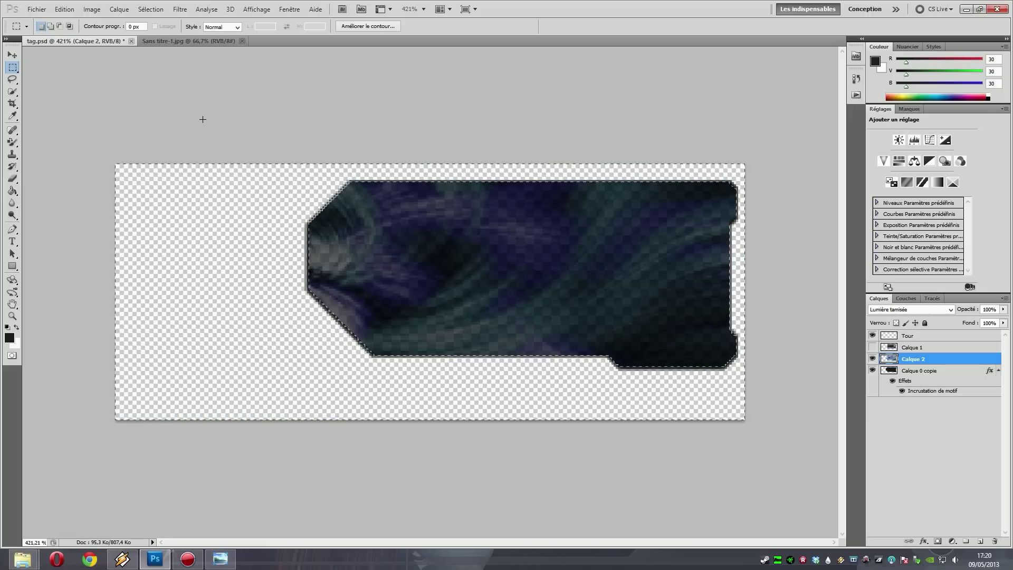
pyautogui.click(202, 120)
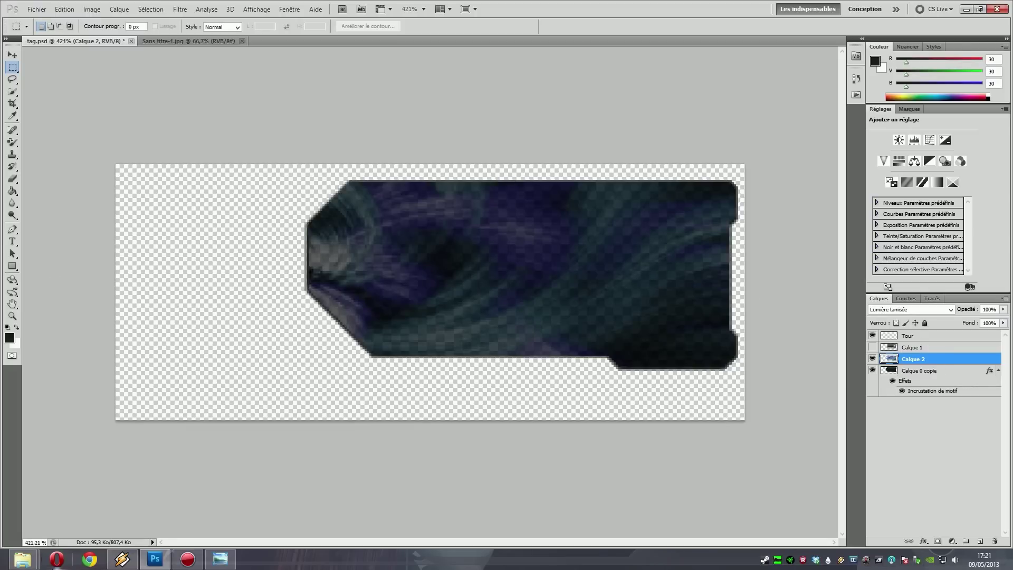
# Check the after.jpg reference image, add a layer mask to Calque 2 and choose the Gradient tool
pyautogui.click(220, 559)
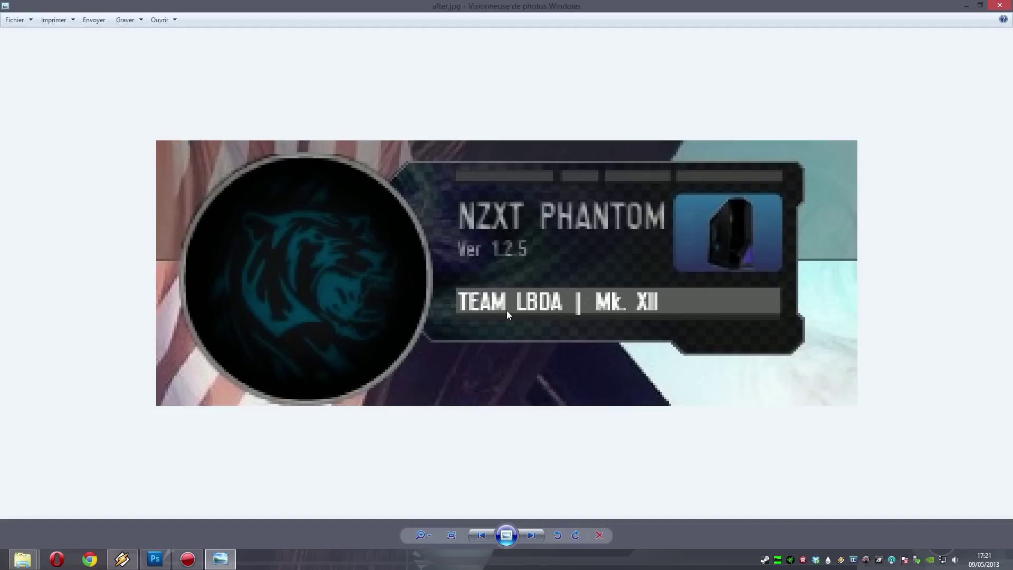
pyautogui.click(966, 5)
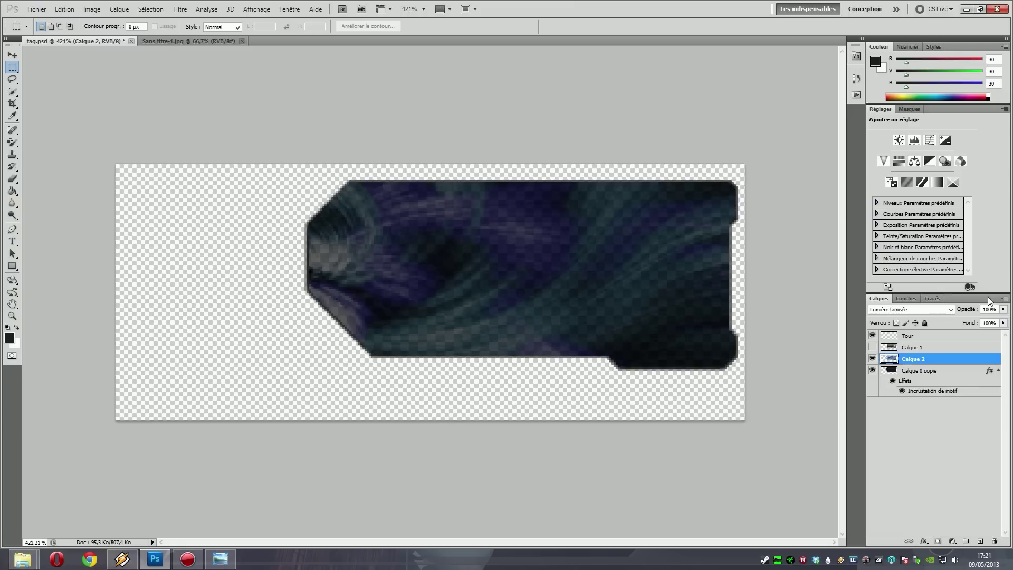
pyautogui.click(938, 542)
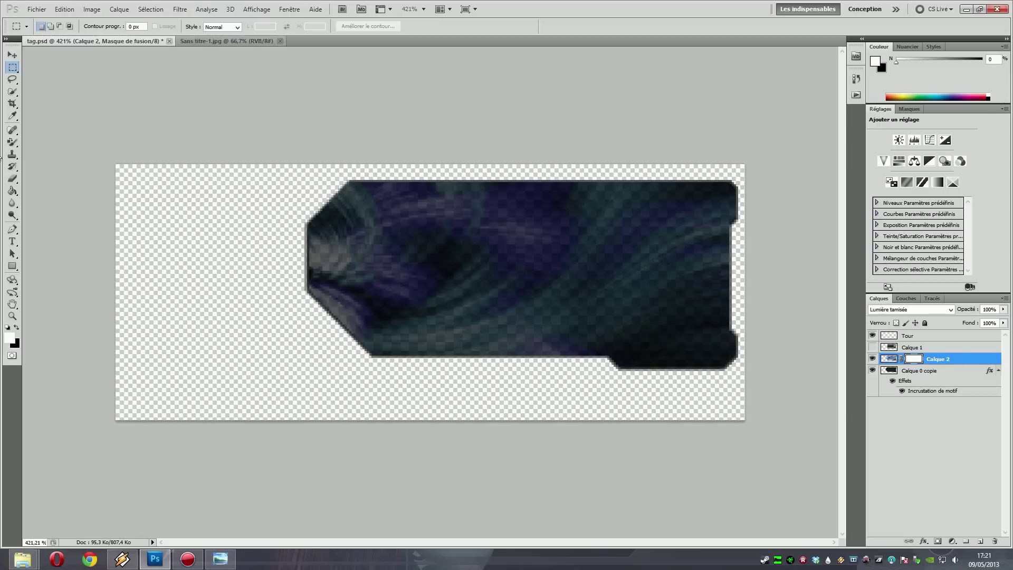
pyautogui.click(12, 191)
pyautogui.rightClick(12, 191)
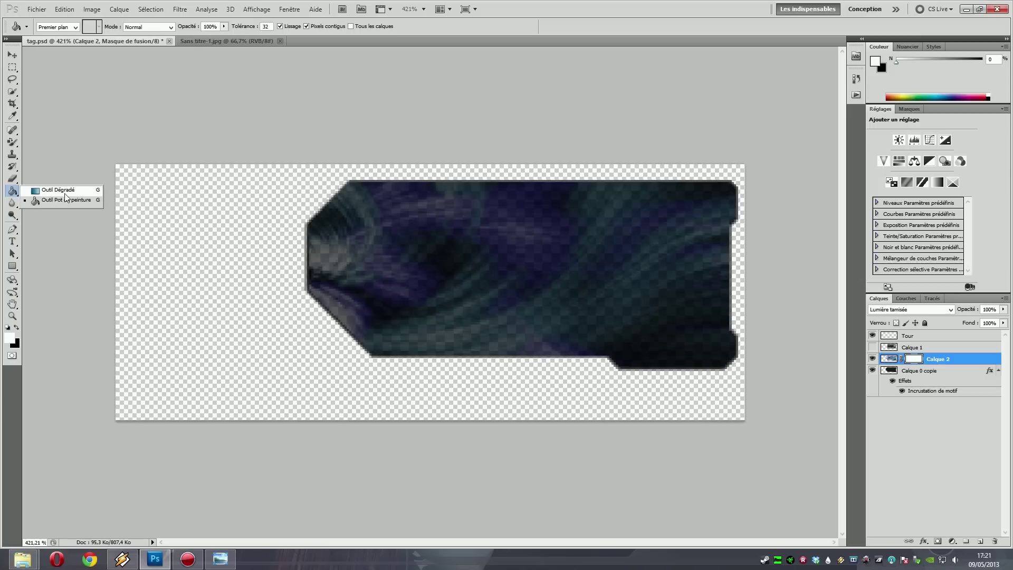
pyautogui.click(62, 191)
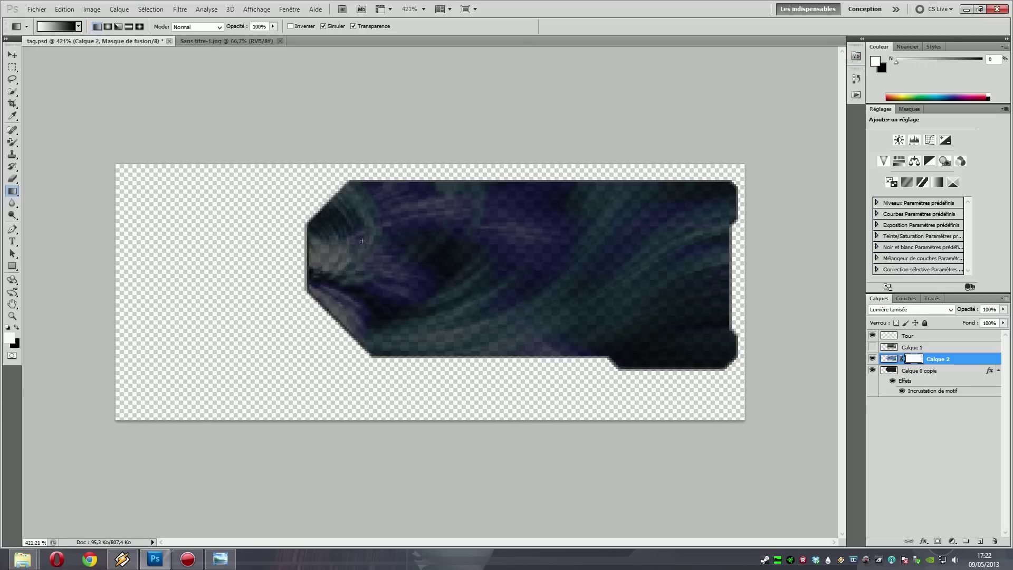
# Try a linear and several radial white-to-black gradients across the tag on Calque 2's mask, undoing each one
pyautogui.moveTo(318, 264); pyautogui.dragTo(643, 265)
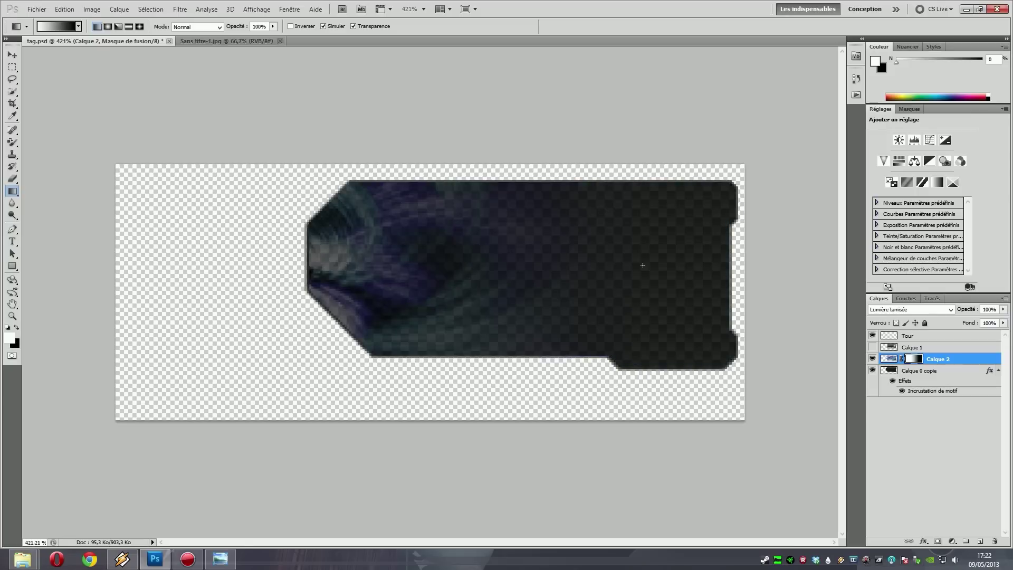
pyautogui.hotkey('ctrl', 'z')
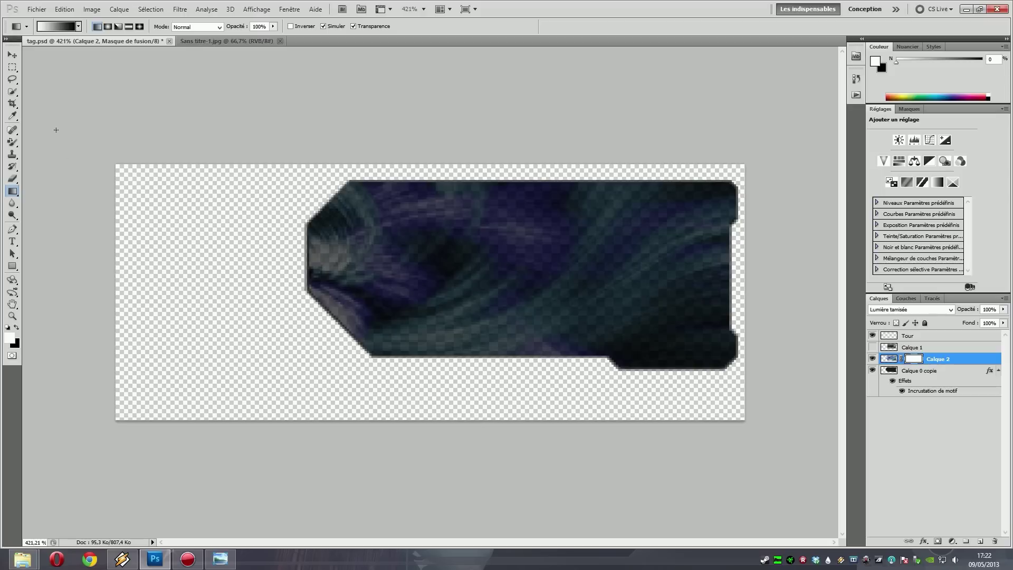
pyautogui.click(109, 26)
pyautogui.moveTo(537, 266); pyautogui.dragTo(650, 267)
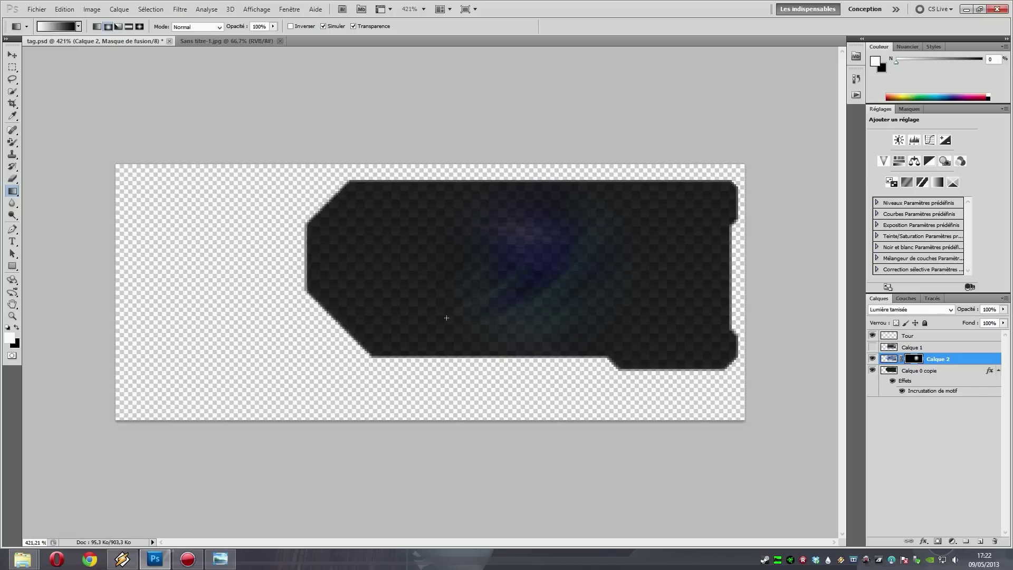
pyautogui.moveTo(436, 267); pyautogui.dragTo(699, 255)
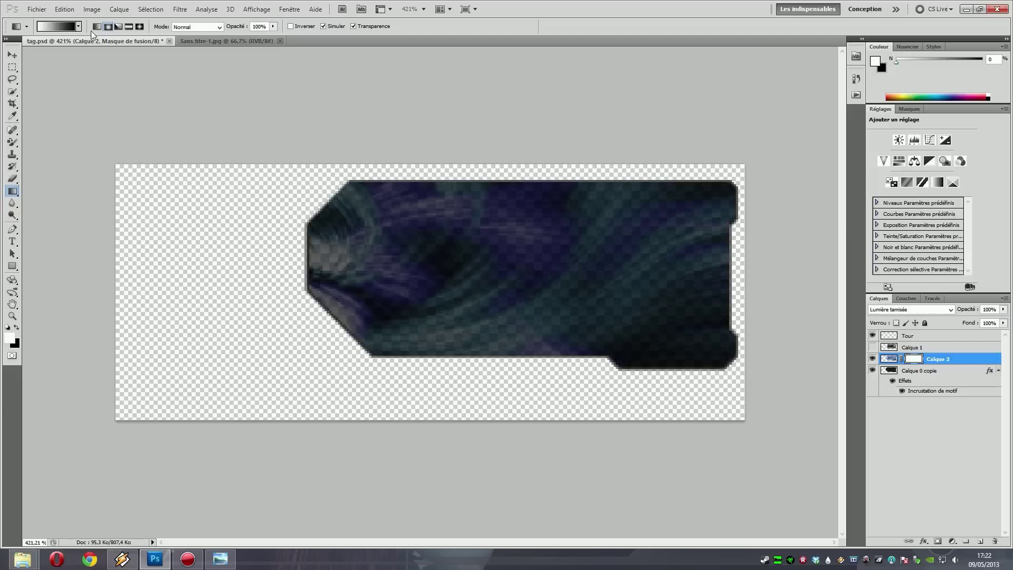
pyautogui.moveTo(328, 261); pyautogui.dragTo(657, 264)
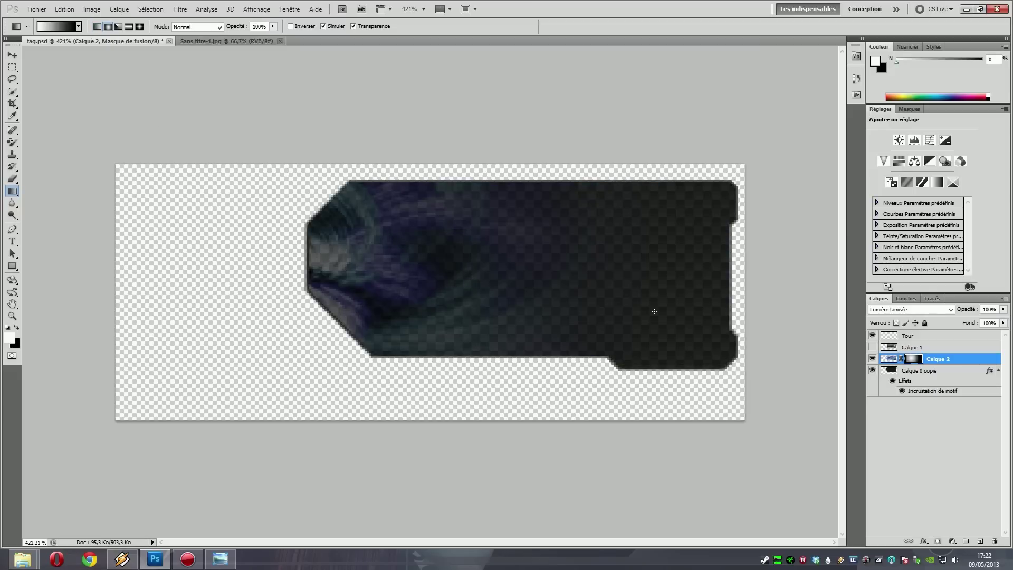
pyautogui.hotkey('ctrl', 'z')
# Try linear gradients on Calque 2's mask, one horizontal and one diagonal, starting at the tag's left end
pyautogui.click(98, 26)
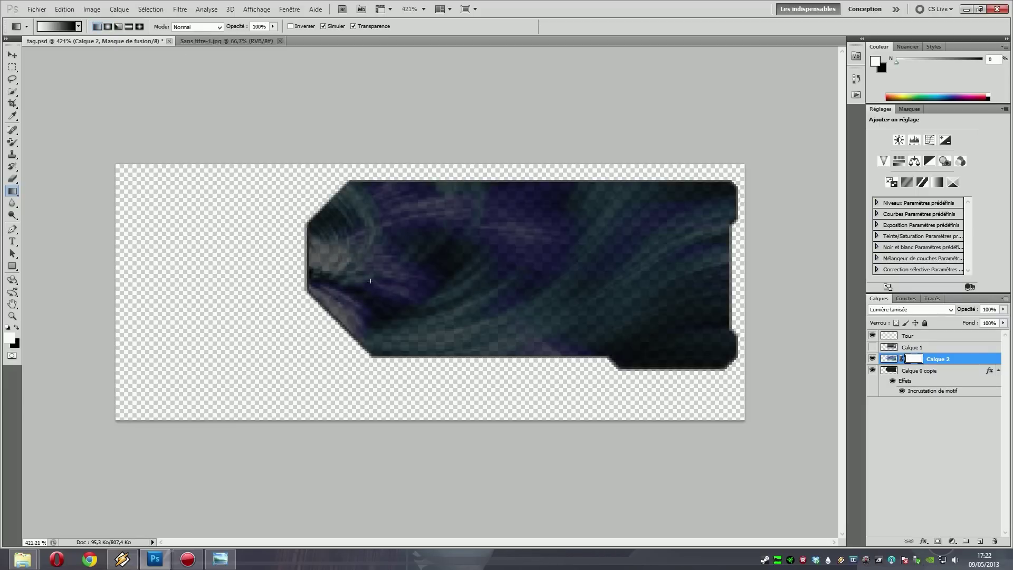
pyautogui.moveTo(315, 274); pyautogui.dragTo(664, 275)
pyautogui.hotkey('ctrl', 'z')
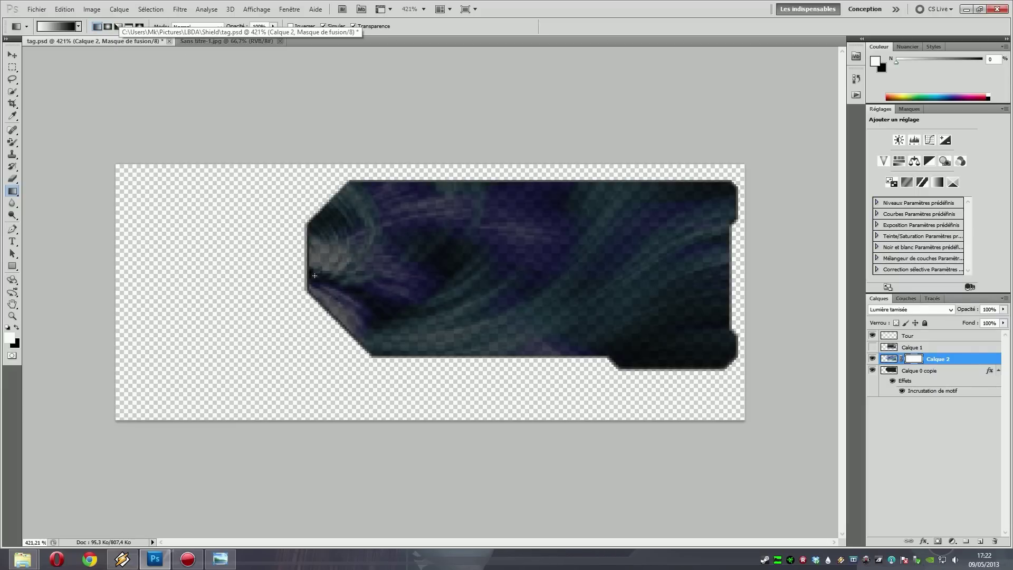
pyautogui.moveTo(316, 275); pyautogui.dragTo(561, 366)
# Compare with after.jpg and draw a radial white-to-black gradient on Calque 2's mask from the tag's left end almost to its right end
pyautogui.click(220, 559)
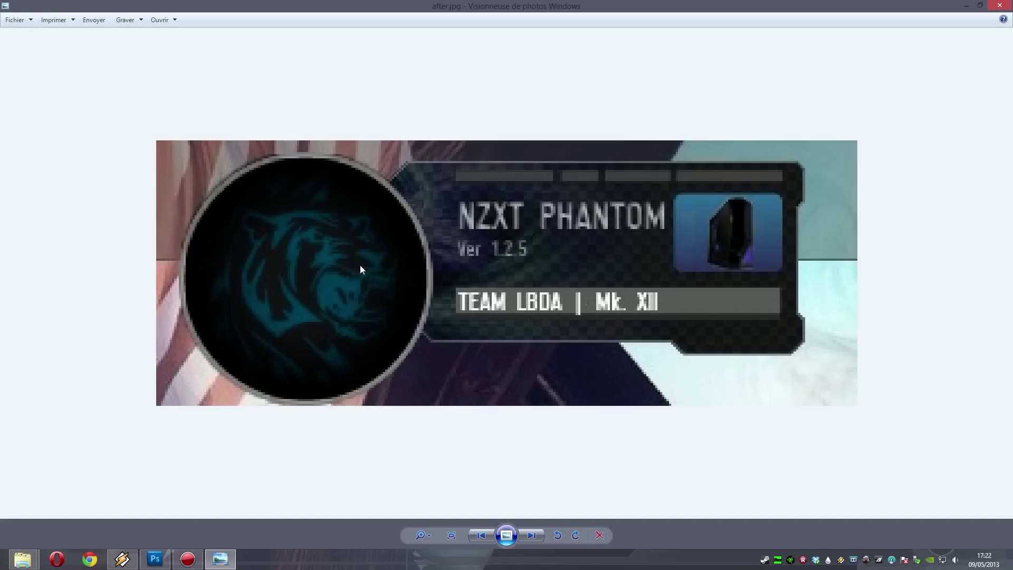
pyautogui.click(155, 559)
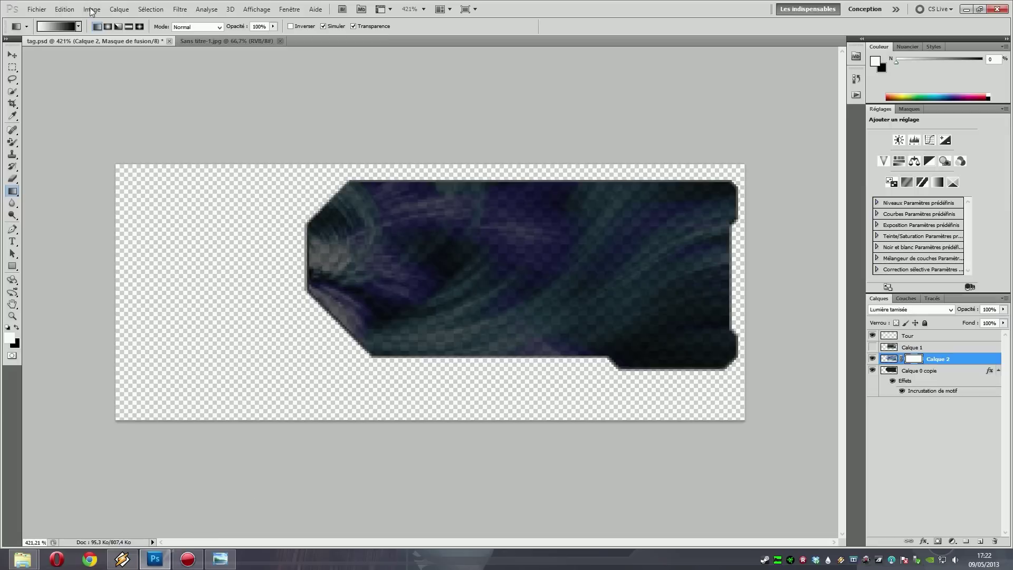
pyautogui.moveTo(308, 266); pyautogui.dragTo(709, 266)
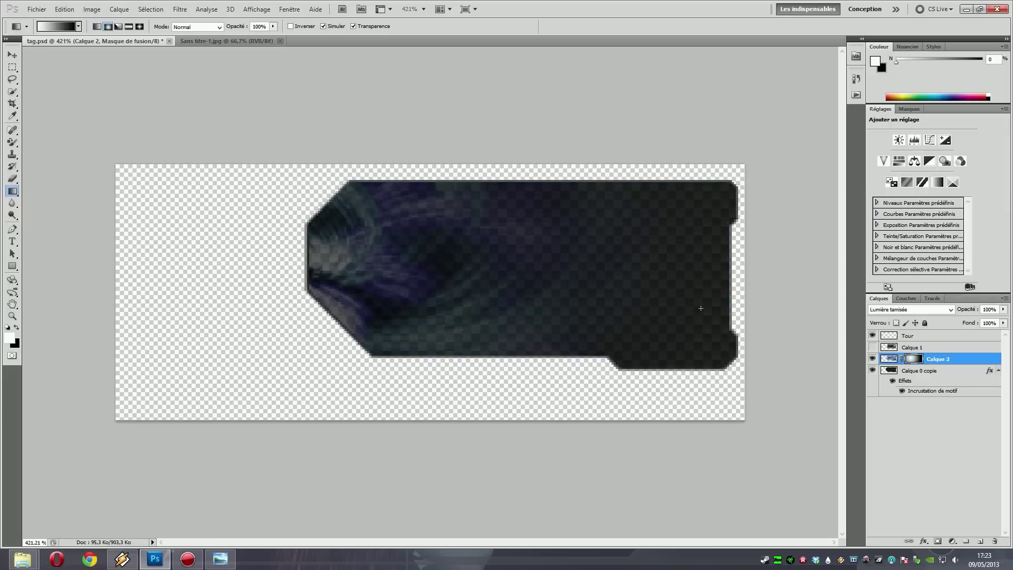
# Choose the Rectangular Marquee tool, make Calque 1 the active layer and show it
pyautogui.click(97, 26)
pyautogui.click(13, 67)
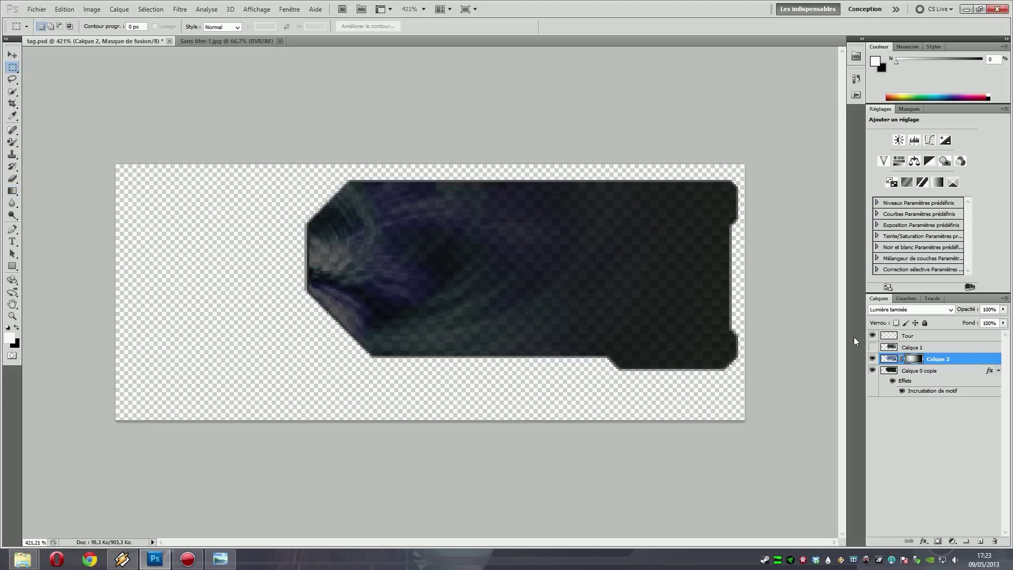
pyautogui.click(932, 449)
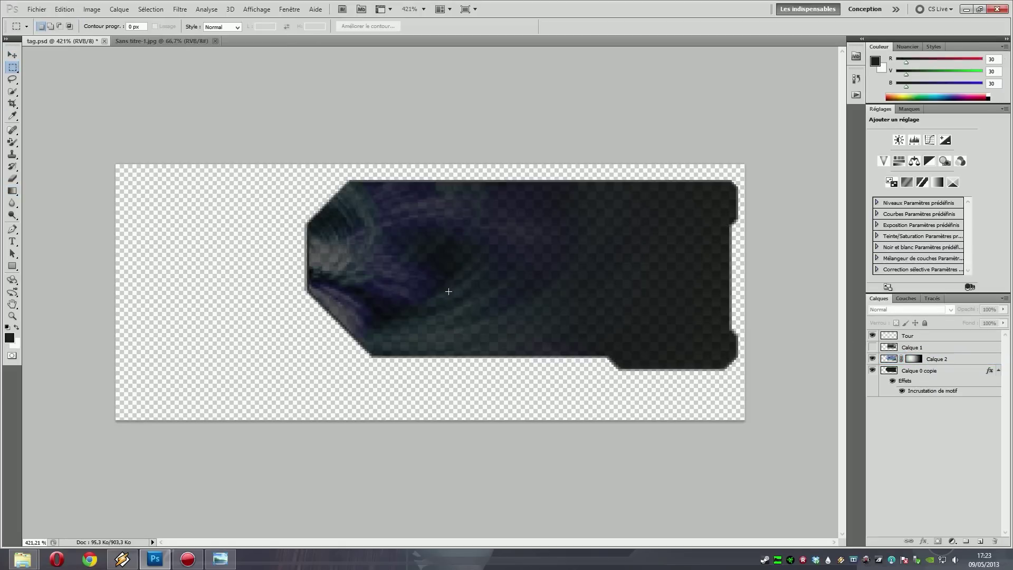
pyautogui.click(912, 348)
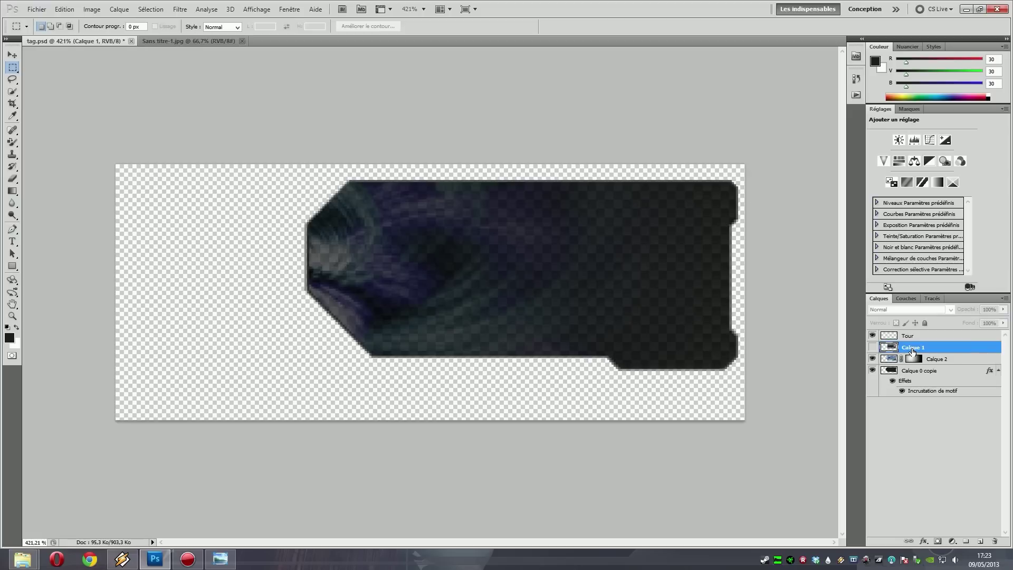
pyautogui.click(872, 348)
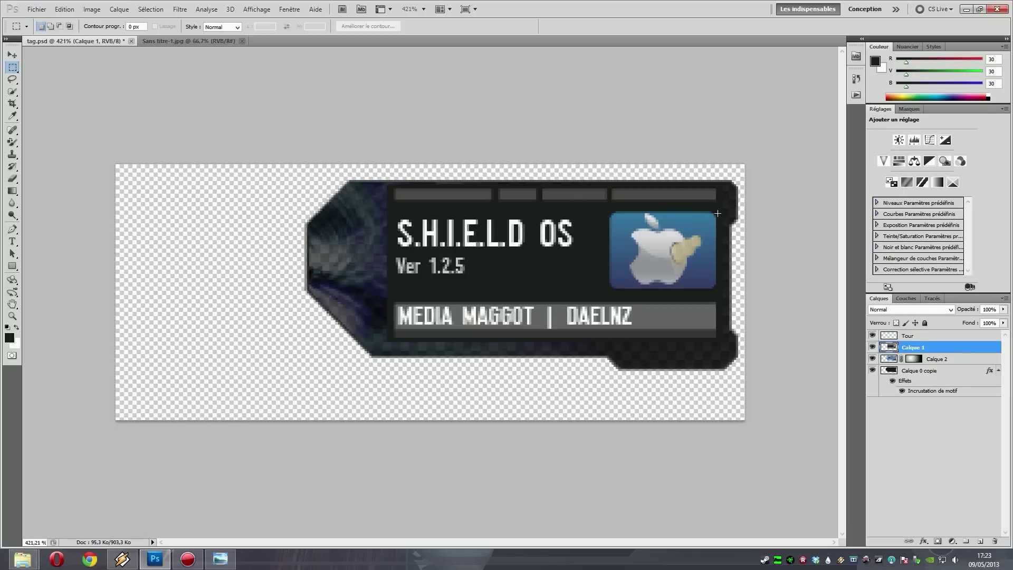
# Select the row of four grey bars along the tag's upper edge on Calque 1 with a rectangular selection
pyautogui.scroll(5, 572, 181)
pyautogui.scroll(-3, 572, 181)
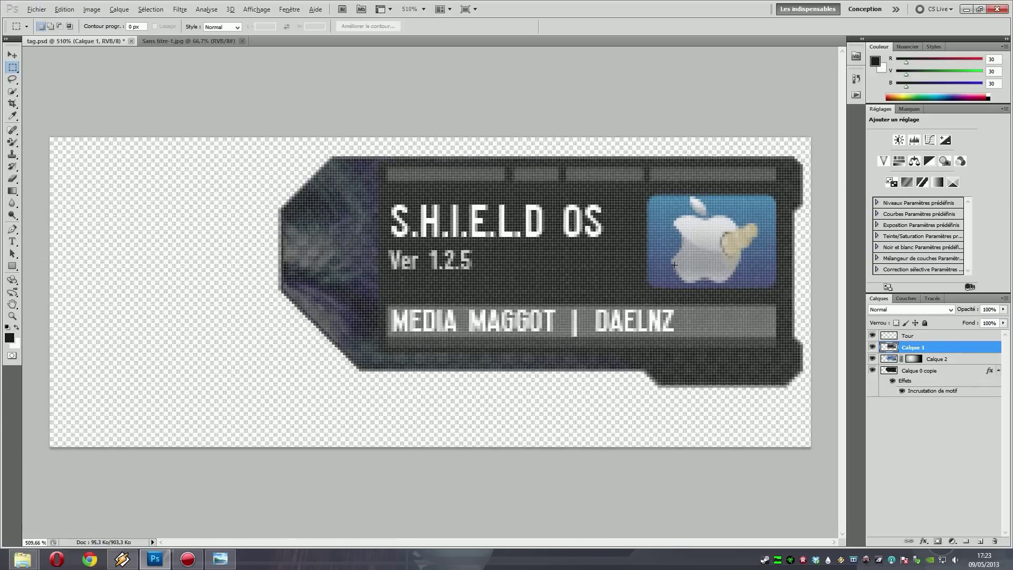
pyautogui.scroll(1, 674, 265)
pyautogui.scroll(-2, 581, 227)
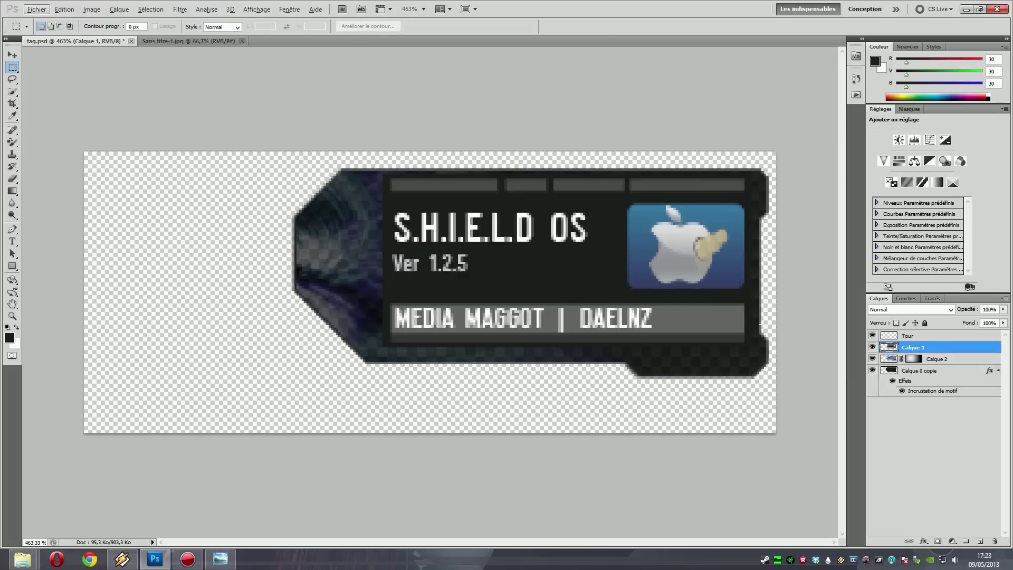
pyautogui.scroll(5, 681, 301)
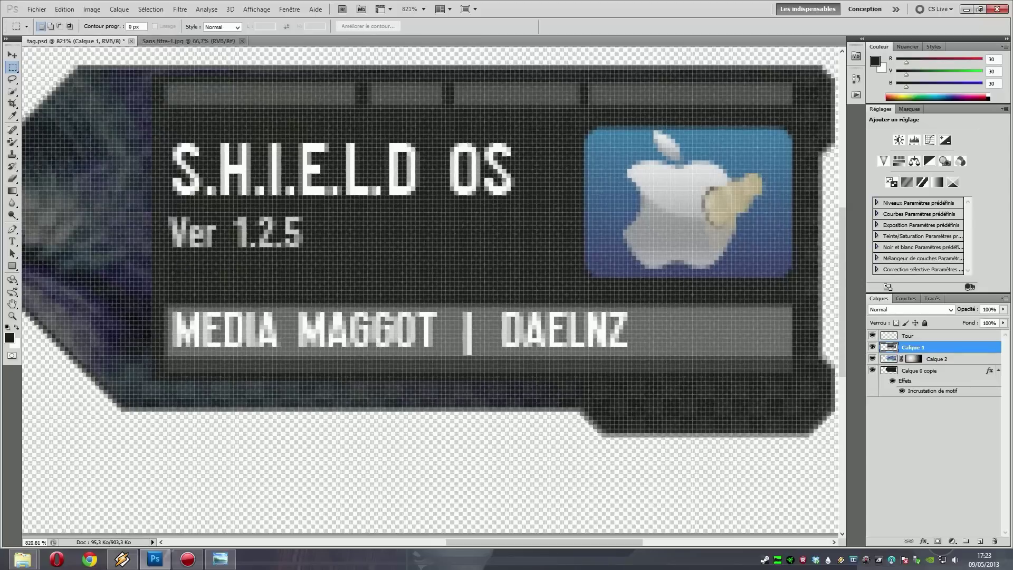
pyautogui.scroll(3, 254, 149)
pyautogui.scroll(2, 236, 172)
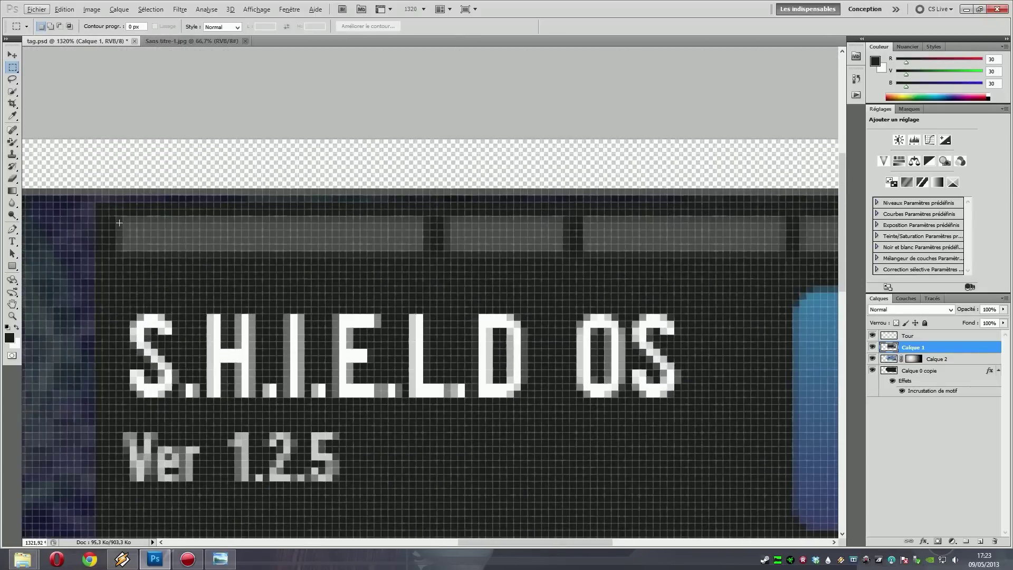
pyautogui.press('alt')
pyautogui.hscroll(5, 822, 252)
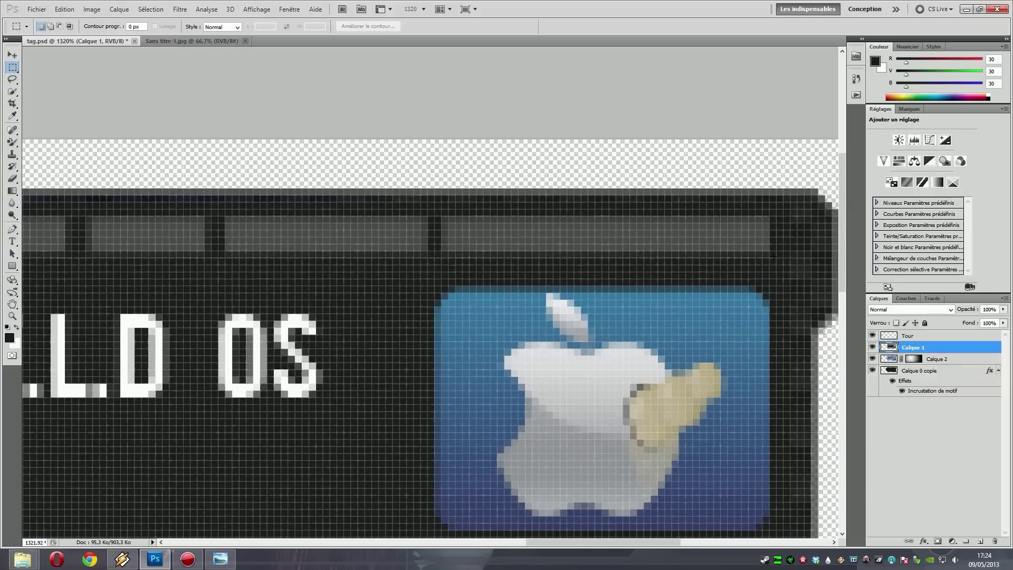
pyautogui.moveTo(773, 257); pyautogui.dragTo(24, 215)
# Copy the selected grey bars from Calque 1 to a new layer and switch to the Move tool
pyautogui.scroll(-5, 236, 220)
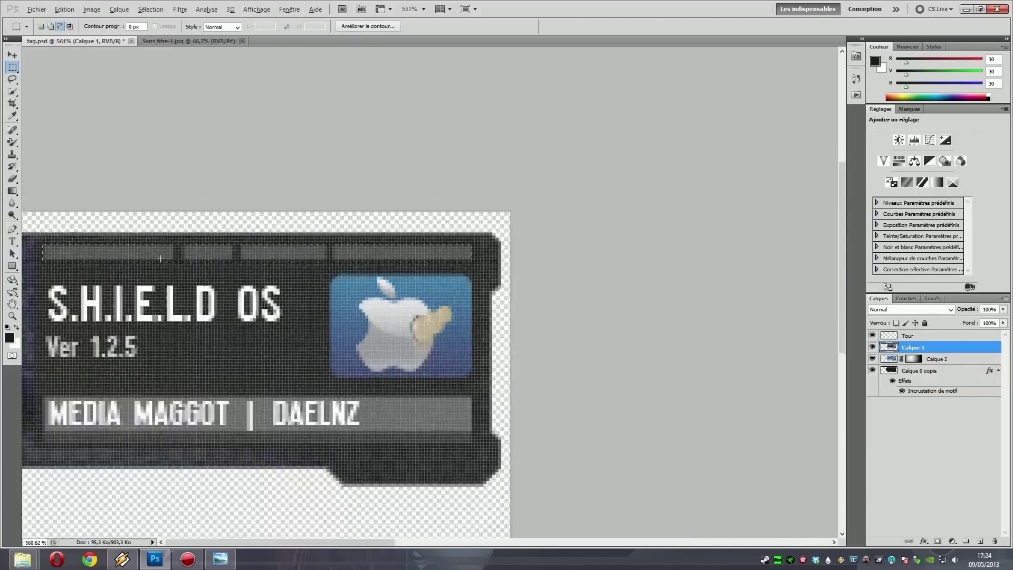
pyautogui.scroll(1, 385, 222)
pyautogui.scroll(-1, 385, 222)
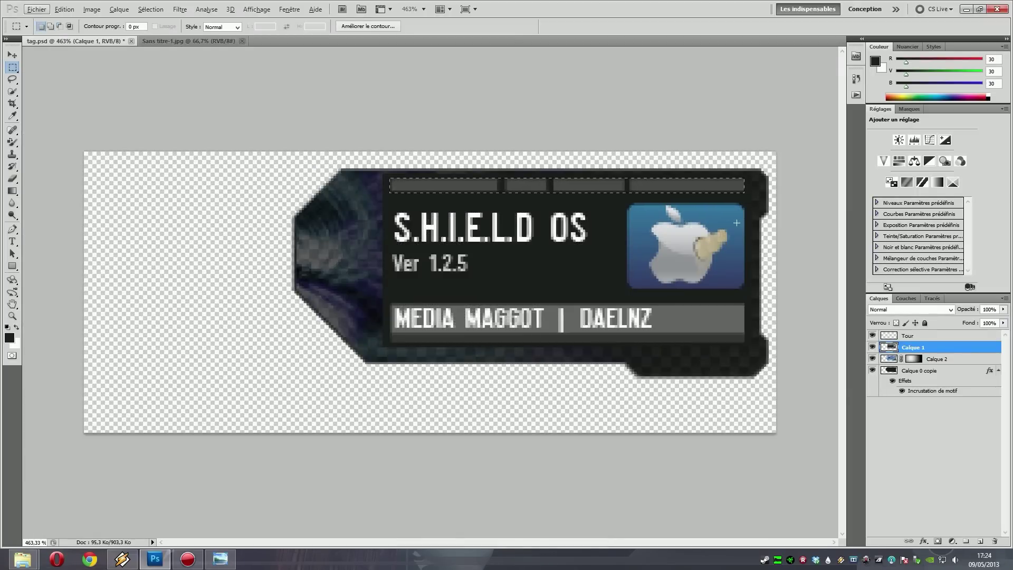
pyautogui.press('alt')
pyautogui.hotkey('ctrl', 'j')
pyautogui.press('v')
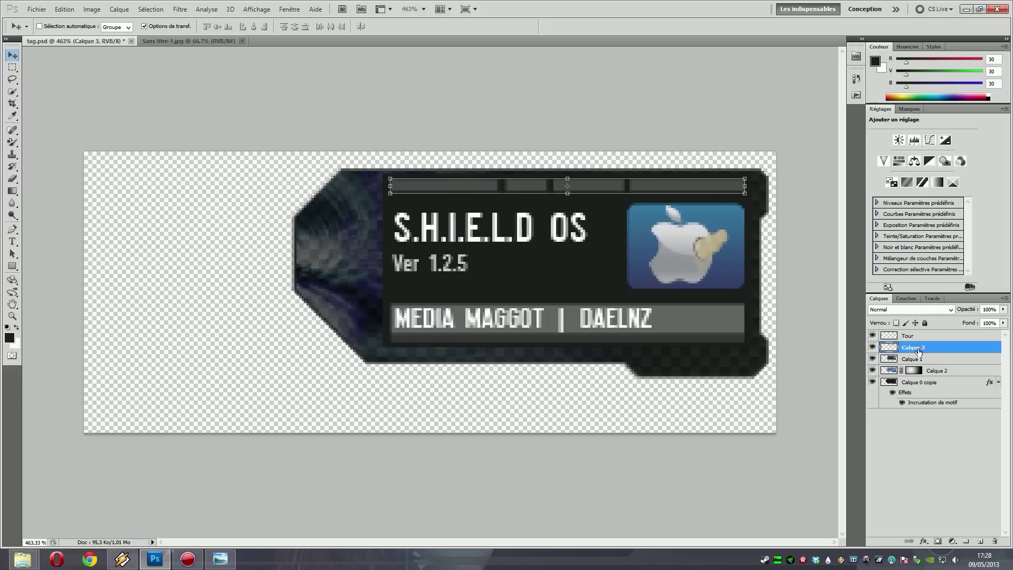
# Try lowering the opacity of the copied bars' layer to 23% and 19%
pyautogui.click(1003, 309)
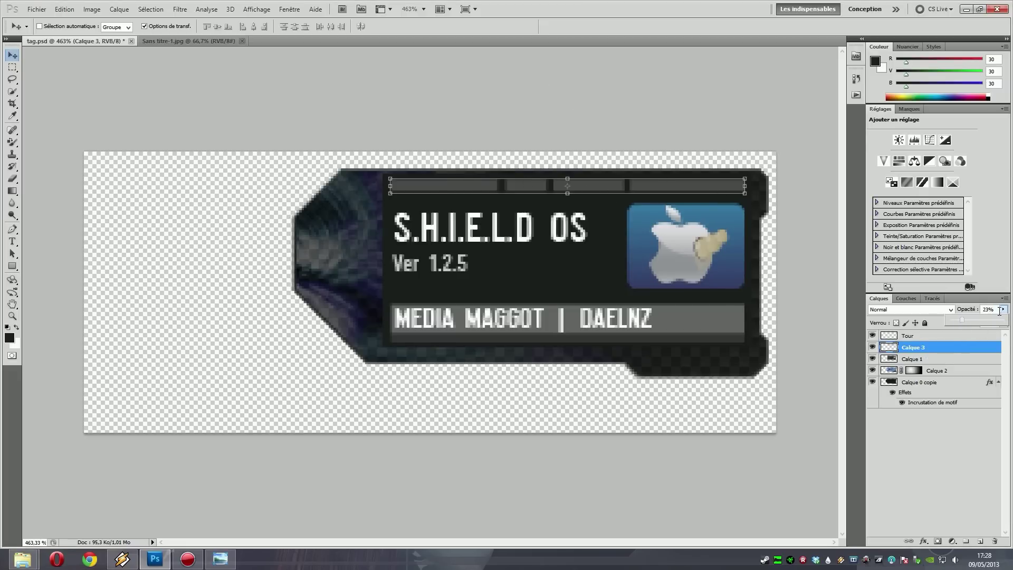
pyautogui.press('Return')
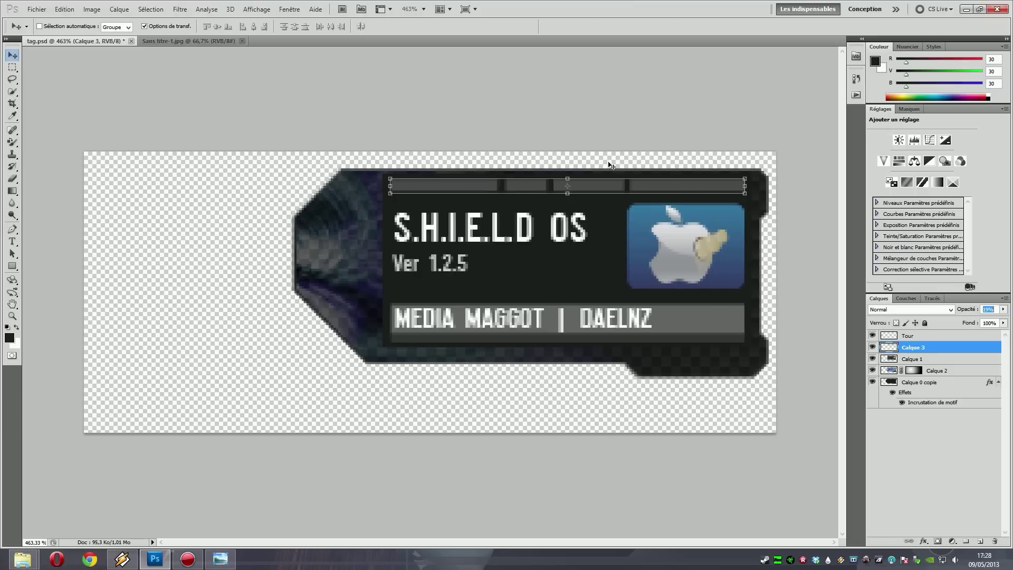
pyautogui.write('19')
pyautogui.press('Return')
# Nudge the copied bars down and back up over the originals, and restore their layer's opacity to 100%
pyautogui.press('Down')
pyautogui.press('Down')
pyautogui.press('Down')
pyautogui.press('Down')
pyautogui.press('Down')
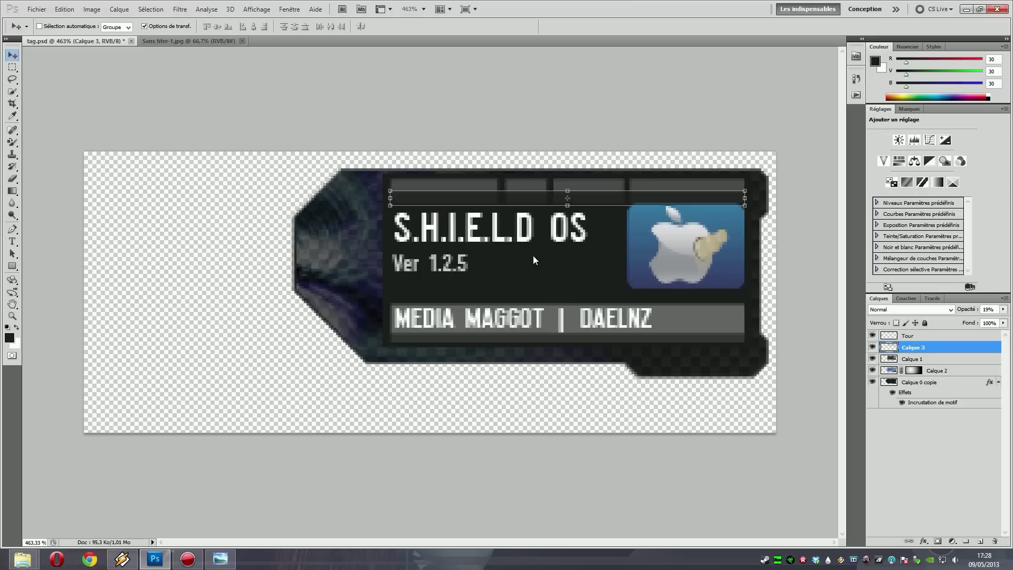
pyautogui.press('Up')
pyautogui.press('Up')
pyautogui.press('Up')
pyautogui.press('Up')
pyautogui.press('Up')
pyautogui.press('Up')
pyautogui.press('Up')
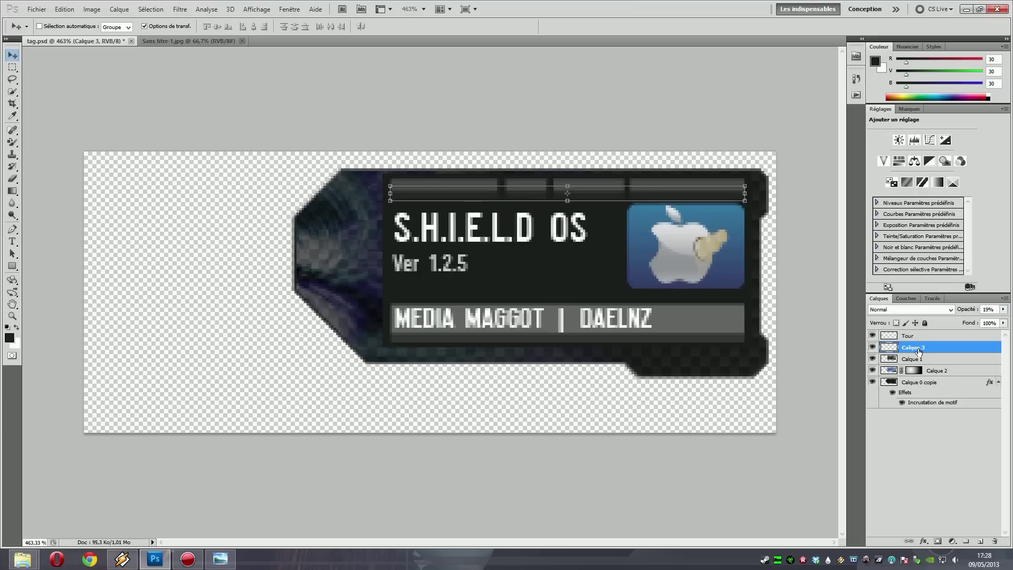
pyautogui.press('Down')
pyautogui.press('Down')
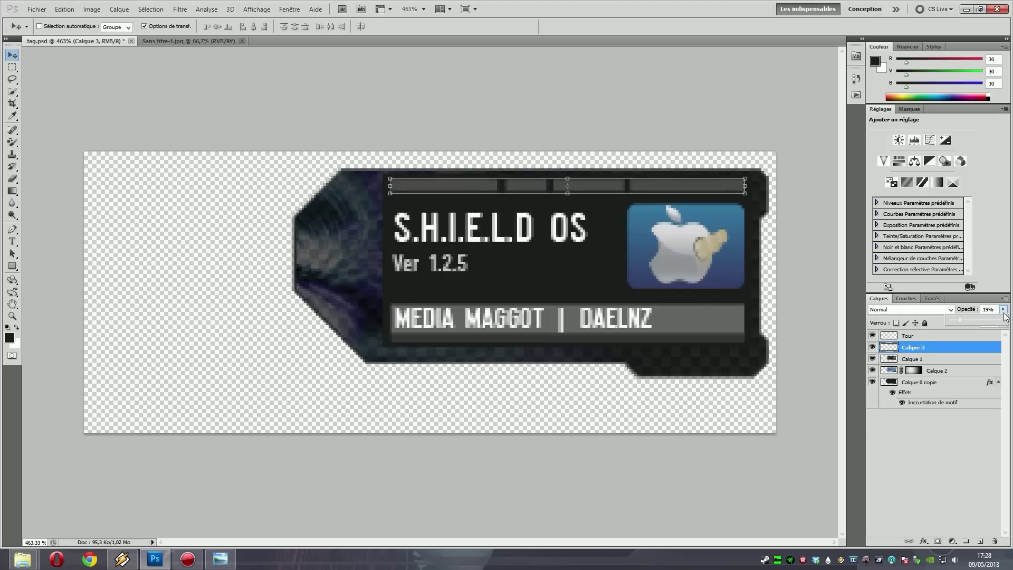
pyautogui.moveTo(1003, 309); pyautogui.dragTo(1007, 319)
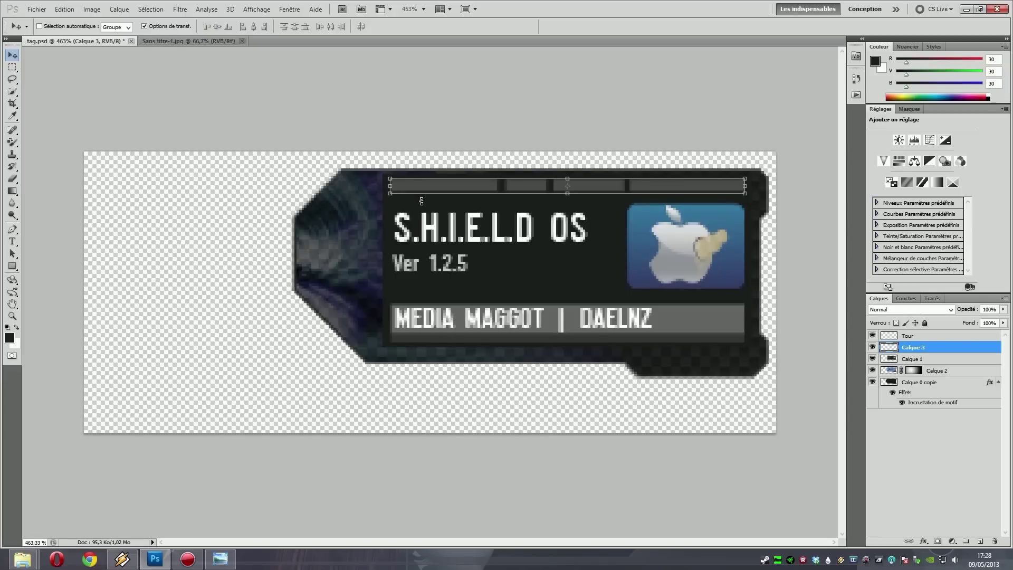
# Hide Calque 1 and choose the Magic Eraser with tolerance 0 and anti-aliasing off
pyautogui.click(873, 359)
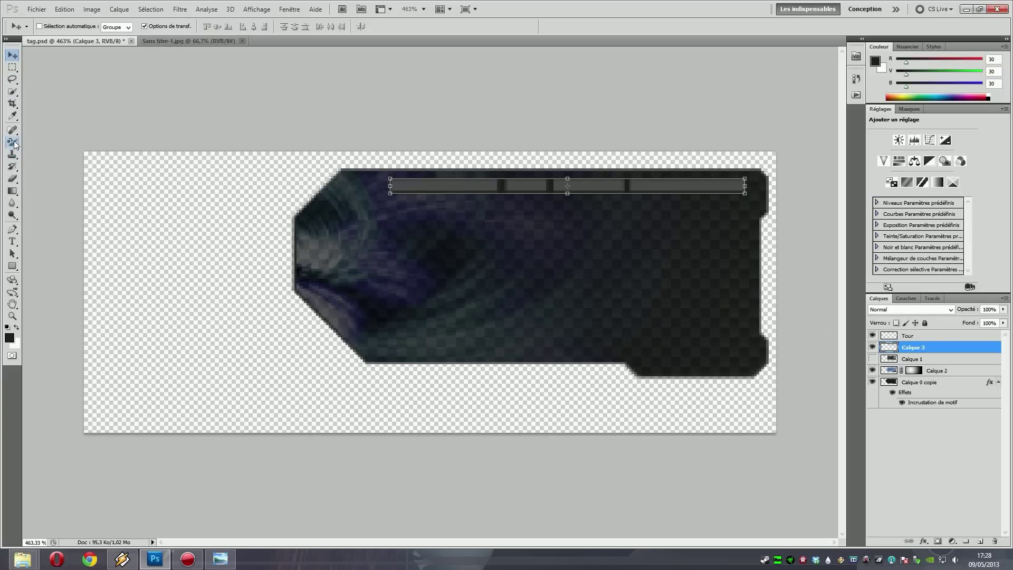
pyautogui.click(12, 179)
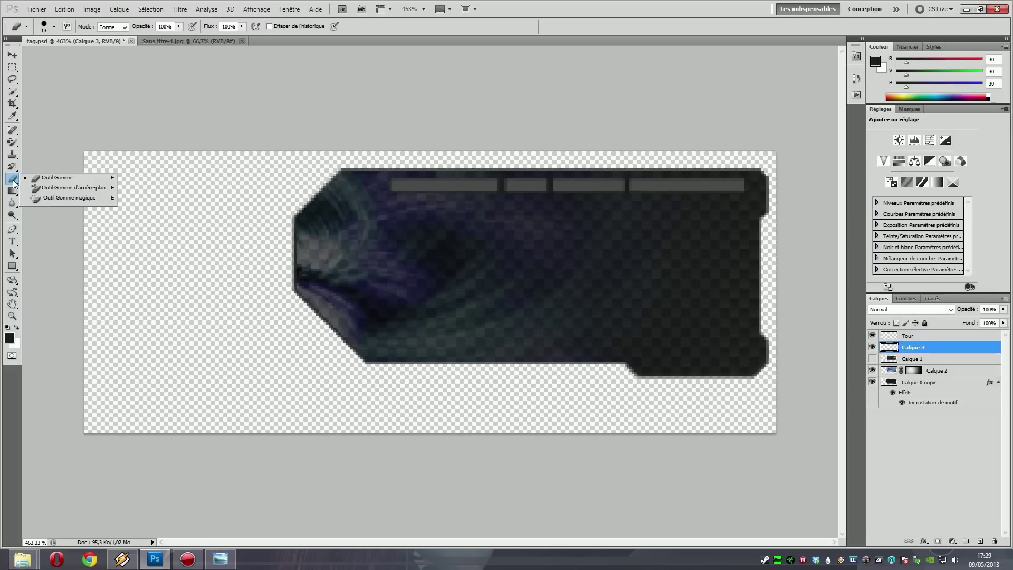
pyautogui.click(52, 199)
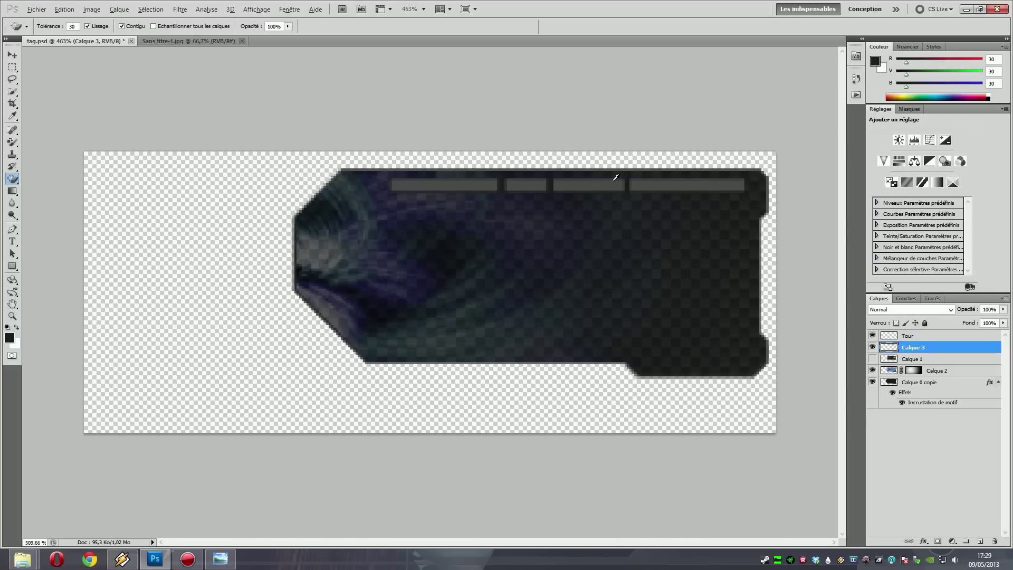
pyautogui.scroll(3, 550, 222)
pyautogui.scroll(-2, 446, 132)
pyautogui.scroll(-1, 443, 135)
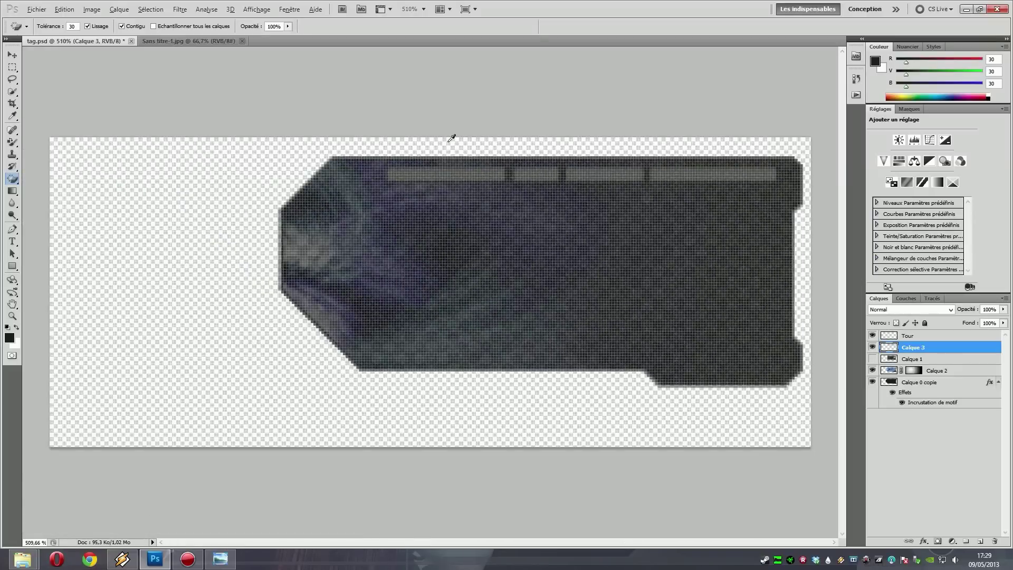
pyautogui.scroll(2, 450, 135)
pyautogui.scroll(-3, 410, 129)
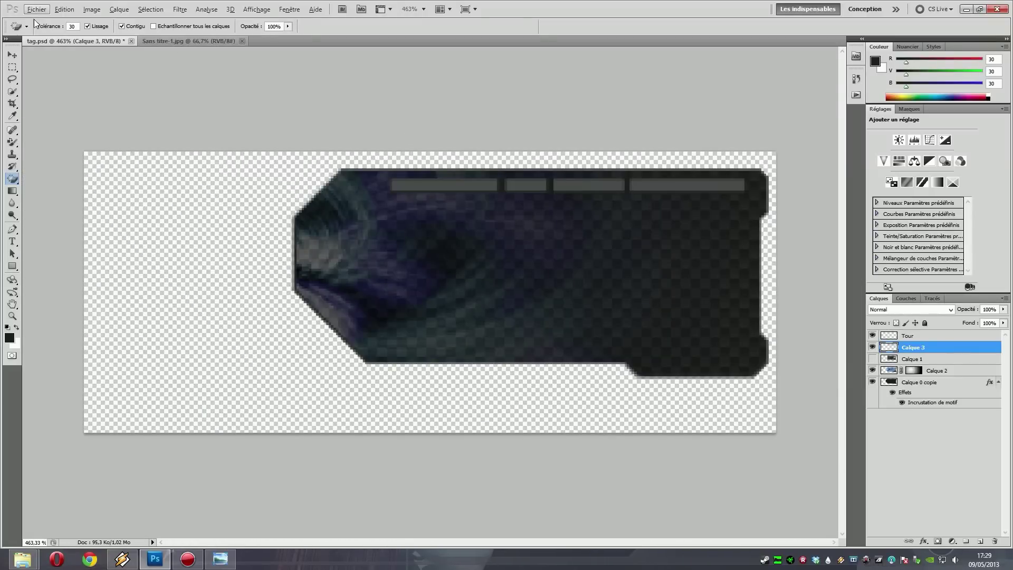
pyautogui.moveTo(64, 26); pyautogui.dragTo(60, 32)
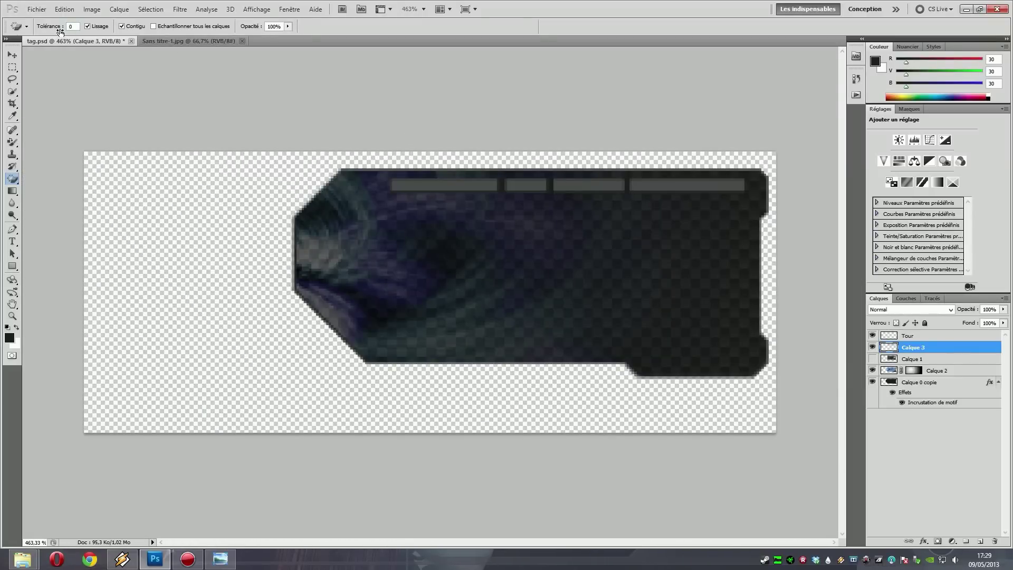
pyautogui.click(88, 26)
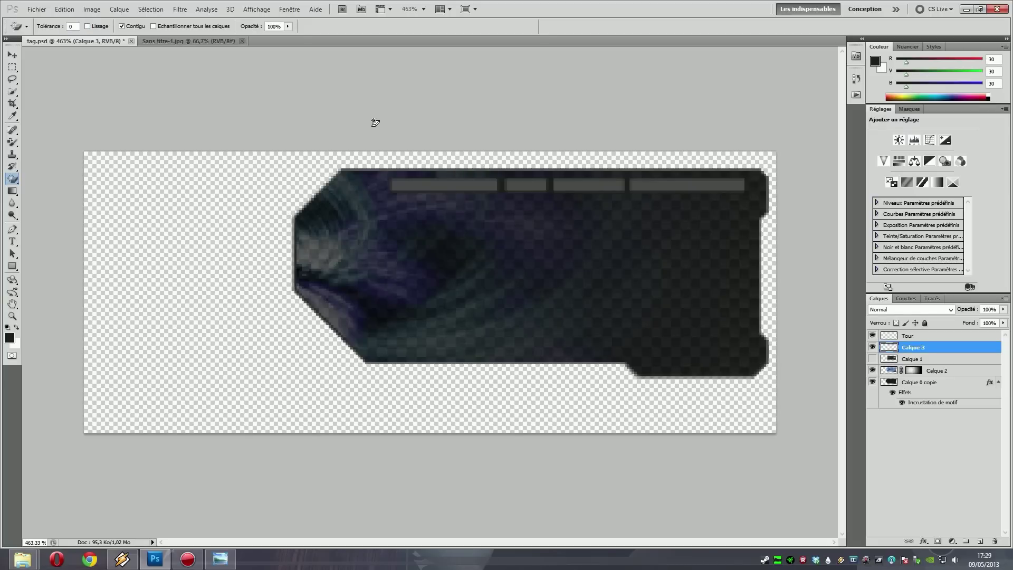
# Erase the dark gaps between the four grey bars on Calque 3 with the Magic Eraser
pyautogui.click(529, 117)
pyautogui.scroll(6, 504, 194)
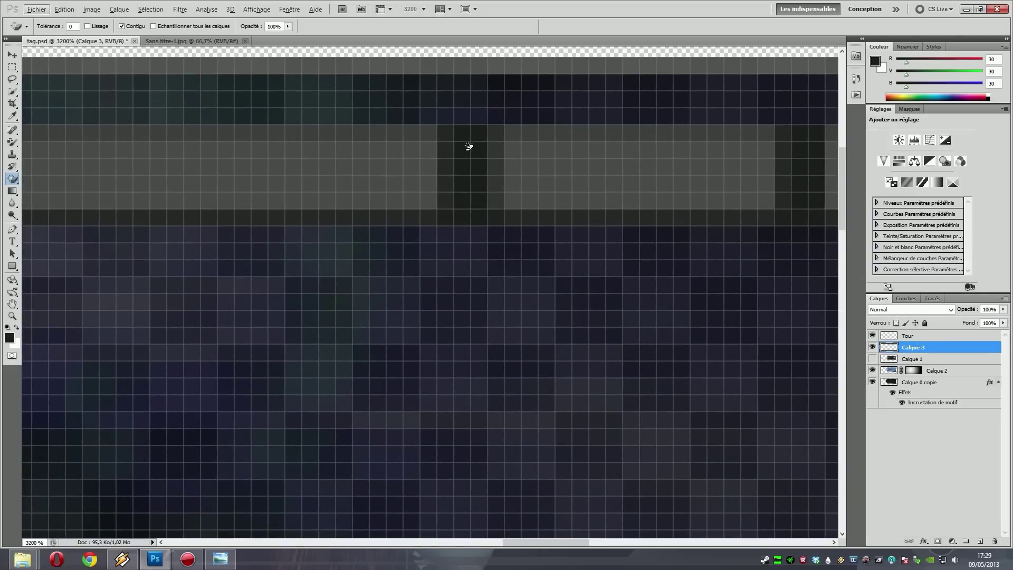
pyautogui.click(468, 193)
pyautogui.scroll(-2, 546, 233)
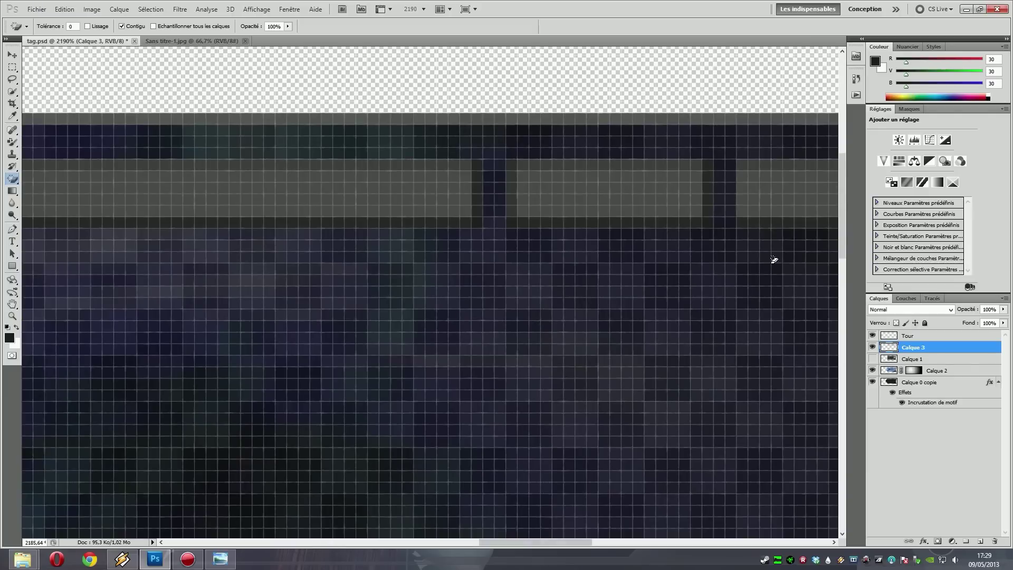
pyautogui.scroll(-5, 772, 258)
pyautogui.scroll(5, 764, 243)
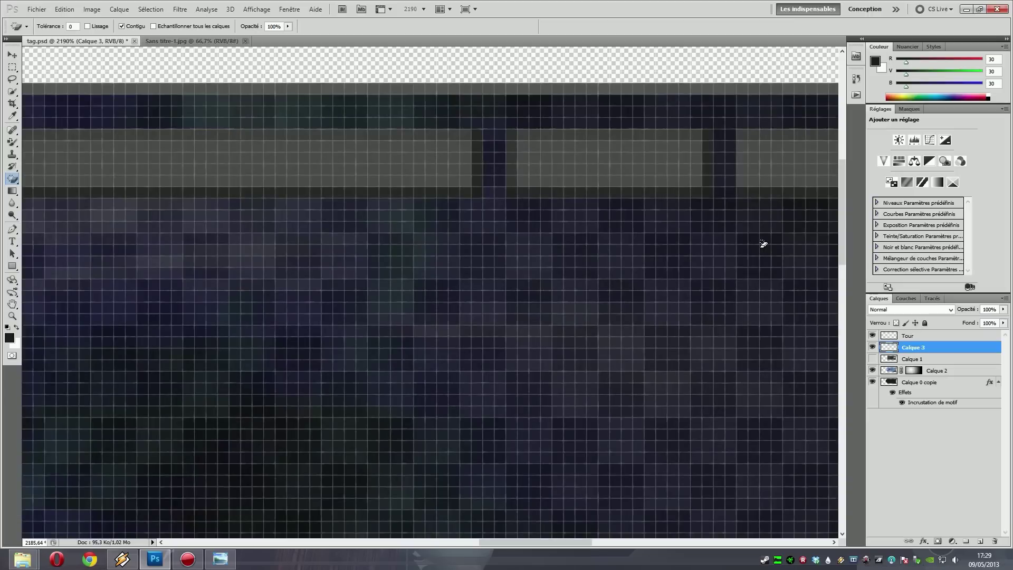
pyautogui.hscroll(4, 760, 250)
pyautogui.hscroll(5, 760, 250)
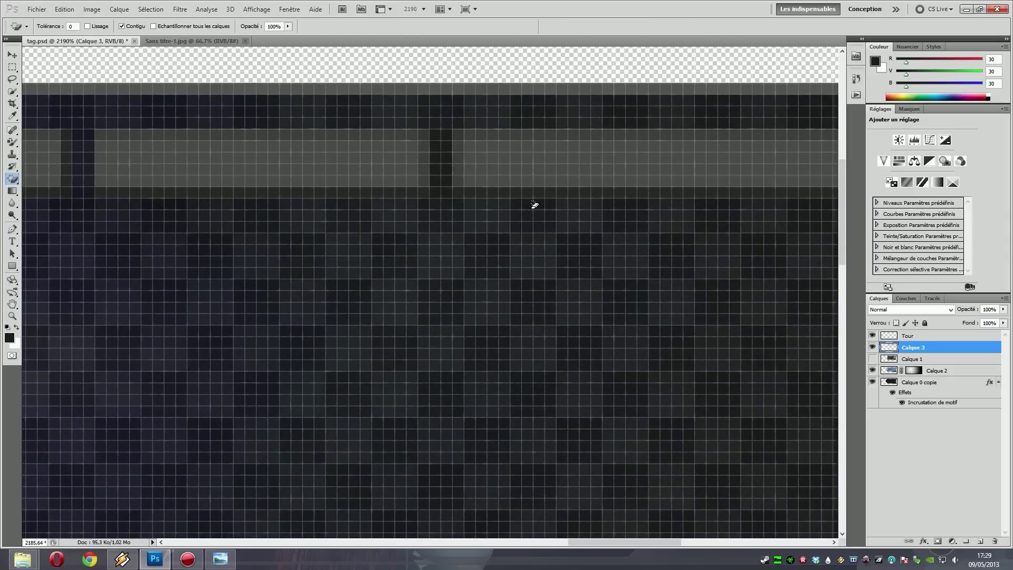
pyautogui.hscroll(3, 482, 224)
pyautogui.hscroll(2, 490, 221)
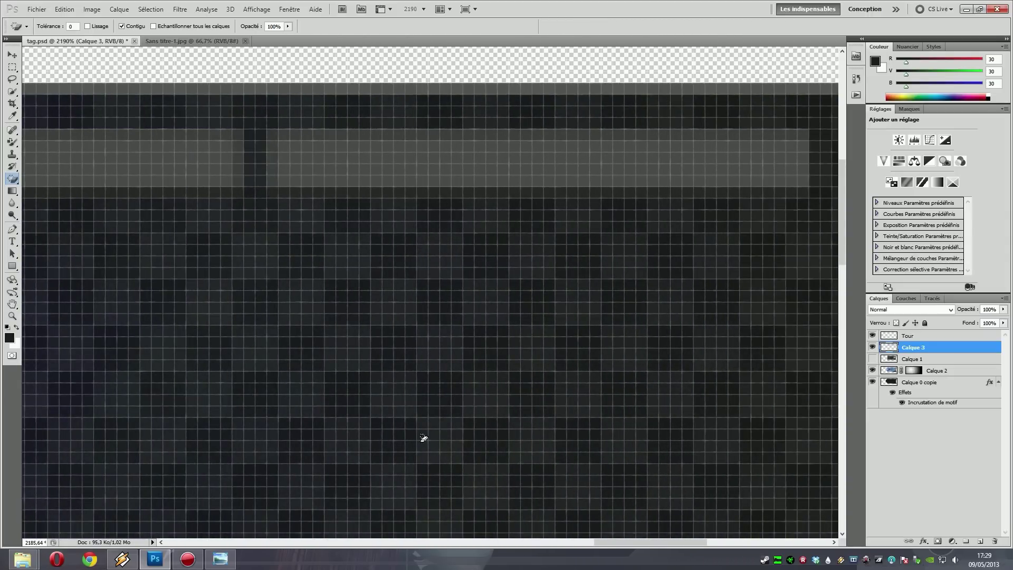
pyautogui.scroll(-4, 436, 395)
pyautogui.moveTo(591, 542); pyautogui.dragTo(497, 540)
pyautogui.scroll(-3, 503, 423)
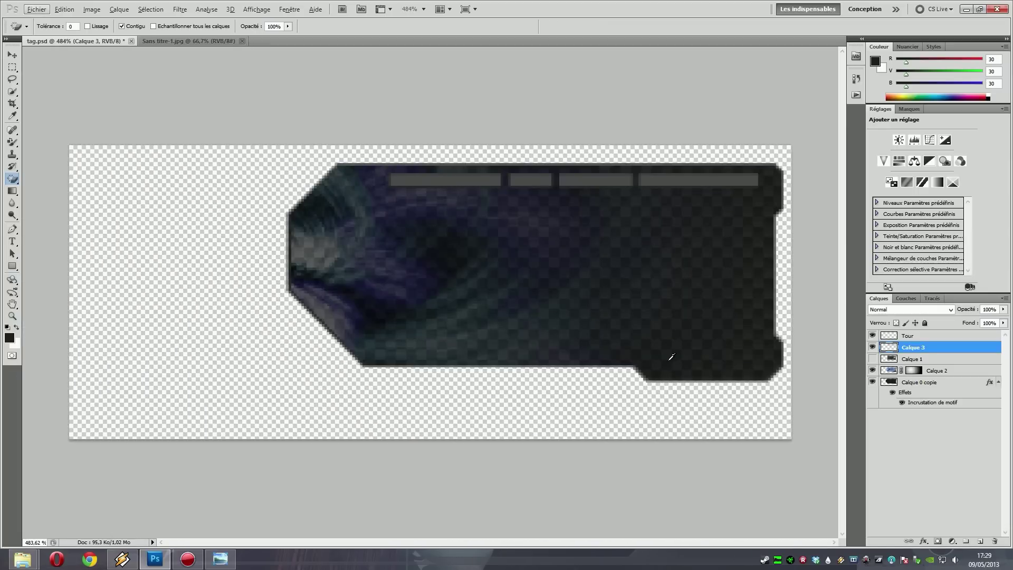
# Show Calque 1 and select the lower grey bar with its MEDIA MAGGOT text using the Rectangular Marquee
pyautogui.click(13, 67)
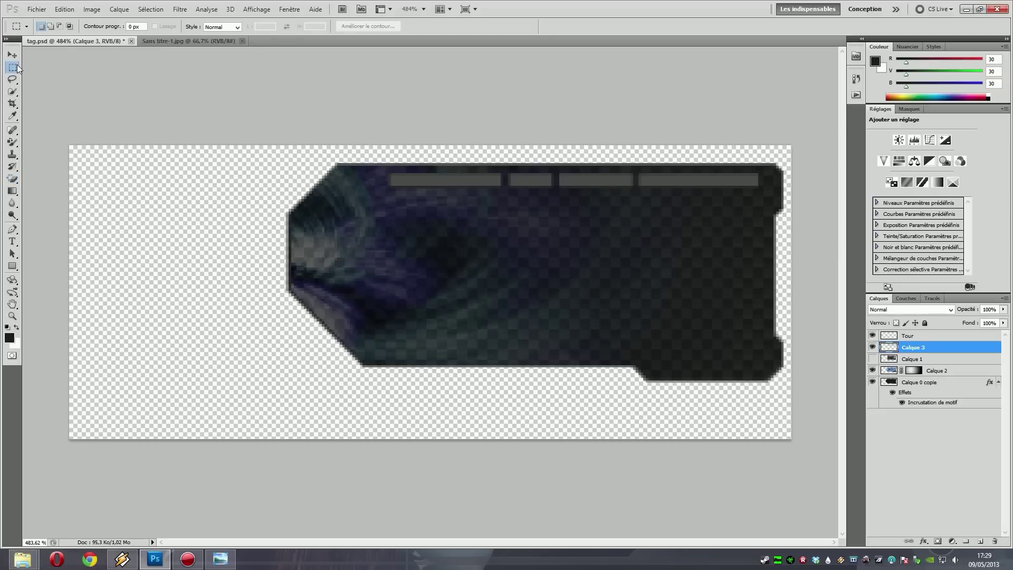
pyautogui.click(873, 358)
pyautogui.click(932, 359)
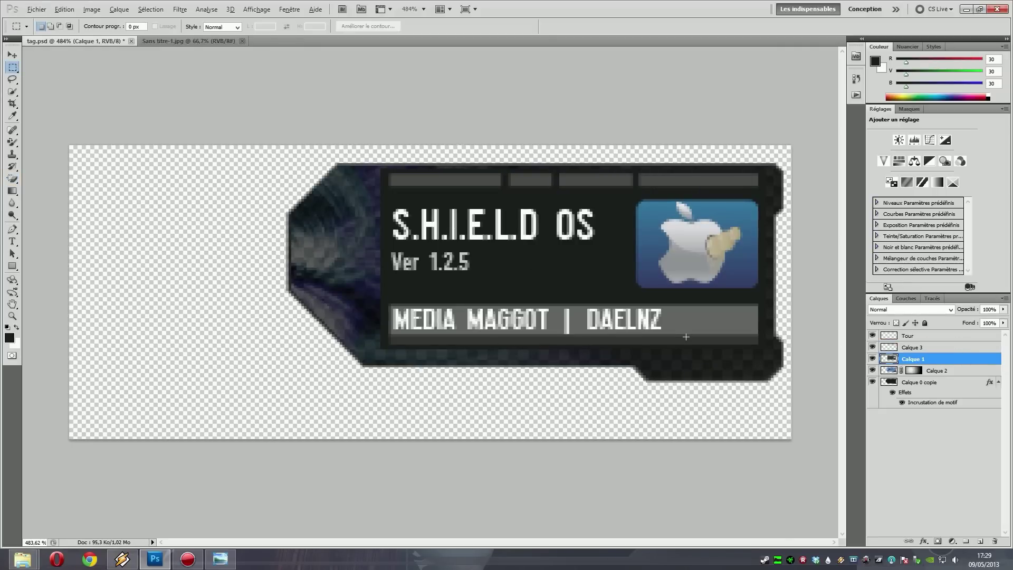
pyautogui.scroll(2, 623, 327)
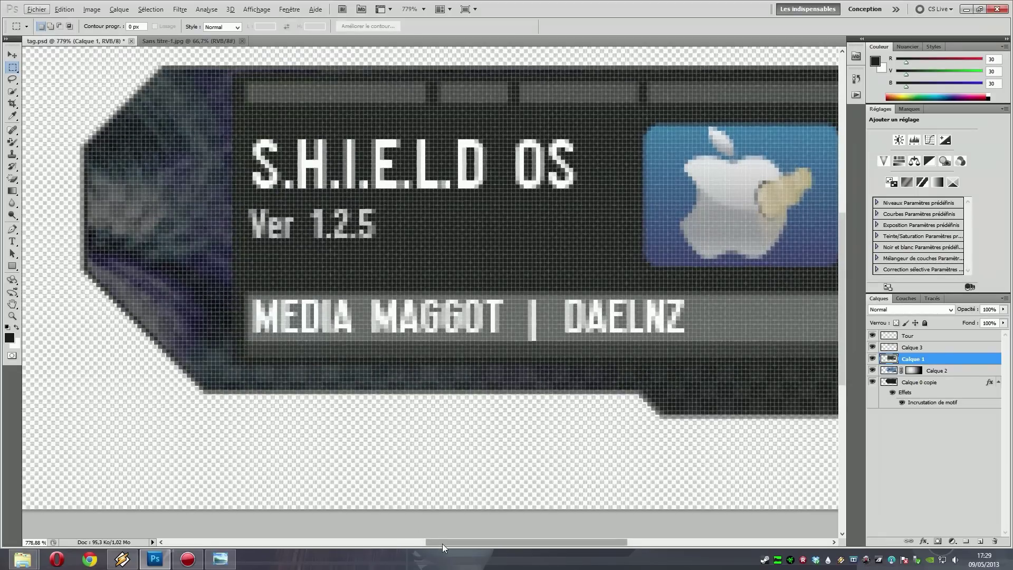
pyautogui.moveTo(442, 544); pyautogui.dragTo(571, 542)
pyautogui.scroll(1, 150, 332)
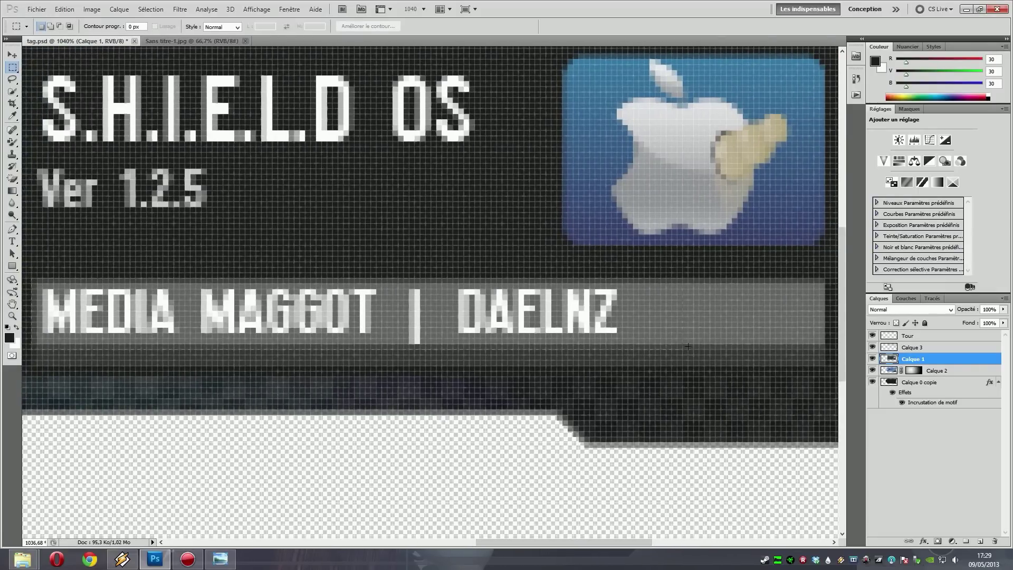
pyautogui.moveTo(824, 363); pyautogui.dragTo(830, 365)
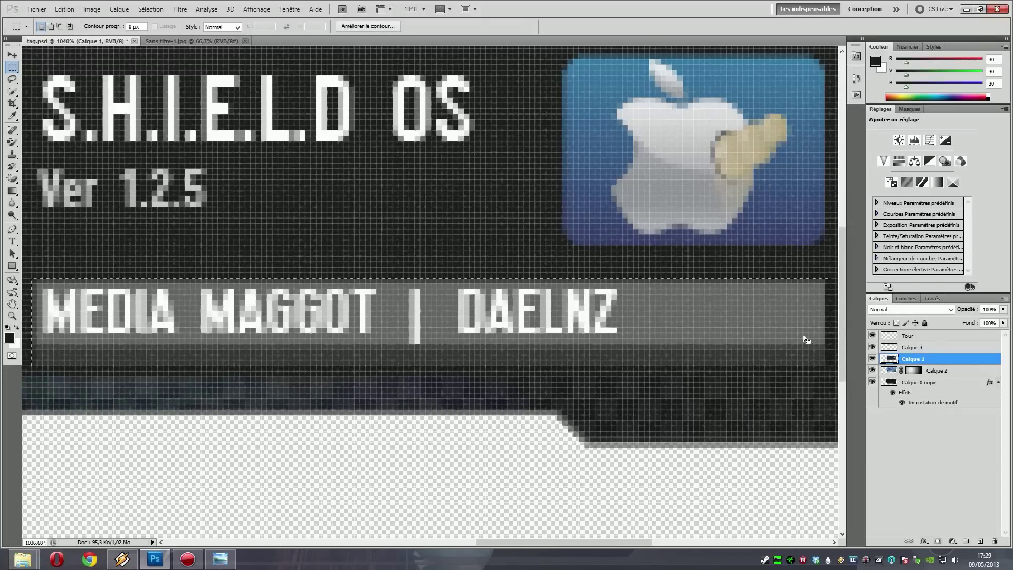
# Narrow the marquee around the lower bar to 99.32% width and copy its contents from Calque 1 to a new layer
pyautogui.rightClick(807, 339)
pyautogui.click(827, 468)
pyautogui.moveTo(841, 327); pyautogui.dragTo(835, 328)
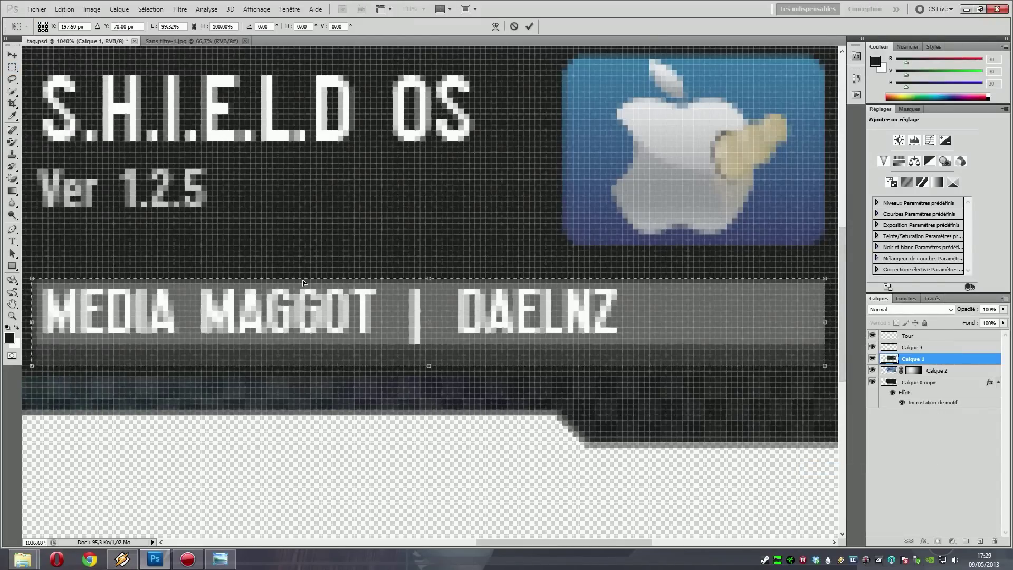
pyautogui.press('Return')
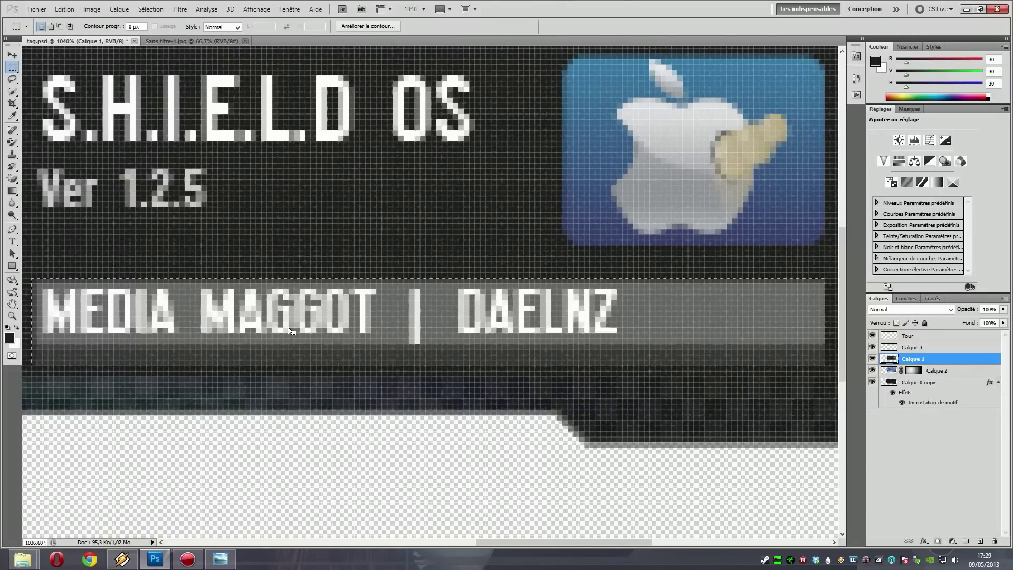
pyautogui.hotkey('ctrl', 'j')
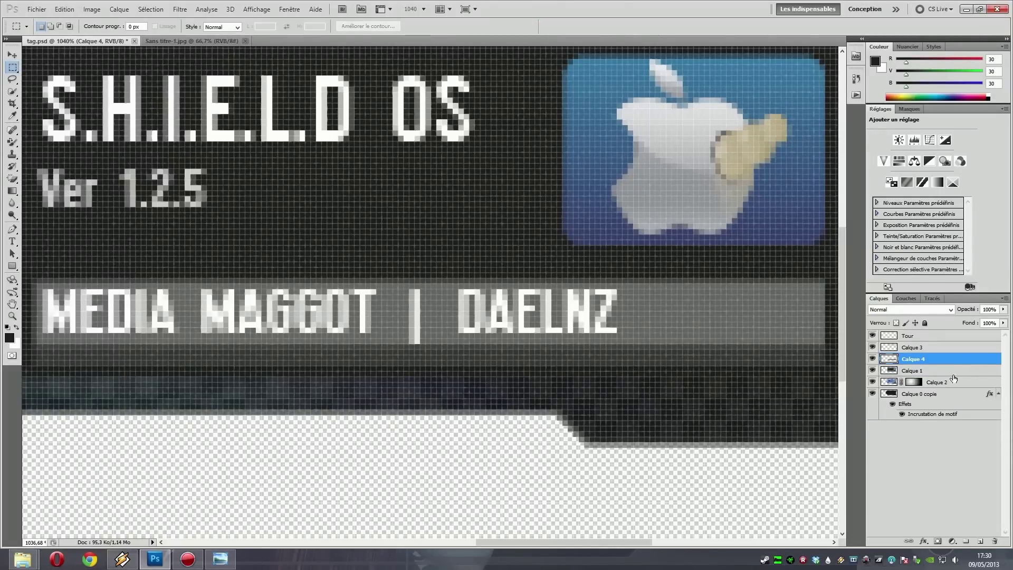
# Compare the copied lower bar with the original by toggling Calque 1's visibility, leaving Calque 1 hidden
pyautogui.scroll(-3, 216, 279)
pyautogui.scroll(1, 279, 282)
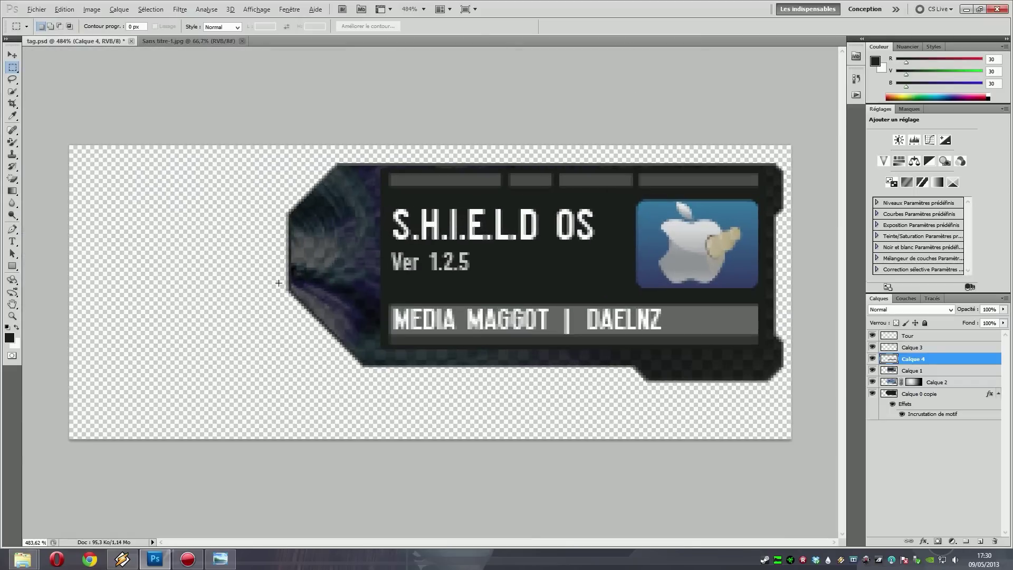
pyautogui.click(873, 371)
pyautogui.click(873, 371)
pyautogui.doubleClick(874, 372)
pyautogui.click(873, 372)
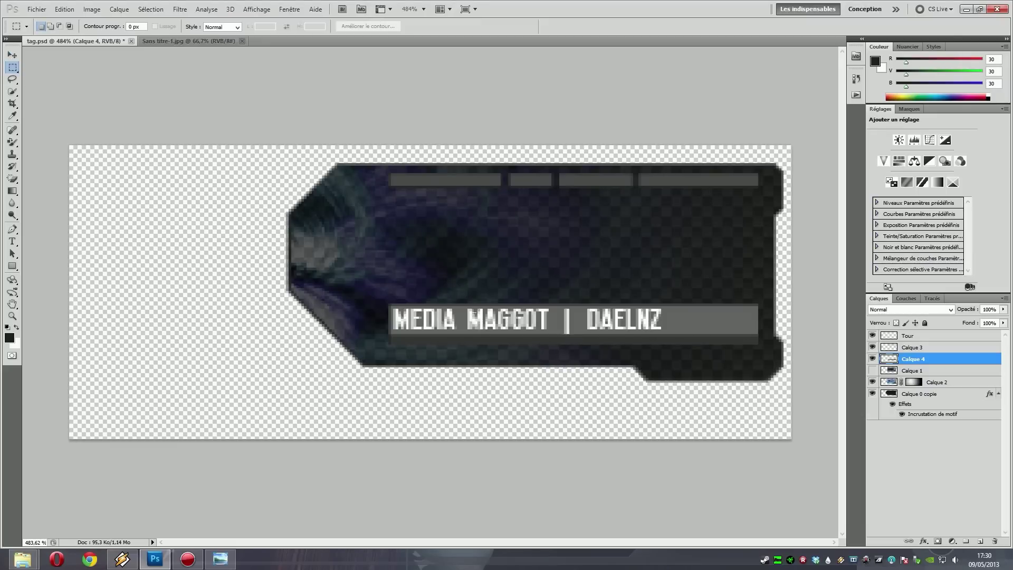
pyautogui.scroll(3, 551, 317)
pyautogui.scroll(-3, 613, 275)
pyautogui.click(917, 372)
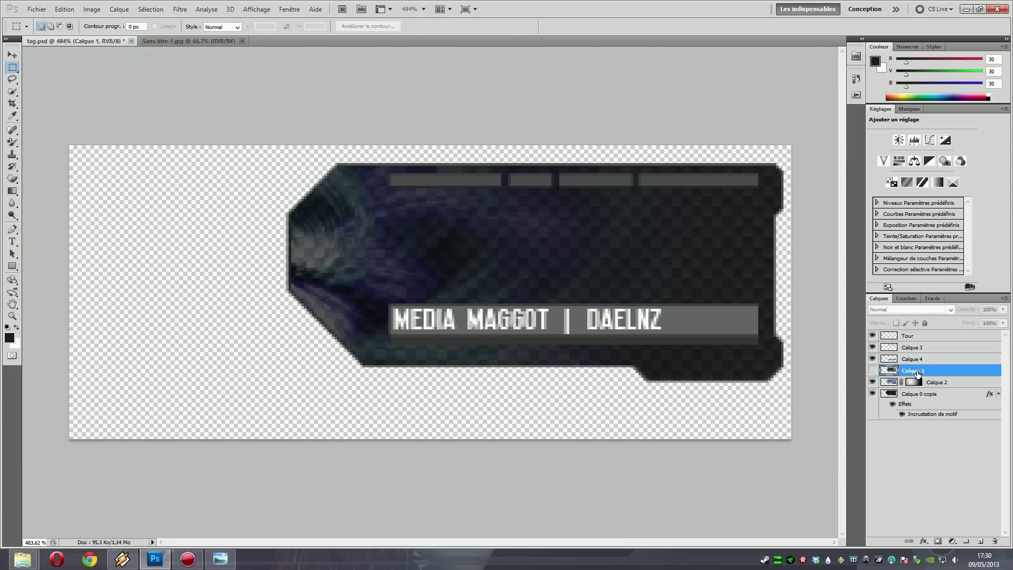
pyautogui.click(873, 370)
pyautogui.click(872, 370)
# Delete the rectangular area containing the MEDIA MAGGOT text from the lower bar on Calque 4, and clear the selection
pyautogui.click(921, 359)
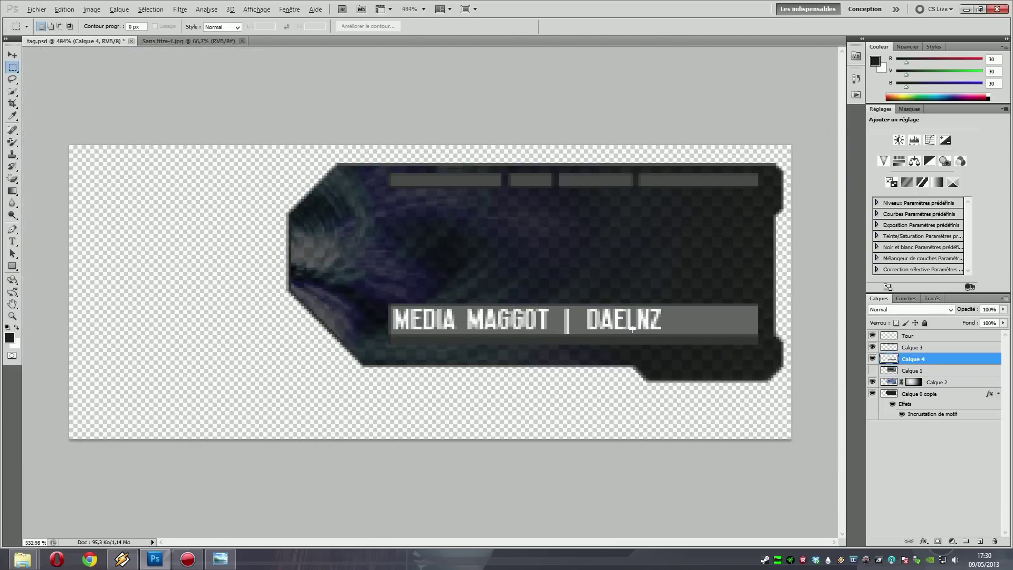
pyautogui.scroll(4, 632, 330)
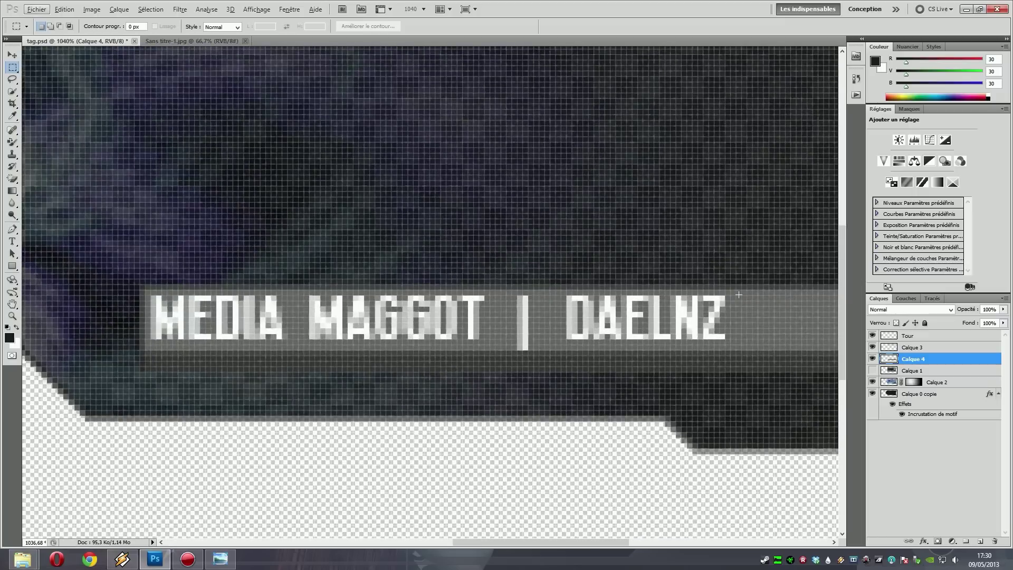
pyautogui.press('alt')
pyautogui.moveTo(152, 346); pyautogui.dragTo(742, 291)
pyautogui.press('Delete')
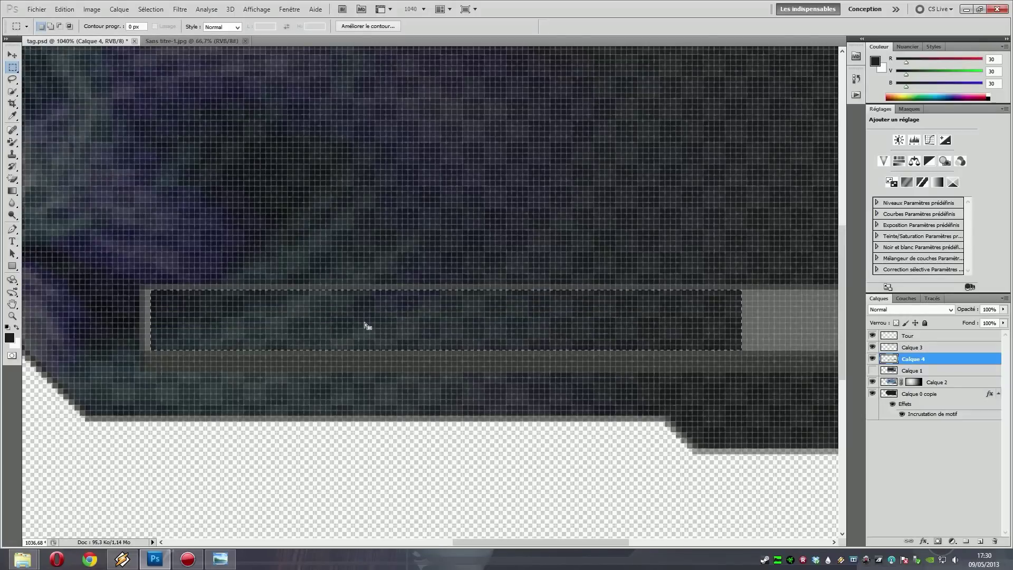
pyautogui.hotkey('ctrl', 'd')
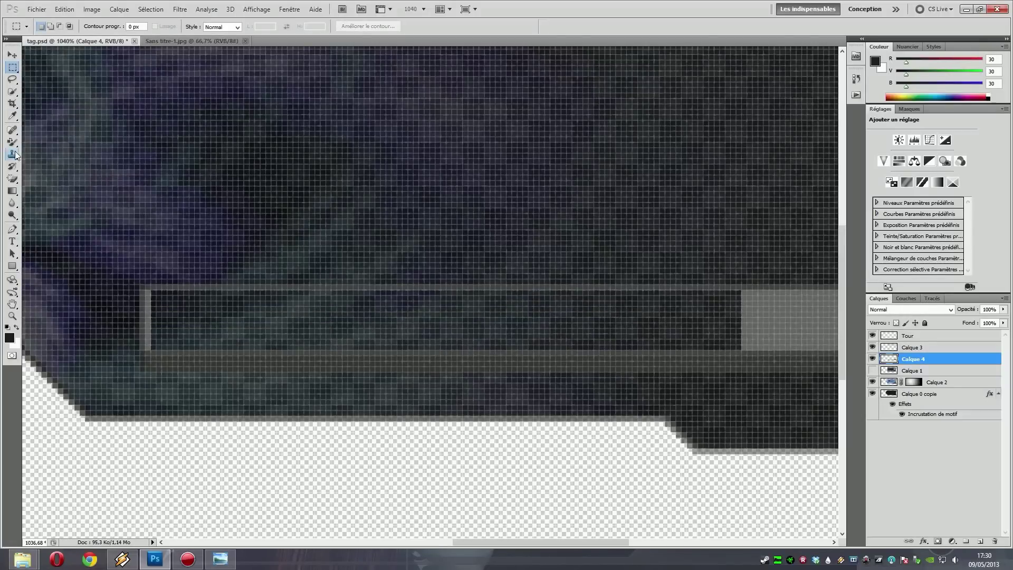
# Fill the hole in the lower bar with the Paint Bucket, using the grey (RGB 102, 102, 102) sampled from the bar
pyautogui.moveTo(13, 190); pyautogui.dragTo(45, 206)
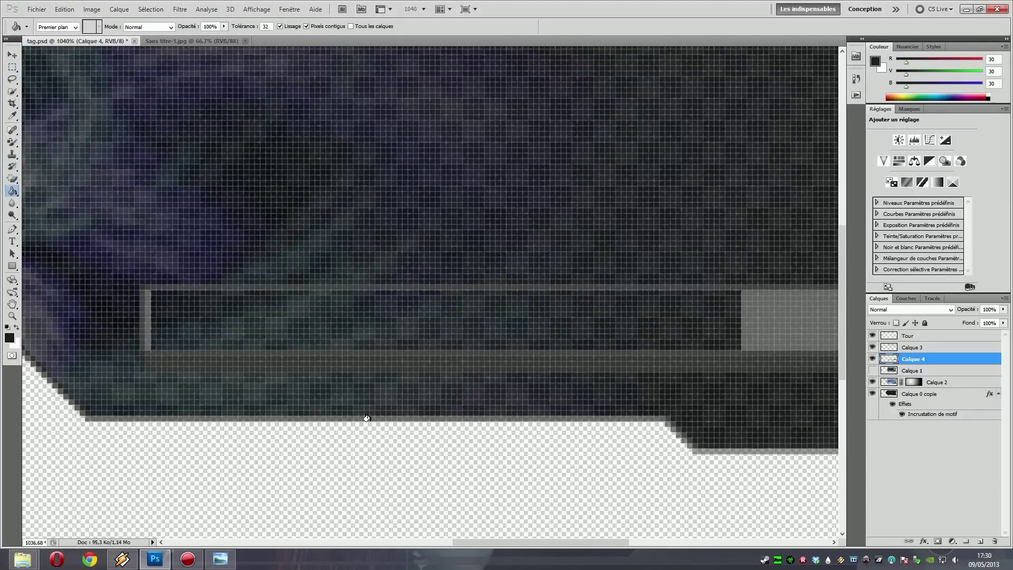
pyautogui.keyDown('alt'); pyautogui.click(783, 312); pyautogui.keyUp('alt')
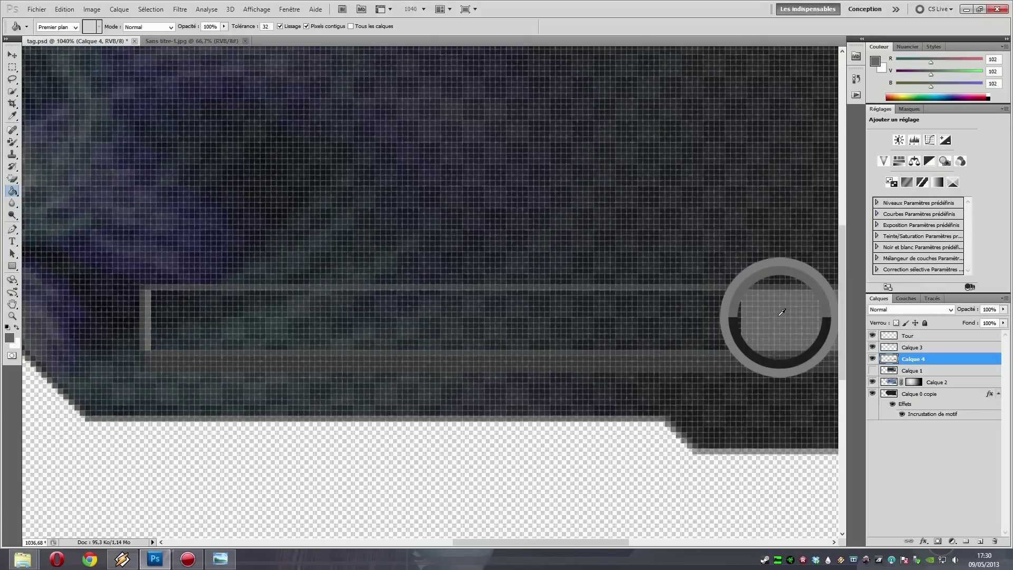
pyautogui.click(276, 329)
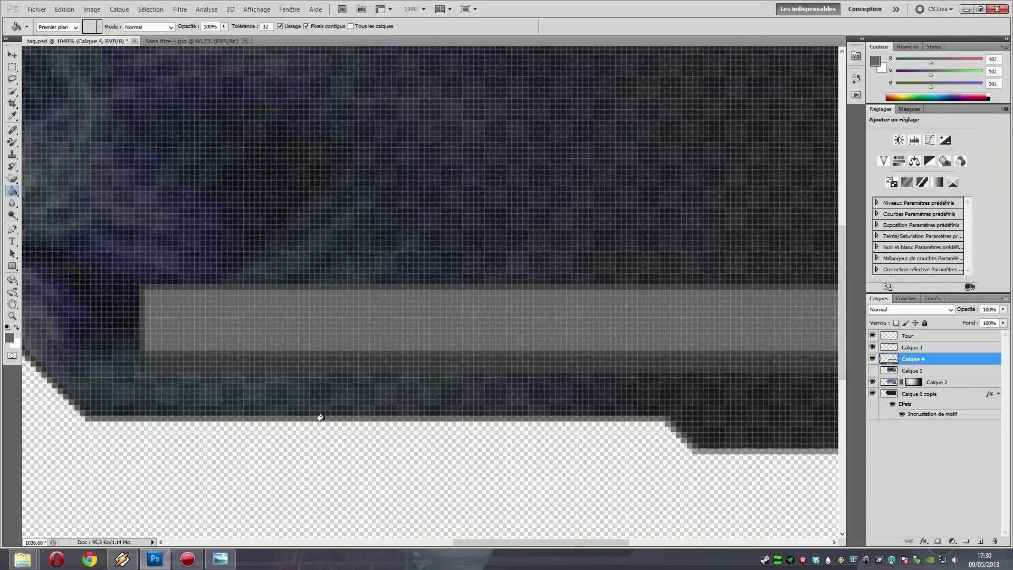
pyautogui.scroll(-5, 575, 388)
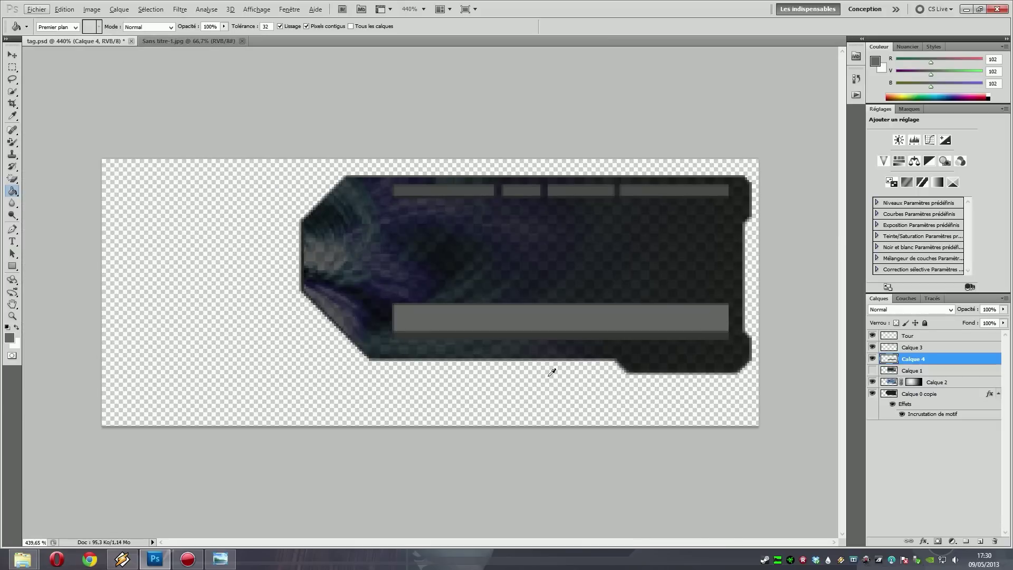
# Move Calque 1 above Calque 4 and toggle its visibility to compare the cleaned bar with the original, leaving it hidden
pyautogui.doubleClick(914, 358)
pyautogui.press('Return')
pyautogui.moveTo(926, 372); pyautogui.dragTo(922, 355)
pyautogui.click(873, 359)
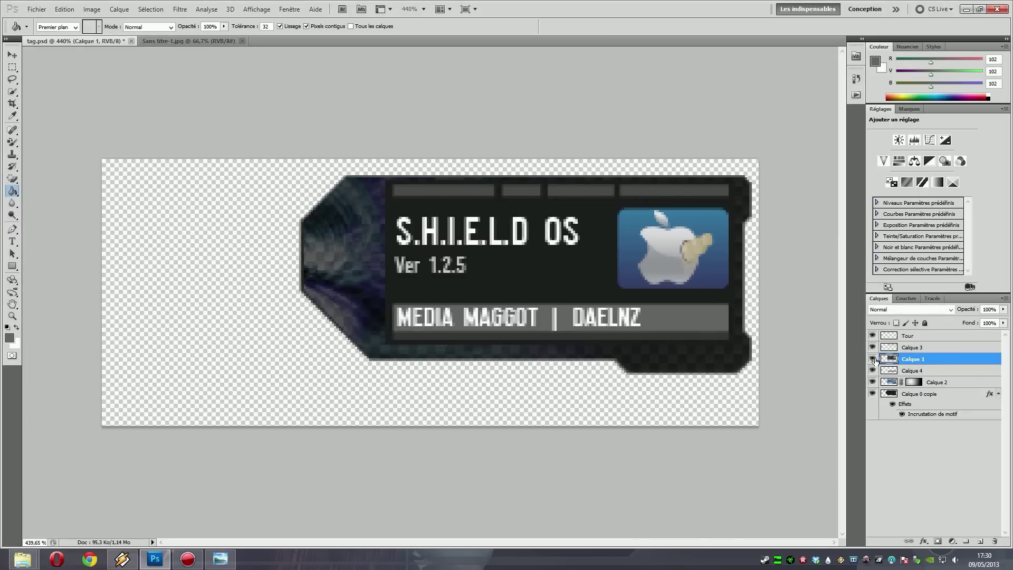
pyautogui.click(874, 359)
pyautogui.click(873, 359)
pyautogui.click(874, 360)
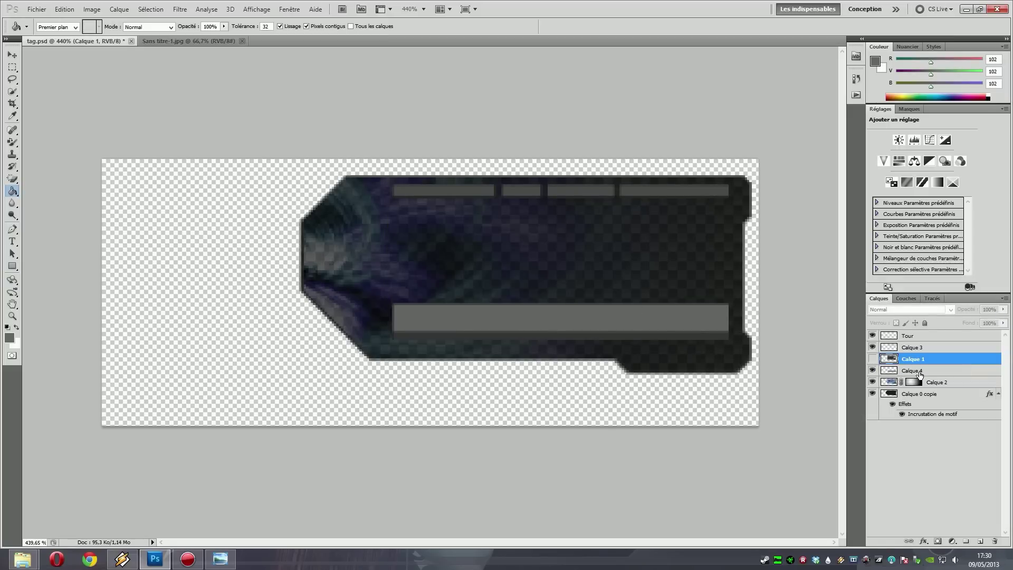
# Make Calque 4 the active layer and choose the Gliscor Gothic font for the Type tool
pyautogui.click(917, 372)
pyautogui.press('t')
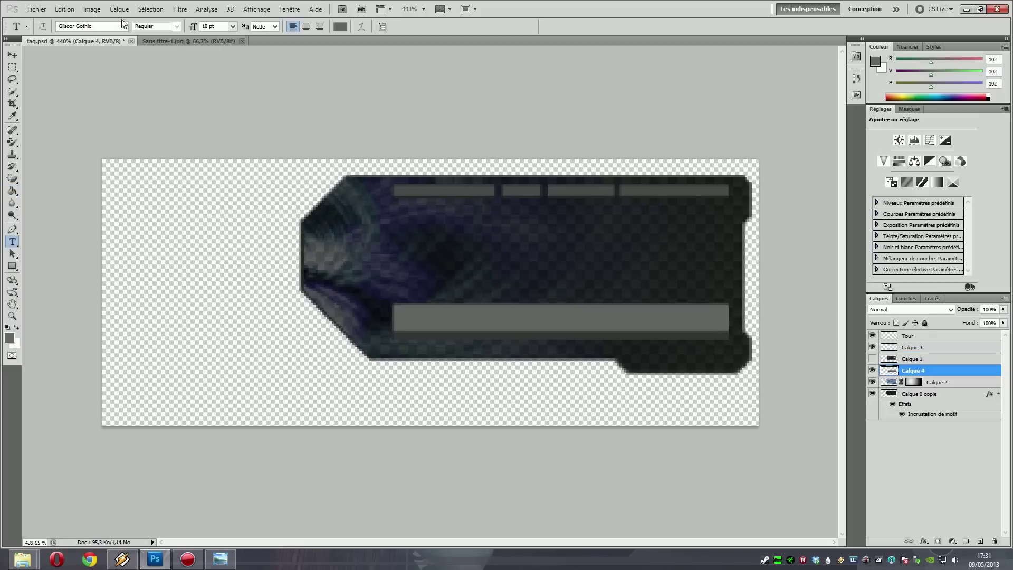
pyautogui.click(124, 26)
pyautogui.scroll(3, 157, 224)
pyautogui.scroll(9, 157, 224)
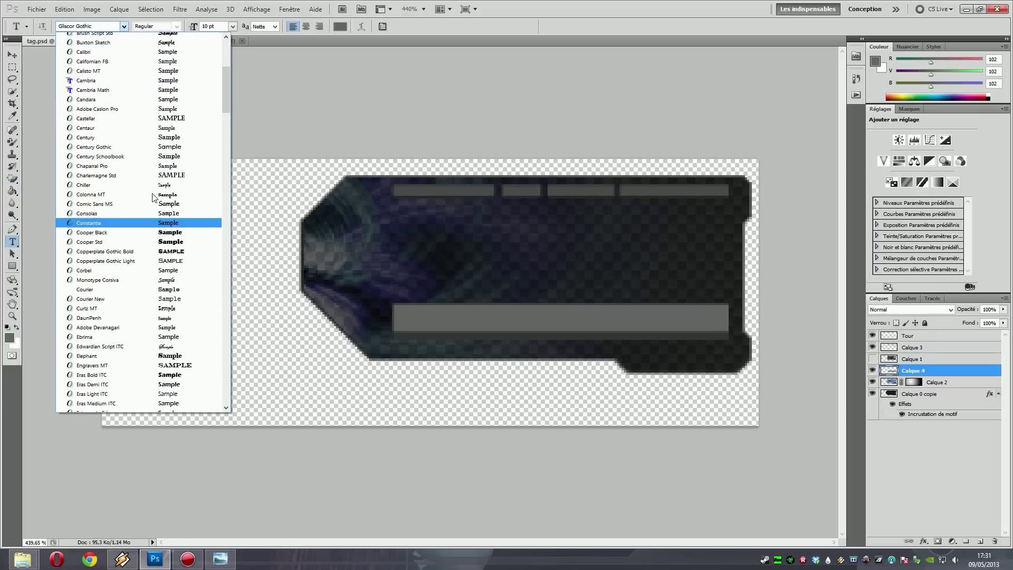
pyautogui.scroll(-13, 129, 322)
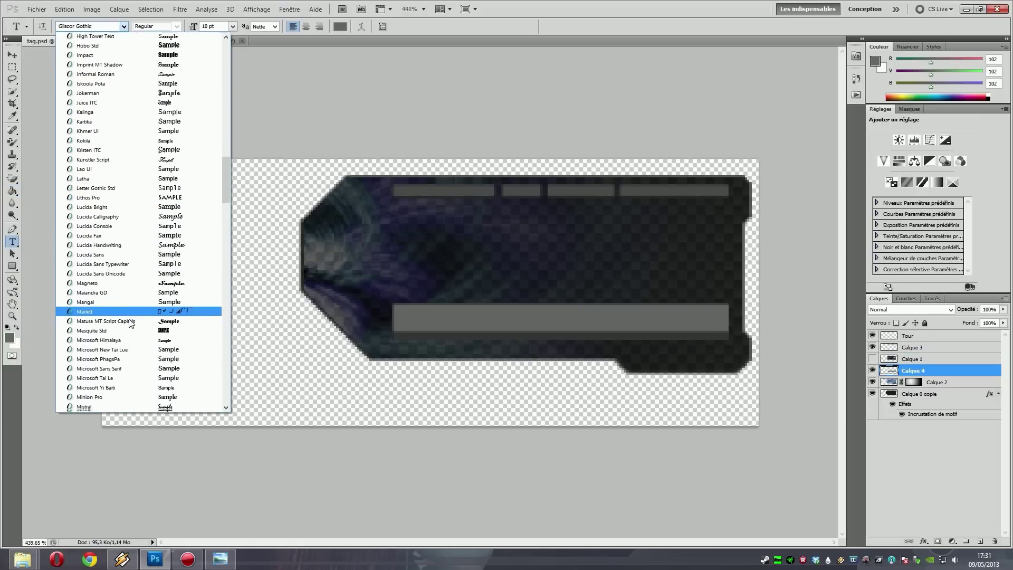
pyautogui.scroll(13, 185, 153)
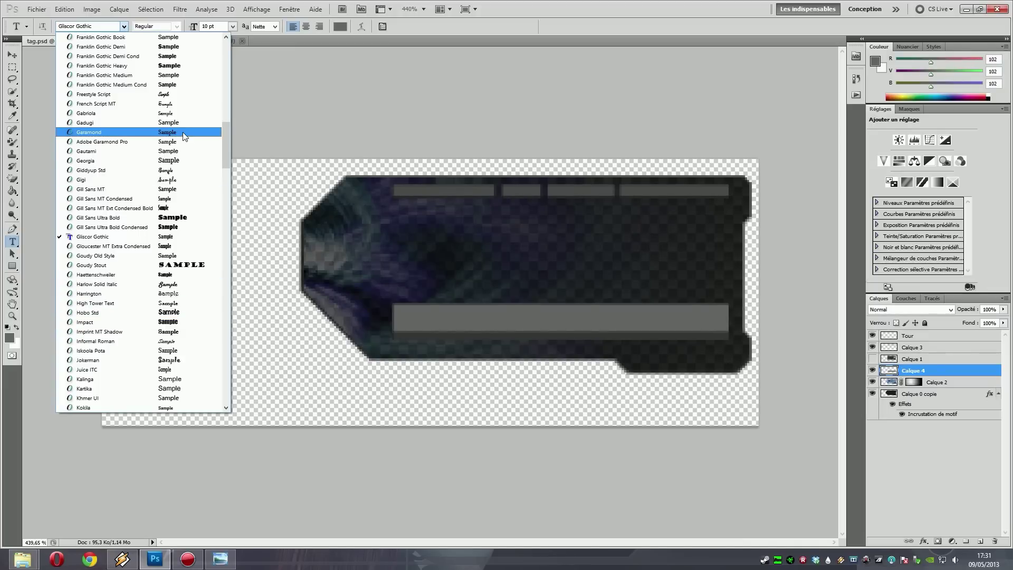
pyautogui.click(115, 240)
# Set the text size to 12 pt, its anti-aliasing to Nette and its colour to white (ffffff)
pyautogui.click(233, 28)
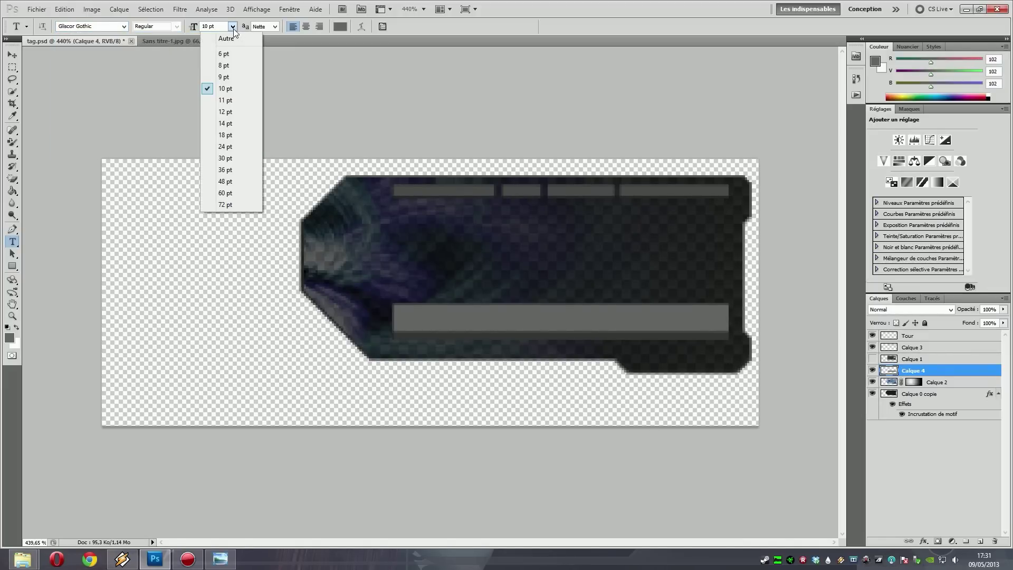
pyautogui.click(236, 106)
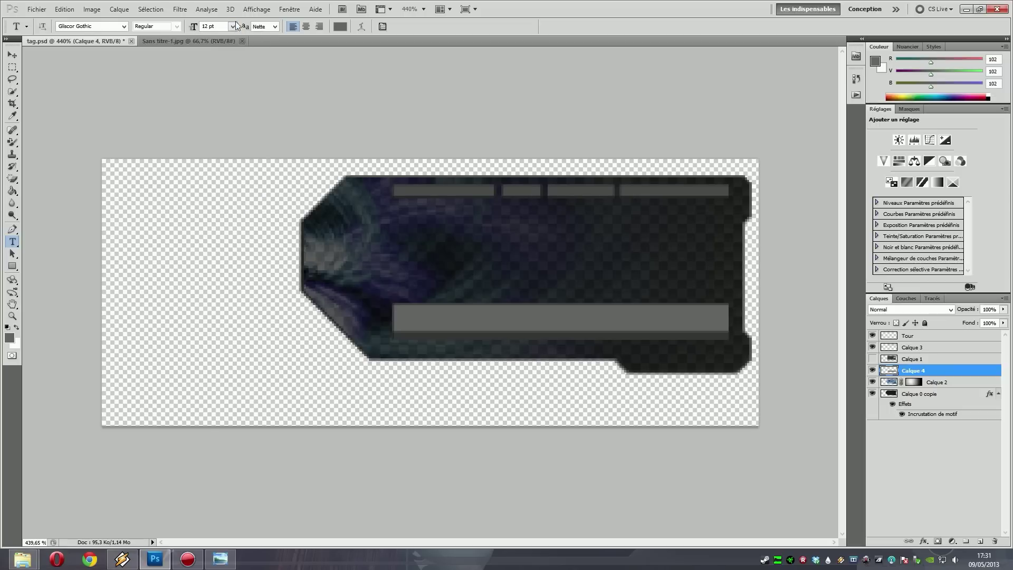
pyautogui.click(275, 27)
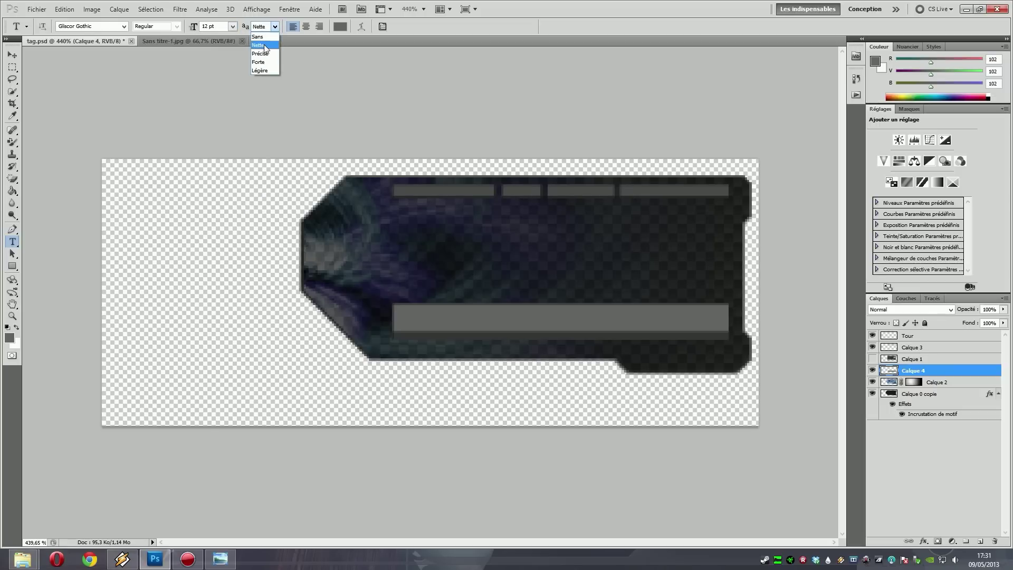
pyautogui.click(260, 45)
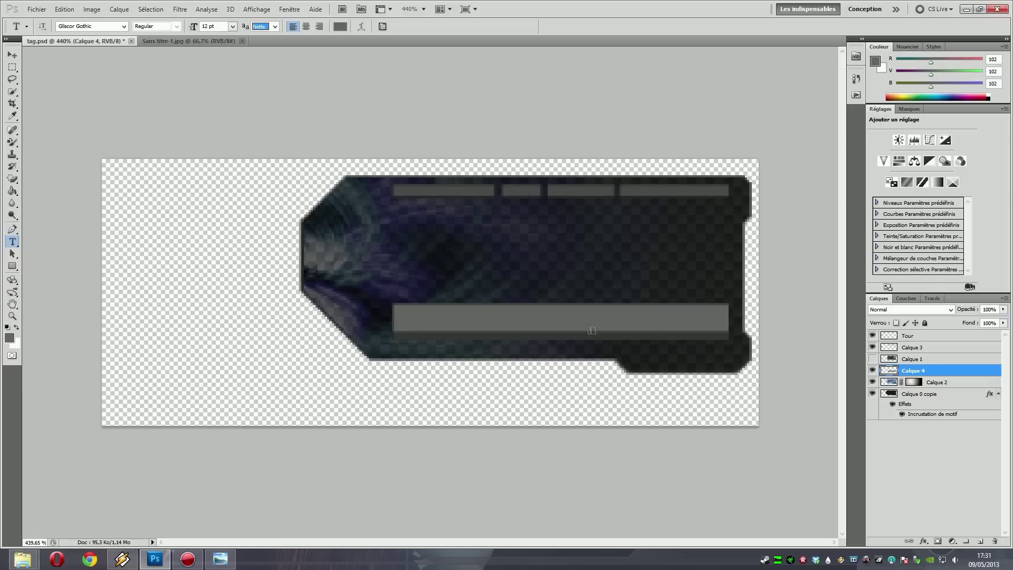
pyautogui.click(340, 27)
pyautogui.moveTo(691, 293); pyautogui.dragTo(321, 95)
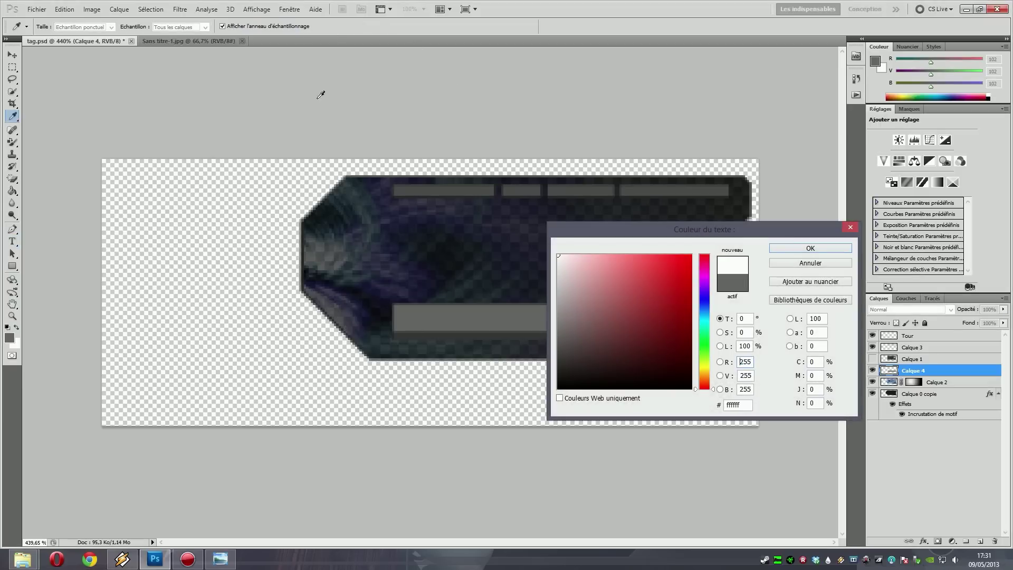
pyautogui.click(834, 248)
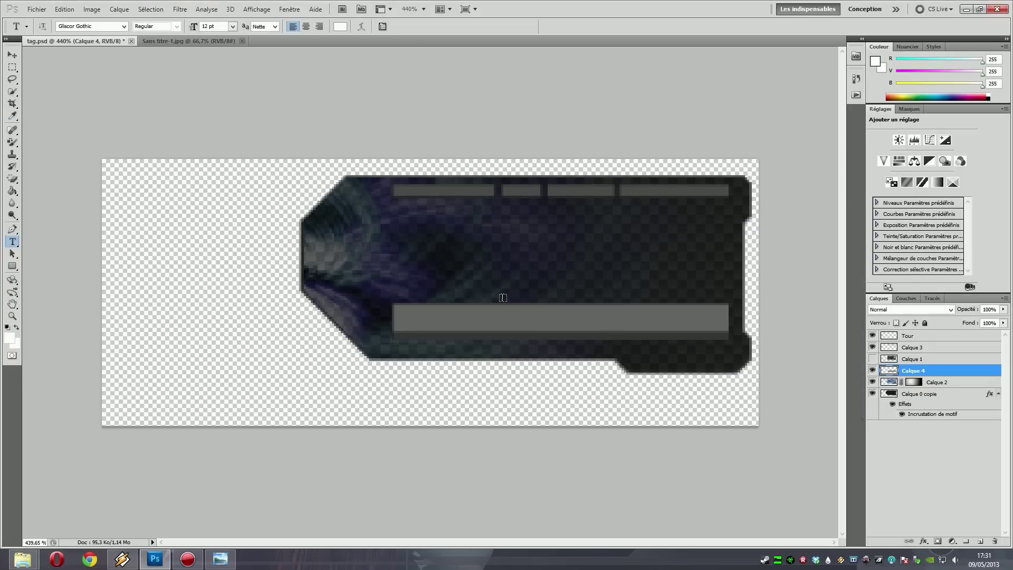
# Add the text "Team LBDA | Mk. XII" starting near the left end of the lower grey bar
pyautogui.click(397, 320)
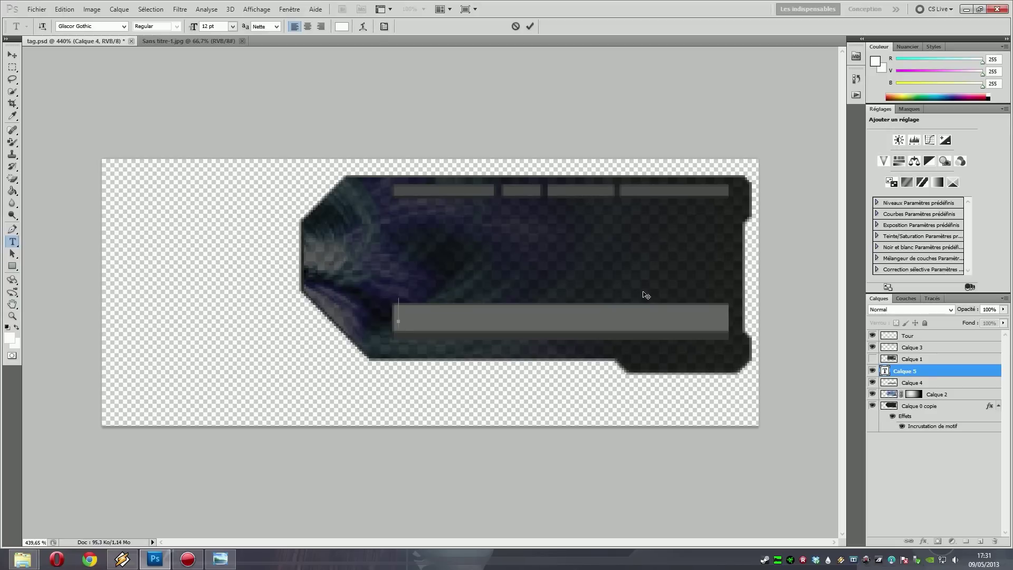
pyautogui.write('Team LBDA')
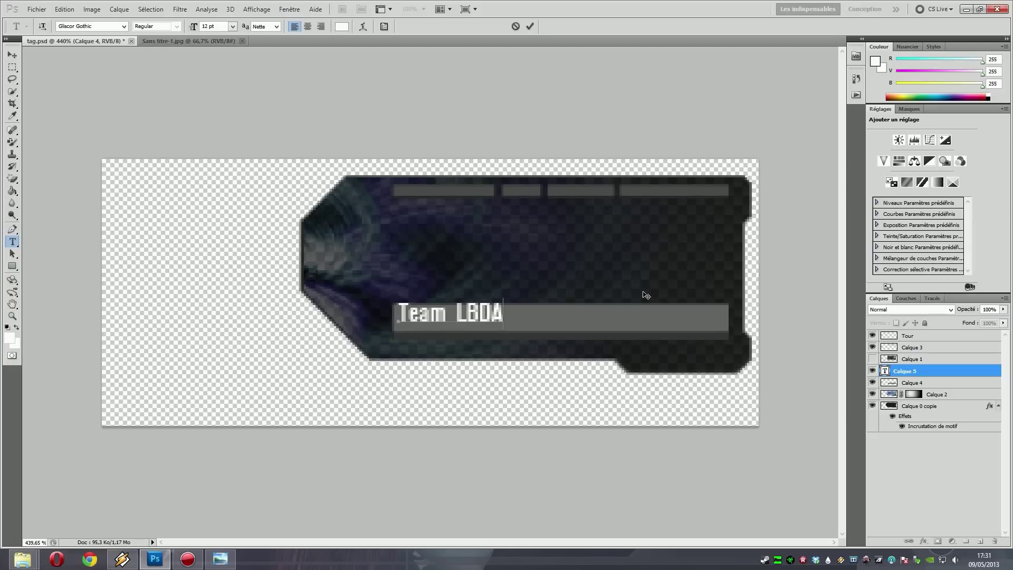
pyautogui.write(' | Mk. XII')
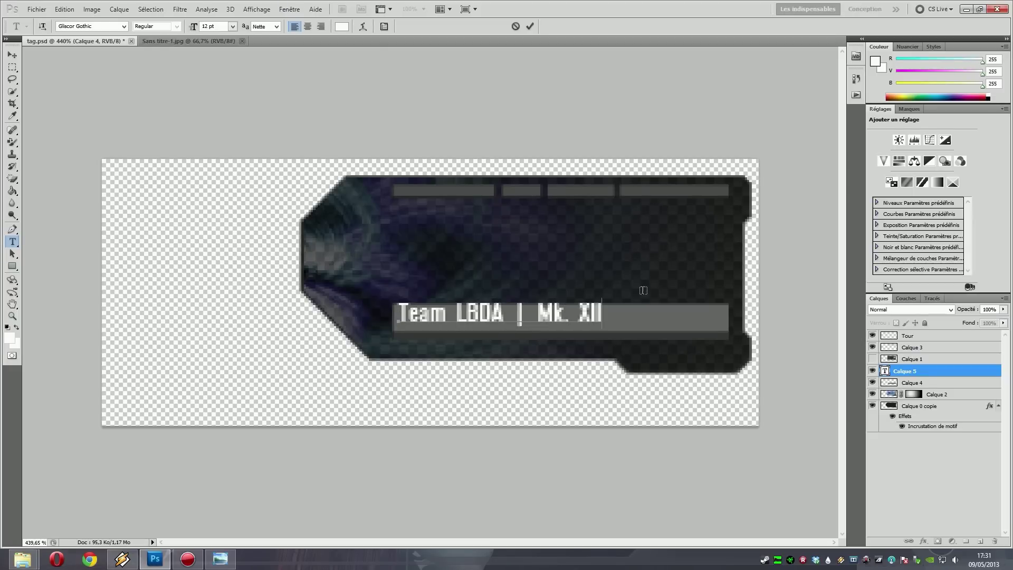
# Change the lower bar text so its first word reads "TEAM" in capitals and commit the edit
pyautogui.click(212, 561)
pyautogui.click(212, 561)
pyautogui.moveTo(446, 315); pyautogui.dragTo(411, 315)
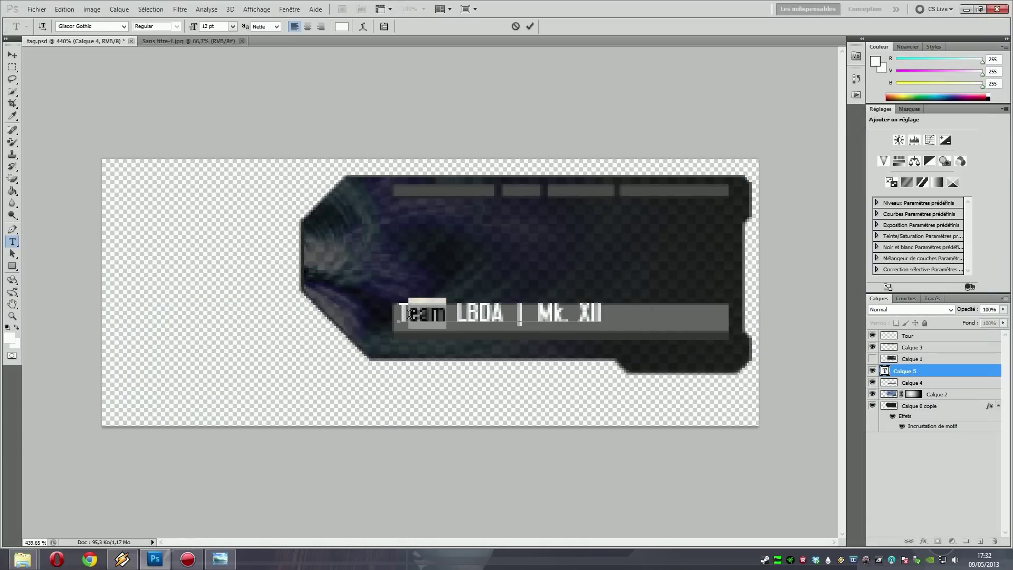
pyautogui.write('EAM')
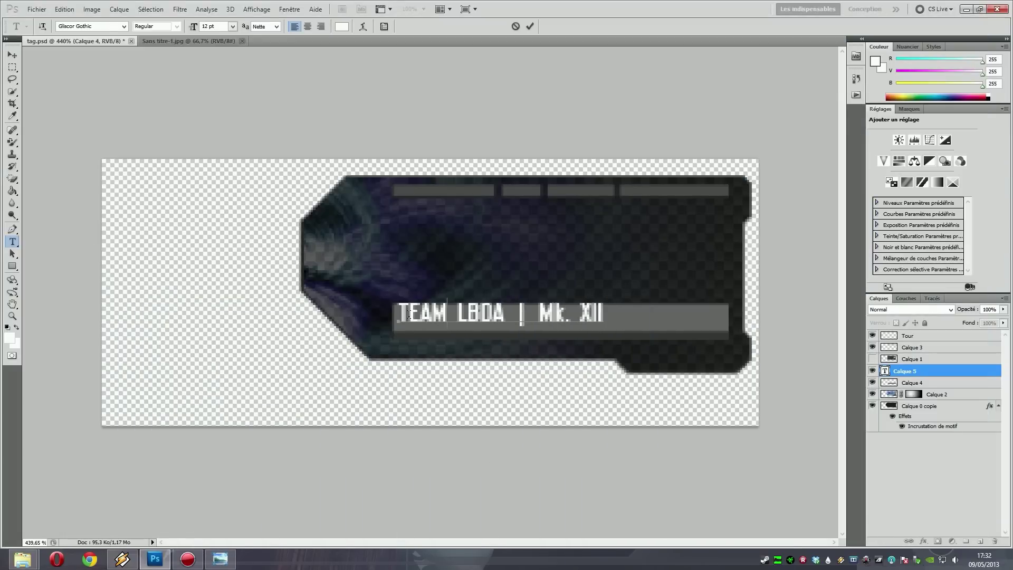
pyautogui.click(528, 27)
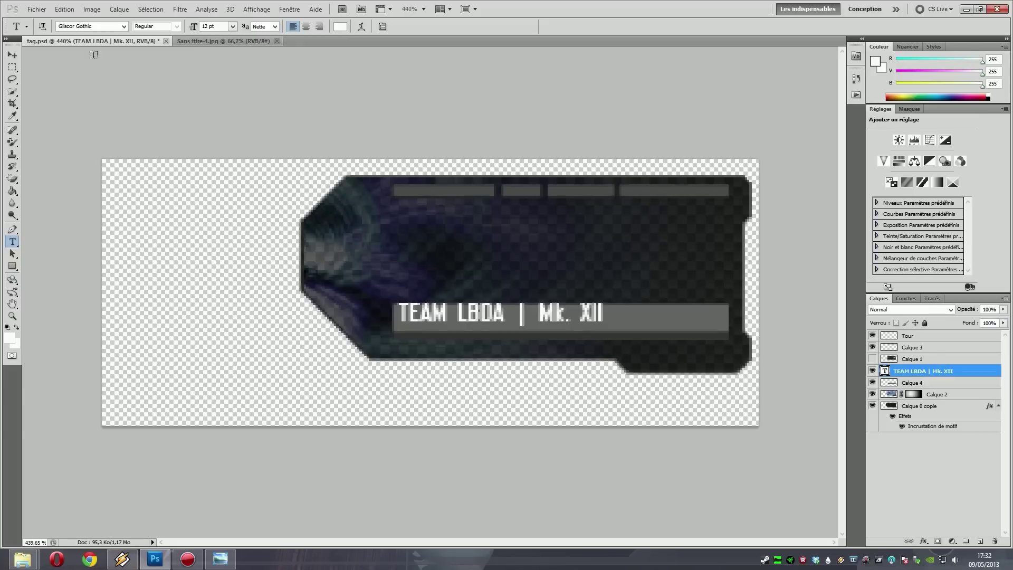
# Nudge the "TEAM LBDA | Mk. XII" text down so it sits within the lower grey bar
pyautogui.click(12, 55)
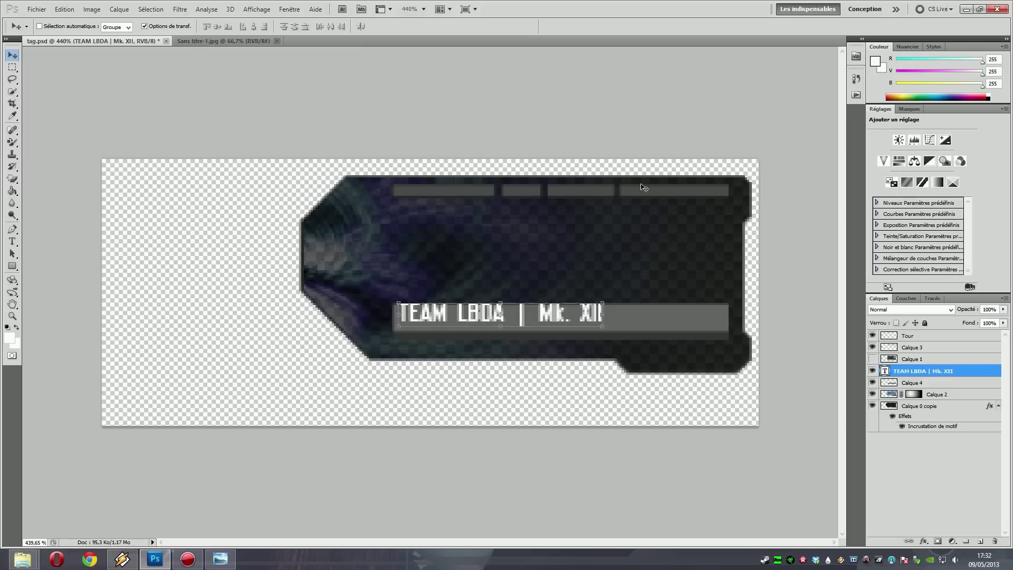
pyautogui.press('Down')
pyautogui.press('Down')
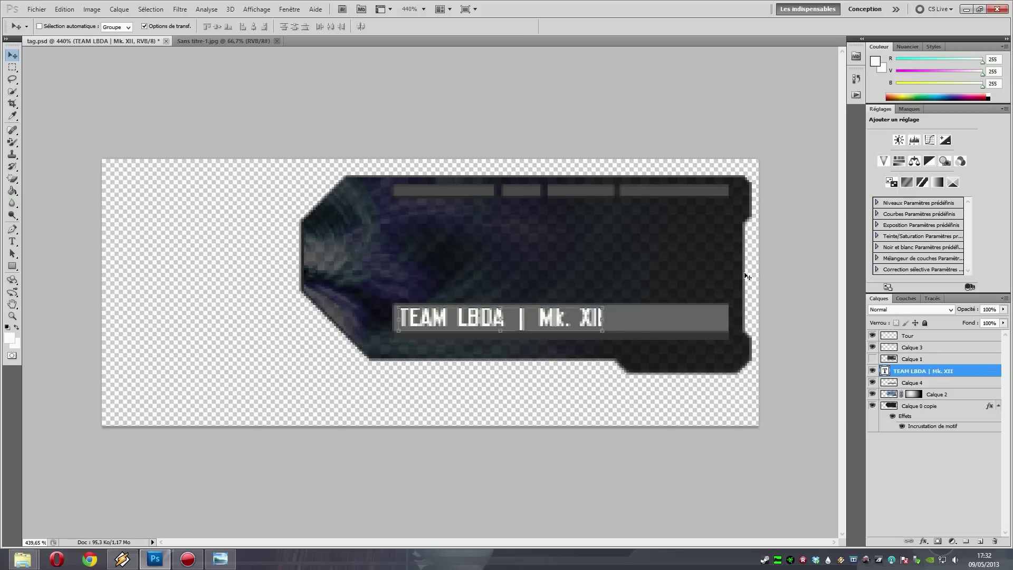
# Show Calque 1, place the "TEAM LBDA | Mk. XII" layer above it and reduce the text layer's opacity to 18%
pyautogui.click(873, 359)
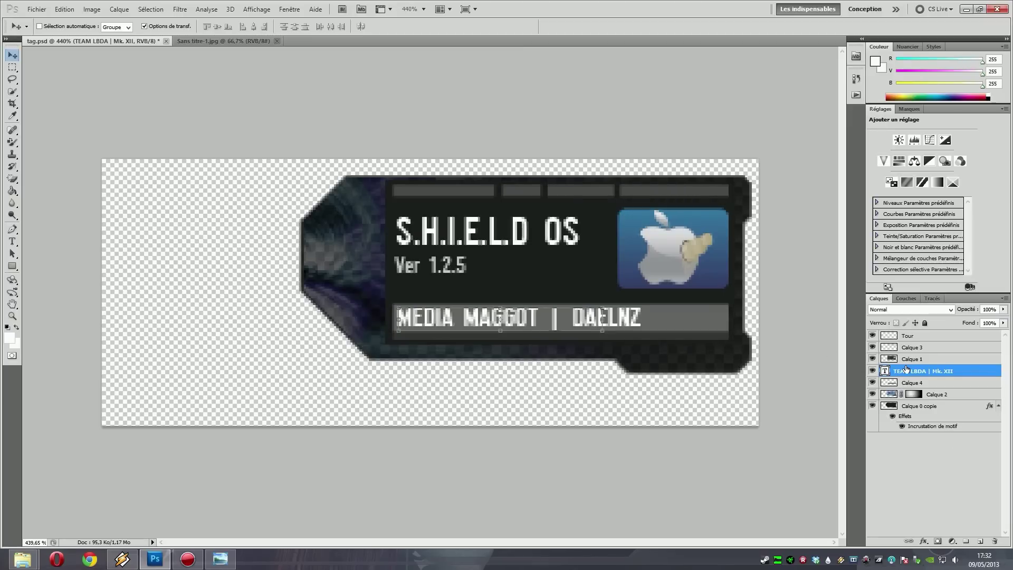
pyautogui.moveTo(906, 369); pyautogui.dragTo(907, 357)
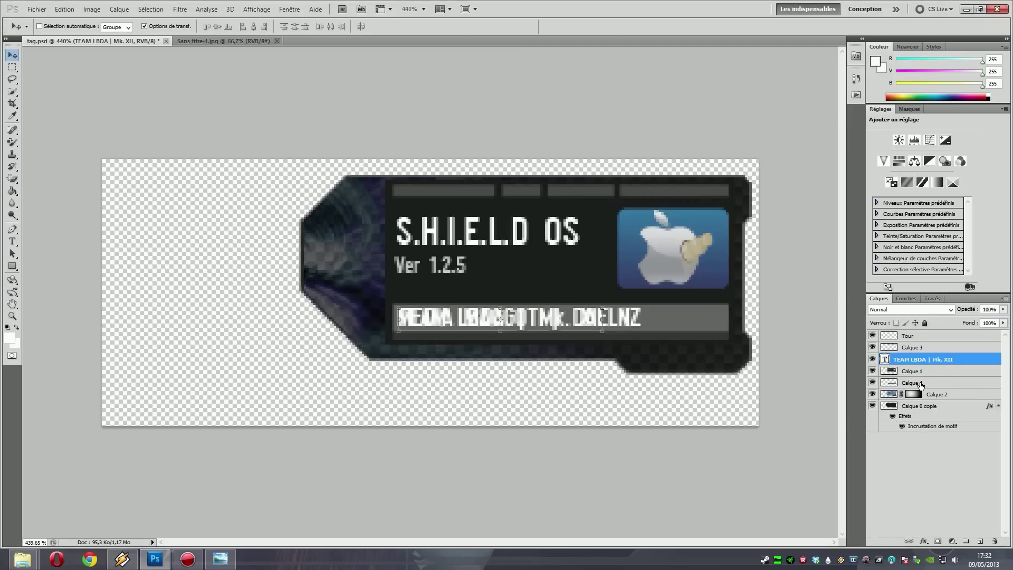
pyautogui.click(1003, 310)
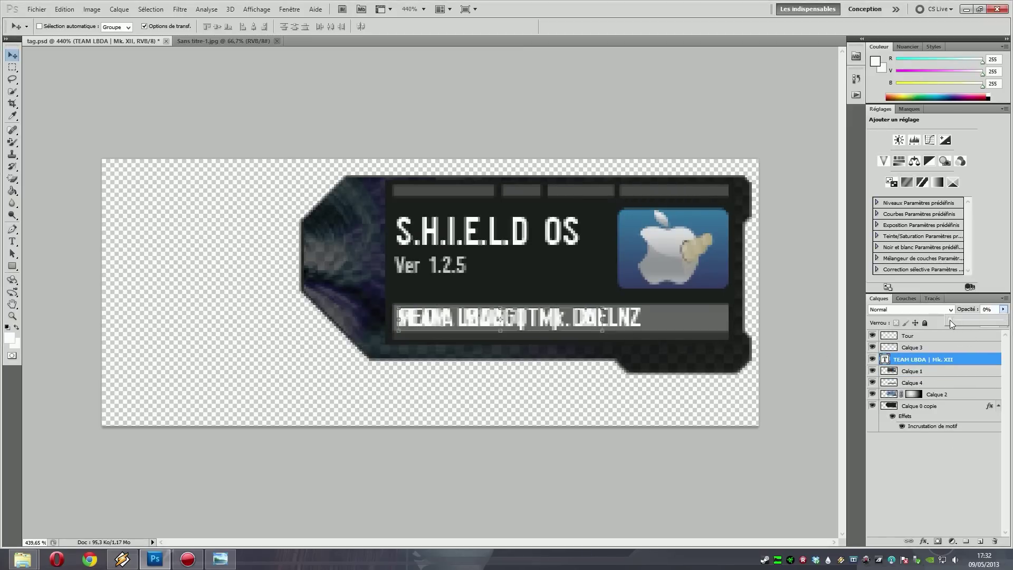
pyautogui.moveTo(953, 318); pyautogui.dragTo(964, 320)
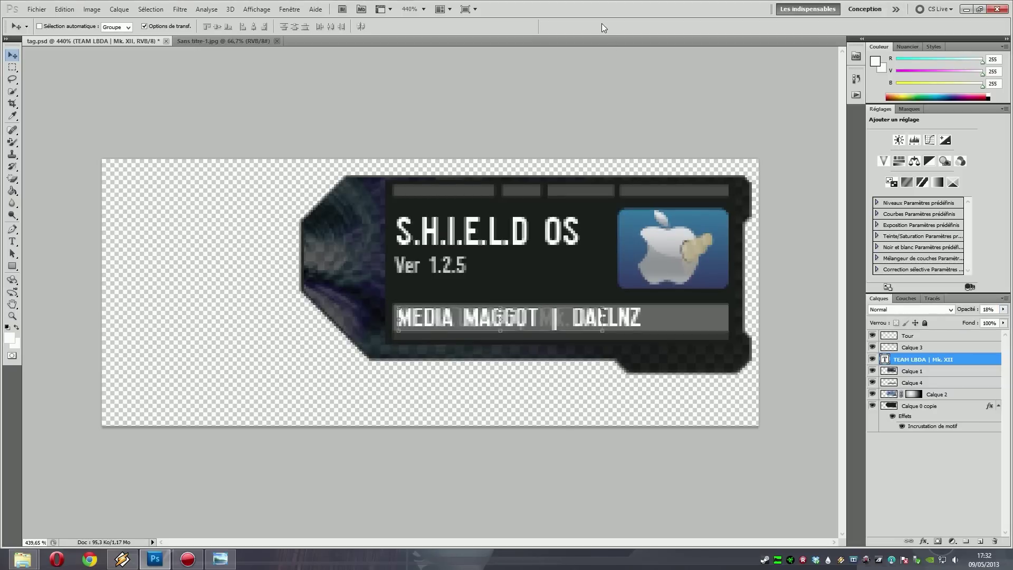
# Nudge the semi-transparent team text until its left edge and baseline line up with the original lower bar lettering
pyautogui.scroll(1, 509, 316)
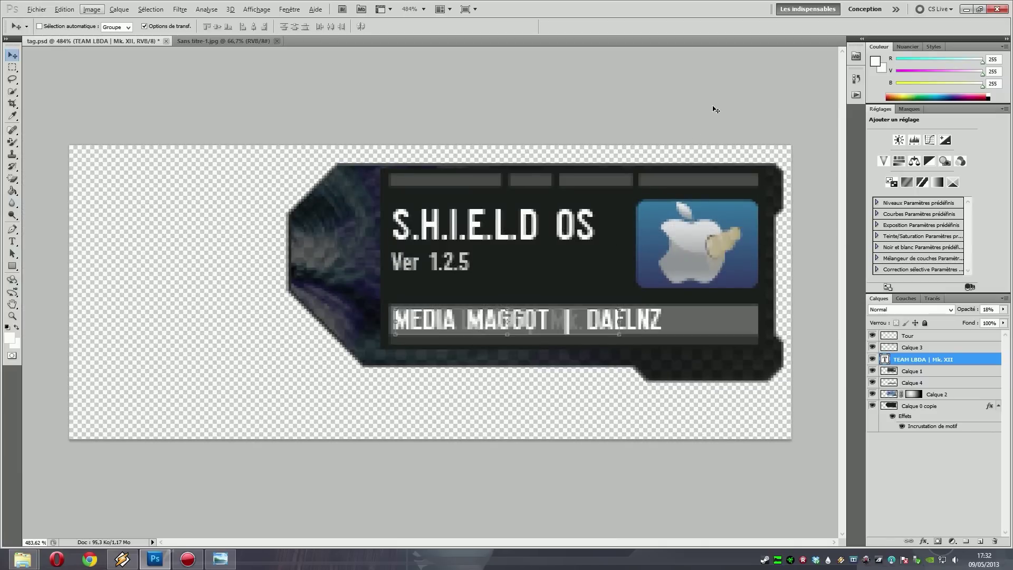
pyautogui.press('Escape')
pyautogui.press('Left')
pyautogui.press('Left')
pyautogui.press('Left')
pyautogui.press('Left')
pyautogui.press('Left')
pyautogui.press('Down')
pyautogui.press('Down')
pyautogui.press('Down')
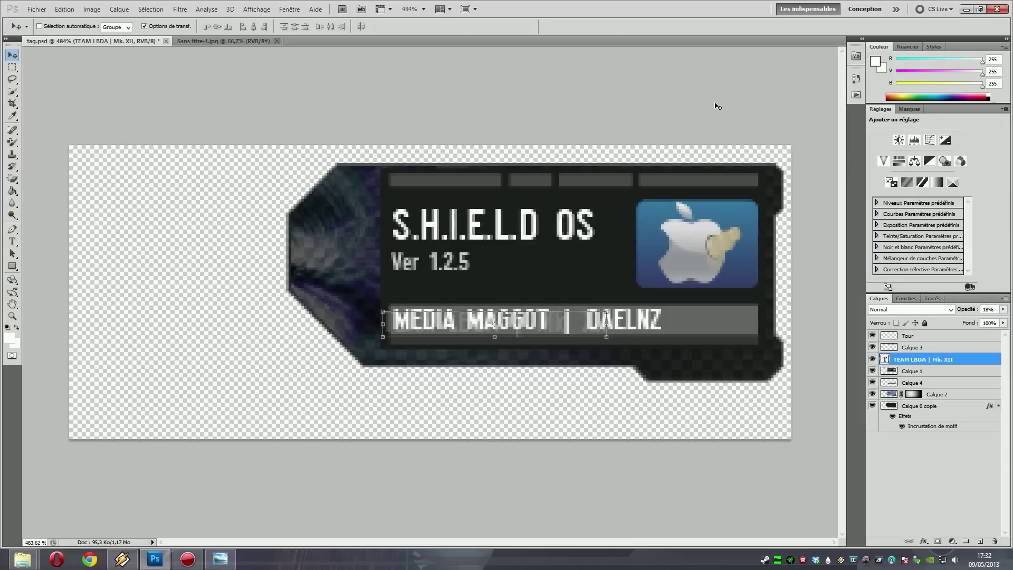
pyautogui.press('Up')
pyautogui.press('Up')
pyautogui.press('Up')
pyautogui.press('Right')
pyautogui.press('Right')
pyautogui.press('Right')
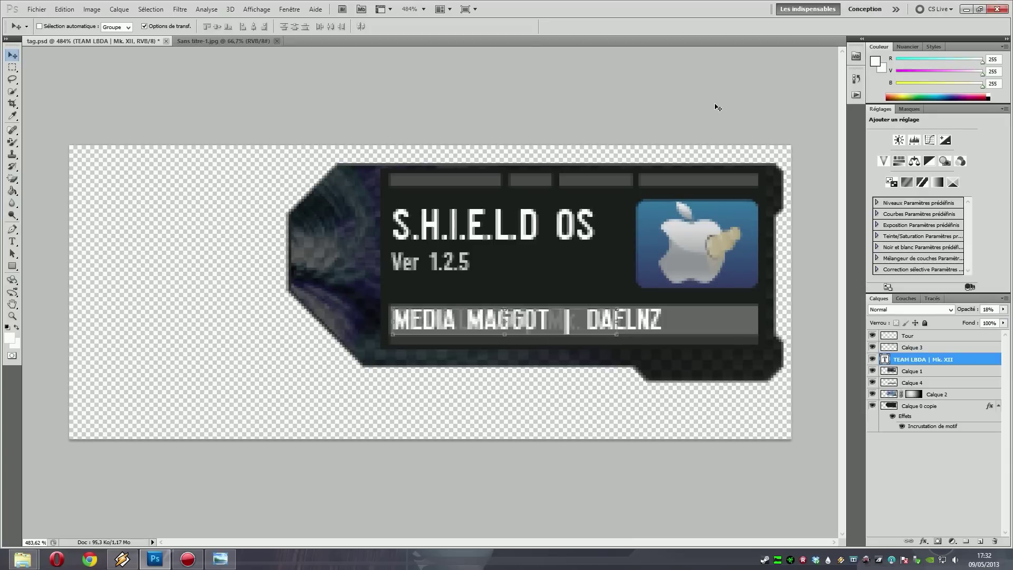
pyautogui.press('Right')
# Hide Calque 1, restore the team text layer's opacity to 100%, and save the document
pyautogui.click(873, 372)
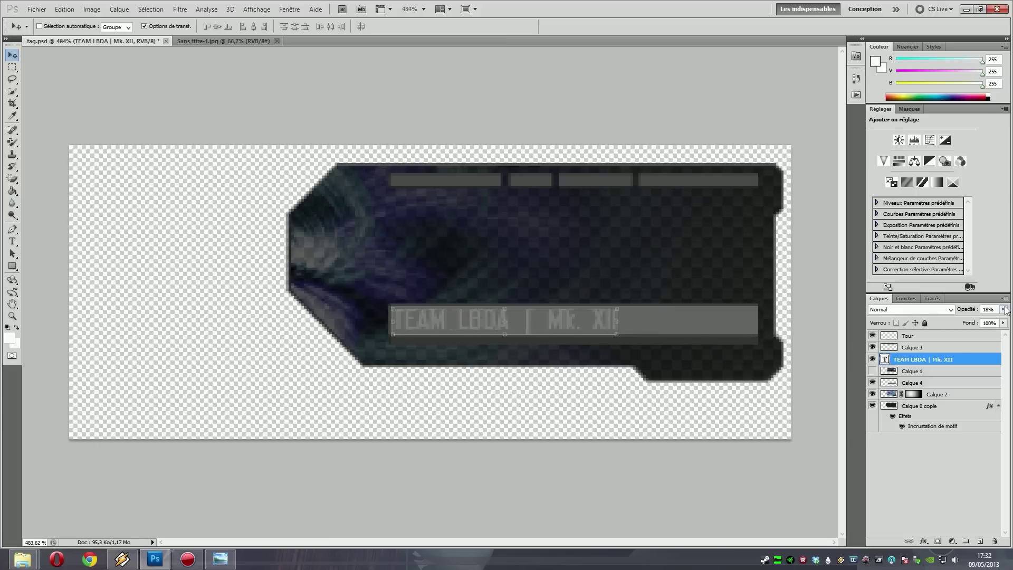
pyautogui.press('0')
pyautogui.click(949, 506)
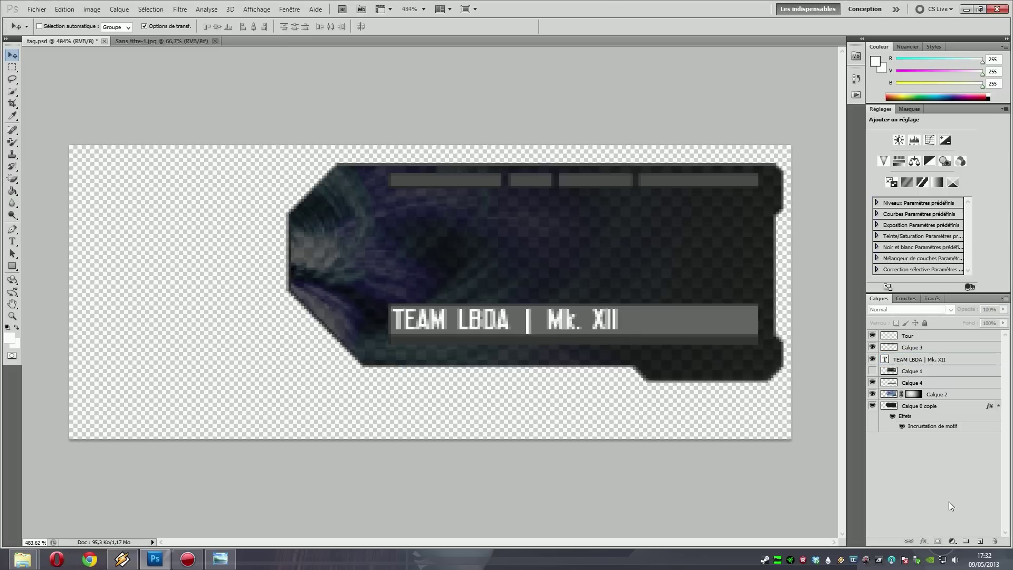
pyautogui.hotkey('ctrl', 's')
# Show Calque 1 above Calque 3 and add the 18 pt text "NZXT PHANTOM" over the original S.H.I.E.L.D OS title
pyautogui.moveTo(907, 372); pyautogui.dragTo(915, 342)
pyautogui.click(872, 347)
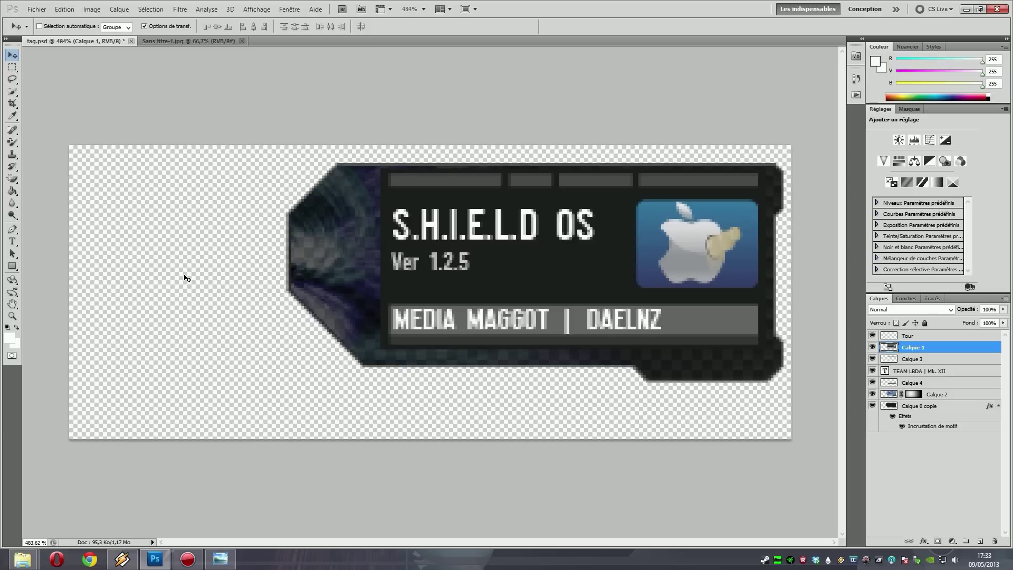
pyautogui.click(13, 242)
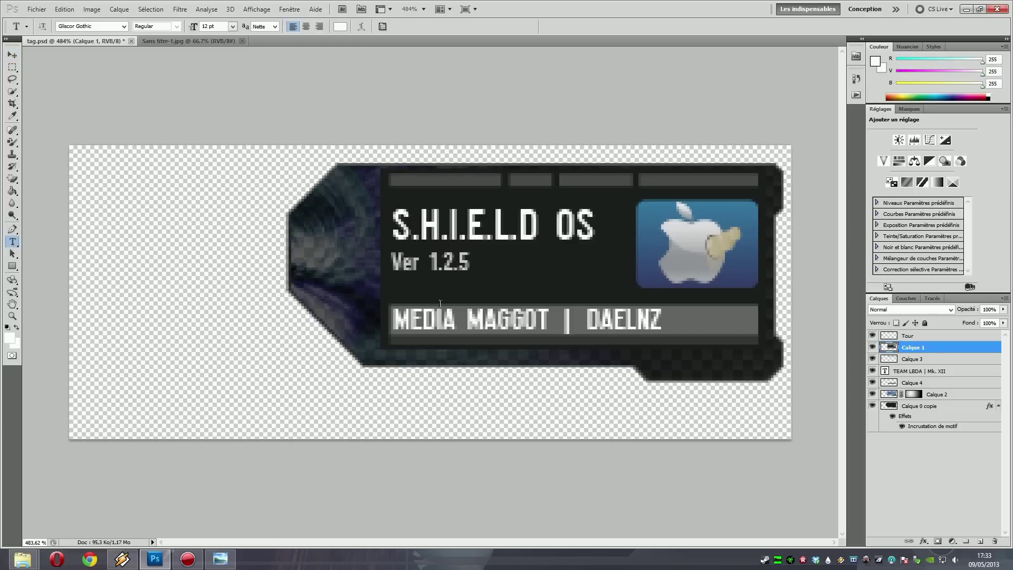
pyautogui.click(233, 26)
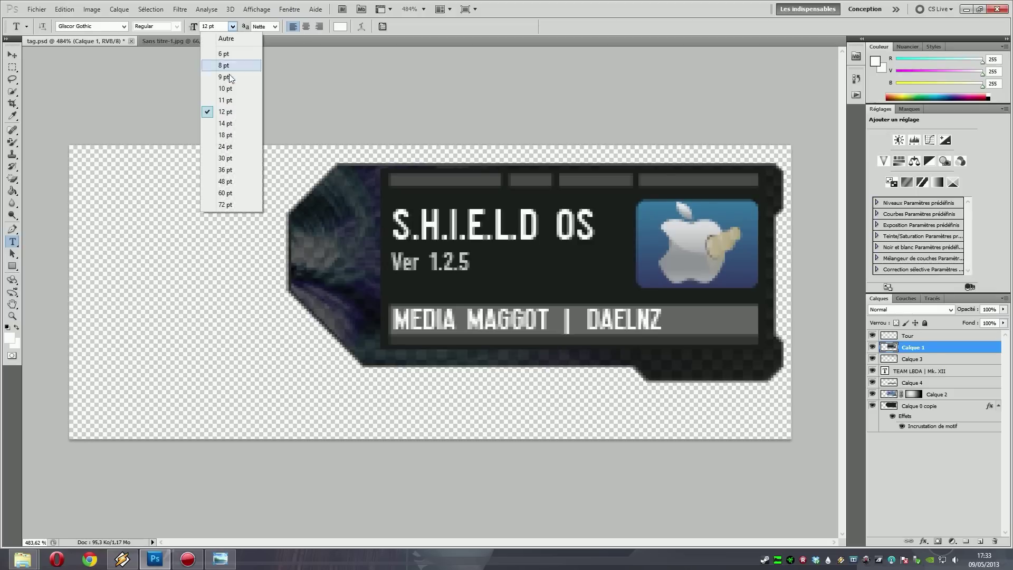
pyautogui.click(225, 135)
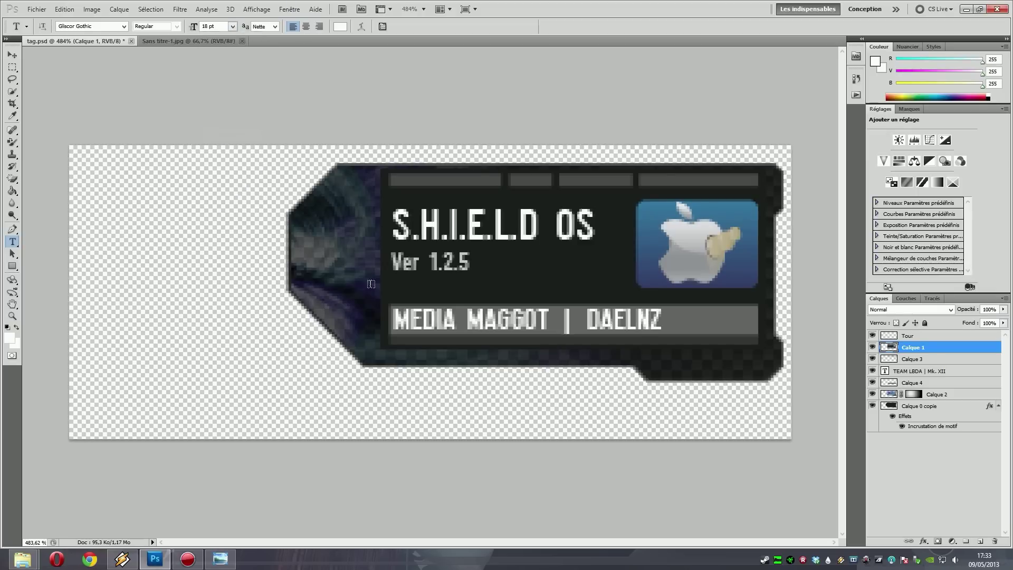
pyautogui.click(396, 226)
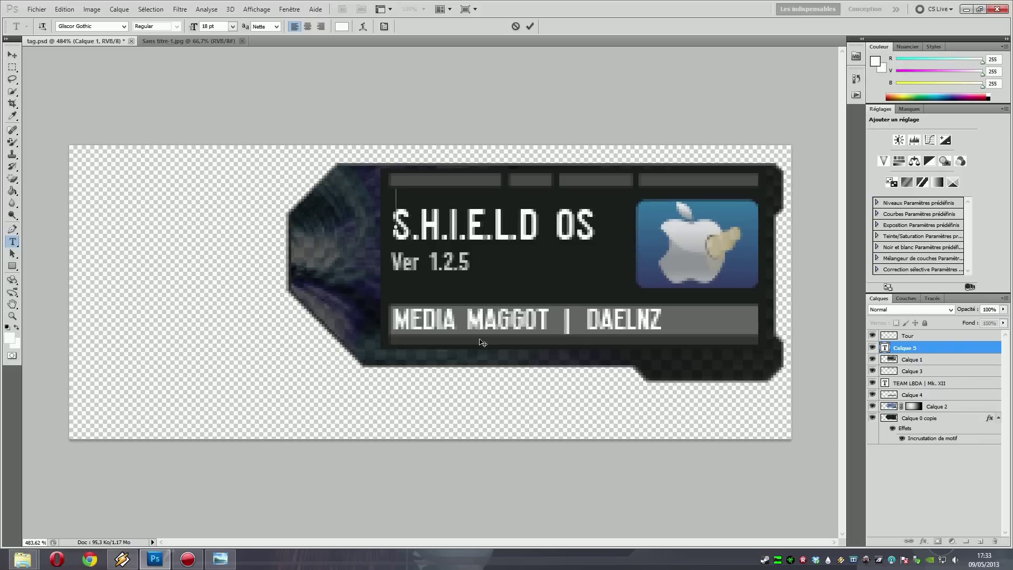
pyautogui.write('NZXT')
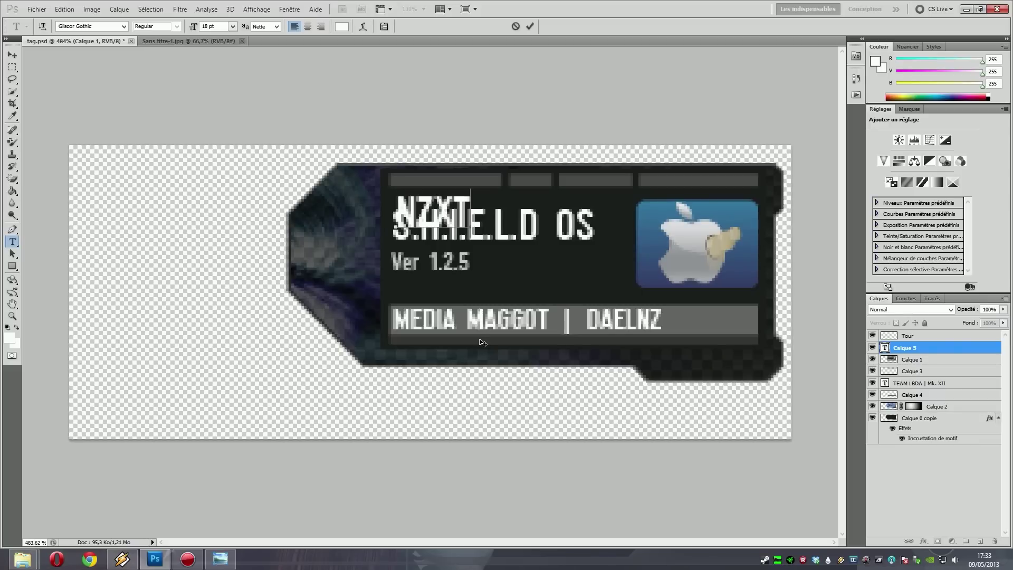
pyautogui.write(' PHANTOM')
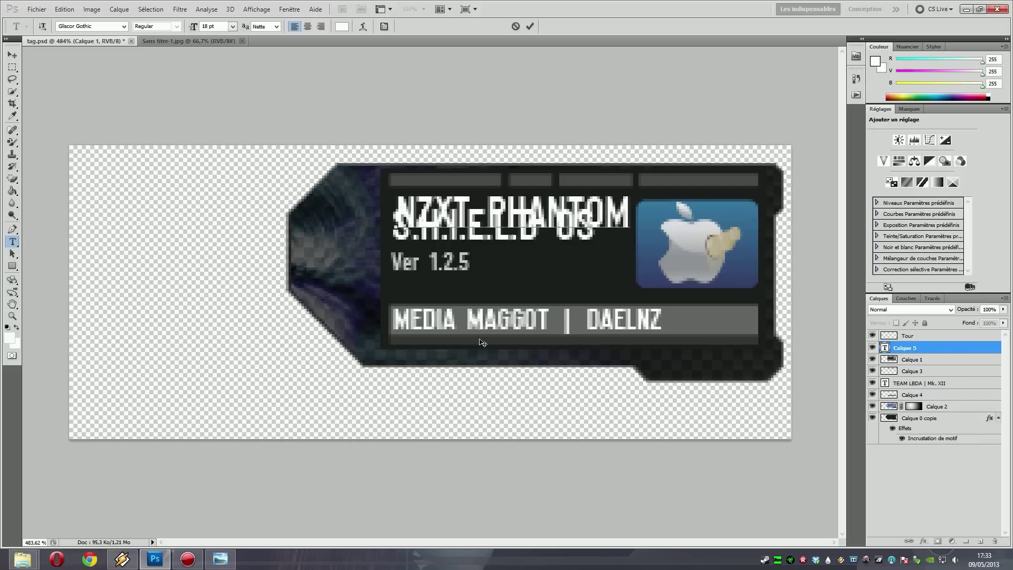
pyautogui.click(530, 27)
# Nudge "NZXT PHANTOM" left and down onto the original title, toggling Calque 1 off and on to compare
pyautogui.click(11, 55)
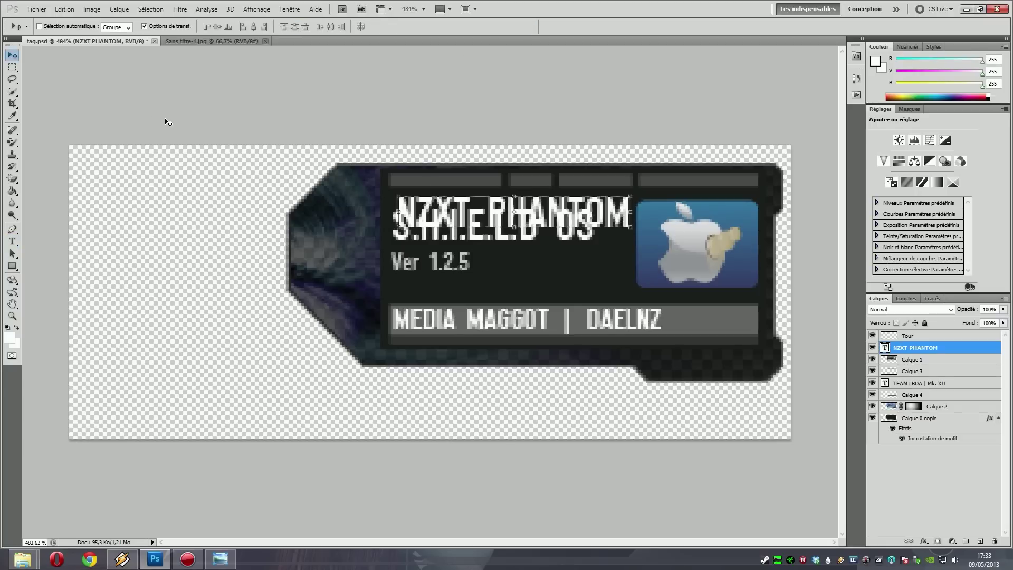
pyautogui.press('Left')
pyautogui.press('Left')
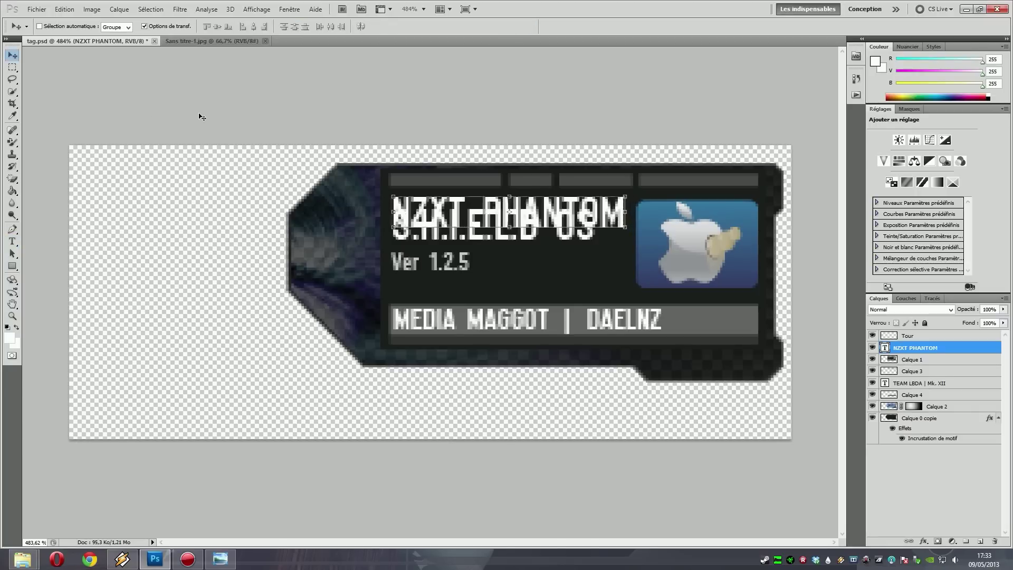
pyautogui.press('Down')
pyautogui.press('Down')
pyautogui.press('Down')
pyautogui.press('Down')
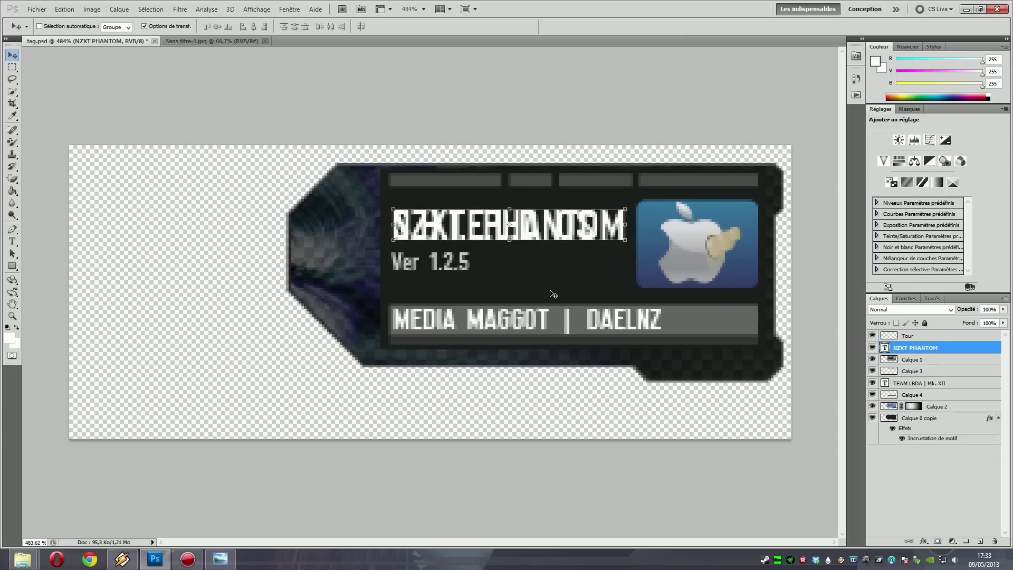
pyautogui.click(873, 361)
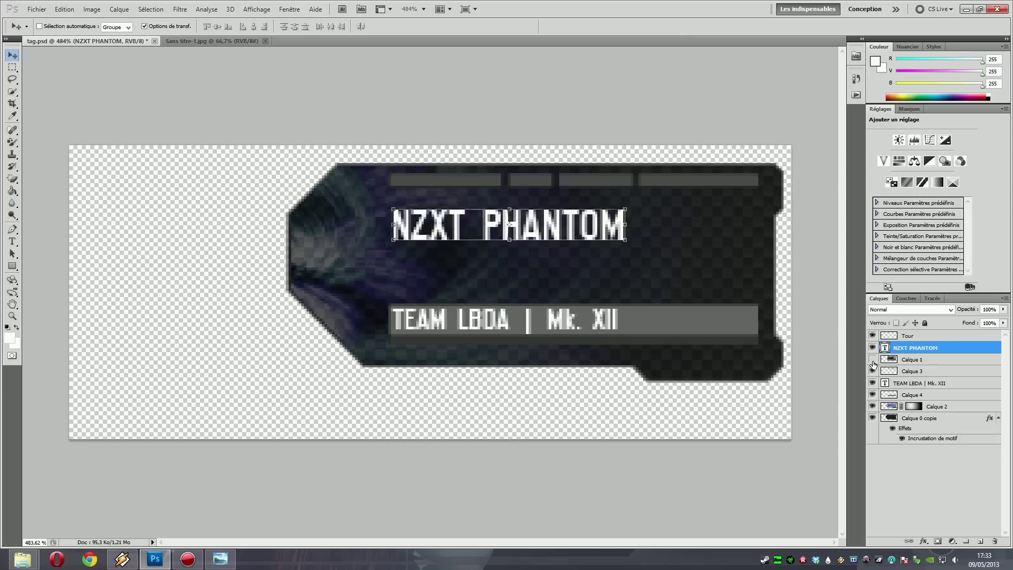
pyautogui.click(873, 360)
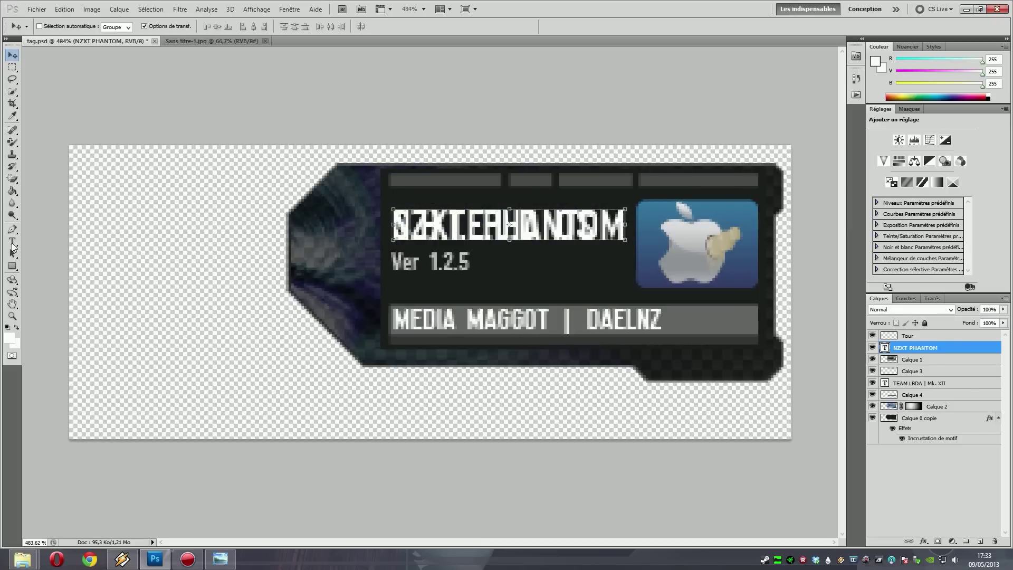
pyautogui.click(13, 243)
pyautogui.click(232, 26)
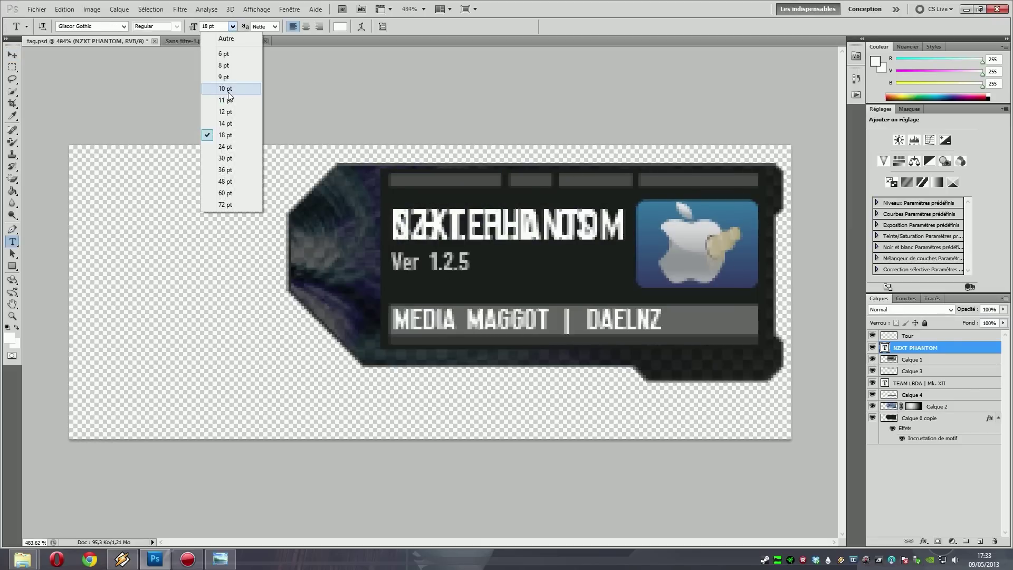
pyautogui.click(227, 89)
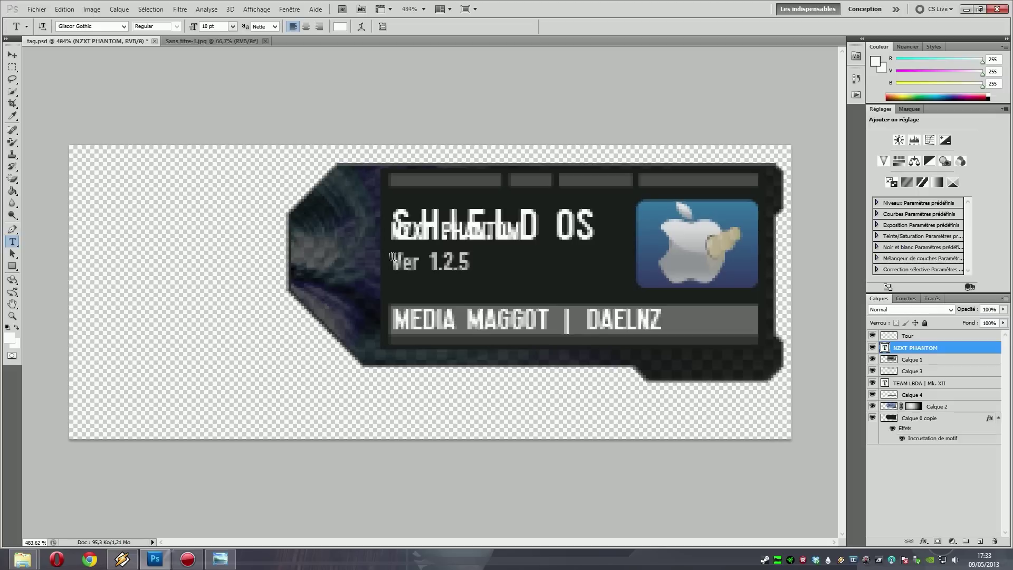
pyautogui.hotkey('ctrl', 'z')
# With the Tour layer active, add the 10 pt text "Ver 1.2.5" at the original version line below the title
pyautogui.click(913, 339)
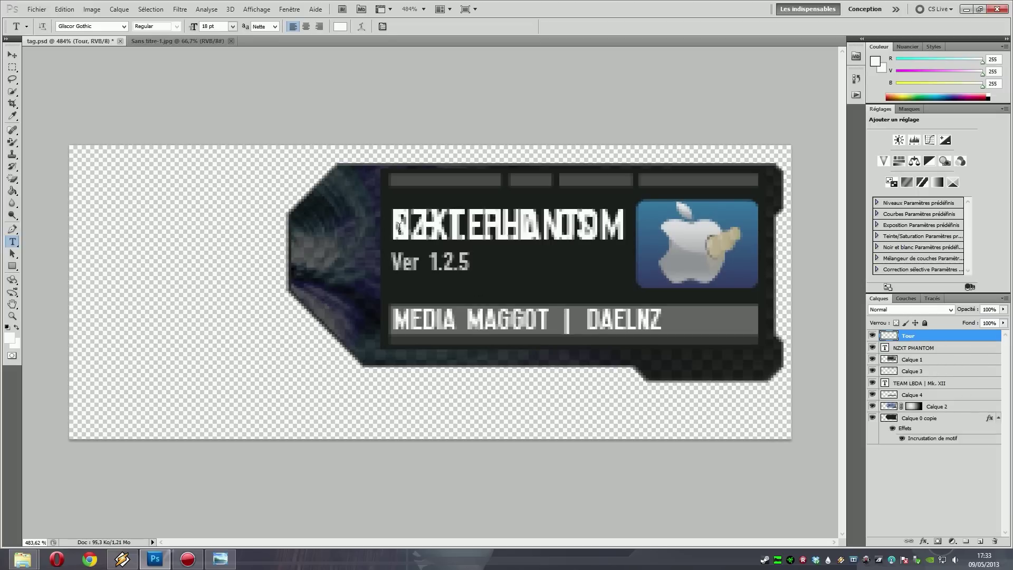
pyautogui.click(232, 27)
pyautogui.click(233, 27)
pyautogui.click(395, 260)
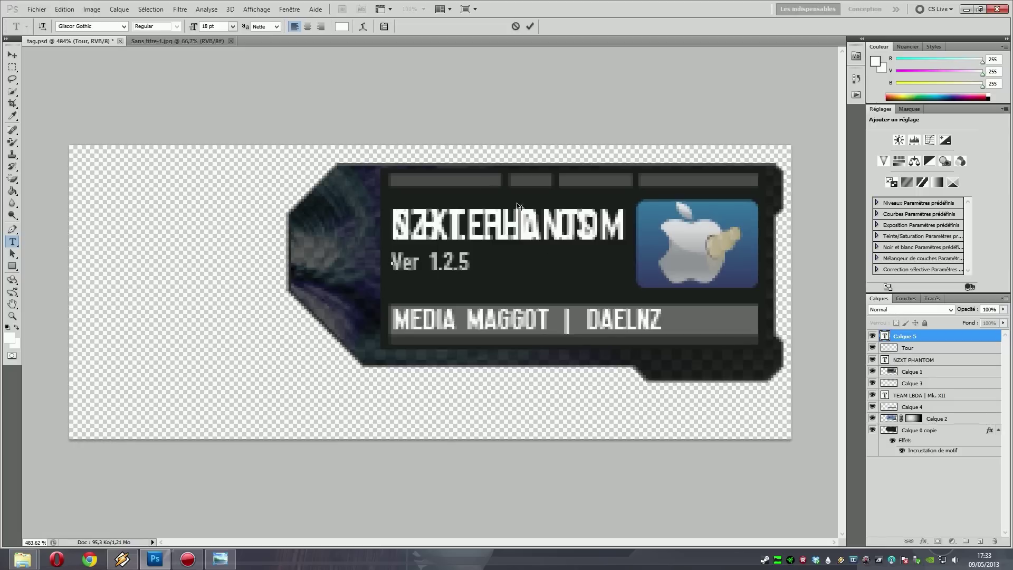
pyautogui.click(232, 27)
pyautogui.click(226, 89)
pyautogui.write('Ver 1.3.5')
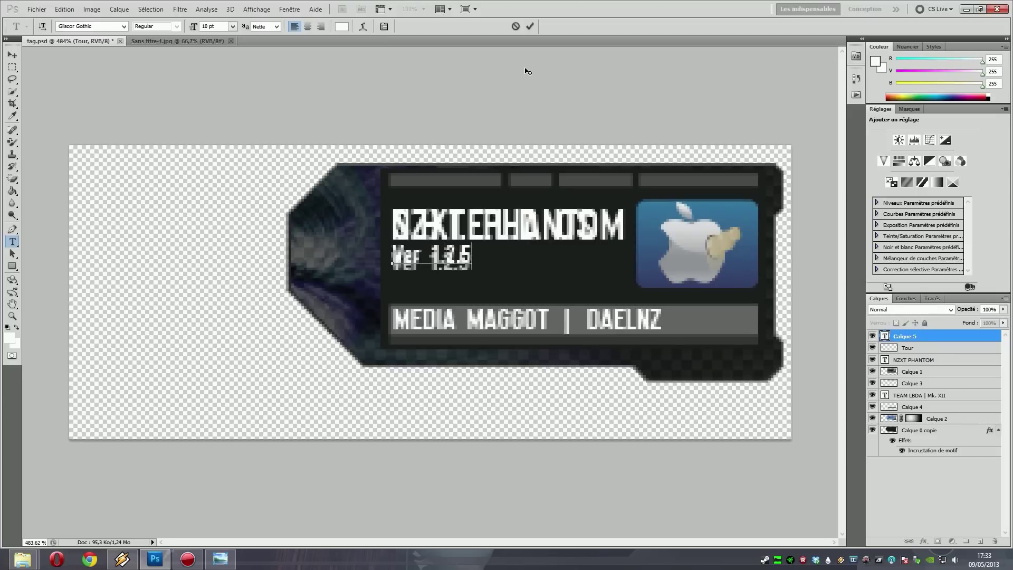
pyautogui.click(529, 27)
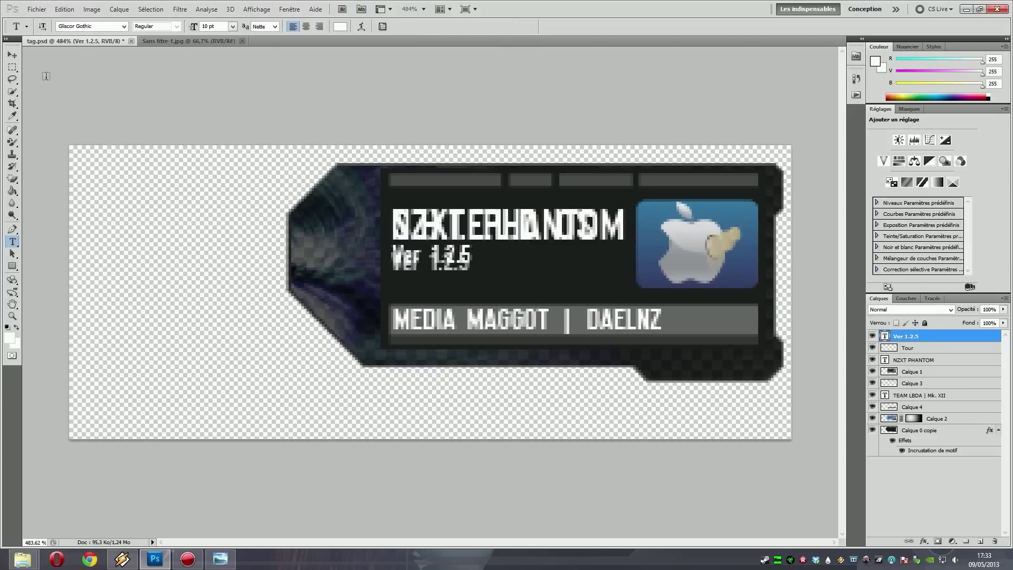
# Nudge the new "Ver 1.2.5" text down so it lines up with the original version line
pyautogui.click(13, 56)
pyautogui.press('Down')
pyautogui.press('Down')
pyautogui.press('Down')
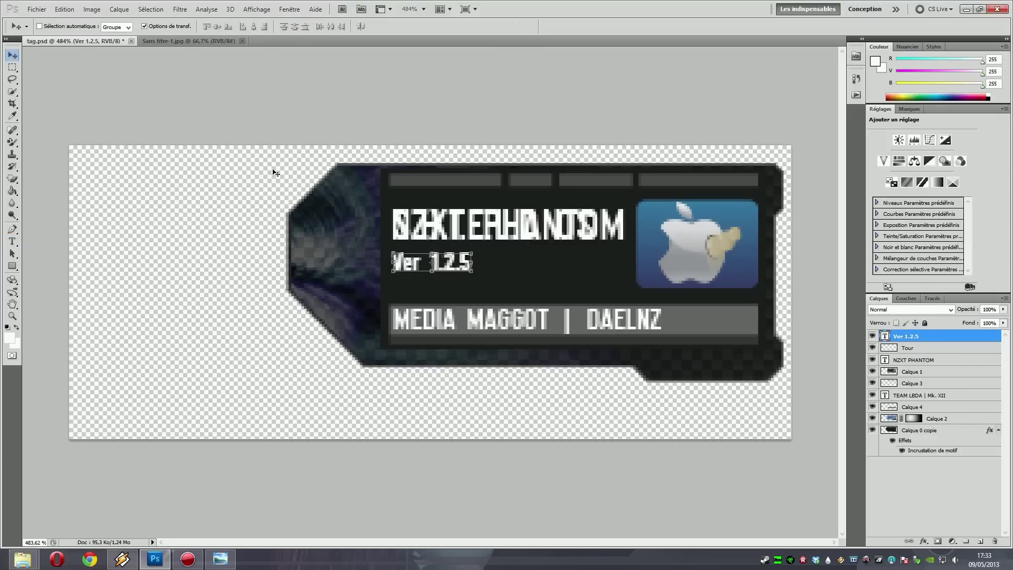
pyautogui.press('Left')
pyautogui.press('Right')
# Move the "Ver 1.2.5" layer below Tour and hide Calque 1
pyautogui.click(14, 67)
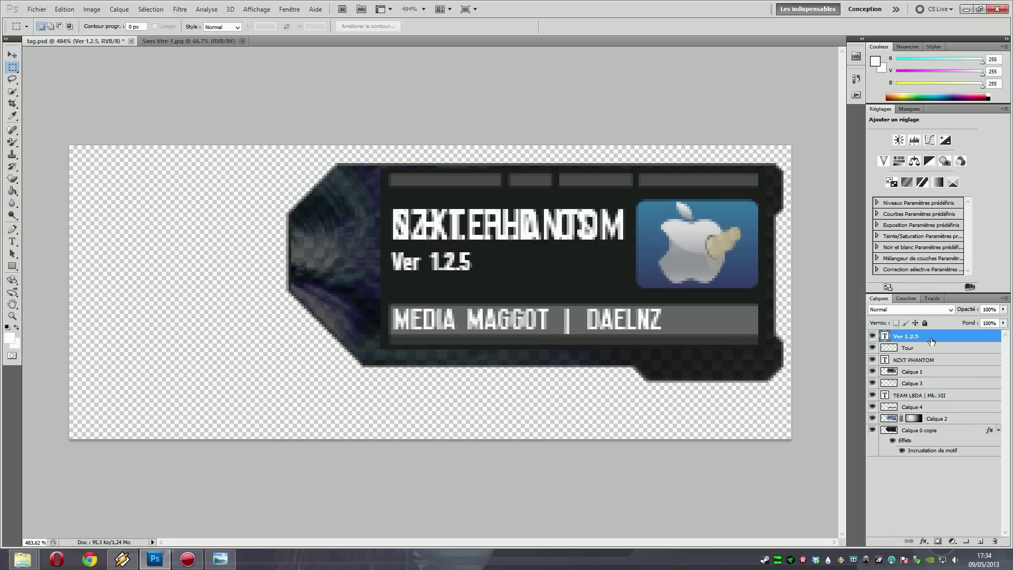
pyautogui.moveTo(927, 339); pyautogui.dragTo(932, 362)
pyautogui.click(872, 371)
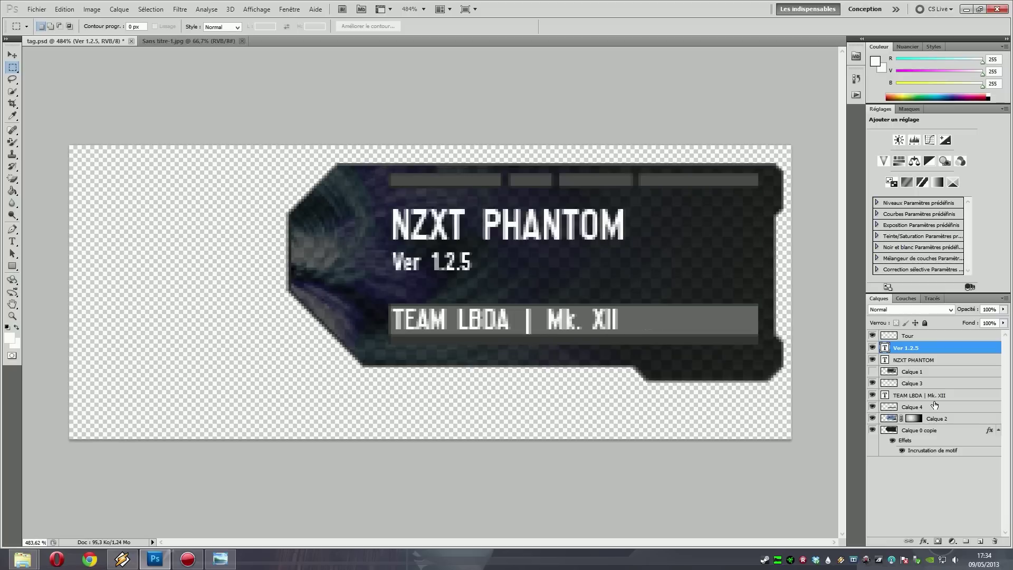
# Compare the new texts against Calque 1 by toggling its visibility, and move the TEAM LBDA | Mk. XII layer directly above it
pyautogui.click(873, 371)
pyautogui.click(873, 372)
pyautogui.click(873, 372)
pyautogui.click(873, 372)
pyautogui.click(873, 372)
pyautogui.click(873, 373)
pyautogui.moveTo(915, 398); pyautogui.dragTo(919, 364)
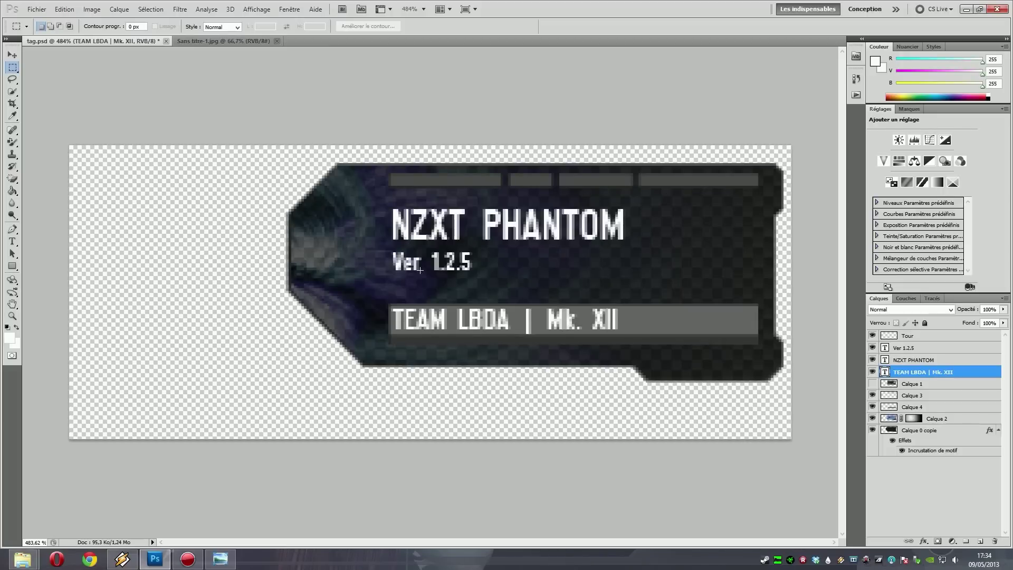
pyautogui.doubleClick(873, 384)
# Compare the reference images before.jpg and after.jpg in the Windows photo viewer, then return to the tag document
pyautogui.click(221, 559)
pyautogui.press('Right')
pyautogui.scroll(5, 480, 312)
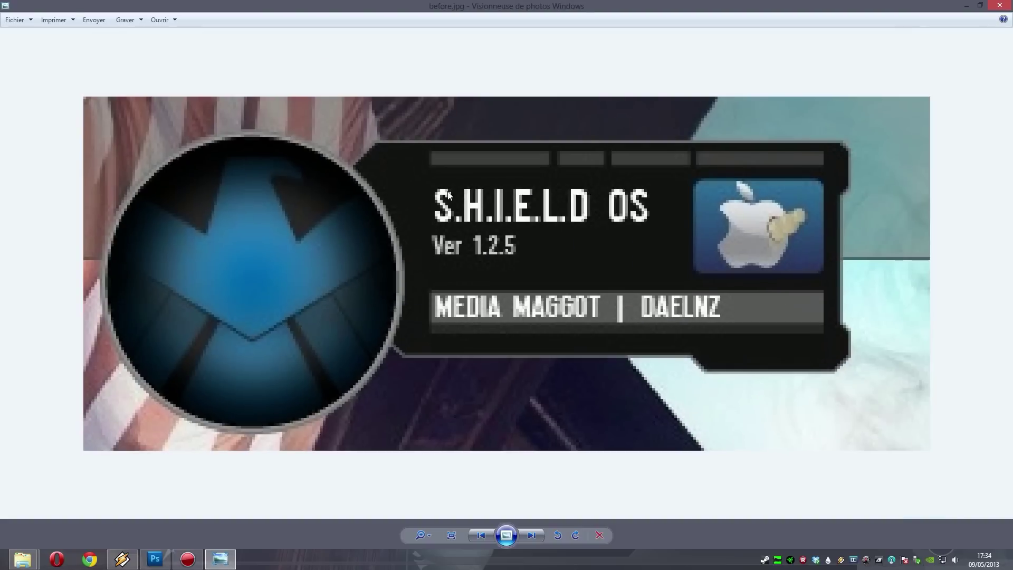
pyautogui.press('Left')
pyautogui.scroll(5, 462, 195)
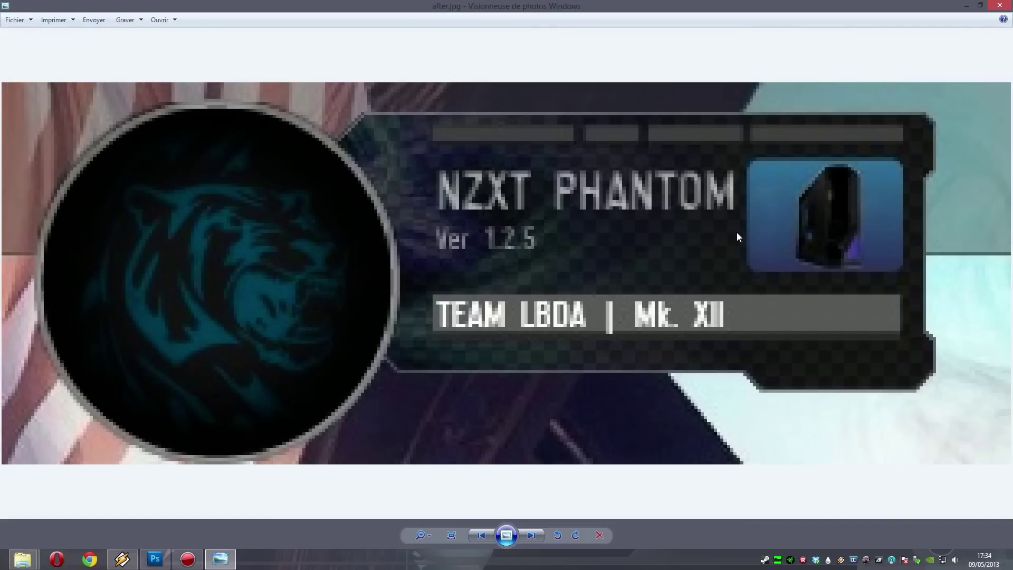
pyautogui.scroll(-5, 737, 232)
pyautogui.click(967, 5)
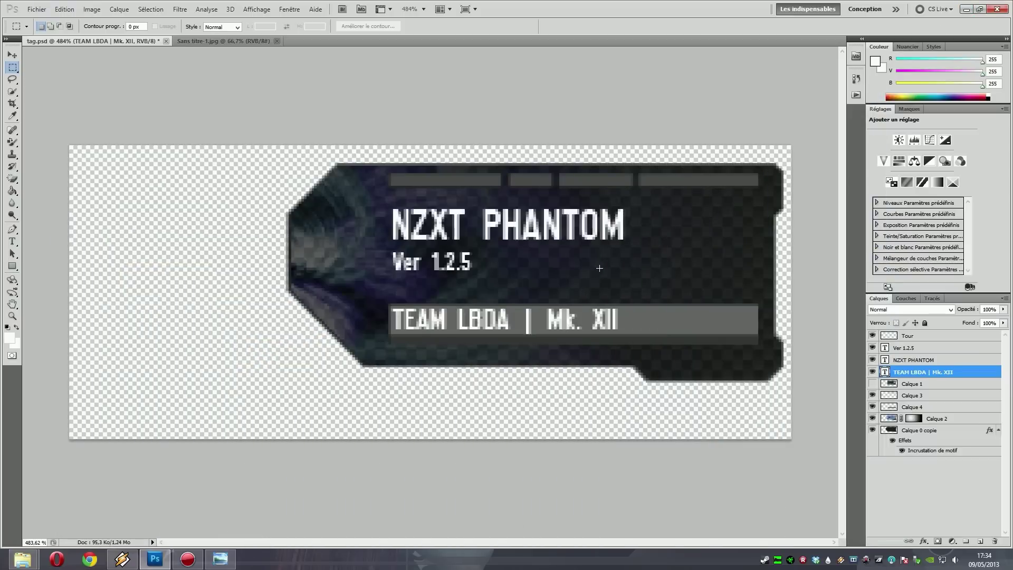
# Give the NZXT PHANTOM text layer an inner shadow with distance 1 px, size 1 px and a 146° angle
pyautogui.rightClick(941, 372)
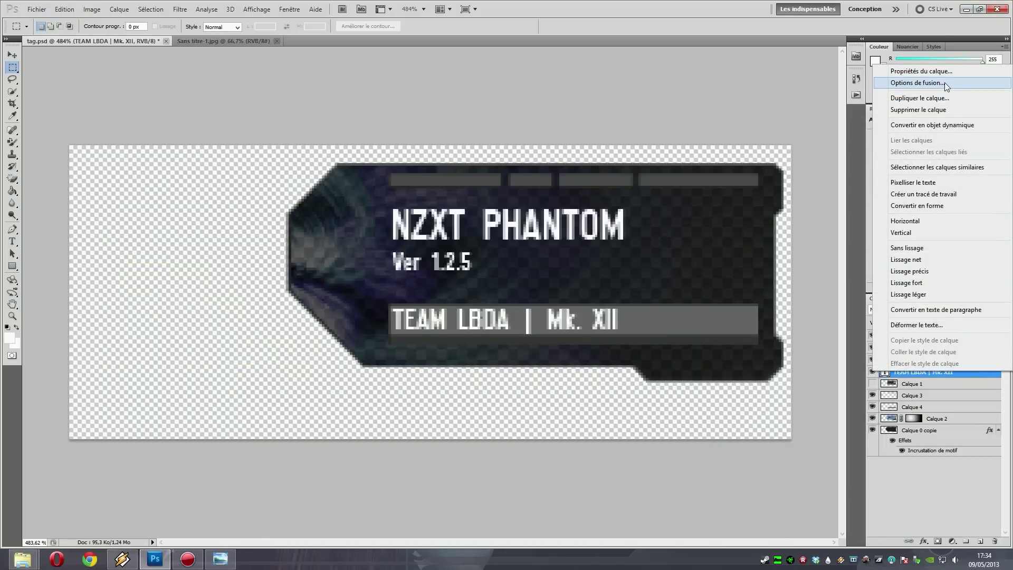
pyautogui.press('Escape')
pyautogui.rightClick(931, 361)
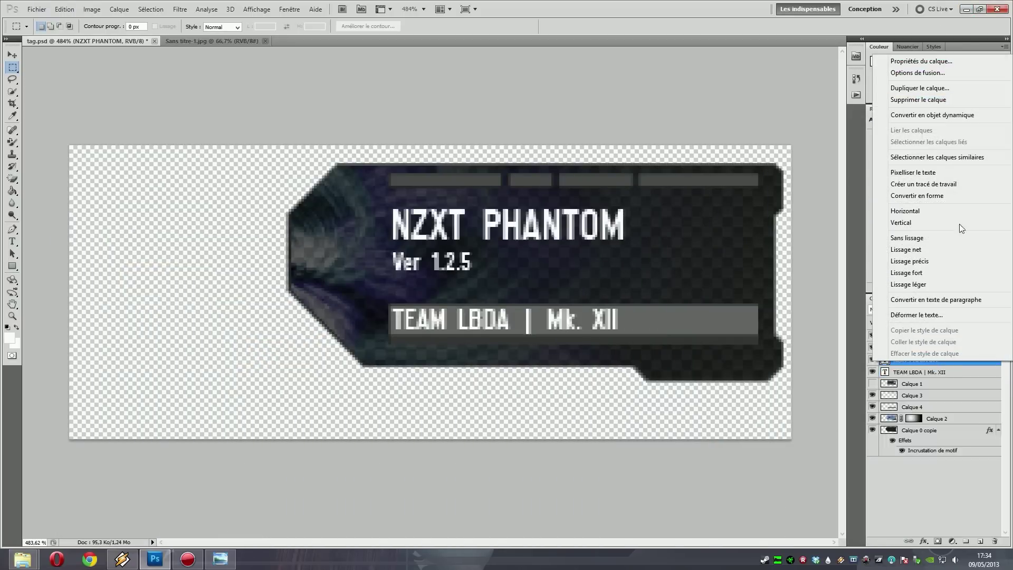
pyautogui.click(949, 72)
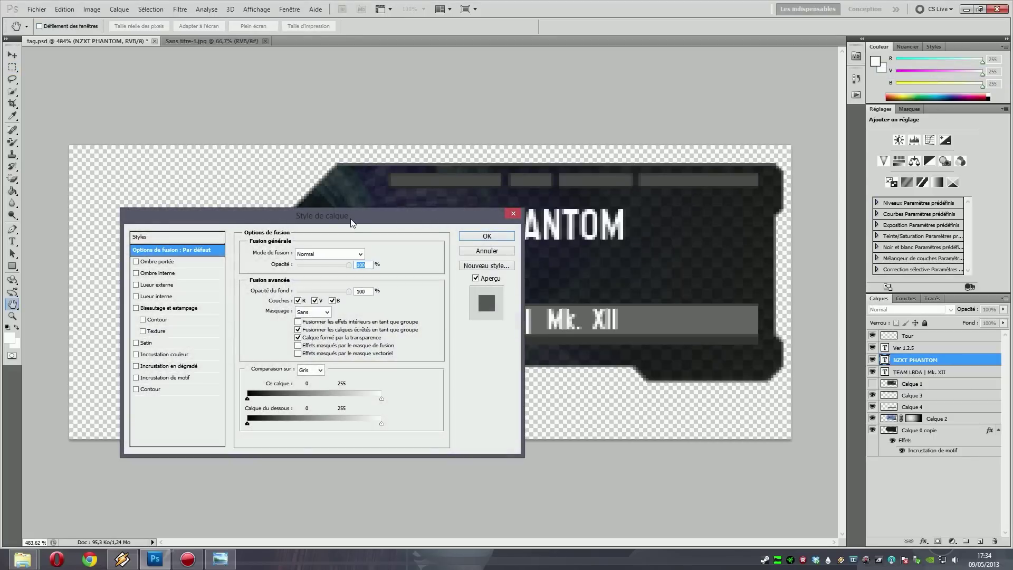
pyautogui.moveTo(353, 219); pyautogui.dragTo(291, 265)
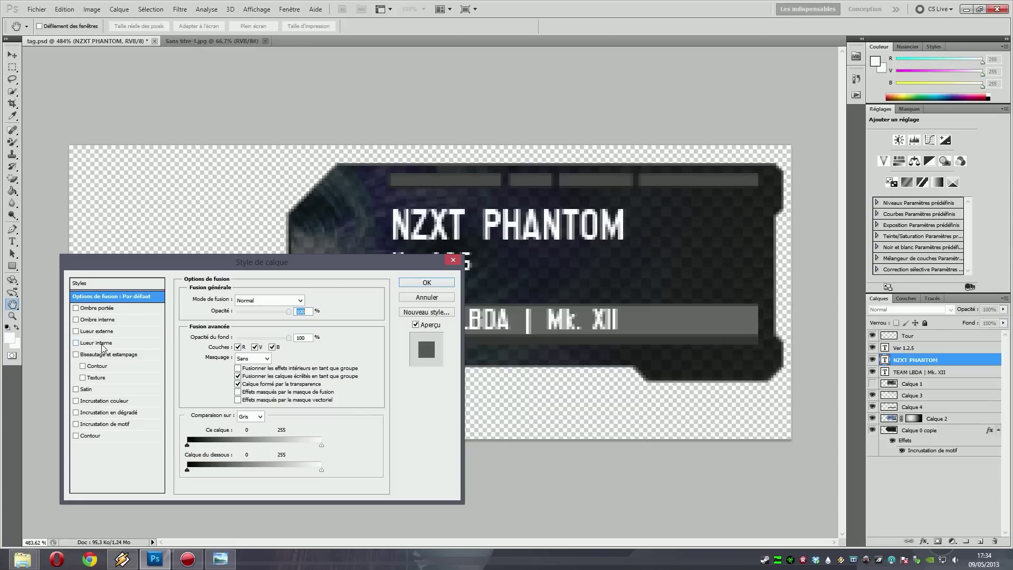
pyautogui.click(101, 320)
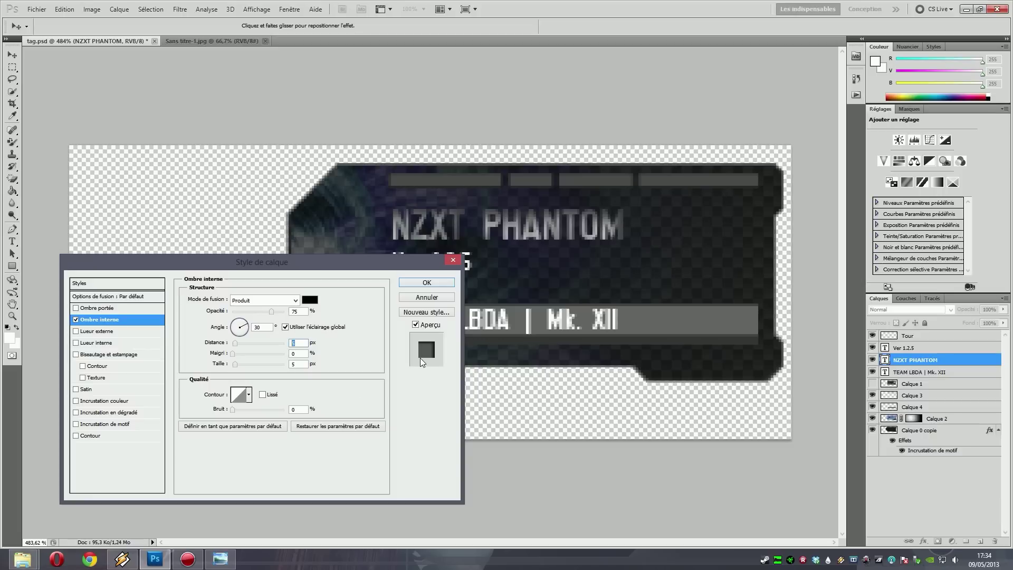
pyautogui.write('1')
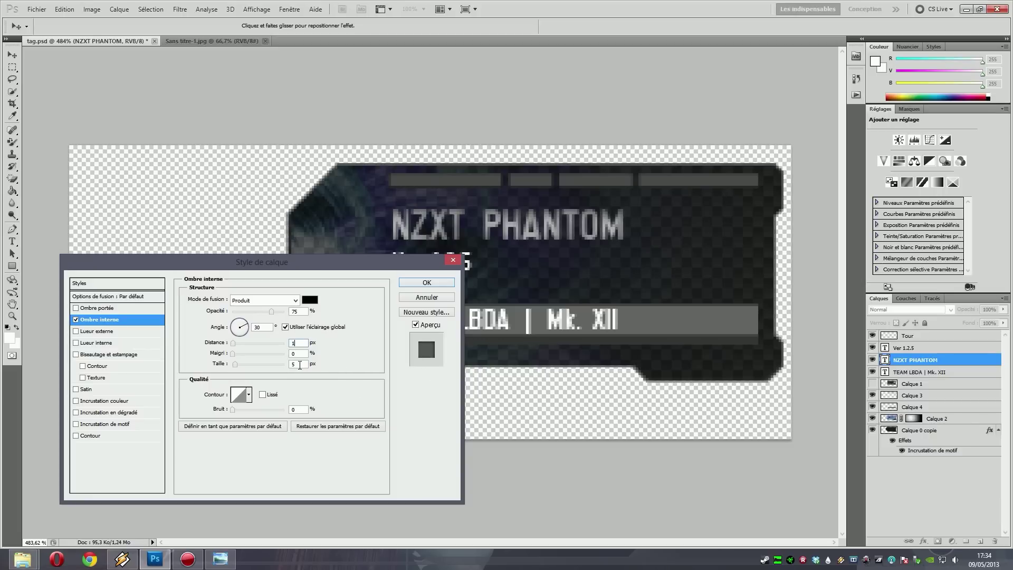
pyautogui.doubleClick(300, 365)
pyautogui.write('1')
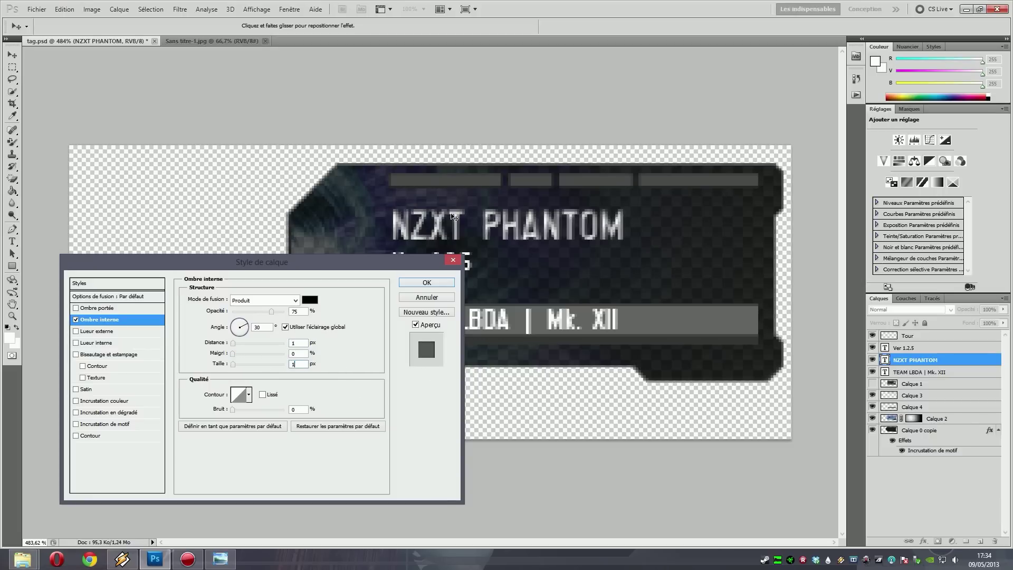
pyautogui.moveTo(249, 328)
pyautogui.mouseDown()
pyautogui.moveTo(244, 344)
pyautogui.moveTo(254, 335)
pyautogui.moveTo(233, 323)
pyautogui.mouseUp()
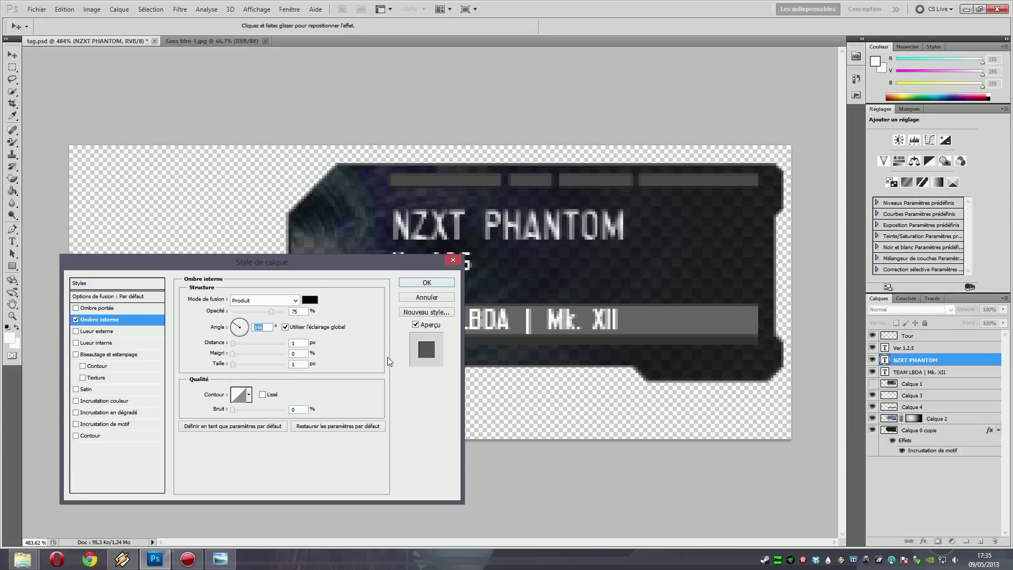
pyautogui.moveTo(349, 265)
pyautogui.mouseDown()
pyautogui.moveTo(374, 364)
pyautogui.moveTo(362, 254)
pyautogui.mouseUp()
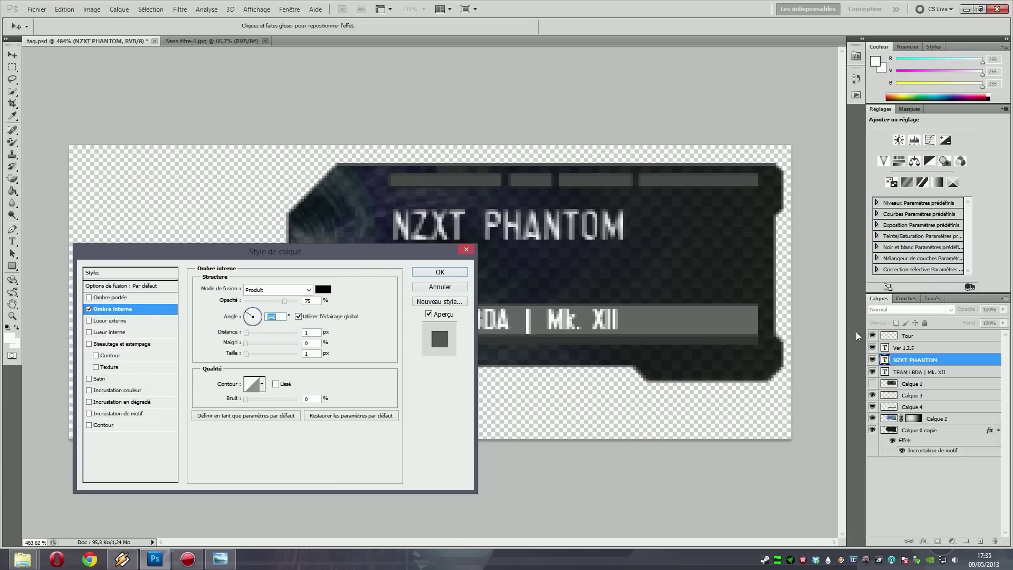
pyautogui.click(439, 271)
# Give the Ver 1.2.5 text layer an inner shadow with distance 1 px and size 1 px
pyautogui.click(928, 347)
pyautogui.rightClick(927, 347)
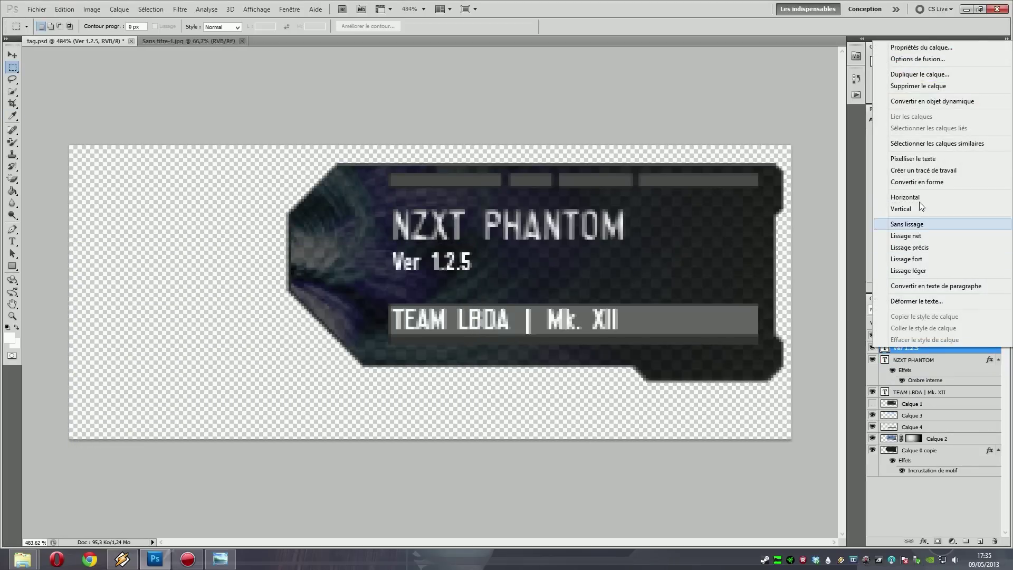
pyautogui.click(938, 57)
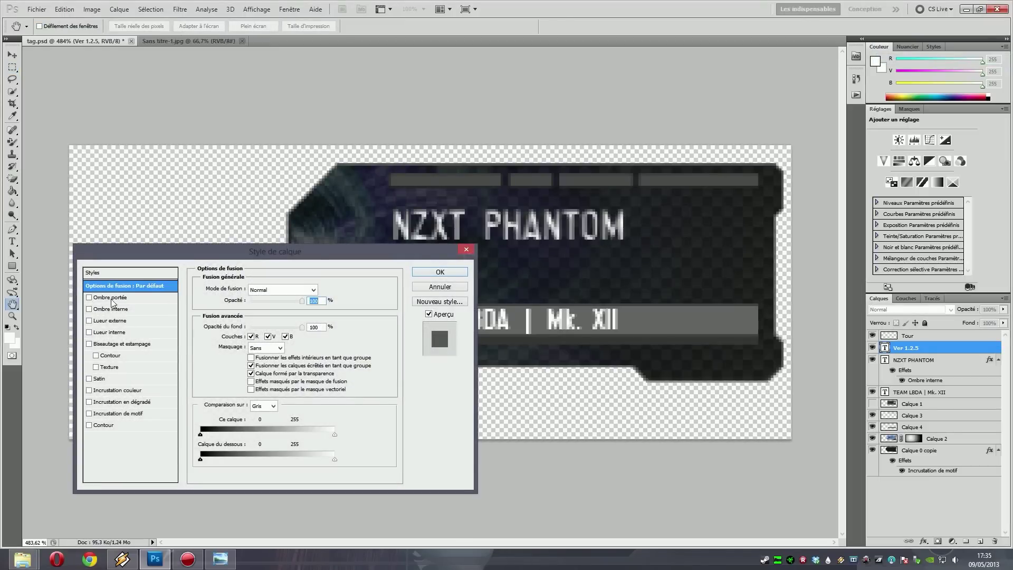
pyautogui.click(113, 309)
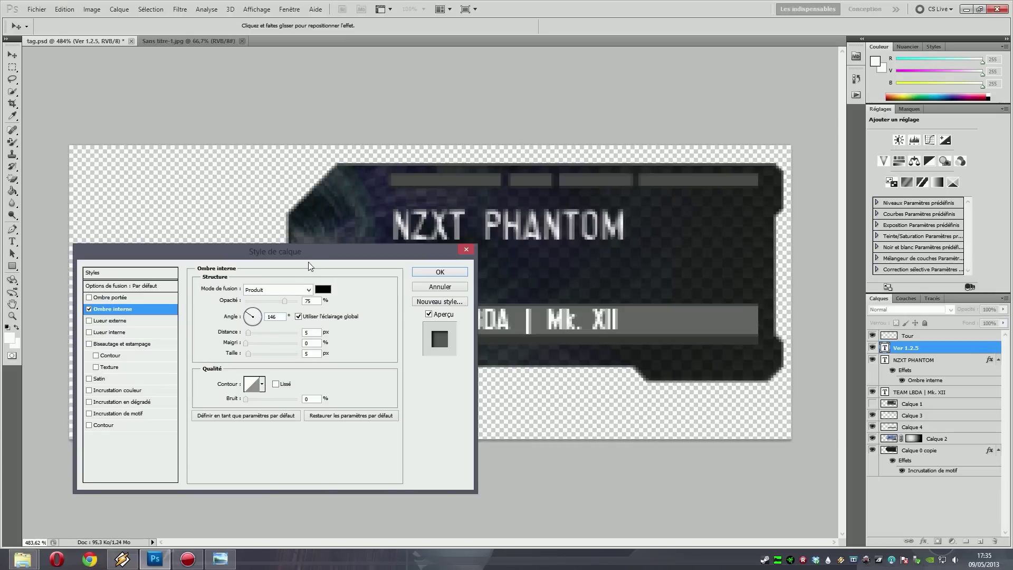
pyautogui.moveTo(313, 257); pyautogui.dragTo(354, 252)
pyautogui.doubleClick(355, 323)
pyautogui.write('1')
pyautogui.press('Tab')
pyautogui.press('Tab')
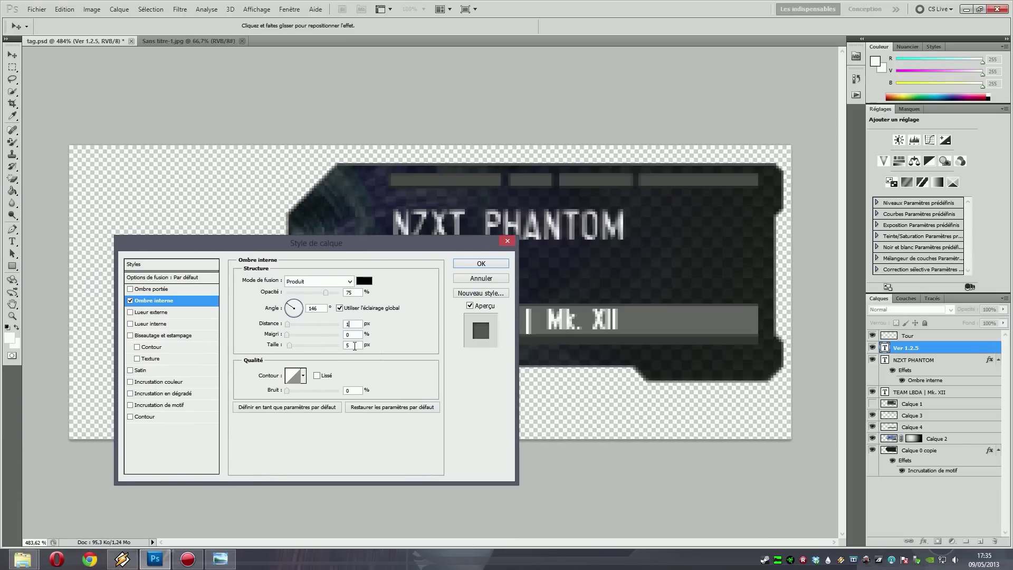
pyautogui.write('1')
pyautogui.hotkey('shift', 'Tab')
pyautogui.moveTo(405, 245); pyautogui.dragTo(438, 196)
pyautogui.click(515, 214)
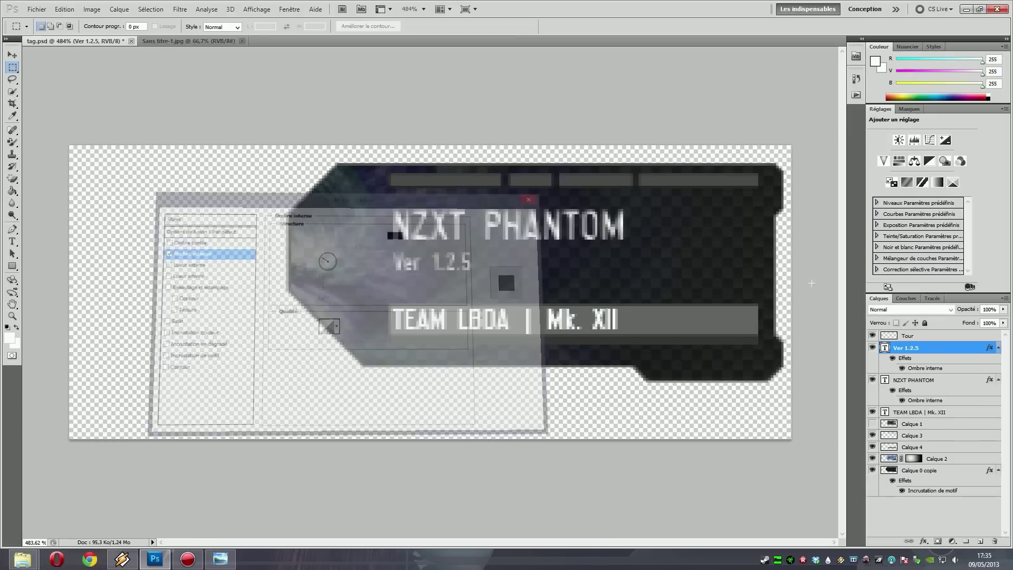
# Lower the opacity of the NZXT PHANTOM text layer to about 67%
pyautogui.click(917, 384)
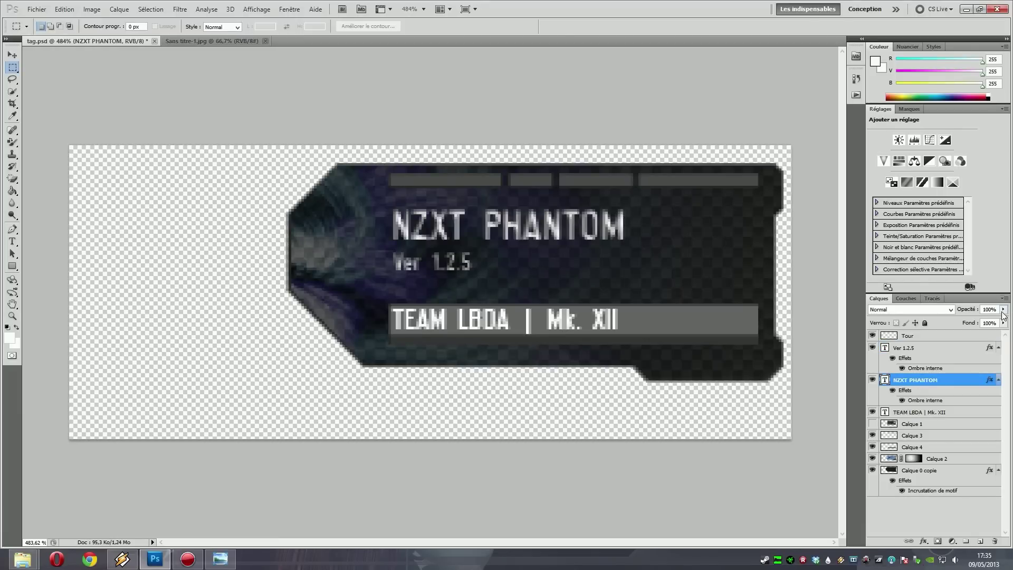
pyautogui.click(1003, 310)
pyautogui.moveTo(997, 322); pyautogui.dragTo(986, 324)
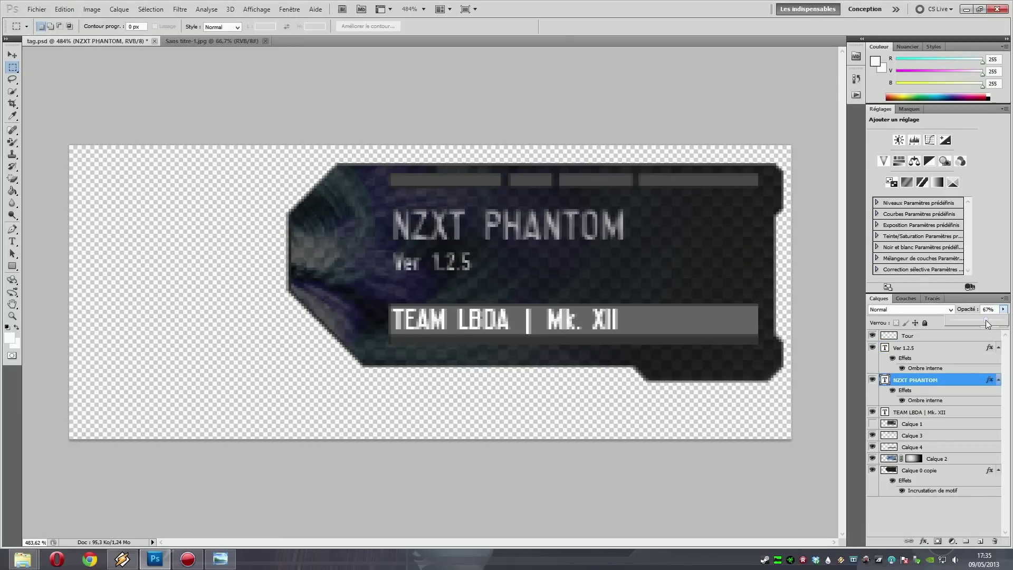
pyautogui.click(986, 320)
# Lower the opacity of the Ver 1.2.5 text layer to 80% and save the document
pyautogui.click(915, 350)
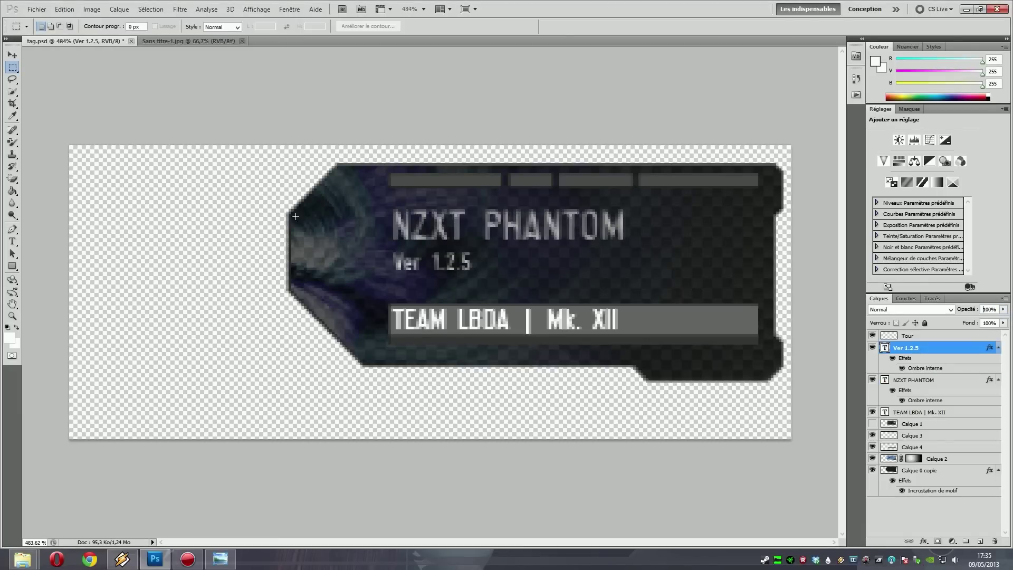
pyautogui.click(1003, 310)
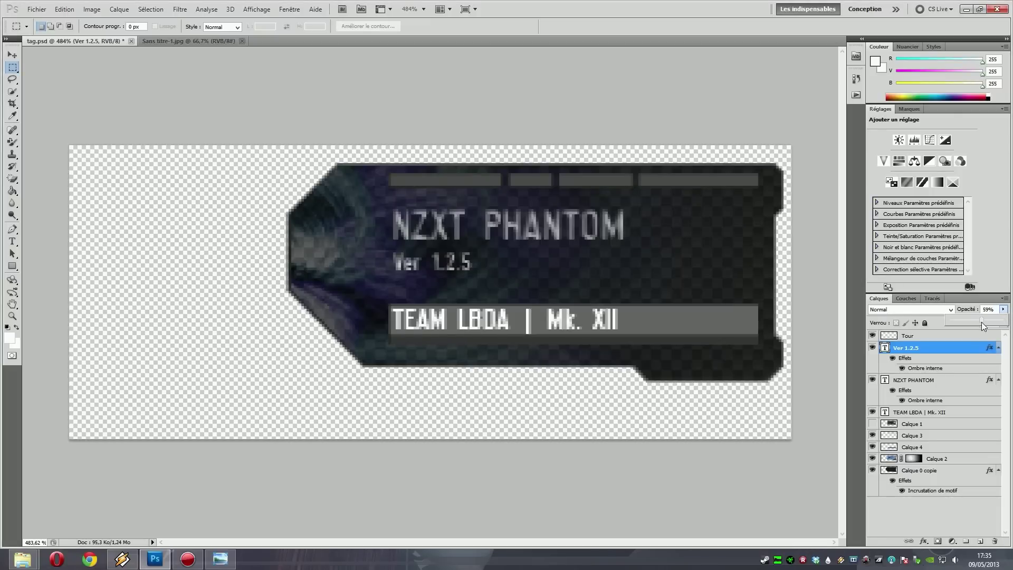
pyautogui.moveTo(982, 323); pyautogui.dragTo(993, 322)
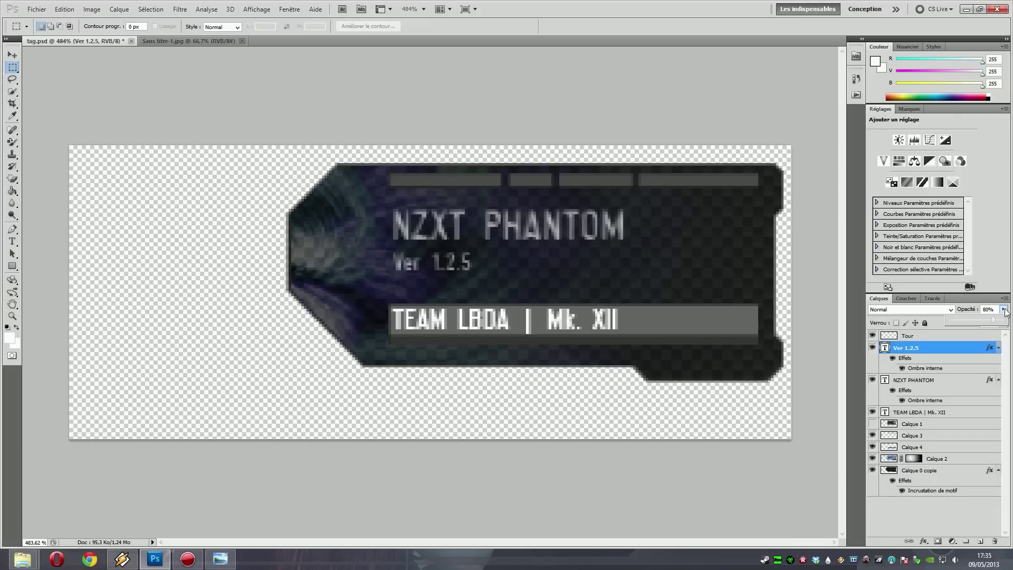
pyautogui.click(1003, 311)
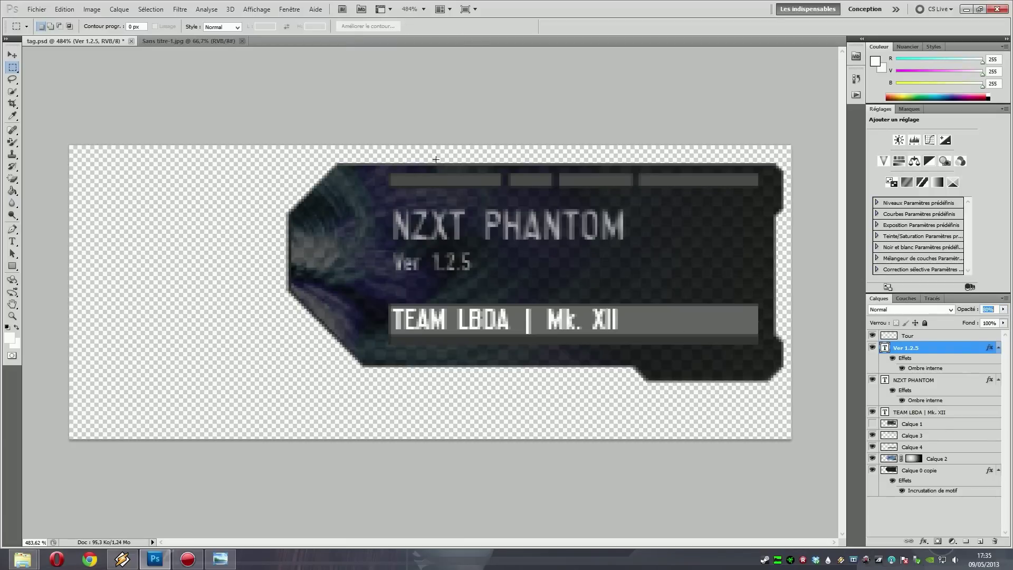
pyautogui.hotkey('ctrl', 's')
# Show Calque 1, copy its blue apple icon through a rectangular selection onto a new layer, and hide Calque 1 again
pyautogui.click(872, 424)
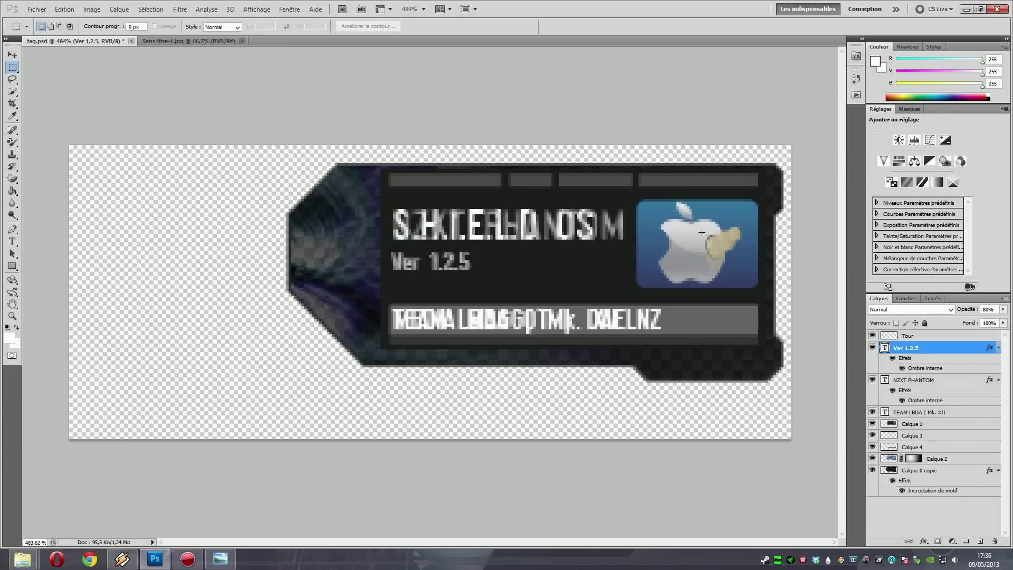
pyautogui.scroll(3, 702, 232)
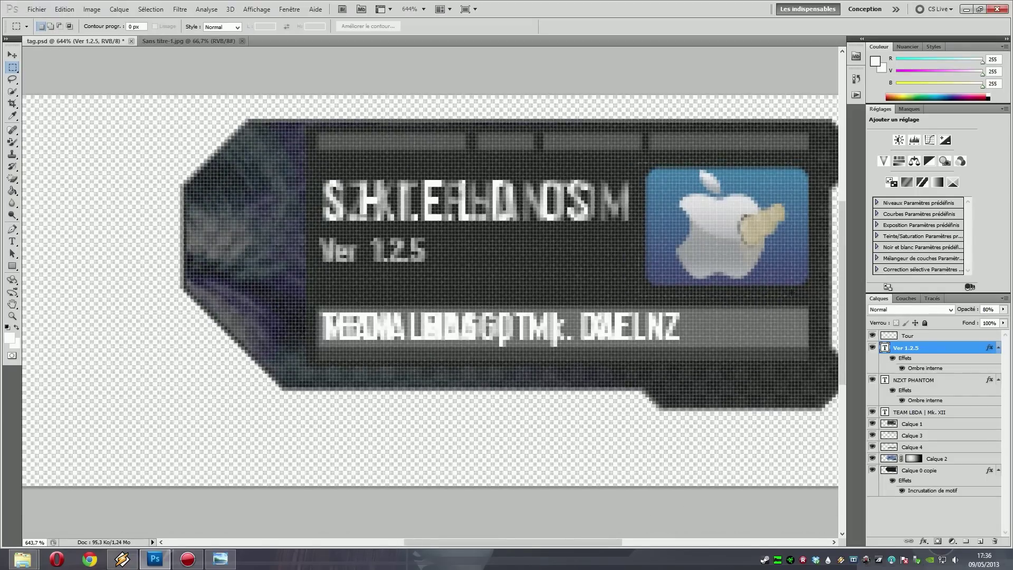
pyautogui.moveTo(638, 162); pyautogui.dragTo(816, 292)
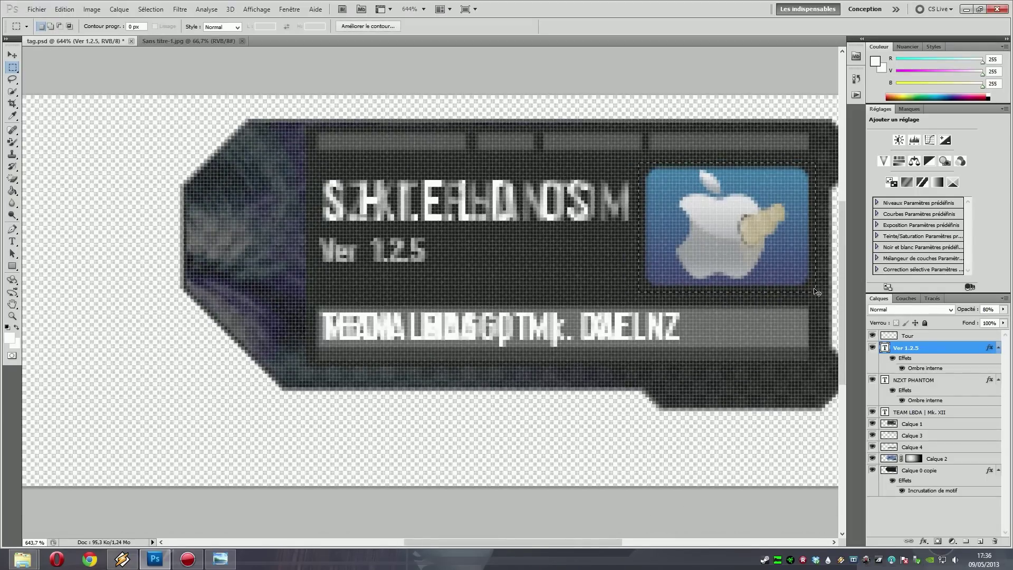
pyautogui.hotkey('ctrl', 'c')
pyautogui.click(502, 209)
pyautogui.click(930, 429)
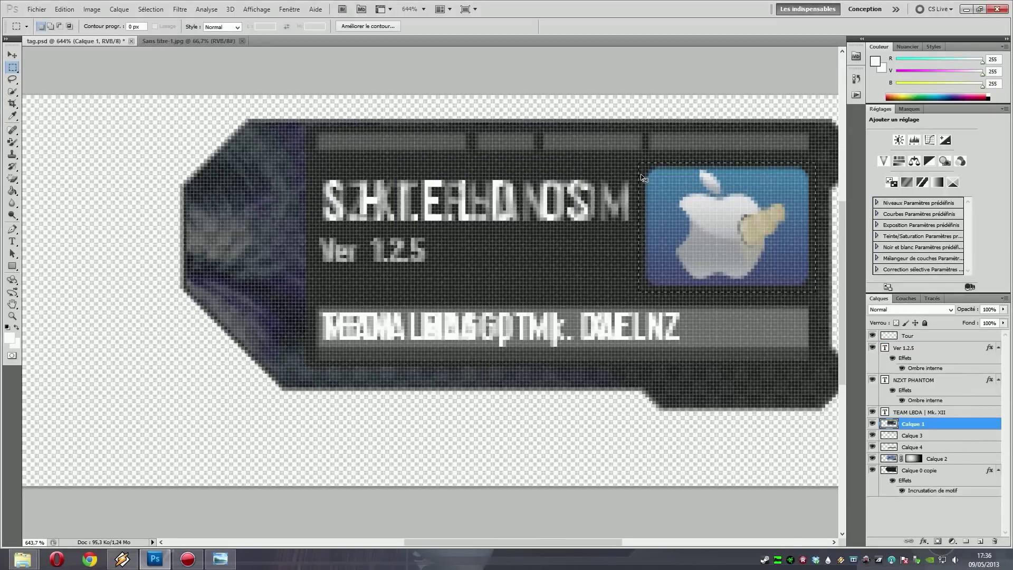
pyautogui.hotkey('ctrl', 'j')
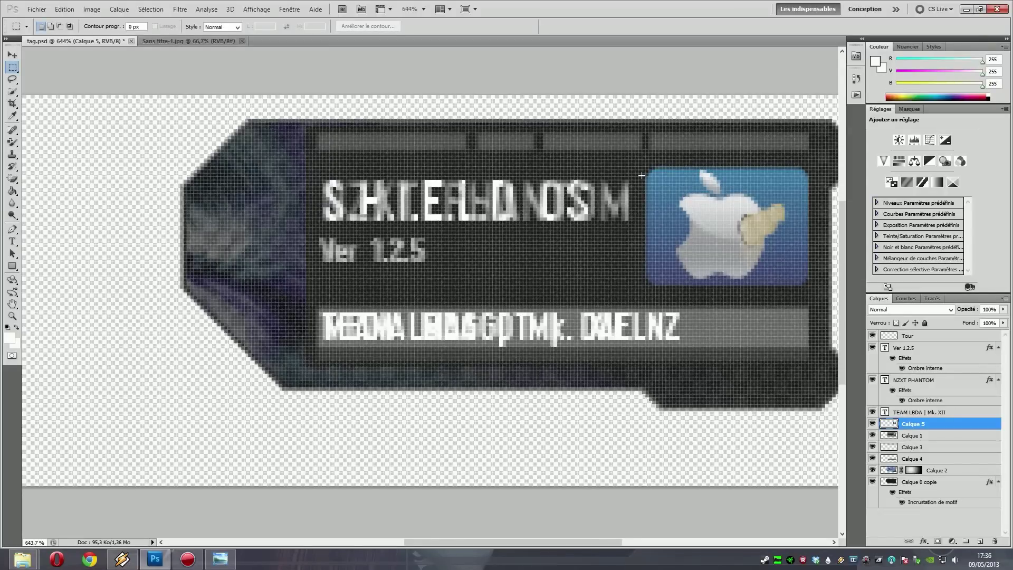
pyautogui.click(873, 436)
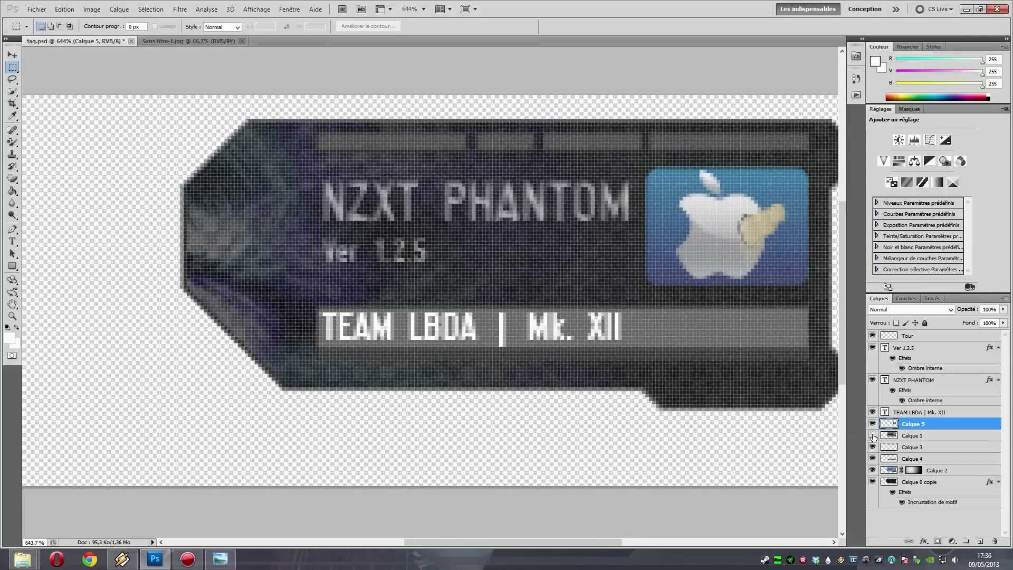
pyautogui.scroll(-2, 781, 249)
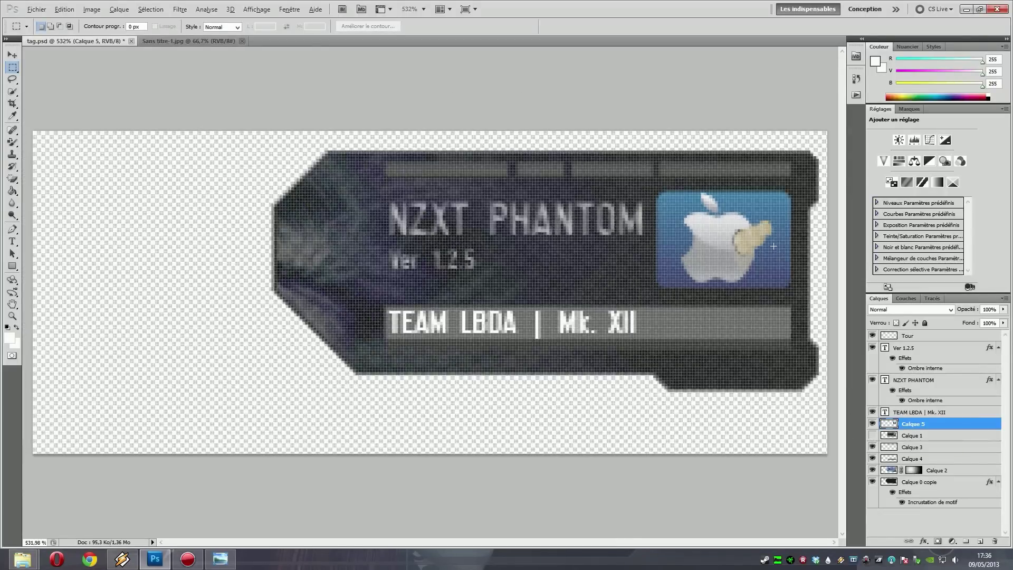
pyautogui.press('alt')
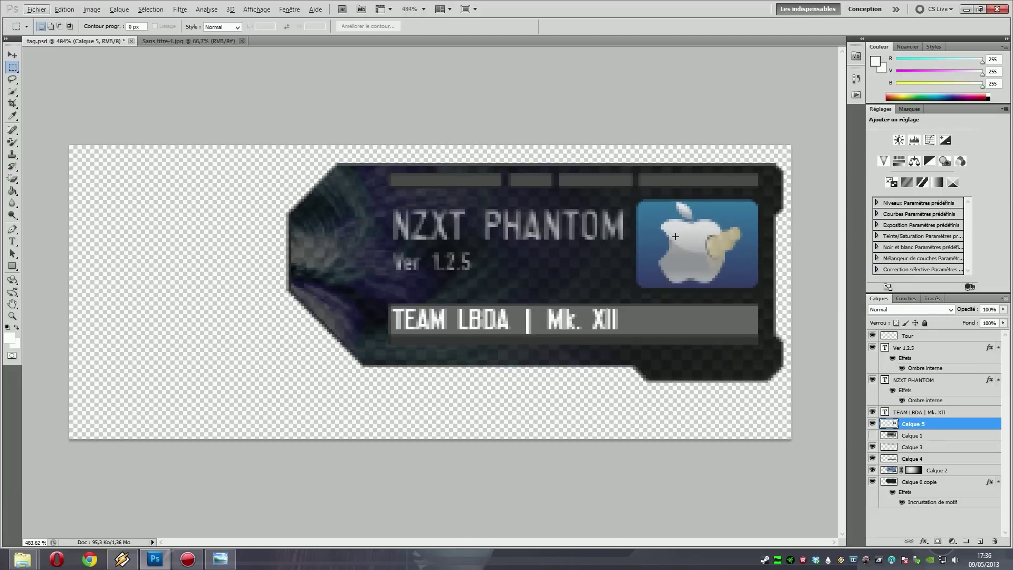
# Activate the Magic Eraser tool and examine the copied apple icon's pixels up close
pyautogui.click(13, 180)
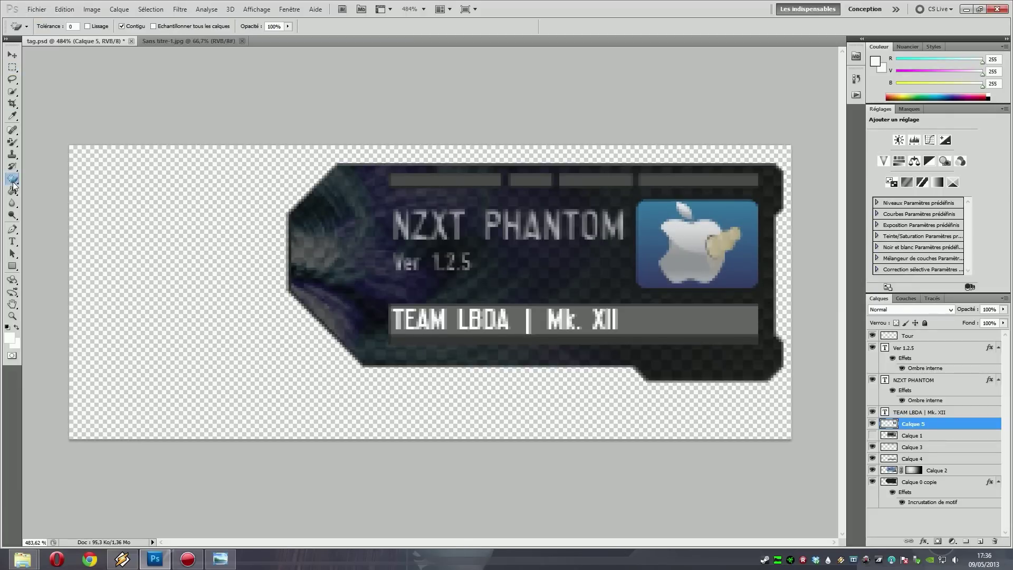
pyautogui.scroll(7, 752, 219)
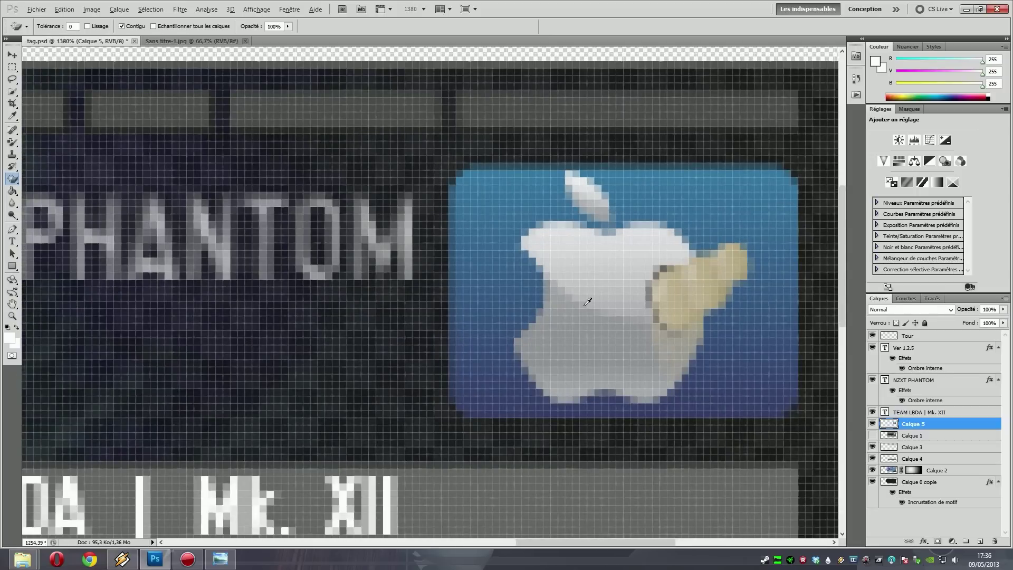
pyautogui.scroll(-6, 583, 299)
pyautogui.scroll(-1, 583, 301)
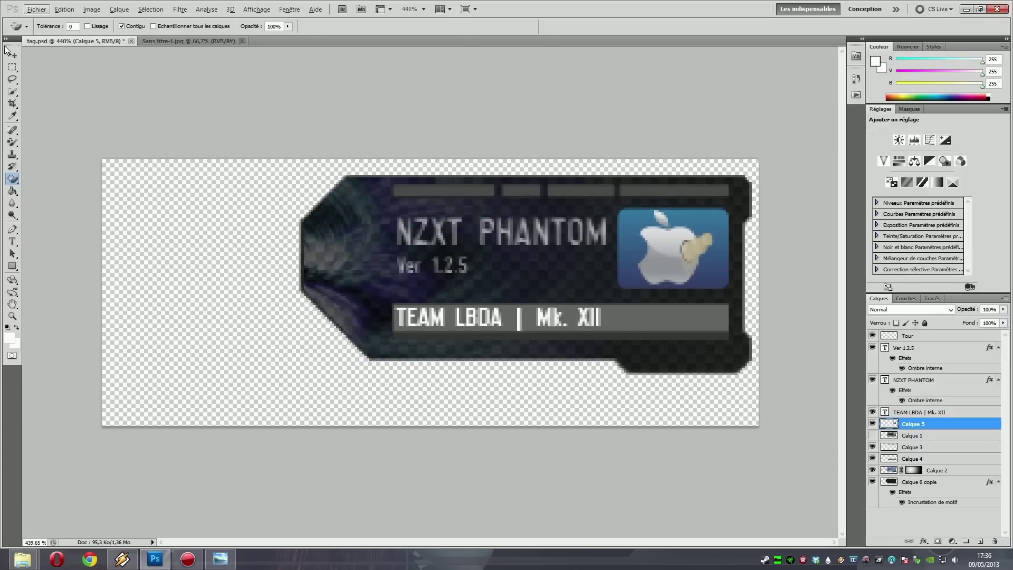
# Delete the apple from the middle of the icon on Calque 5 through a rectangular selection, and deselect
pyautogui.click(12, 67)
pyautogui.scroll(6, 808, 248)
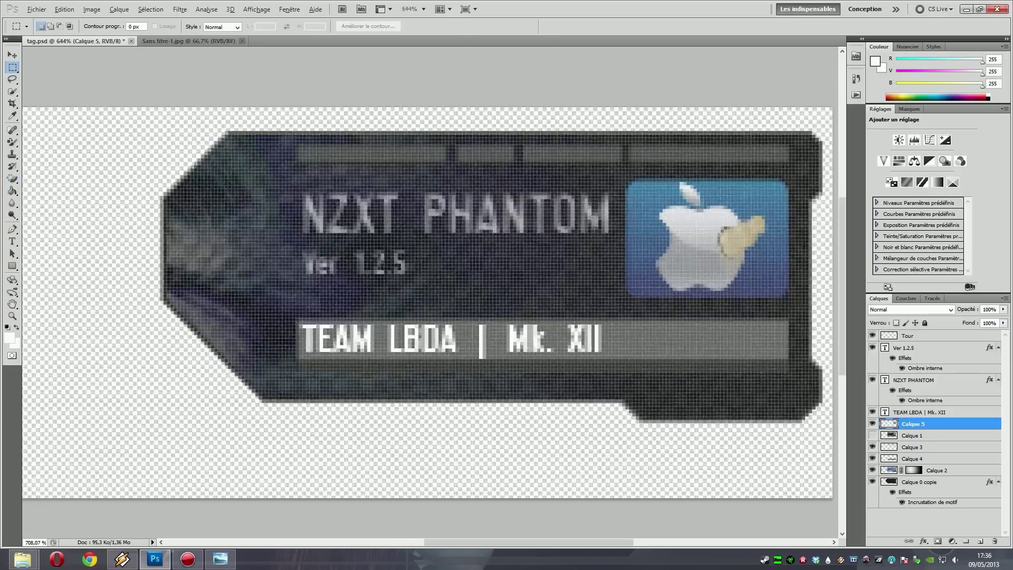
pyautogui.press('alt')
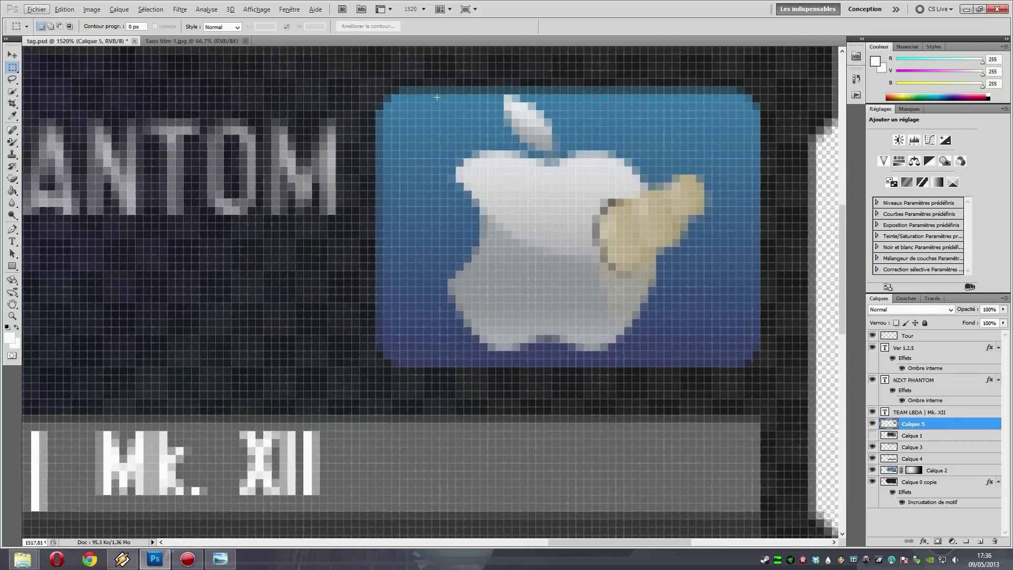
pyautogui.press('alt')
pyautogui.hotkey('ctrl', 'shift', 'd')
pyautogui.press('Delete')
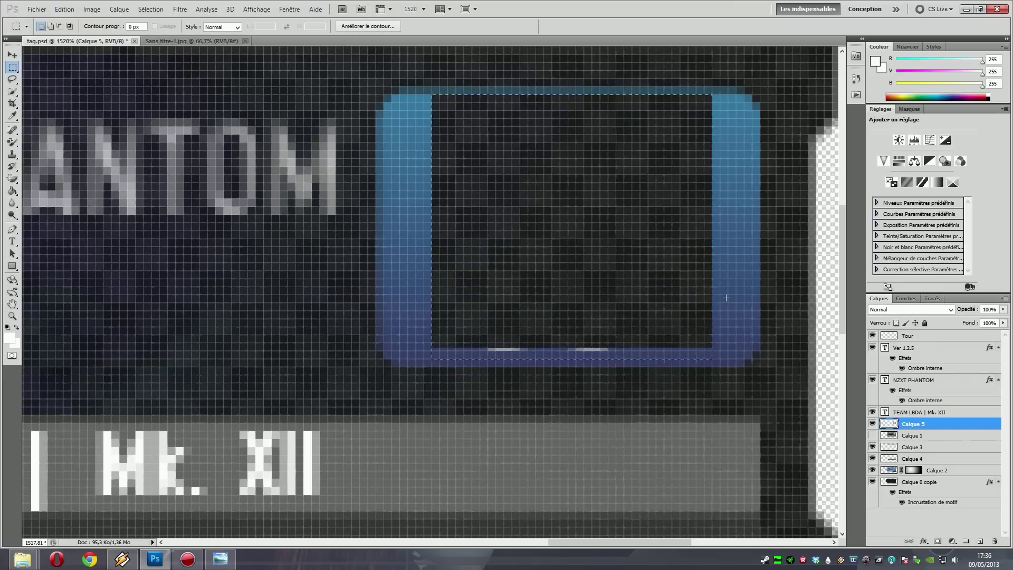
pyautogui.hotkey('ctrl', 'd')
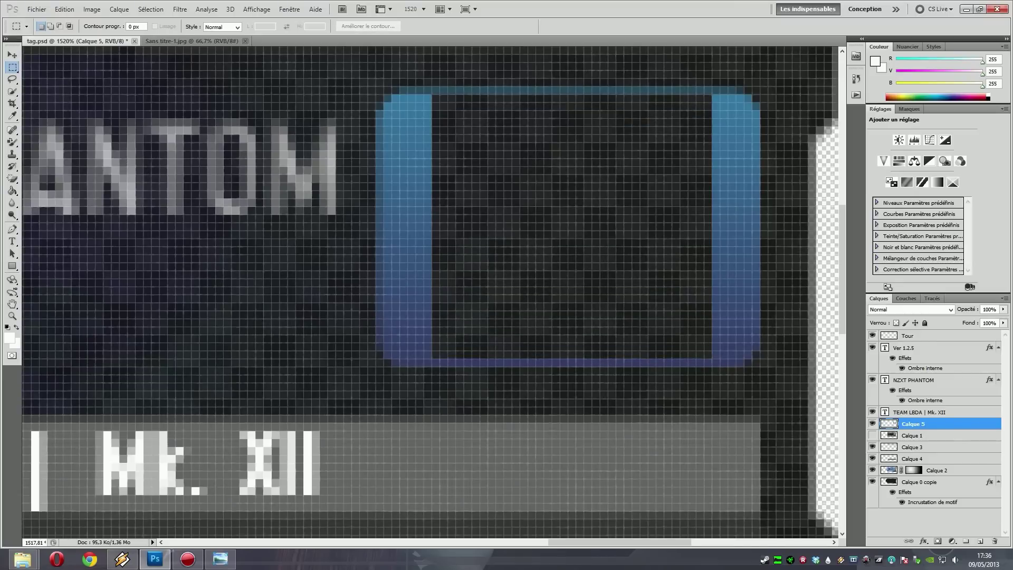
# Set up the Gradient tool with the foreground-to-background preset, sampling the icon's upper blue (53, 123, 164) as foreground and its lower dark blue as background
pyautogui.click(12, 191)
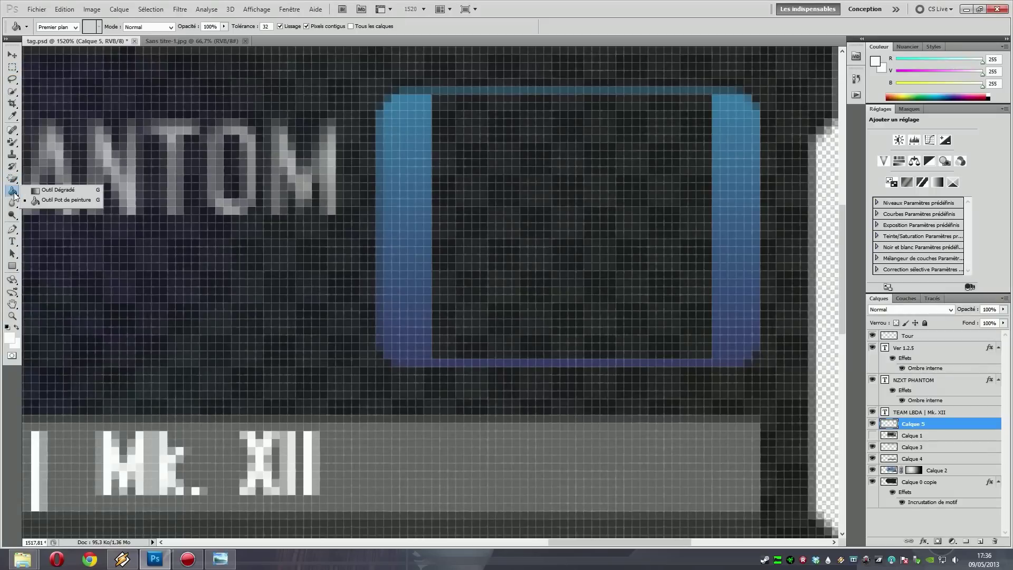
pyautogui.click(53, 191)
pyautogui.click(78, 26)
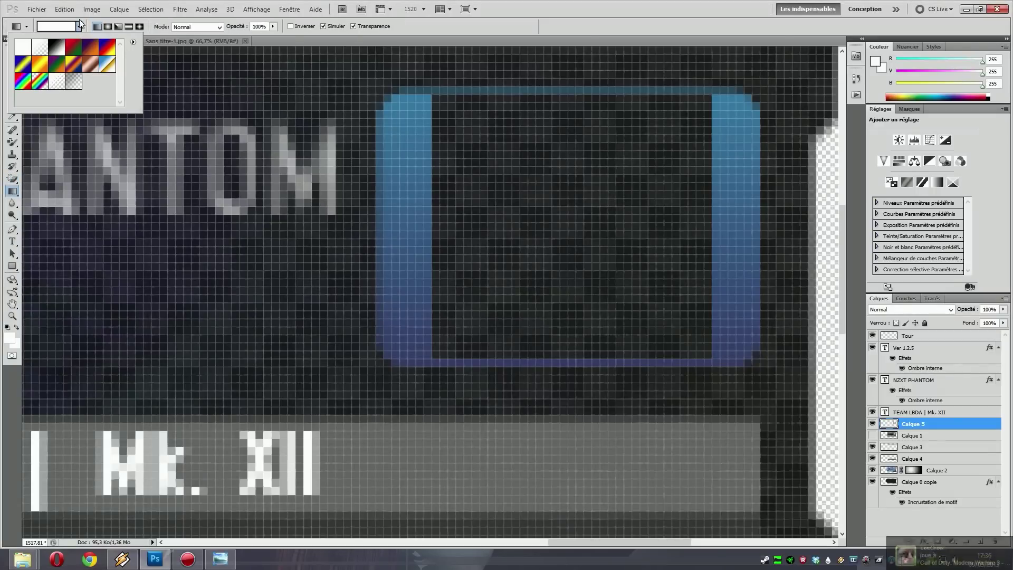
pyautogui.doubleClick(23, 45)
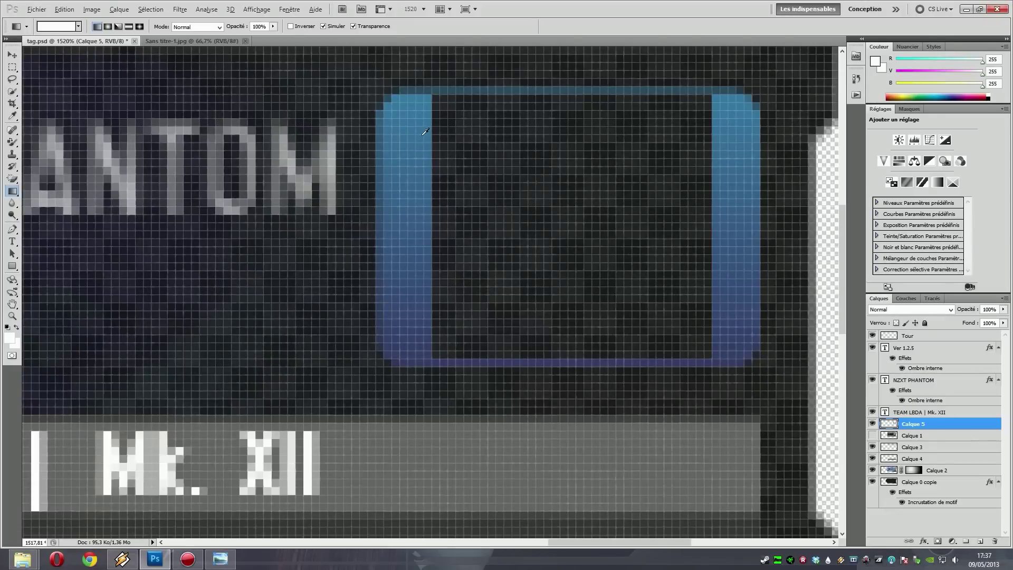
pyautogui.keyDown('alt'); pyautogui.click(423, 94); pyautogui.keyUp('alt')
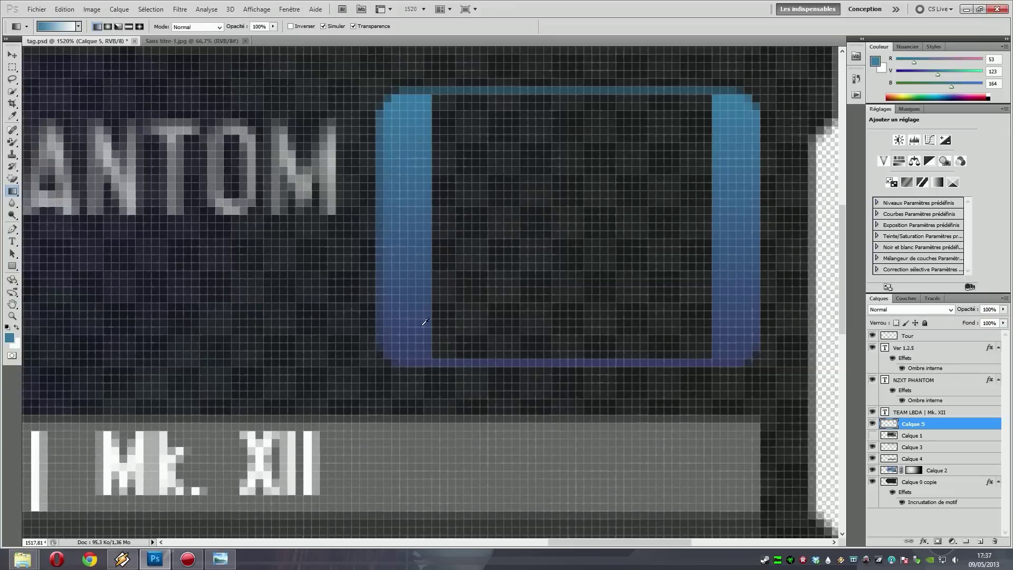
pyautogui.press('x')
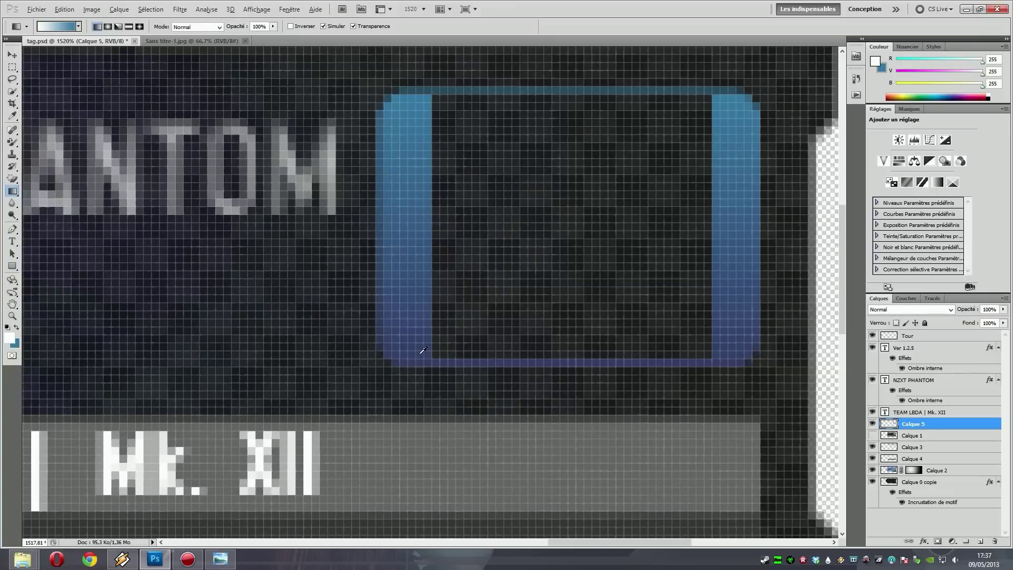
pyautogui.keyDown('alt'); pyautogui.click(423, 351); pyautogui.keyUp('alt')
pyautogui.press('x')
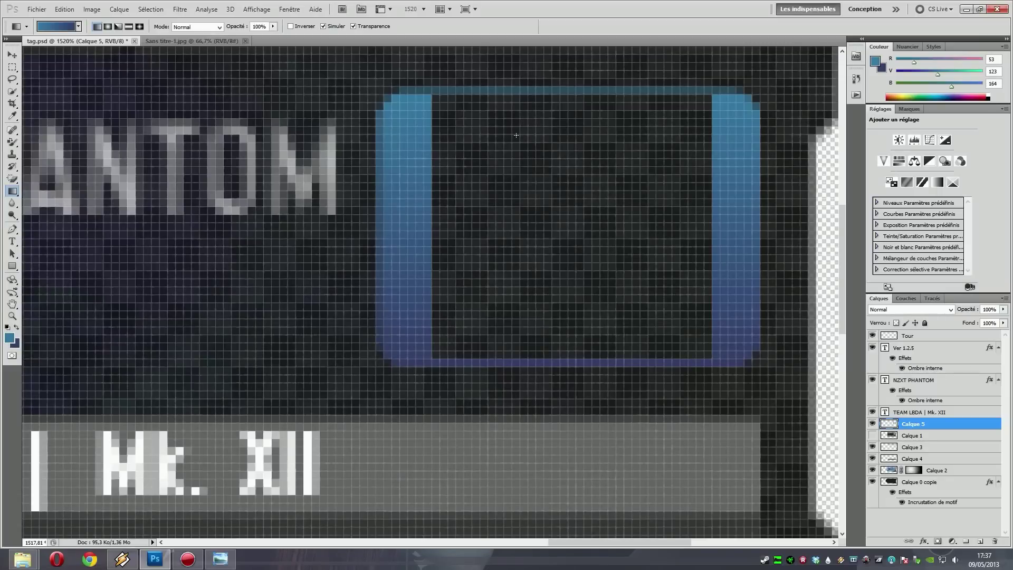
pyautogui.moveTo(486, 107); pyautogui.dragTo(527, 334)
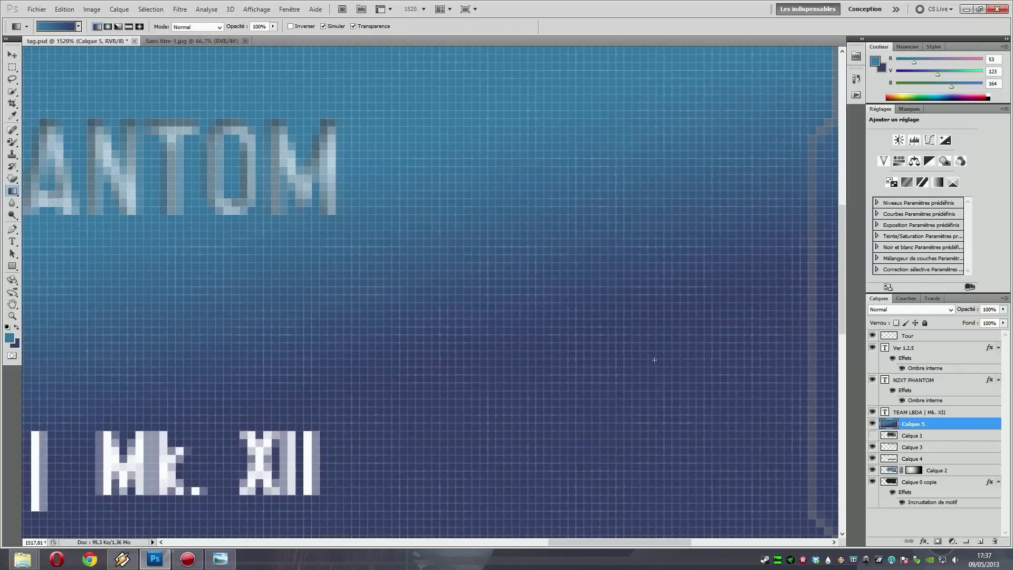
pyautogui.hotkey('ctrl', 'z')
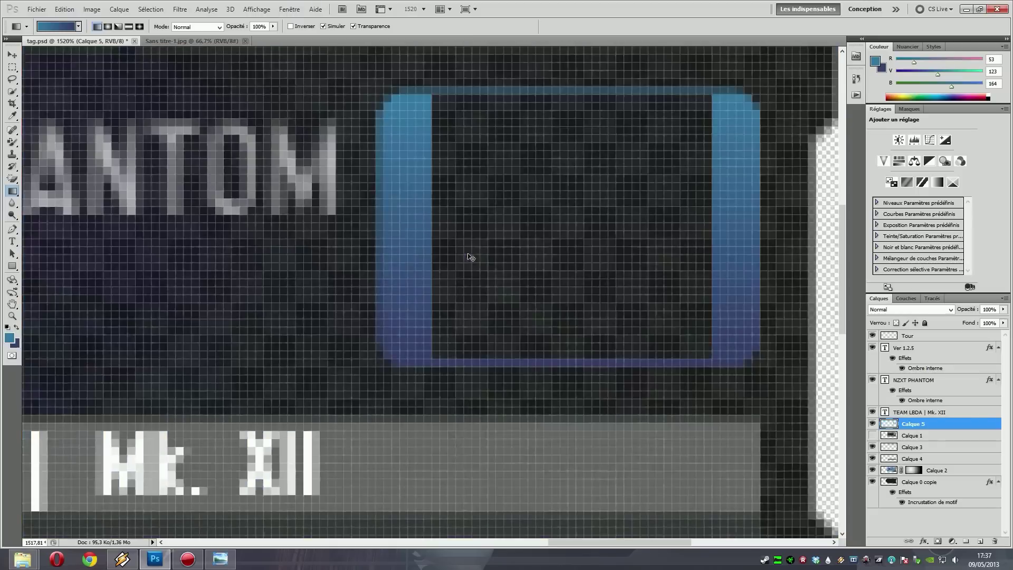
pyautogui.moveTo(537, 116); pyautogui.dragTo(537, 275)
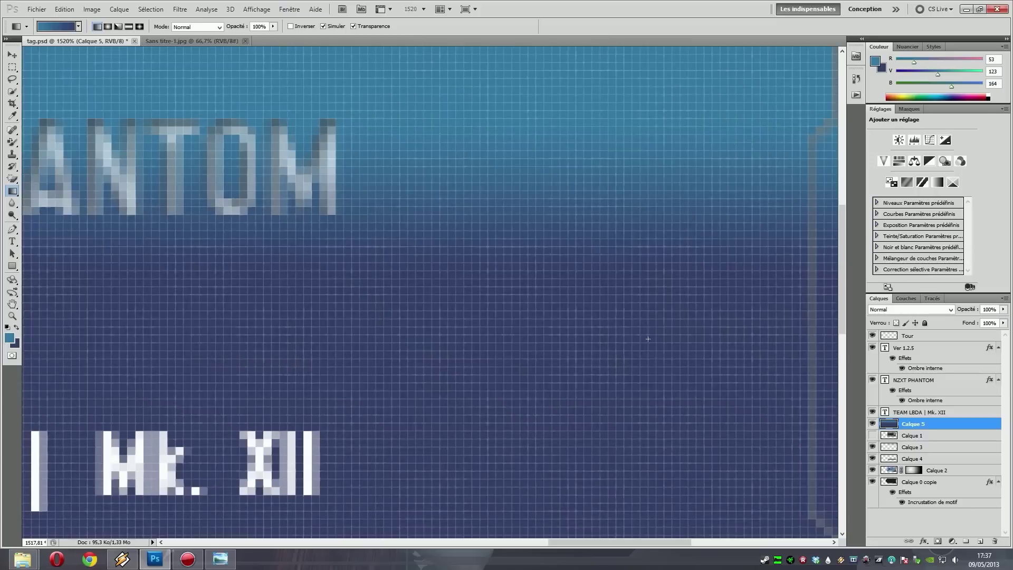
pyautogui.hotkey('ctrl', '-')
pyautogui.hotkey('ctrl', '-')
pyautogui.hotkey('ctrl', '-')
pyautogui.hotkey('ctrl', '-')
pyautogui.hotkey('ctrl', '-')
pyautogui.hotkey('ctrl', '-')
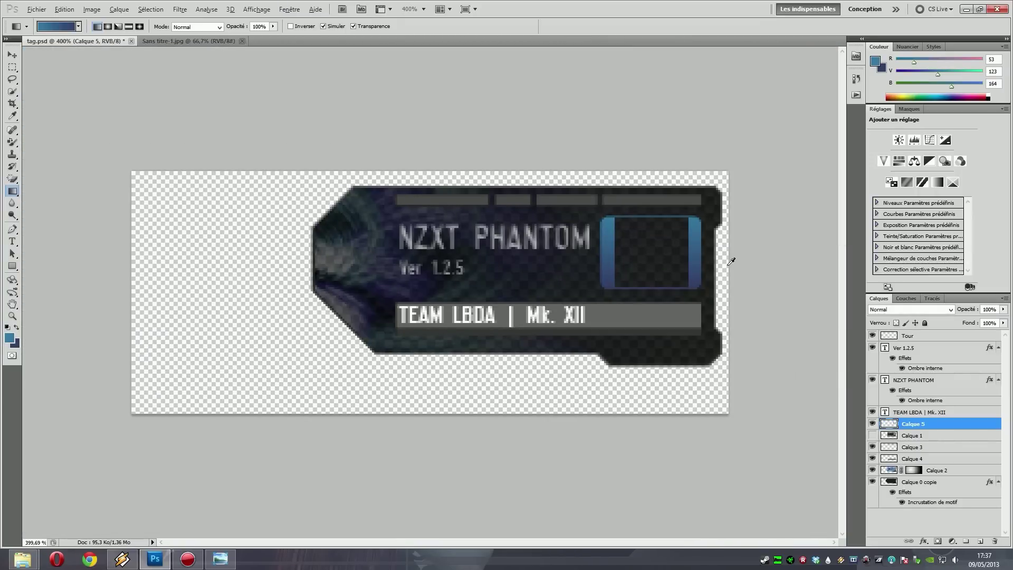
# Create a new layer Calque 6 filled with the blue gradient running down the icon's height, and place it beneath Calque 5
pyautogui.press('alt')
pyautogui.click(119, 9)
pyautogui.click(287, 22)
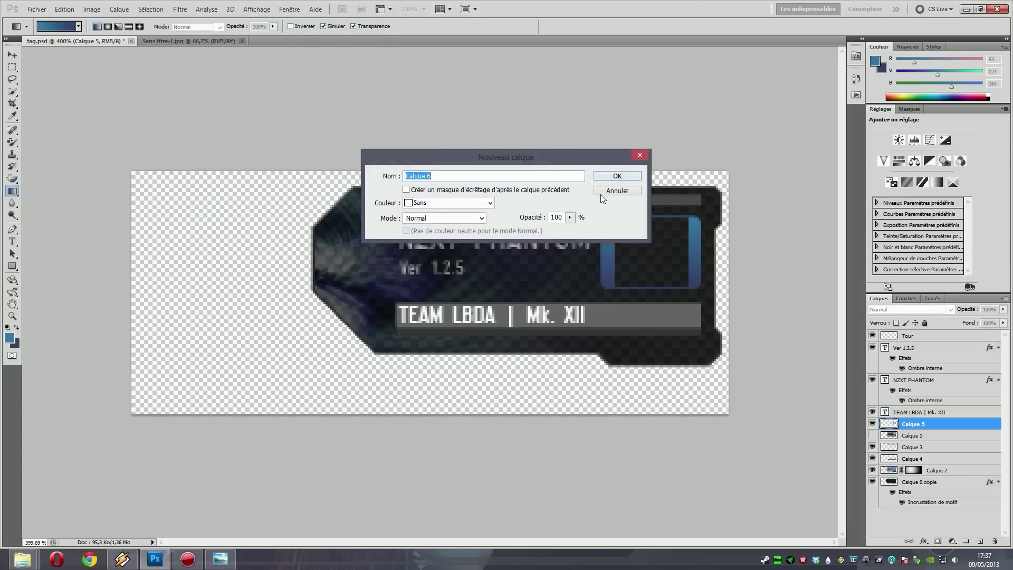
pyautogui.press('Return')
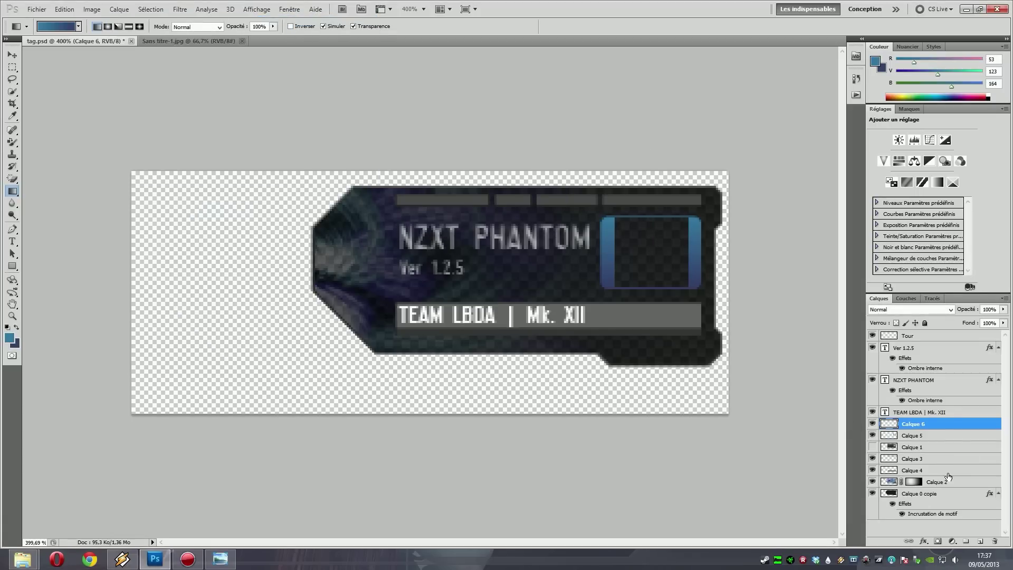
pyautogui.scroll(6, 679, 245)
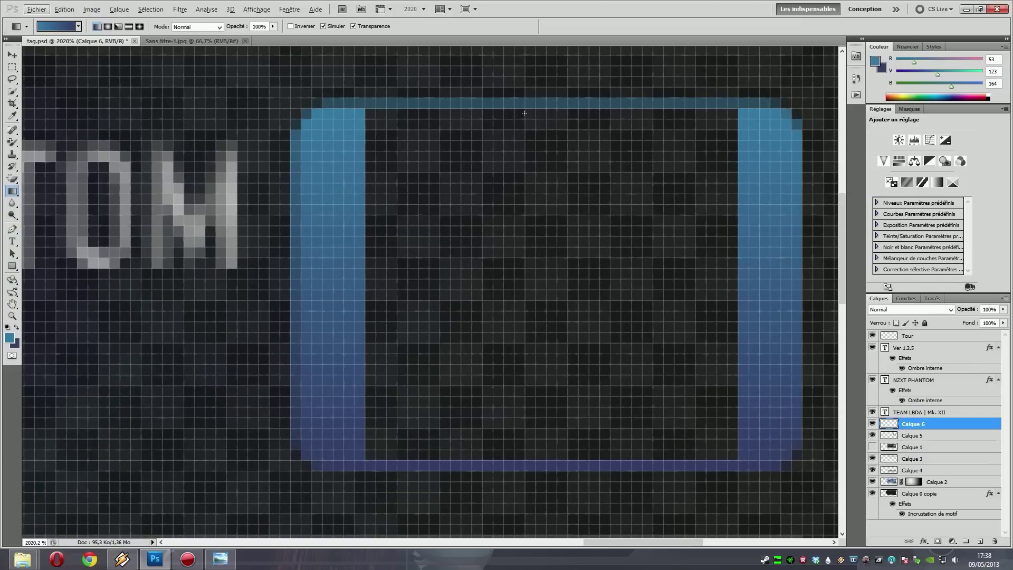
pyautogui.moveTo(525, 113); pyautogui.dragTo(559, 455)
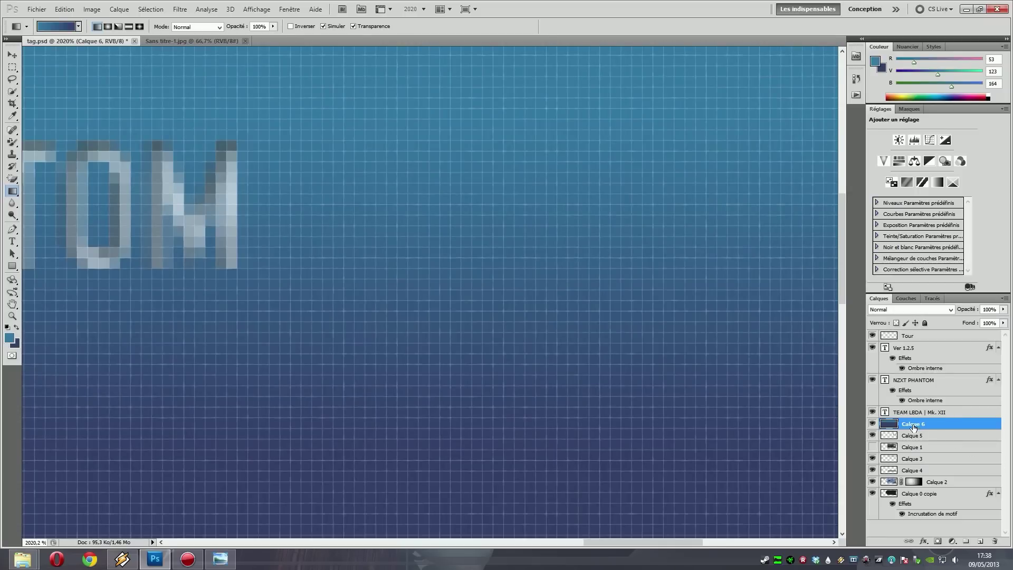
pyautogui.moveTo(914, 429); pyautogui.dragTo(897, 445)
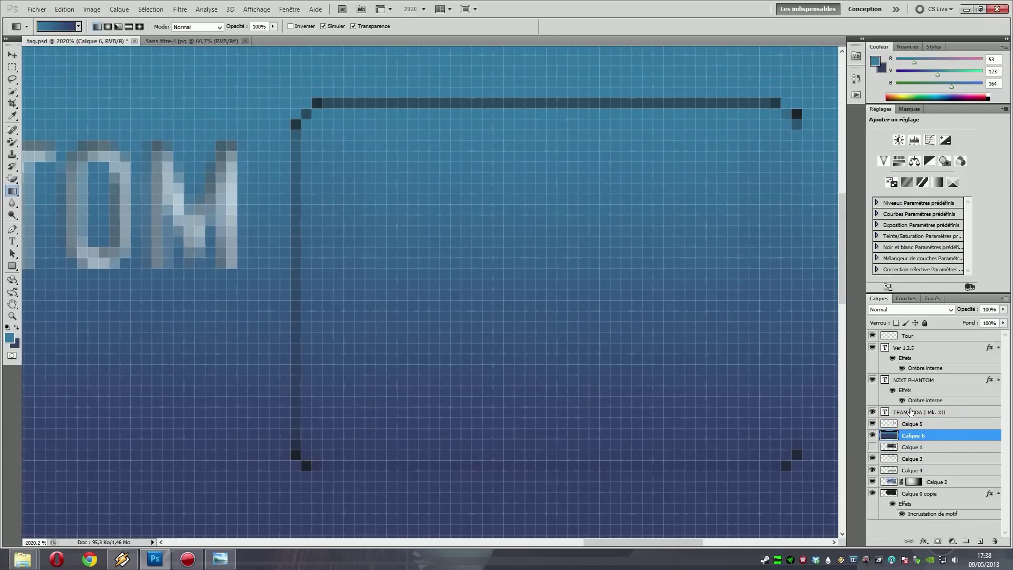
# Trim the Calque 6 gradient to the icon's empty centre by selecting that rectangle, inverting the selection, deleting the surroundings and deselecting
pyautogui.click(873, 436)
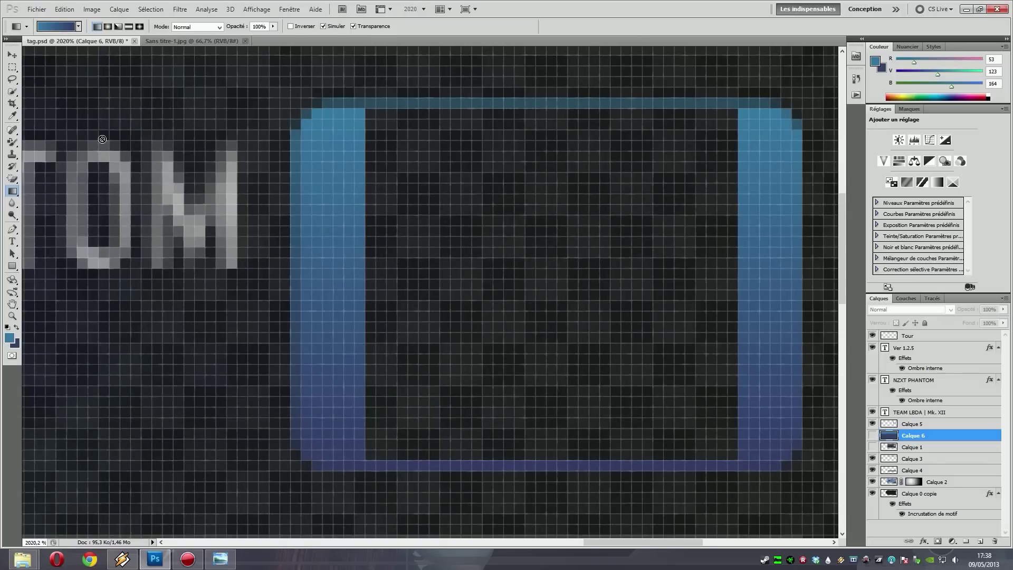
pyautogui.click(13, 67)
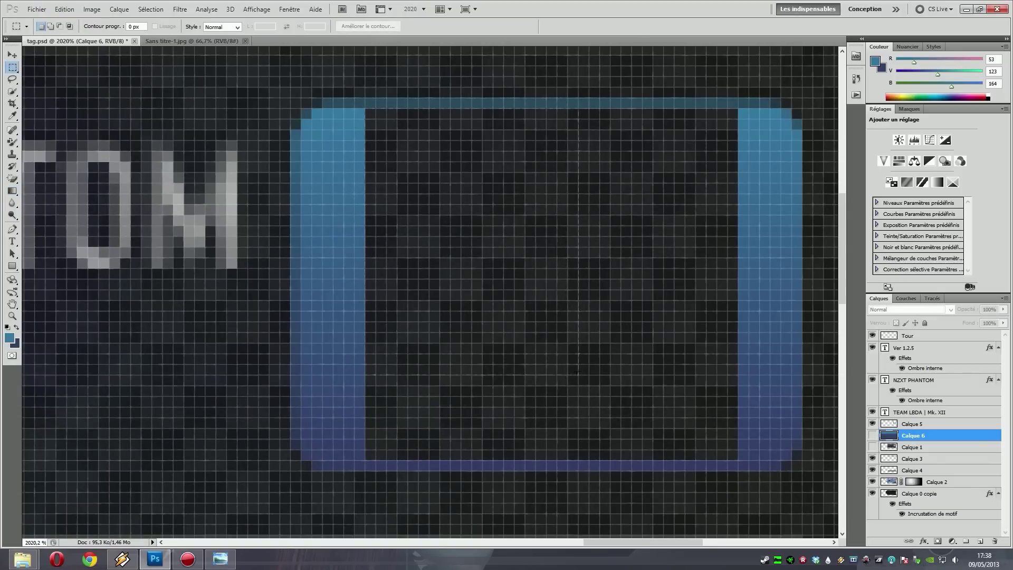
pyautogui.moveTo(733, 462); pyautogui.dragTo(365, 109)
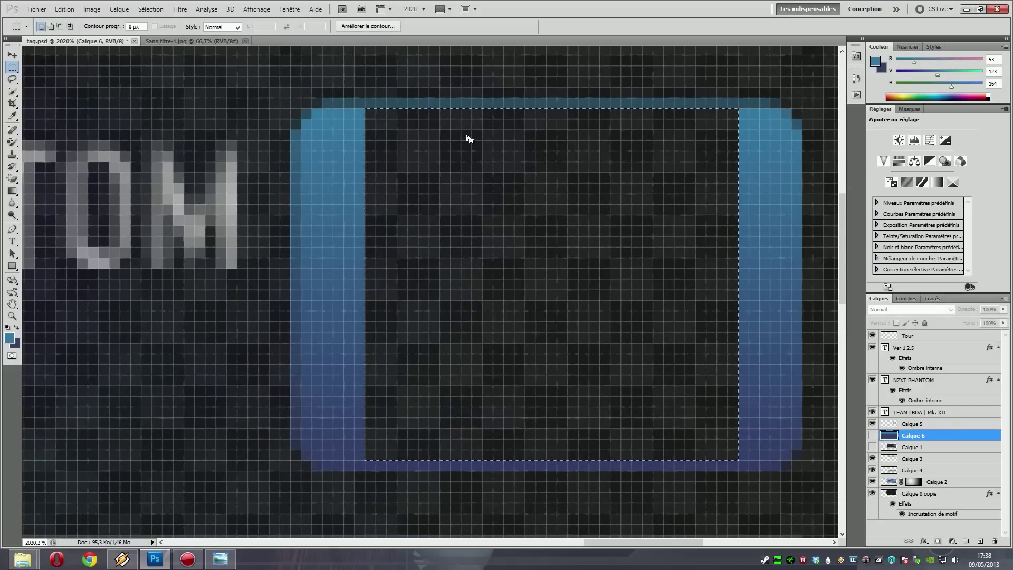
pyautogui.click(873, 435)
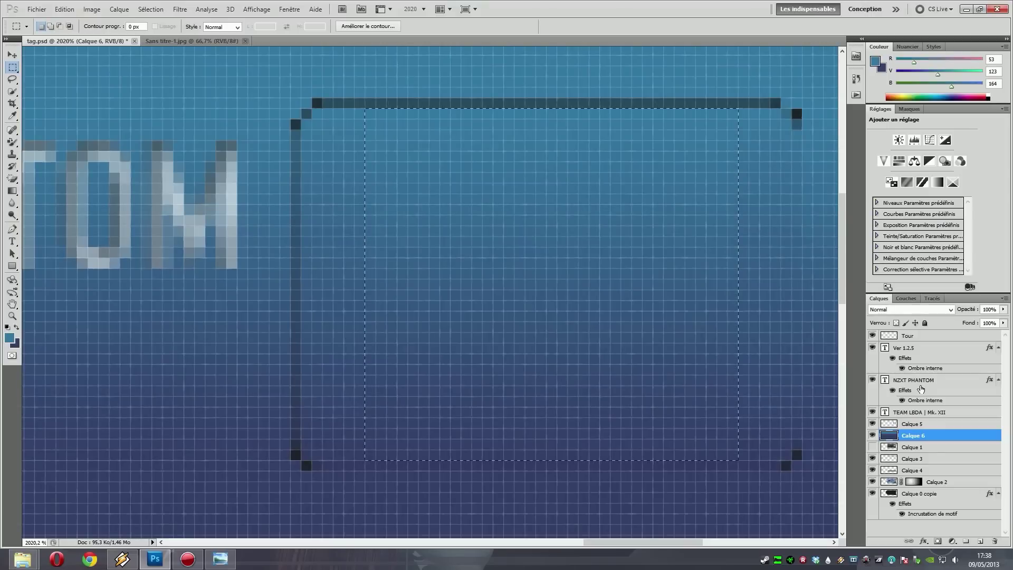
pyautogui.rightClick(475, 221)
pyautogui.click(576, 237)
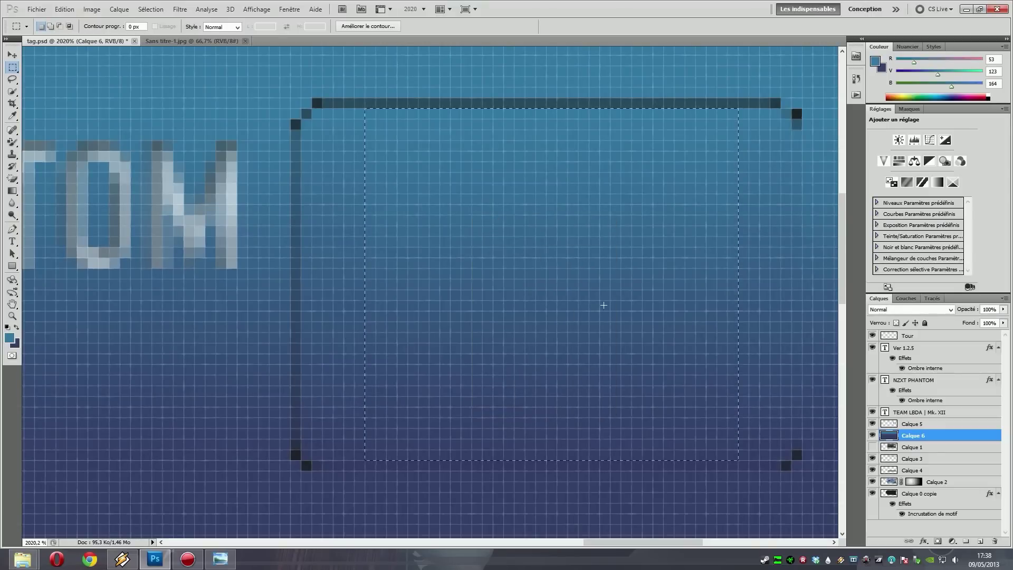
pyautogui.press('Delete')
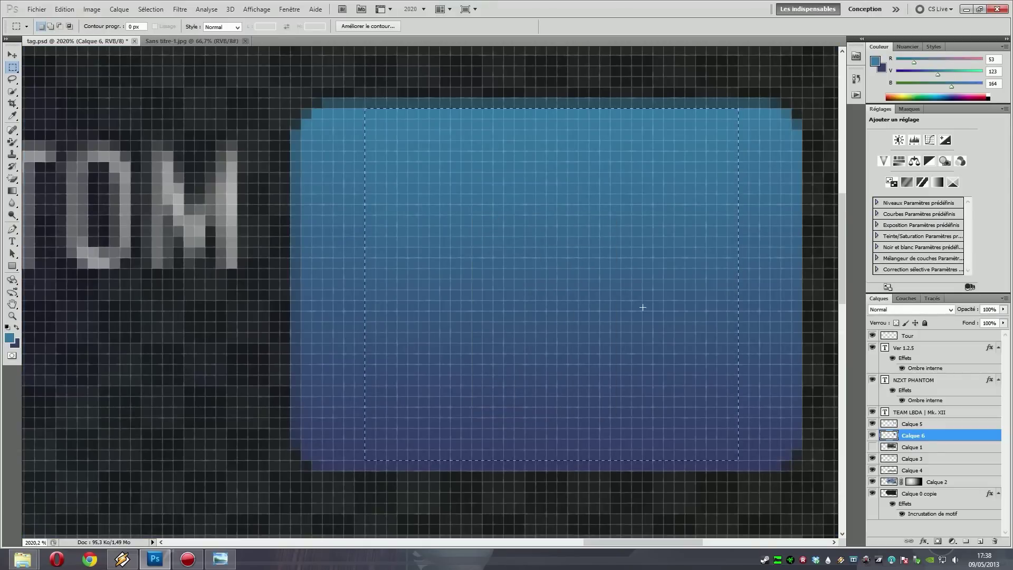
pyautogui.click(210, 151)
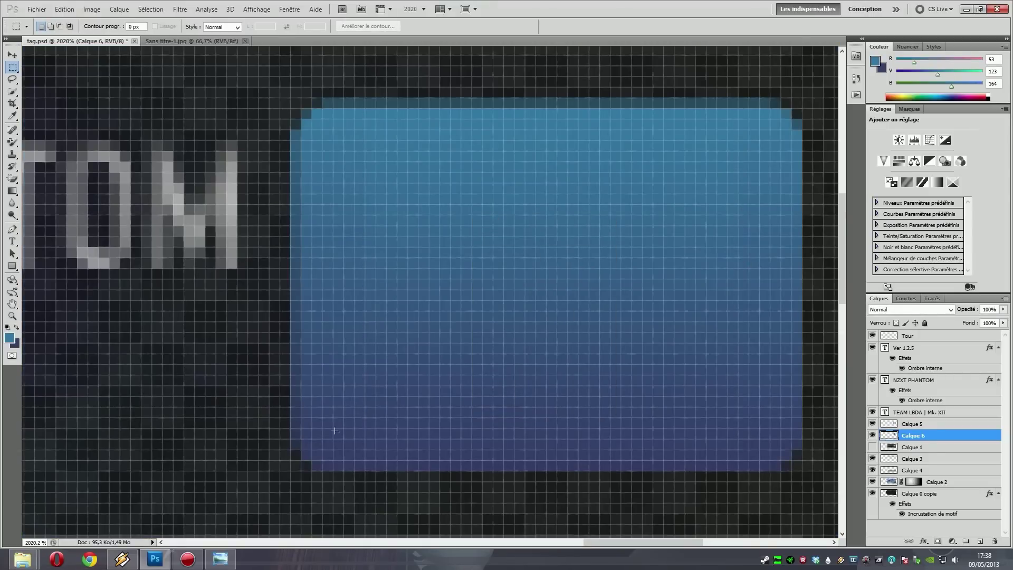
# Examine the filled icon up close and at full tag size, toggling Calque 5 and Calque 6 to compare their contents
pyautogui.scroll(-3, 482, 312)
pyautogui.scroll(-3, 500, 314)
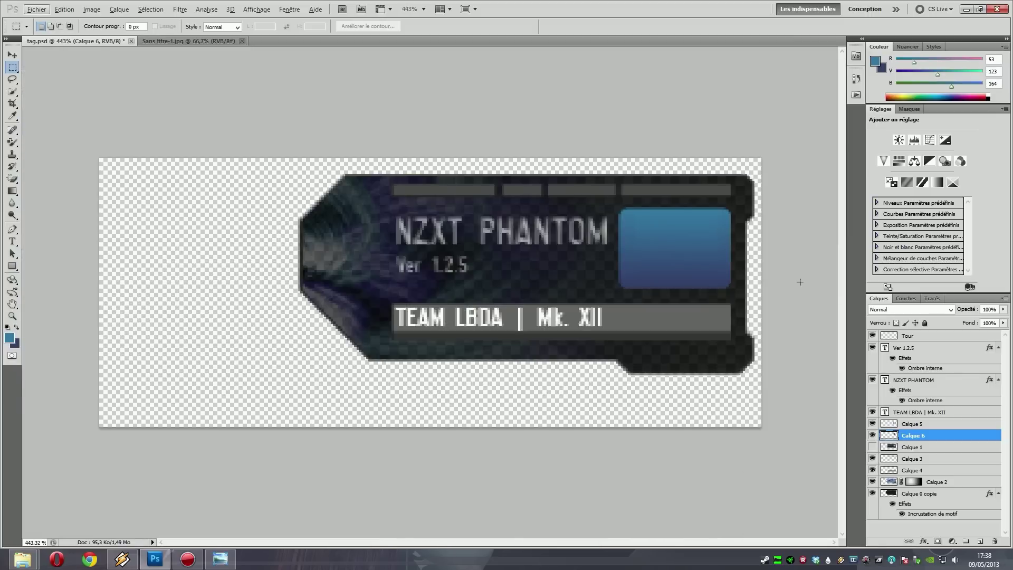
pyautogui.scroll(5, 753, 262)
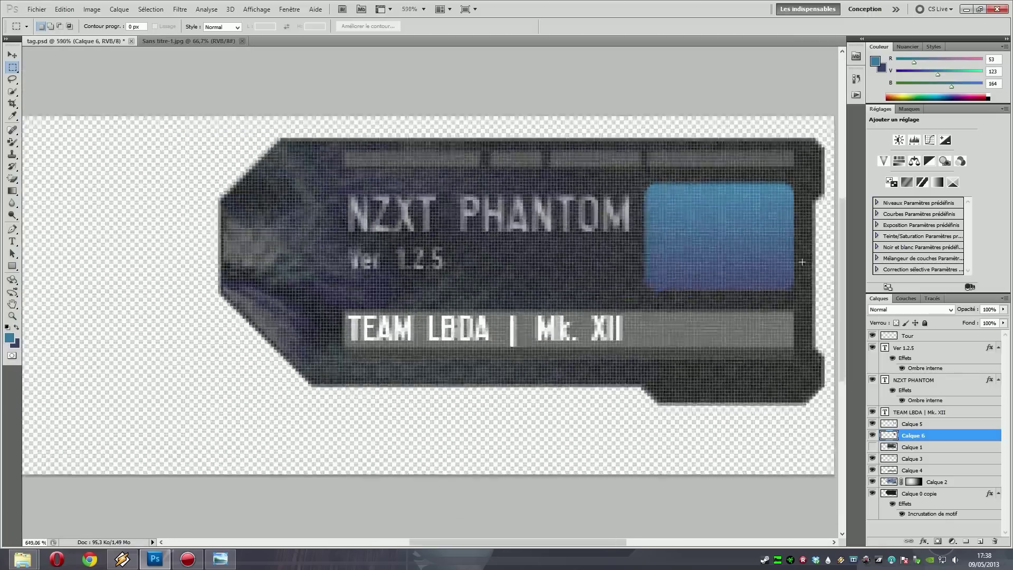
pyautogui.scroll(-4, 755, 242)
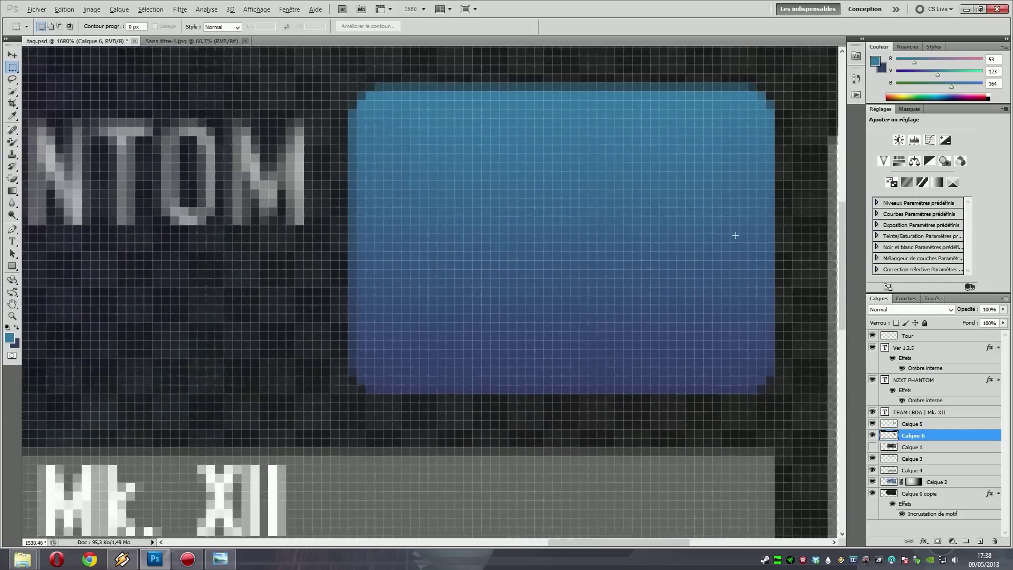
pyautogui.scroll(-2, 736, 237)
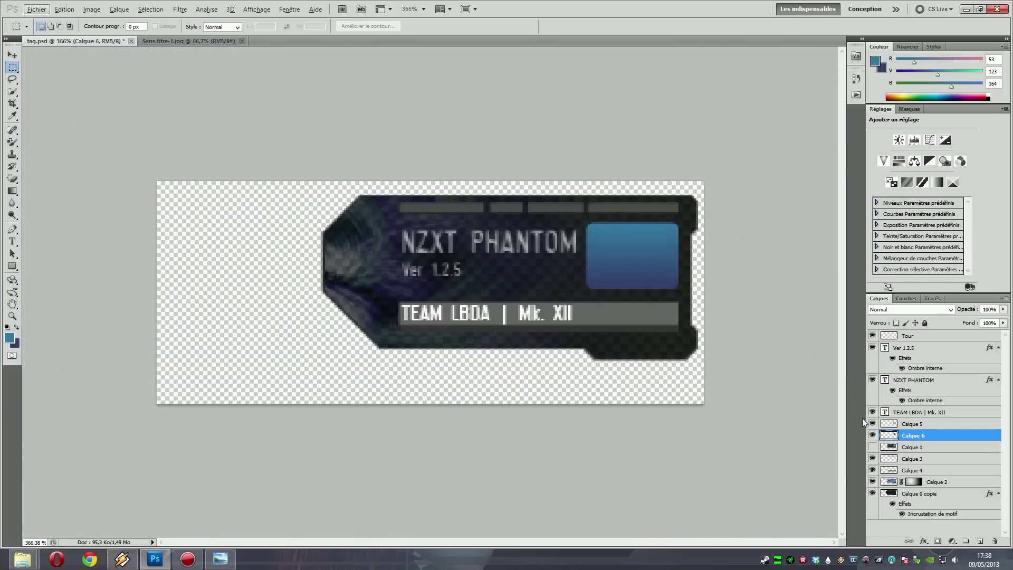
pyautogui.click(917, 430)
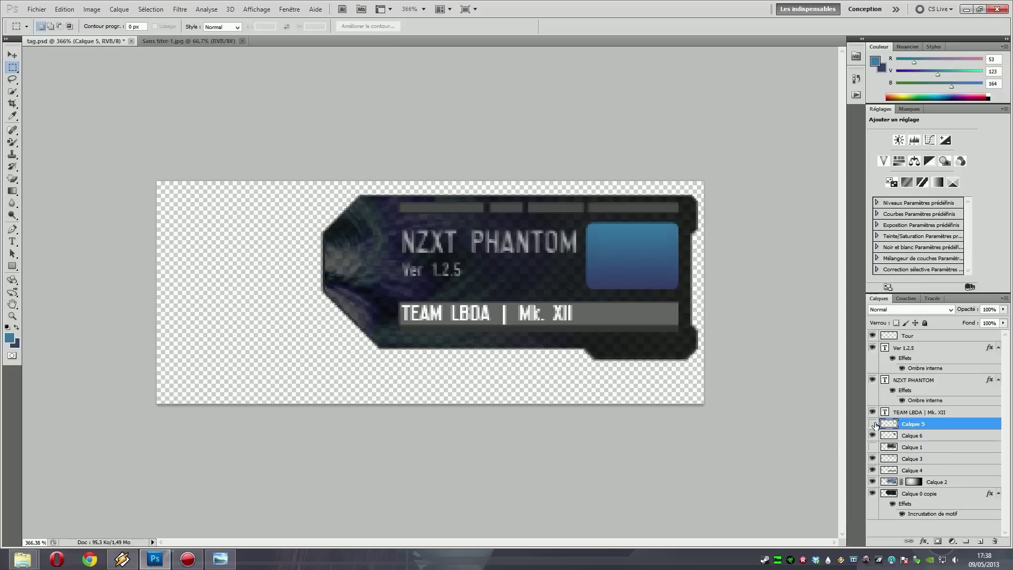
pyautogui.click(873, 425)
pyautogui.click(873, 424)
pyautogui.click(914, 436)
pyautogui.click(872, 436)
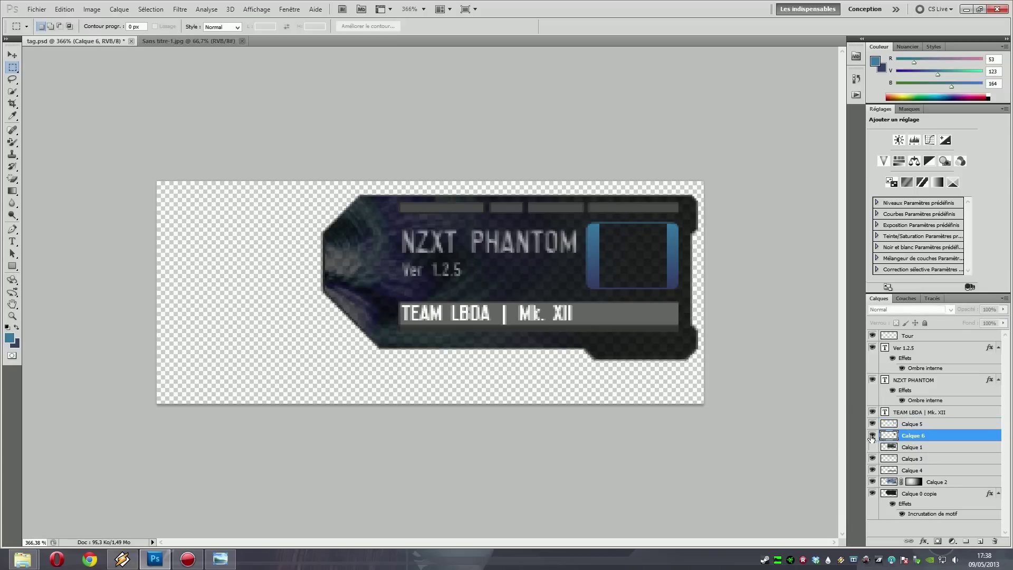
pyautogui.click(872, 436)
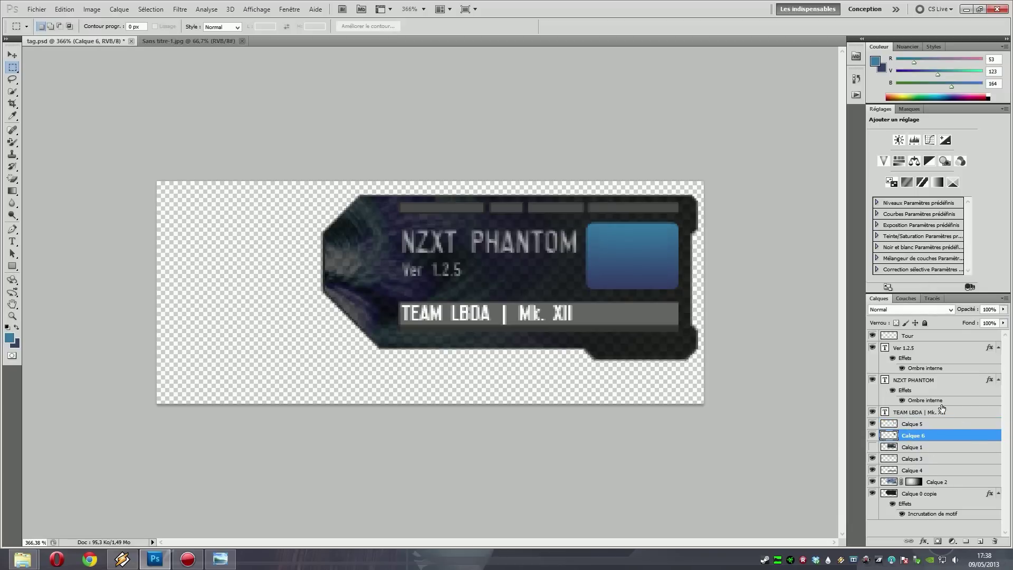
# Merge Calque 5 and Calque 6 into a single icon layer and check its content by toggling its visibility
pyautogui.keyDown('shift'); pyautogui.click(931, 425); pyautogui.keyUp('shift')
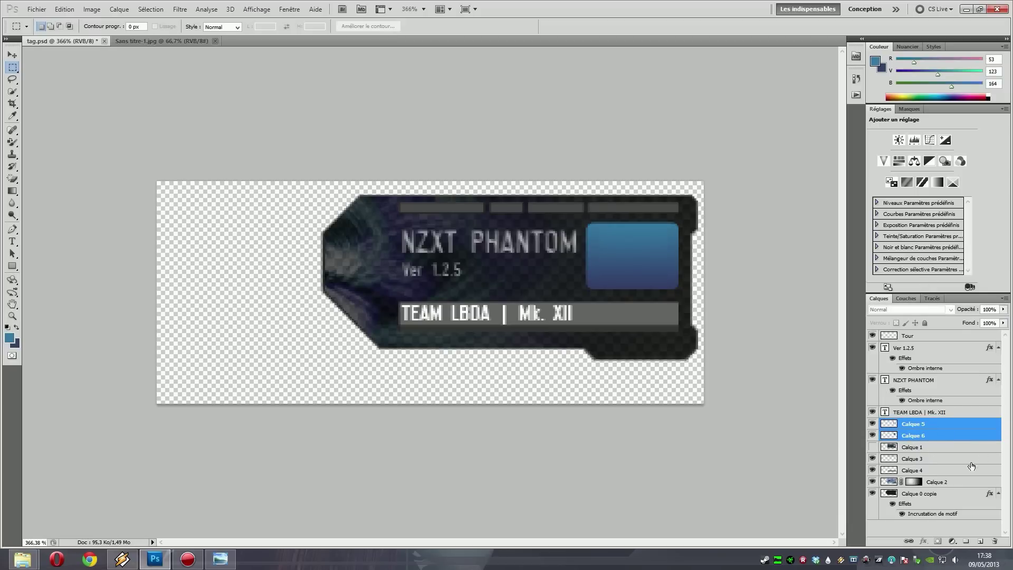
pyautogui.click(919, 436)
pyautogui.keyDown('shift'); pyautogui.click(922, 425); pyautogui.keyUp('shift')
pyautogui.rightClick(921, 436)
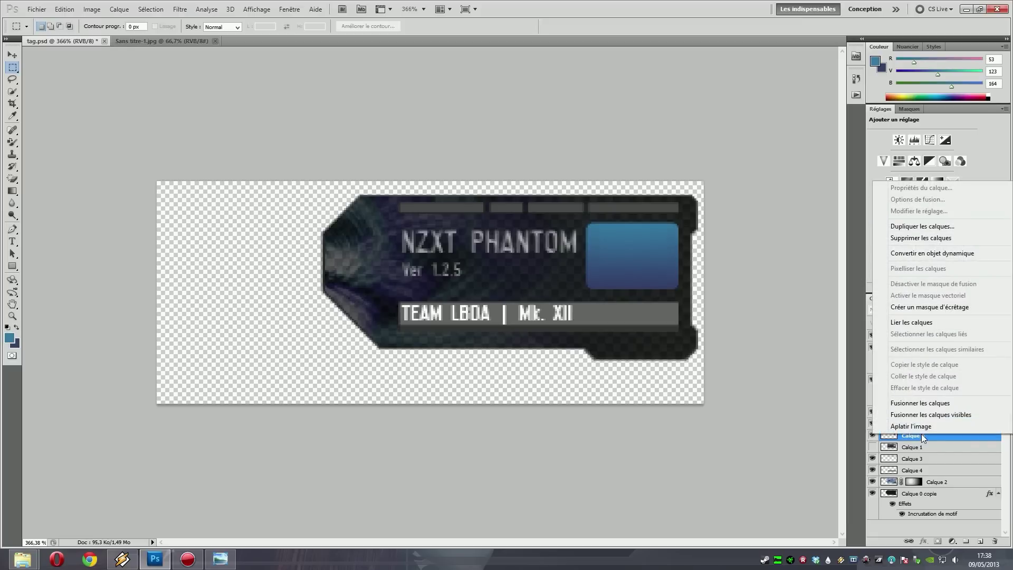
pyautogui.click(934, 404)
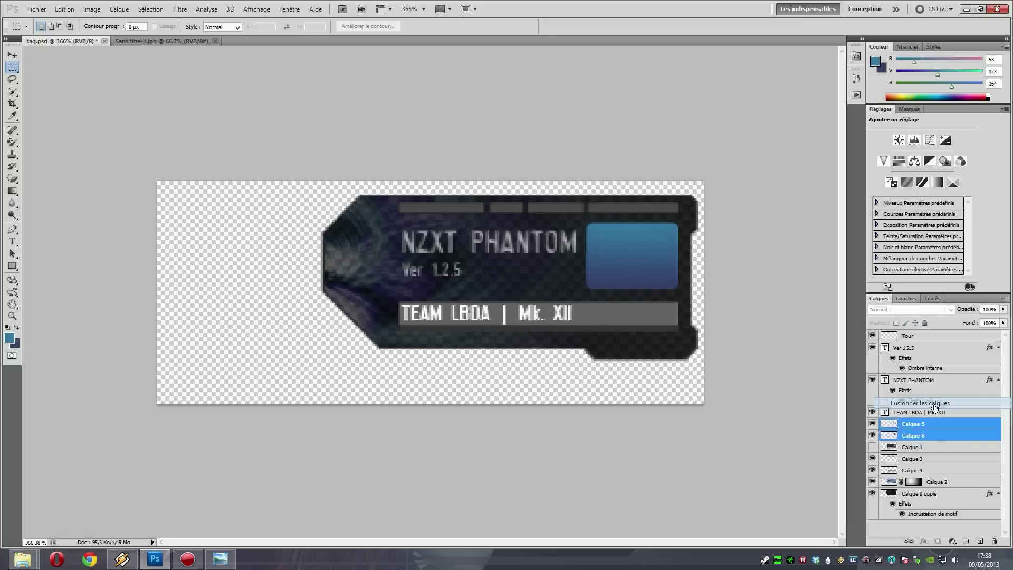
pyautogui.click(873, 424)
pyautogui.click(872, 424)
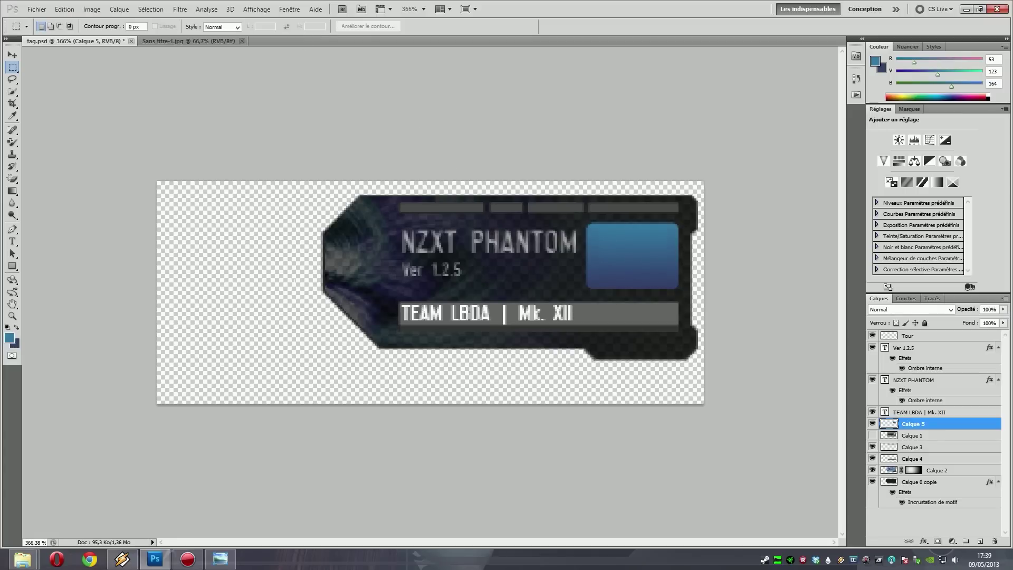
# Examine the icon on the finished tag in the reference image after.jpg, close up and at reduced size
pyautogui.moveTo(220, 559)
pyautogui.click(278, 533)
pyautogui.scroll(3, 700, 253)
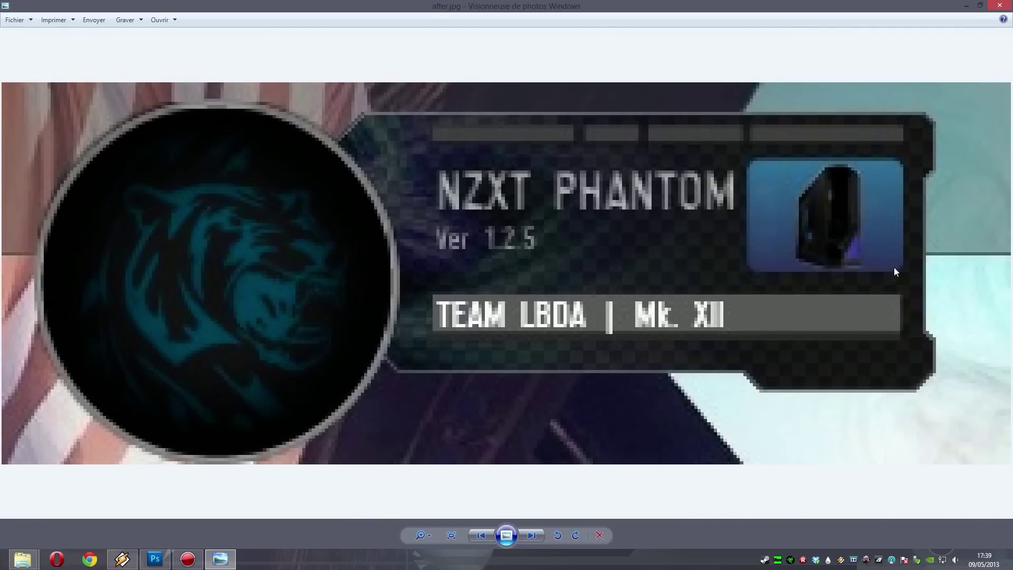
pyautogui.scroll(-4, 788, 309)
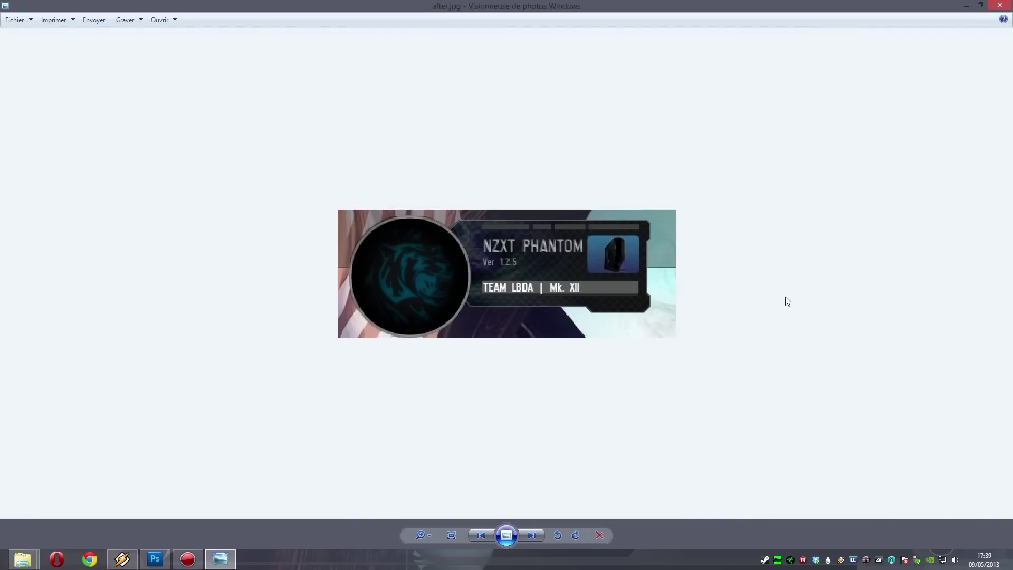
pyautogui.click(220, 559)
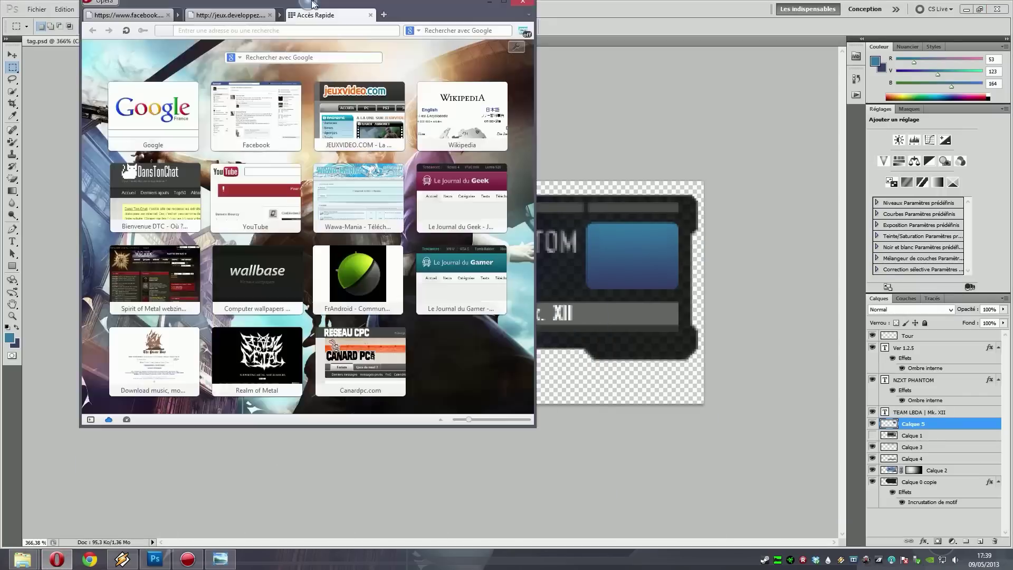
# In the Opera browser, search Google Images for "nzxt phantom black"
pyautogui.doubleClick(313, 4)
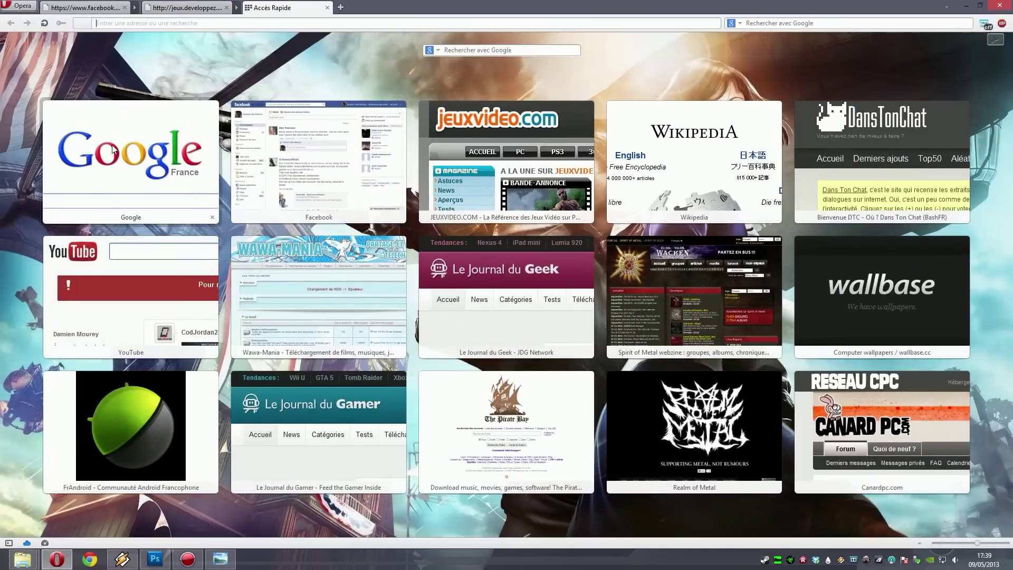
pyautogui.click(112, 149)
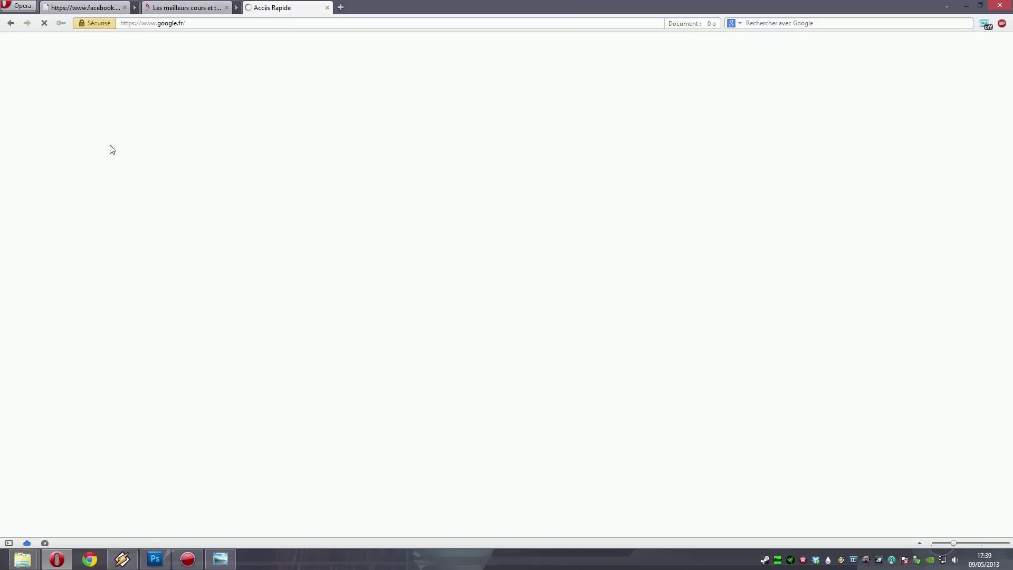
pyautogui.click(109, 42)
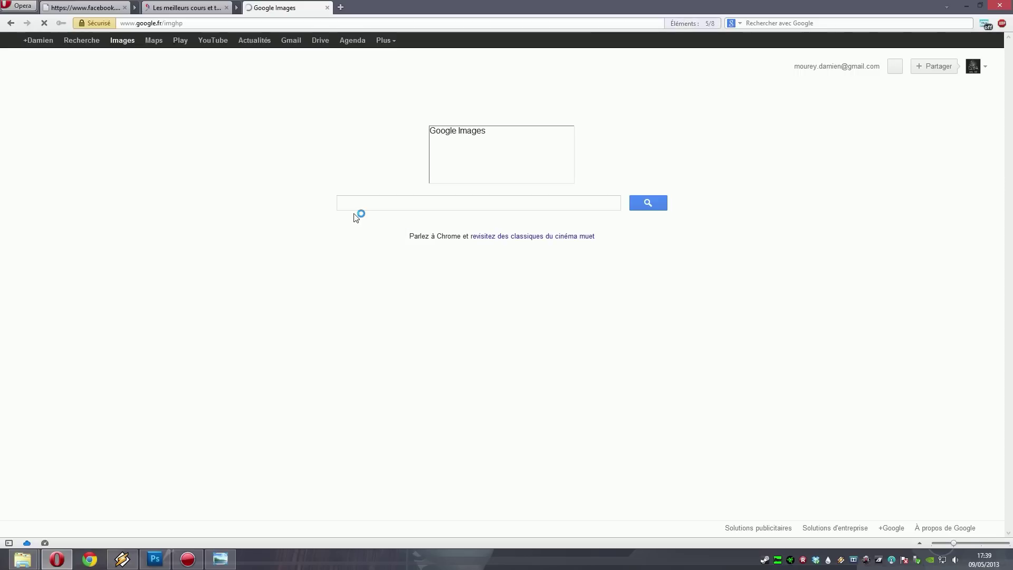
pyautogui.write('n')
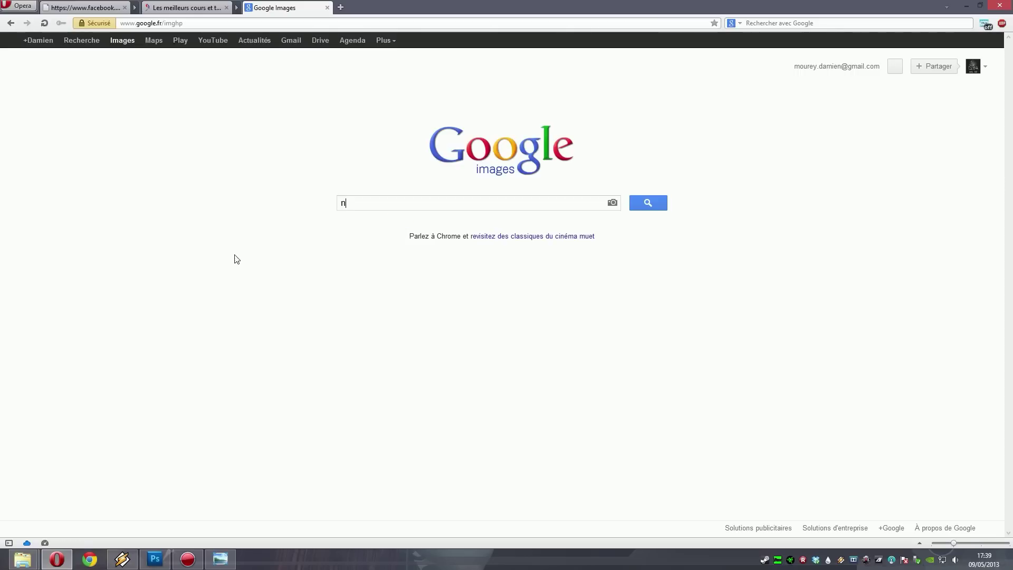
pyautogui.write('zxt phantom')
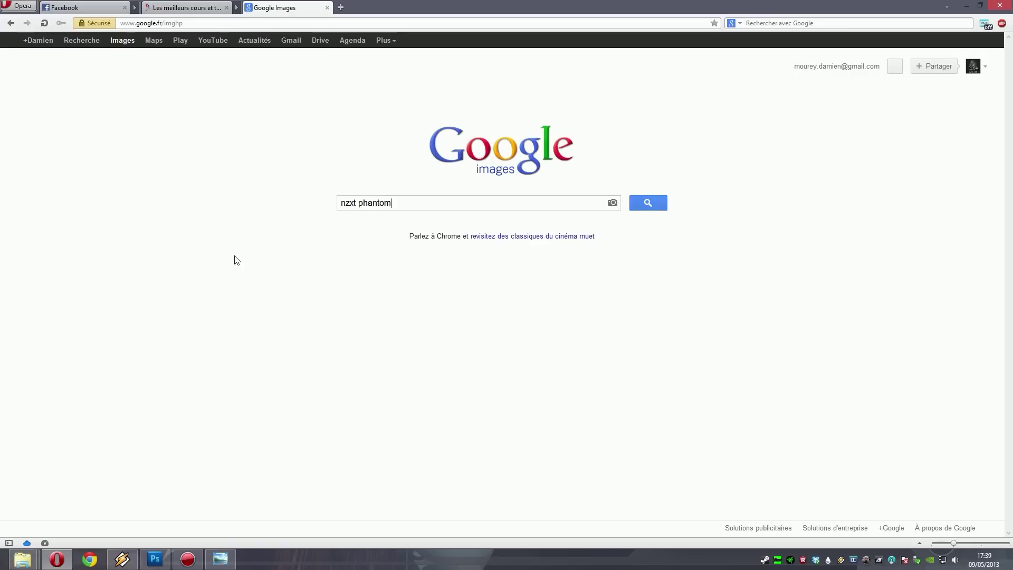
pyautogui.write(' black')
pyautogui.press('Return')
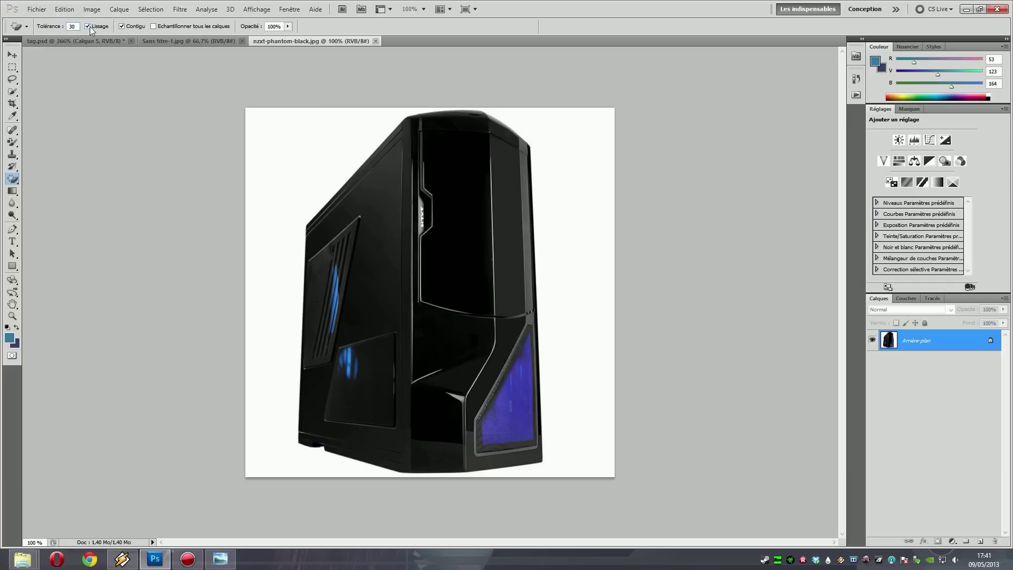
# Erase the white background of nzxt-phantom-black.jpg with the Magic Eraser at tolerance 30, and copy the whole cut-out case into tag.psd
pyautogui.click(301, 169)
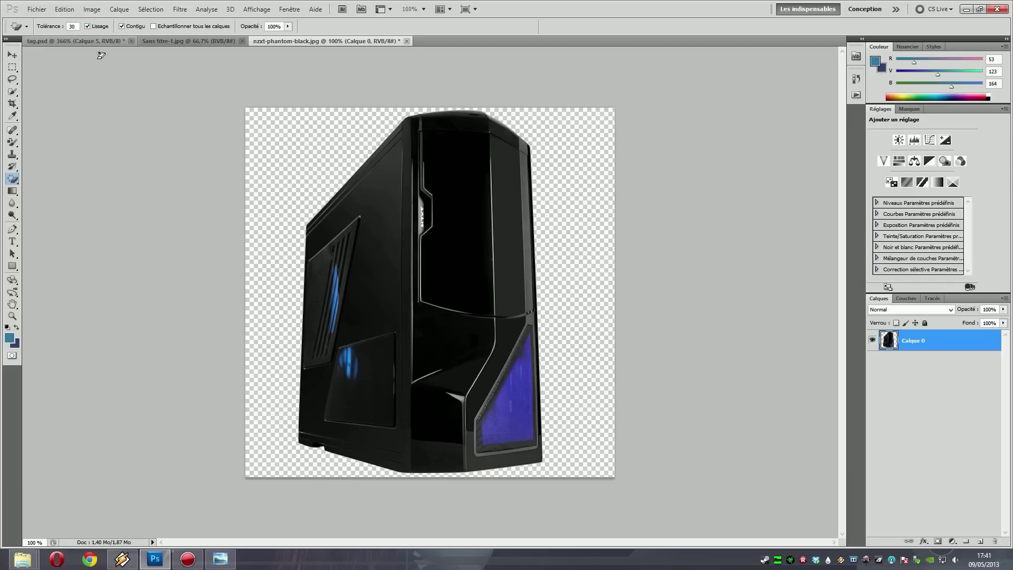
pyautogui.click(12, 67)
pyautogui.moveTo(232, 100); pyautogui.dragTo(636, 510)
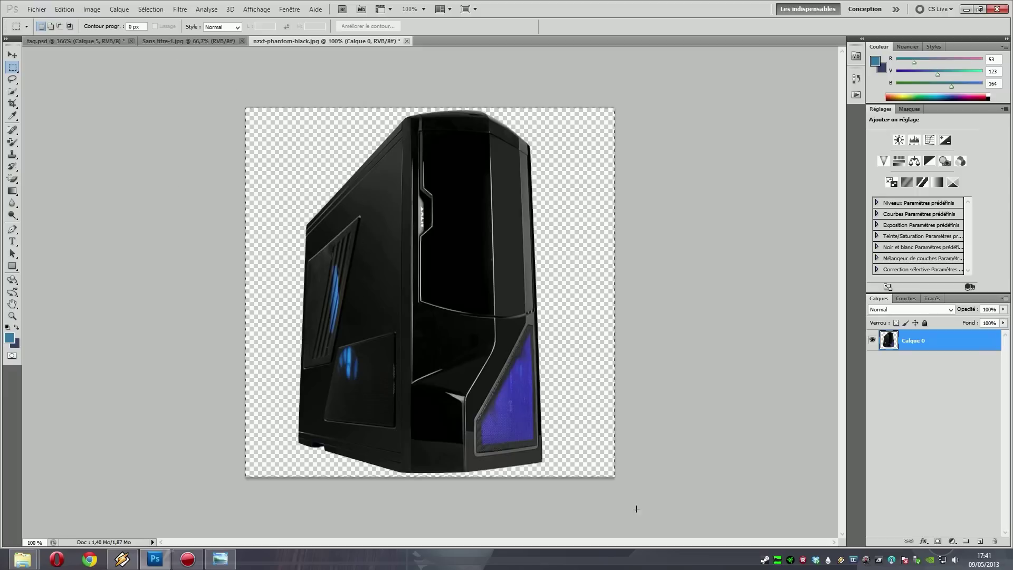
pyautogui.click(74, 41)
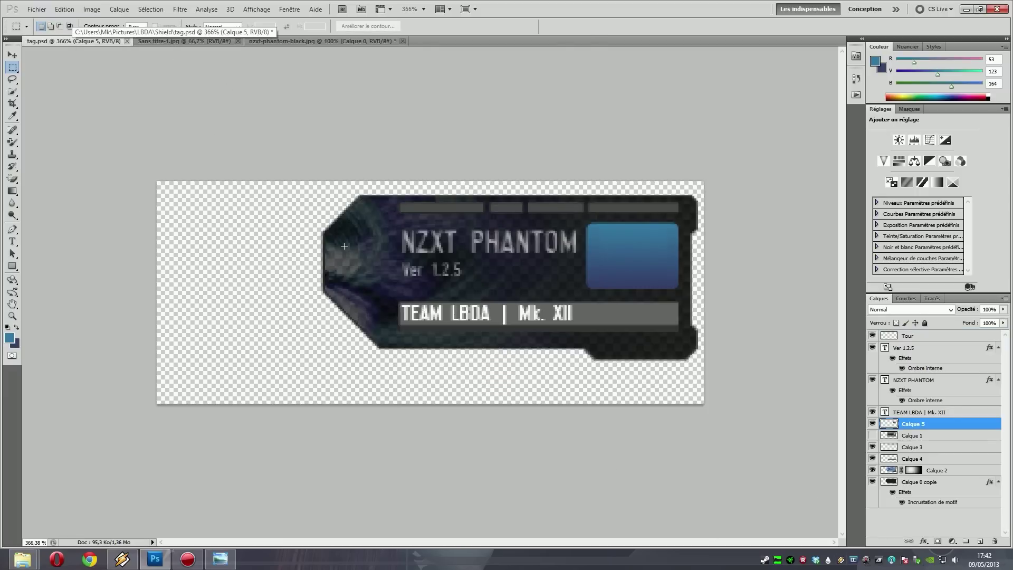
pyautogui.hotkey('ctrl', 'v')
pyautogui.press('v')
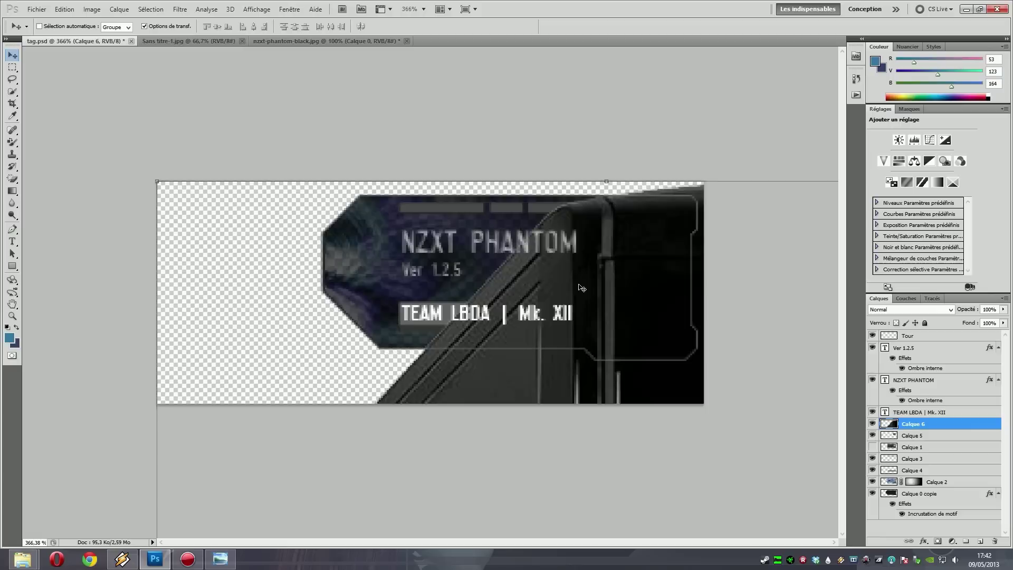
# Scale the pasted case proportionally to 4.52% and place it in the middle of the blue gradient icon
pyautogui.scroll(-10, 573, 285)
pyautogui.moveTo(516, 460); pyautogui.dragTo(406, 294)
pyautogui.scroll(10, 406, 295)
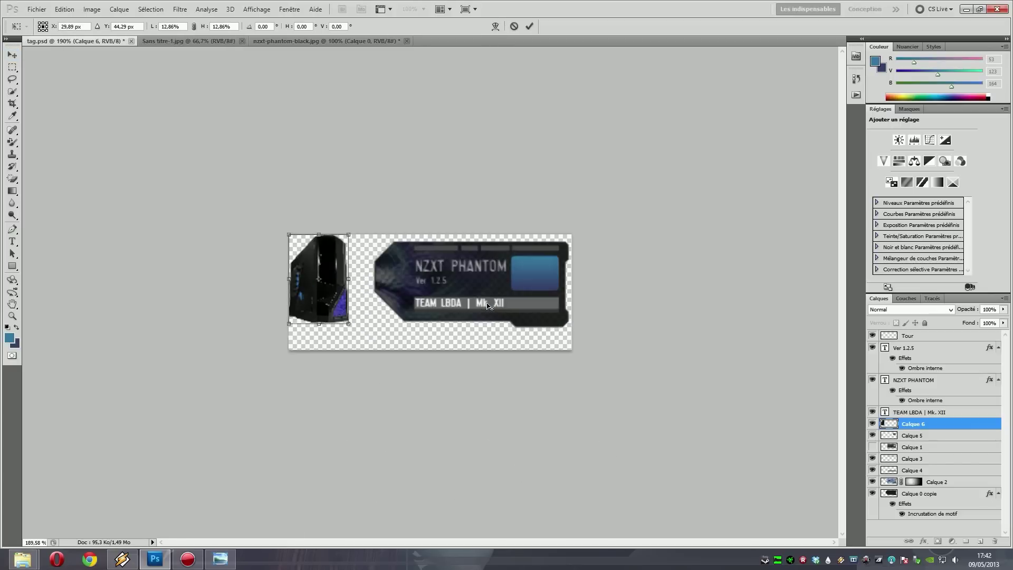
pyautogui.moveTo(264, 310); pyautogui.dragTo(611, 306)
pyautogui.moveTo(645, 340); pyautogui.dragTo(632, 291)
pyautogui.scroll(5, 632, 290)
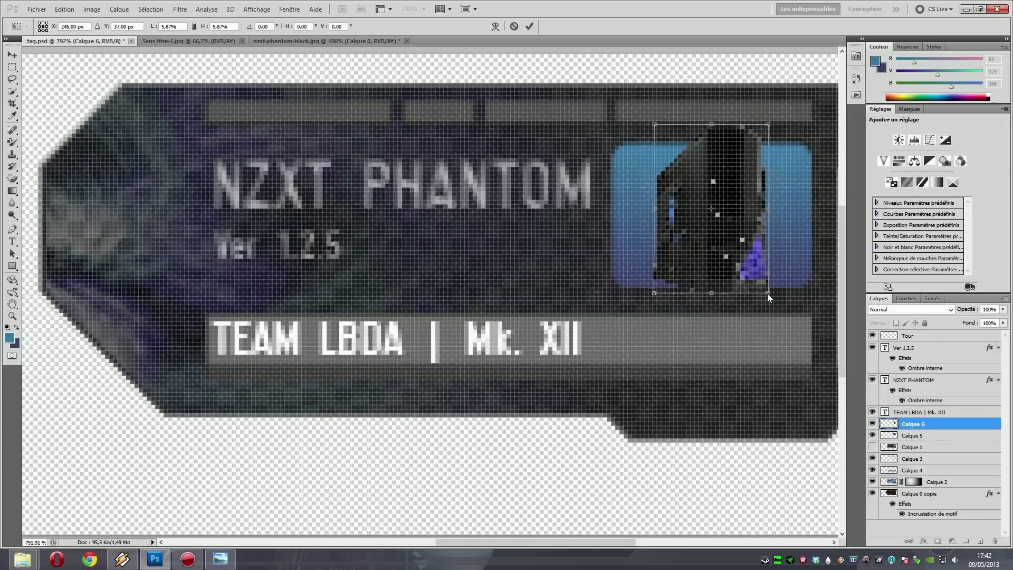
pyautogui.moveTo(767, 294); pyautogui.dragTo(753, 270)
pyautogui.moveTo(721, 233); pyautogui.dragTo(721, 236)
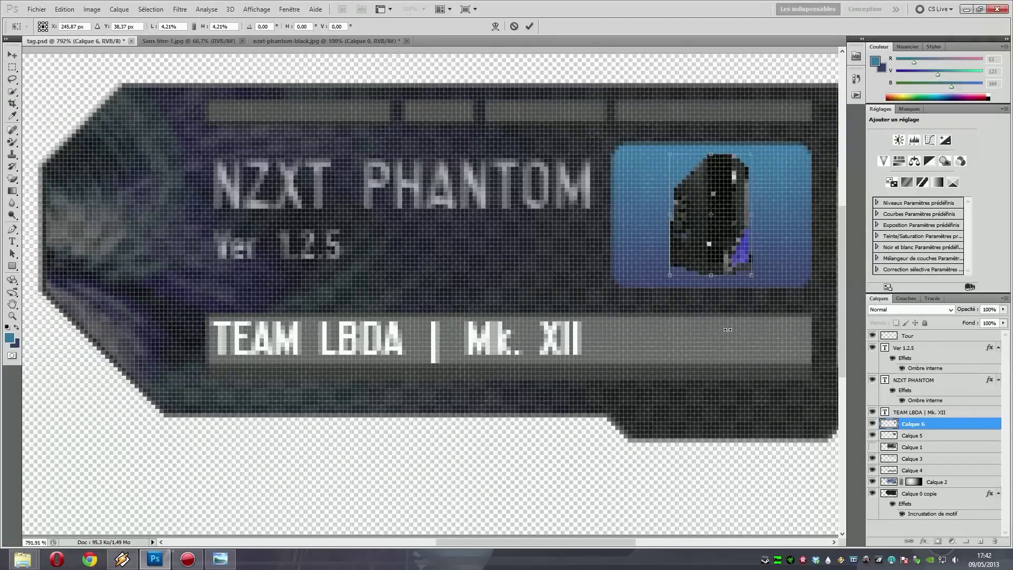
pyautogui.moveTo(751, 282); pyautogui.dragTo(764, 283)
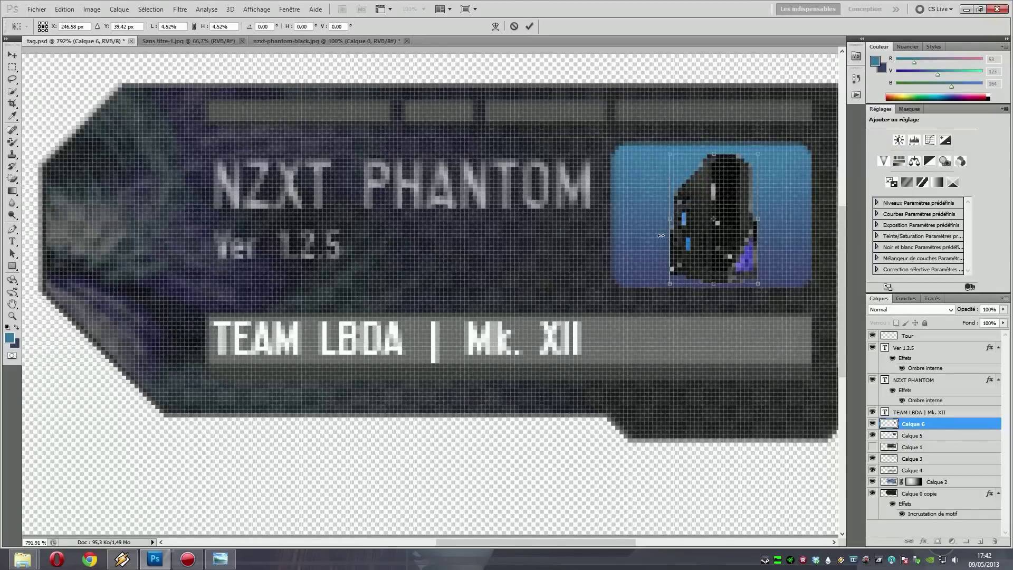
pyautogui.click(530, 26)
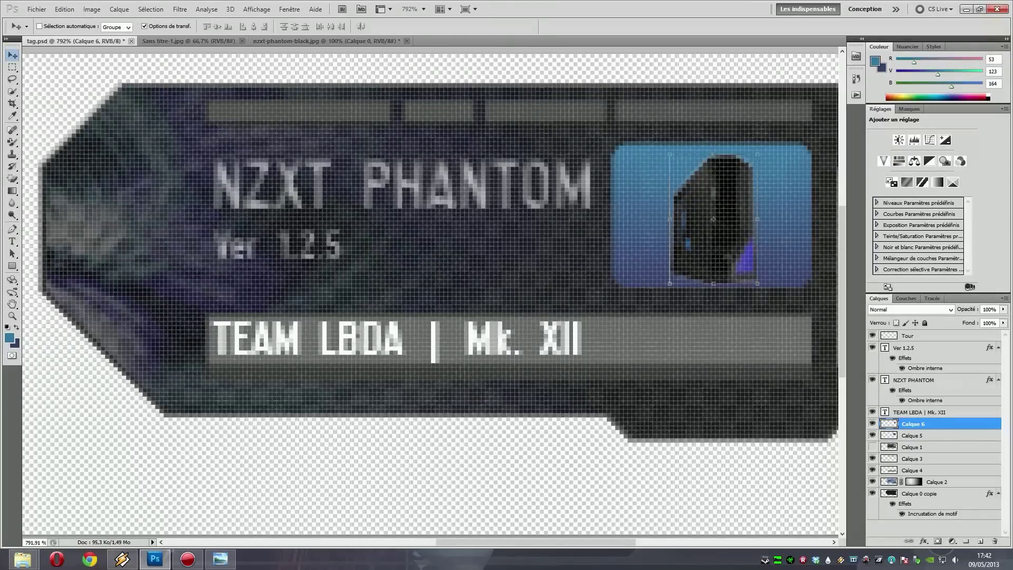
# Save the changes to tag.psd and check the finished tag as a whole
pyautogui.press('m')
pyautogui.scroll(-3, 74, 176)
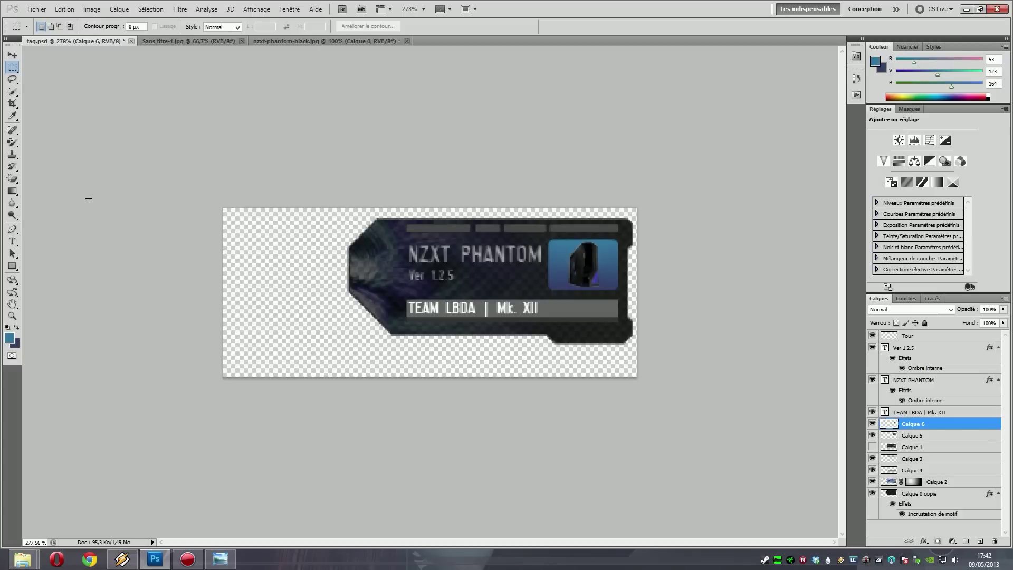
pyautogui.hotkey('ctrl', 's')
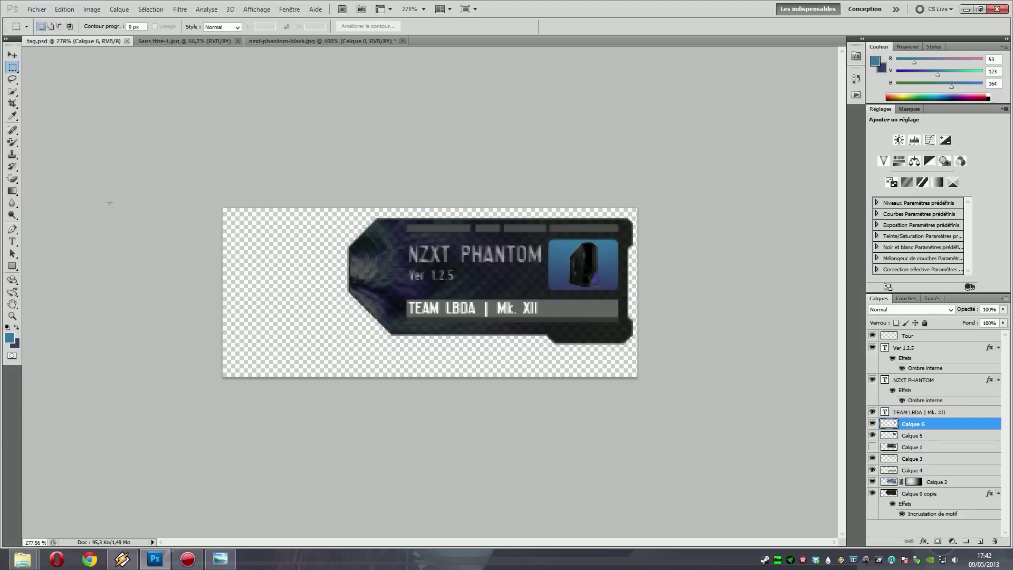
pyautogui.scroll(-3, 276, 232)
pyautogui.scroll(5, 277, 233)
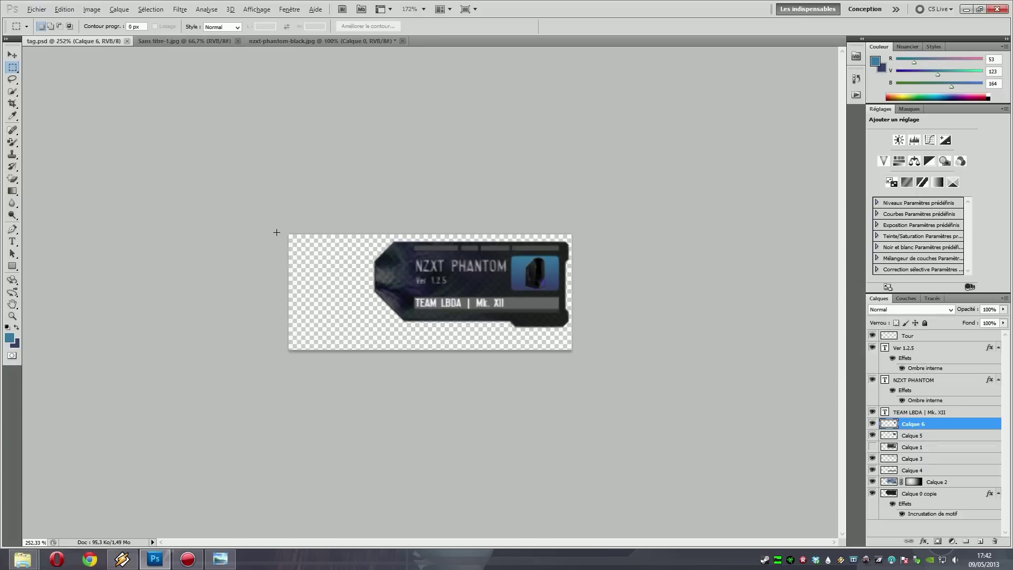
pyautogui.scroll(-3, 193, 290)
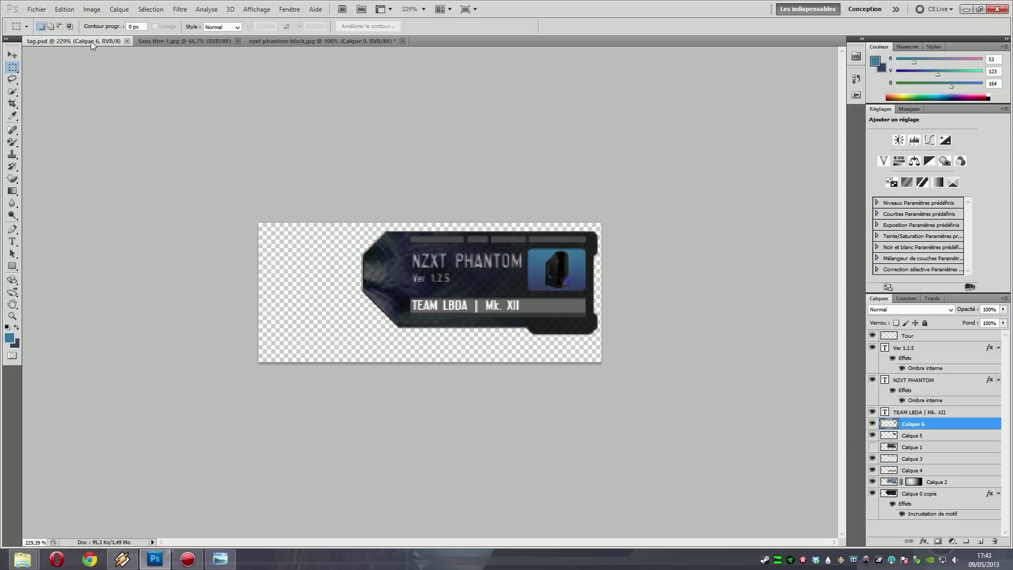
# Start saving the tag as a copy in PNG format, keeping the file name tag.png
pyautogui.press('alt')
pyautogui.hotkey('ctrl', 'shift', 's')
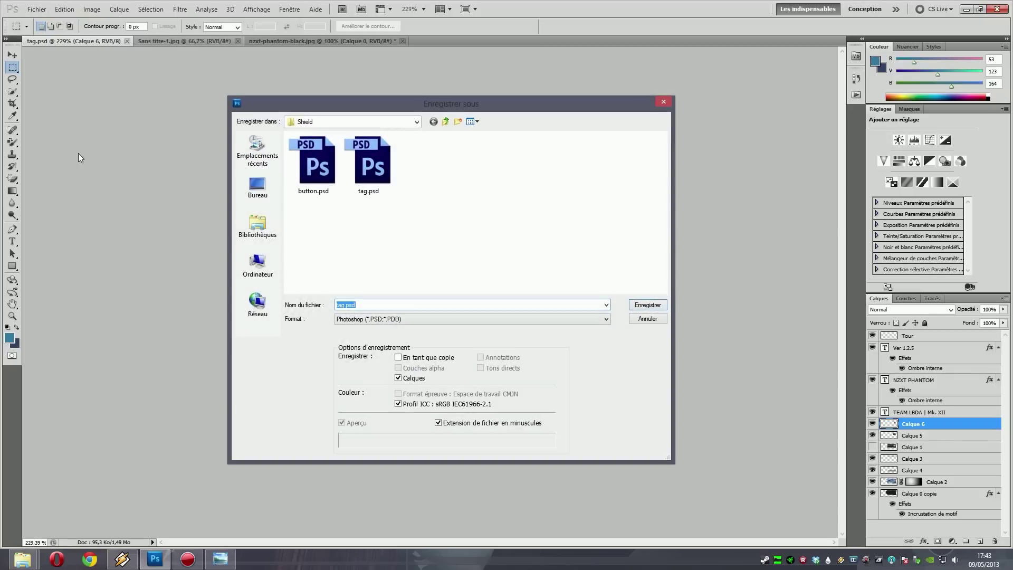
pyautogui.click(382, 317)
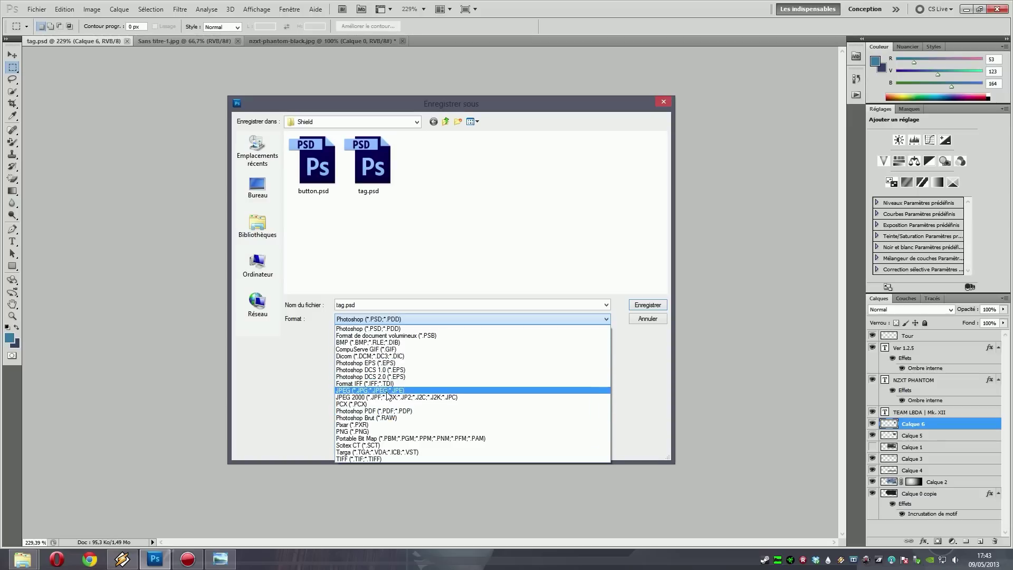
pyautogui.click(376, 431)
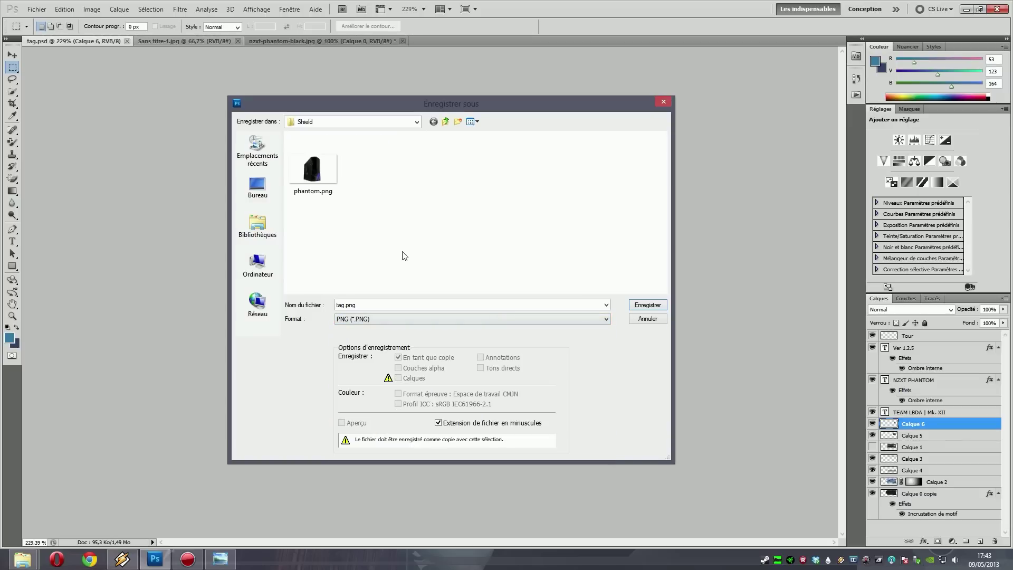
# Set the save location to the Shield Tag images folder of Rainmeter's Avengers skin in Documents, and show its files as thumbnails
pyautogui.click(271, 244)
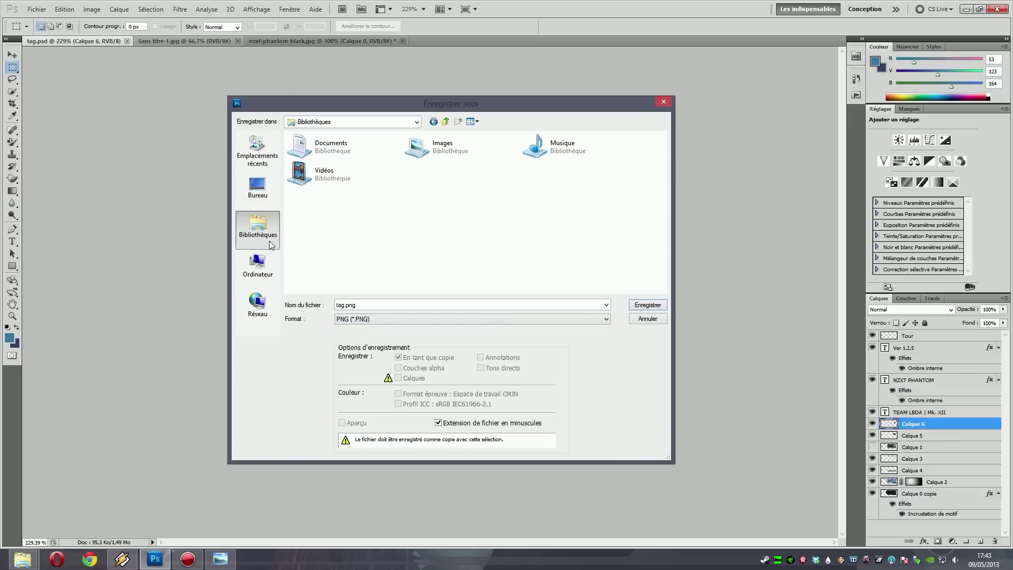
pyautogui.doubleClick(338, 147)
pyautogui.scroll(-5, 328, 210)
pyautogui.doubleClick(328, 210)
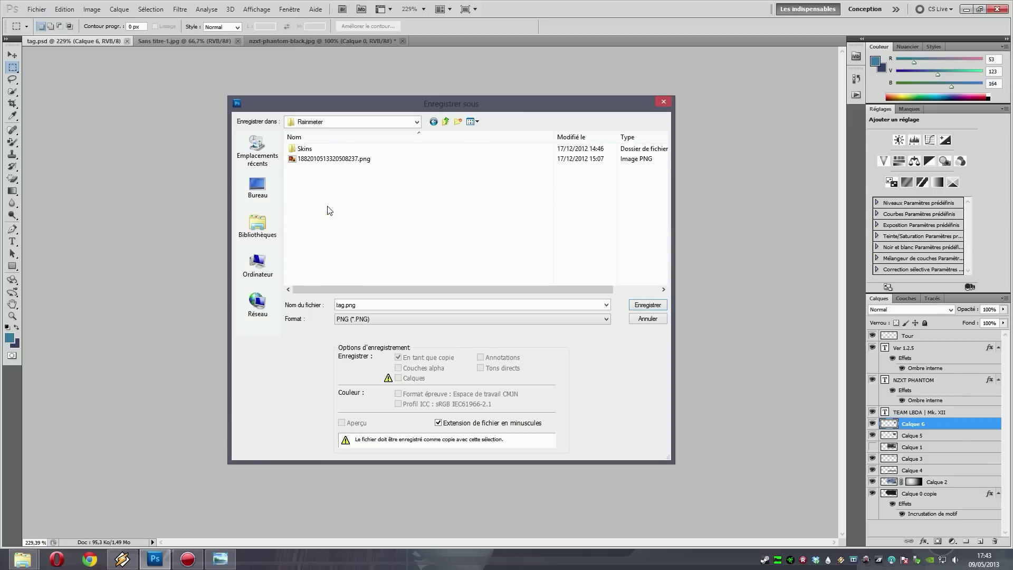
pyautogui.doubleClick(326, 153)
pyautogui.doubleClick(324, 157)
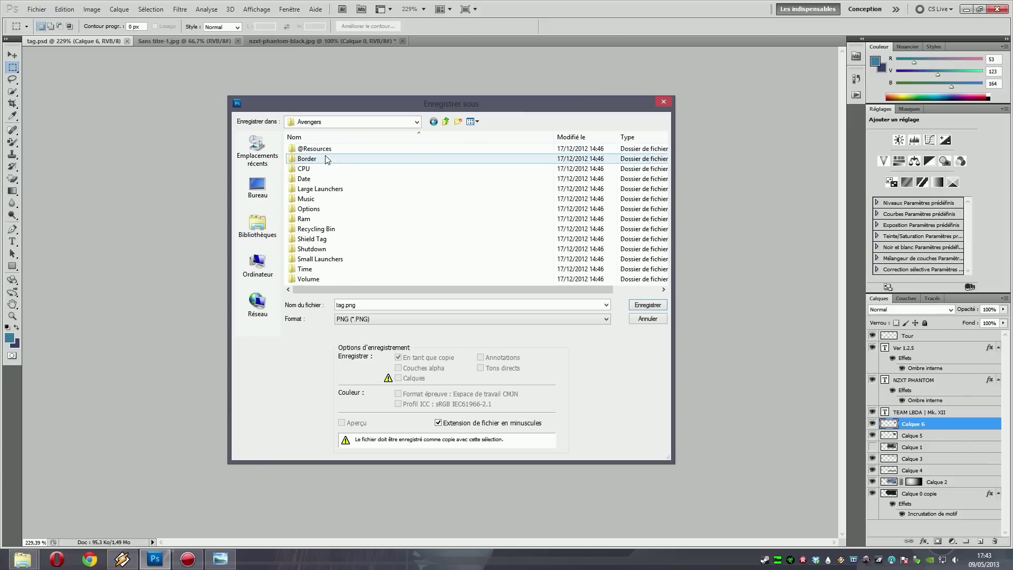
pyautogui.doubleClick(324, 152)
pyautogui.doubleClick(326, 168)
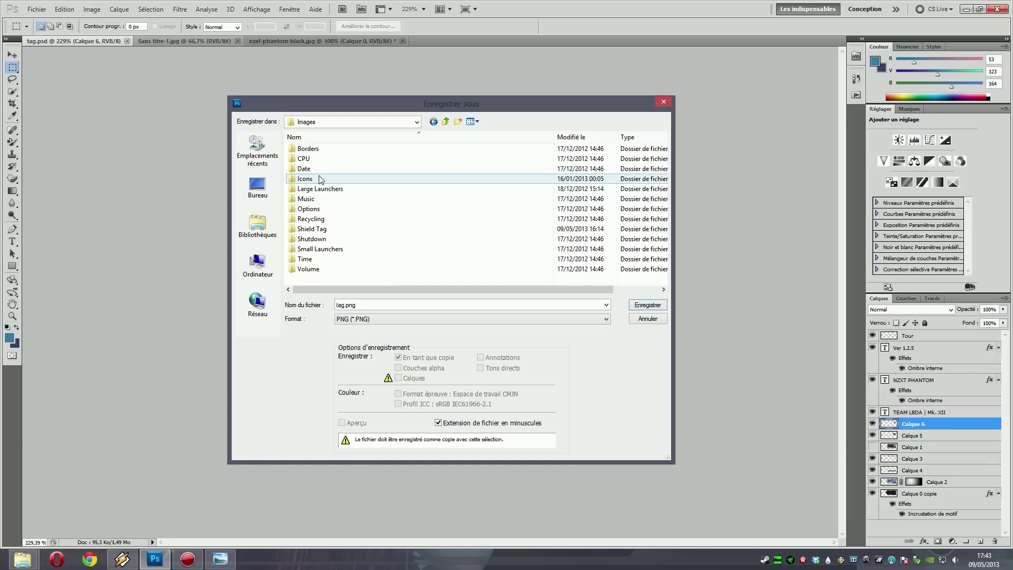
pyautogui.doubleClick(317, 234)
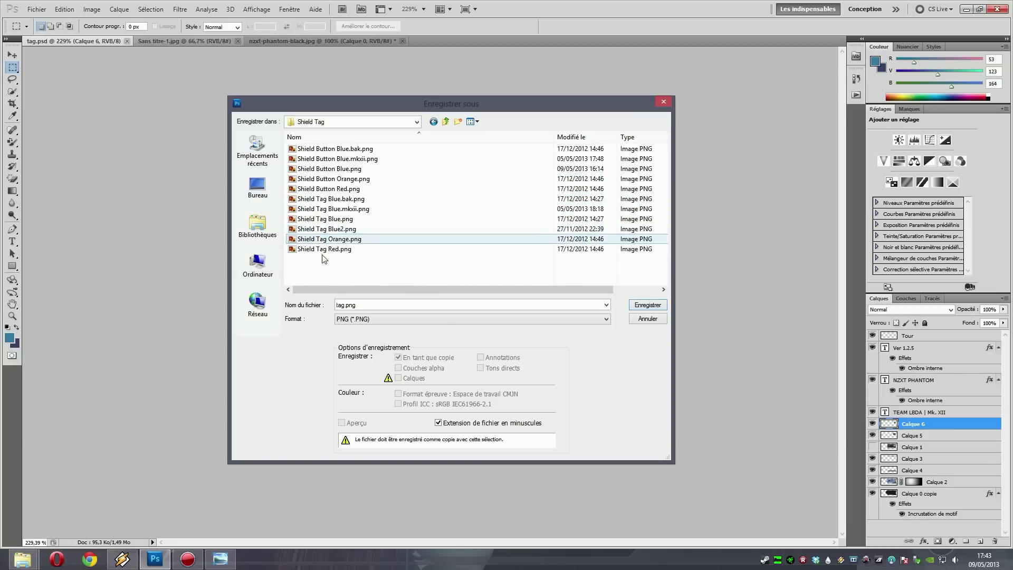
pyautogui.click(473, 121)
pyautogui.click(481, 146)
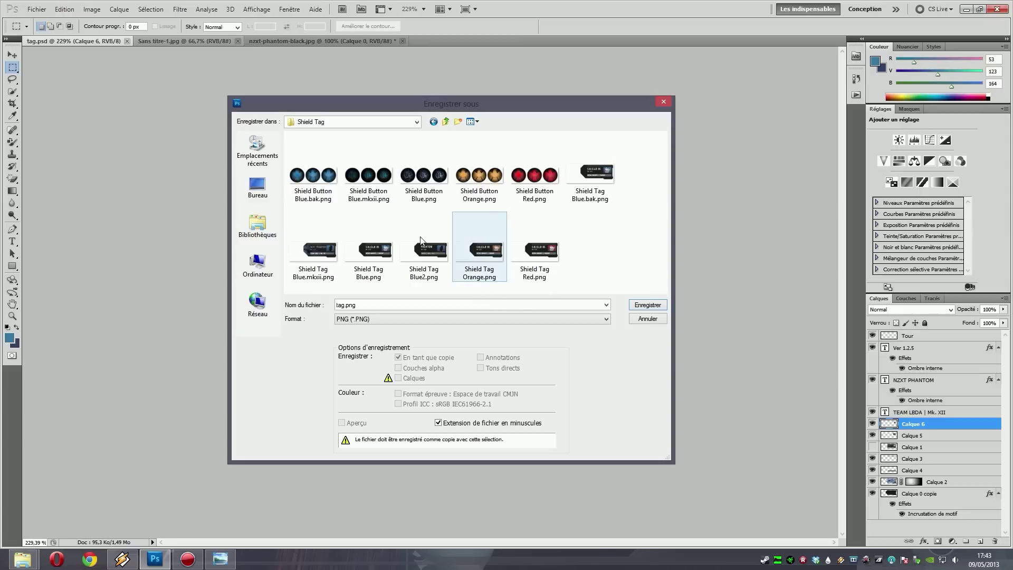
# Save the PNG copy as Shield Tag Blue.png in the Shield Tag folder, replacing the existing file
pyautogui.click(368, 262)
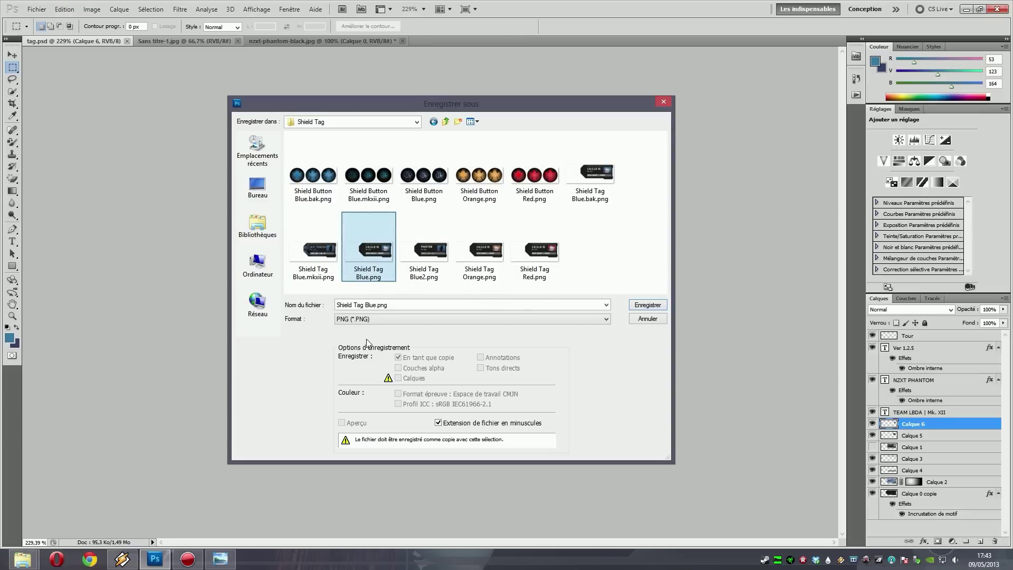
pyautogui.click(656, 310)
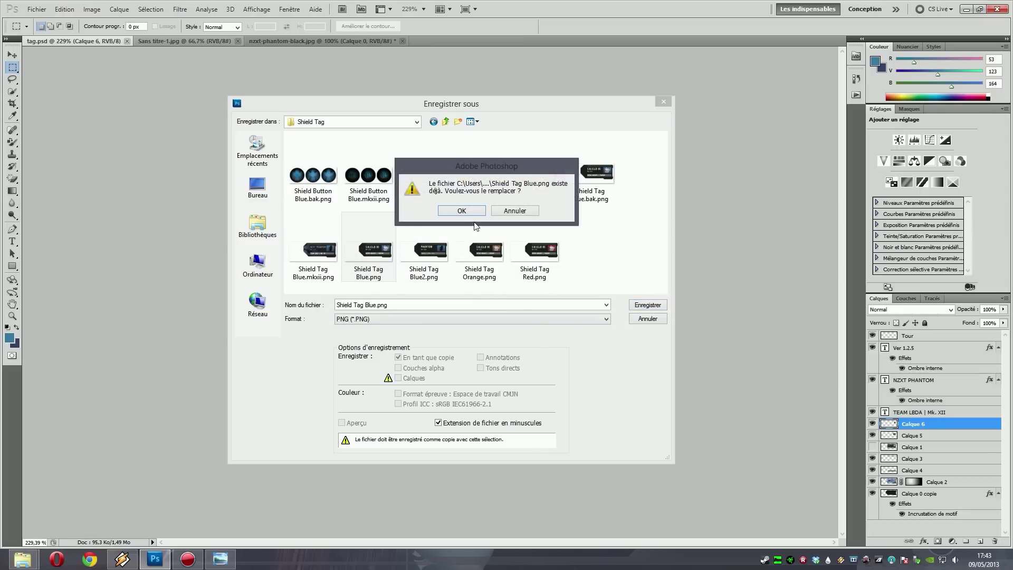
pyautogui.click(467, 212)
pyautogui.click(542, 190)
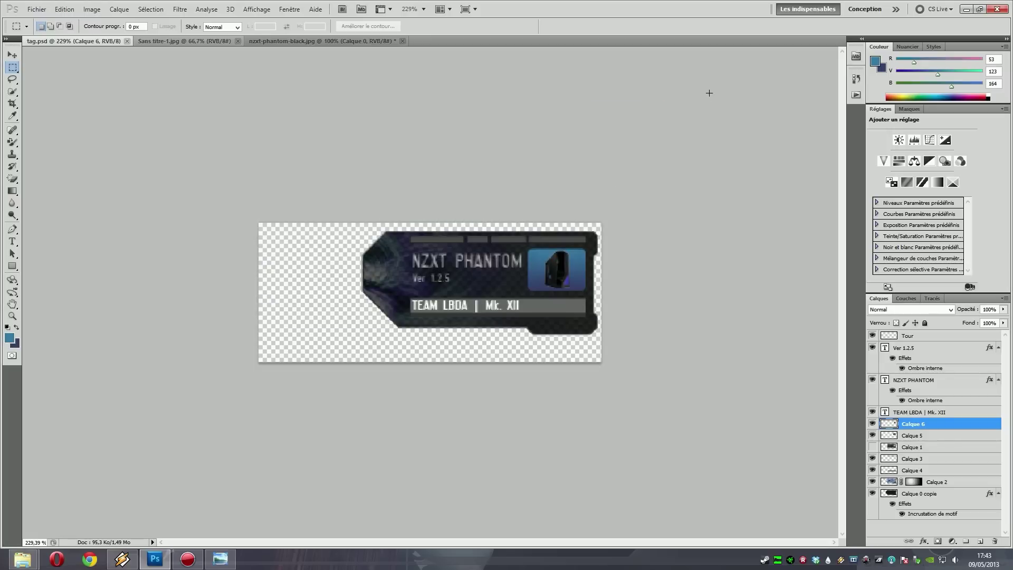
# Minimize Photoshop and close the Shield and Shield Tag folder windows to reveal the desktop
pyautogui.click(966, 9)
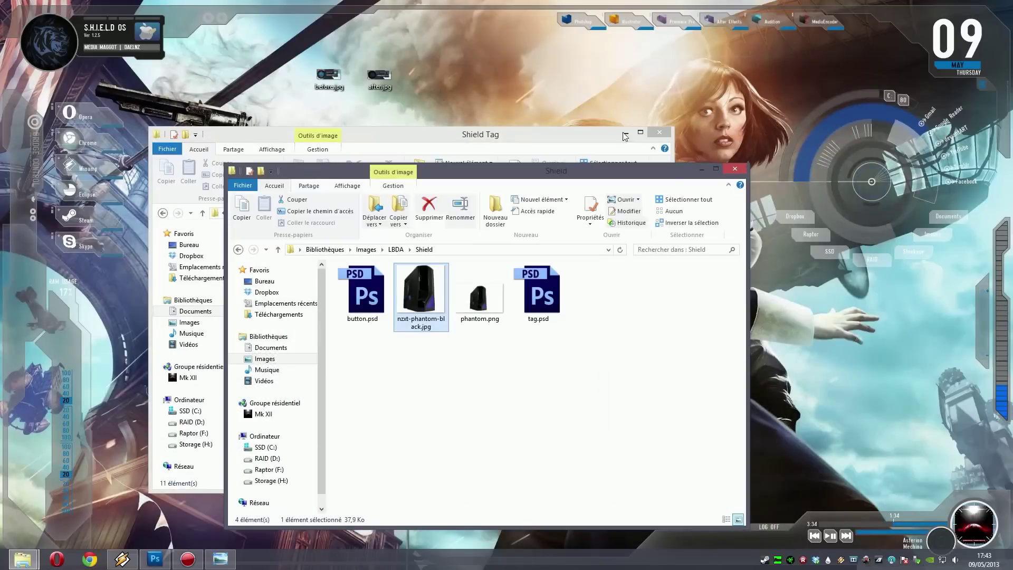
pyautogui.click(740, 172)
pyautogui.click(659, 132)
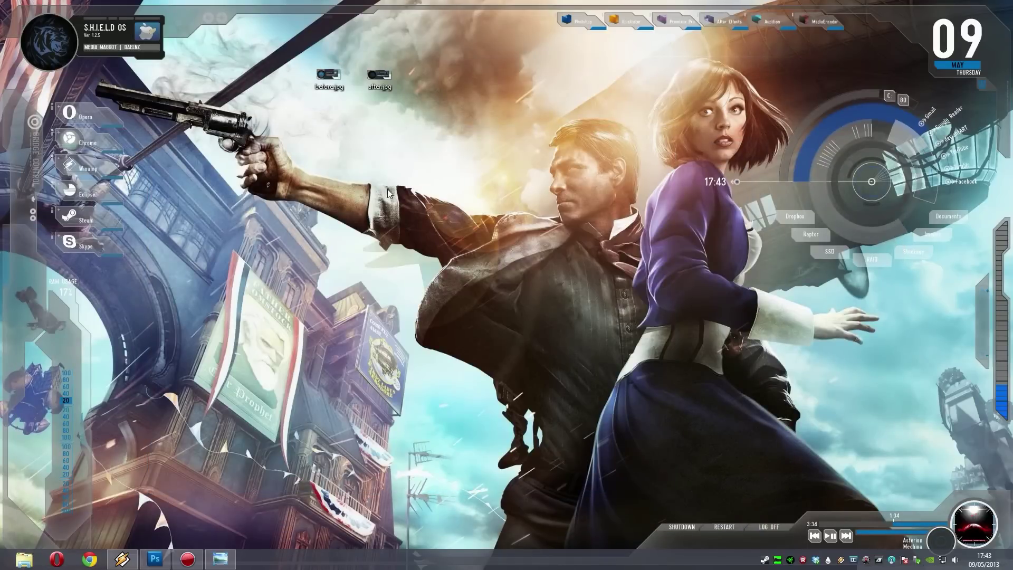
# Refresh the Avengers Shield Tag skin on the desktop and test its case icon, closing the folder it opens
pyautogui.rightClick(87, 36)
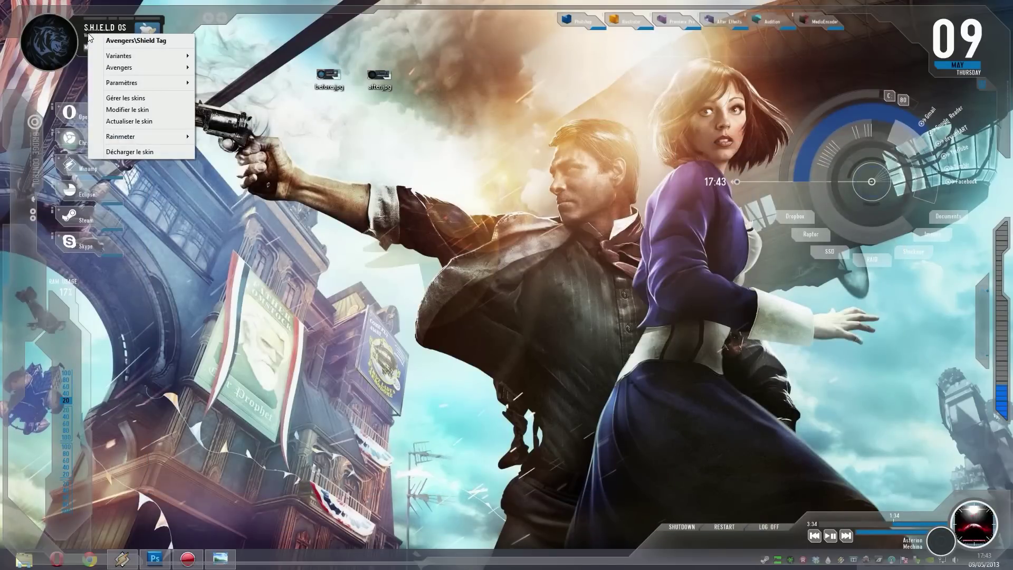
pyautogui.click(129, 121)
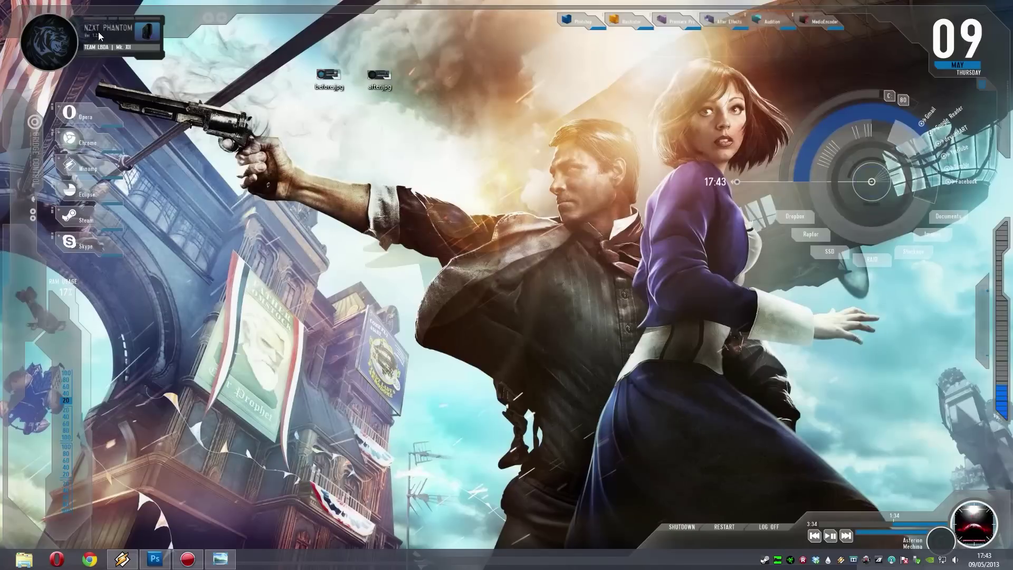
pyautogui.click(143, 47)
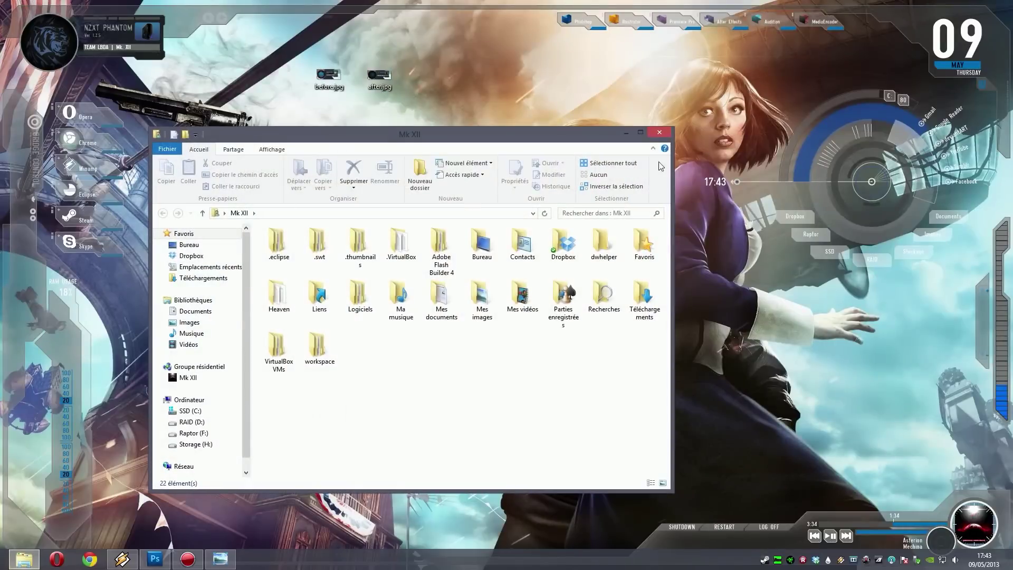
pyautogui.click(653, 139)
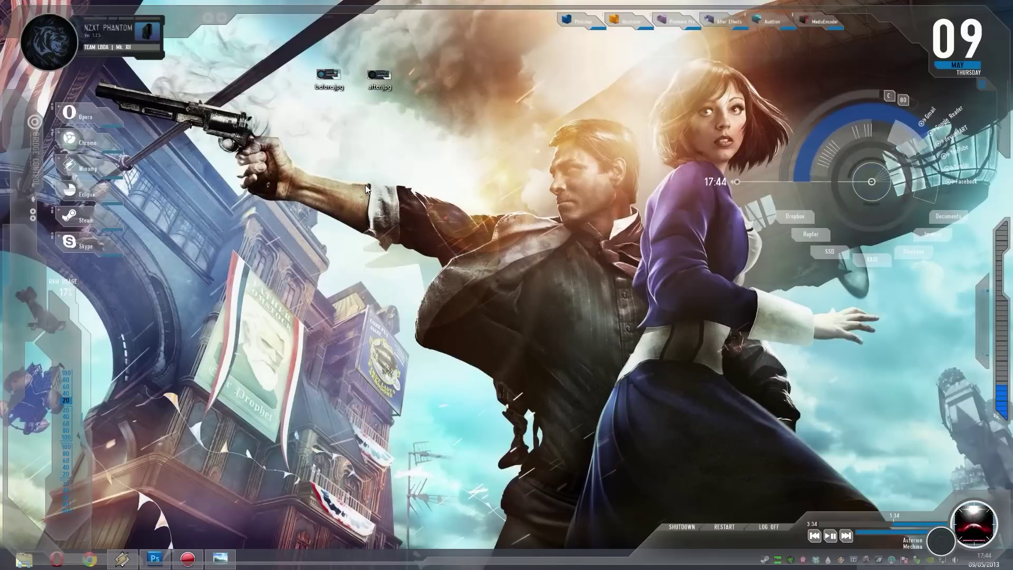
# Look through the Options, Recycling and Shutdown image folders of the Avengers skin, and close the folder window
pyautogui.scroll(-1, 474, 338)
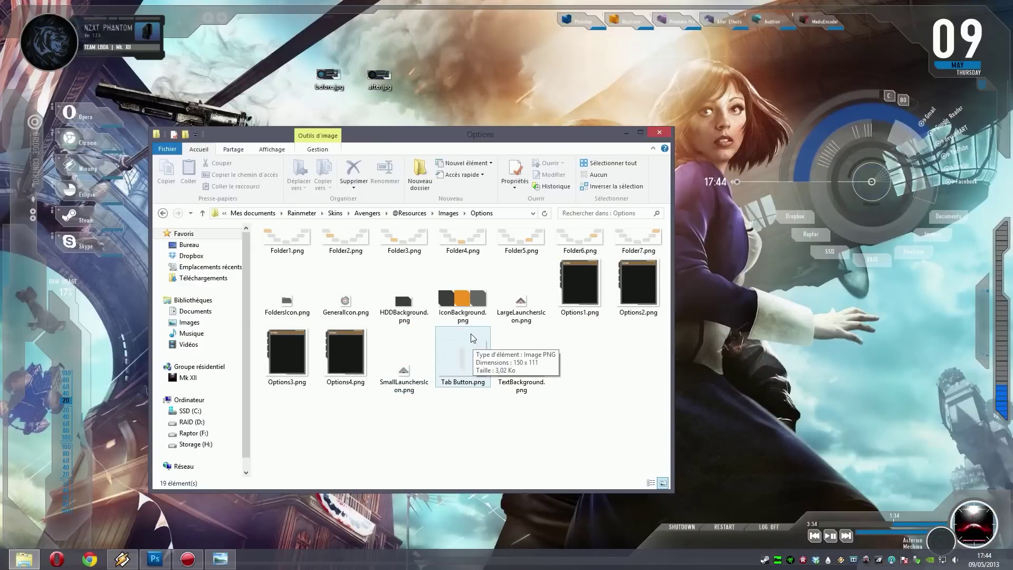
pyautogui.press('BackSpace')
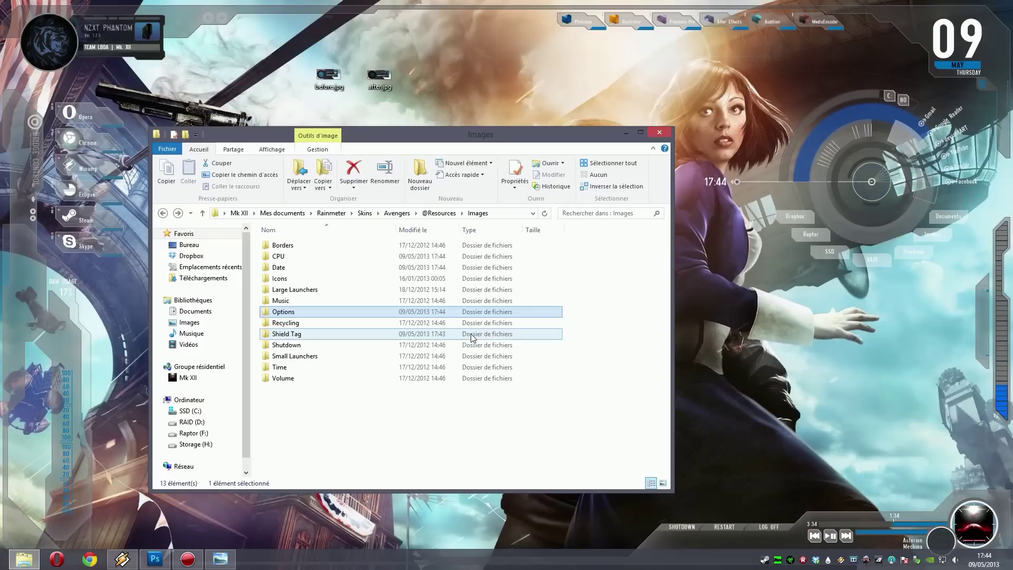
pyautogui.doubleClick(368, 322)
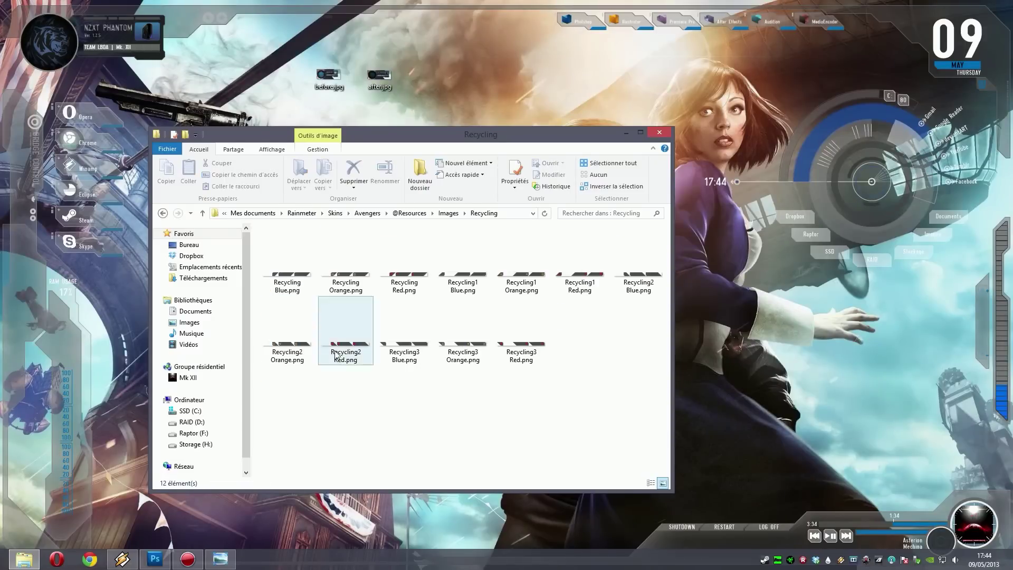
pyautogui.press('BackSpace')
pyautogui.doubleClick(348, 344)
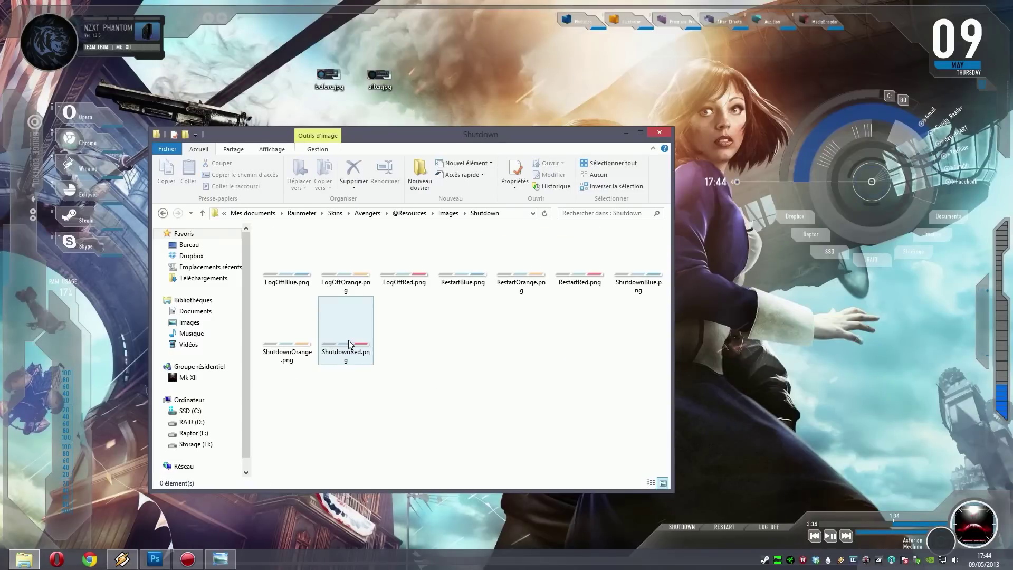
pyautogui.press('BackSpace')
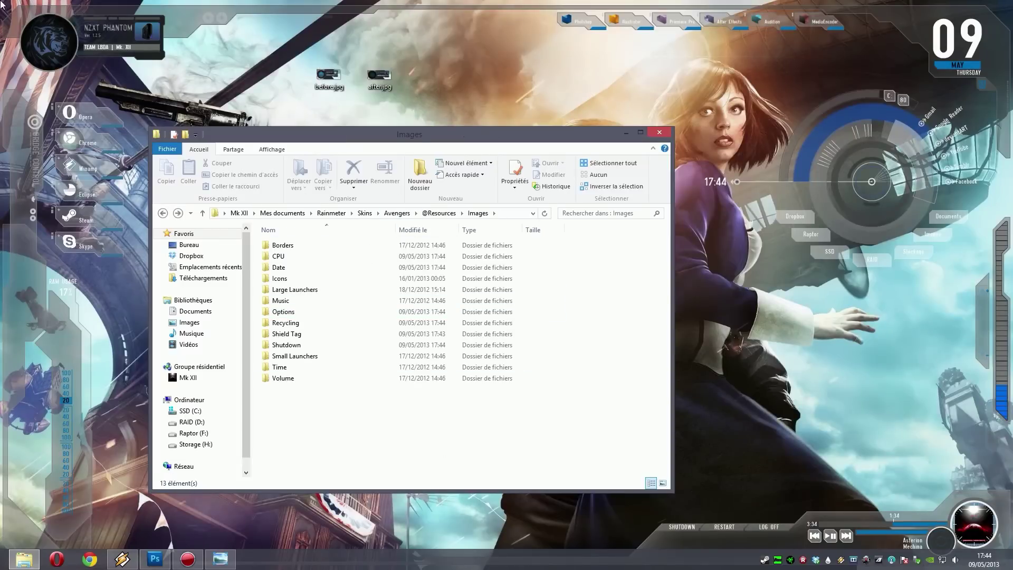
pyautogui.click(659, 133)
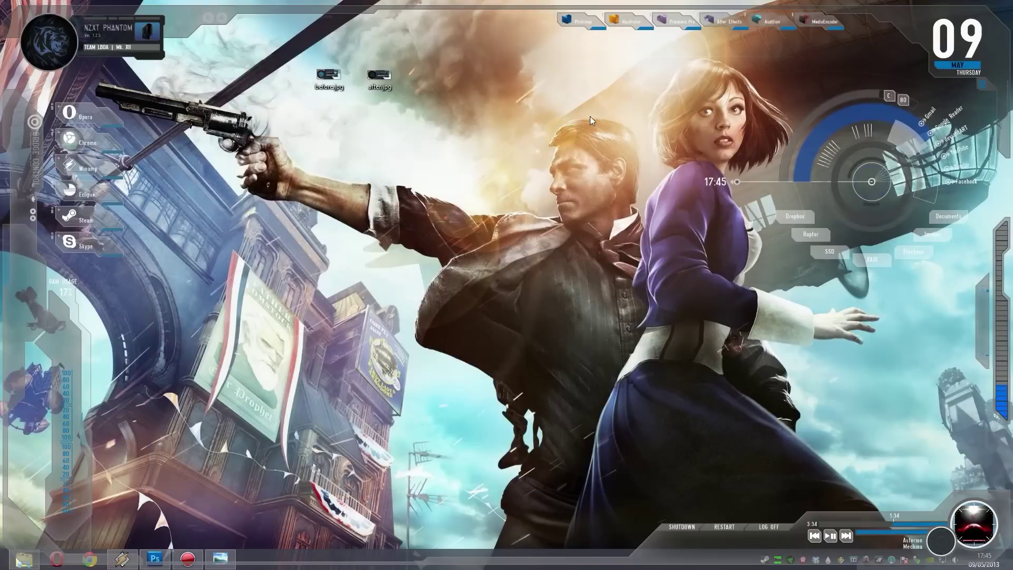